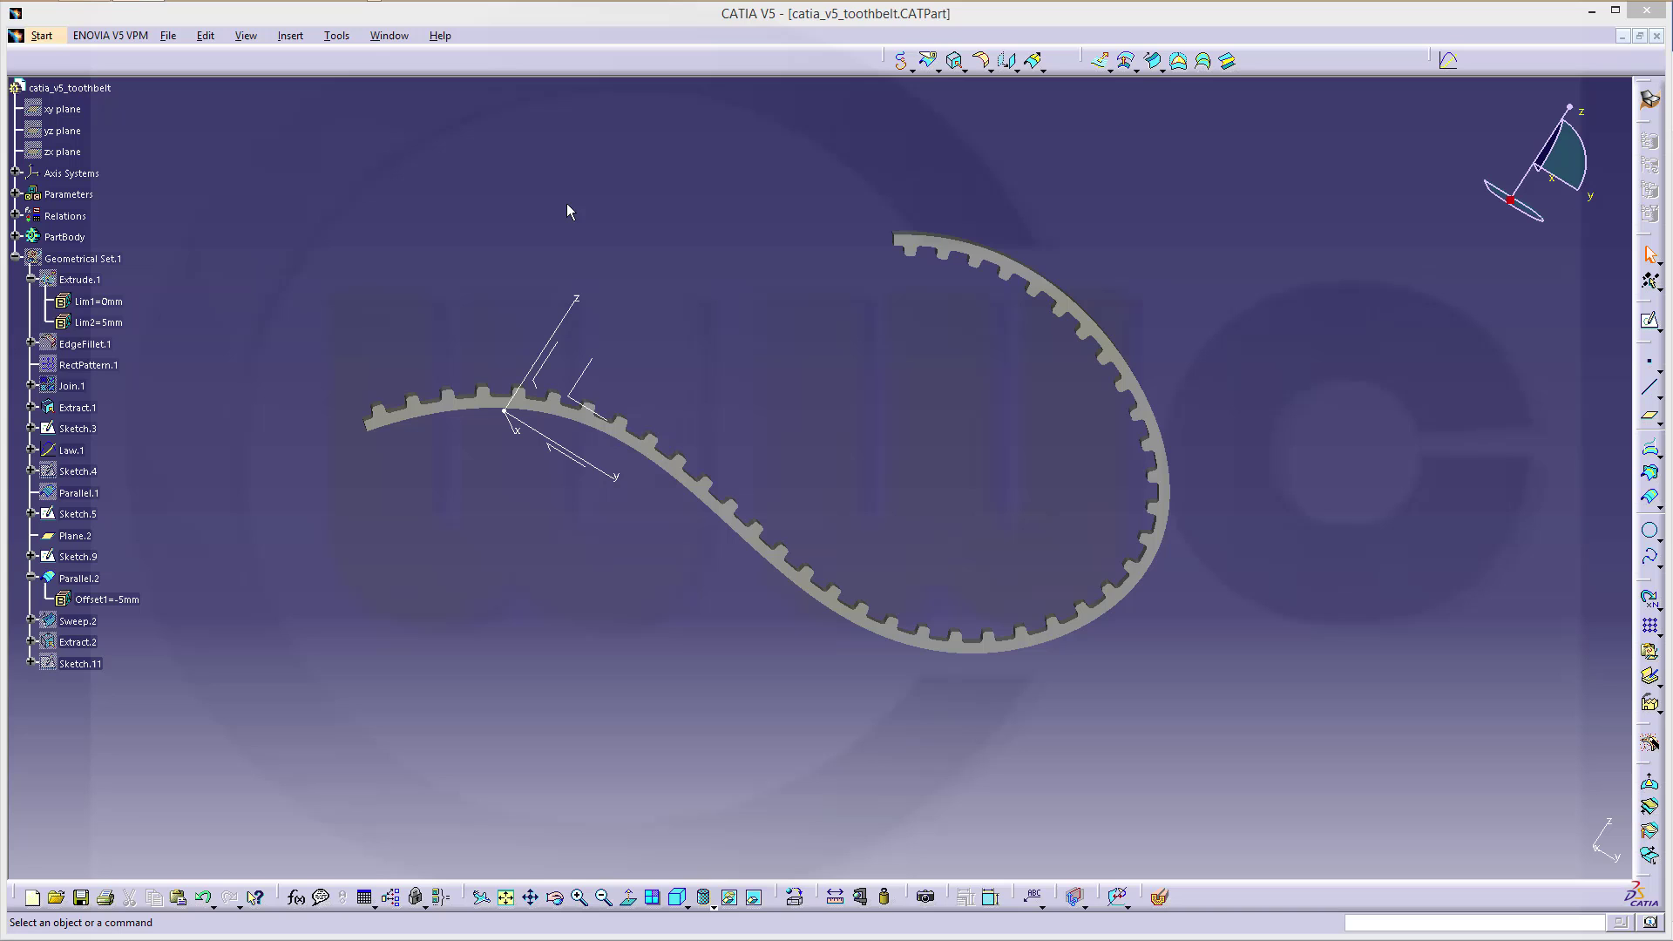
- Change the belt's tooth_number parameter to 20 so it regenerates with fewer teeth
{"action": "middle_click_drag", "start_coordinate": [814, 471], "coordinate": [646, 452]}
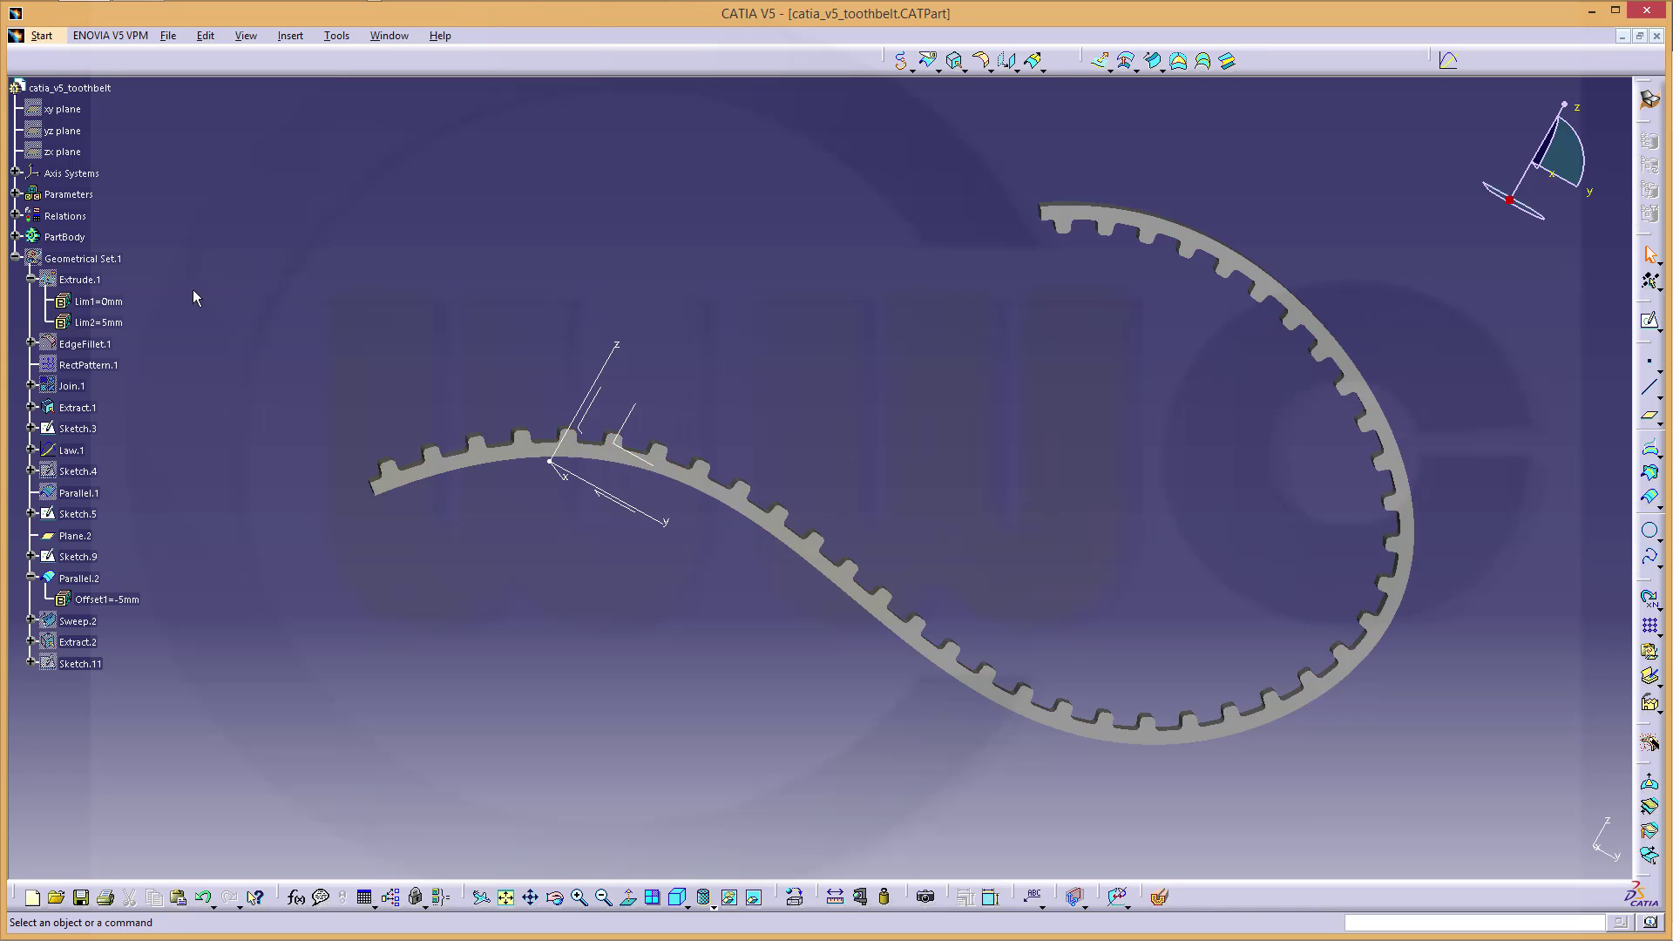
{"action": "left_click", "coordinate": [16, 194]}
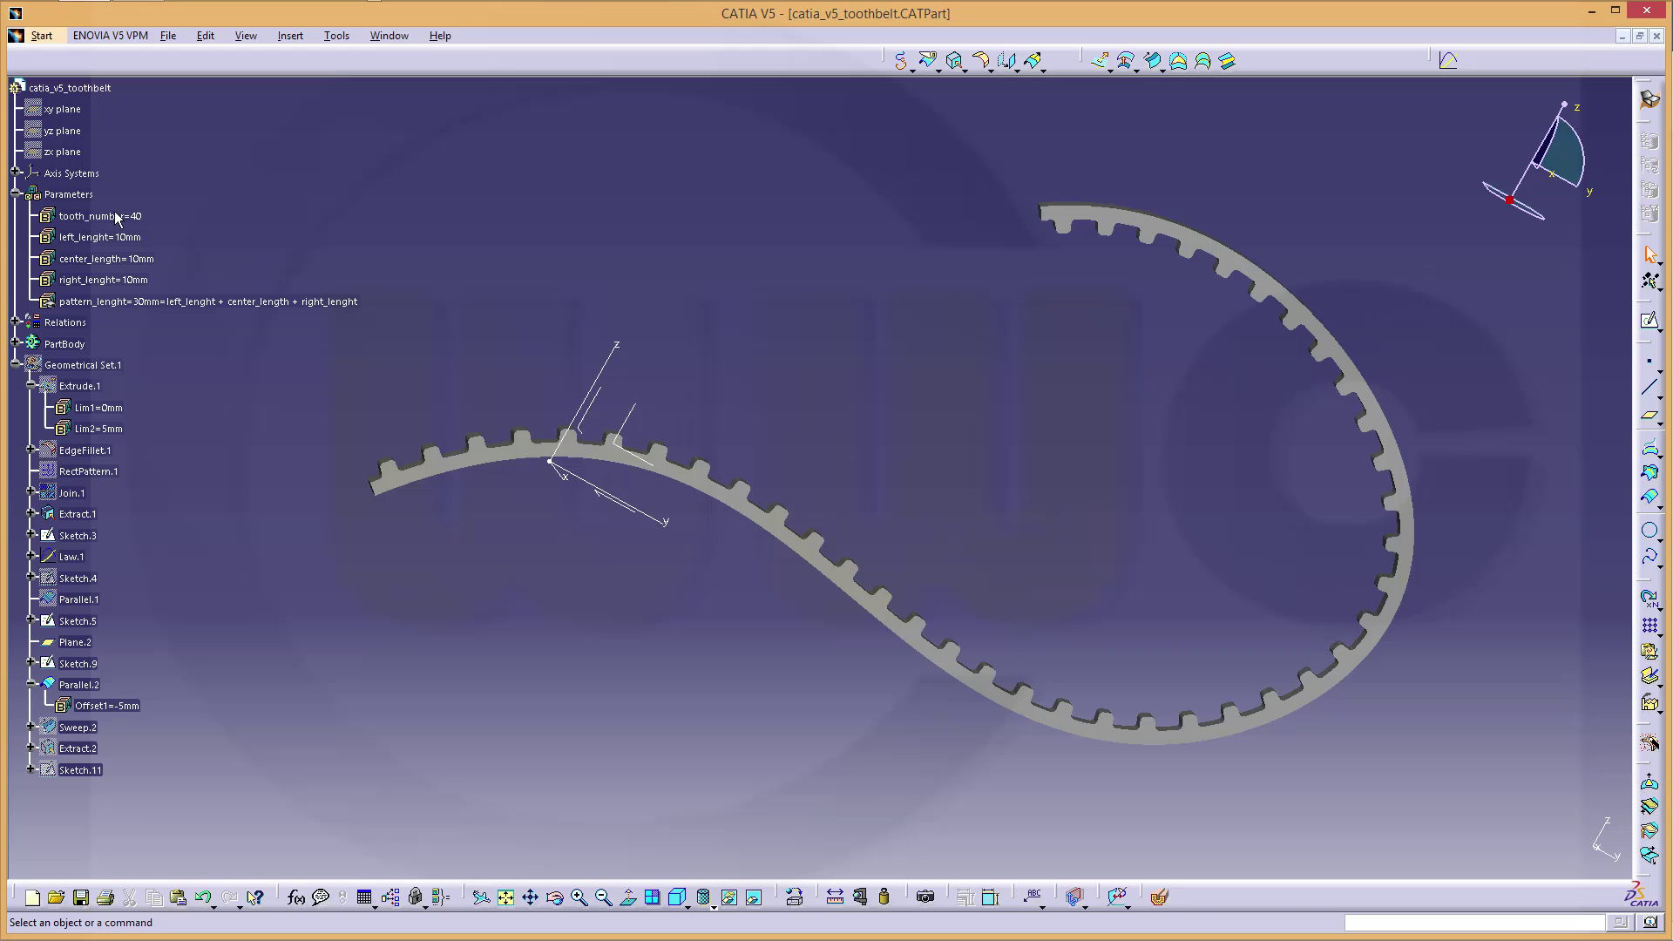
{"action": "double_click", "coordinate": [139, 218]}
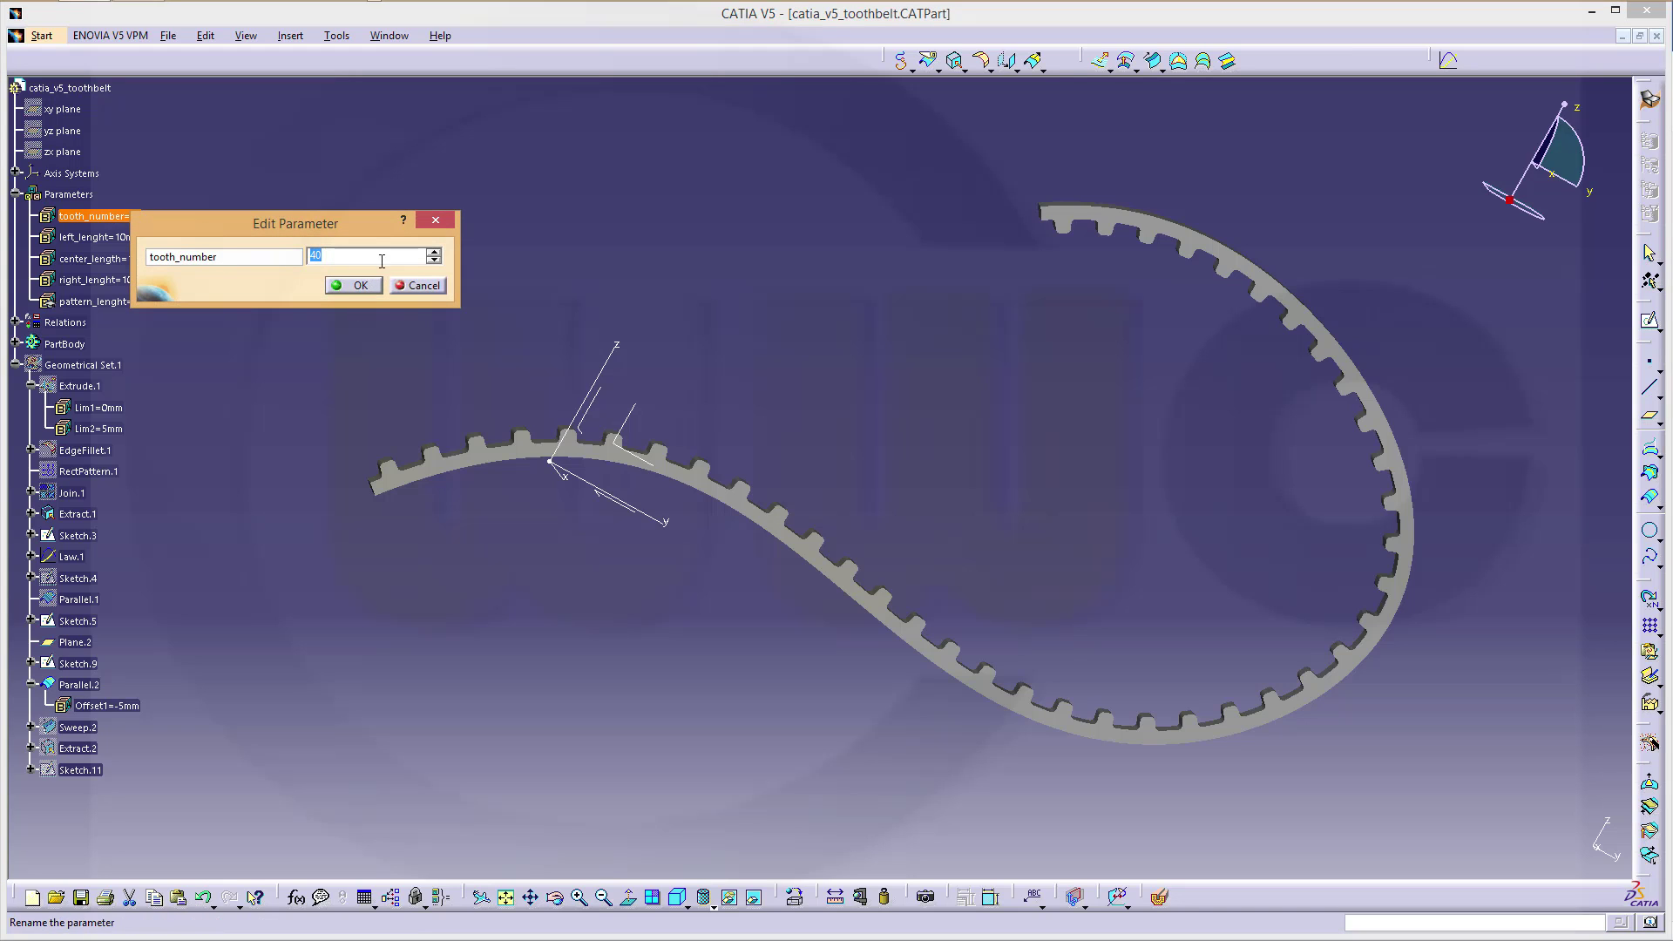
{"action": "type", "text": "20"}
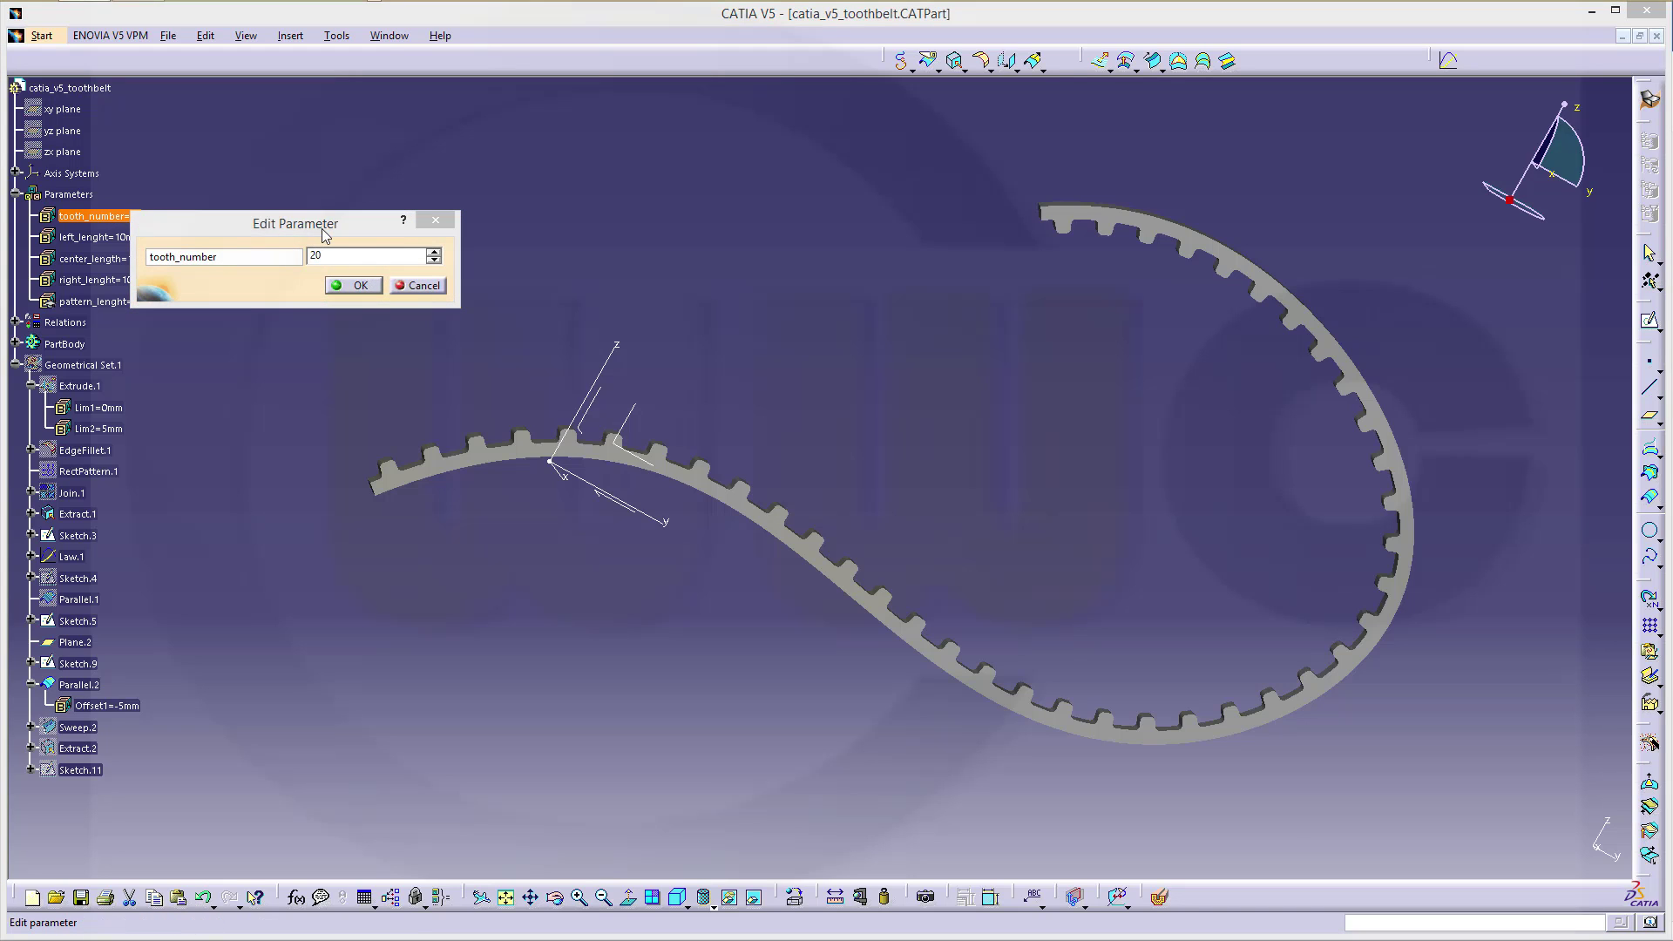
{"action": "key", "text": "Return"}
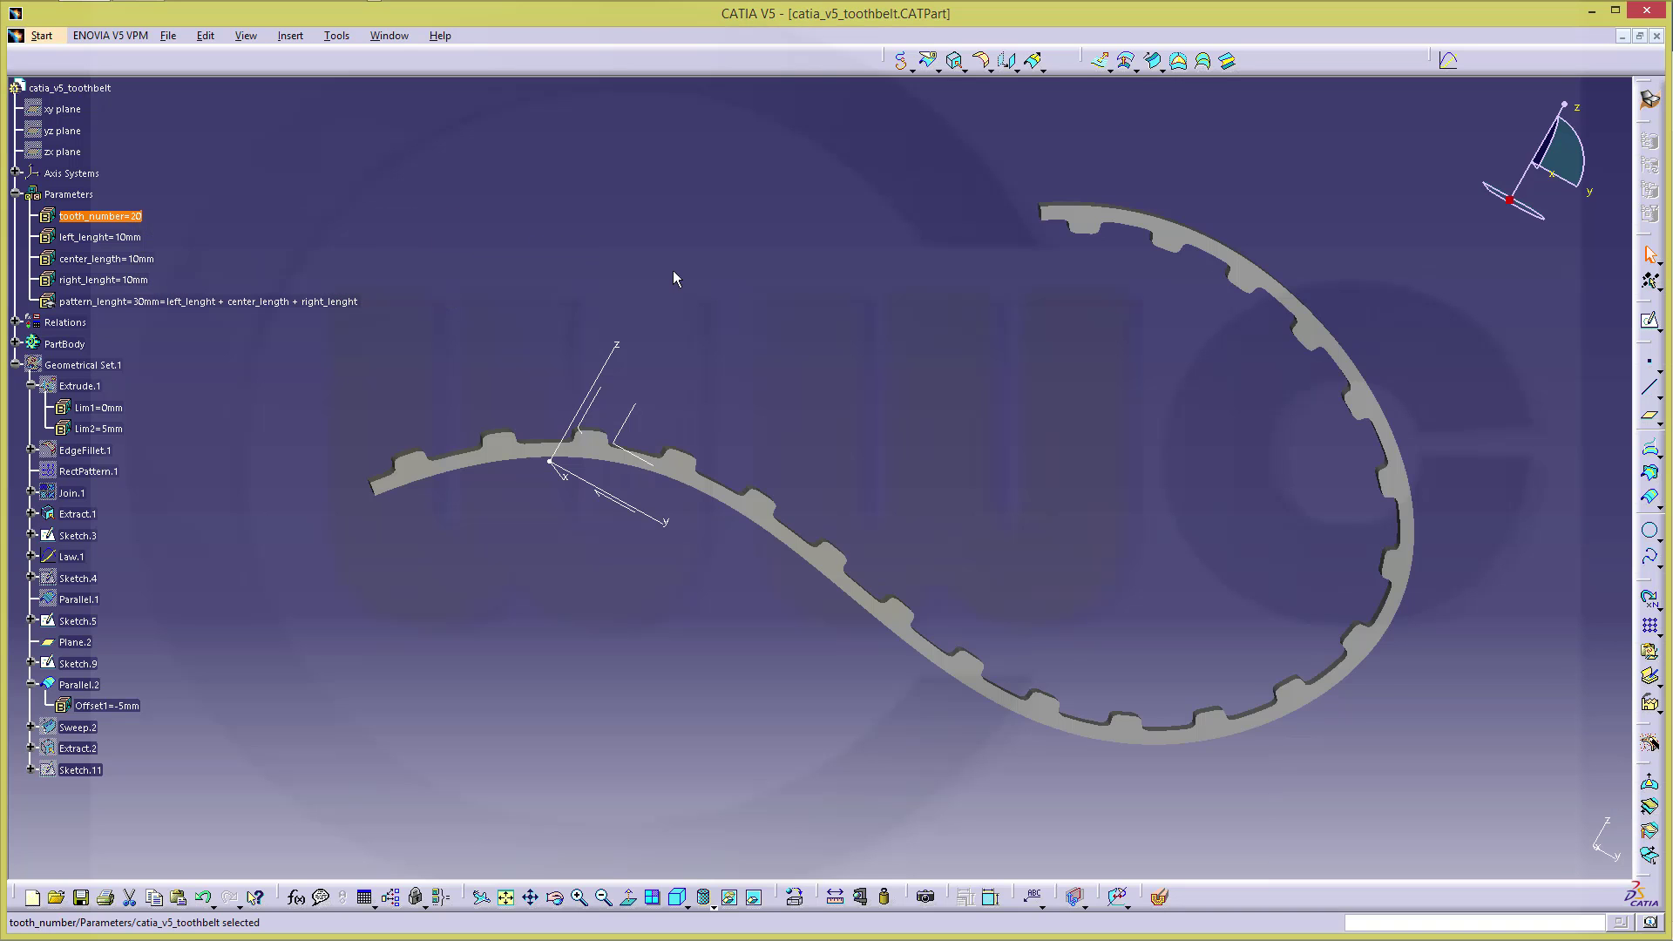
{"action": "middle_click_drag", "start_coordinate": [673, 272], "coordinate": [761, 409]}
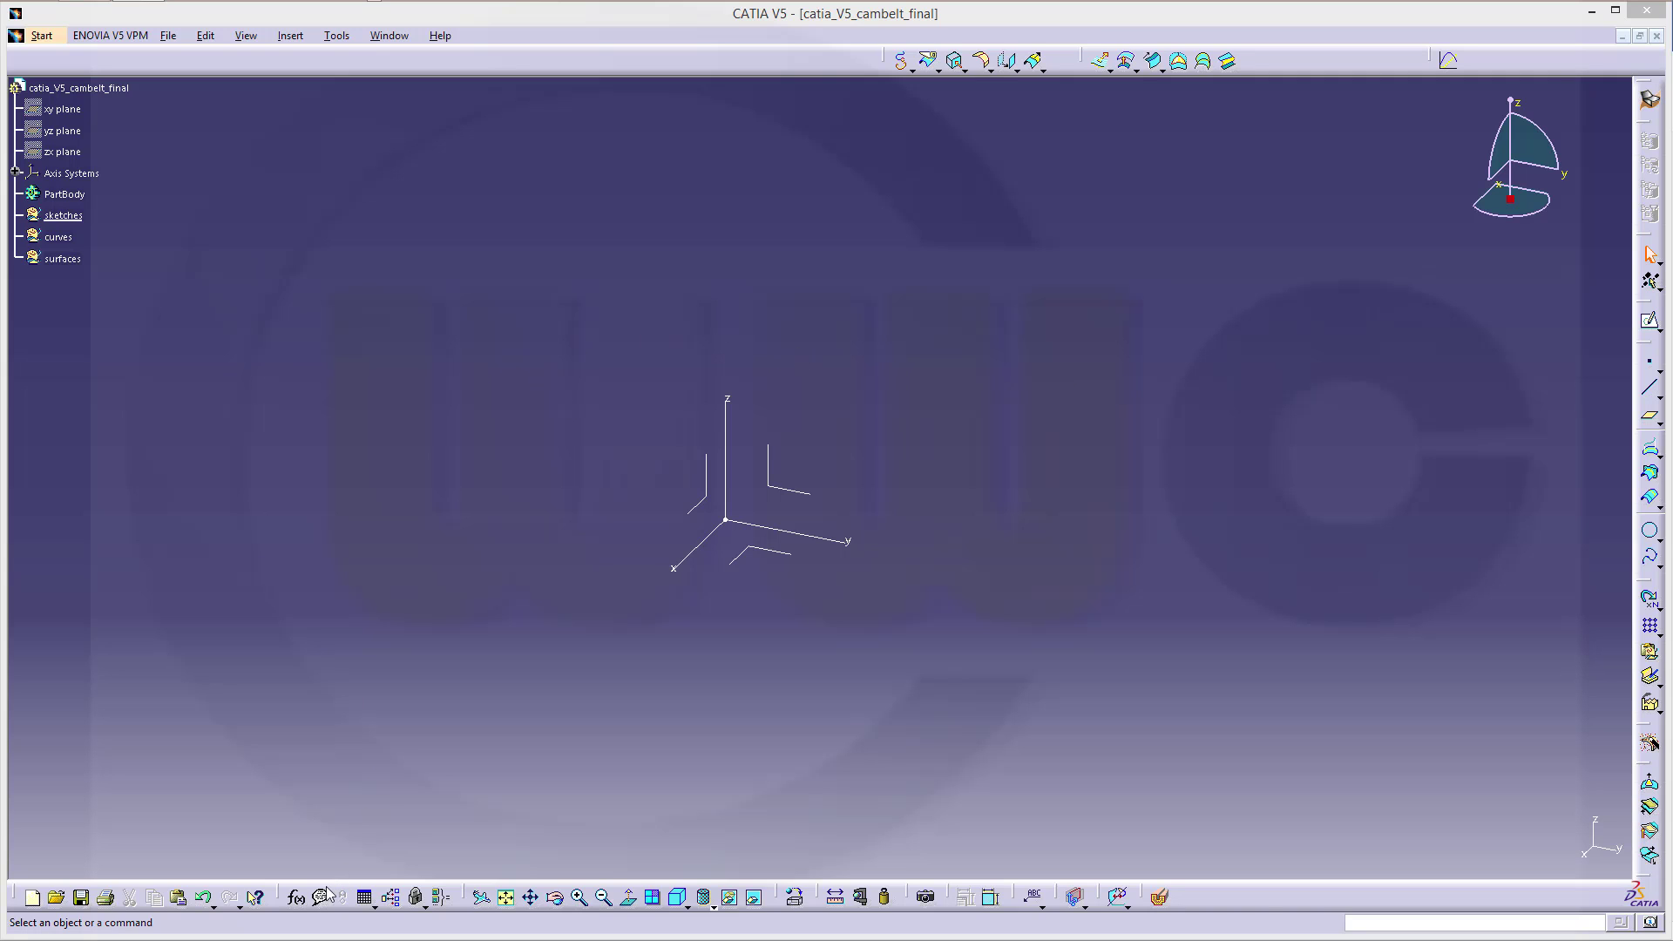
- Create an Integer parameter named tooth_number with value 20 in the Formulas dialog
{"action": "left_click", "coordinate": [297, 898]}
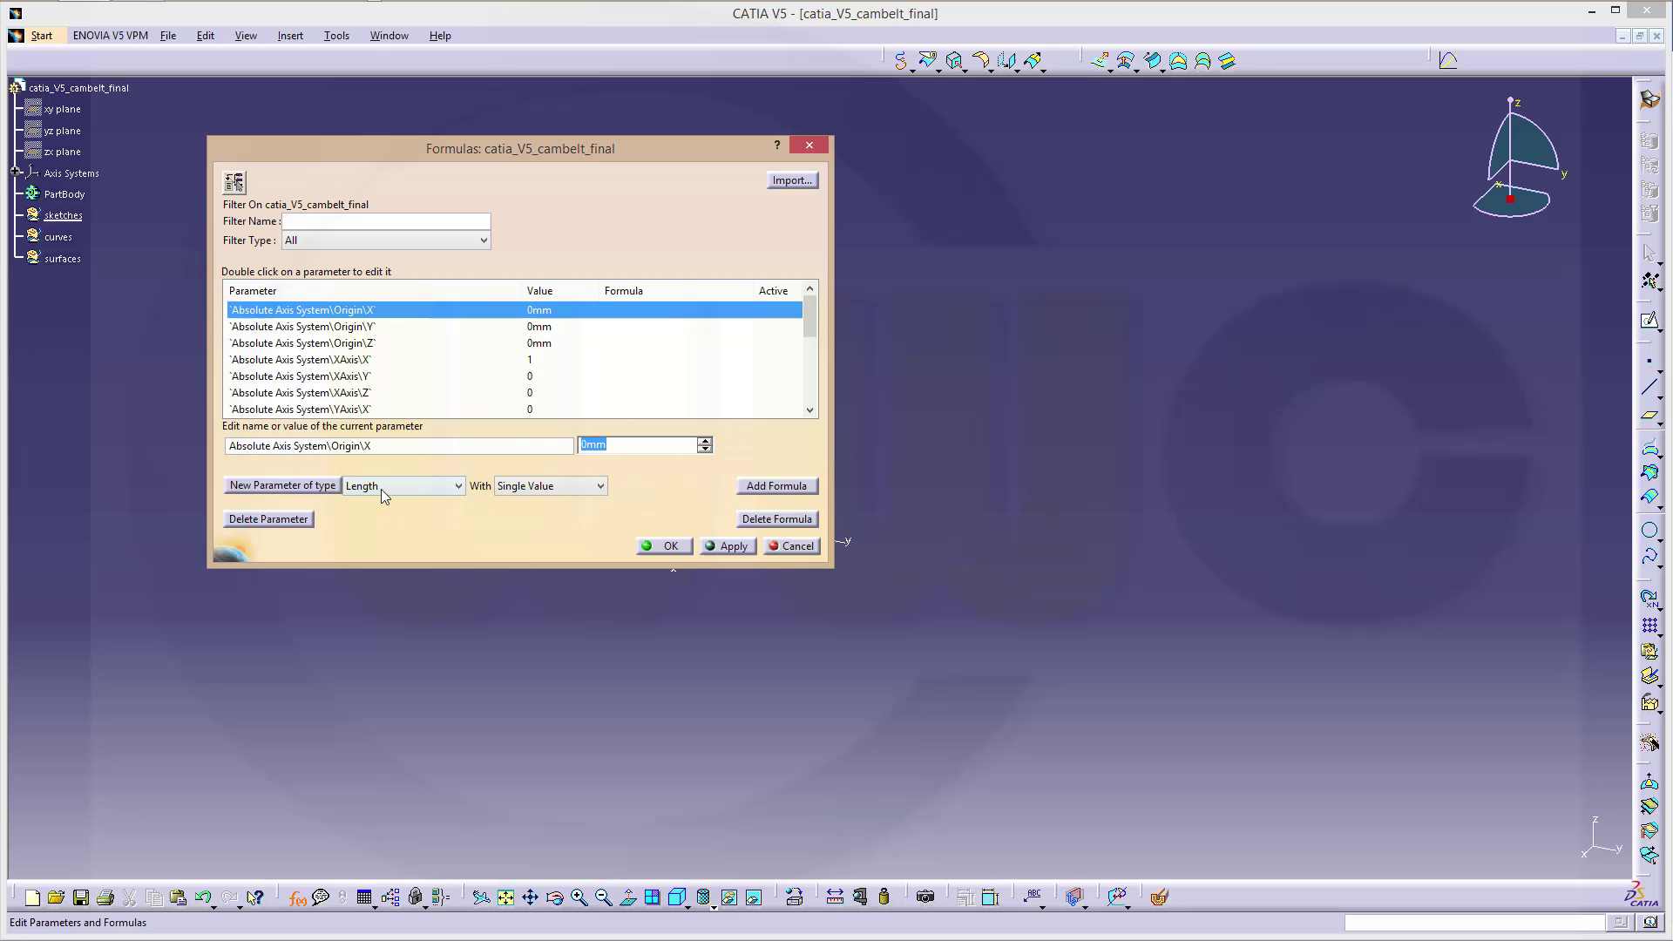
{"action": "left_click", "coordinate": [462, 486]}
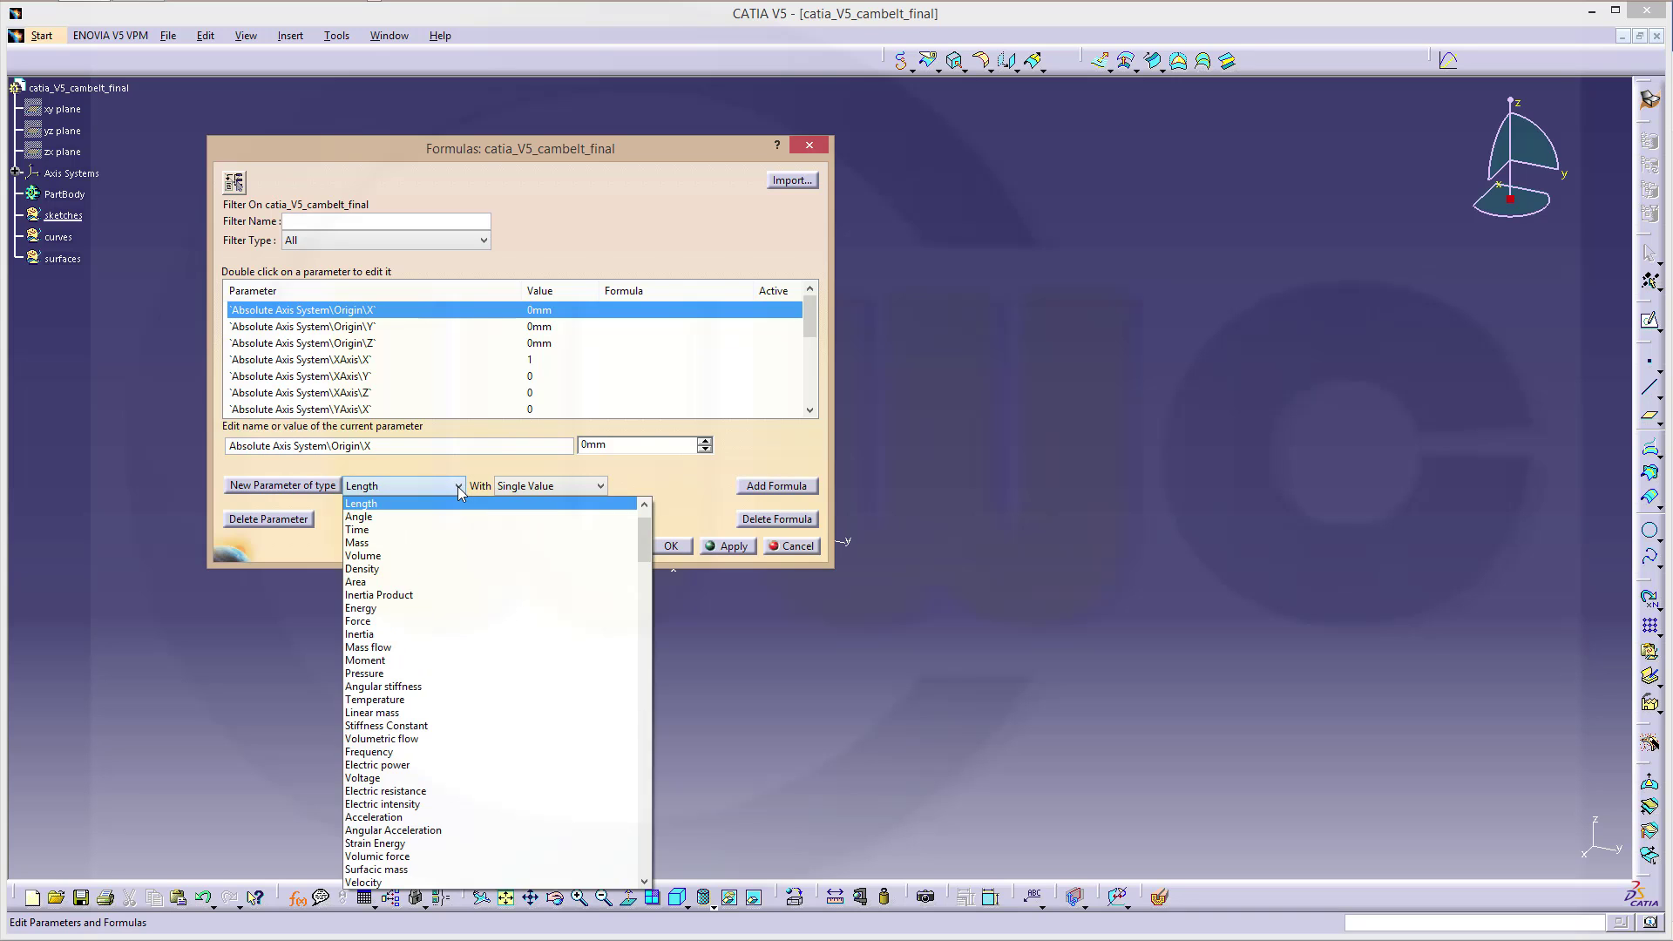
{"action": "left_click_drag", "start_coordinate": [647, 538], "coordinate": [655, 496]}
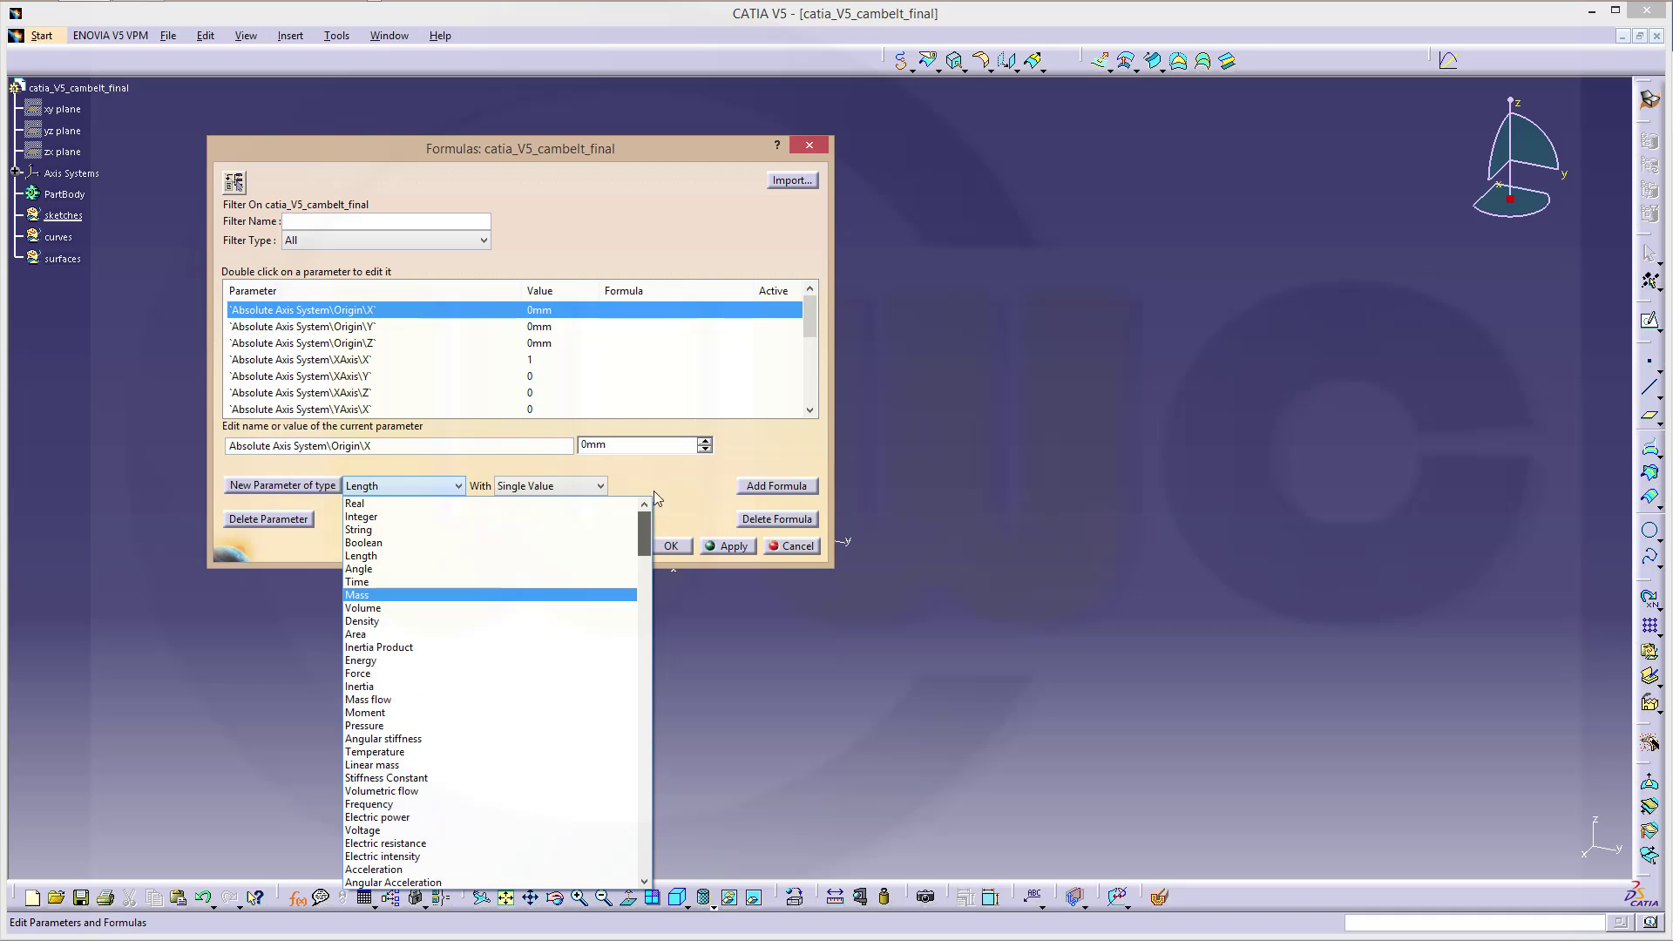
{"action": "left_click", "coordinate": [366, 516]}
{"action": "left_click", "coordinate": [305, 486]}
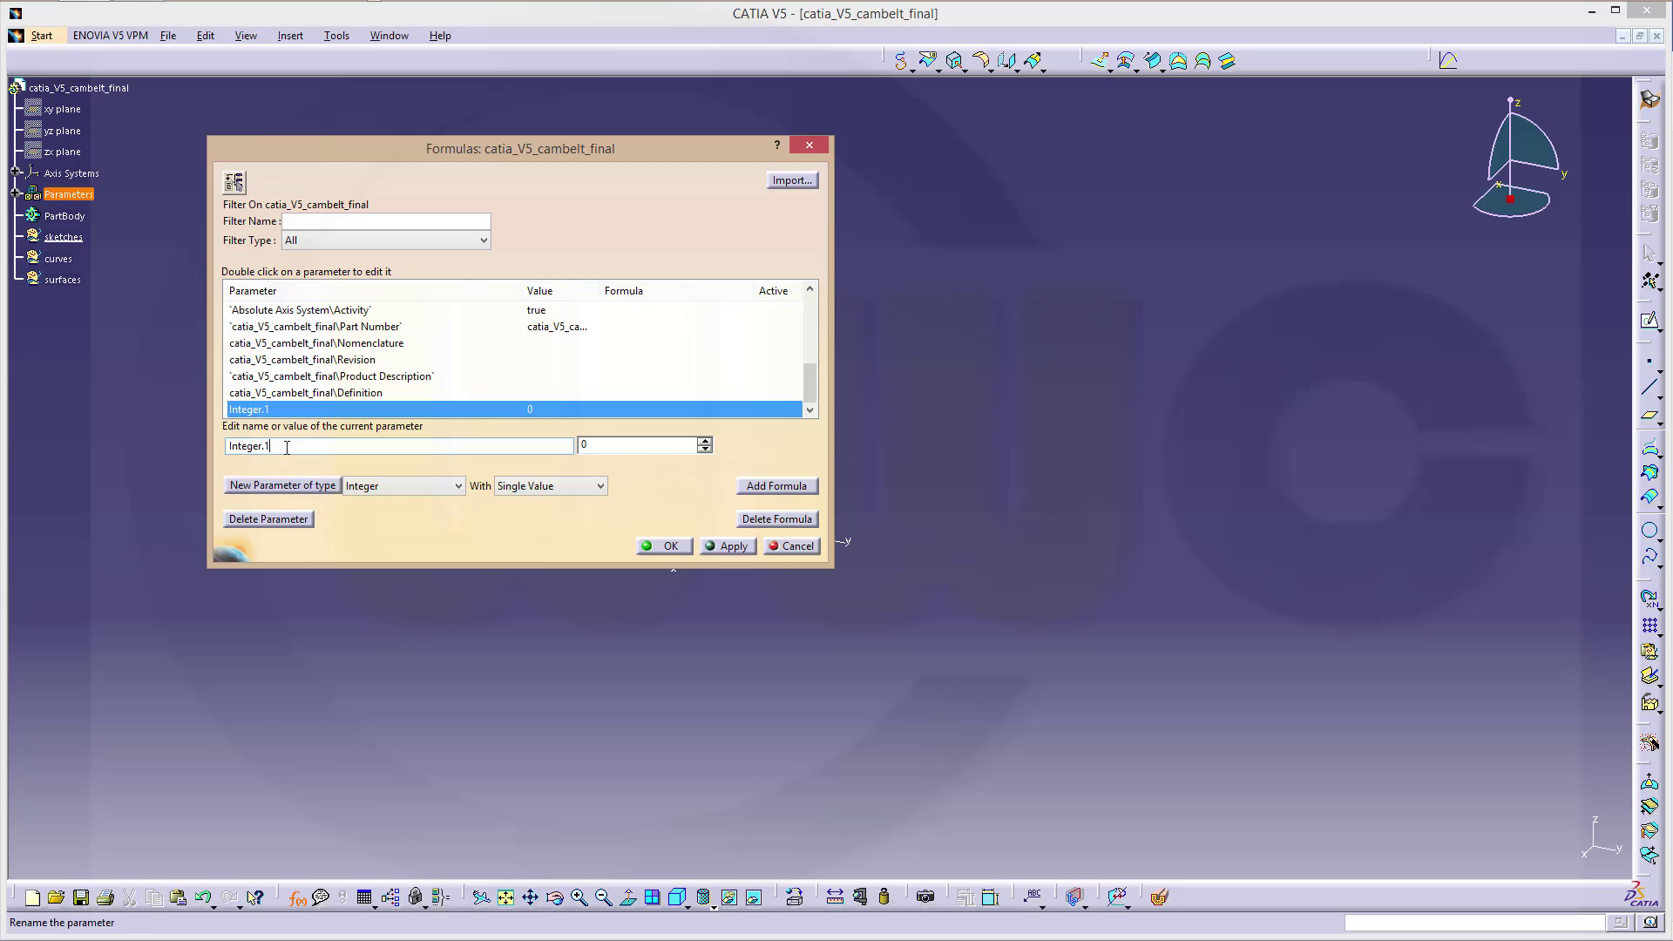
{"action": "left_click_drag", "start_coordinate": [333, 450], "coordinate": [199, 425]}
{"action": "type", "text": "tooth_number"}
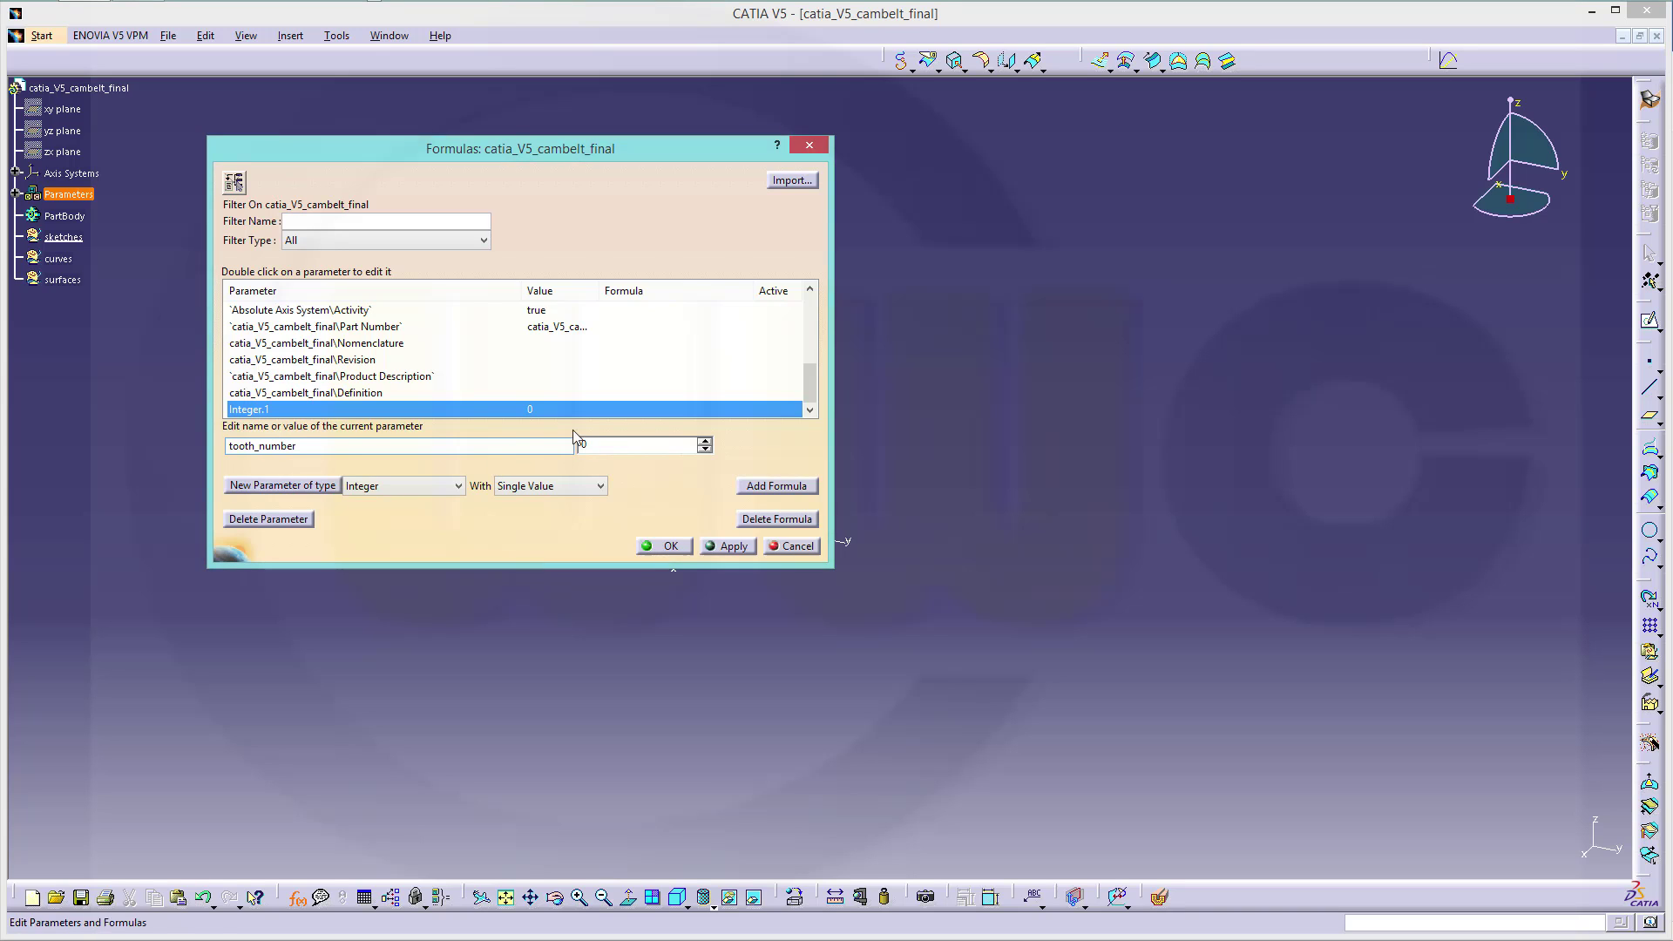
{"action": "key", "text": "Tab"}
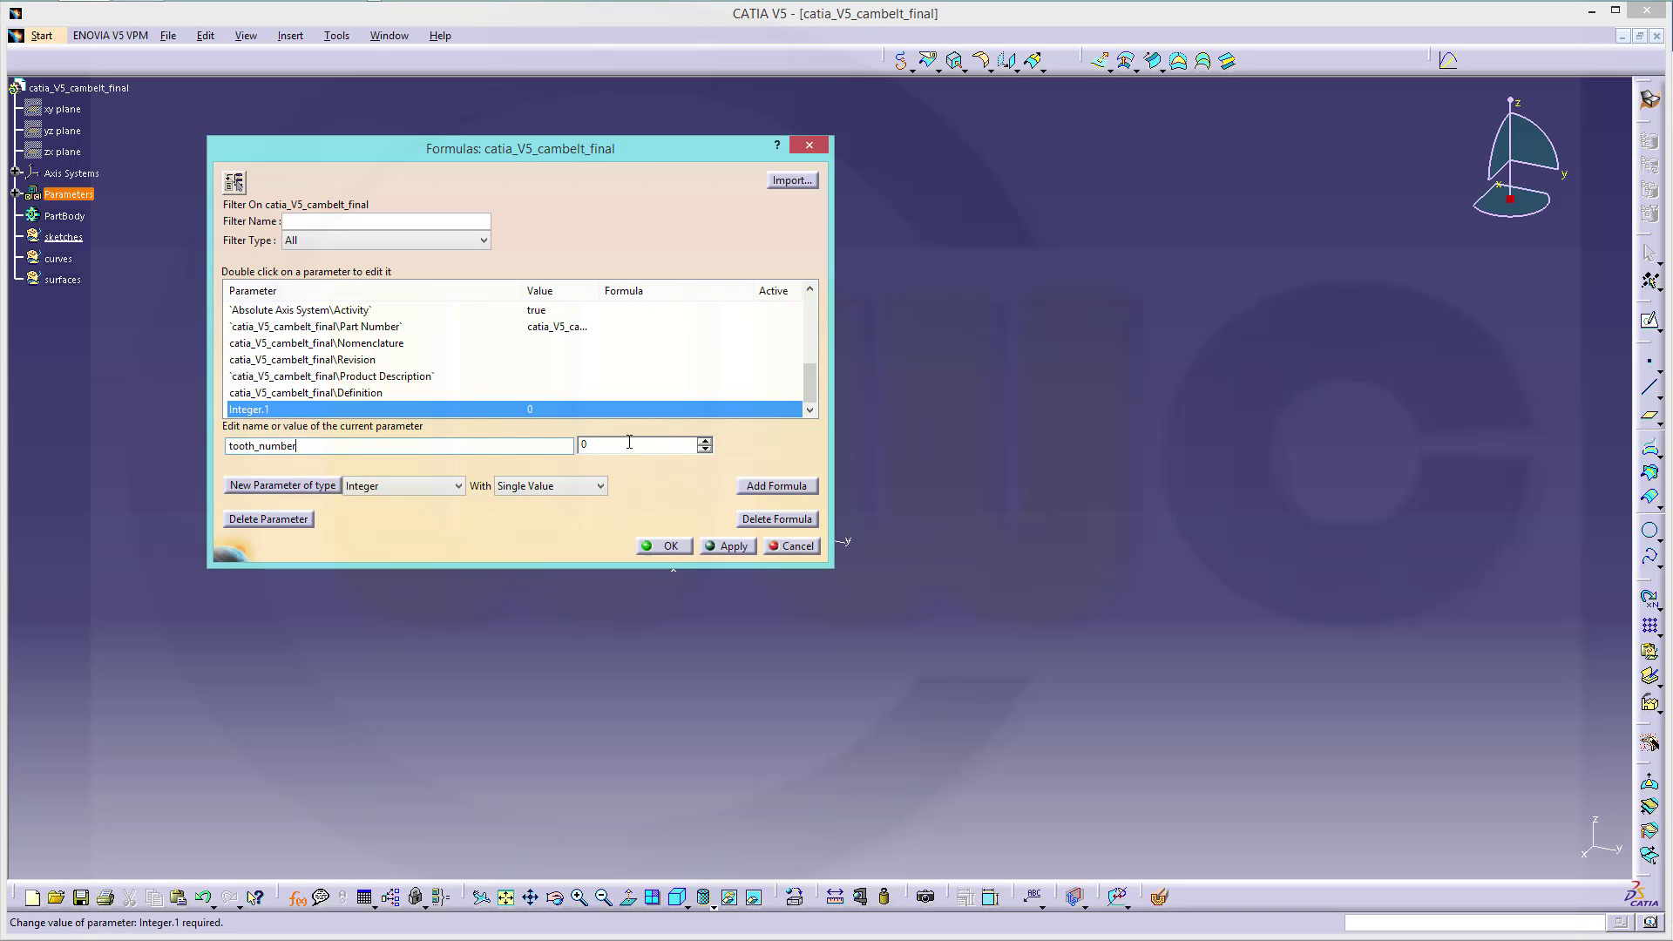
{"action": "type", "text": "20"}
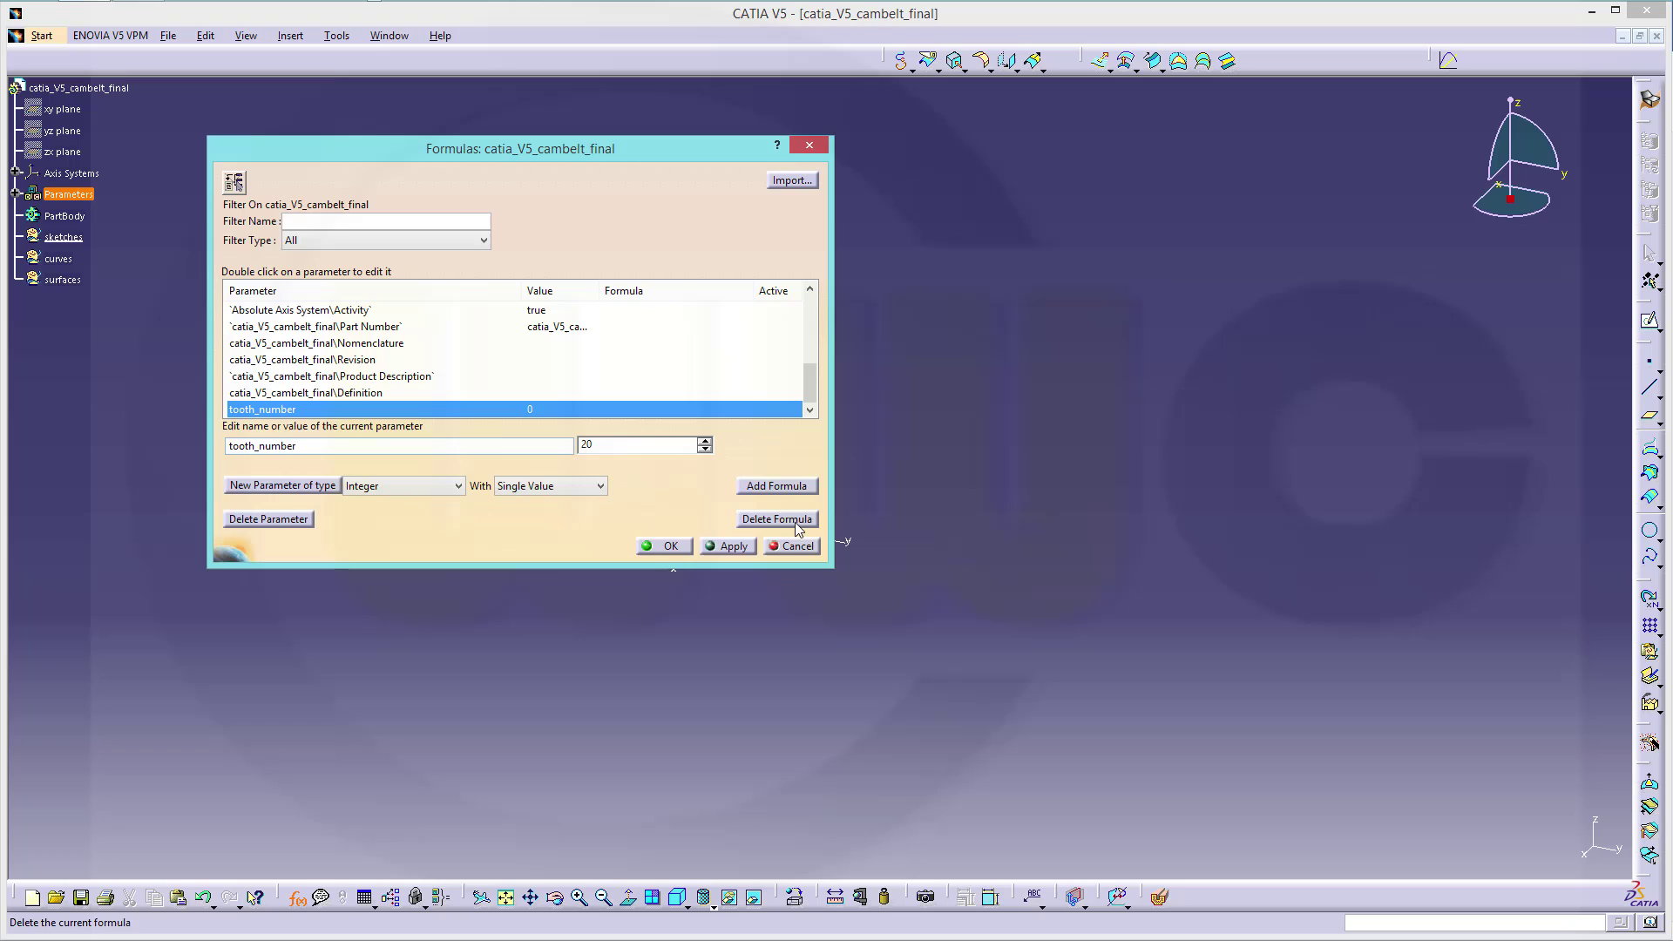
{"action": "left_click", "coordinate": [728, 548]}
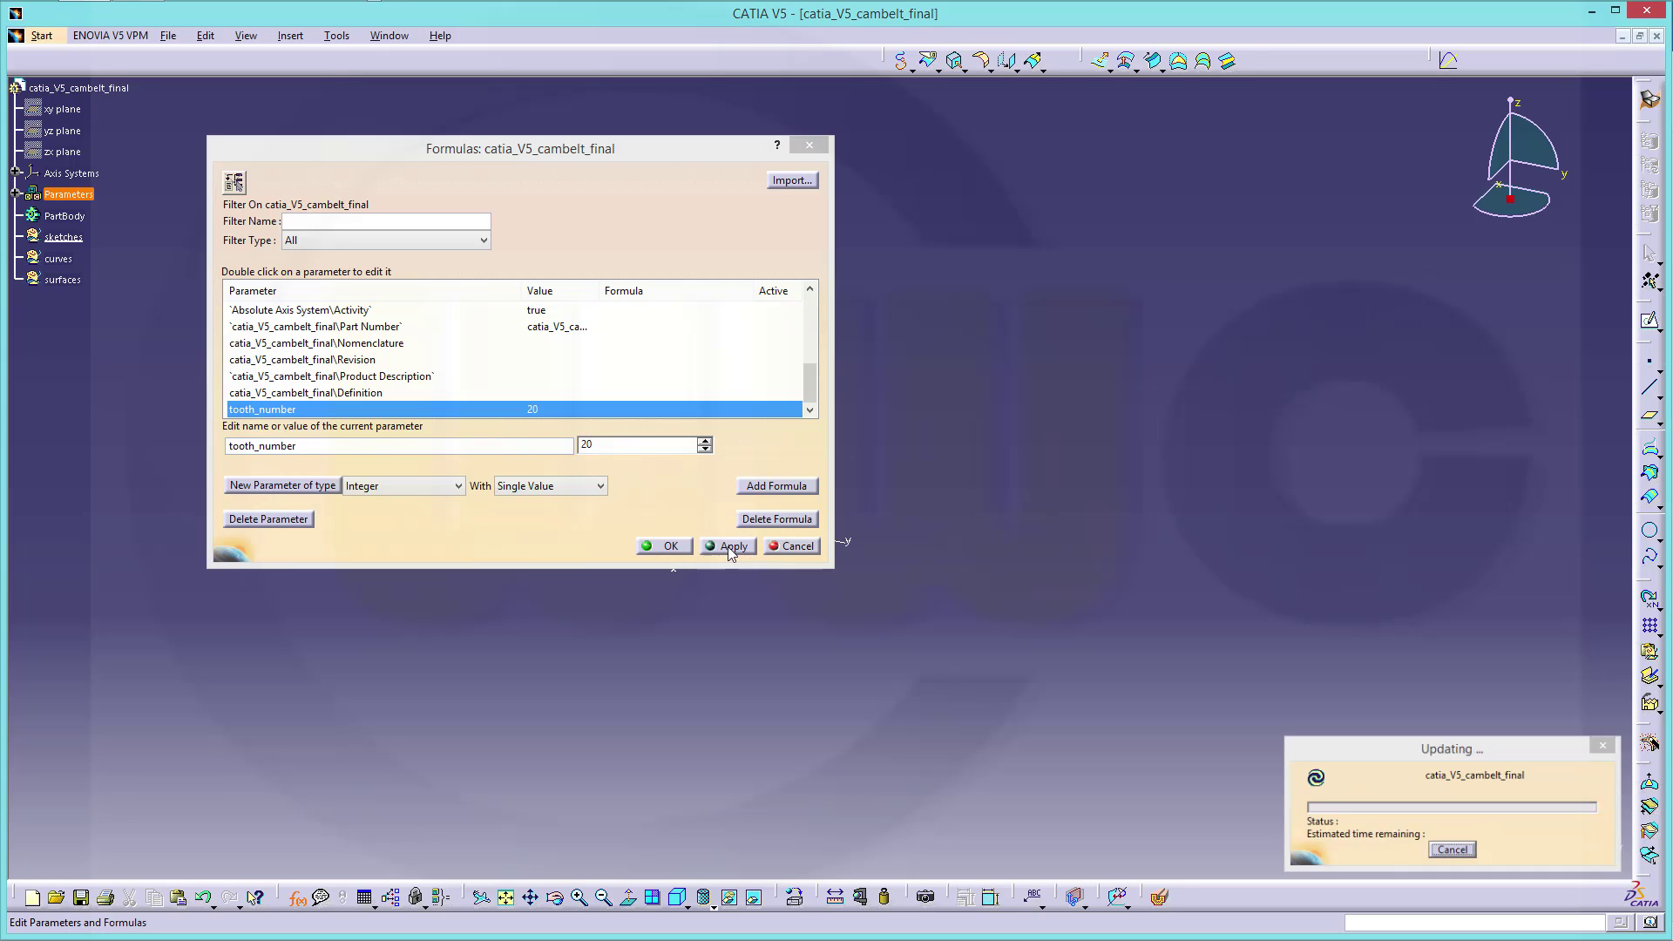
- Create a Length parameter named Length_left with value 10mm
{"action": "left_click", "coordinate": [459, 486]}
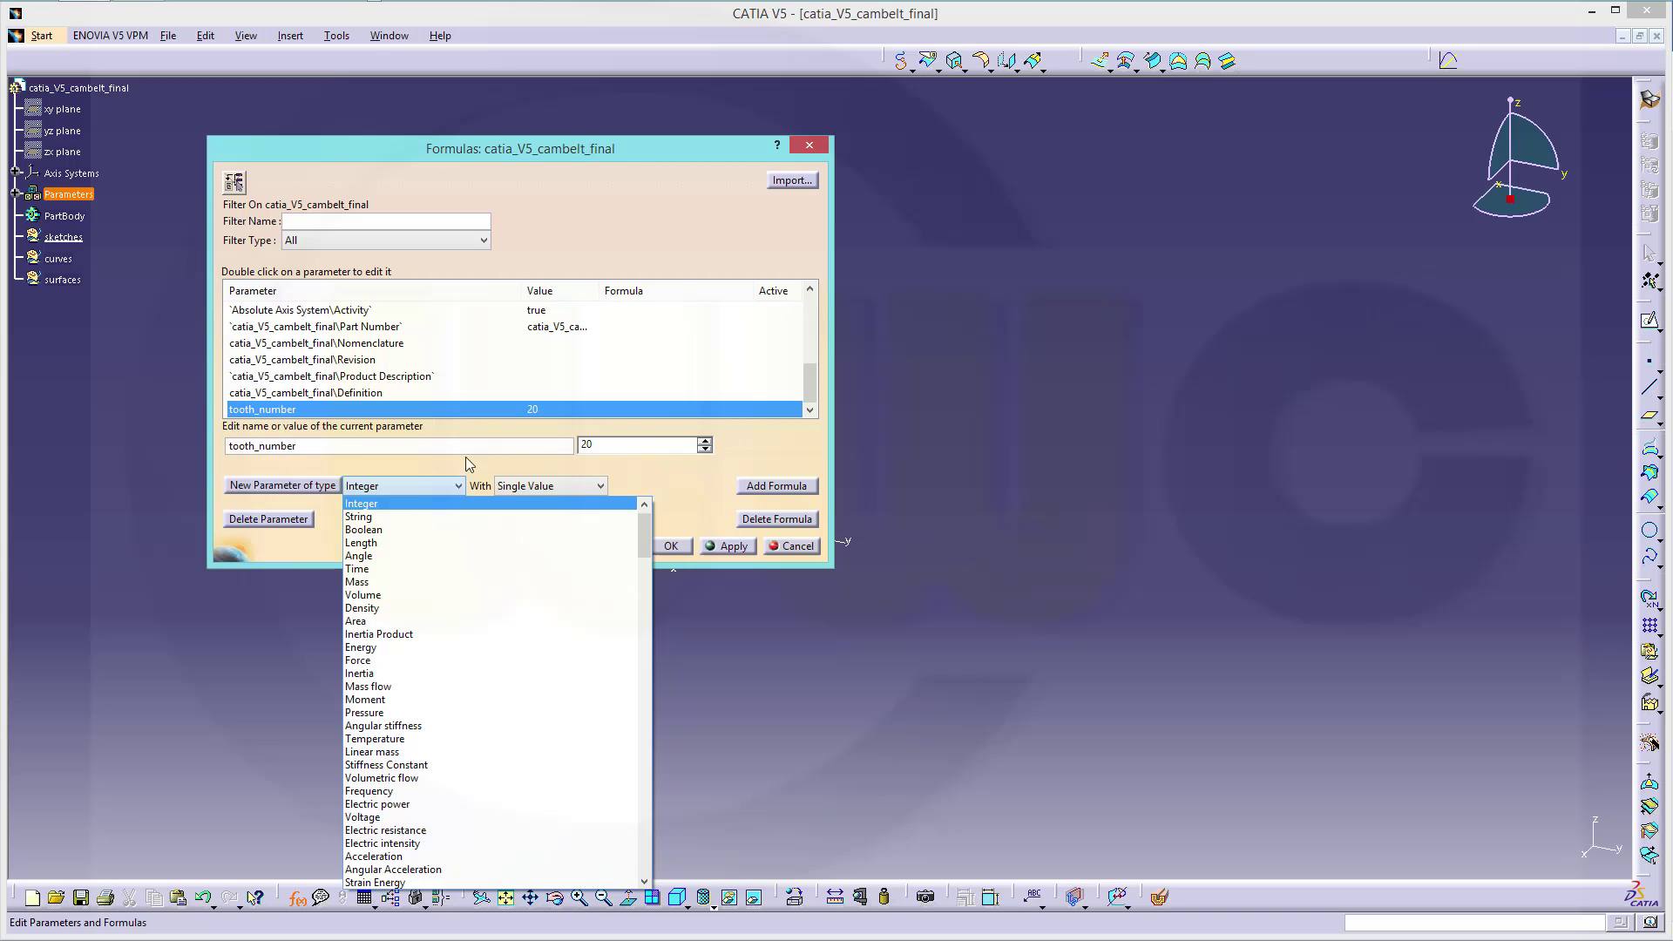
{"action": "left_click", "coordinate": [421, 543]}
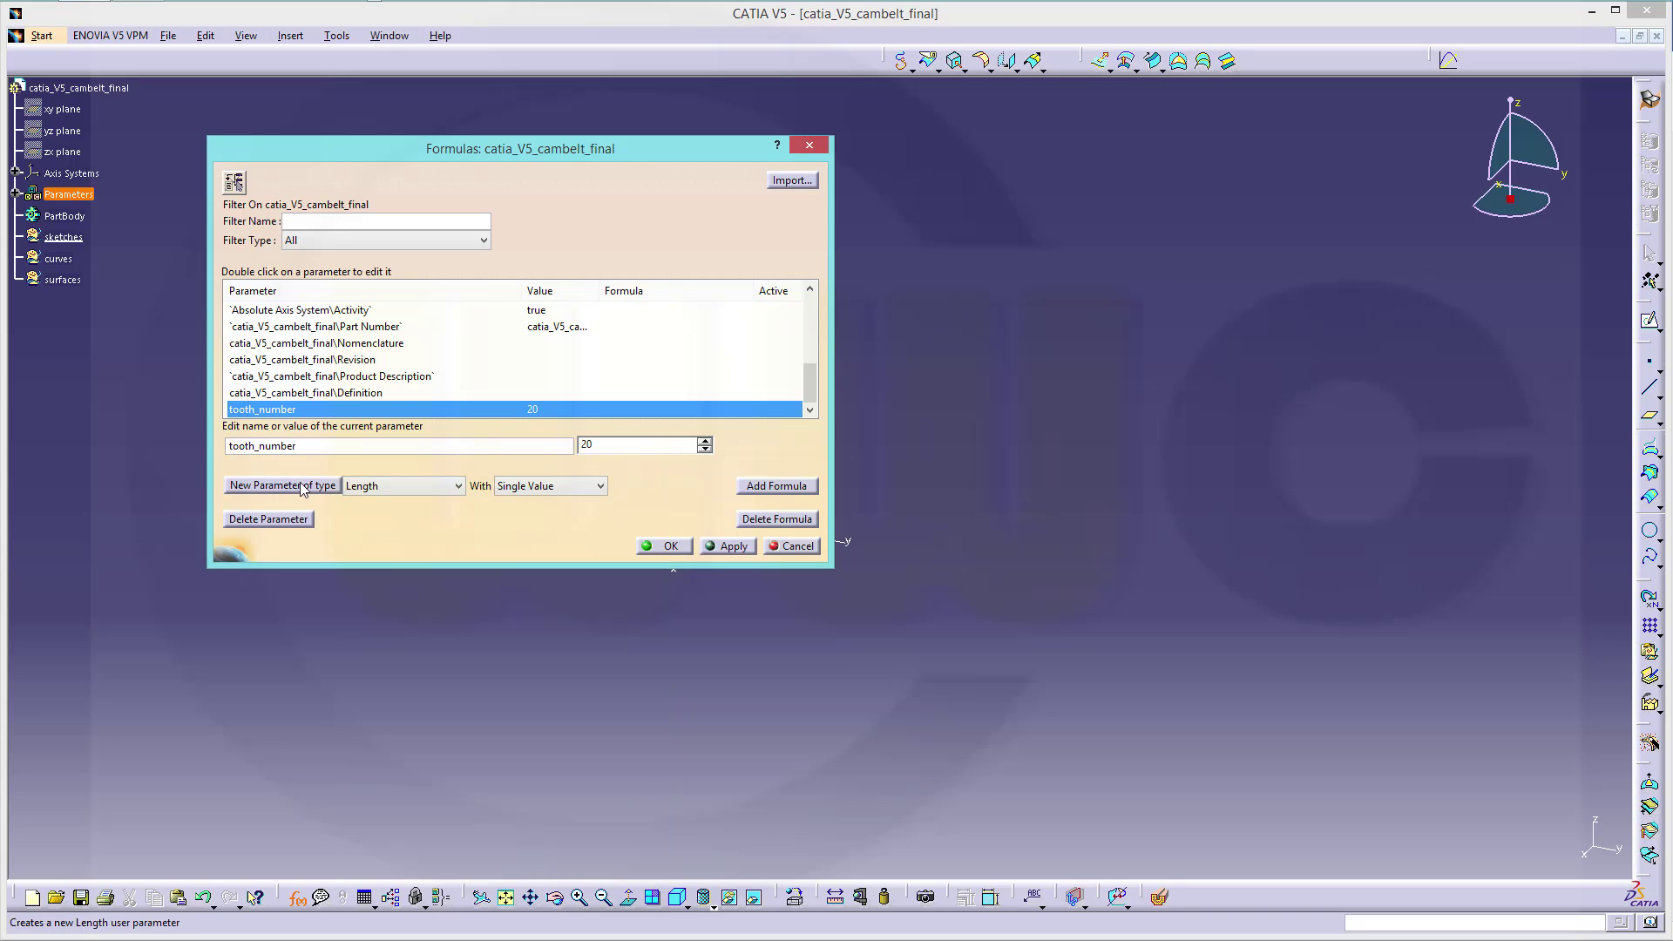
{"action": "left_click", "coordinate": [302, 486]}
{"action": "left_click", "coordinate": [277, 448]}
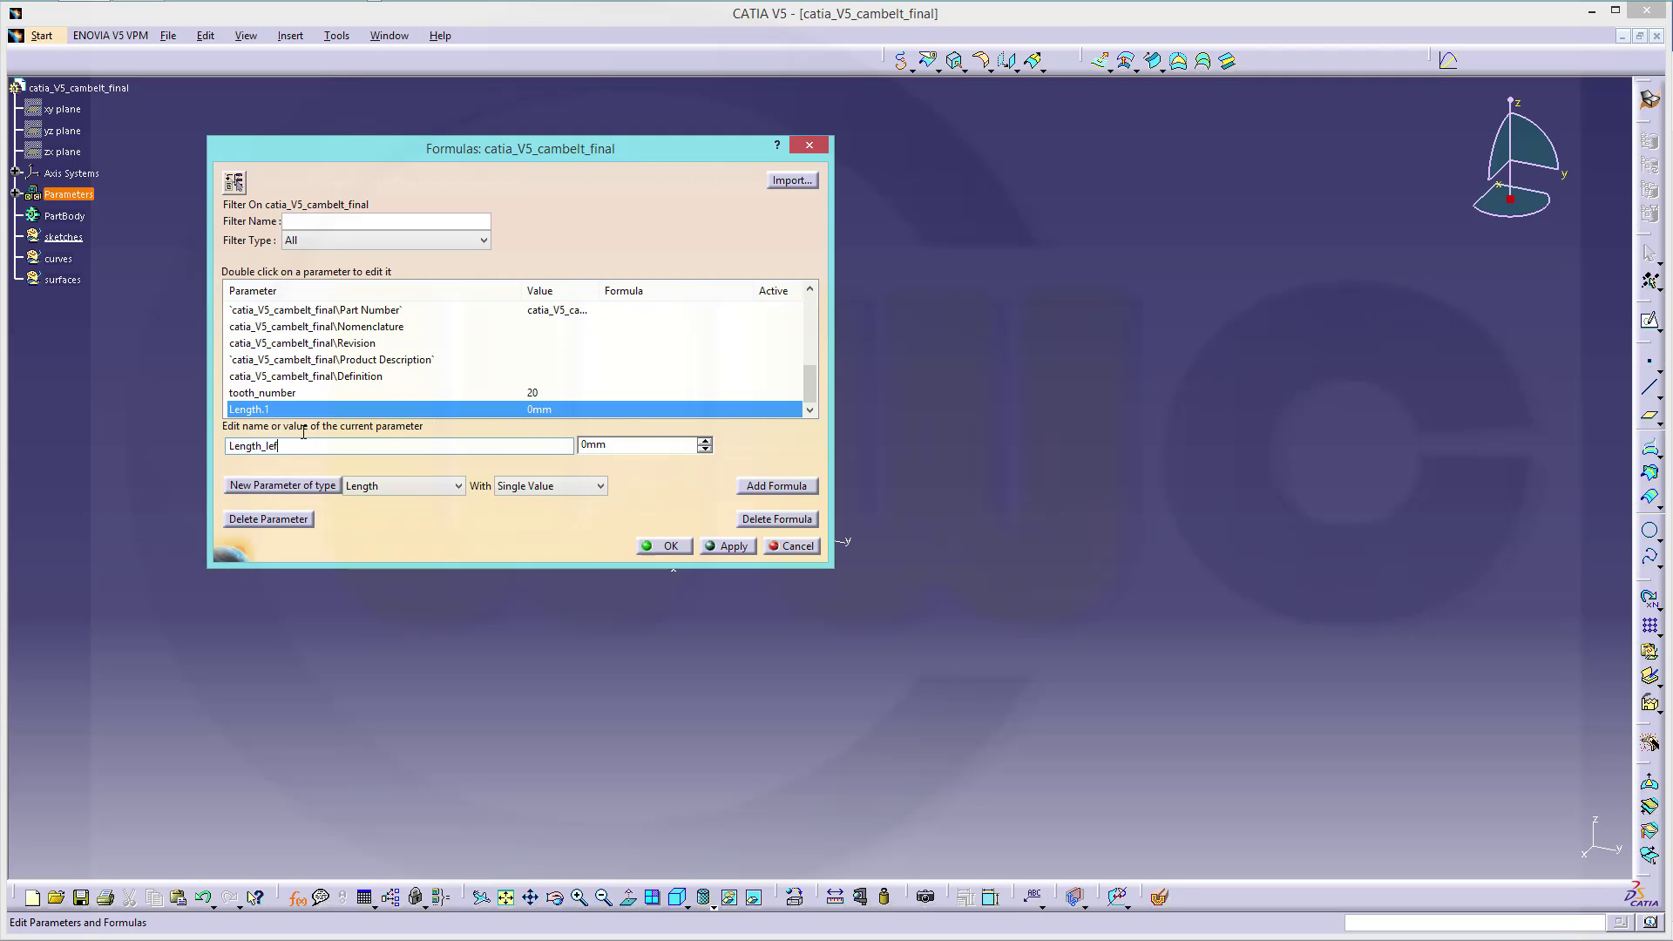
{"action": "double_click", "coordinate": [642, 445]}
{"action": "type", "text": "10"}
{"action": "left_click", "coordinate": [730, 547]}
- Create a second Length parameter, Length_center, set to 10mm
{"action": "left_click", "coordinate": [281, 485]}
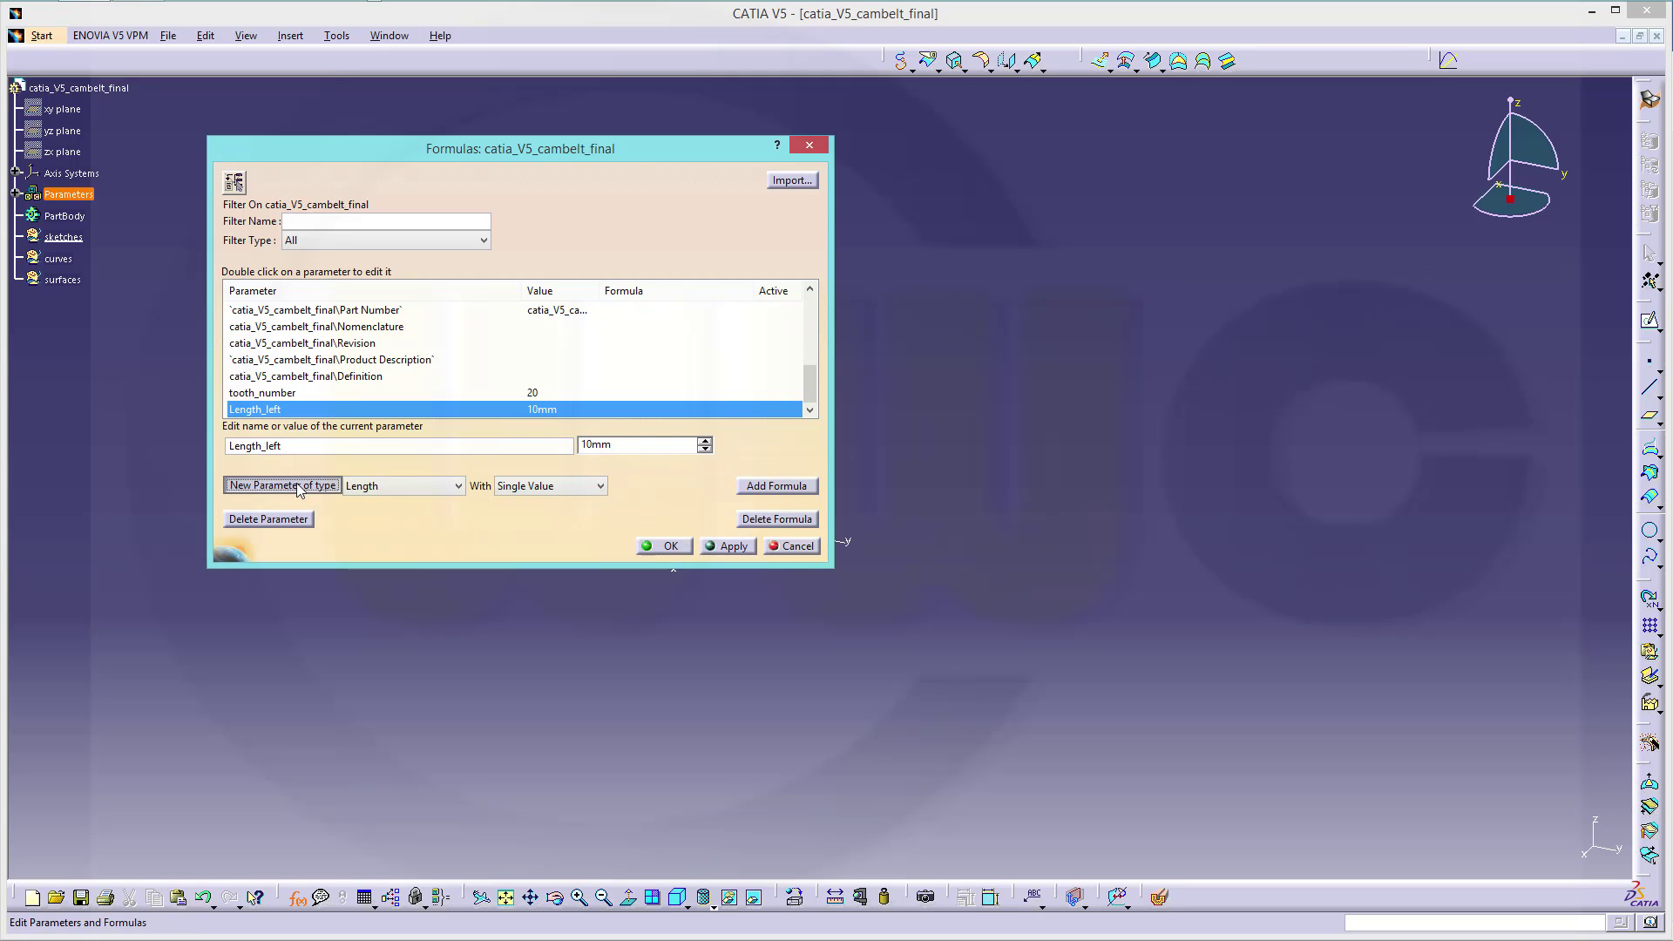
{"action": "left_click", "coordinate": [293, 446]}
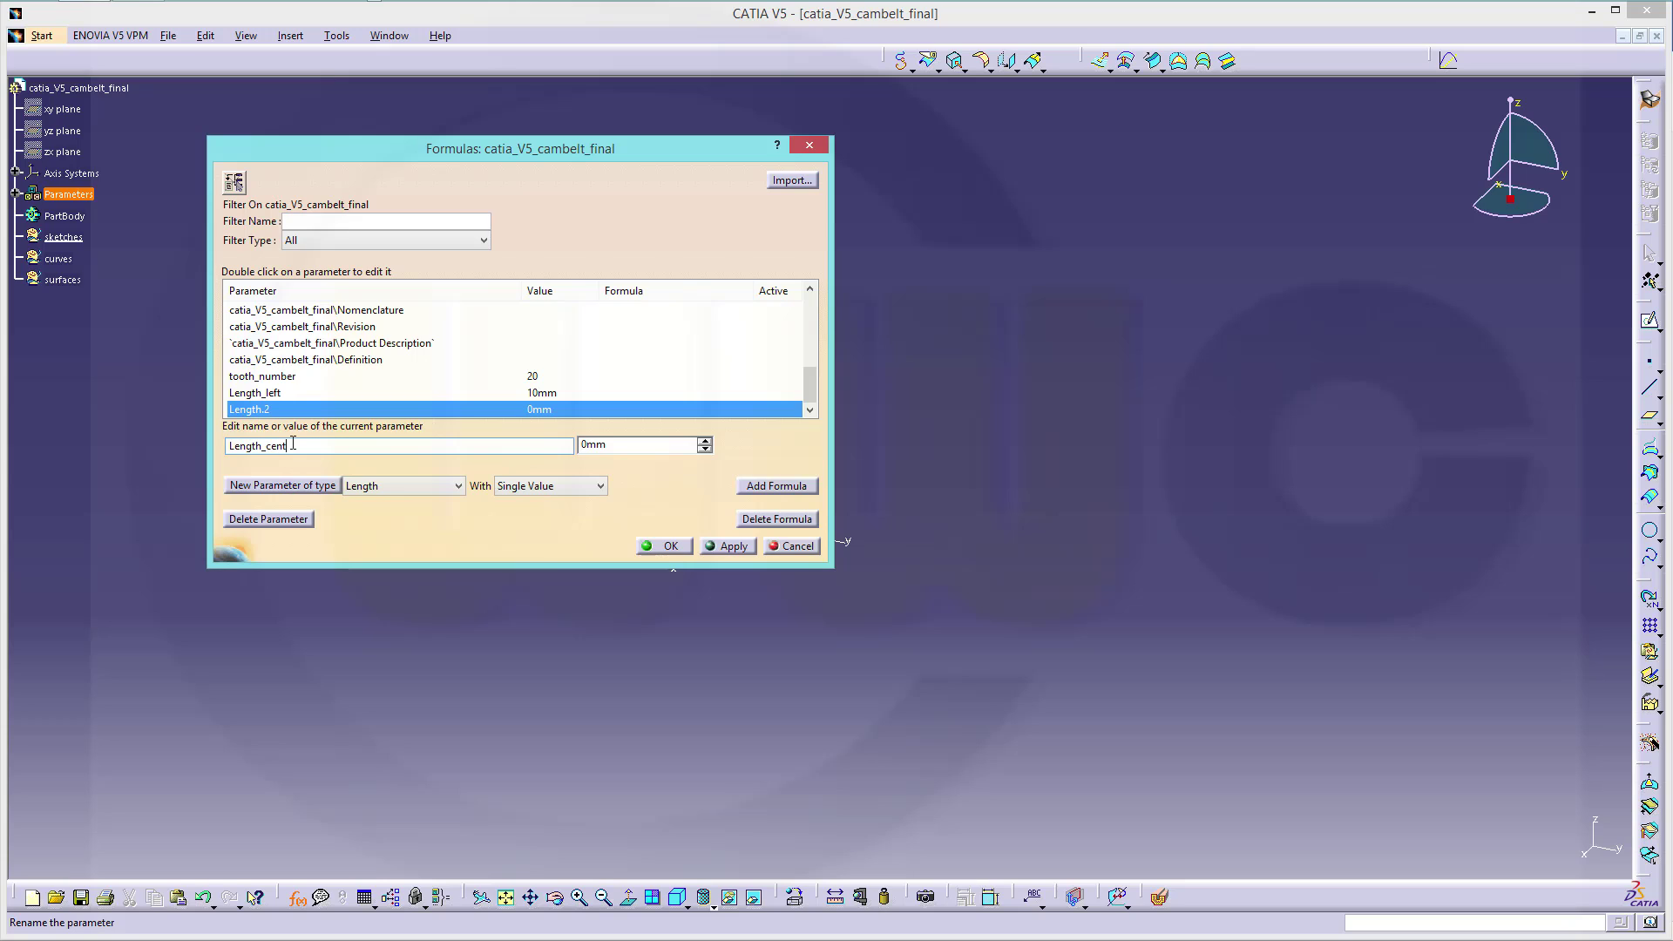
{"action": "left_click", "coordinate": [645, 444]}
{"action": "type", "text": "10"}
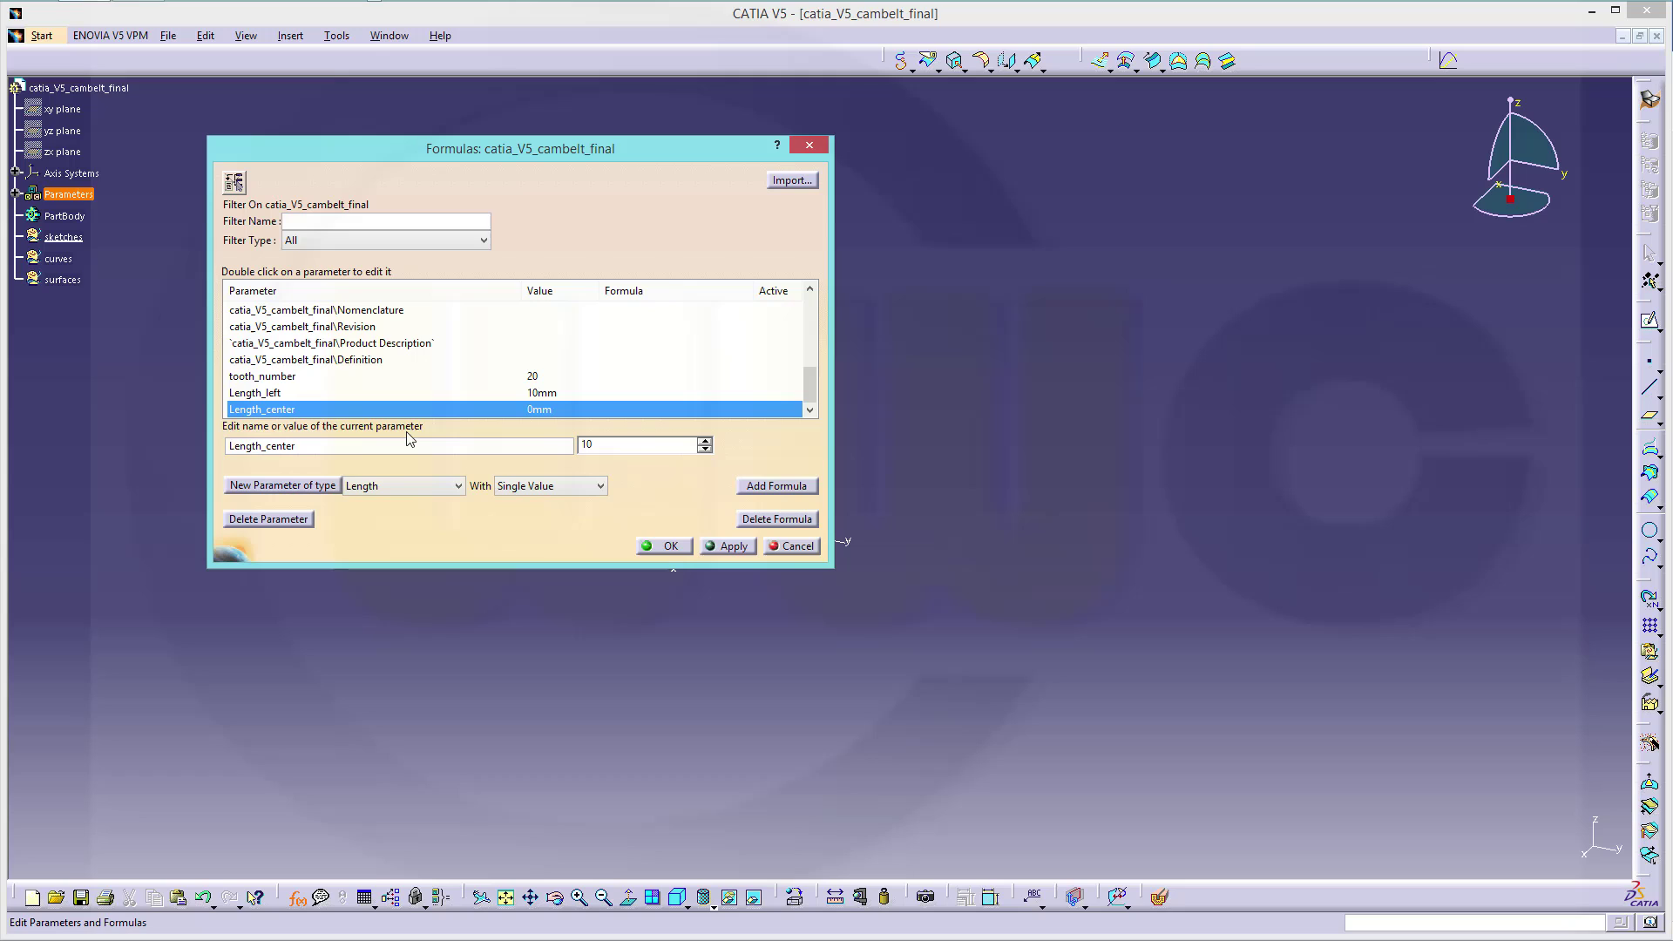
{"action": "left_click", "coordinate": [733, 547]}
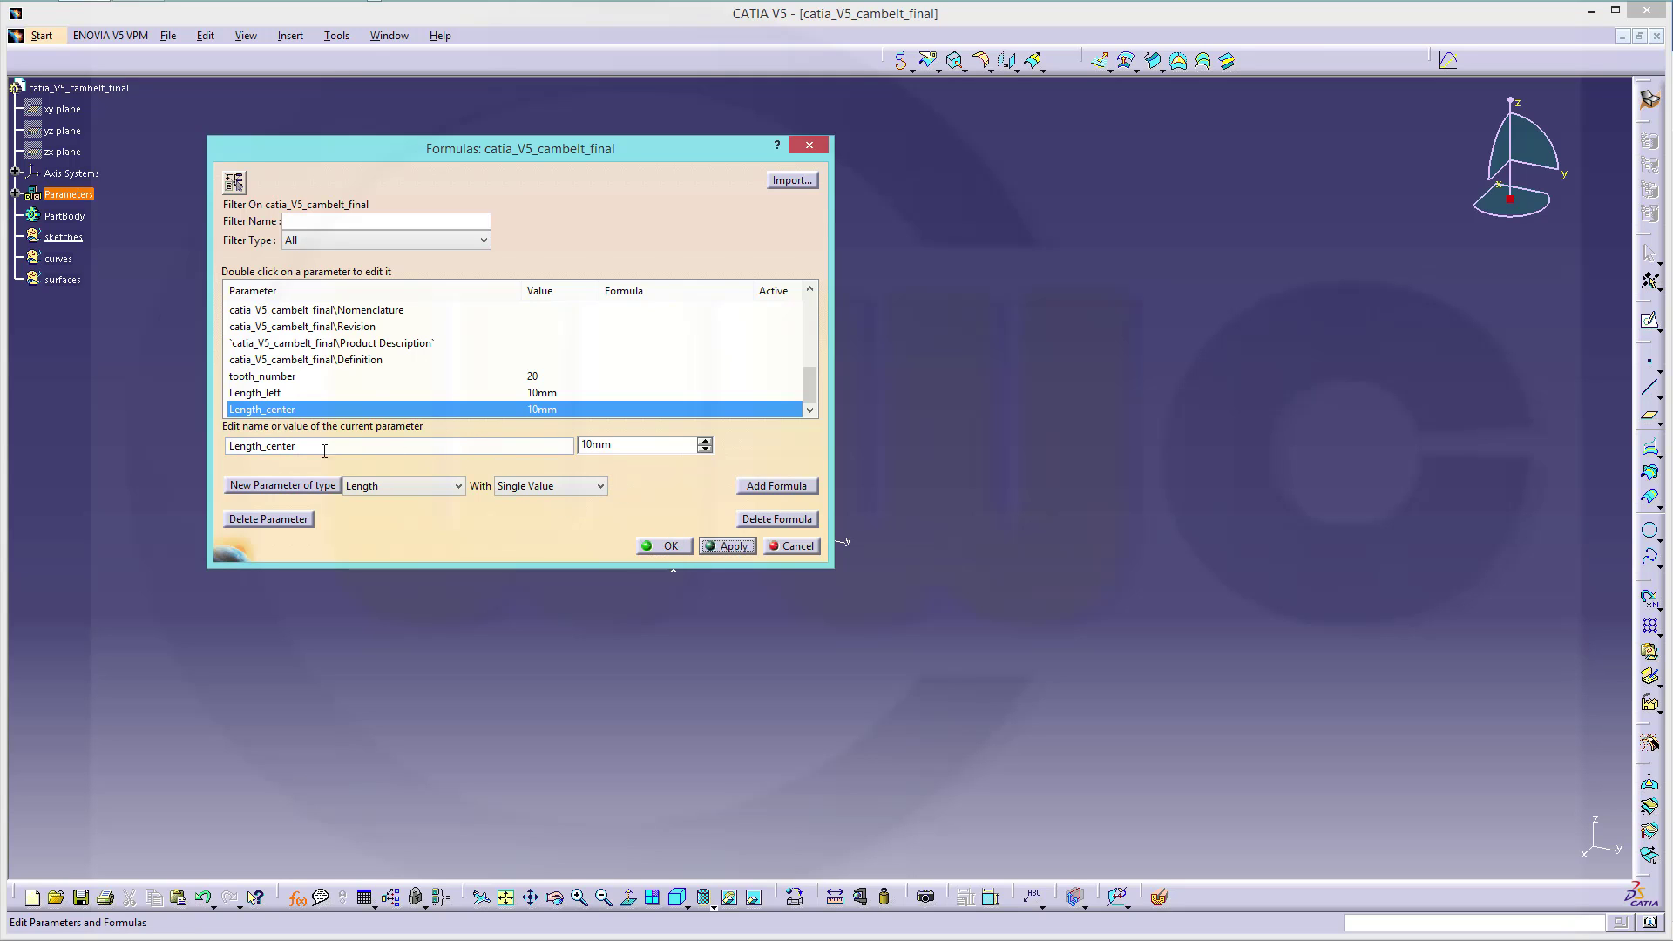
- Create a third Length parameter, Length_right, set to 10mm
{"action": "left_click", "coordinate": [282, 485]}
{"action": "left_click", "coordinate": [314, 443]}
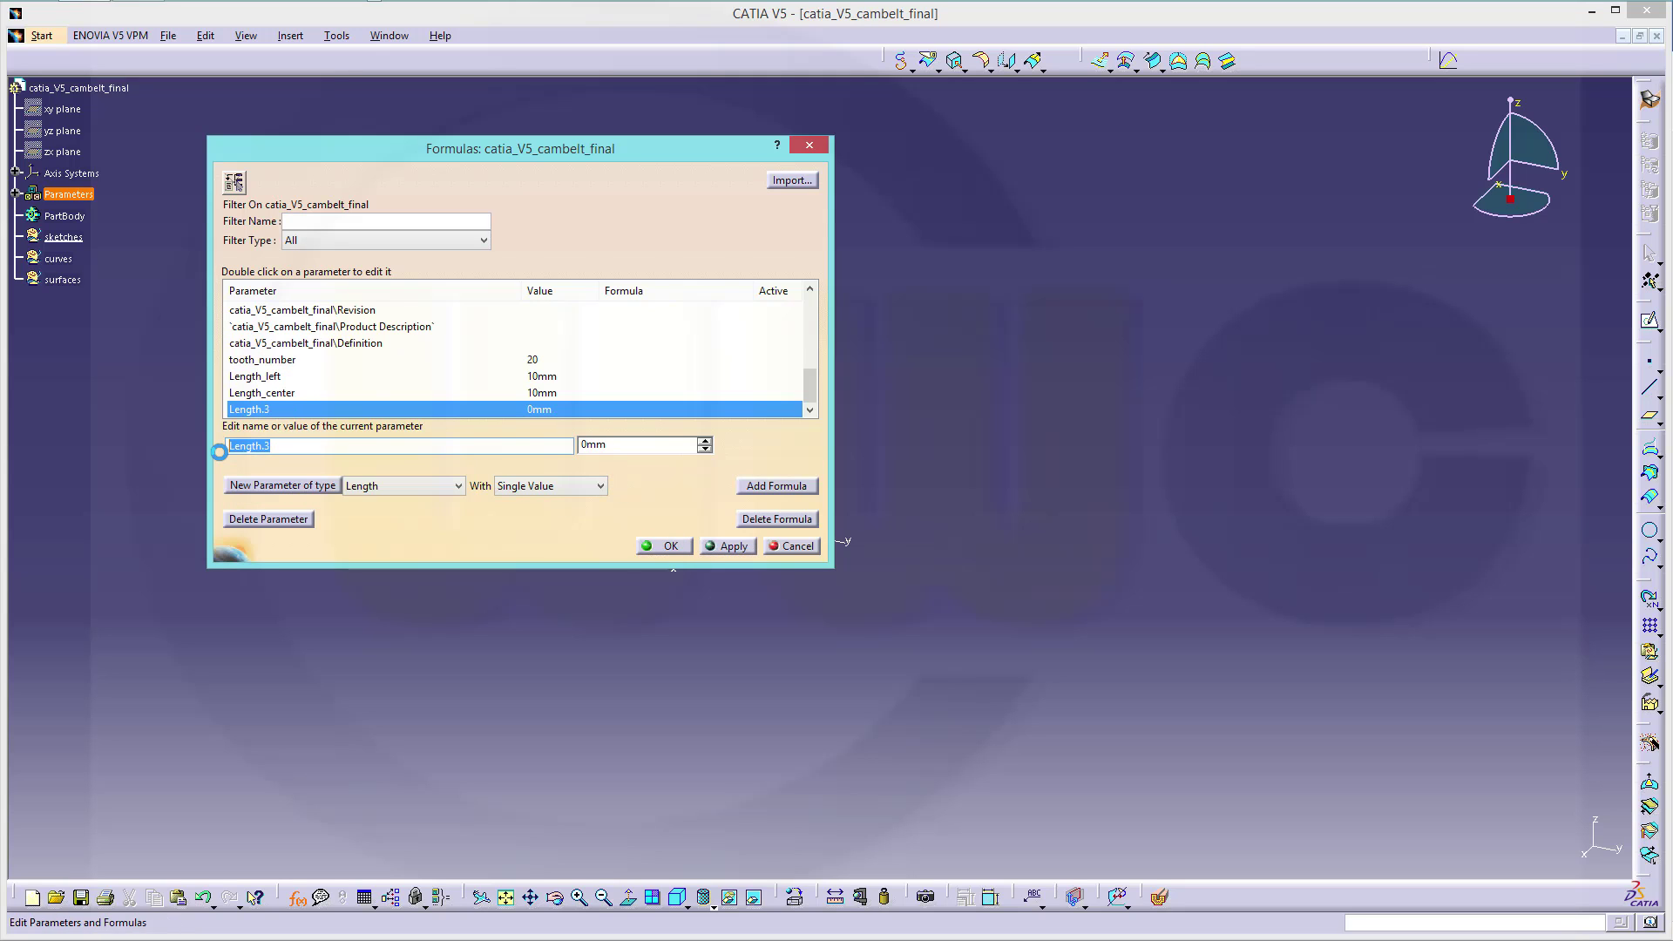
{"action": "key", "text": "Home"}
{"action": "type", "text": "_right"}
{"action": "key", "text": "Tab"}
{"action": "type", "text": "10"}
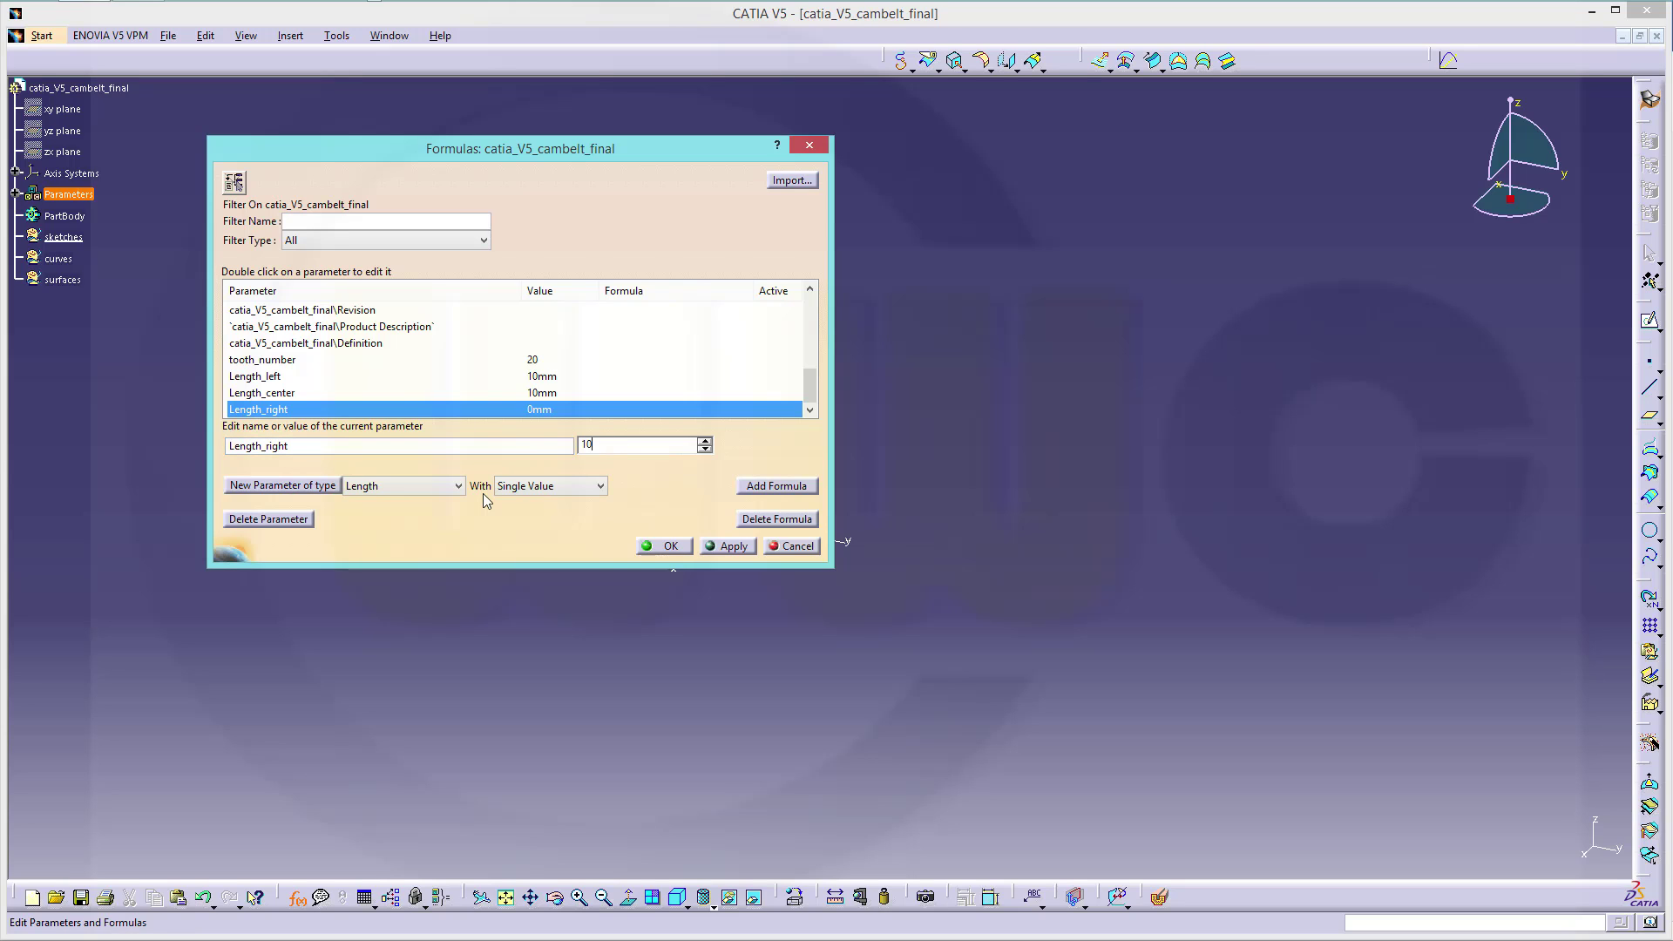
{"action": "left_click", "coordinate": [727, 549]}
- Create a fourth Length parameter named pattern_length
{"action": "left_click", "coordinate": [315, 487]}
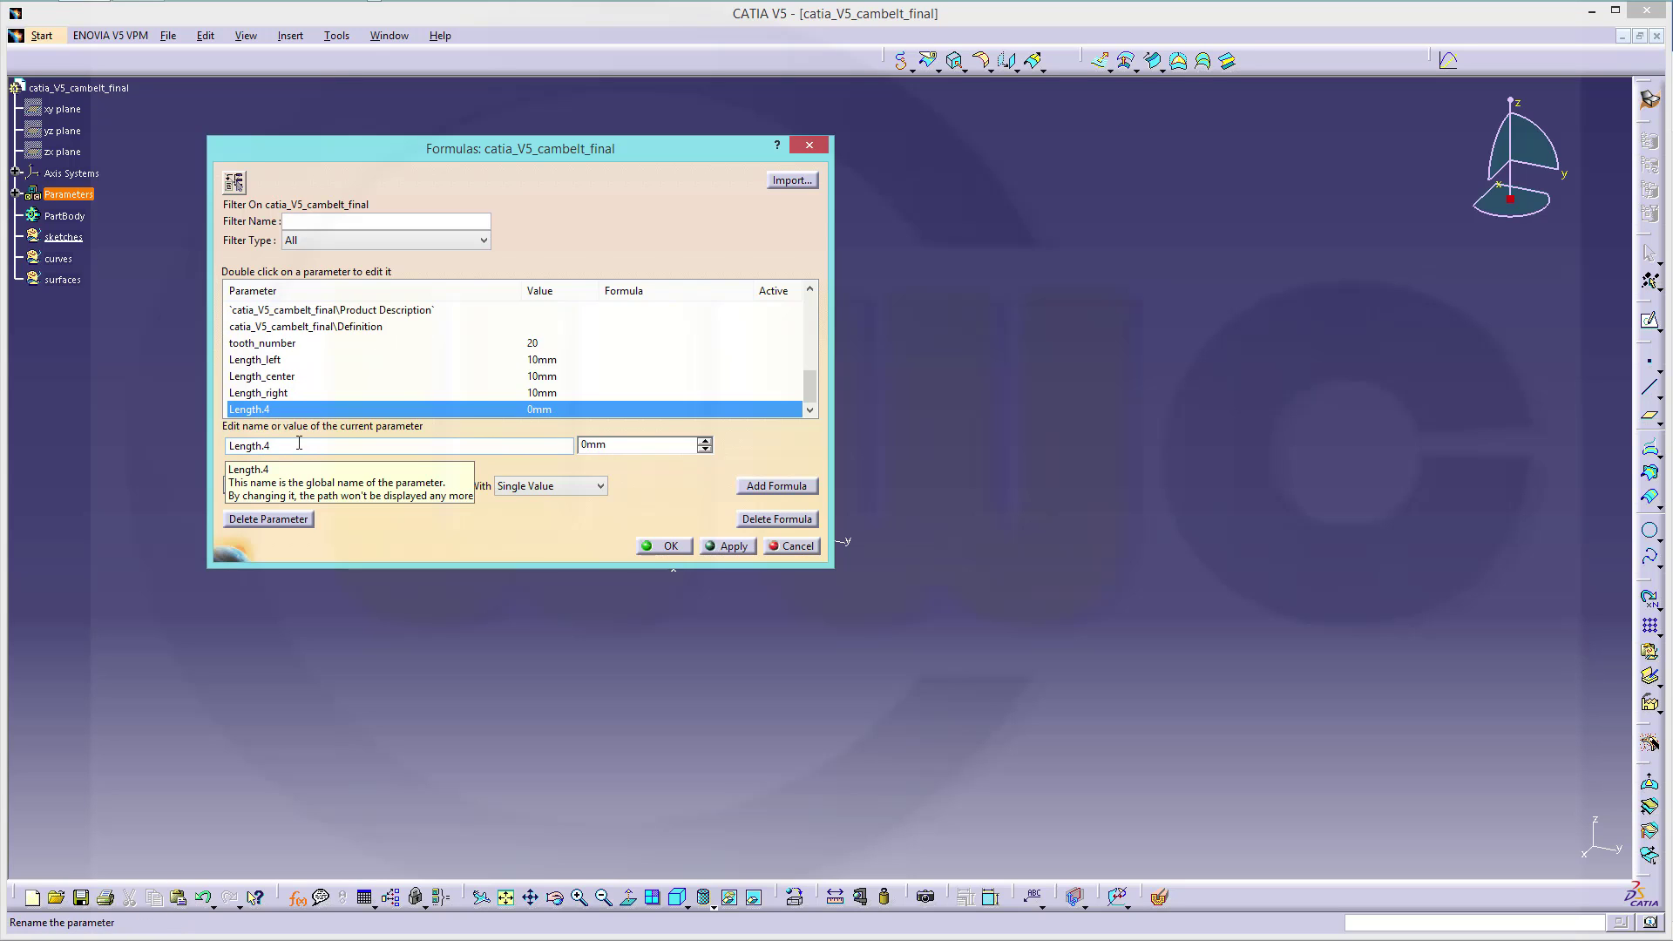
{"action": "double_click", "coordinate": [299, 444]}
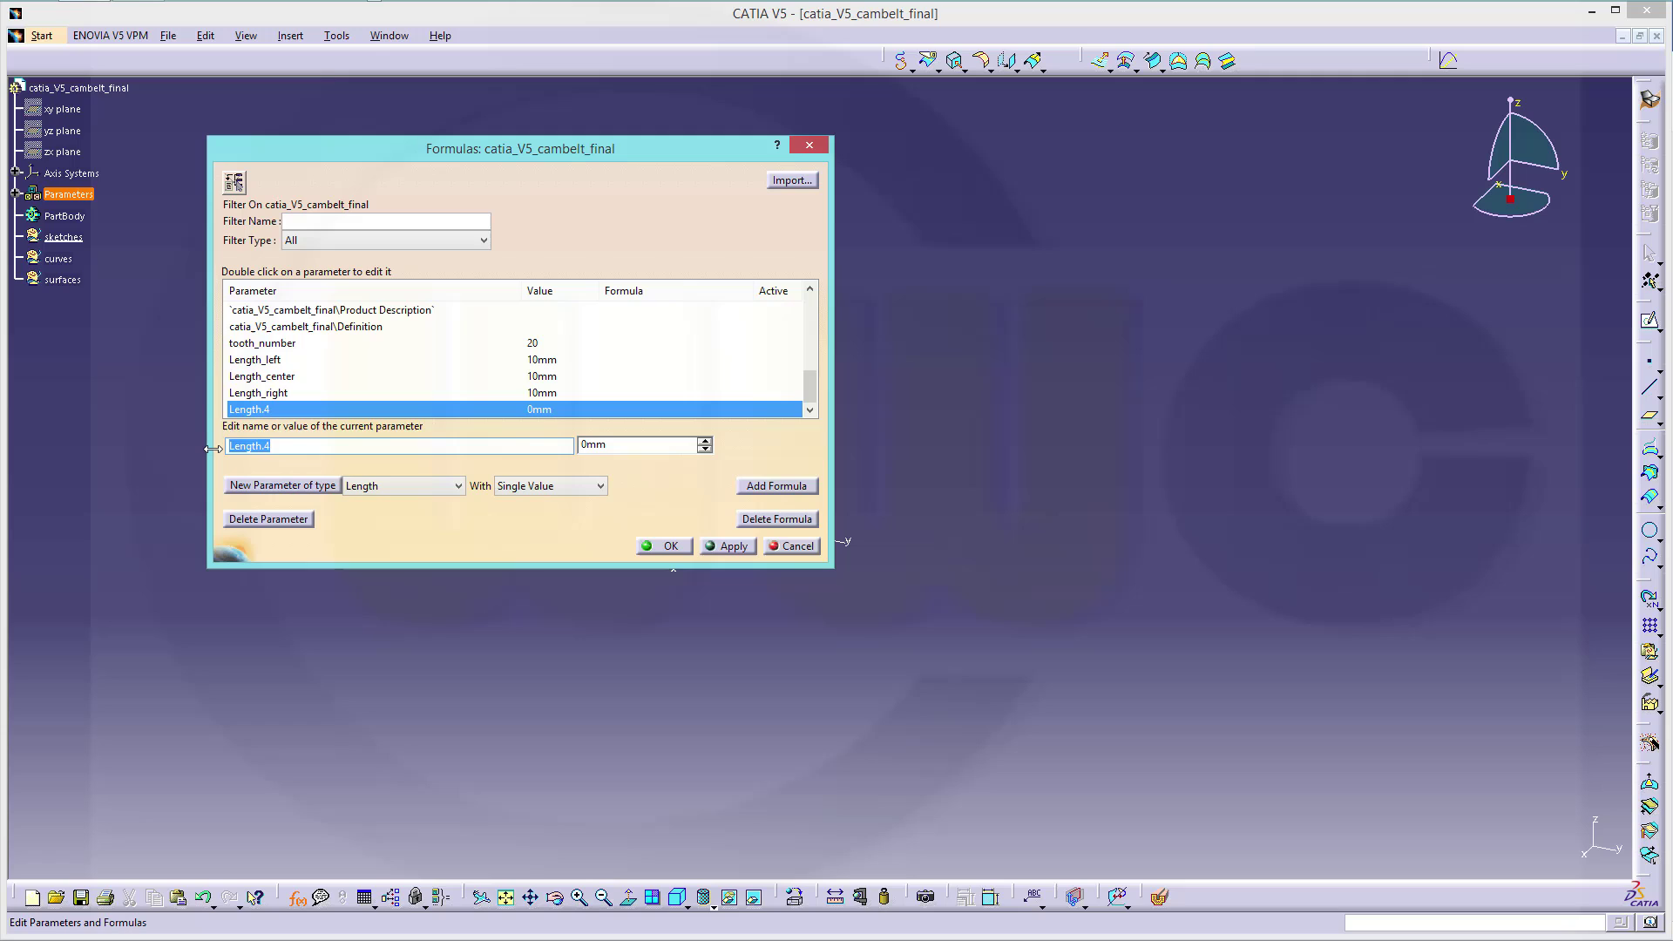
{"action": "type", "text": "pattern_leng"}
{"action": "key", "text": "Tab"}
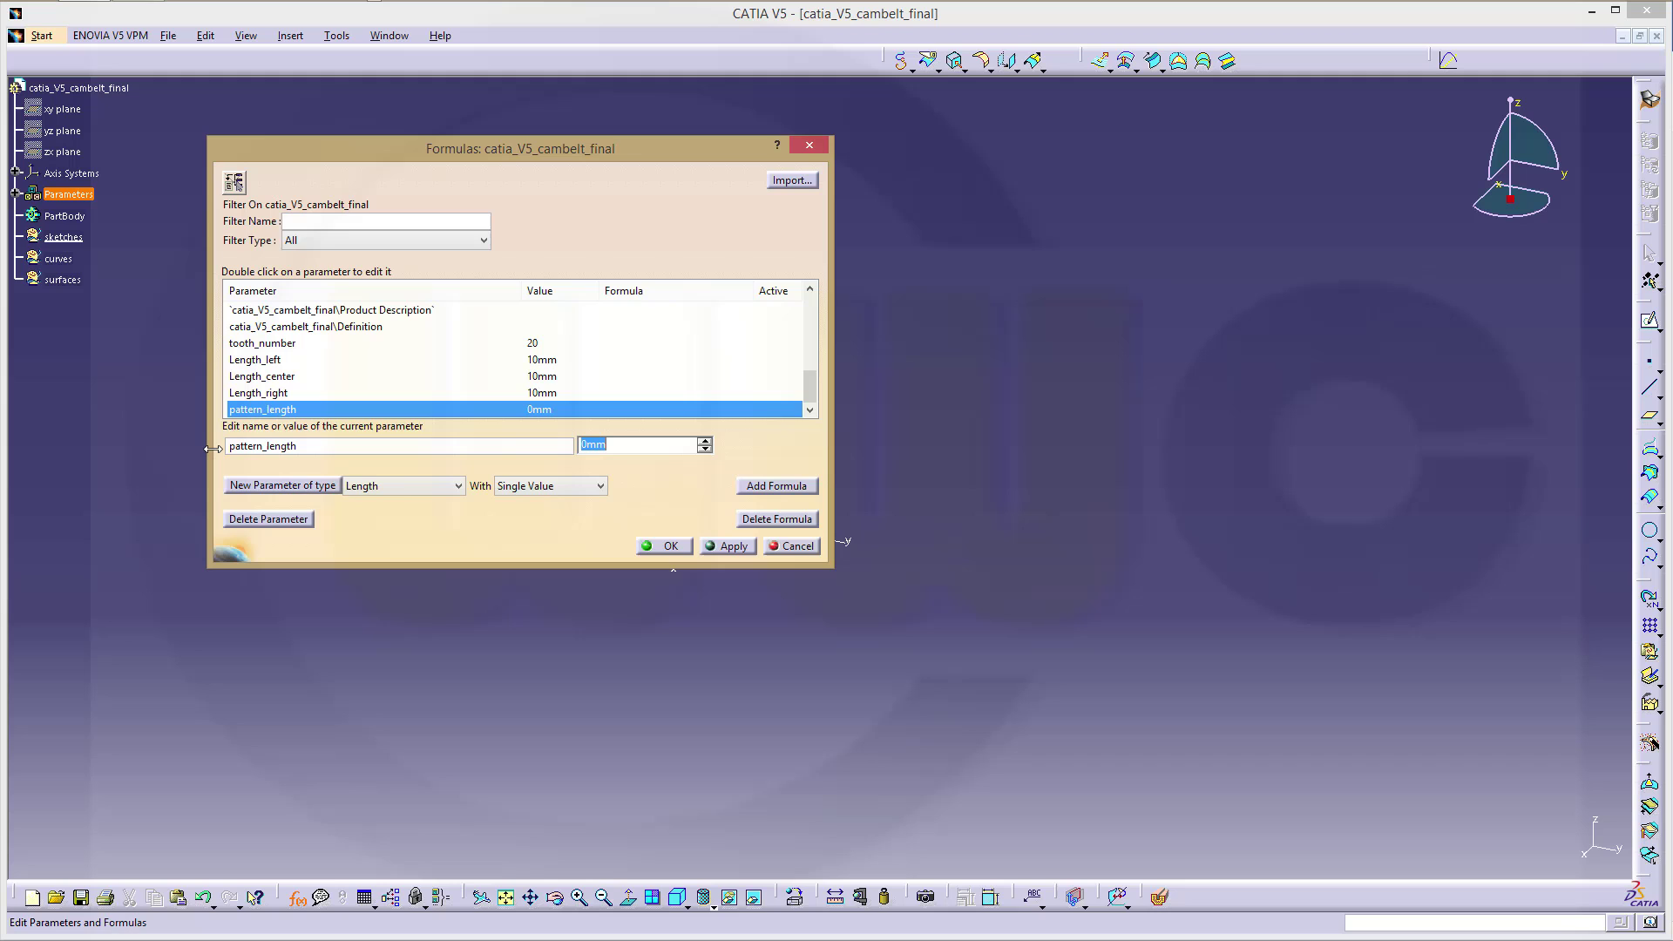
- Give pattern_length the formula Length_left + Length_center + Length_right, evaluating to 30mm
{"action": "left_click", "coordinate": [764, 493]}
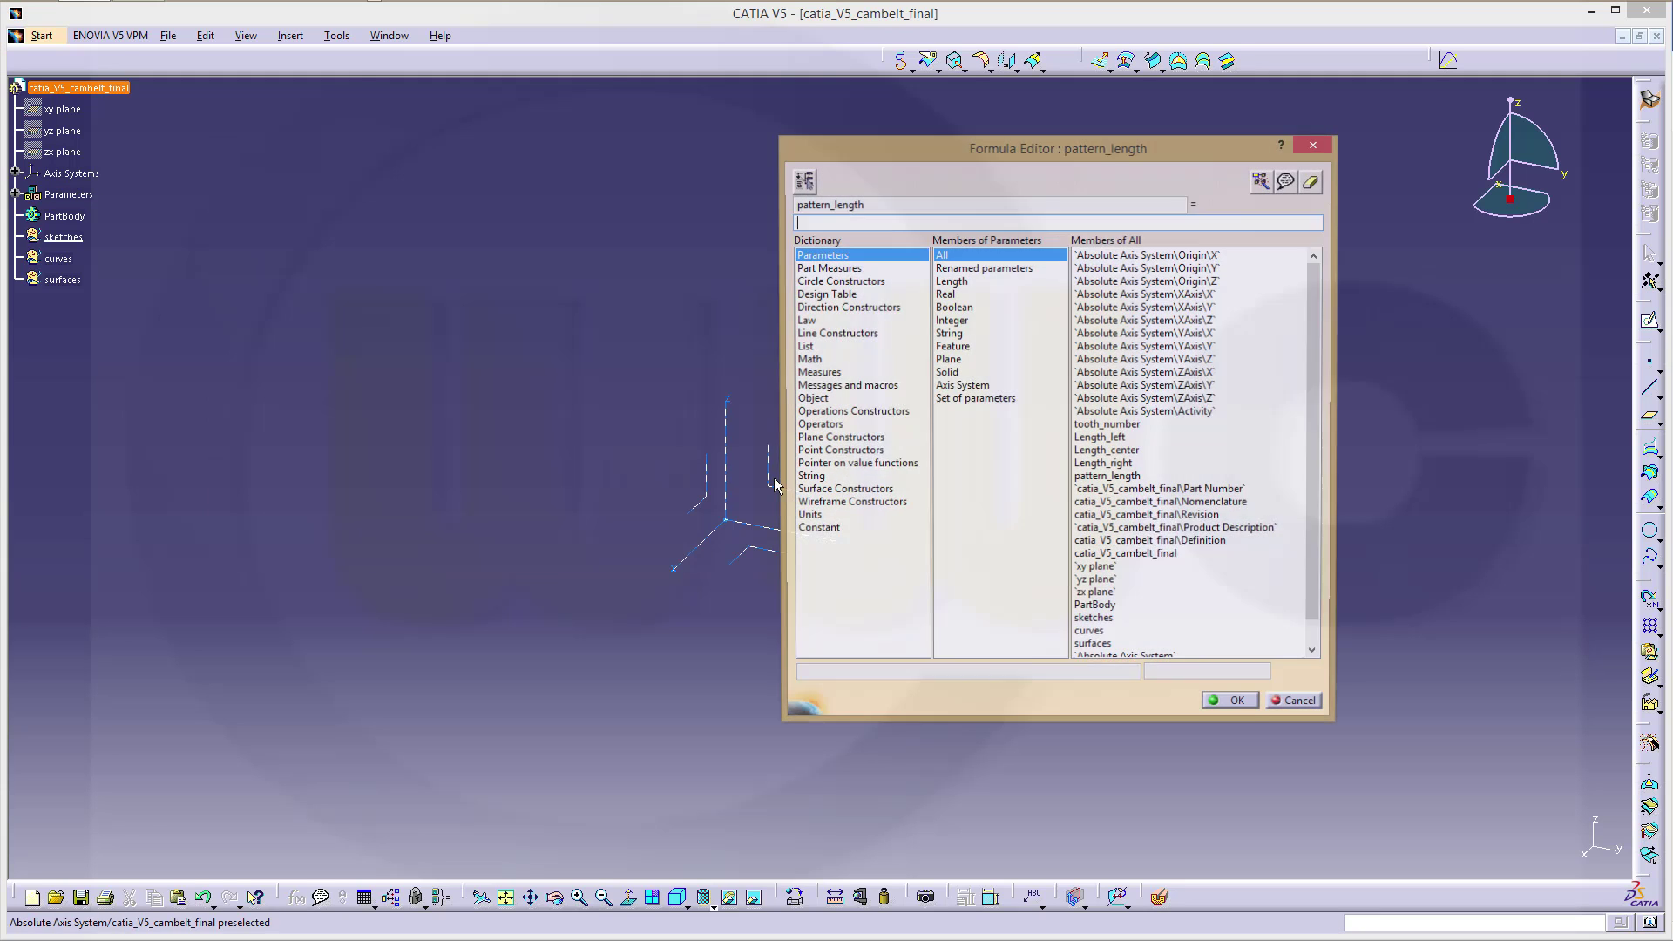
{"action": "left_click", "coordinate": [15, 193]}
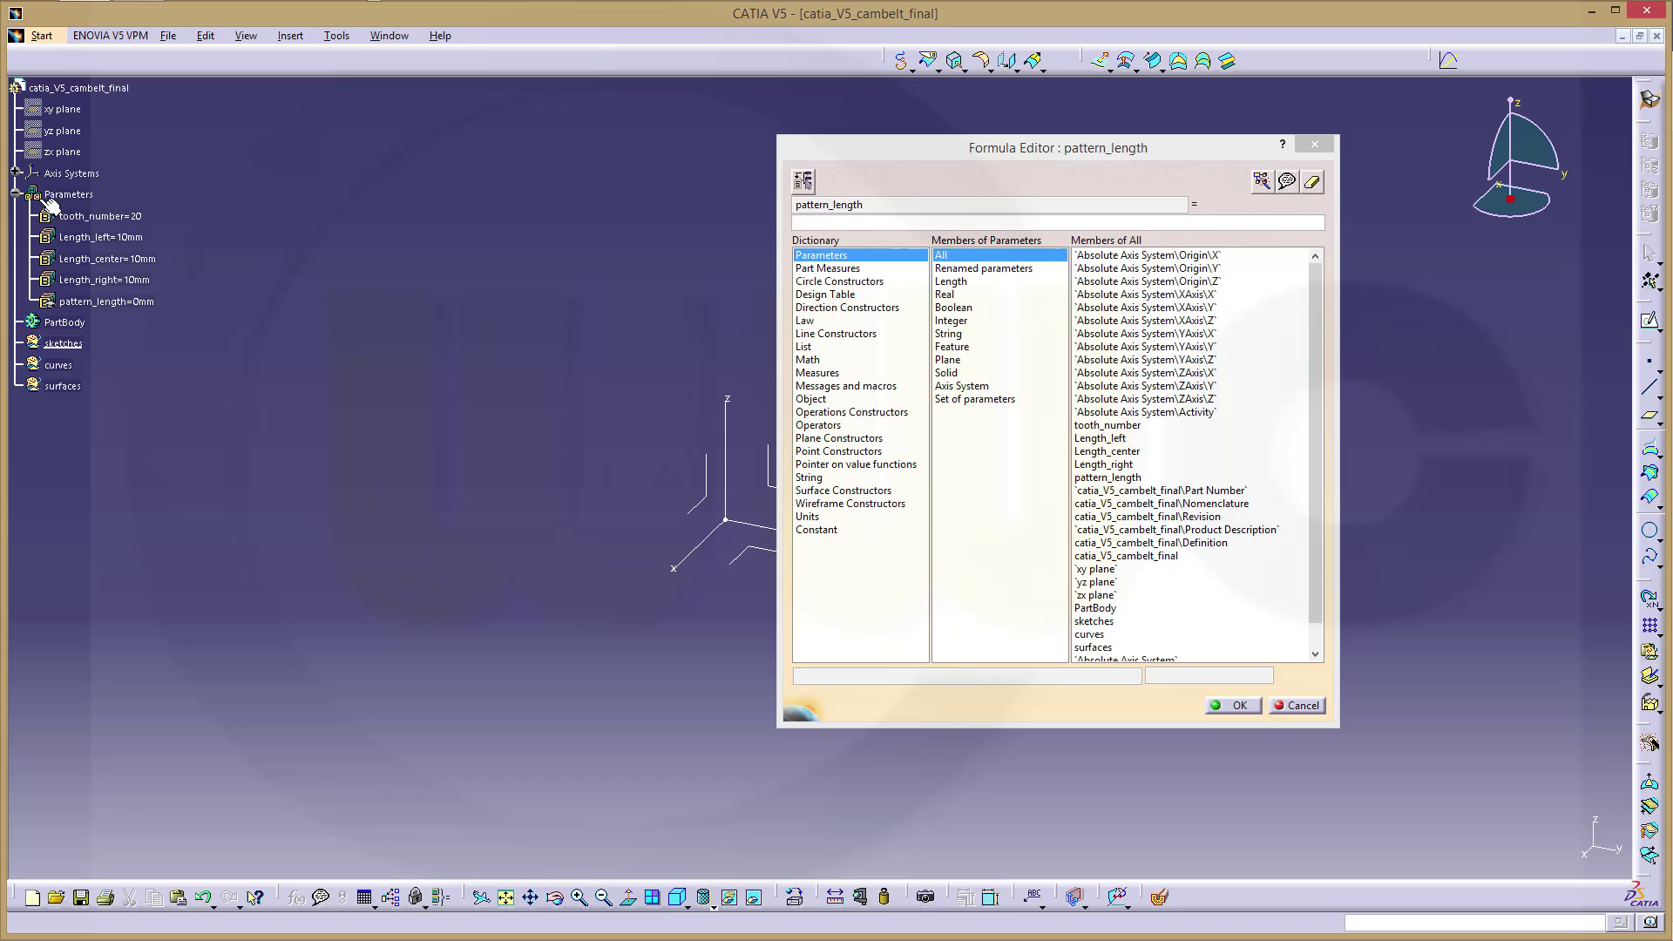
{"action": "left_click", "coordinate": [118, 237]}
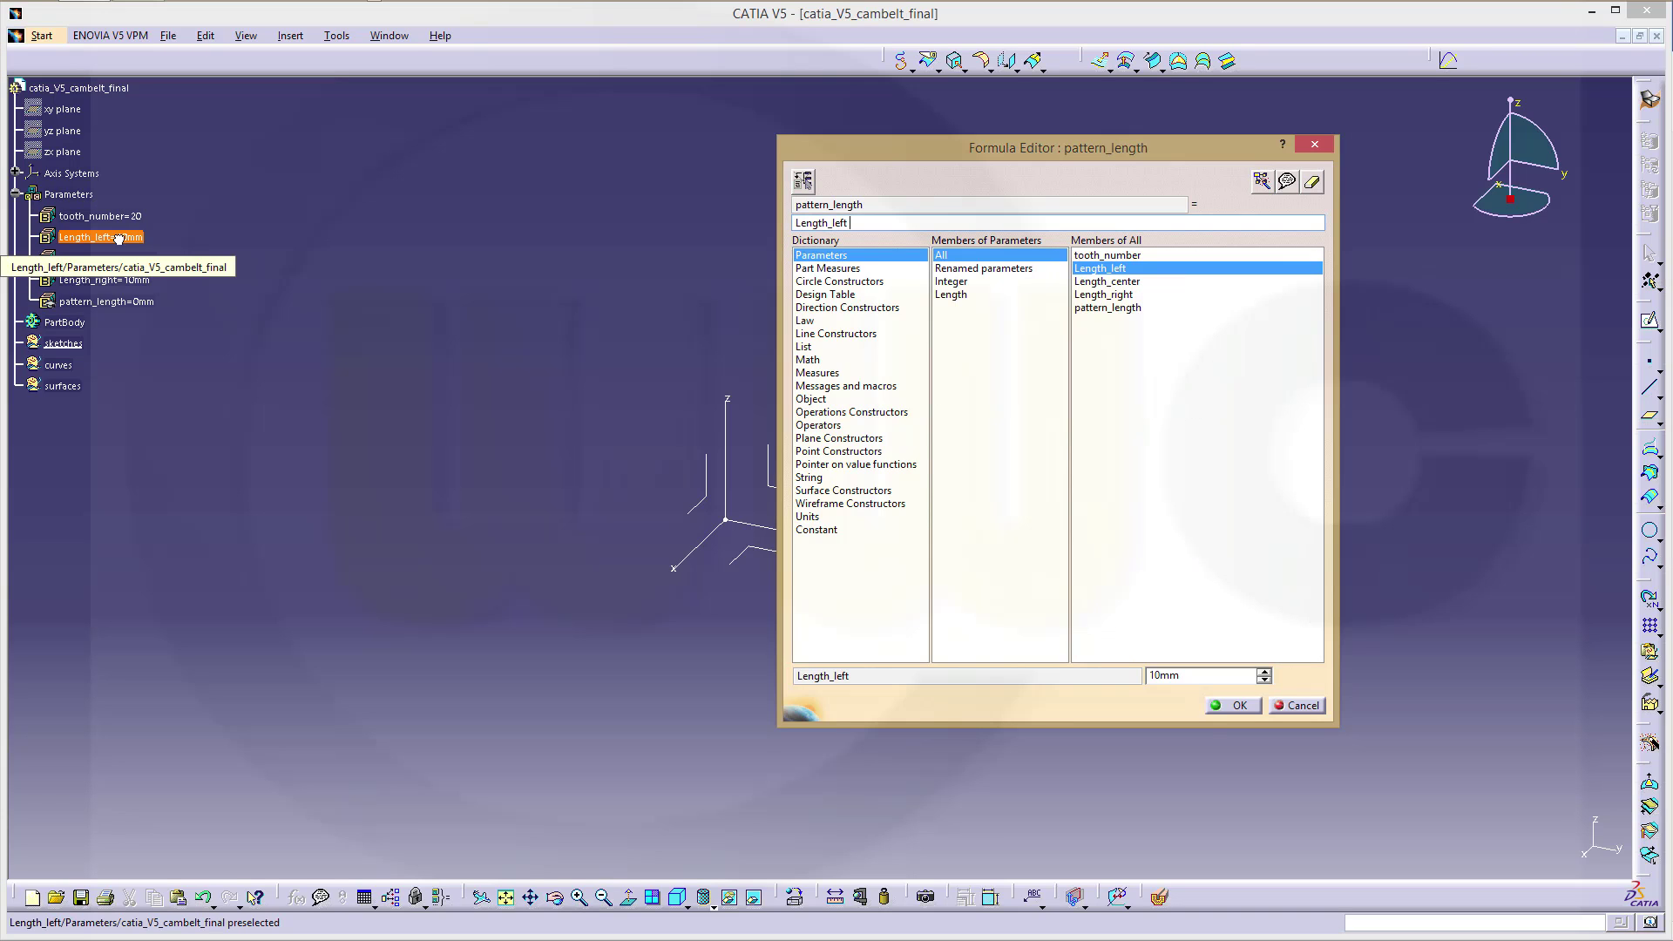
{"action": "type", "text": "+"}
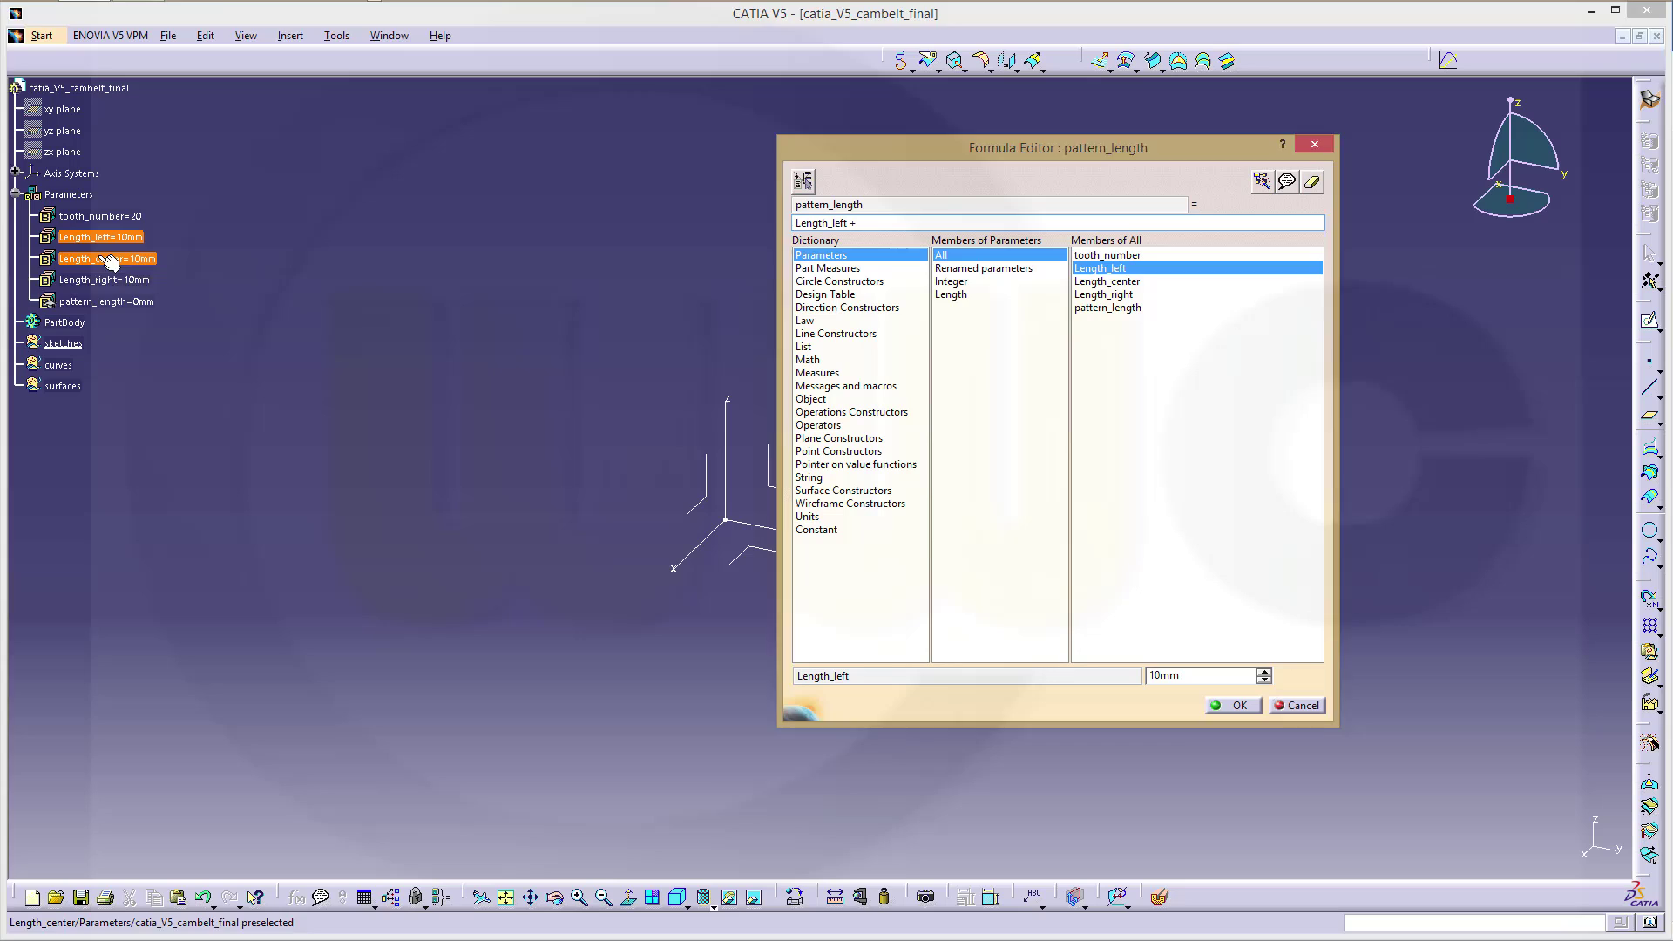
{"action": "left_click", "coordinate": [100, 259]}
{"action": "type", "text": "+"}
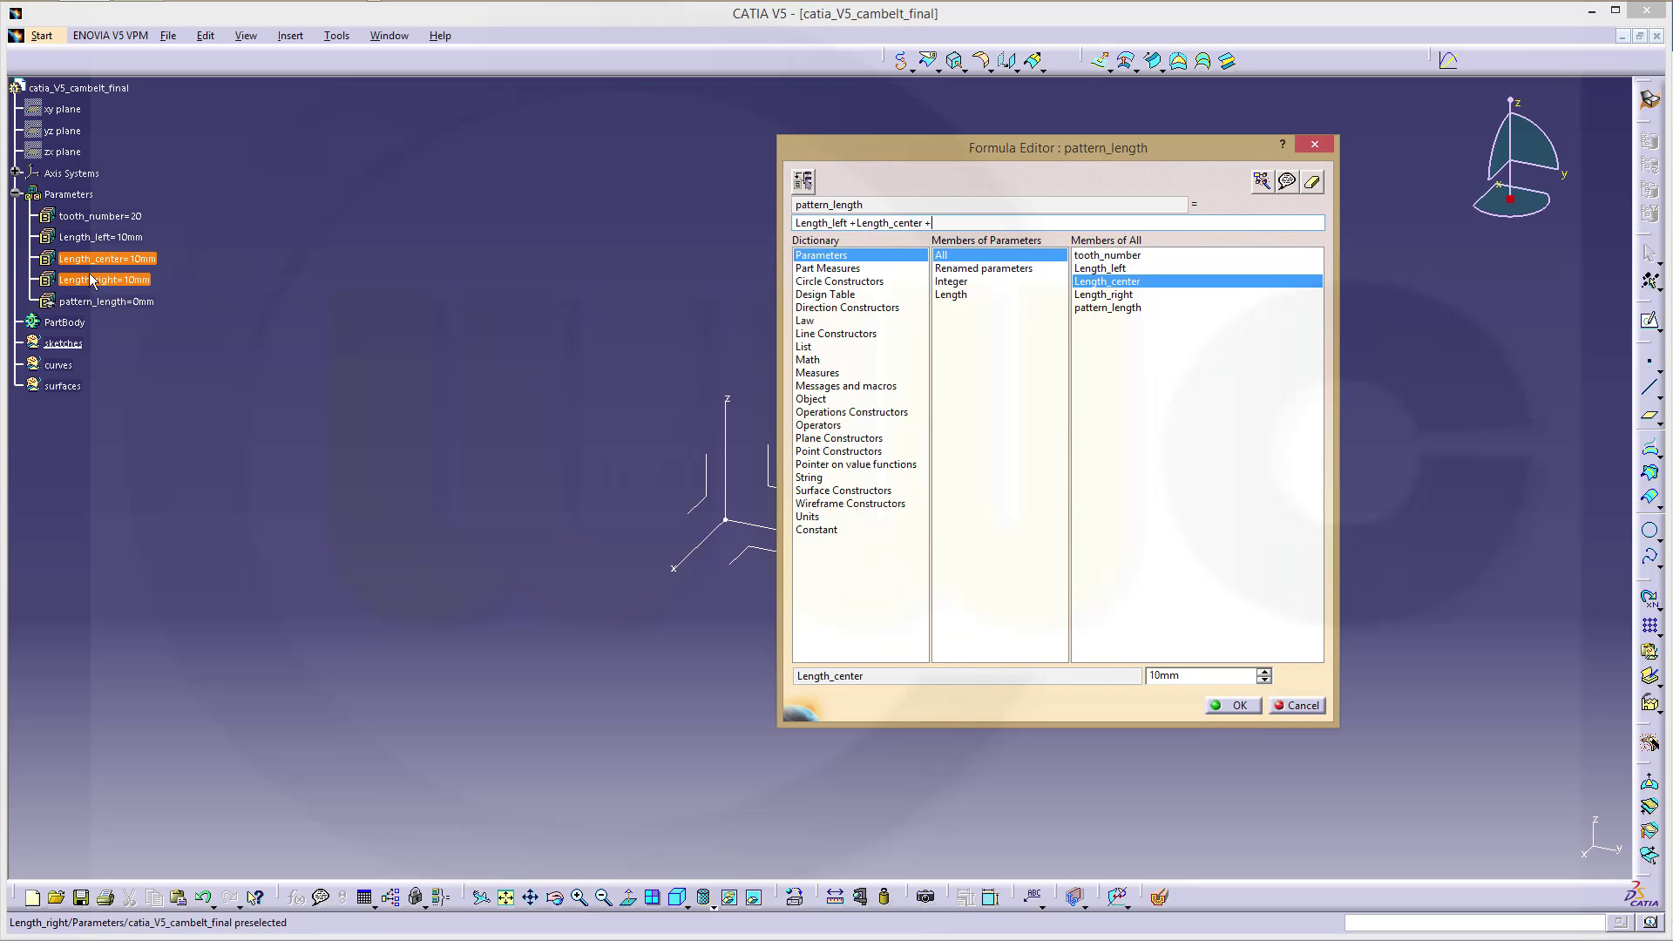
{"action": "left_click", "coordinate": [100, 279]}
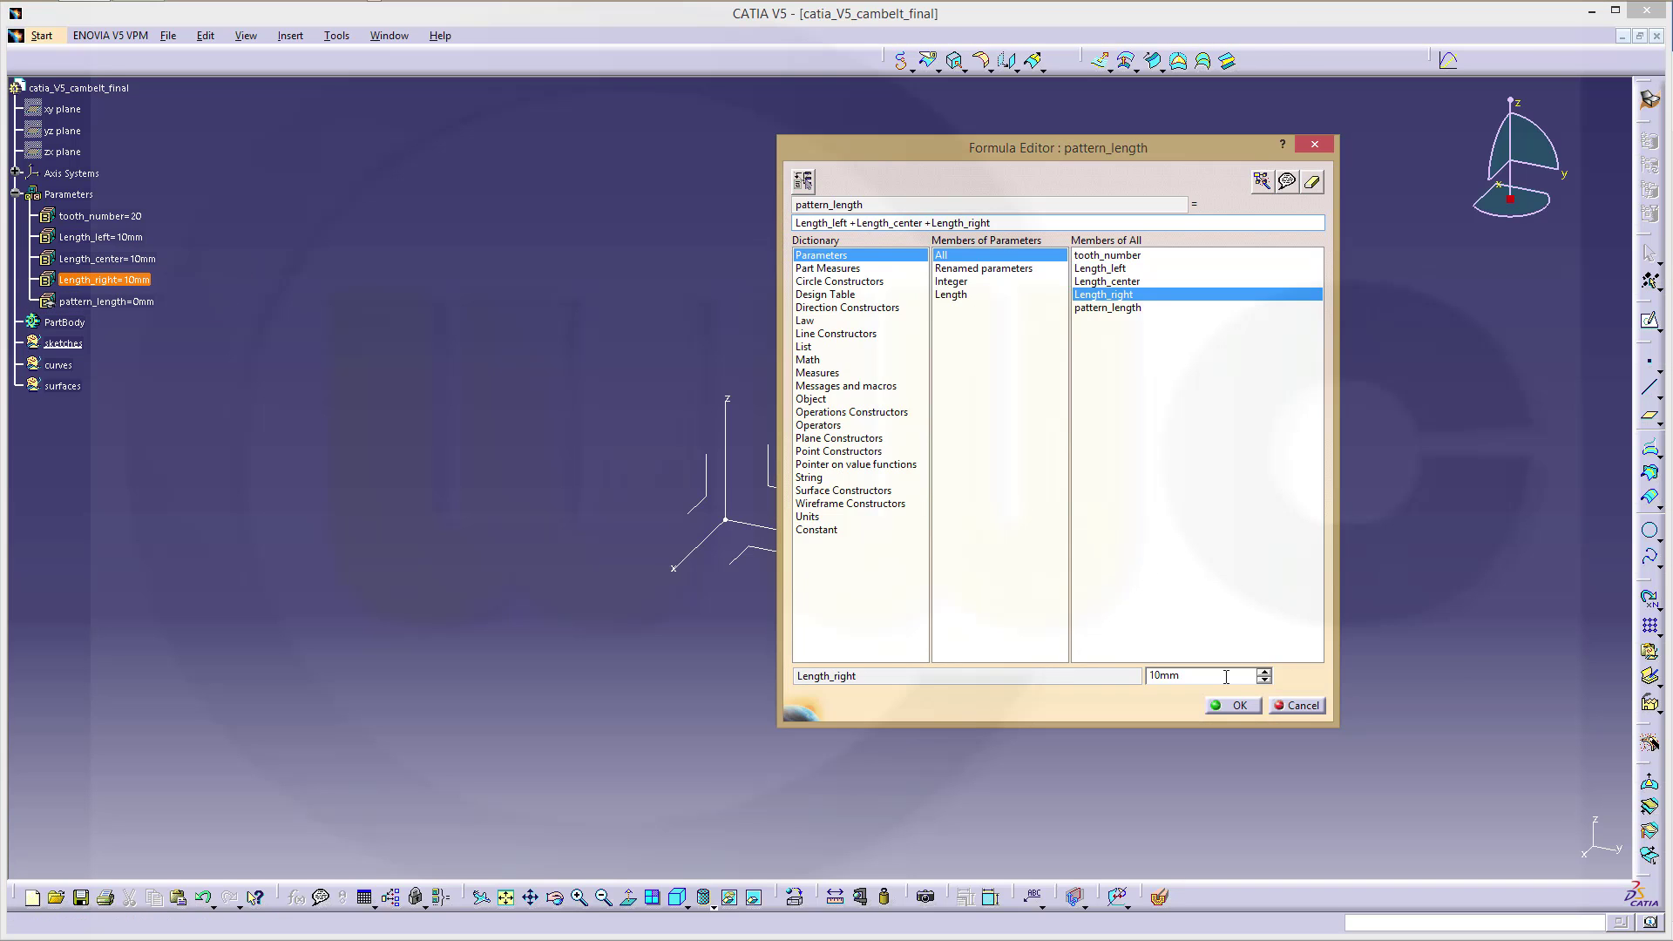
{"action": "left_click", "coordinate": [1233, 708]}
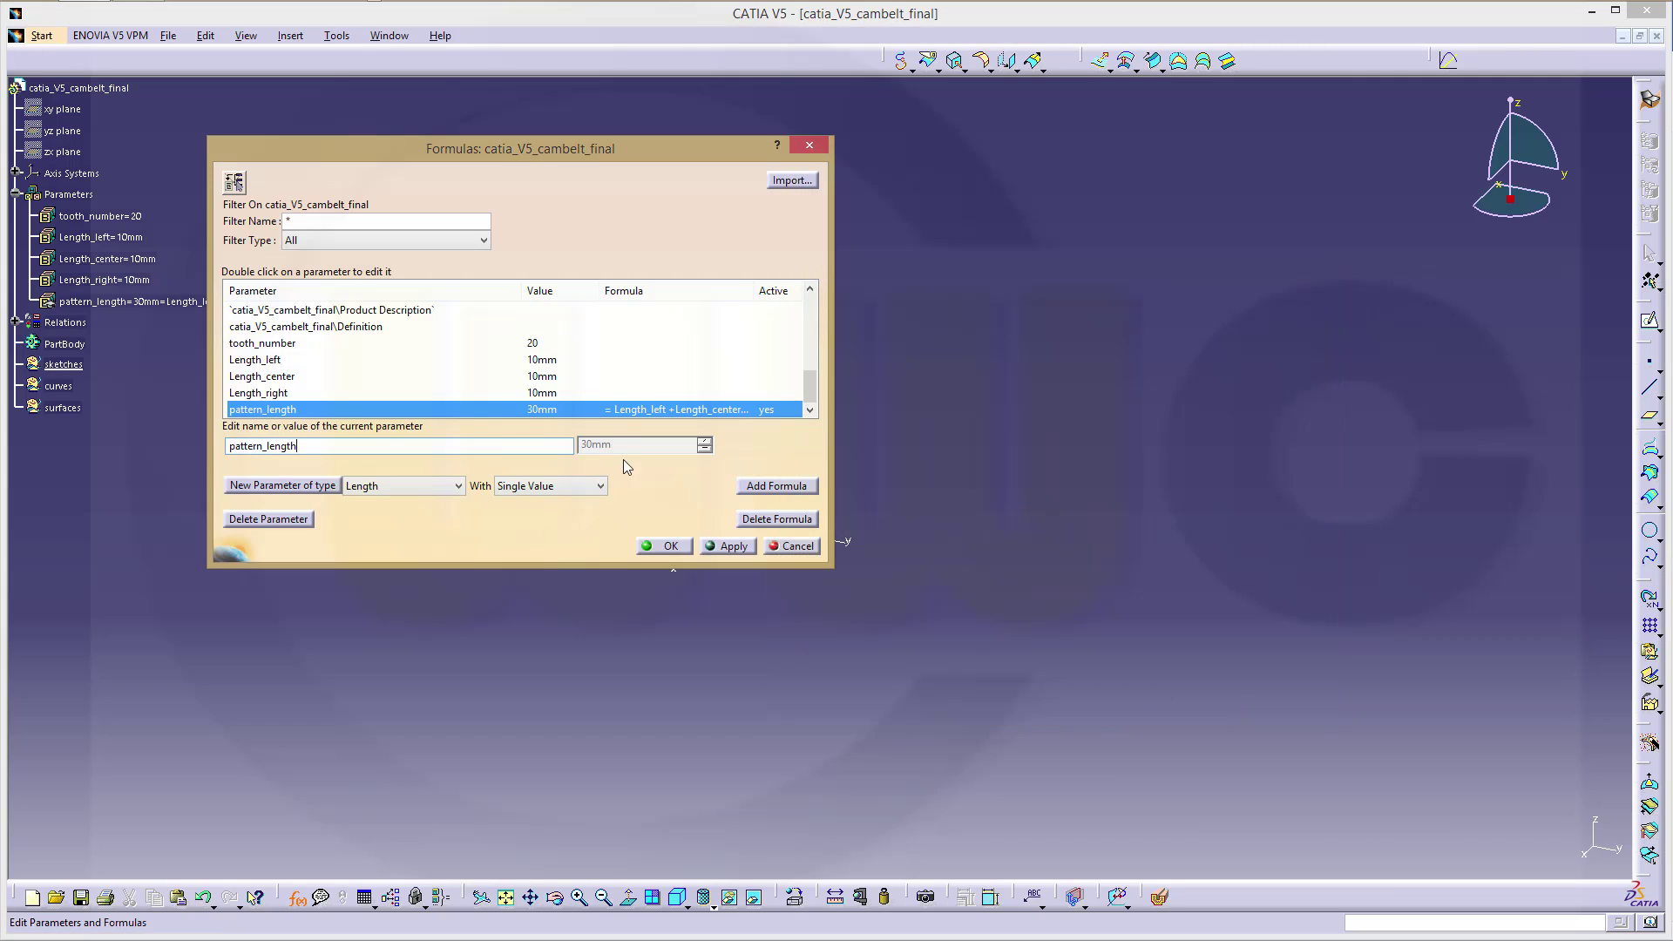
{"action": "left_click", "coordinate": [669, 546]}
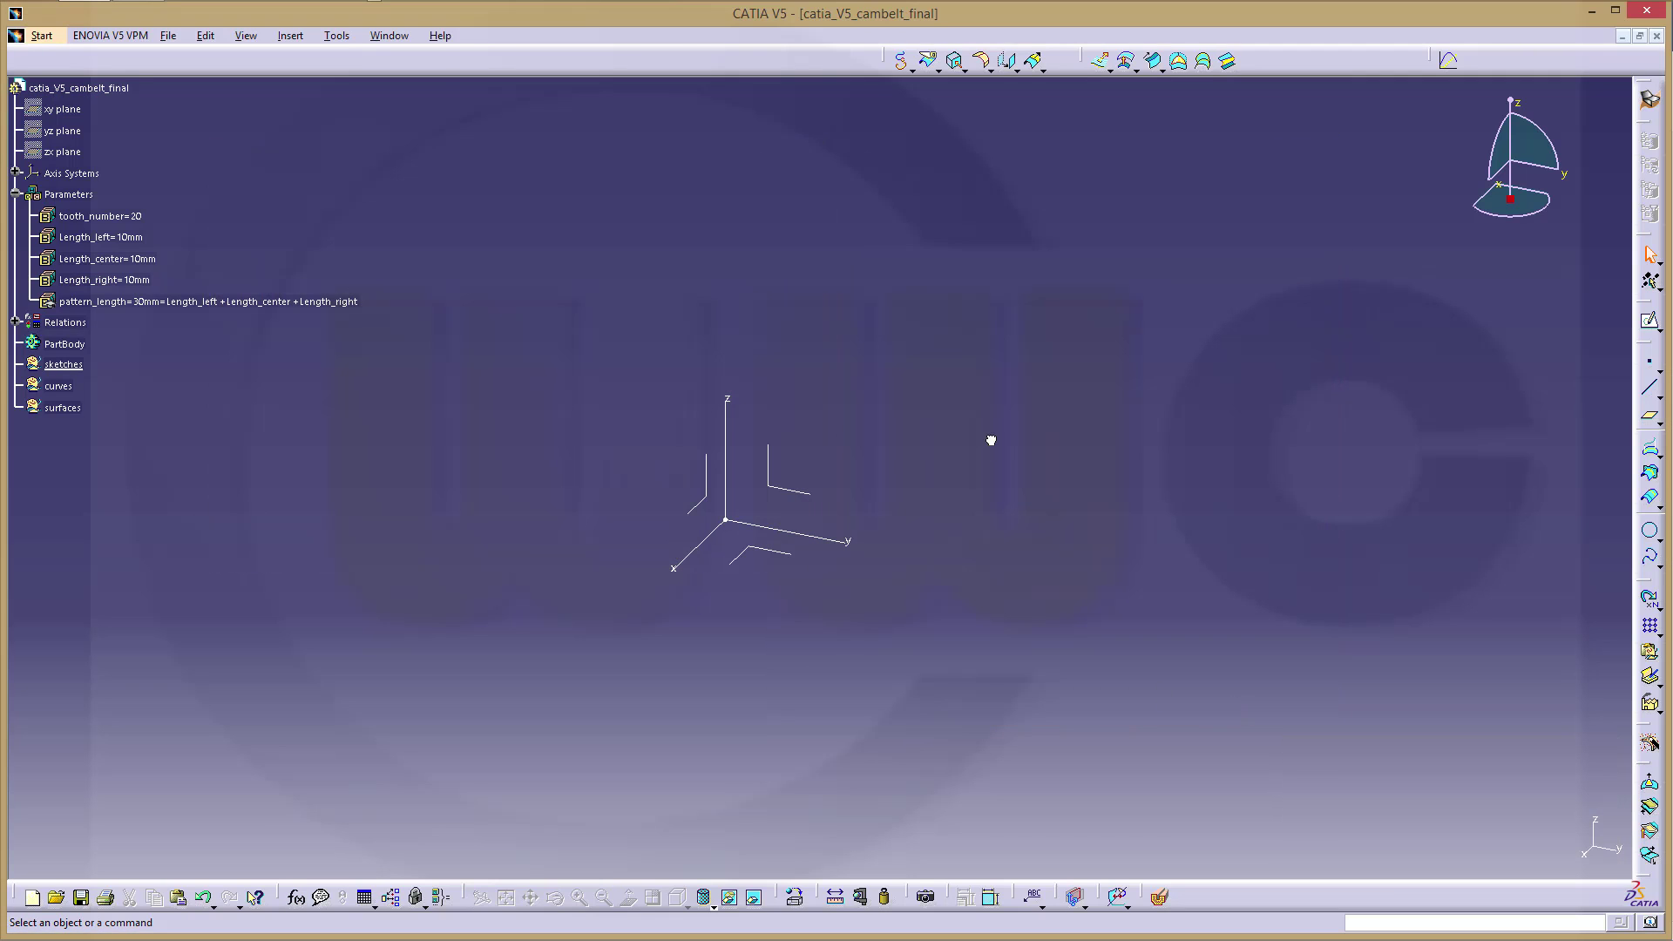
- Start a new sketch on the yz plane
{"action": "left_click", "coordinate": [1649, 324]}
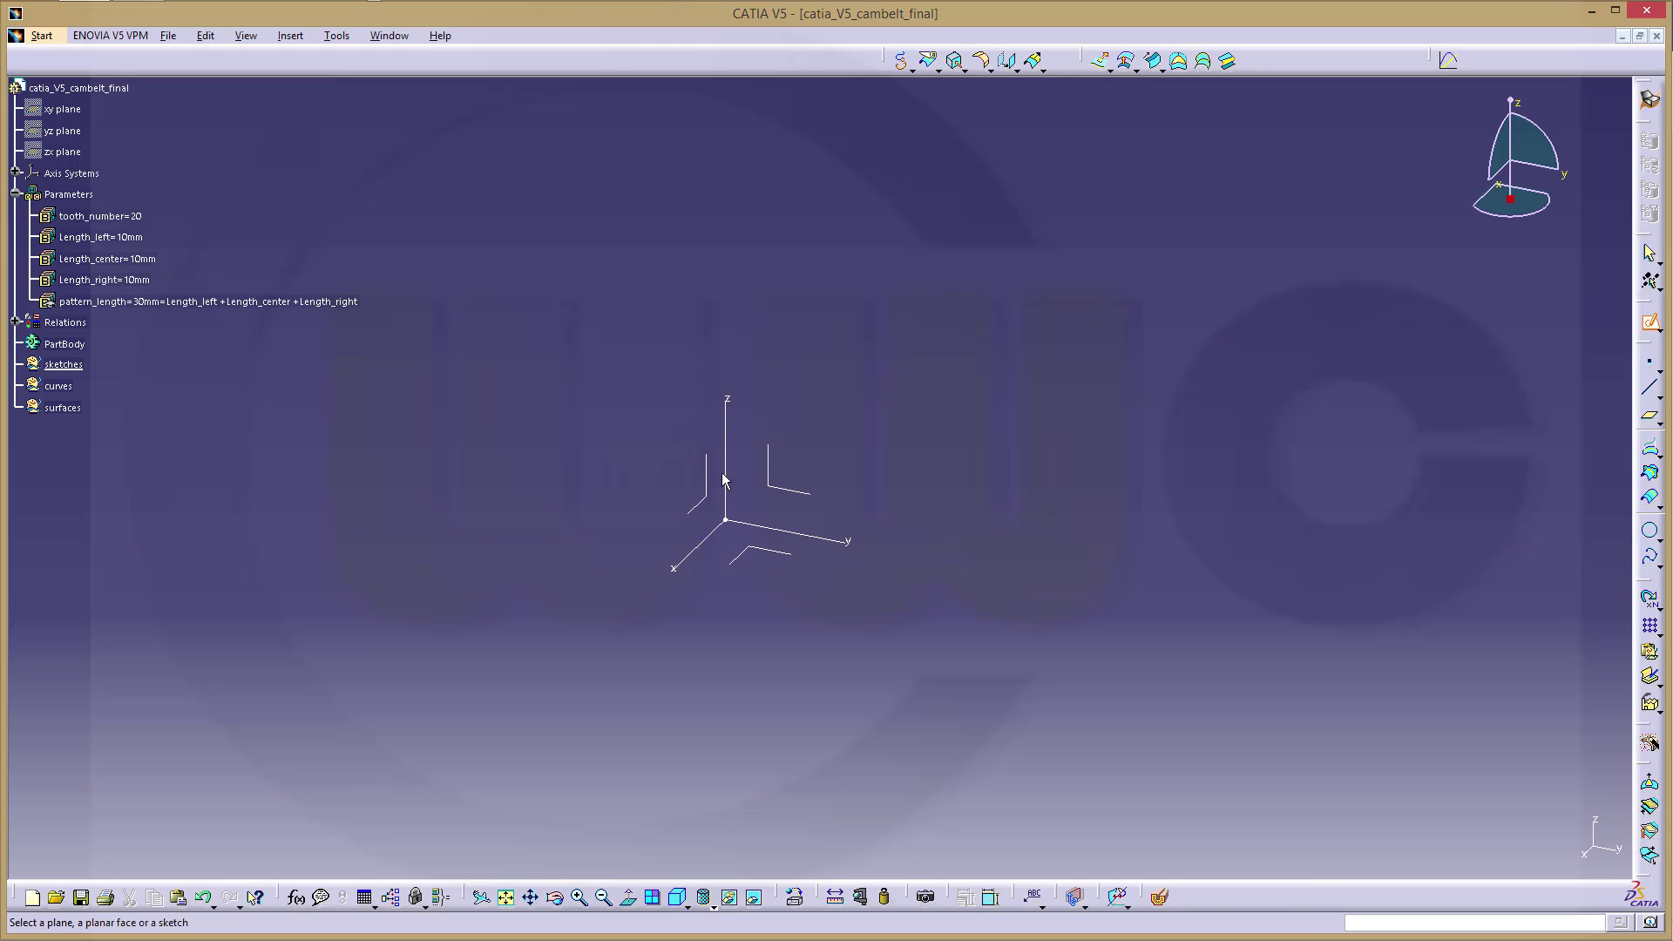
{"action": "left_click", "coordinate": [797, 490]}
{"action": "left_click", "coordinate": [815, 530]}
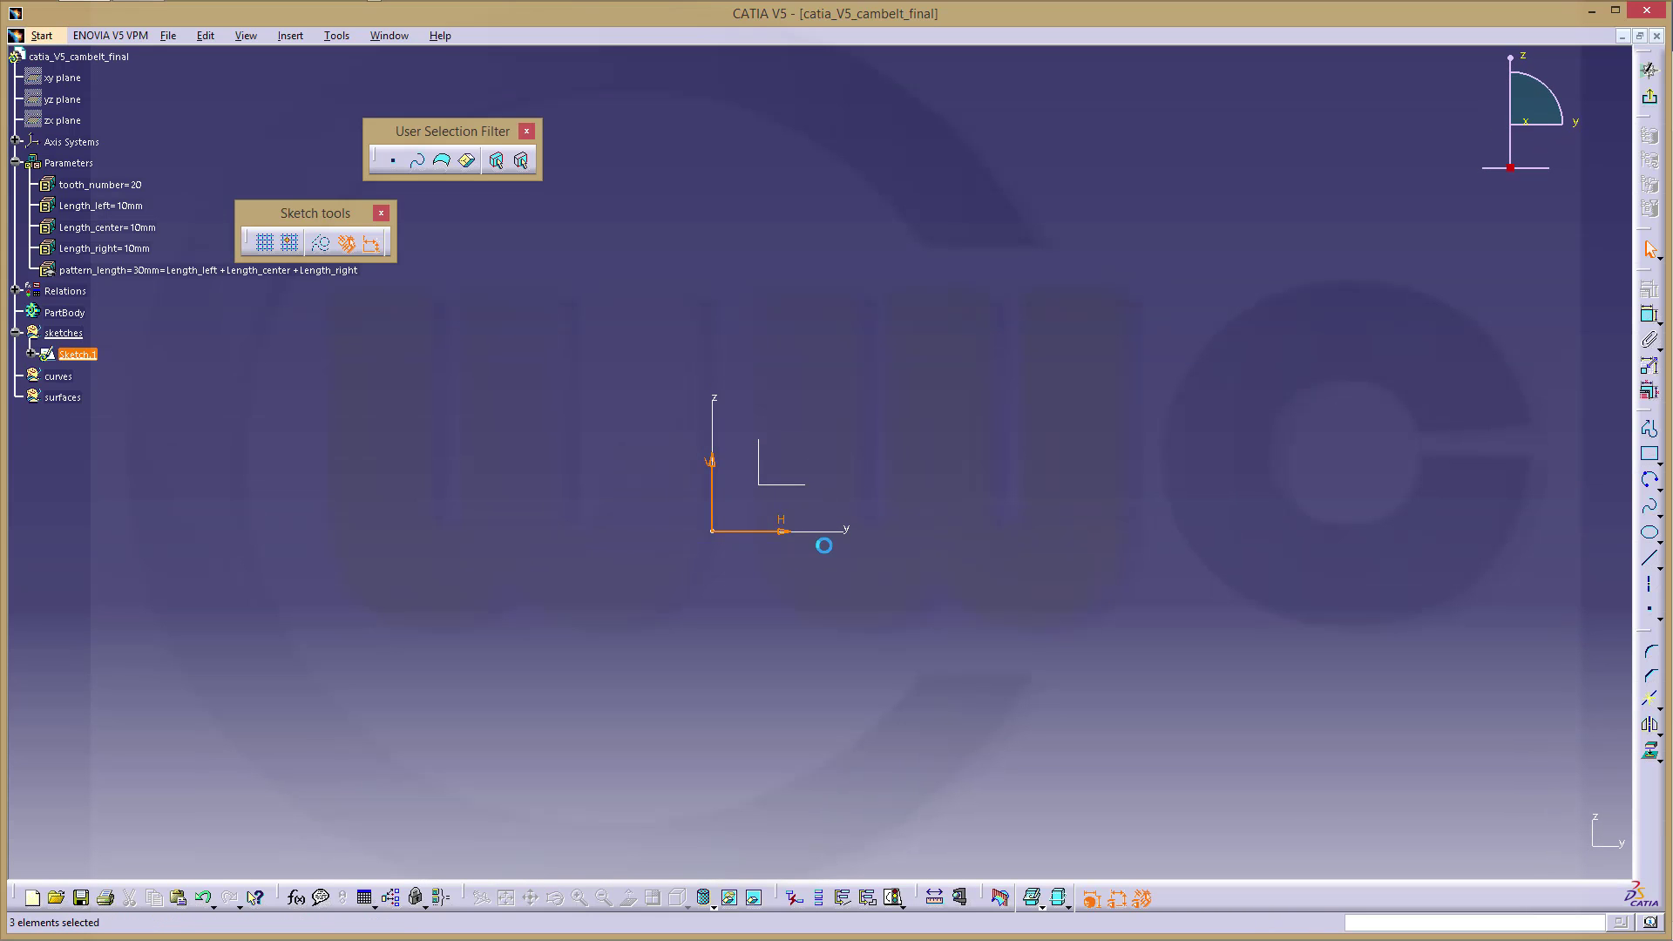
{"action": "left_click", "coordinate": [1112, 496]}
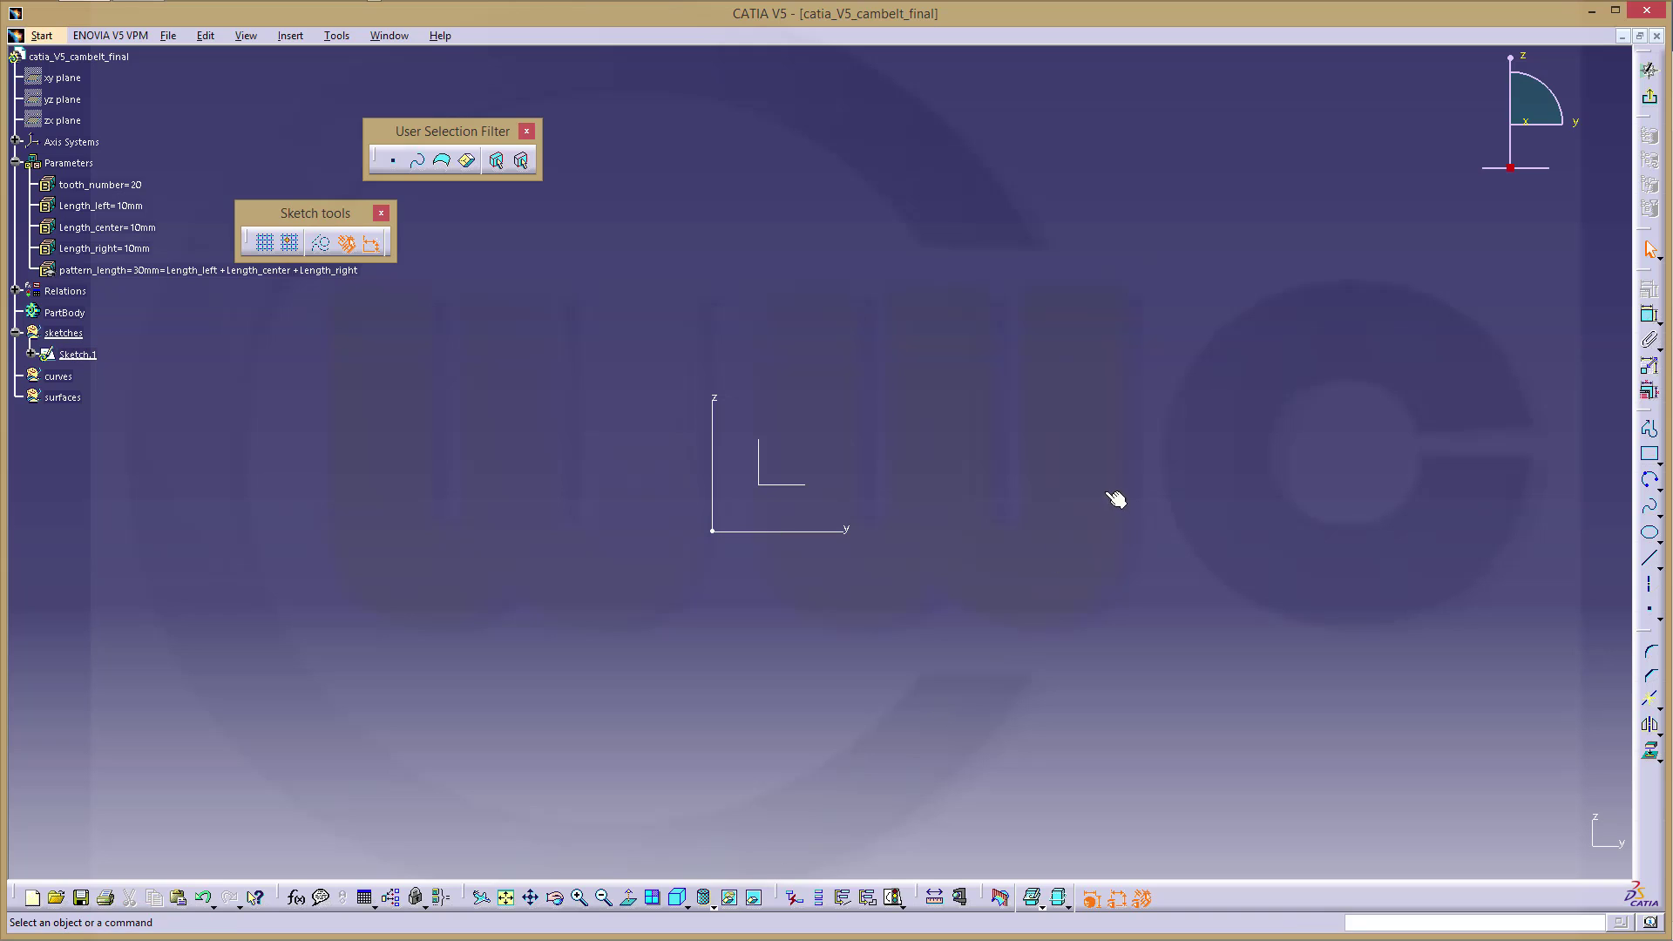
- Draw a connected stepped tooth profile: base line, vertical rise, flat top and downward side
{"action": "left_click", "coordinate": [1648, 430]}
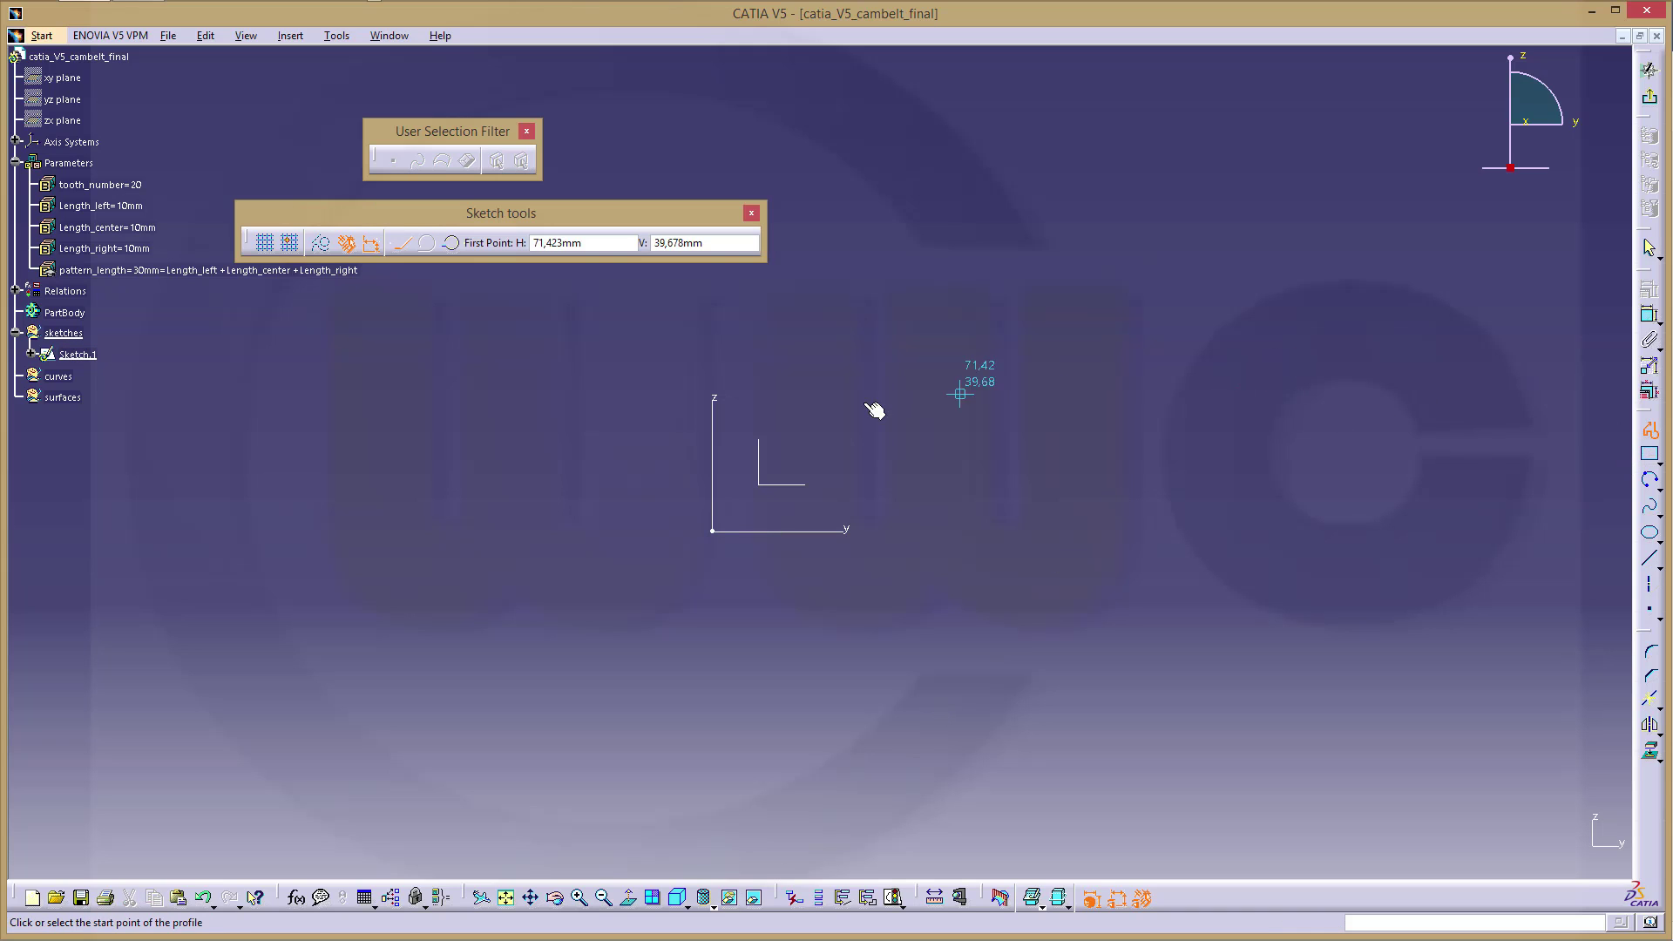
{"action": "left_click", "coordinate": [748, 485]}
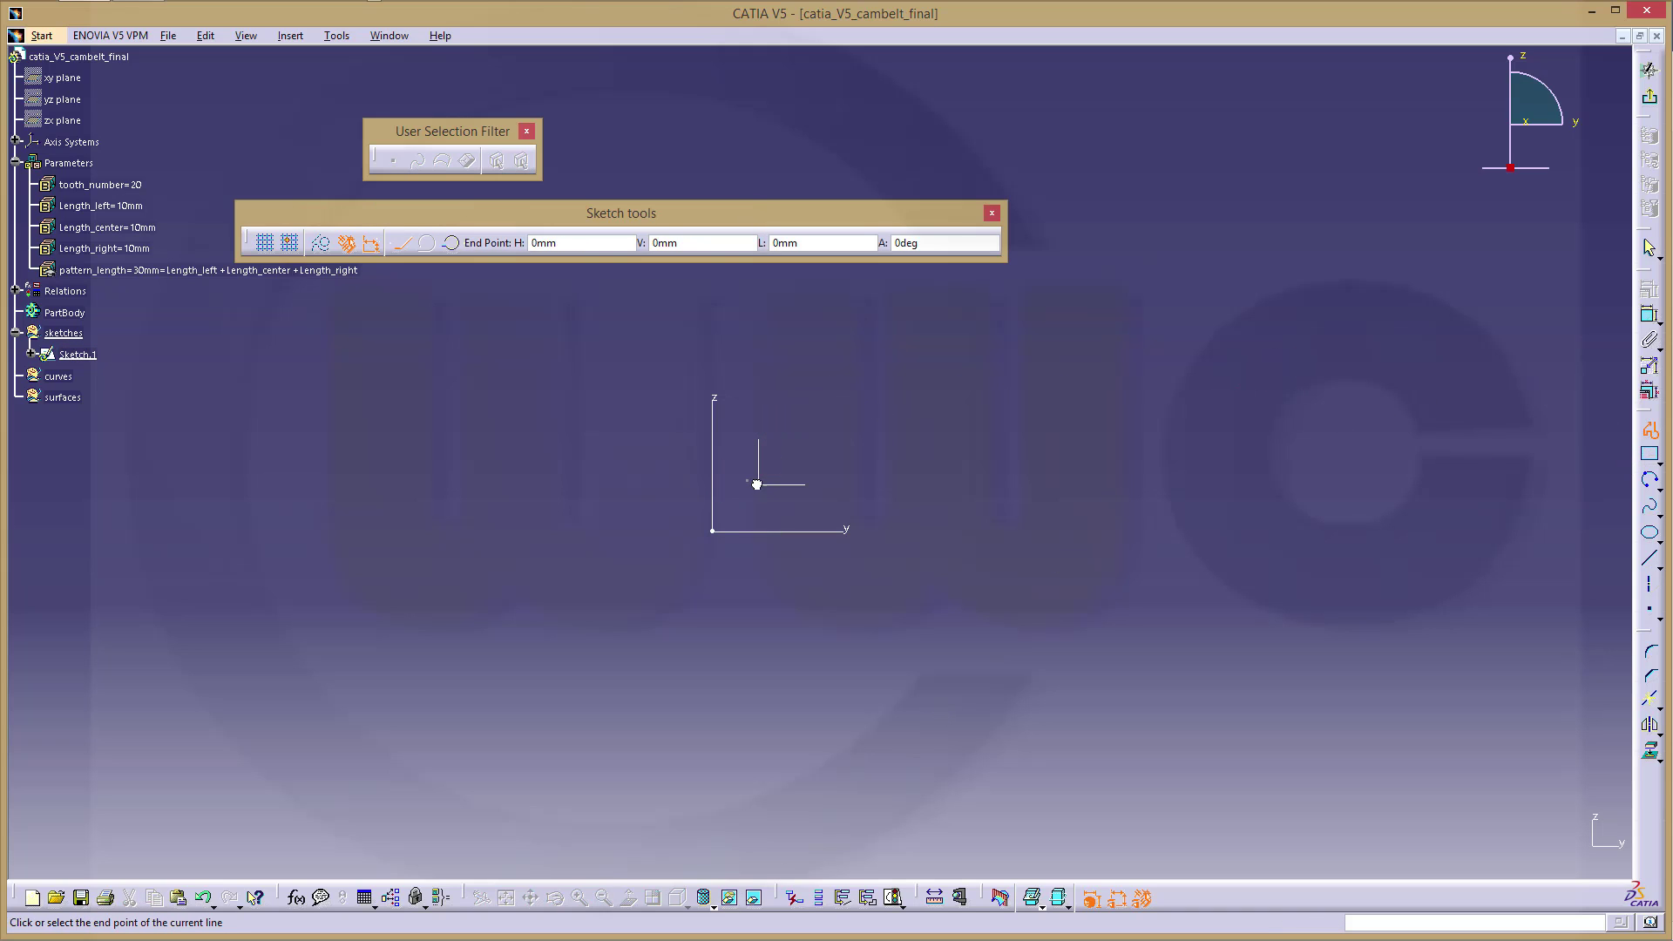
{"action": "left_click", "coordinate": [841, 481]}
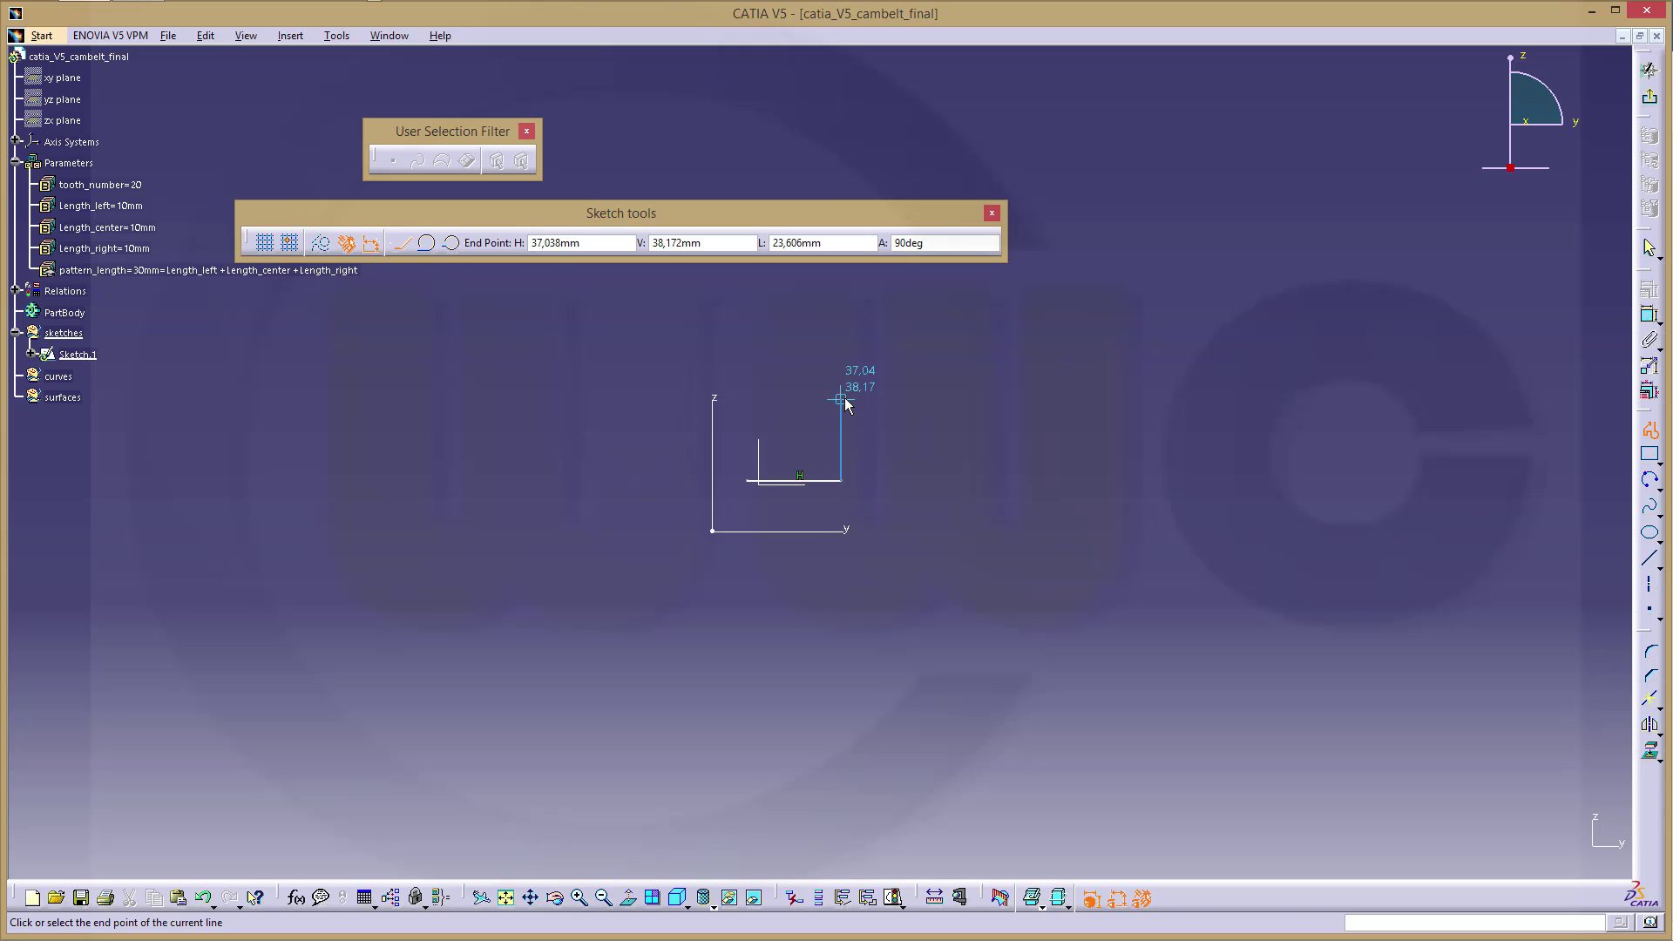
{"action": "left_click", "coordinate": [841, 399]}
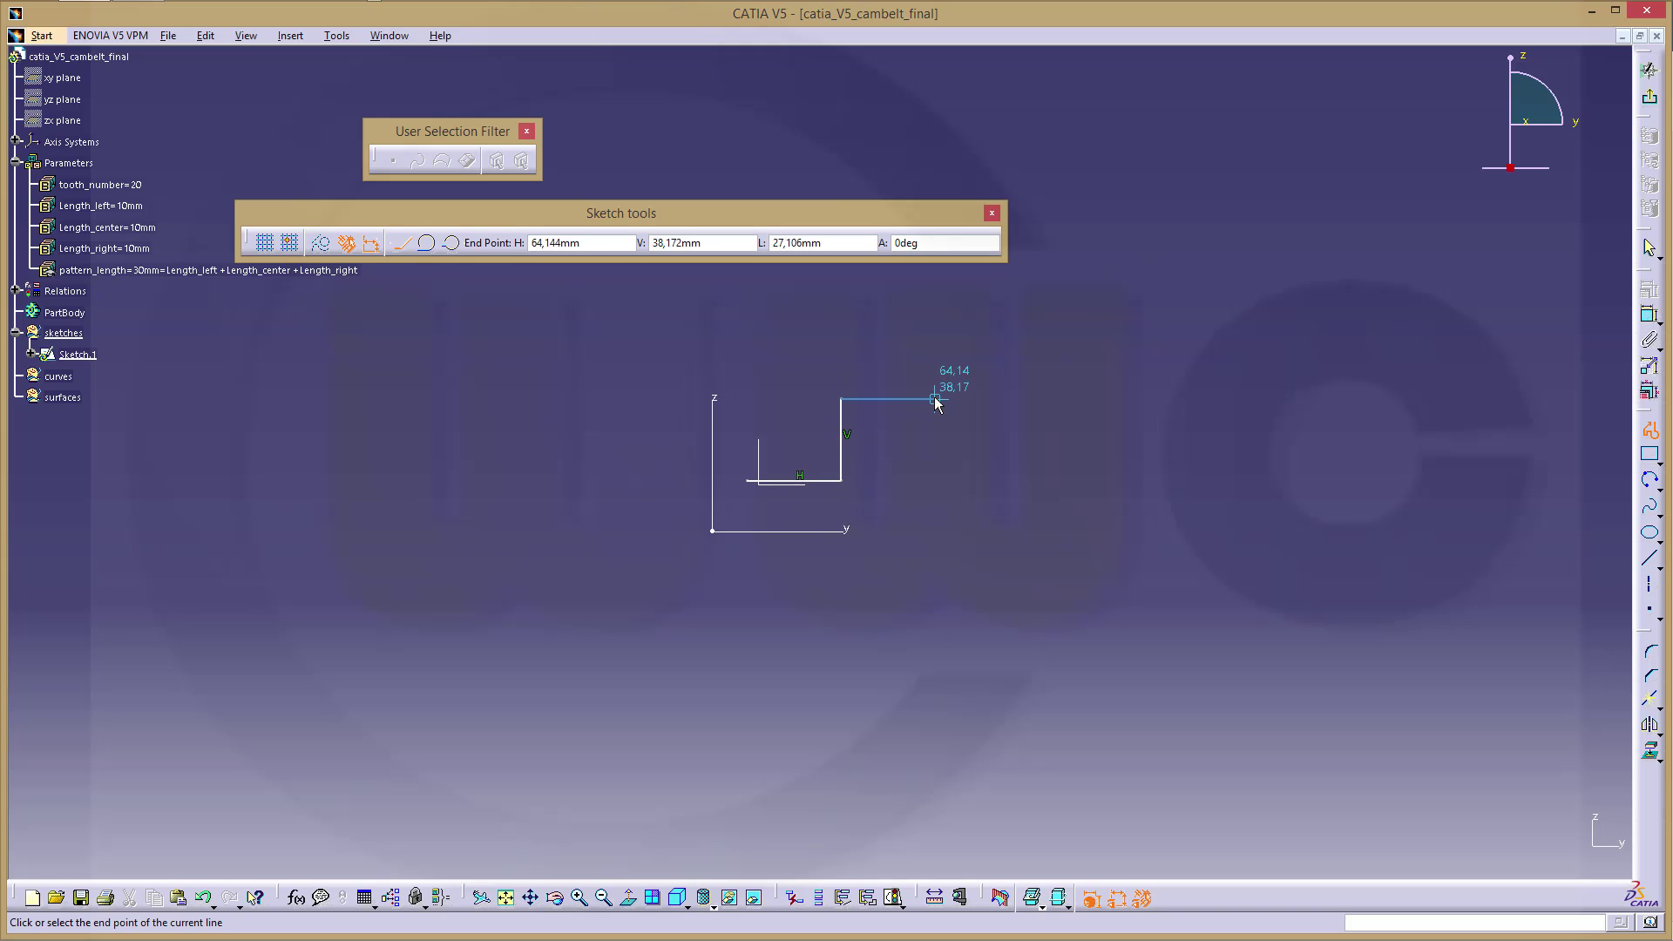
{"action": "left_click", "coordinate": [934, 399]}
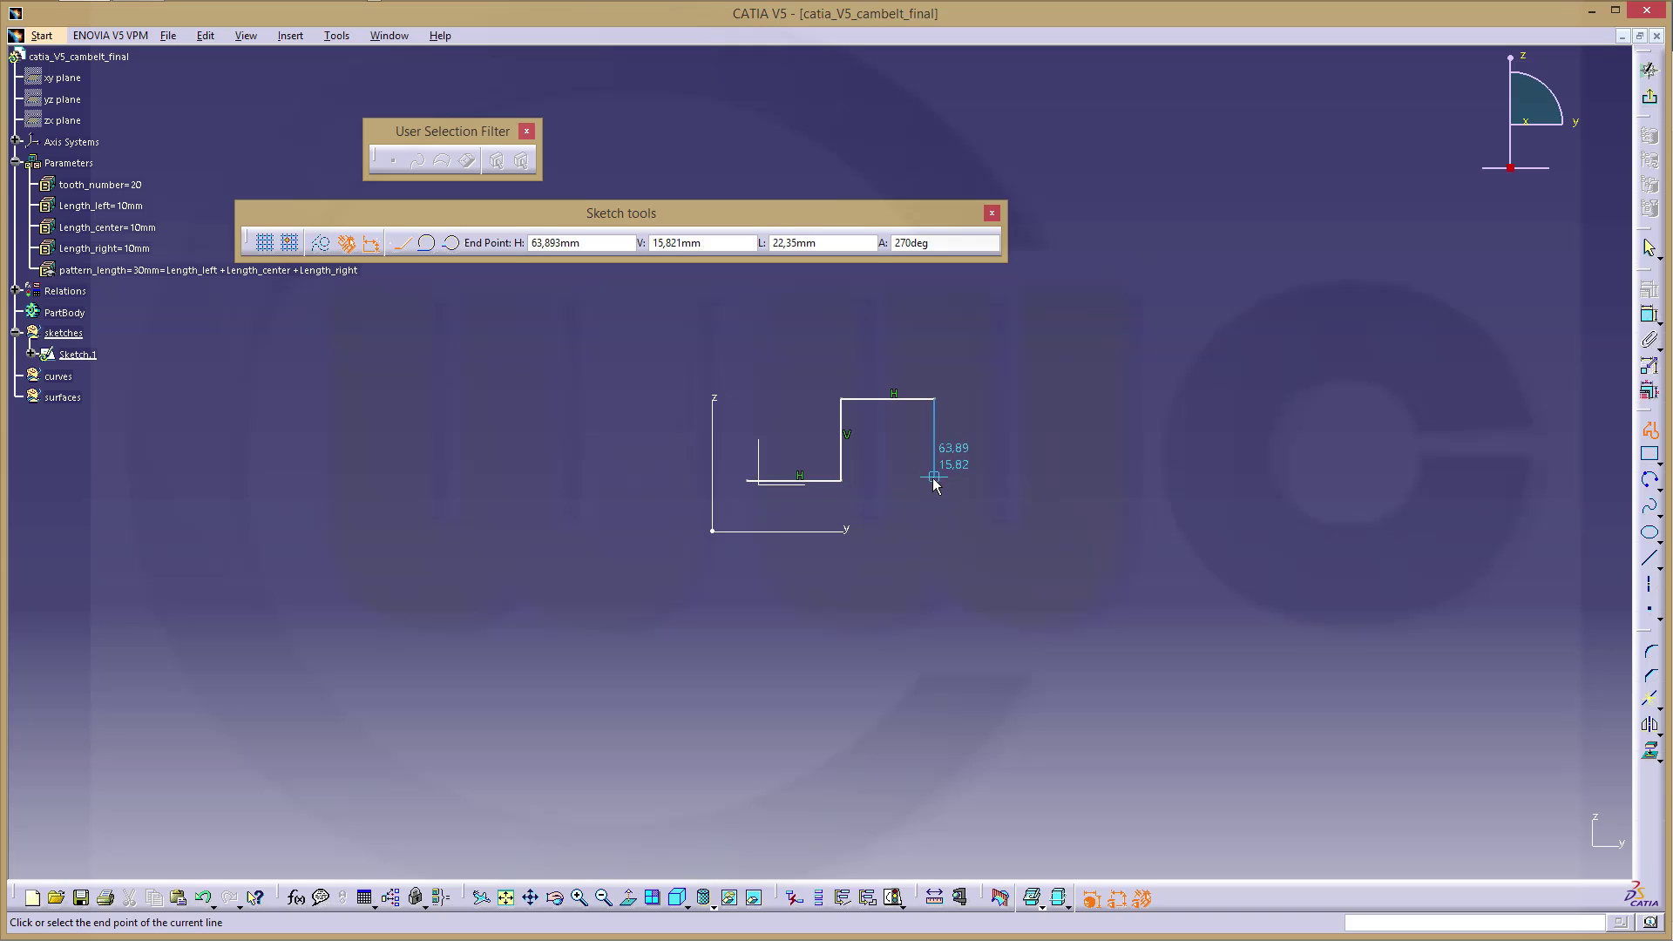
{"action": "left_click", "coordinate": [933, 481]}
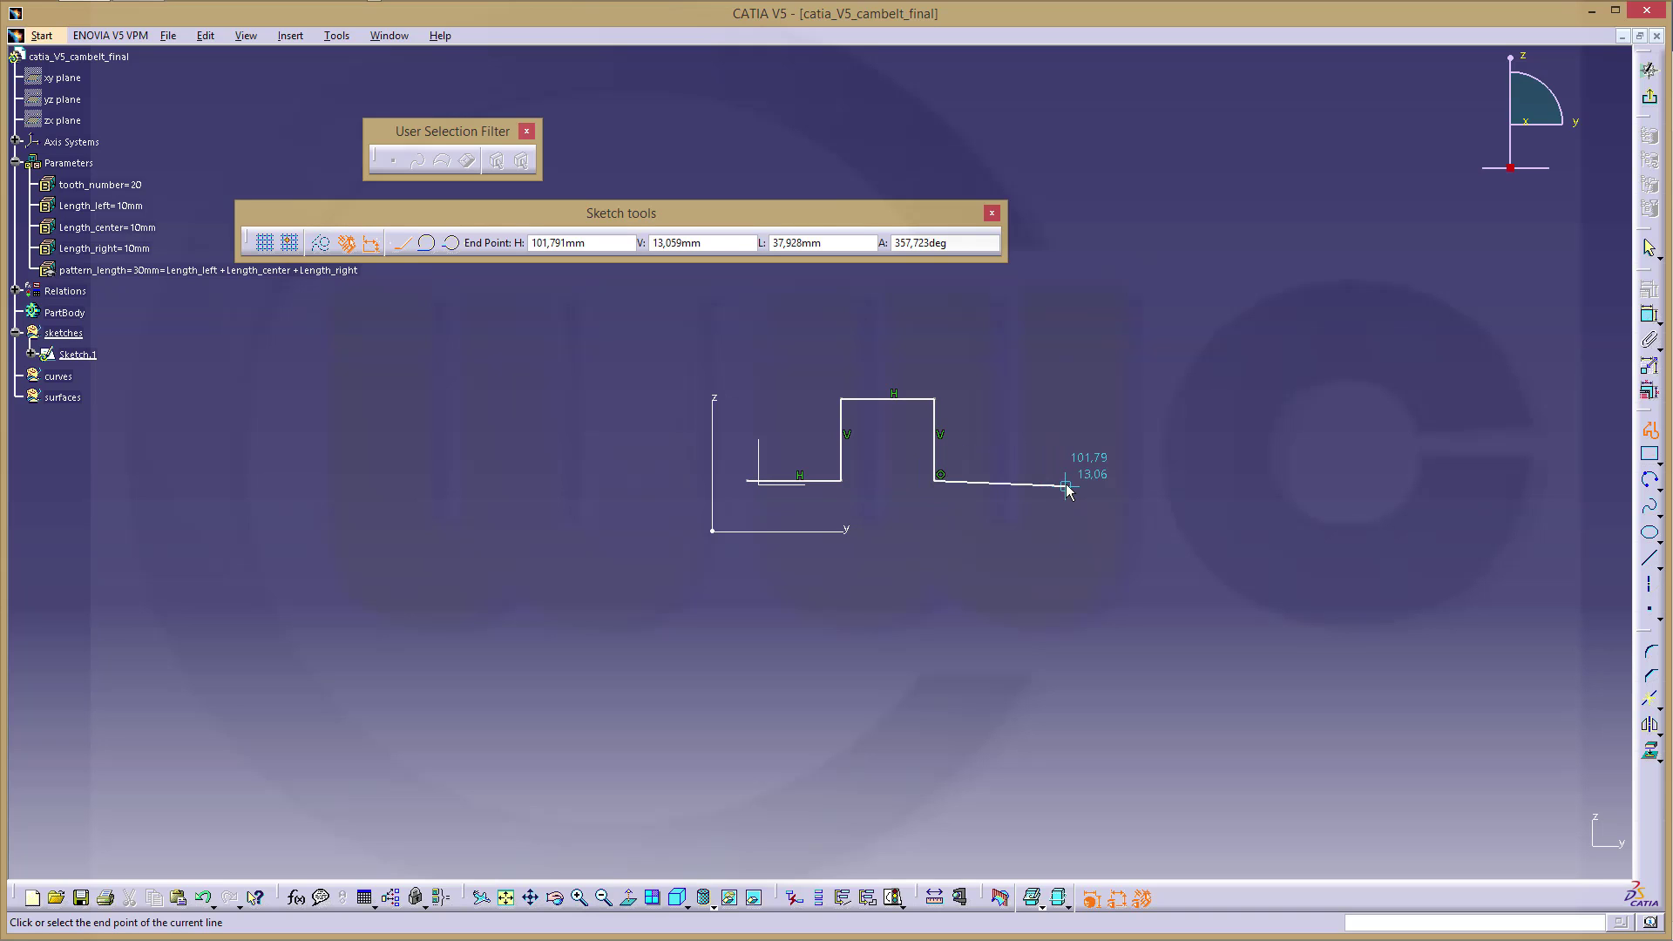
- Finish the profile with a final base line and delete Parallelism.1–3, 5 and 6 from Sketch.1
{"action": "double_click", "coordinate": [1063, 481]}
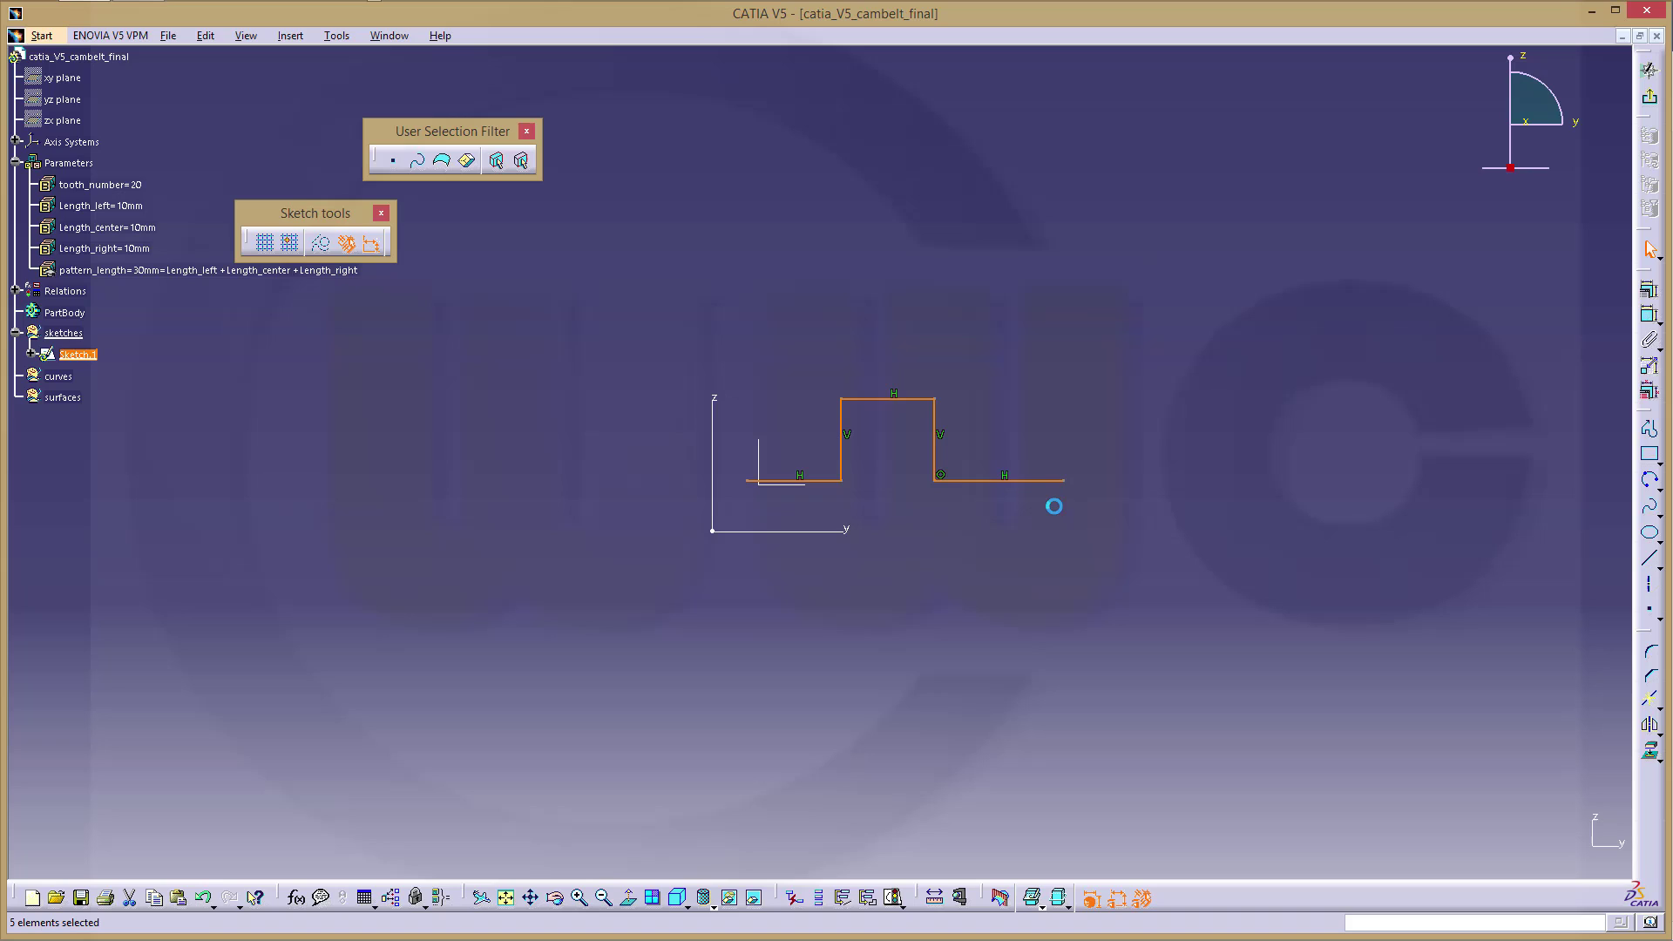
{"action": "left_click", "coordinate": [33, 354]}
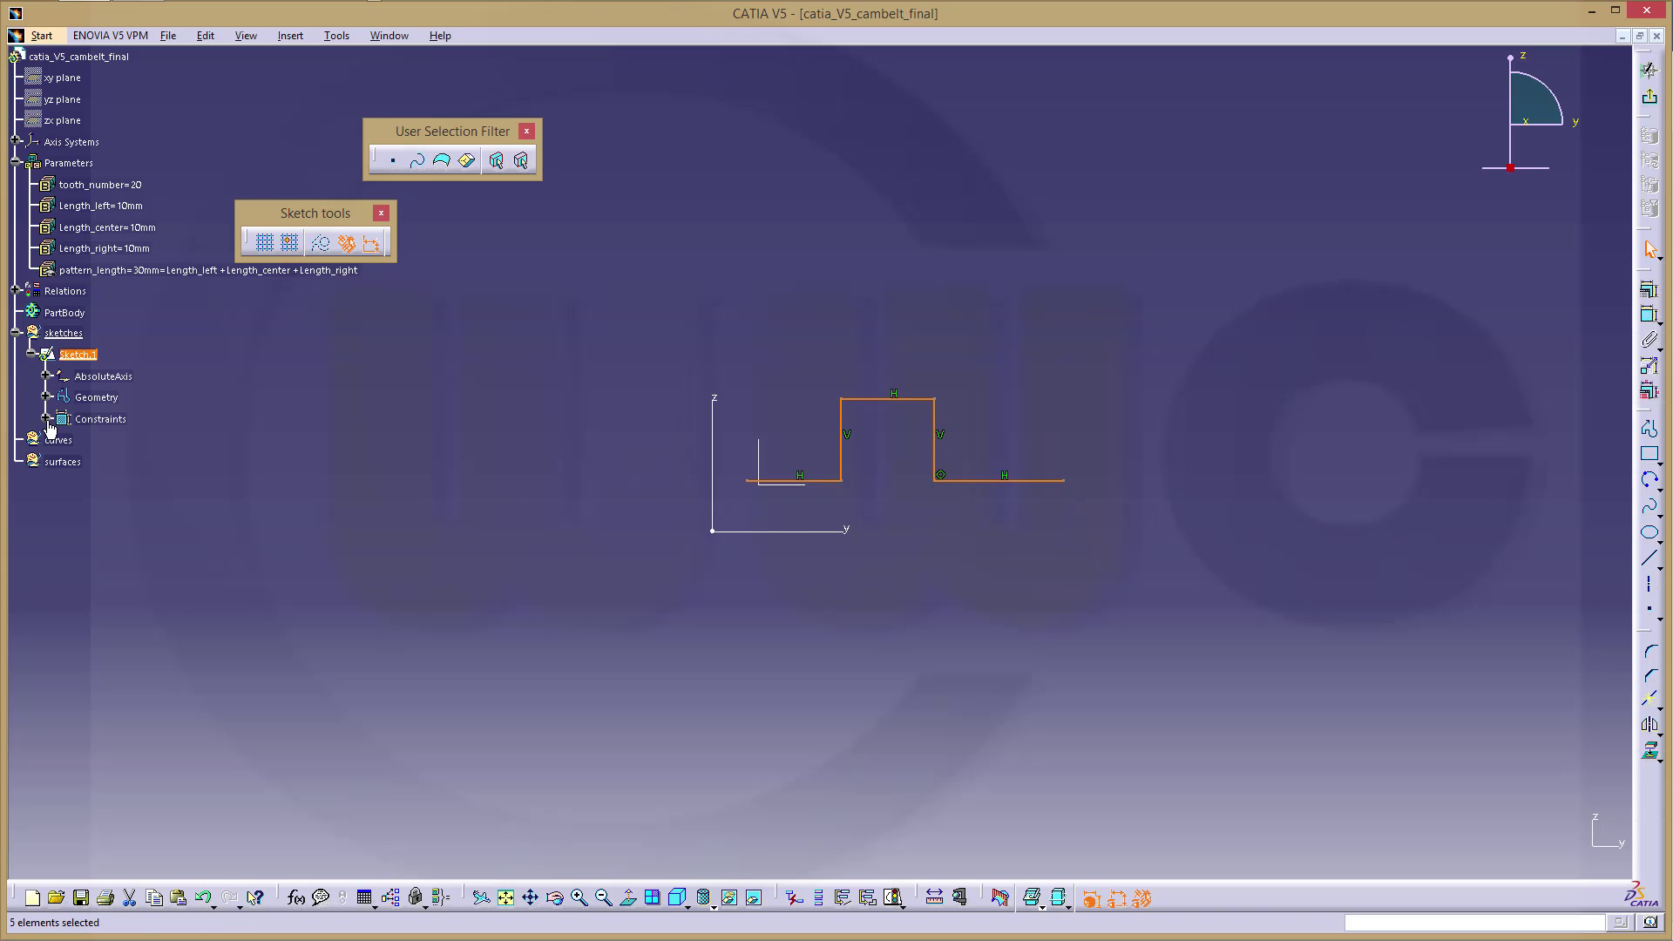
{"action": "left_click", "coordinate": [46, 419]}
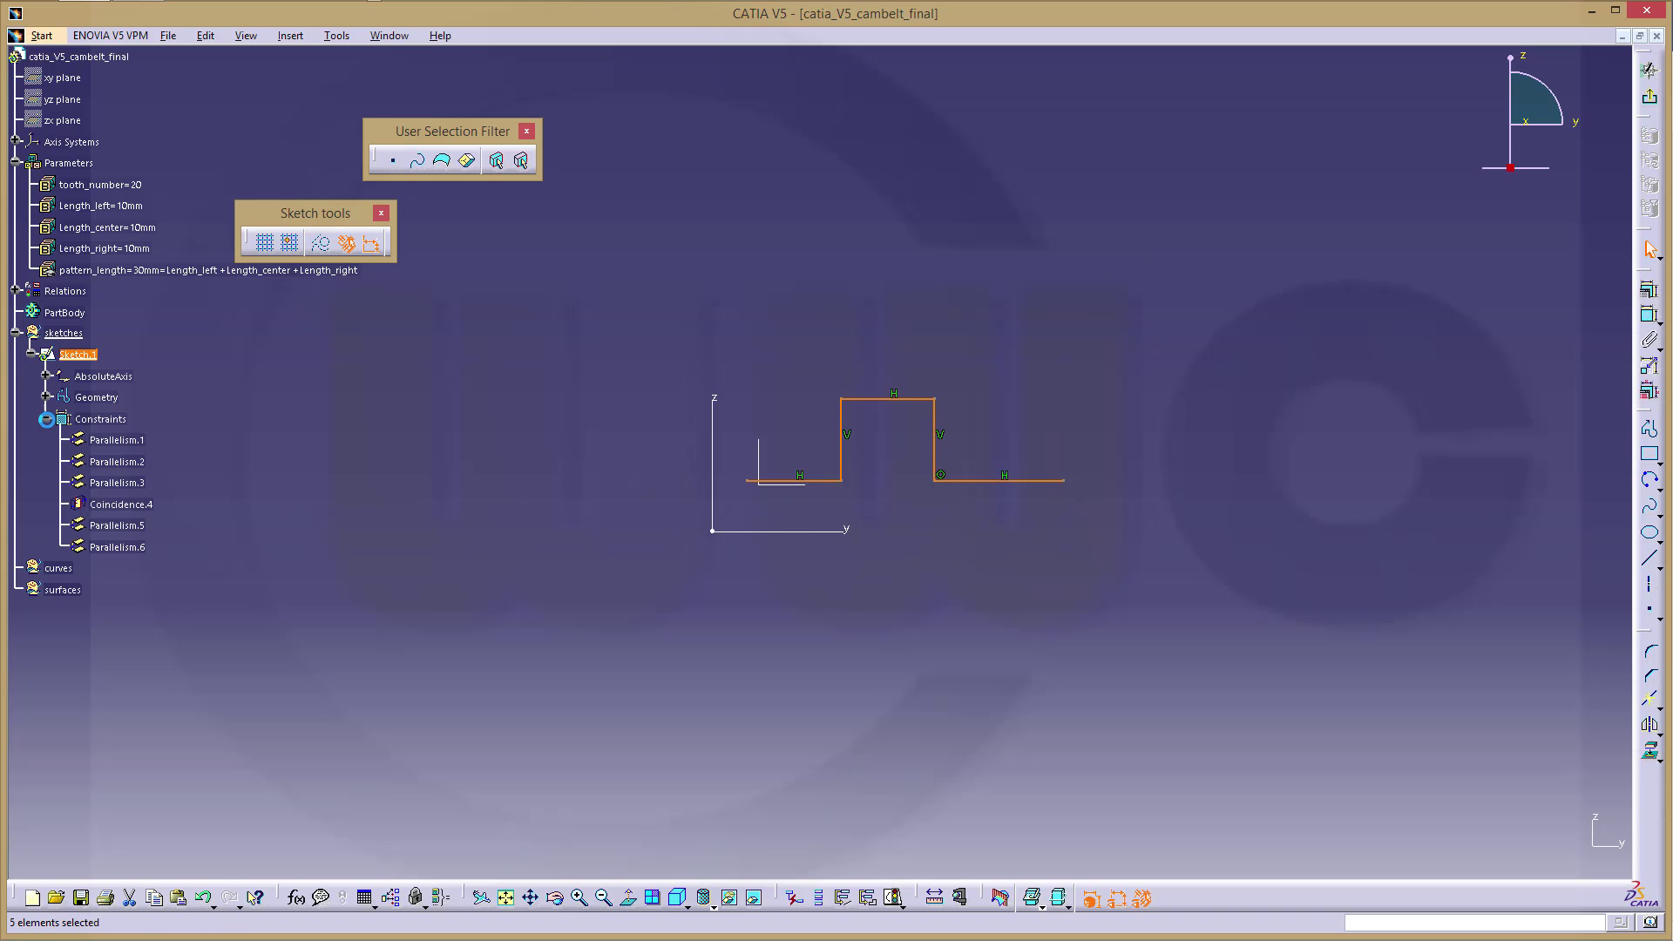
{"action": "left_click", "coordinate": [135, 484], "text": "shift"}
{"action": "key", "text": "Delete"}
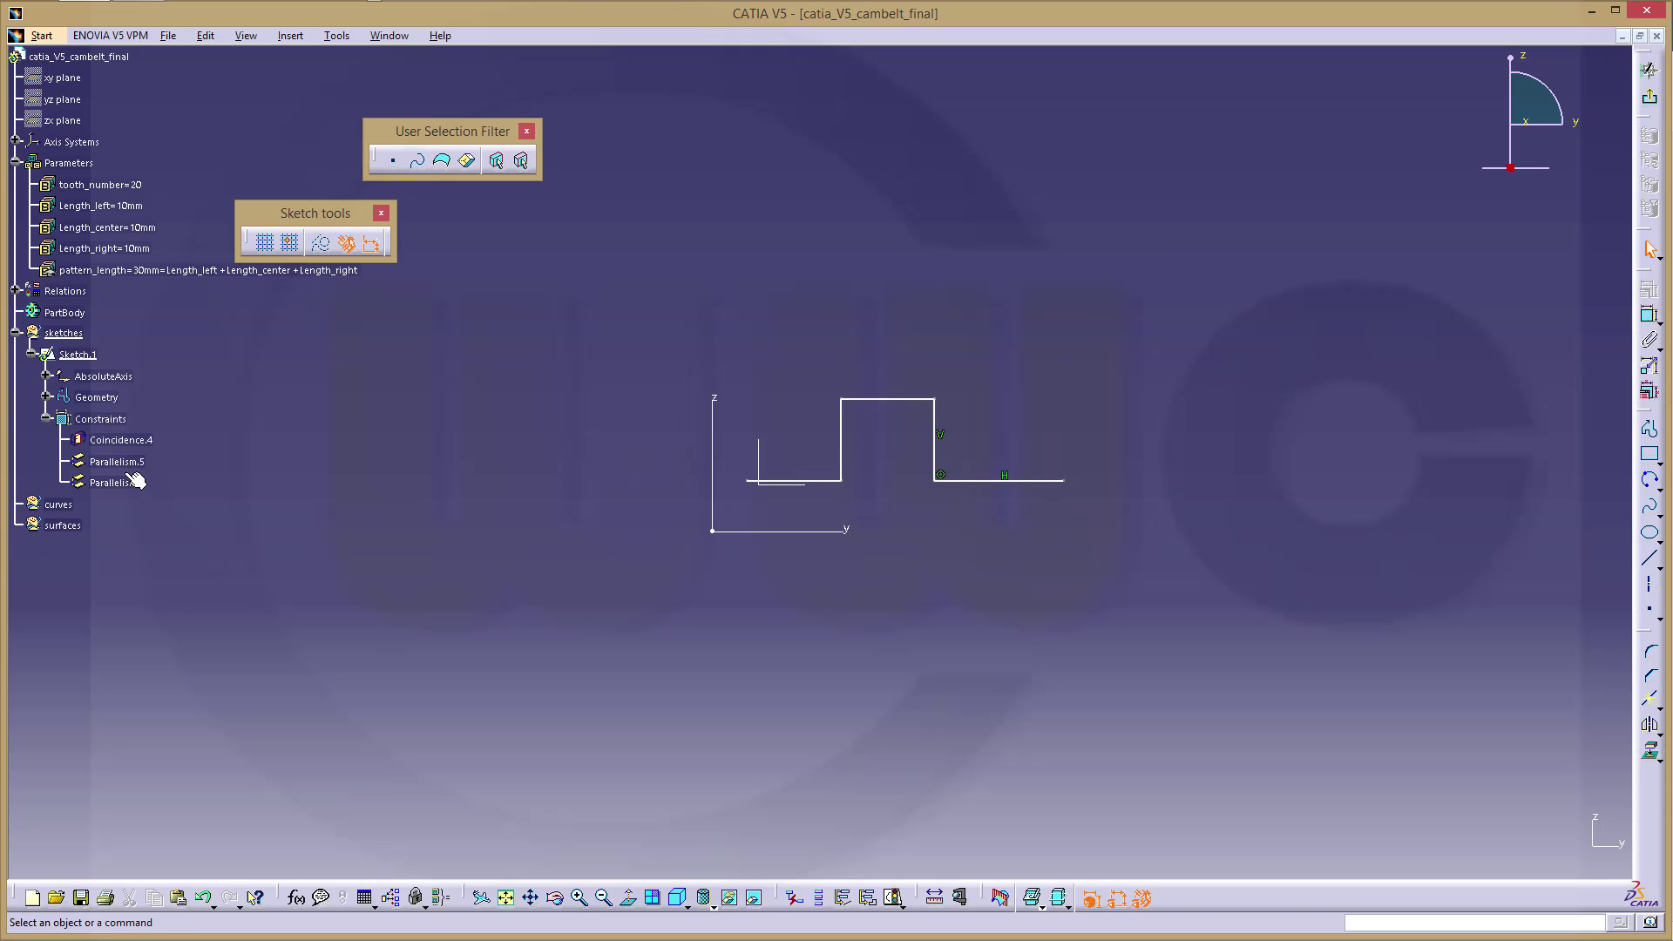
{"action": "left_click", "coordinate": [135, 482], "text": "shift"}
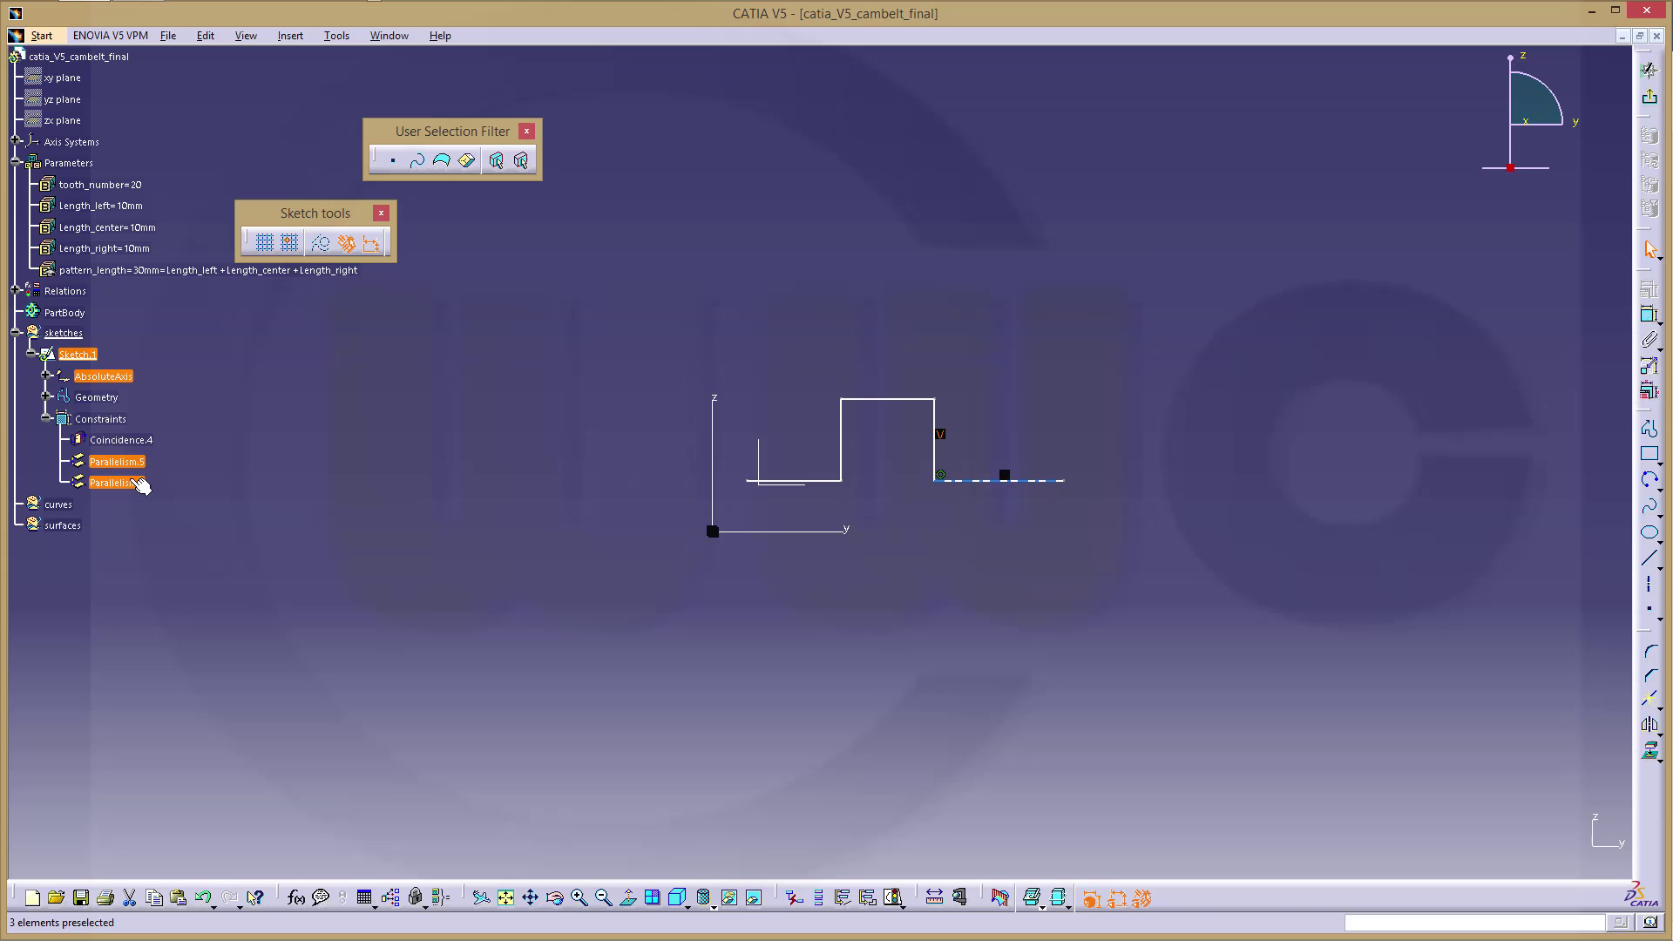
{"action": "key", "text": "Delete"}
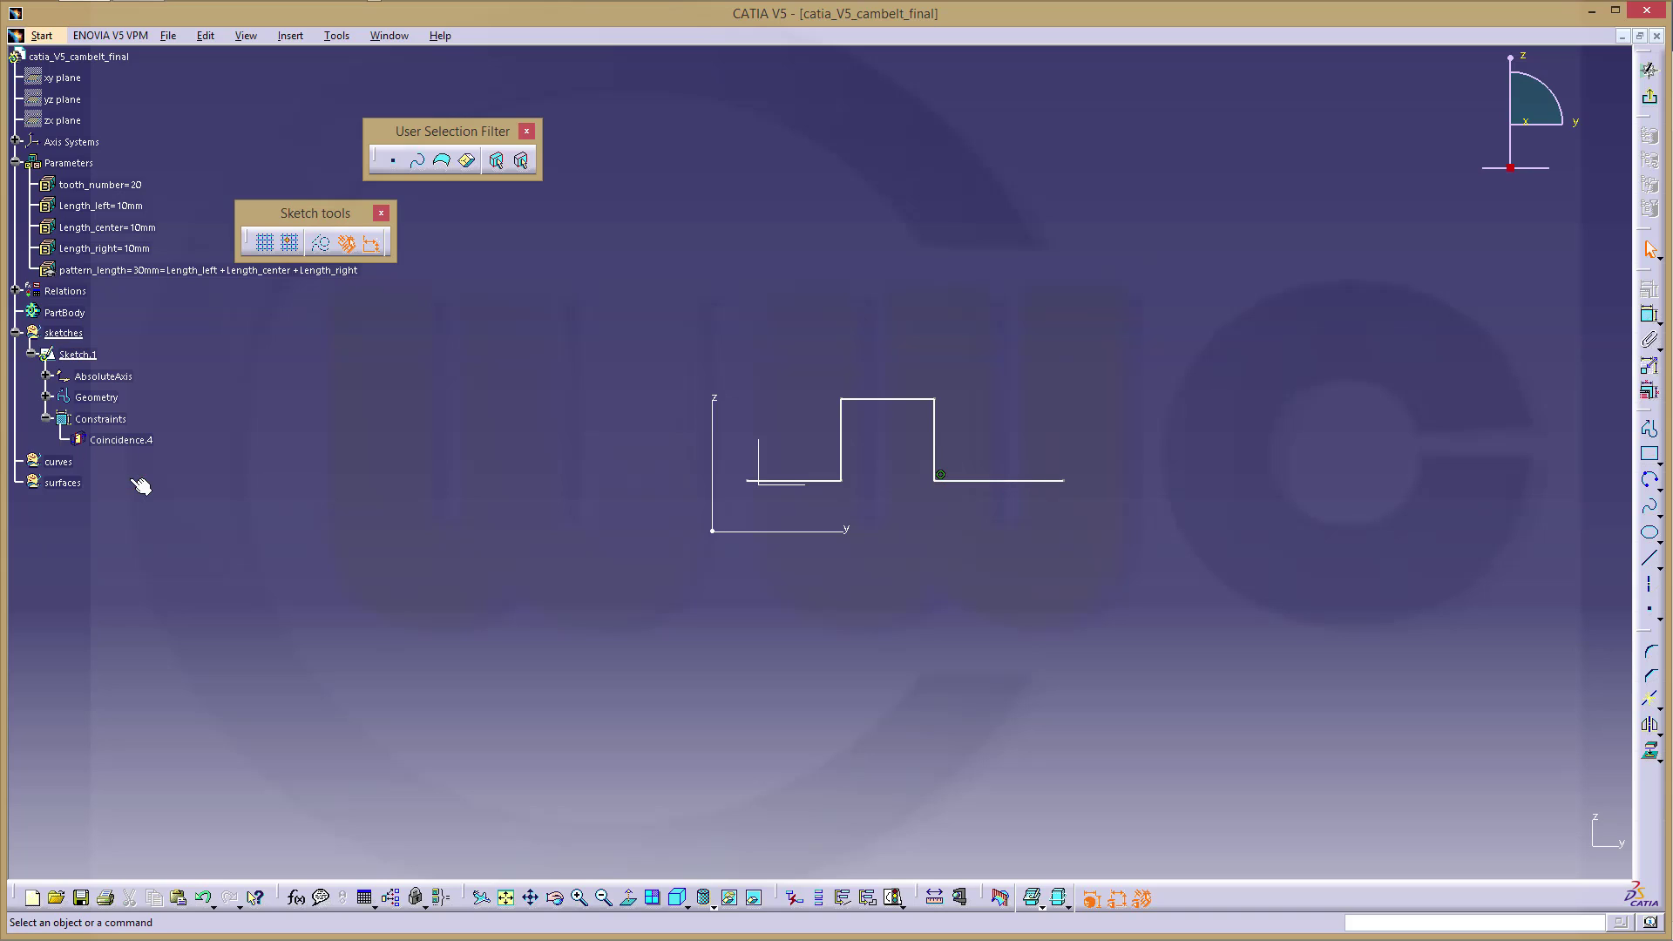
{"action": "left_click", "coordinate": [1649, 315]}
- Constrain the base line 5mm above the horizontal axis
{"action": "left_click", "coordinate": [830, 481]}
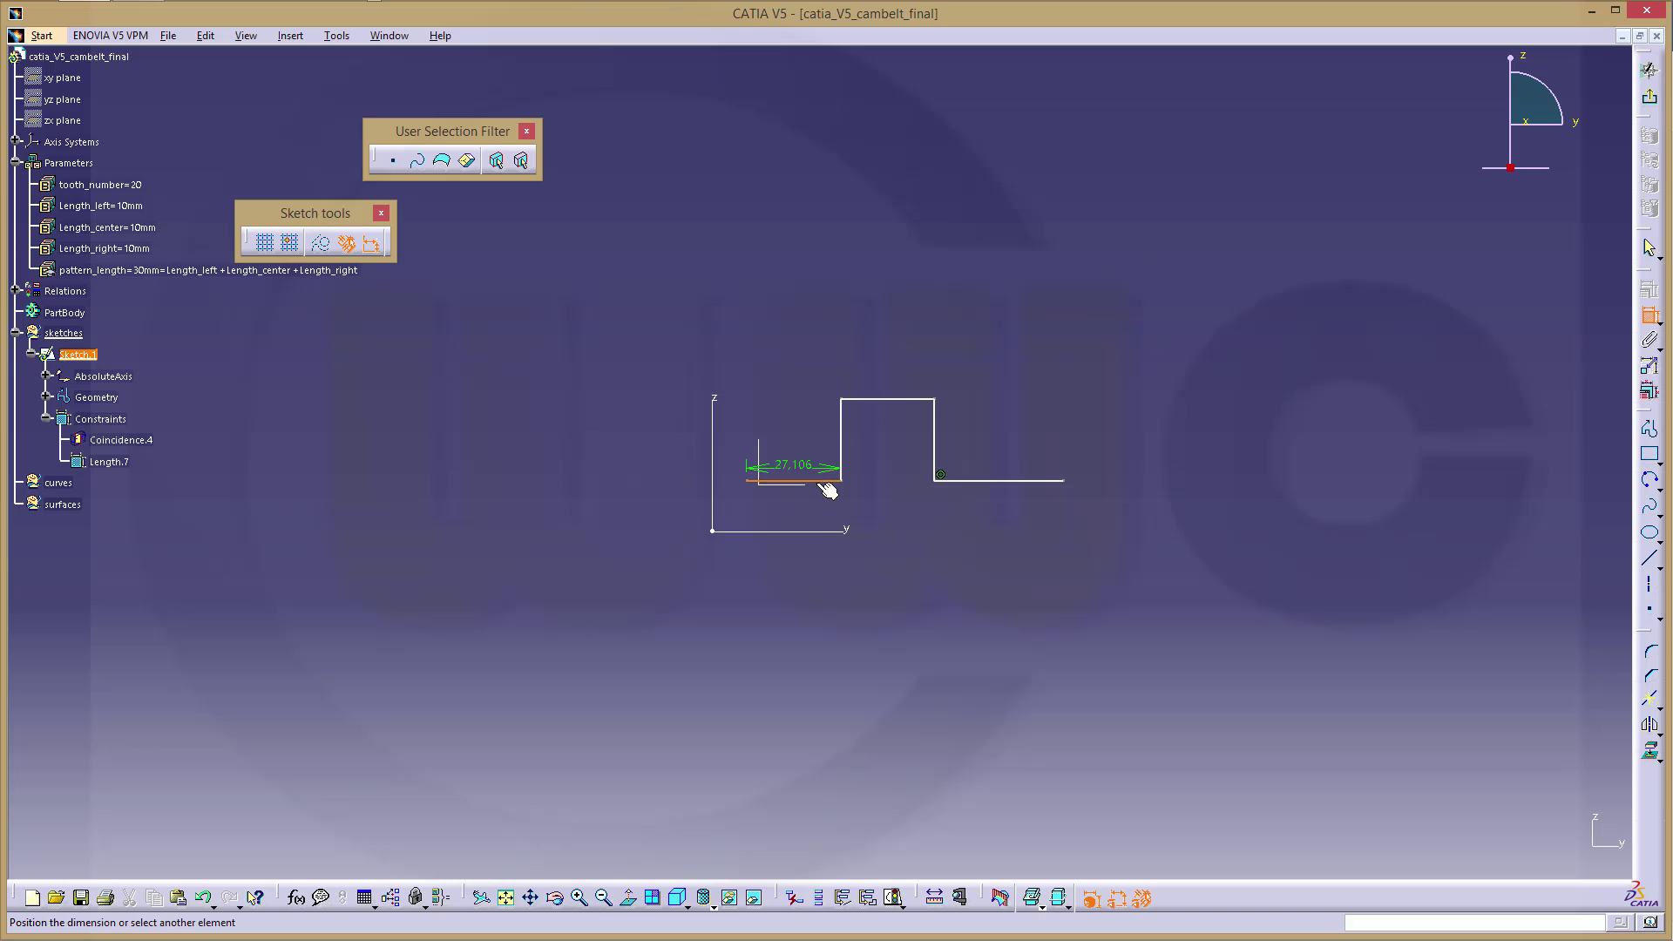
{"action": "left_click", "coordinate": [854, 531]}
{"action": "left_click", "coordinate": [562, 502]}
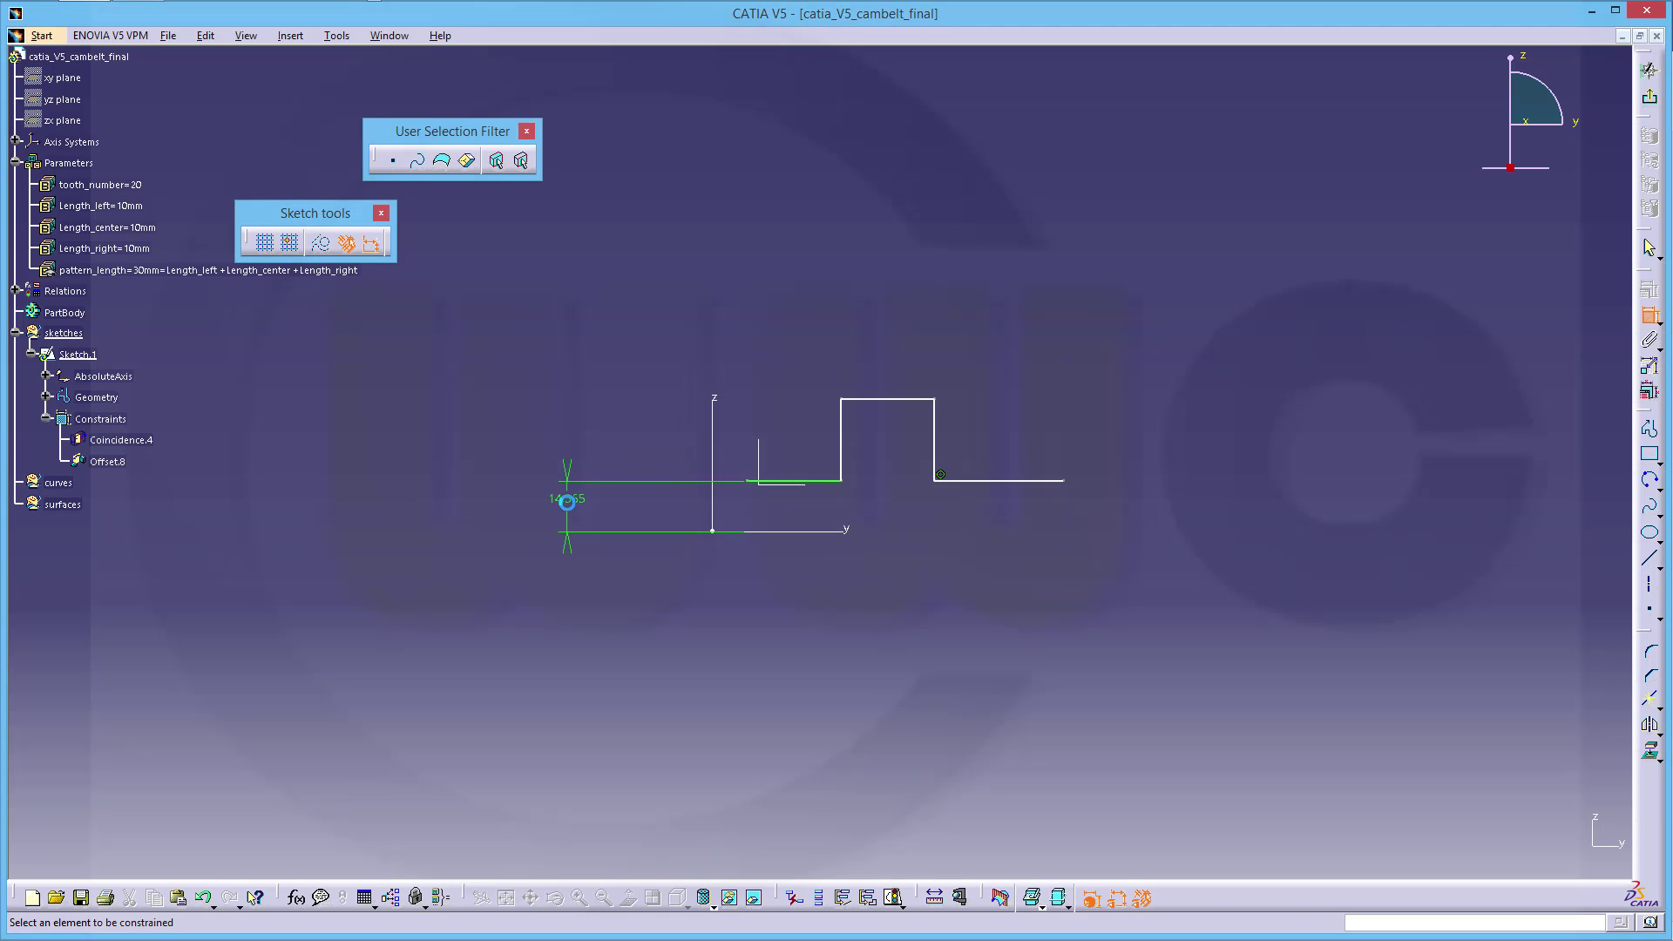
{"action": "double_click", "coordinate": [599, 491]}
{"action": "type", "text": "5"}
{"action": "key", "text": "Return"}
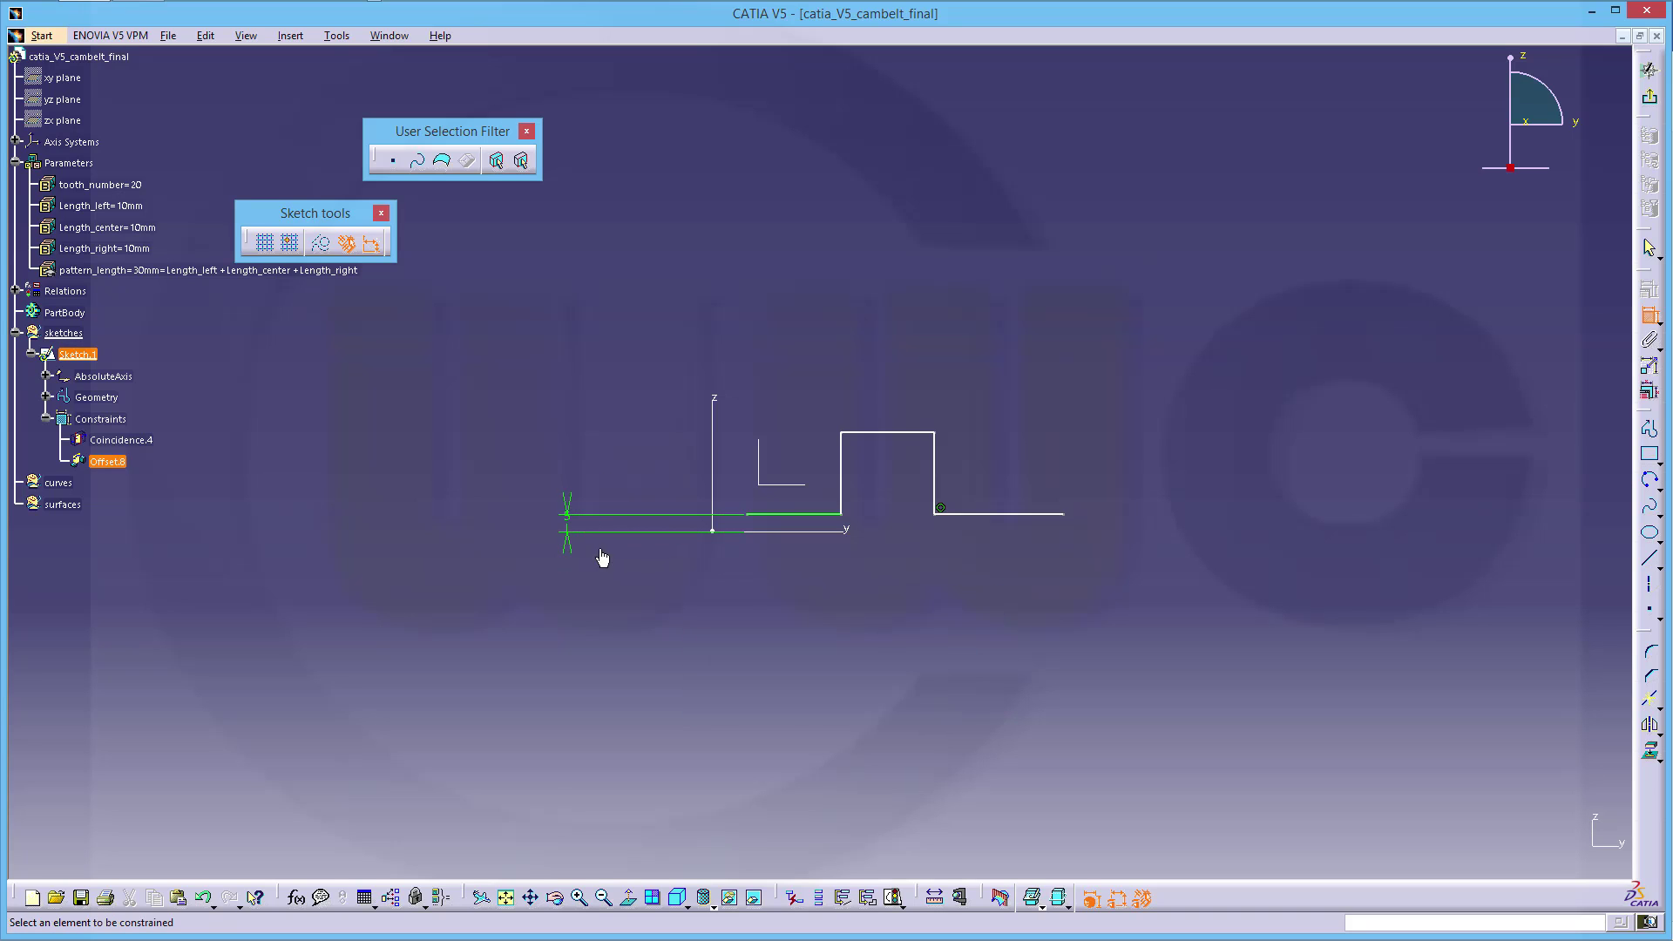
- Make the base line's left endpoint coincident with the z axis
{"action": "left_click", "coordinate": [751, 516]}
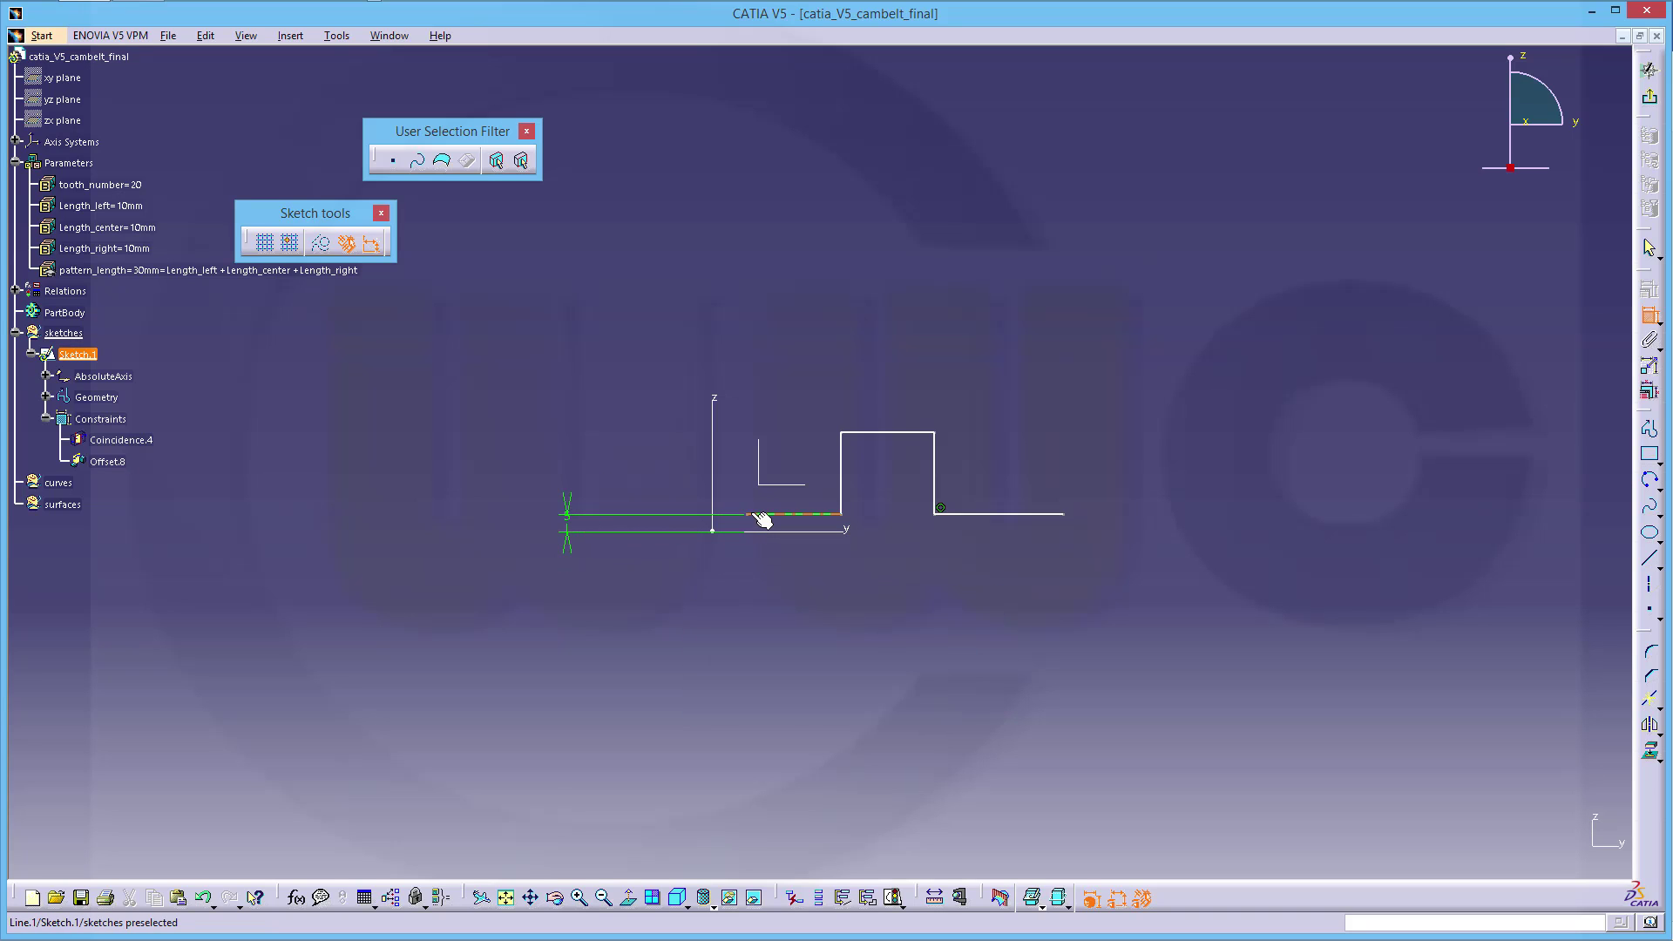
{"action": "left_click", "coordinate": [714, 399]}
{"action": "right_click", "coordinate": [747, 309]}
{"action": "left_click", "coordinate": [806, 387]}
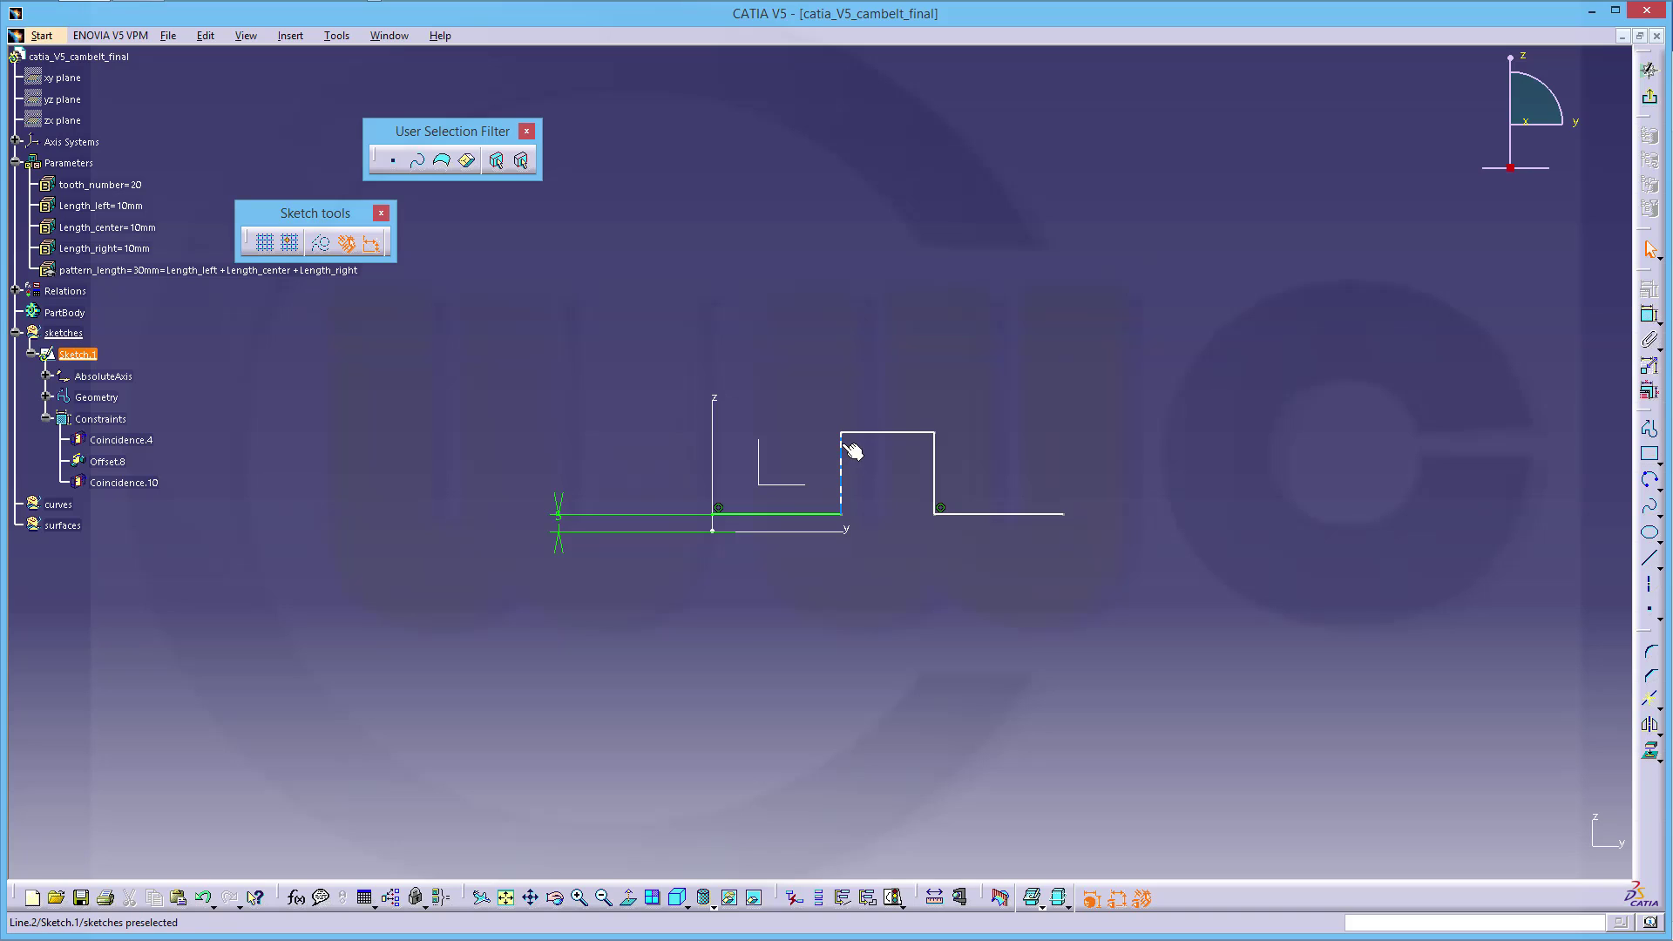
- Slant the tooth's left flank and fix it at 95° to the base line
{"action": "left_click_drag", "start_coordinate": [842, 432], "coordinate": [922, 432]}
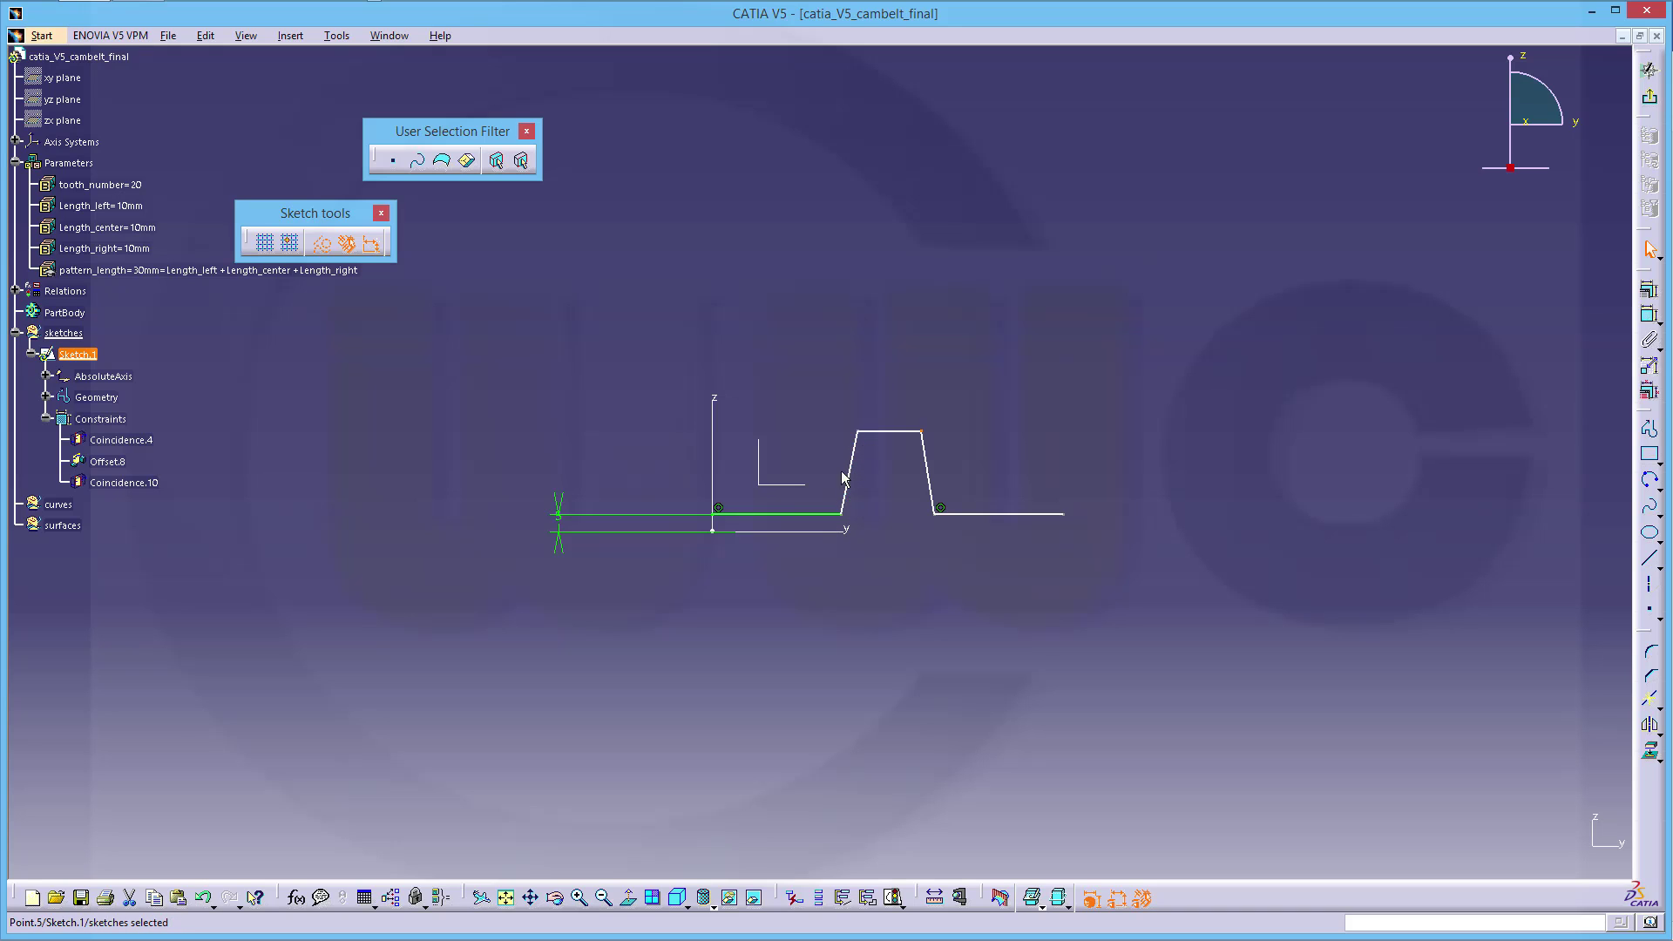
{"action": "left_click", "coordinate": [1650, 390]}
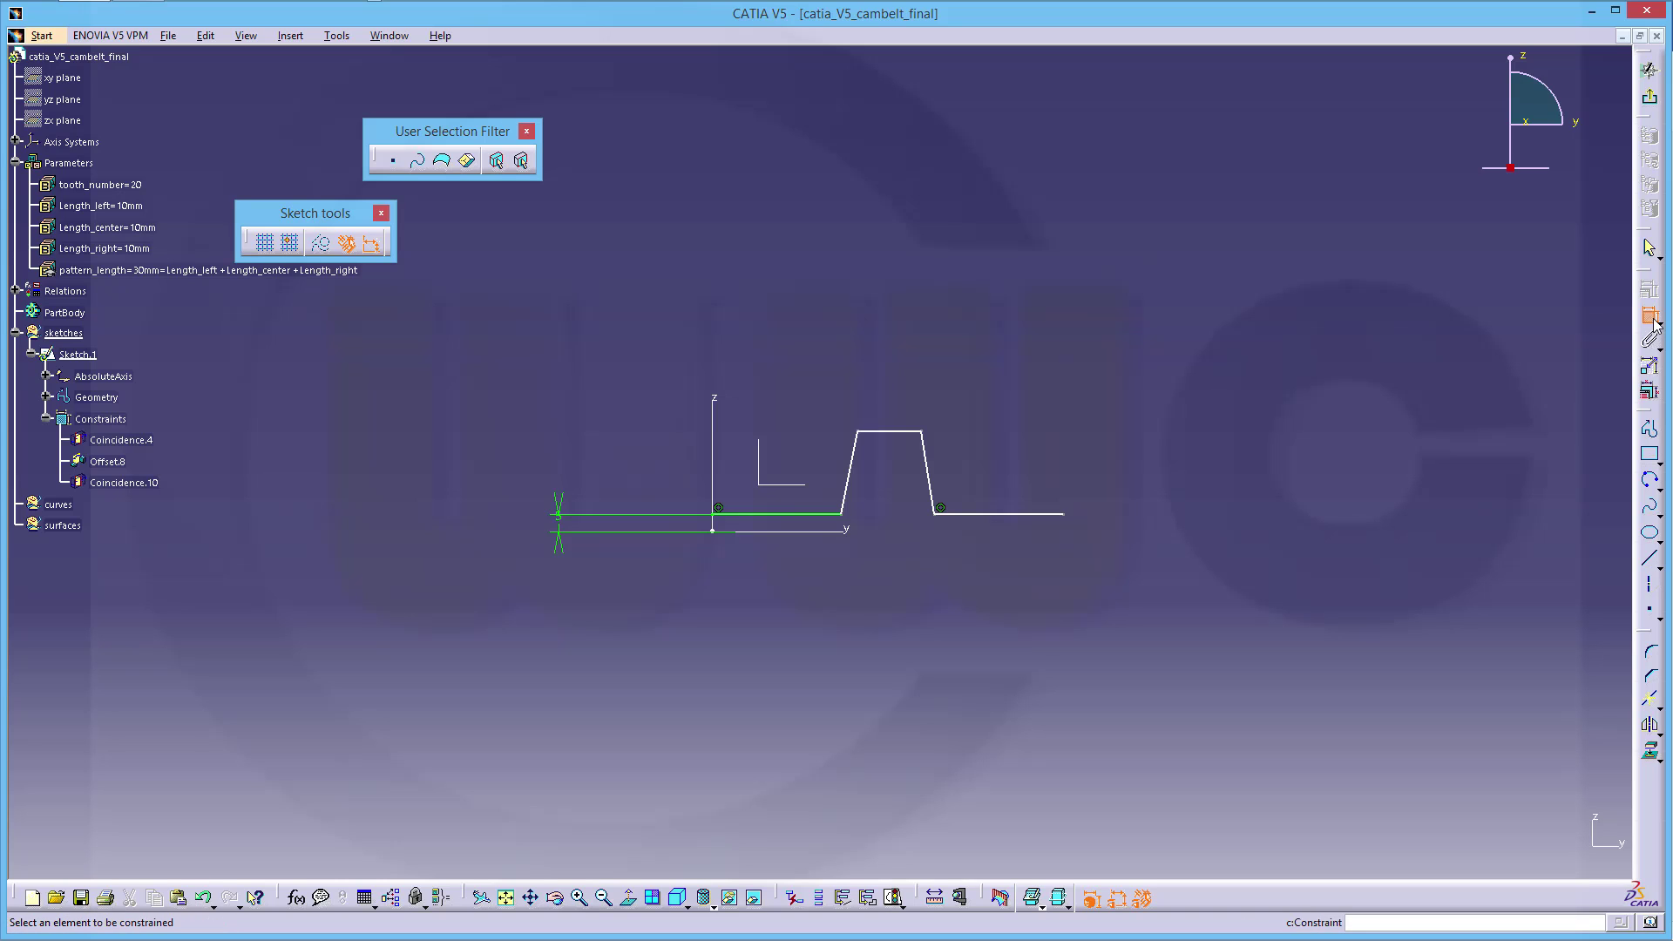
{"action": "left_click", "coordinate": [827, 516]}
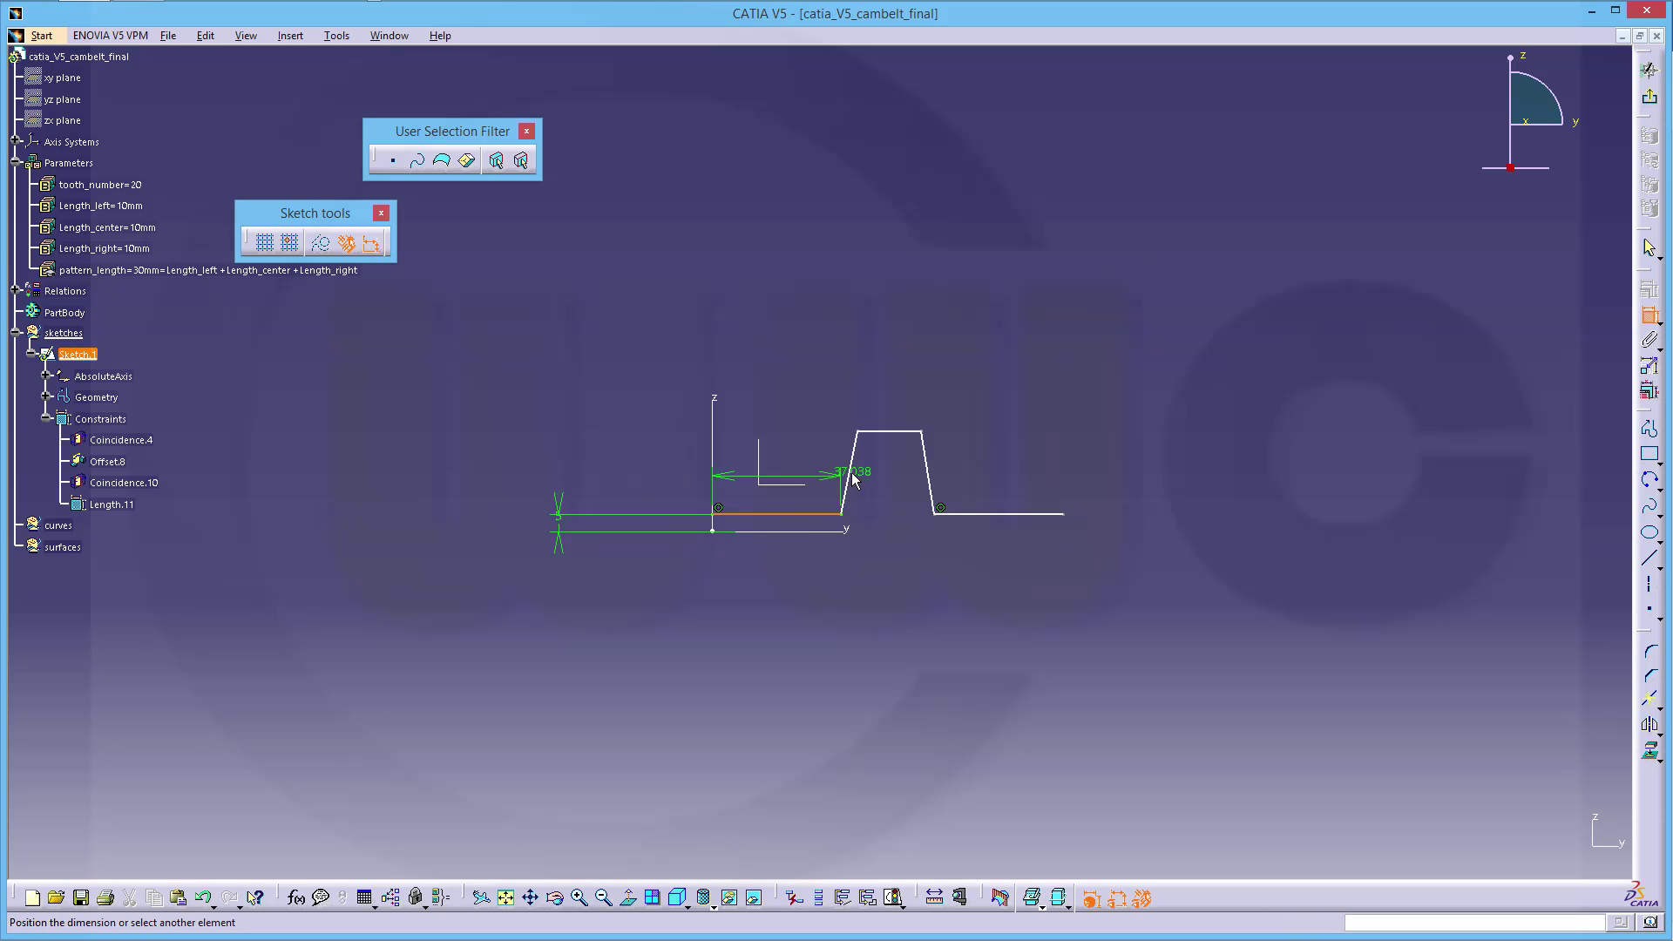
{"action": "left_click", "coordinate": [848, 479]}
{"action": "left_click", "coordinate": [812, 464]}
{"action": "double_click", "coordinate": [813, 462]}
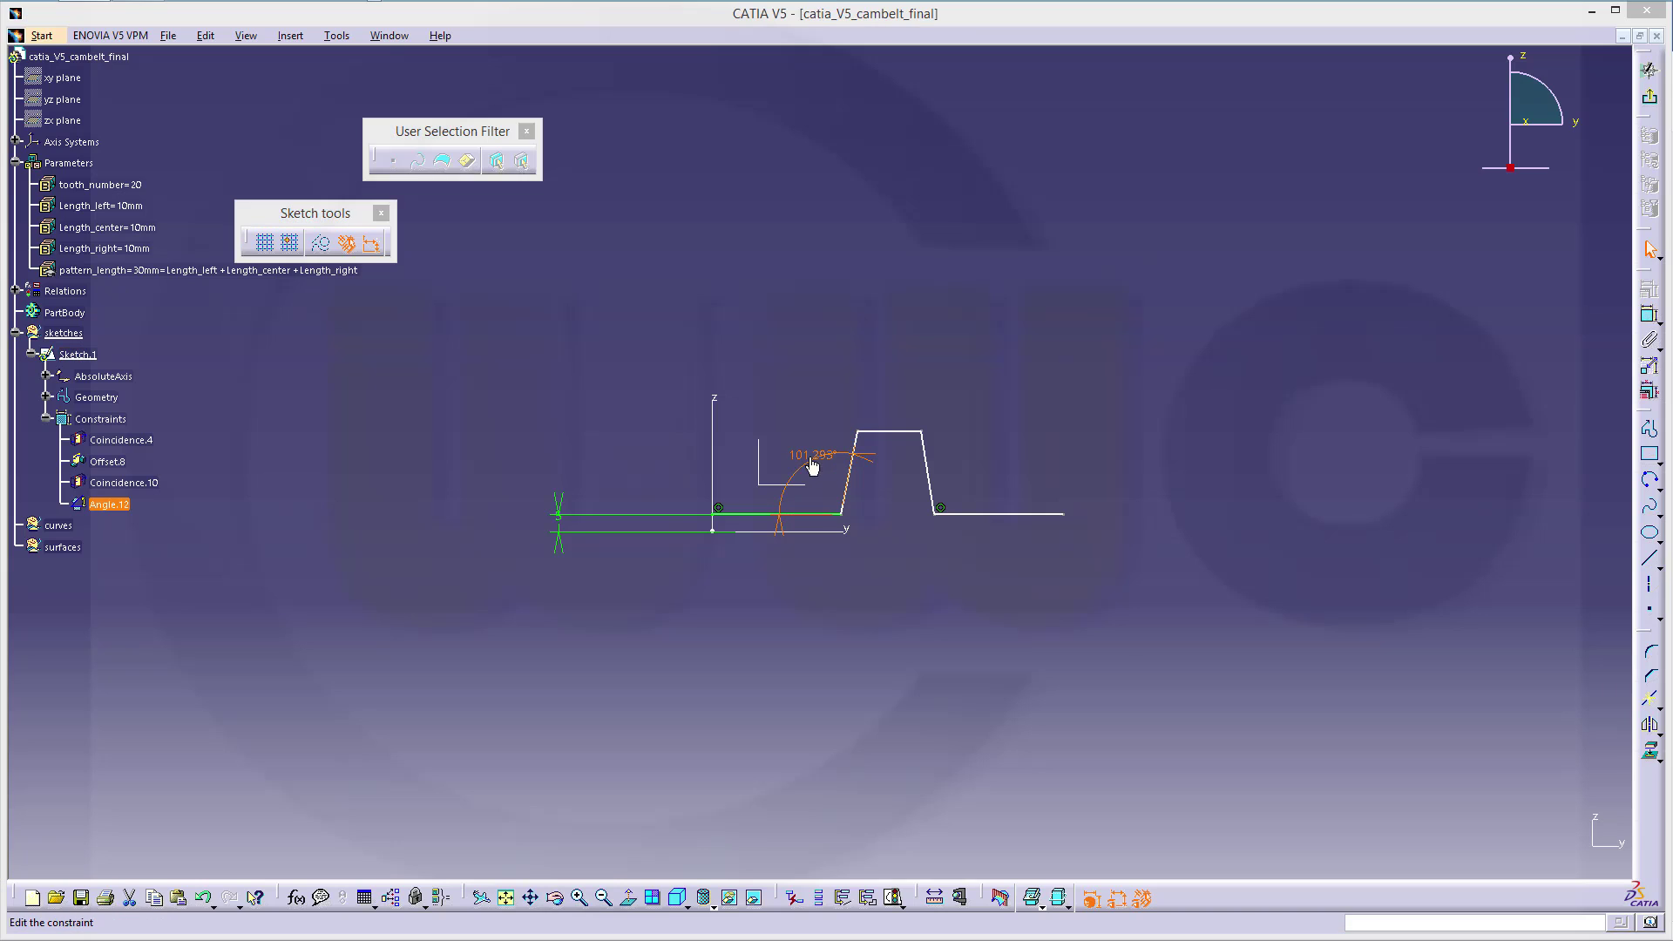
{"action": "type", "text": "95"}
{"action": "key", "text": "Return"}
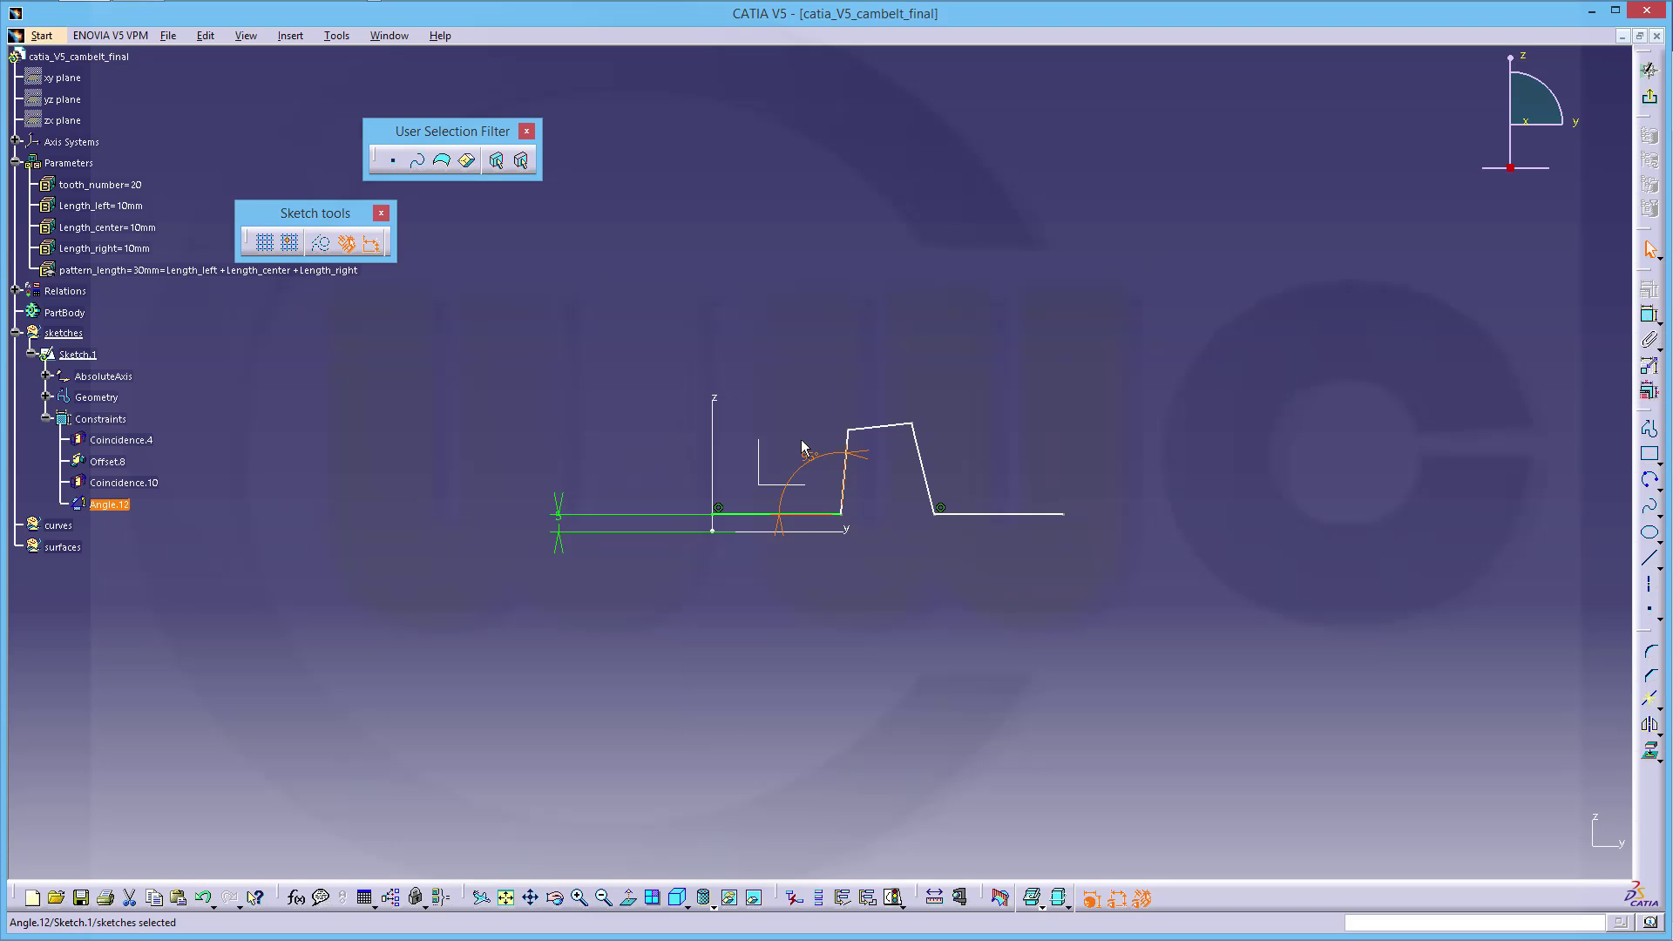
{"action": "left_click", "coordinate": [933, 478]}
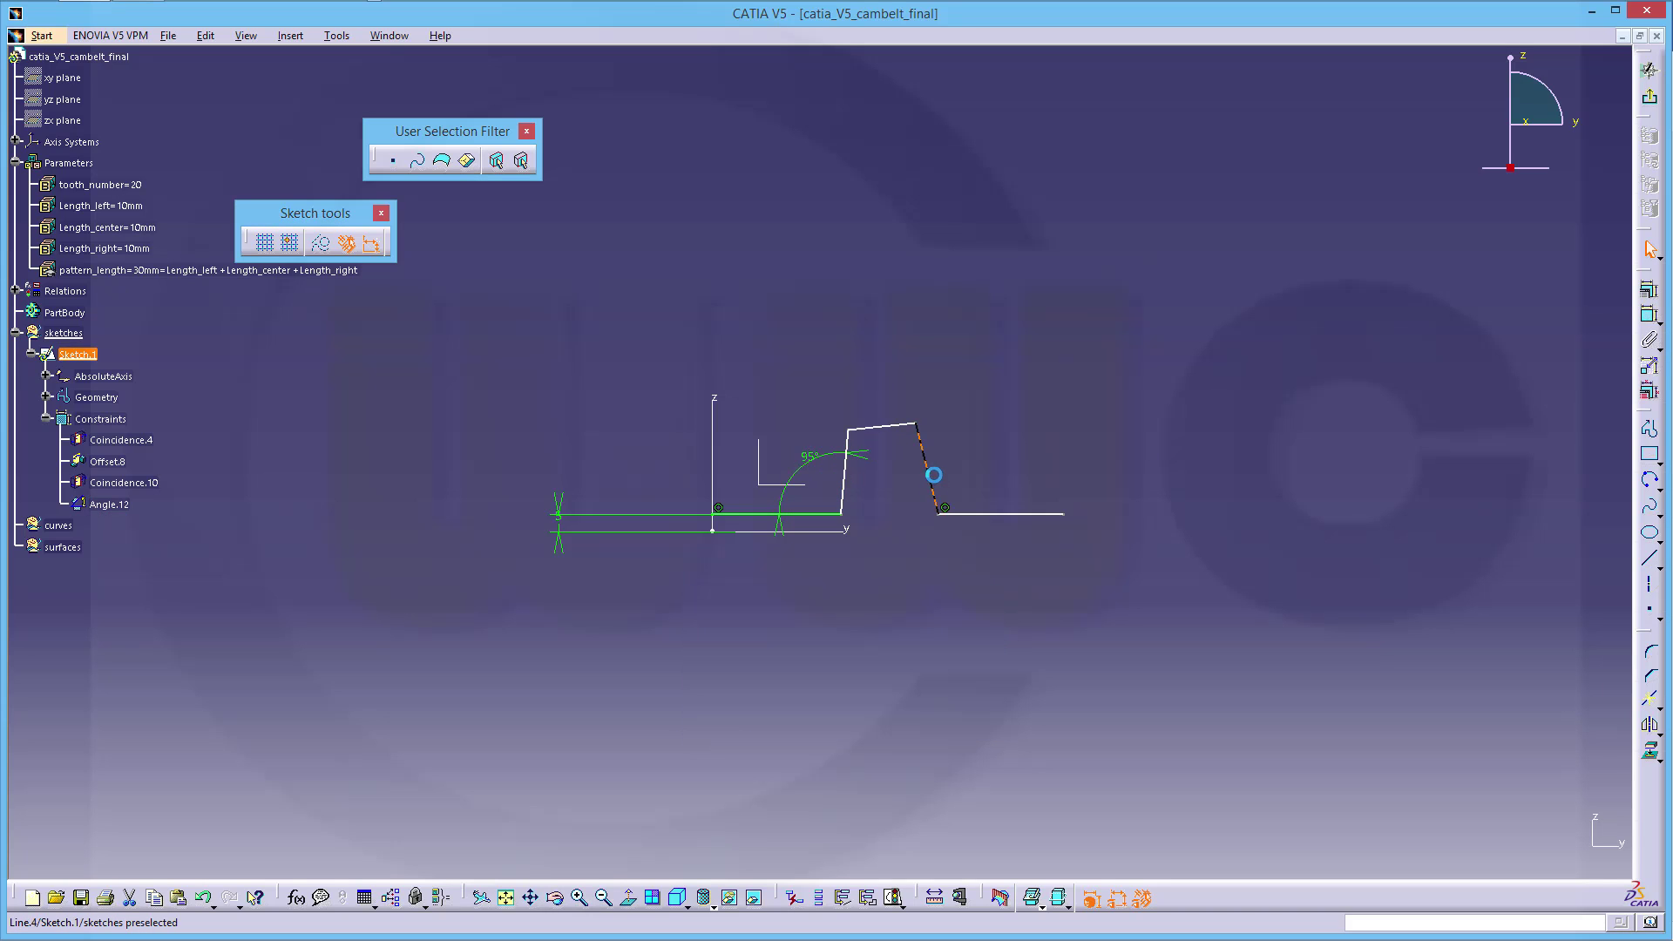
- Add a 95° angle constraint between the right base line and the right flank
{"action": "left_click", "coordinate": [1002, 512]}
{"action": "left_click", "coordinate": [1550, 362]}
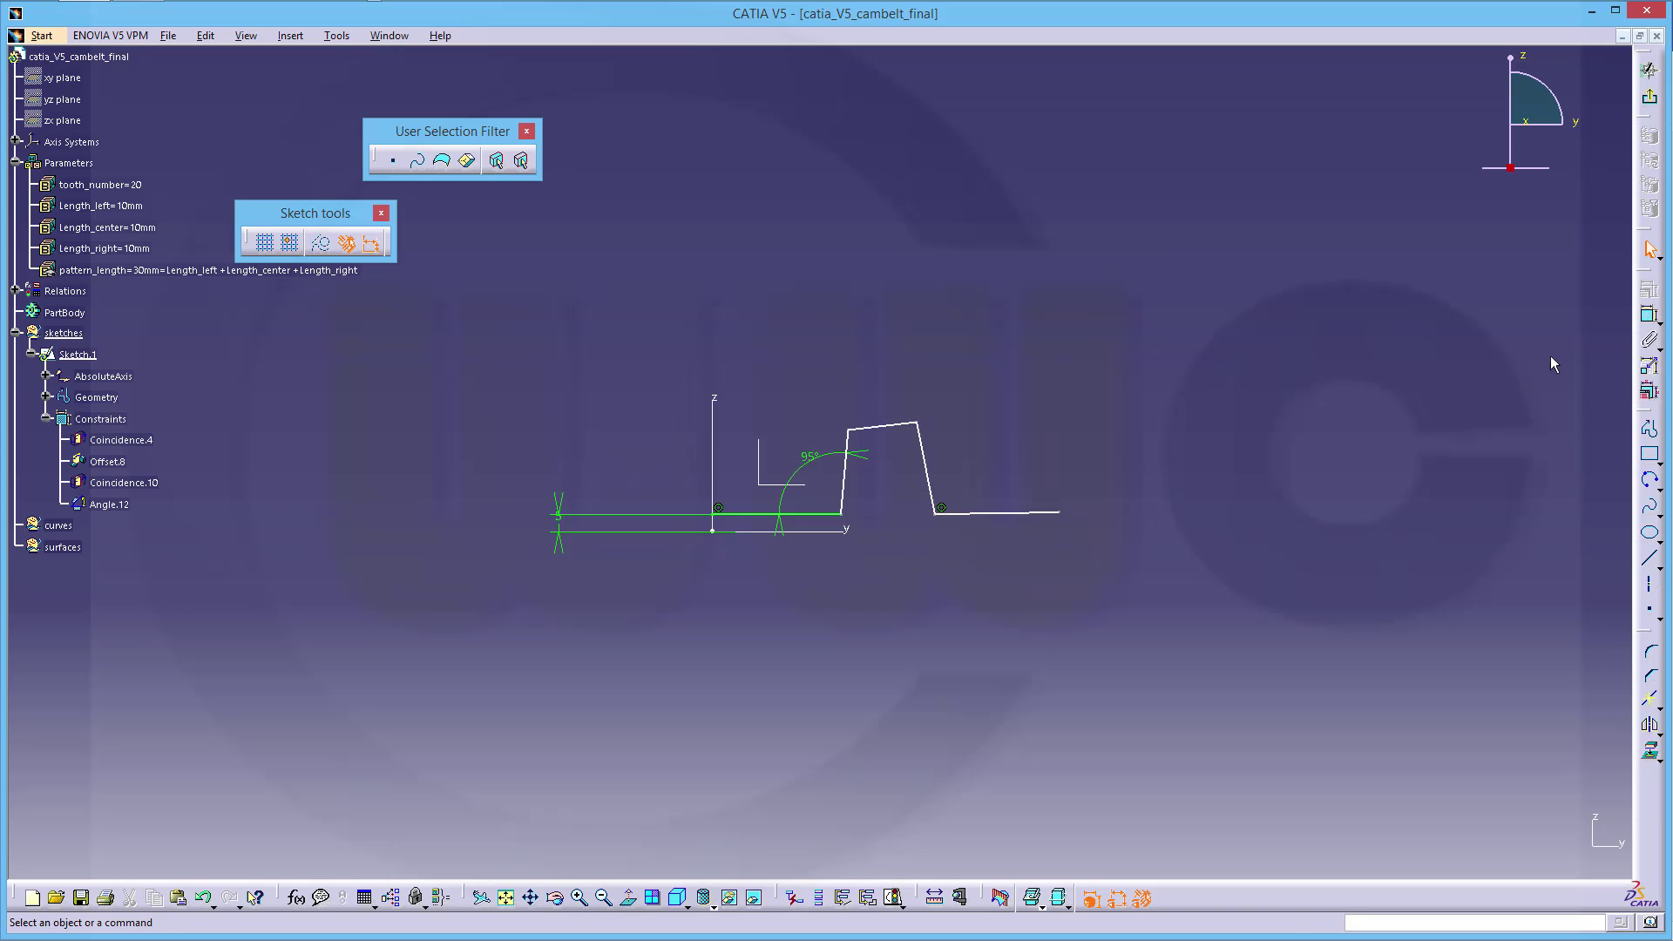
{"action": "left_click", "coordinate": [1649, 315]}
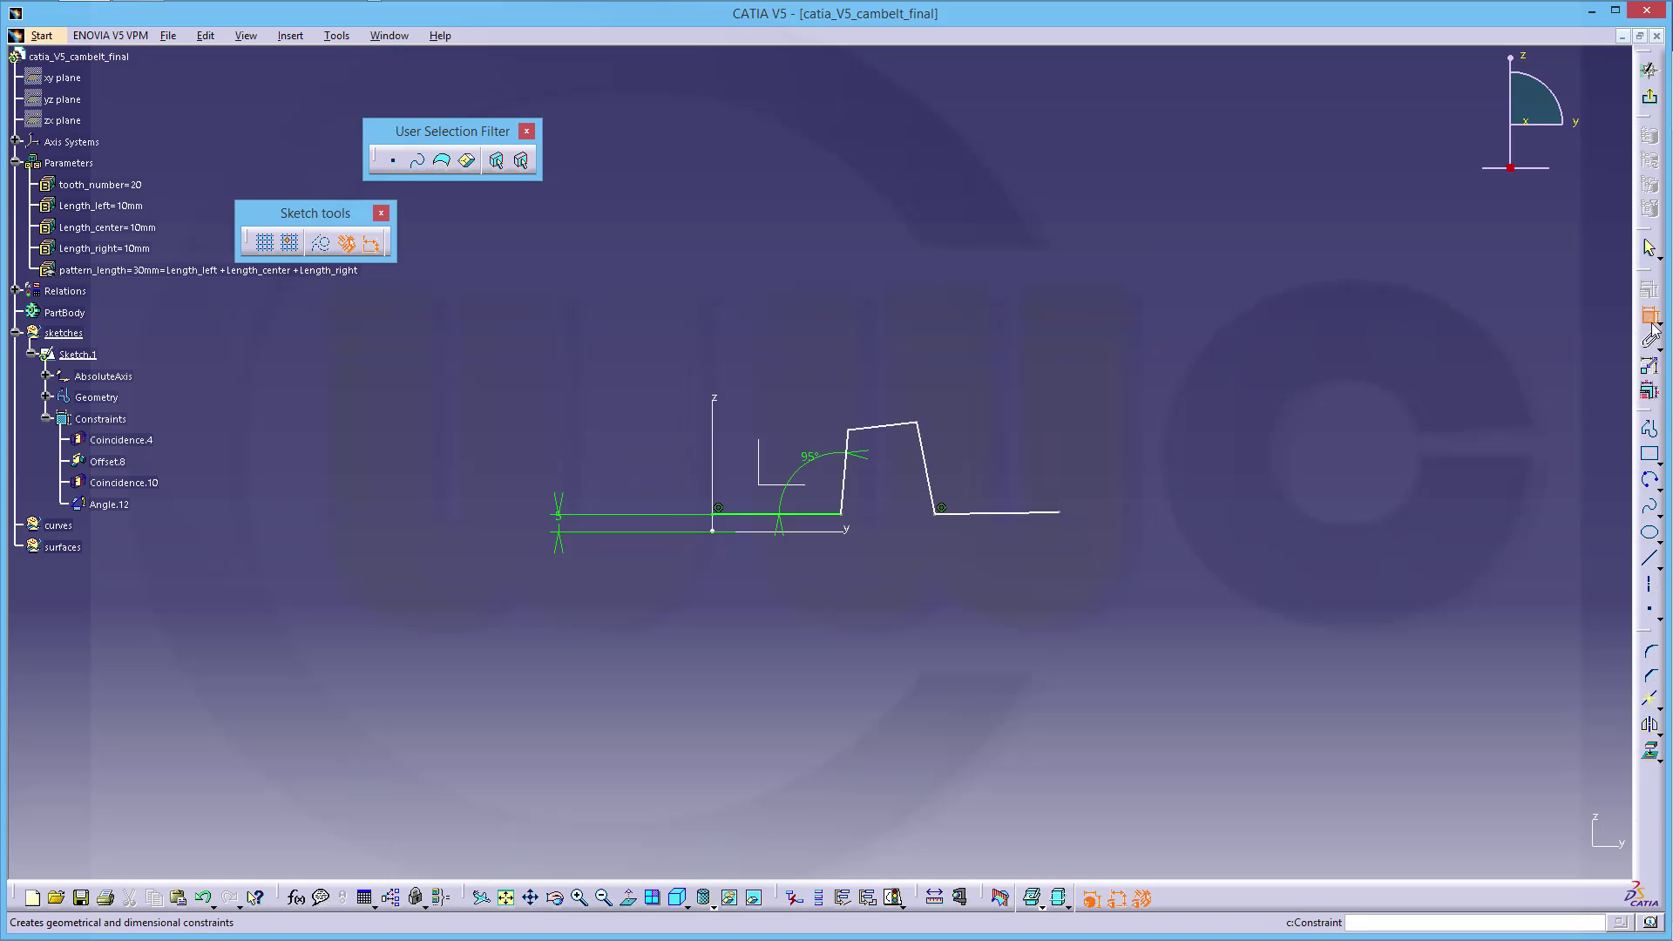
{"action": "left_click", "coordinate": [976, 514]}
{"action": "left_click", "coordinate": [925, 470]}
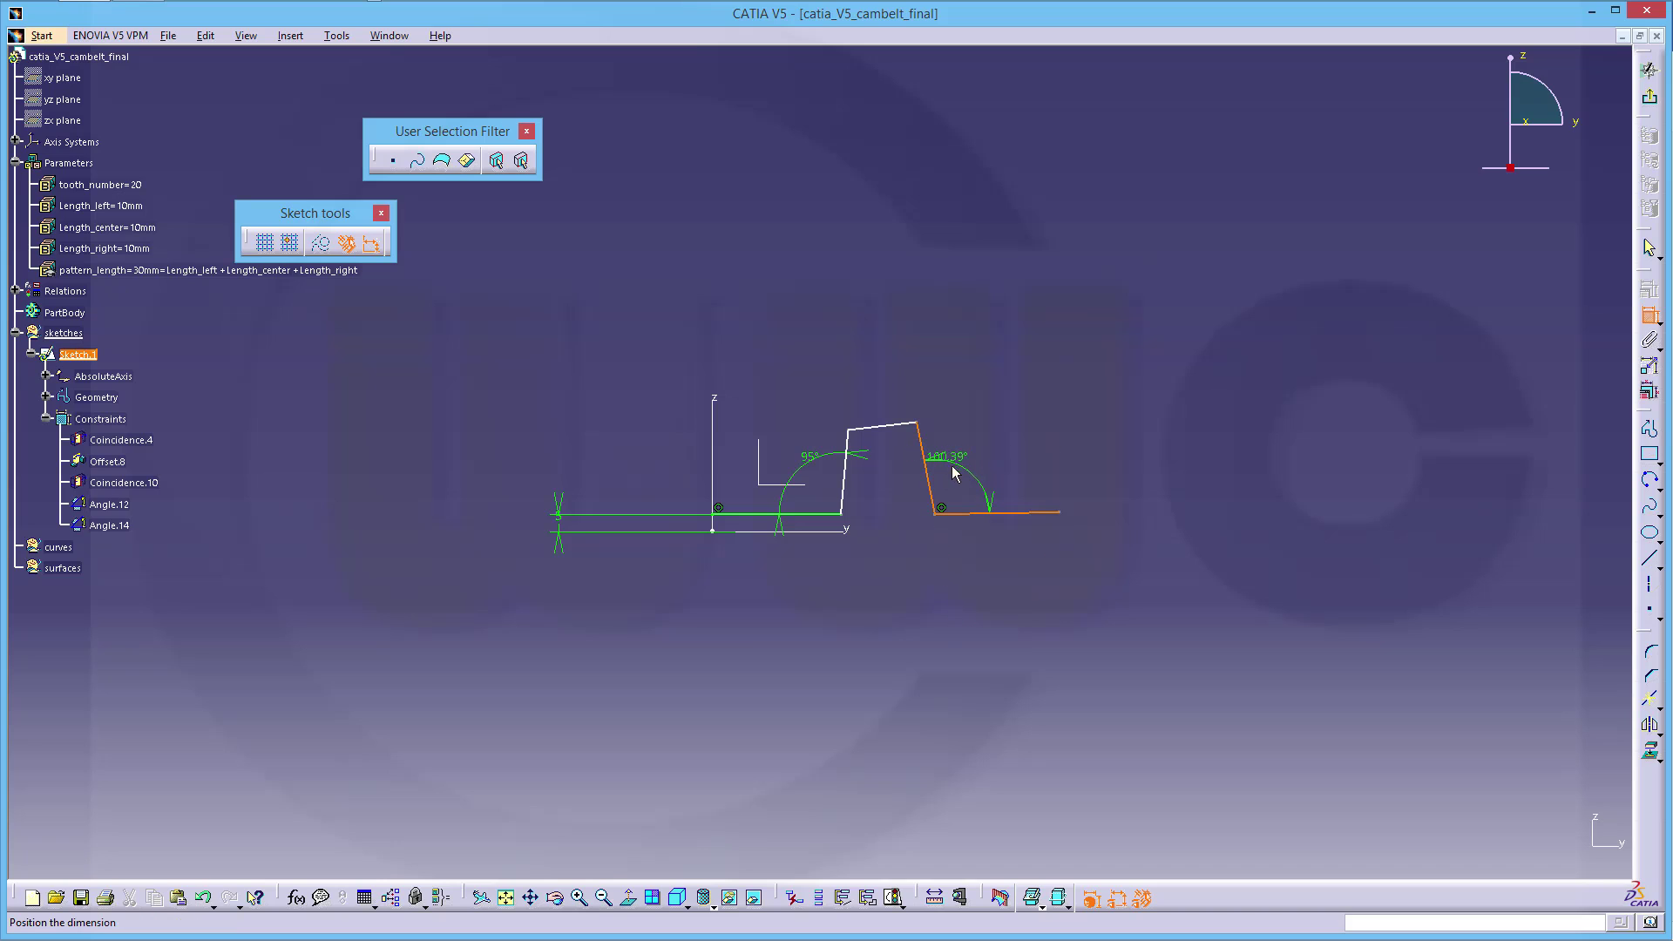
{"action": "left_click", "coordinate": [954, 473]}
{"action": "double_click", "coordinate": [956, 464]}
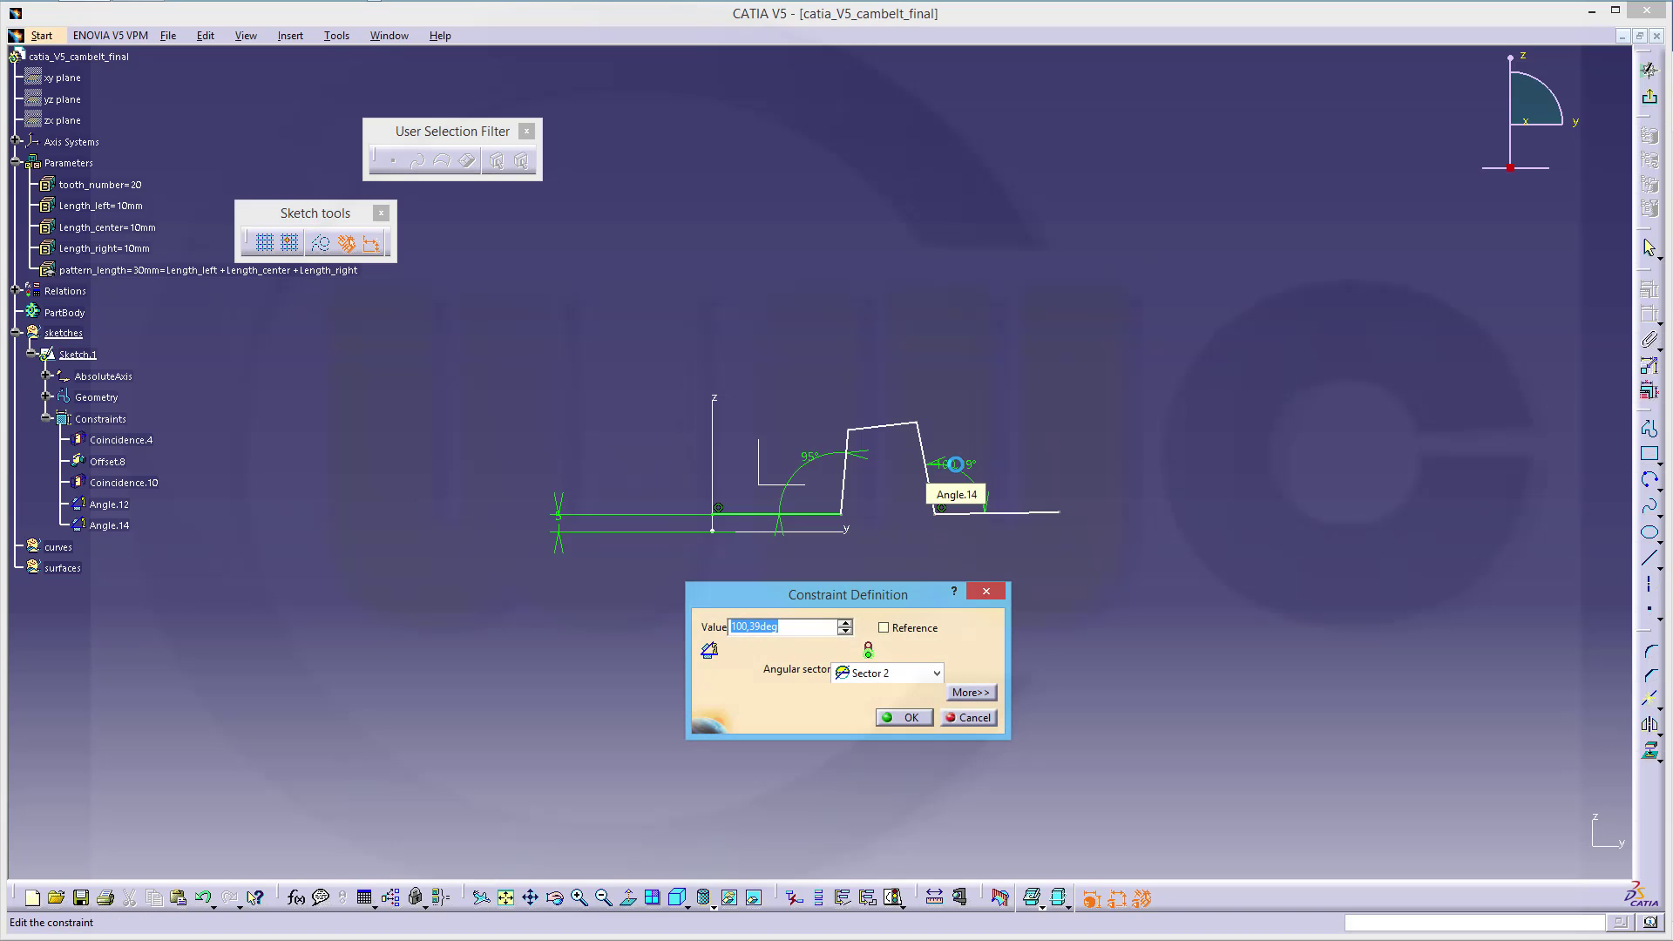
{"action": "type", "text": "95"}
{"action": "key", "text": "Return"}
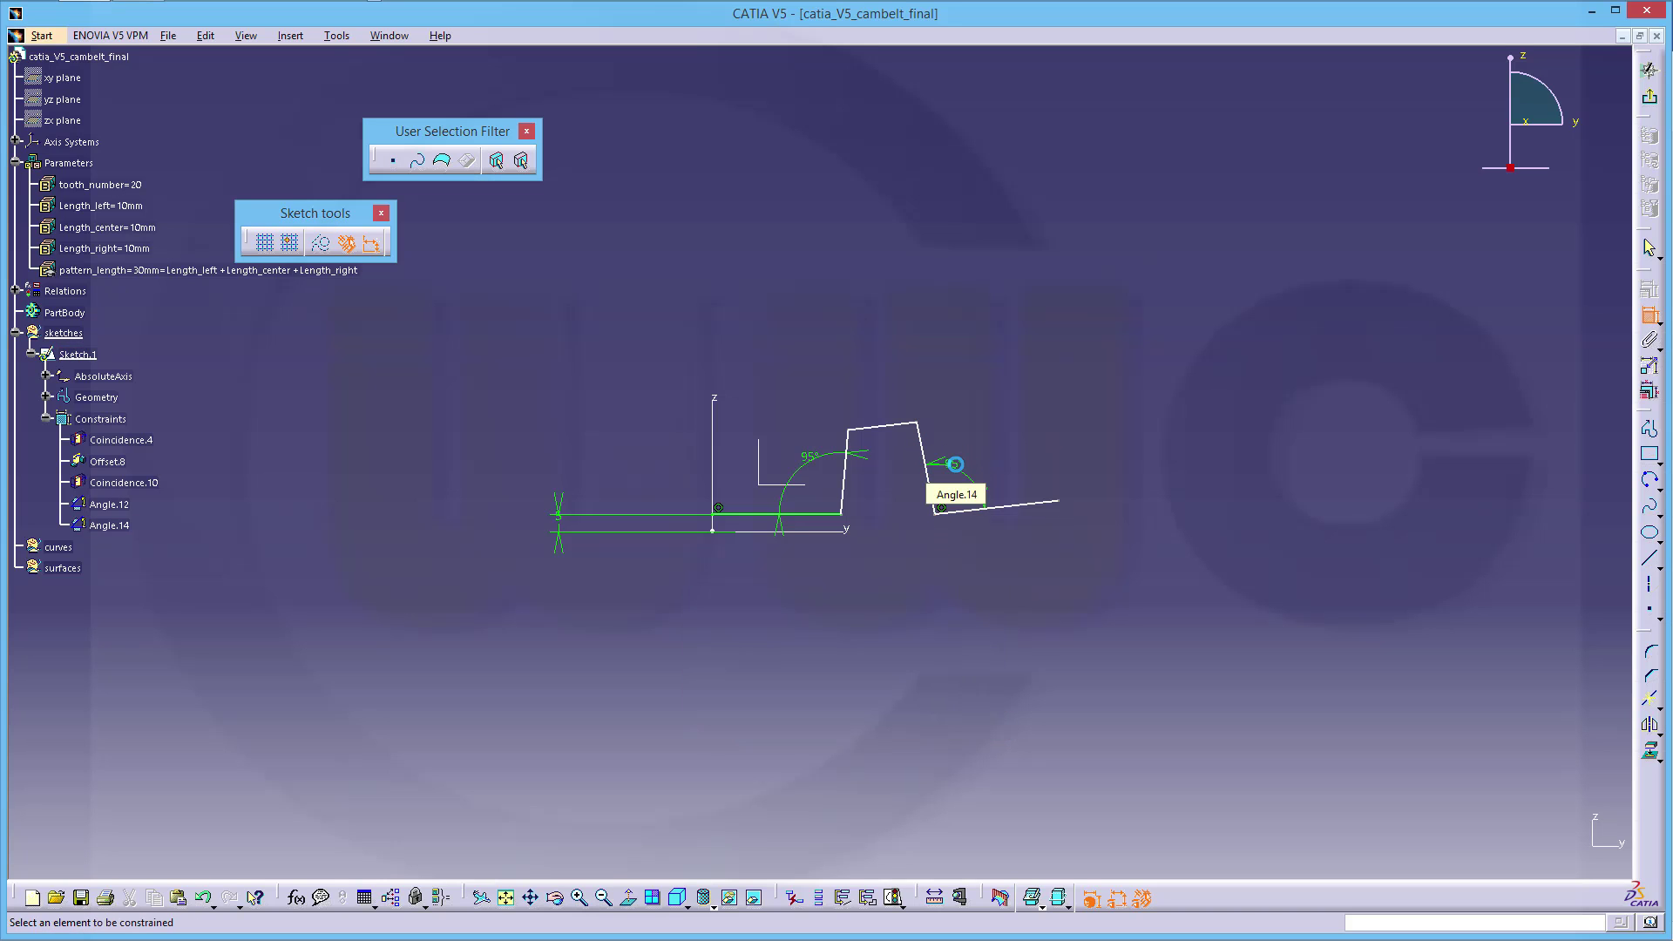
- Select the right and left base lines for a constraint between them
{"action": "left_click", "coordinate": [1041, 507]}
{"action": "left_click", "coordinate": [813, 514]}
{"action": "right_click", "coordinate": [998, 553]}
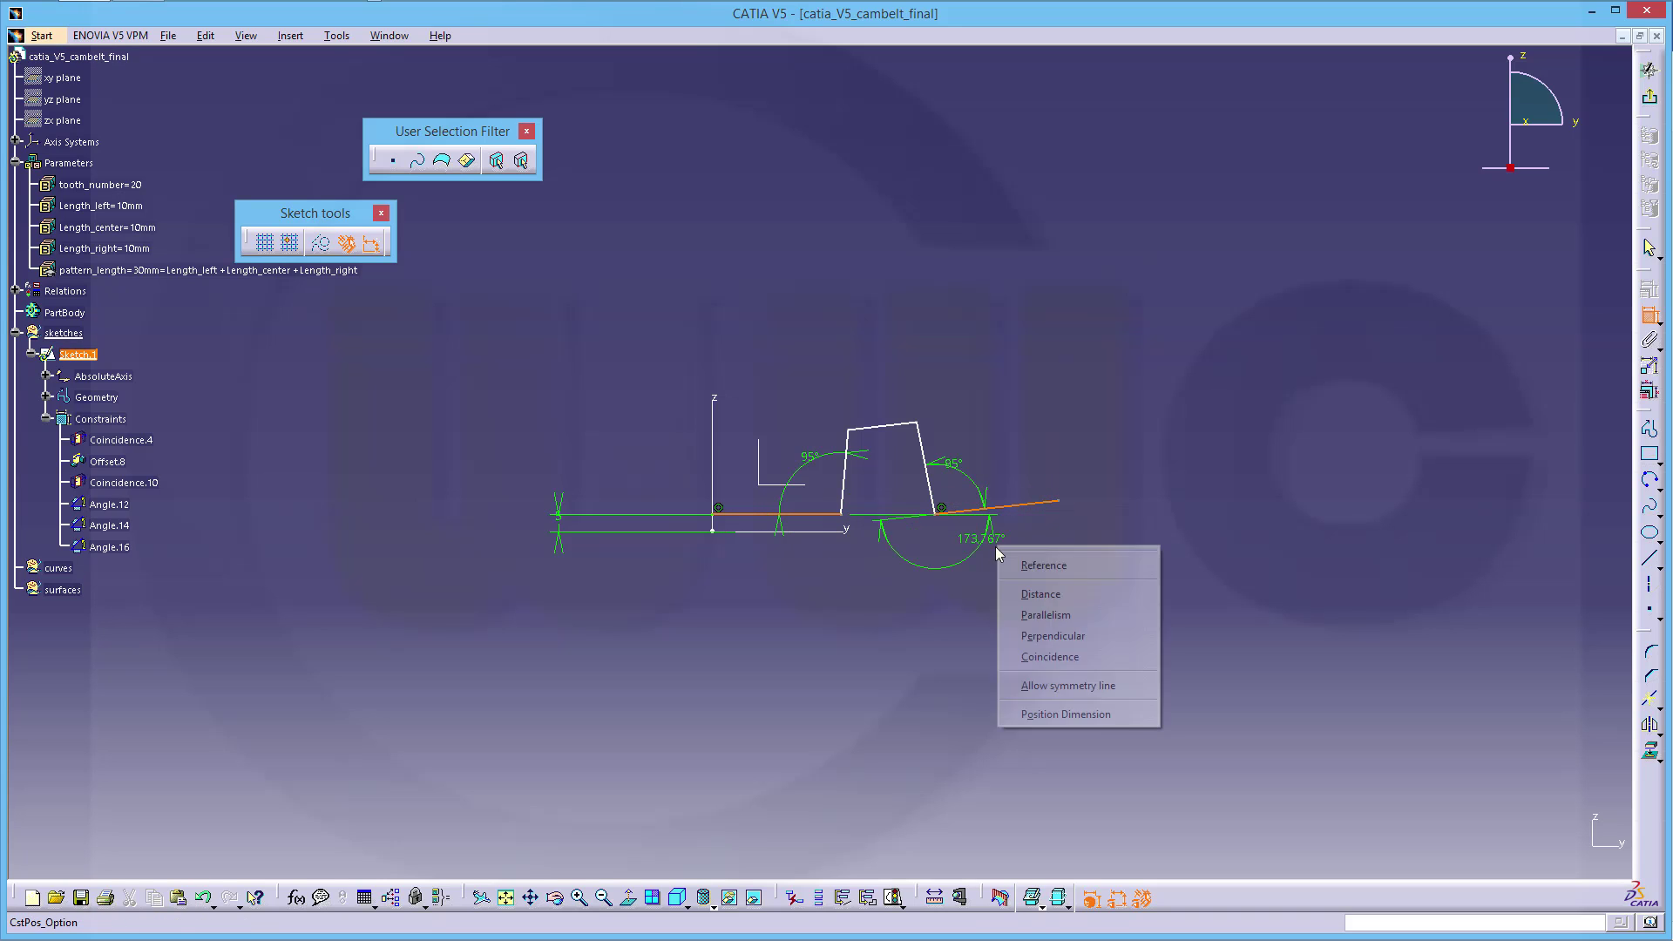
- Make the base lines coincident and fix the tooth height above the base line at 15mm
{"action": "left_click", "coordinate": [1050, 656]}
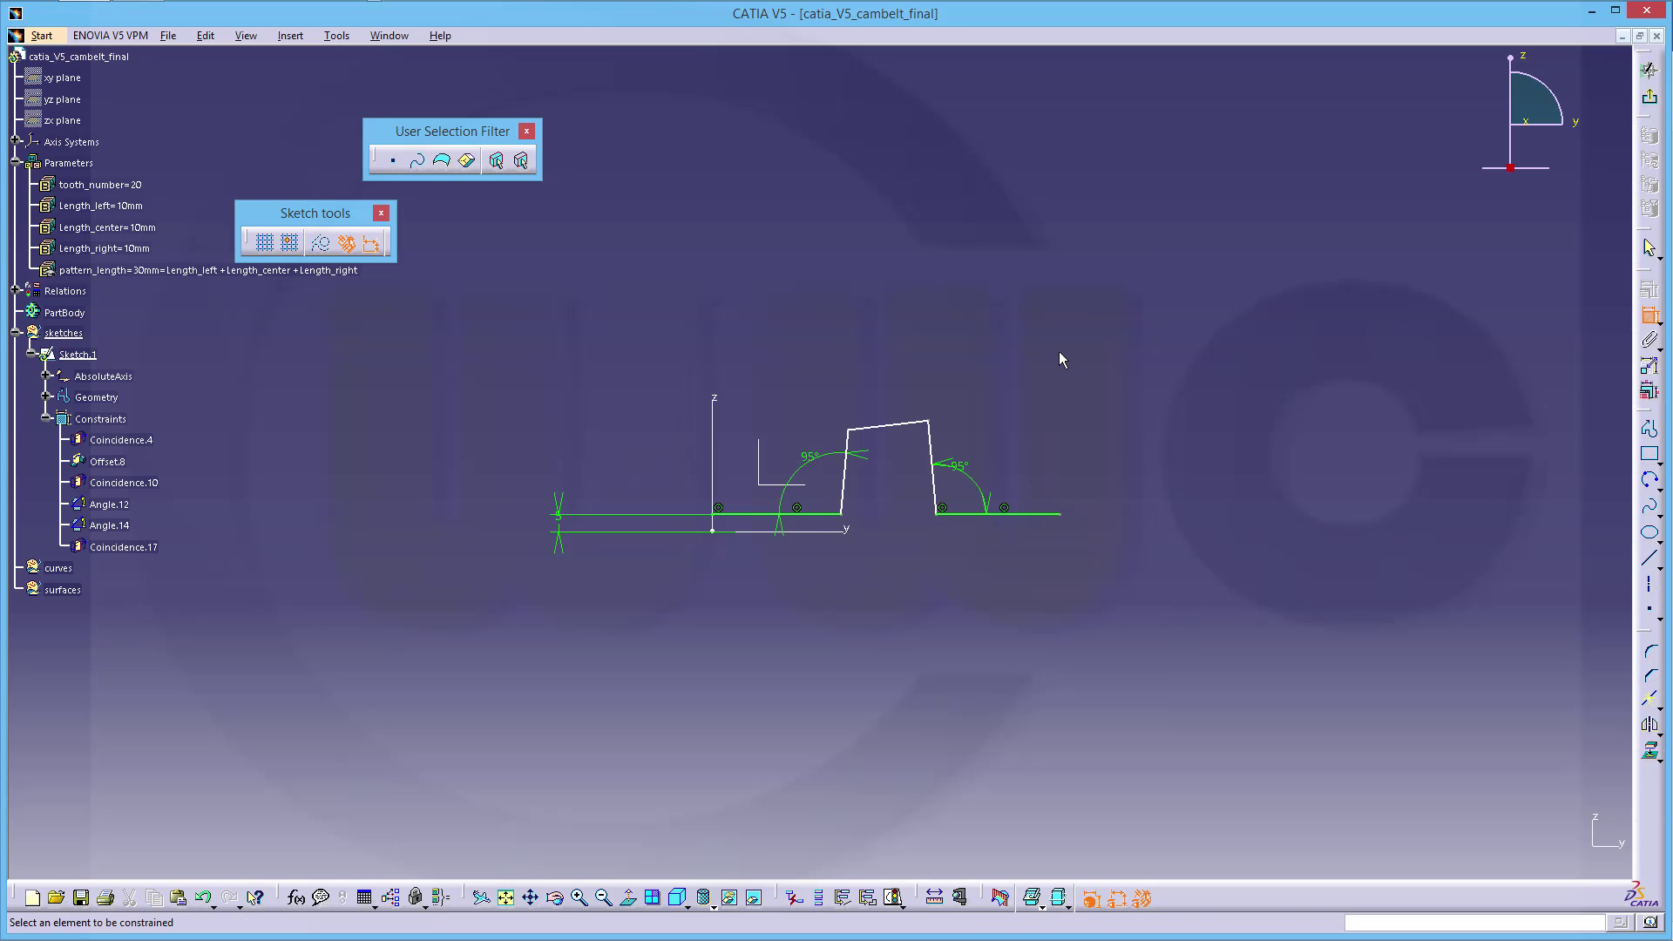
{"action": "left_click", "coordinate": [896, 424]}
{"action": "left_click", "coordinate": [815, 514]}
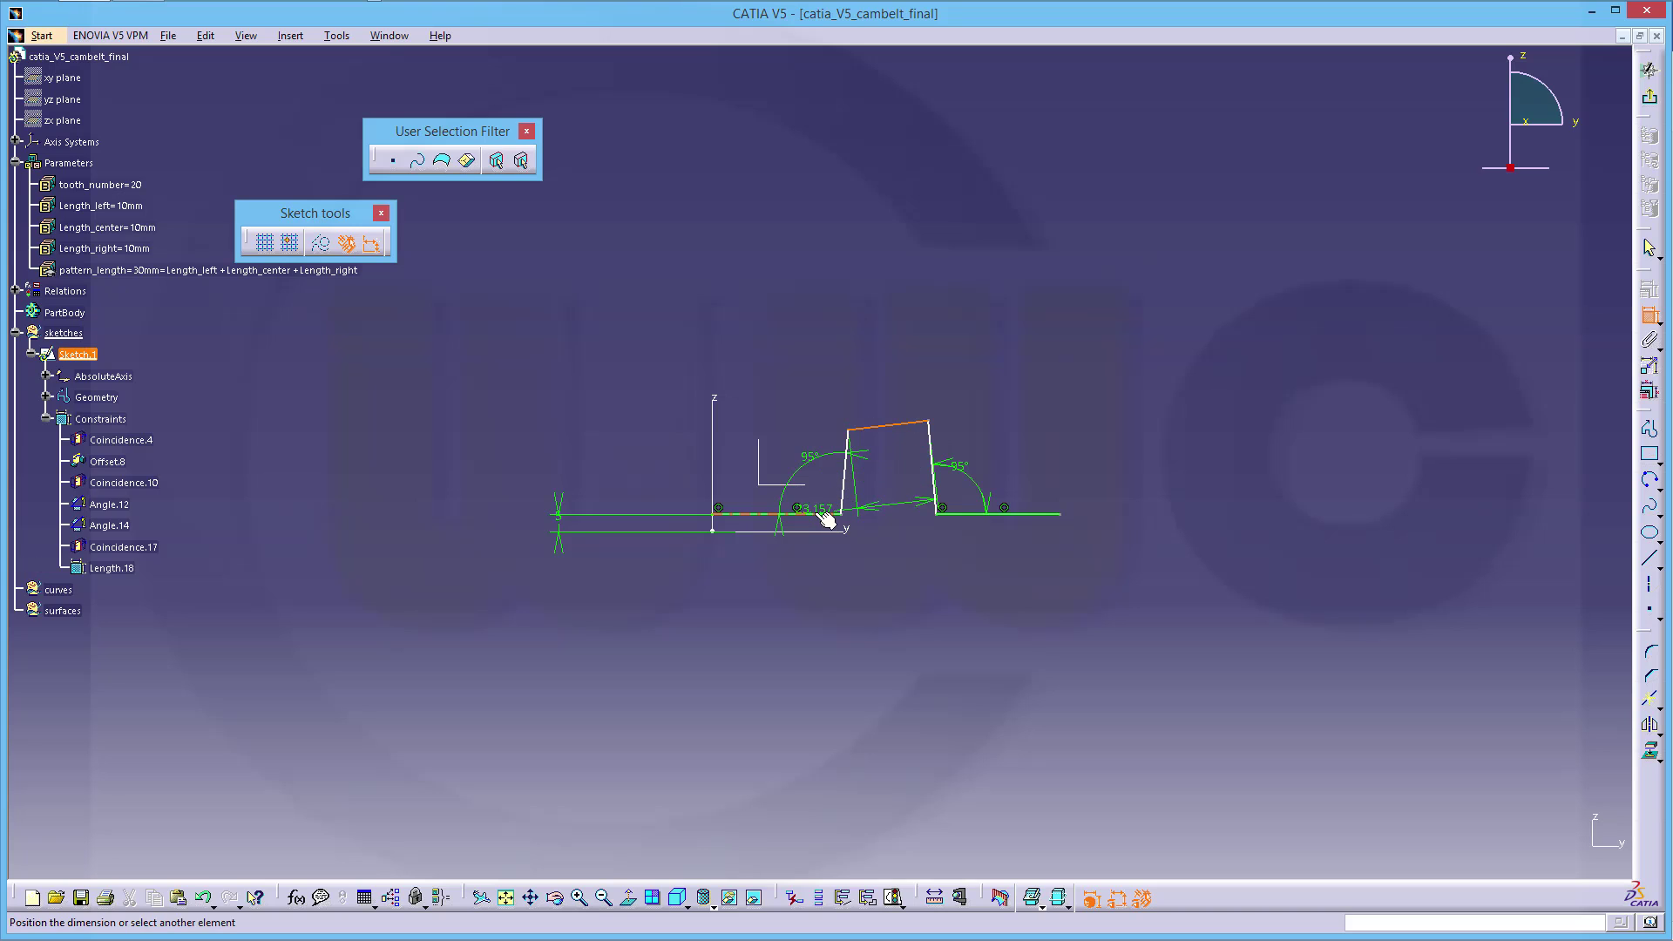
{"action": "right_click", "coordinate": [624, 449]}
{"action": "left_click", "coordinate": [692, 497]}
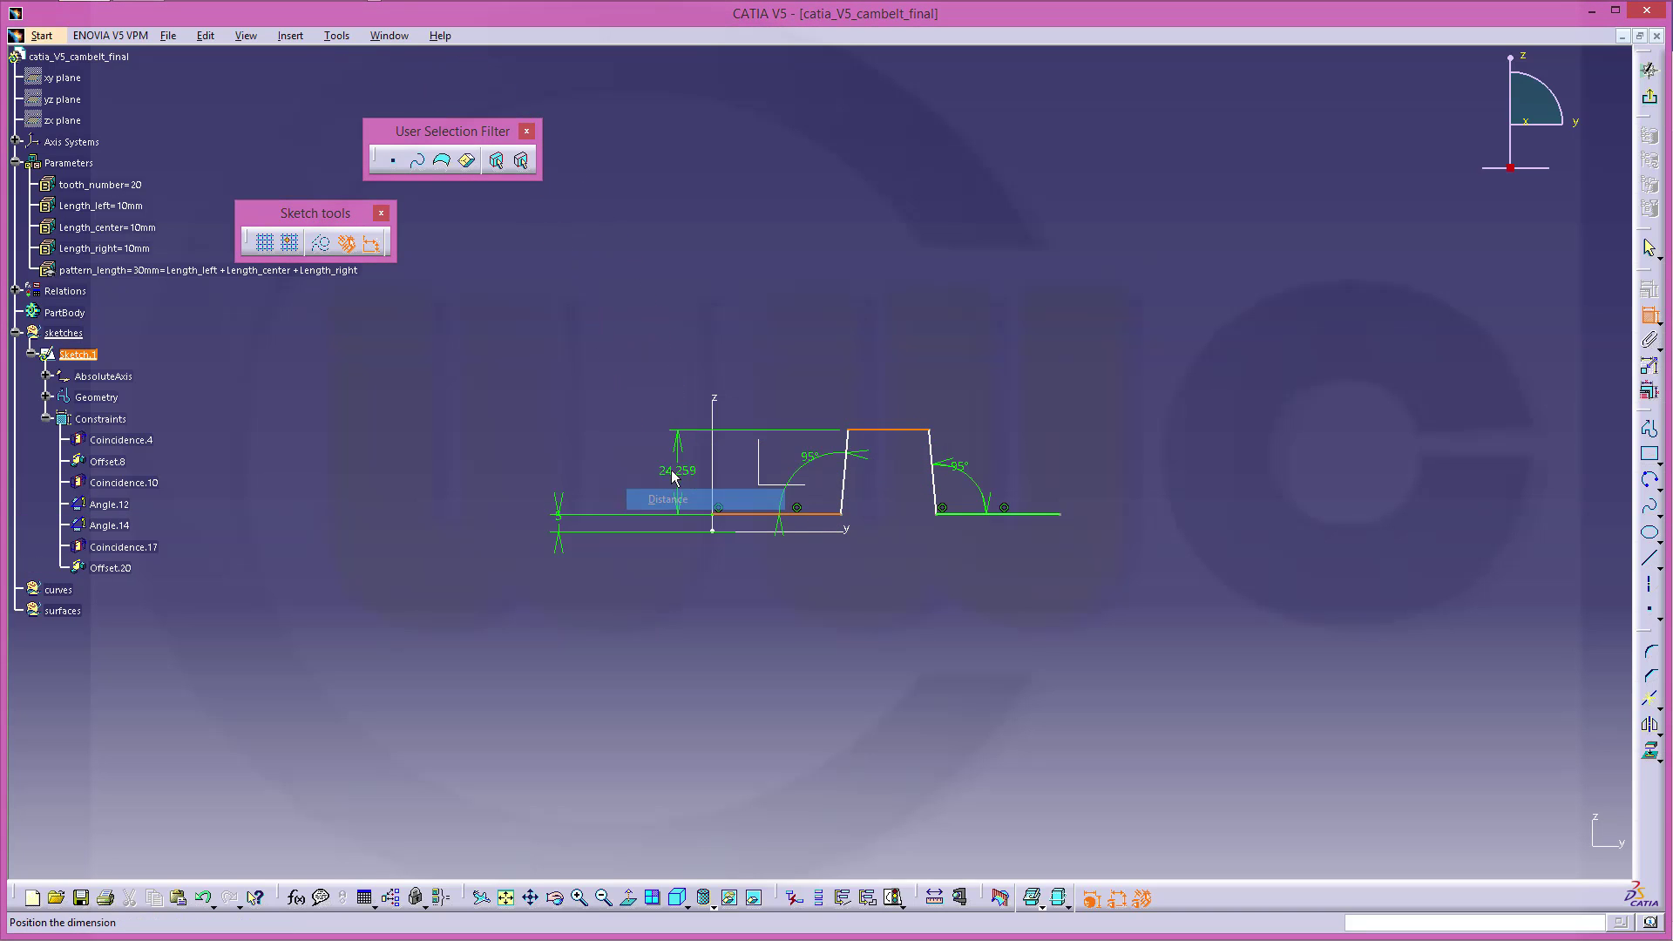
{"action": "left_click", "coordinate": [649, 485]}
{"action": "double_click", "coordinate": [649, 471]}
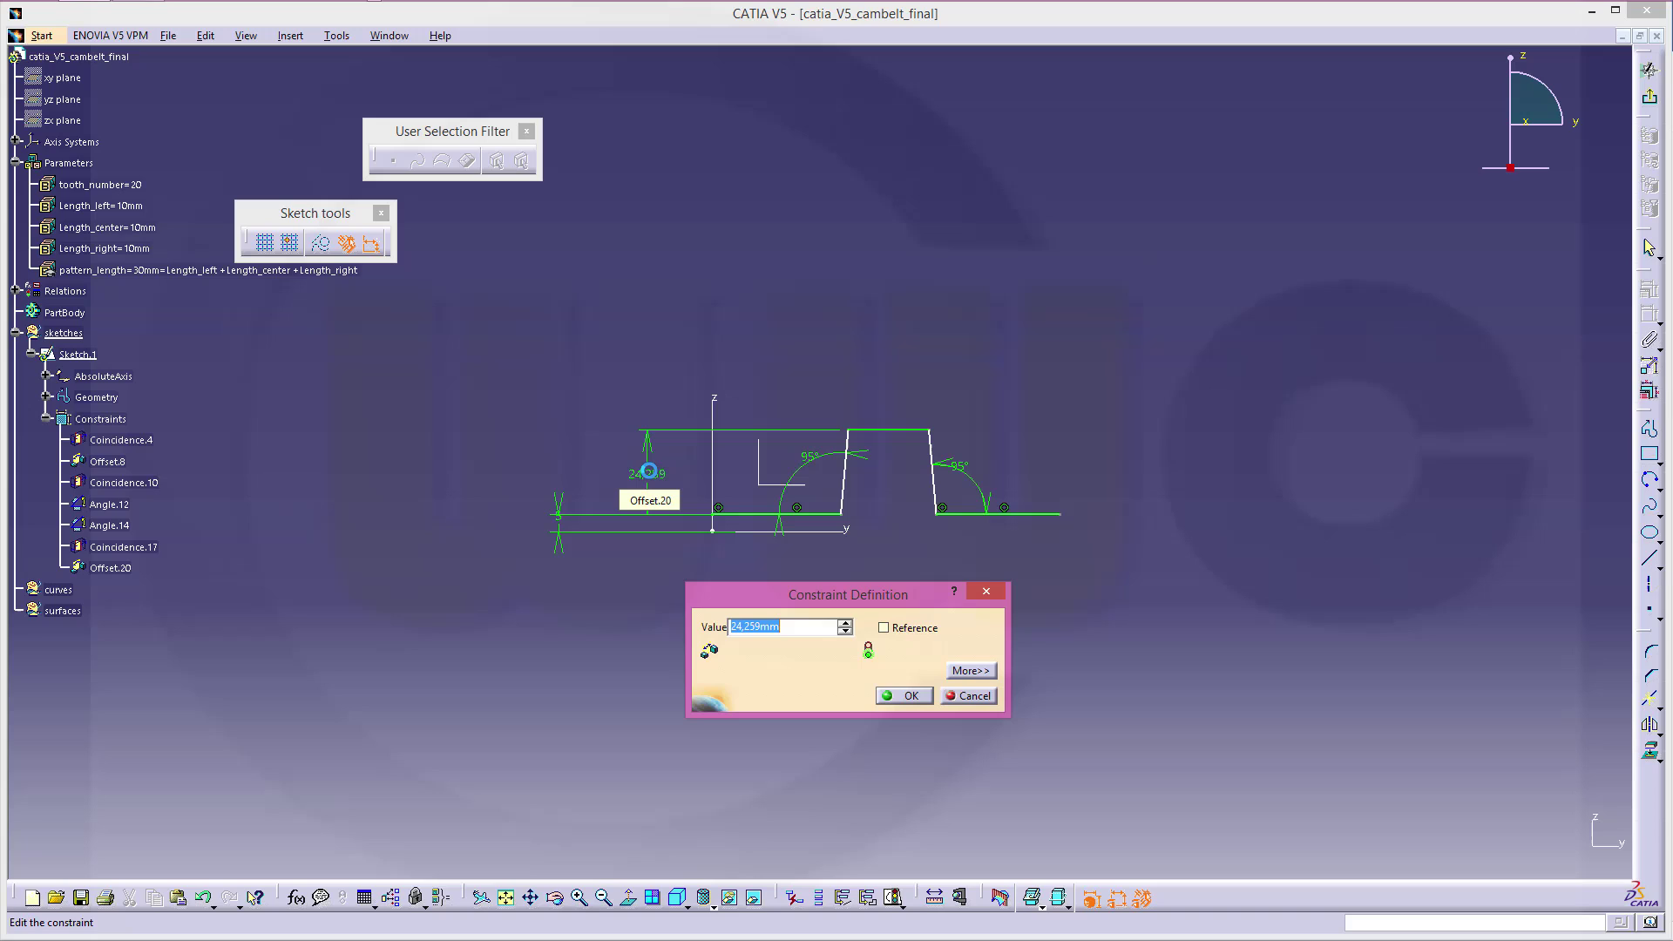
{"action": "type", "text": "10"}
{"action": "key", "text": "Return"}
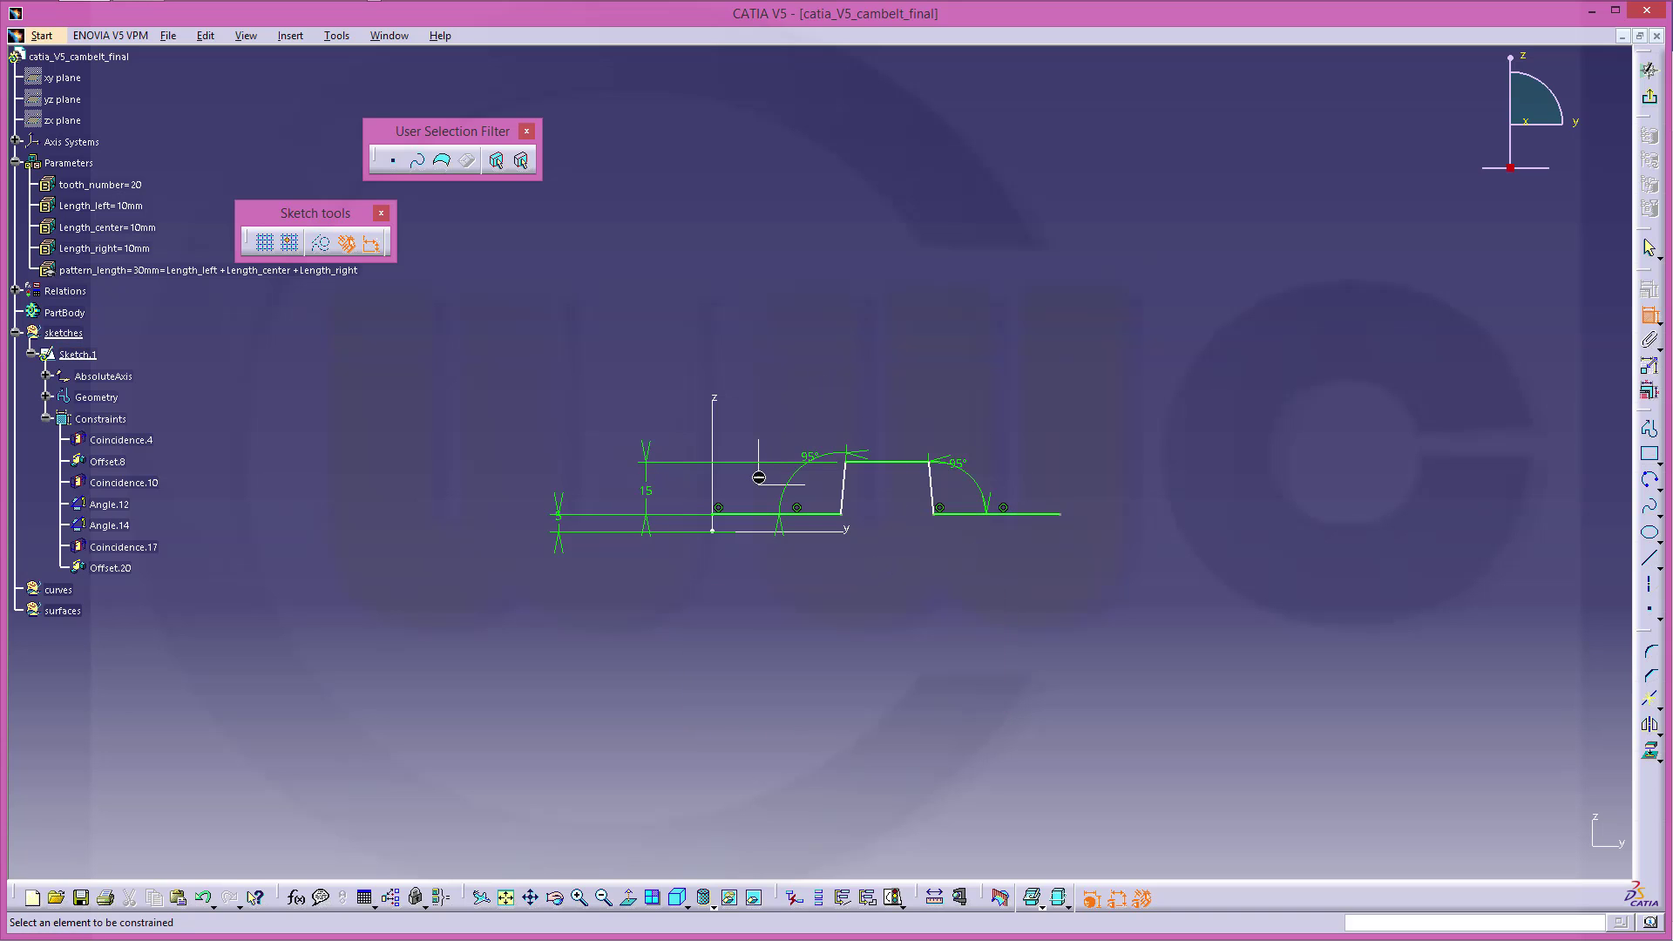
- Try an offset dimension to the tooth's left flank, then cancel it
{"action": "left_click", "coordinate": [721, 514]}
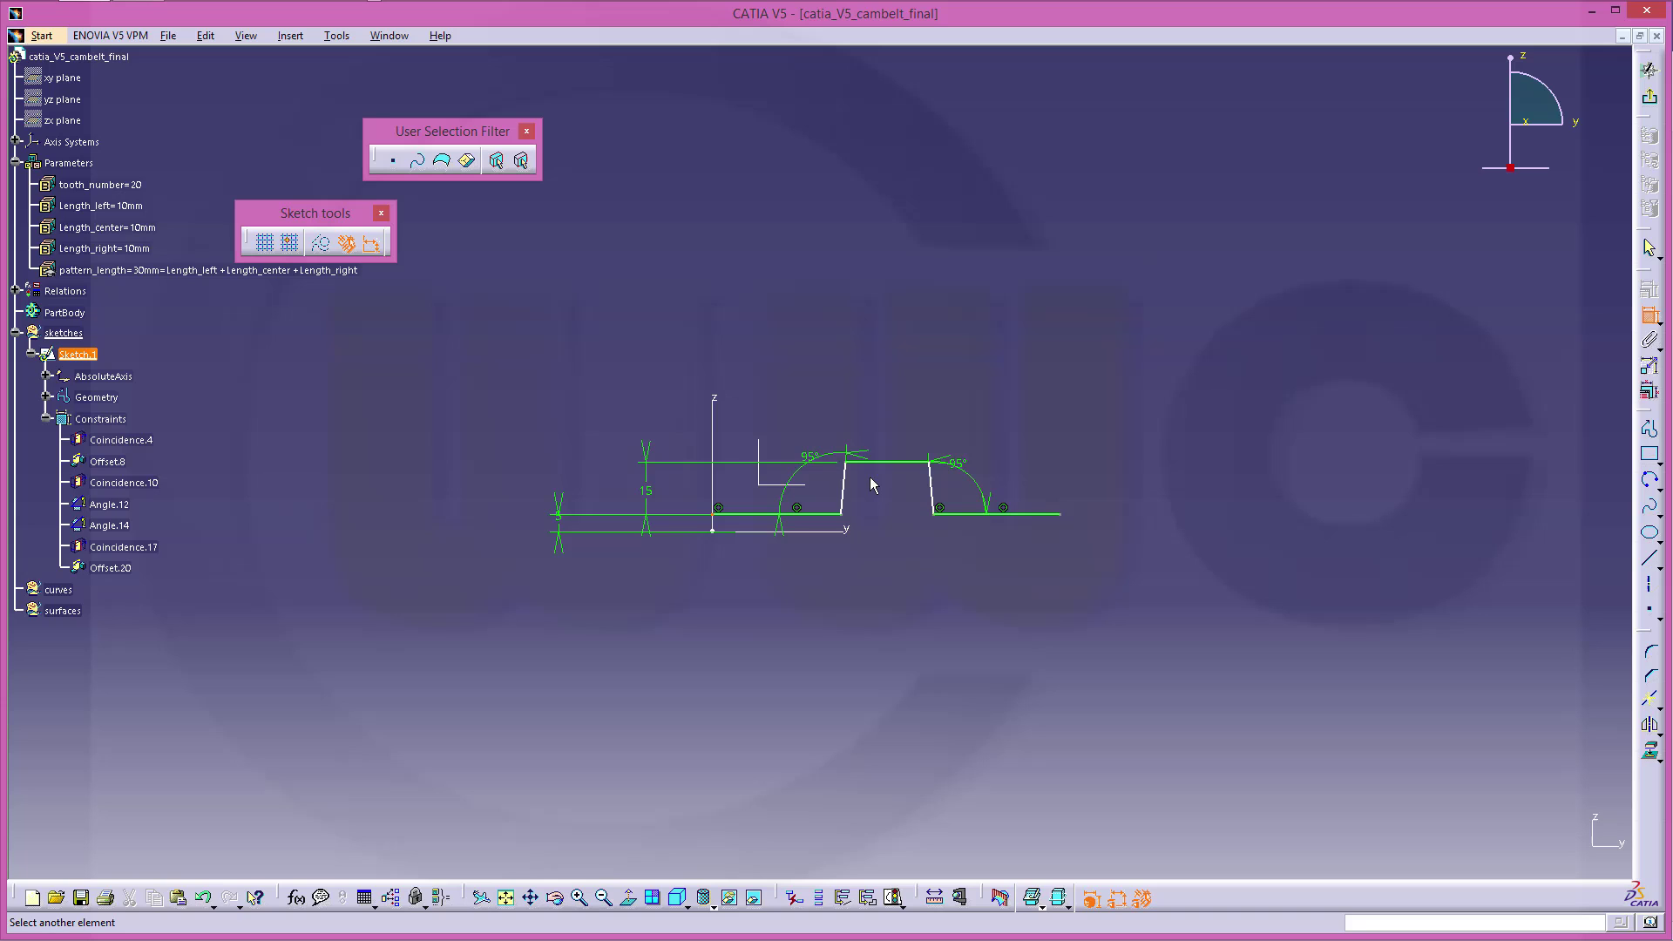
{"action": "left_click", "coordinate": [844, 475]}
{"action": "right_click", "coordinate": [805, 291]}
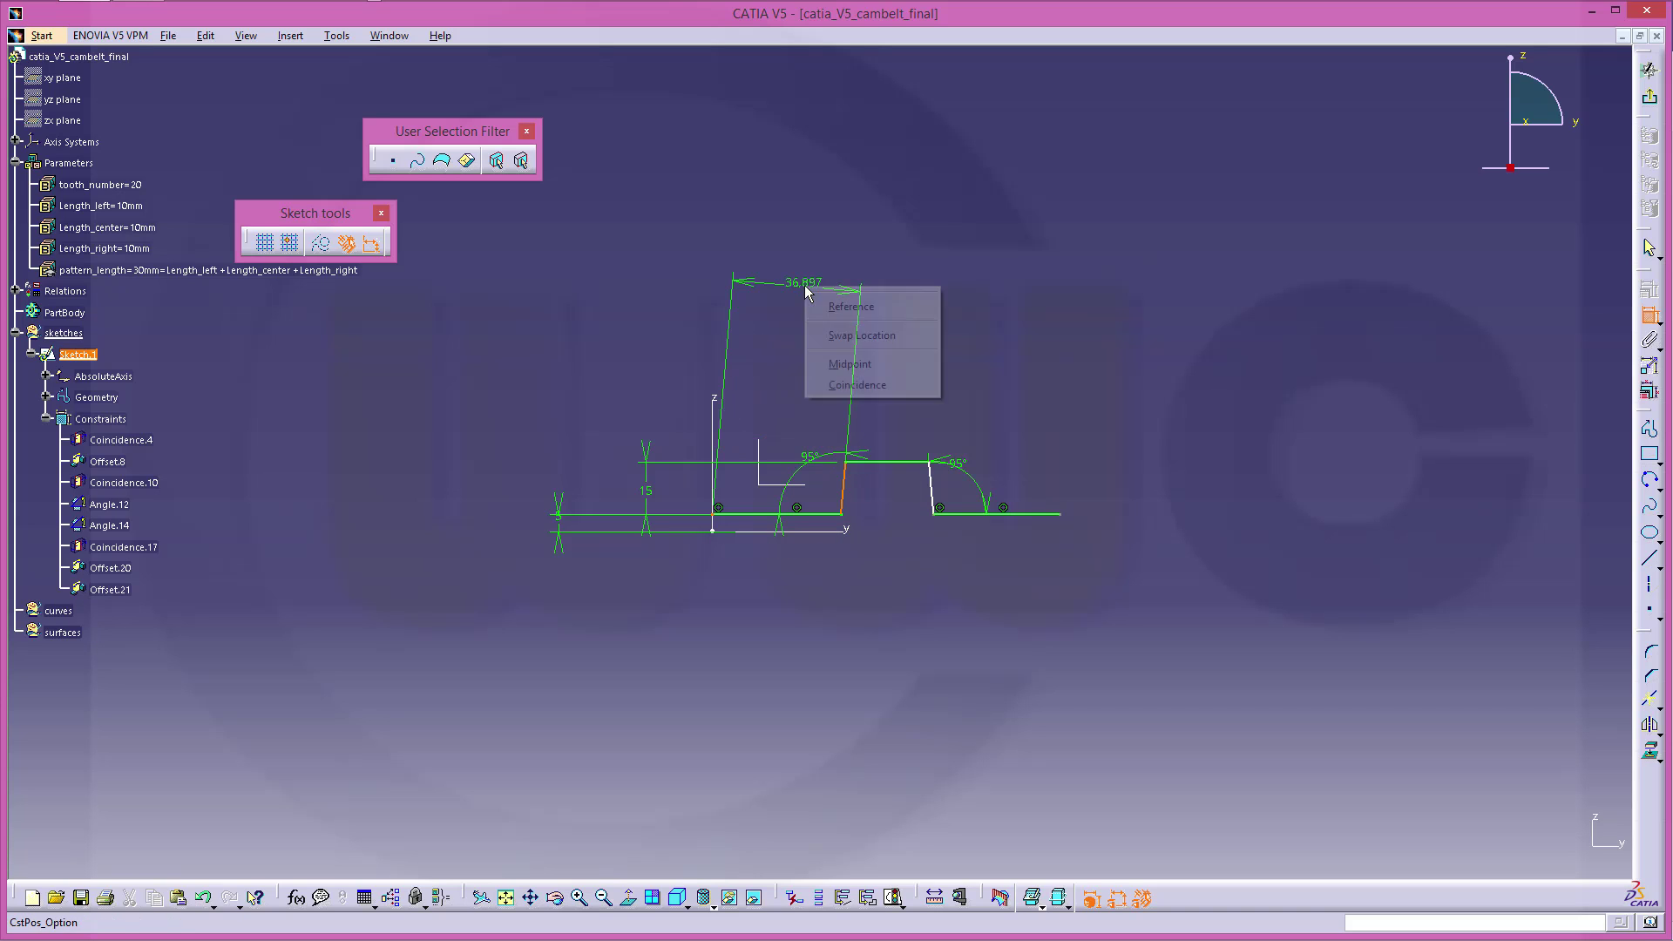
{"action": "left_click", "coordinate": [859, 336]}
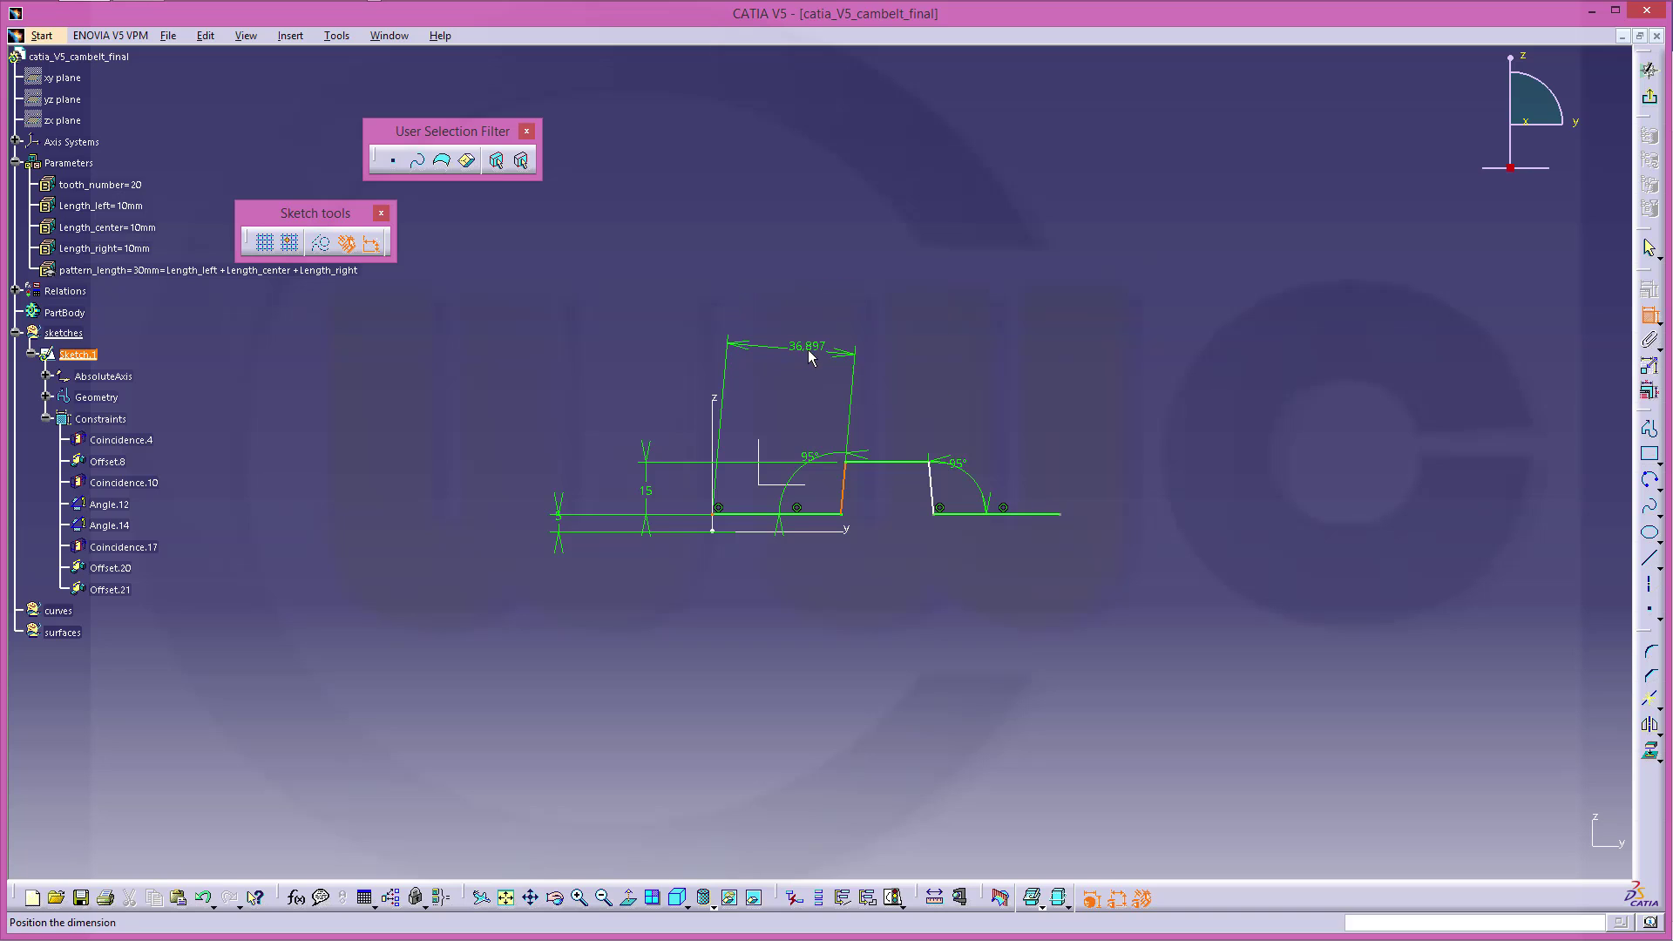
{"action": "right_click", "coordinate": [803, 349]}
{"action": "left_click", "coordinate": [827, 334]}
{"action": "key", "text": "Escape"}
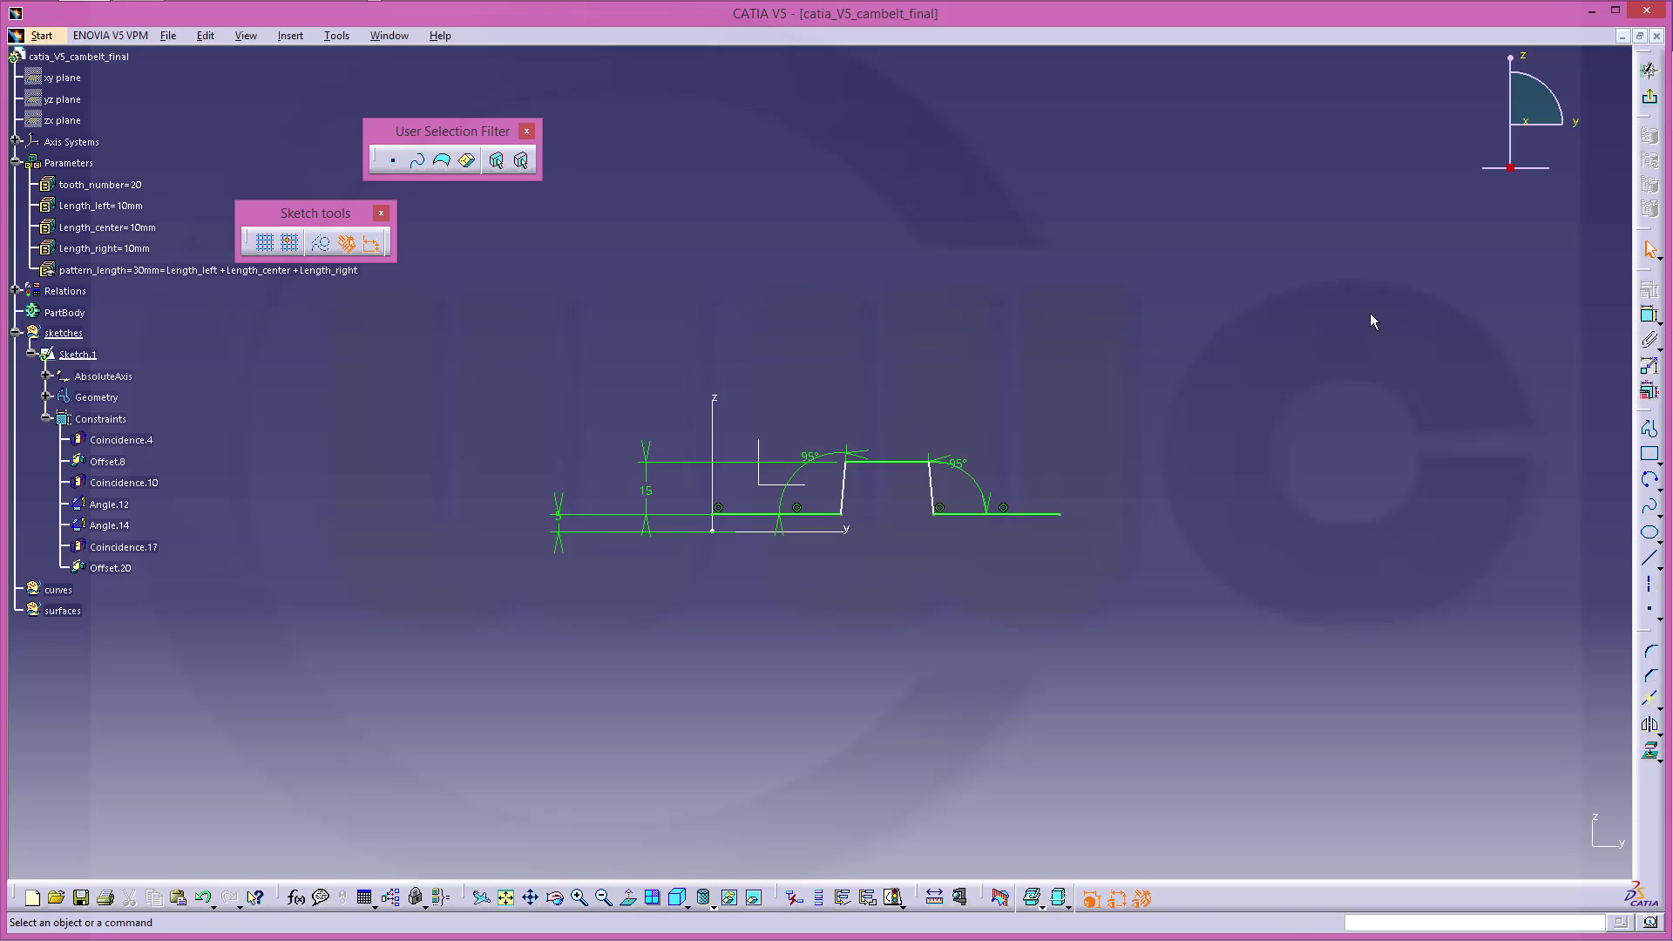
- Begin a horizontal dimension from the tooth's top-left corner to the sketch origin
{"action": "left_click", "coordinate": [1650, 315]}
{"action": "left_click", "coordinate": [851, 466]}
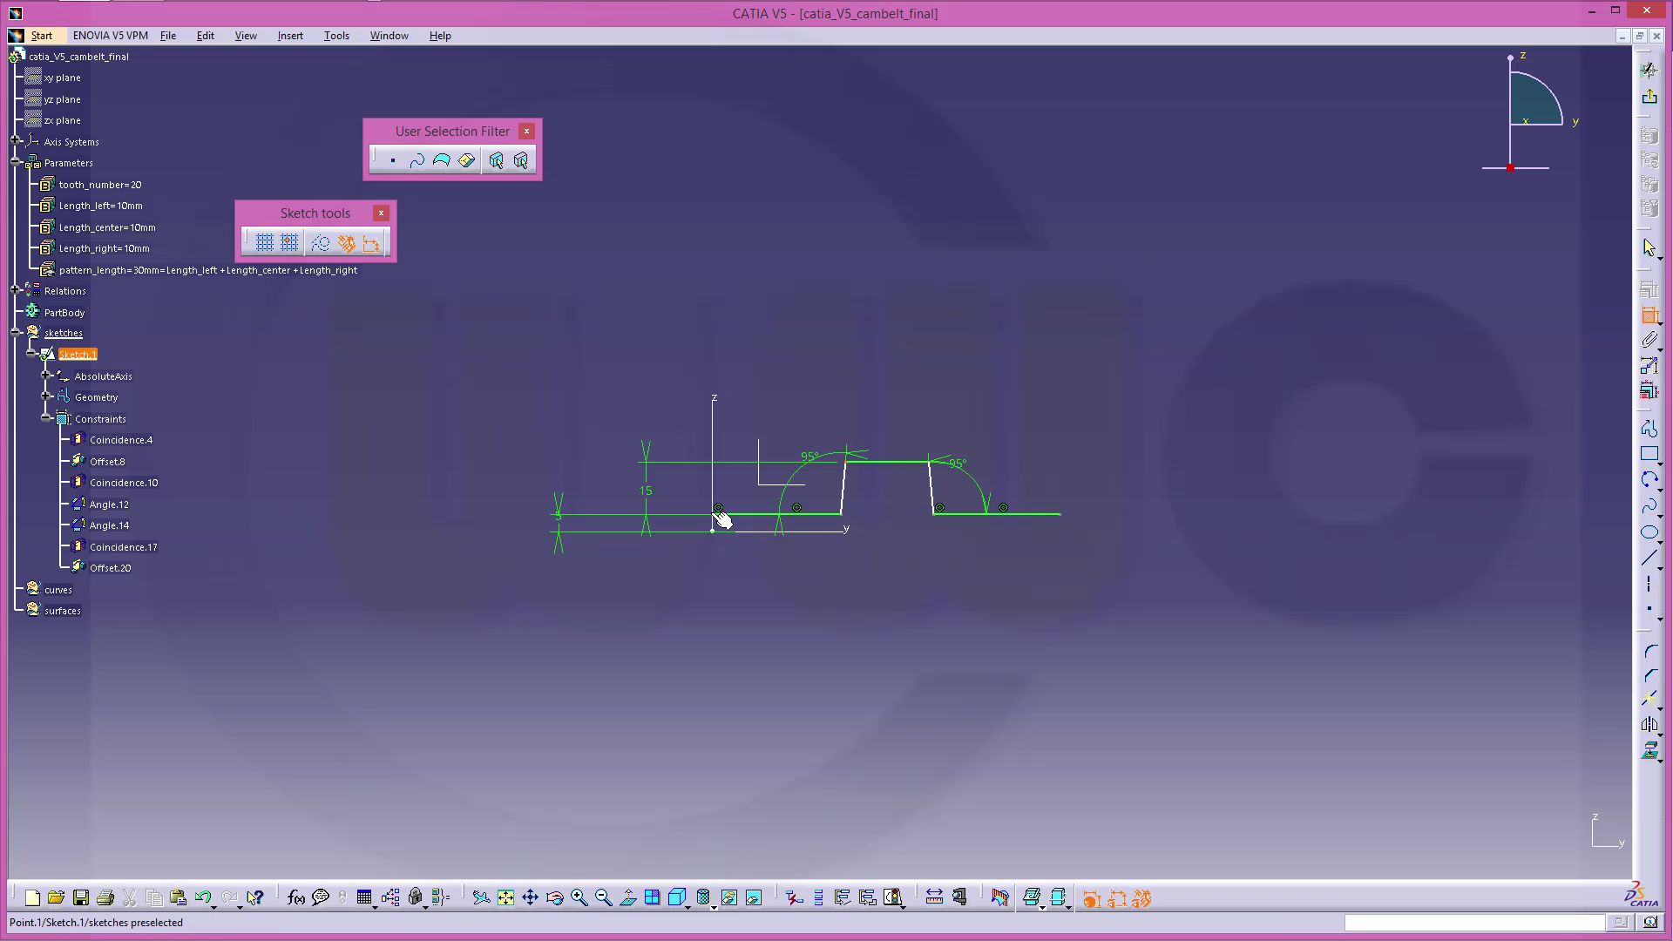
{"action": "left_click", "coordinate": [713, 514]}
- Add a horizontal distance dimension on the tooth's left side and link it to Length_left
{"action": "right_click", "coordinate": [770, 307]}
{"action": "left_click", "coordinate": [814, 353]}
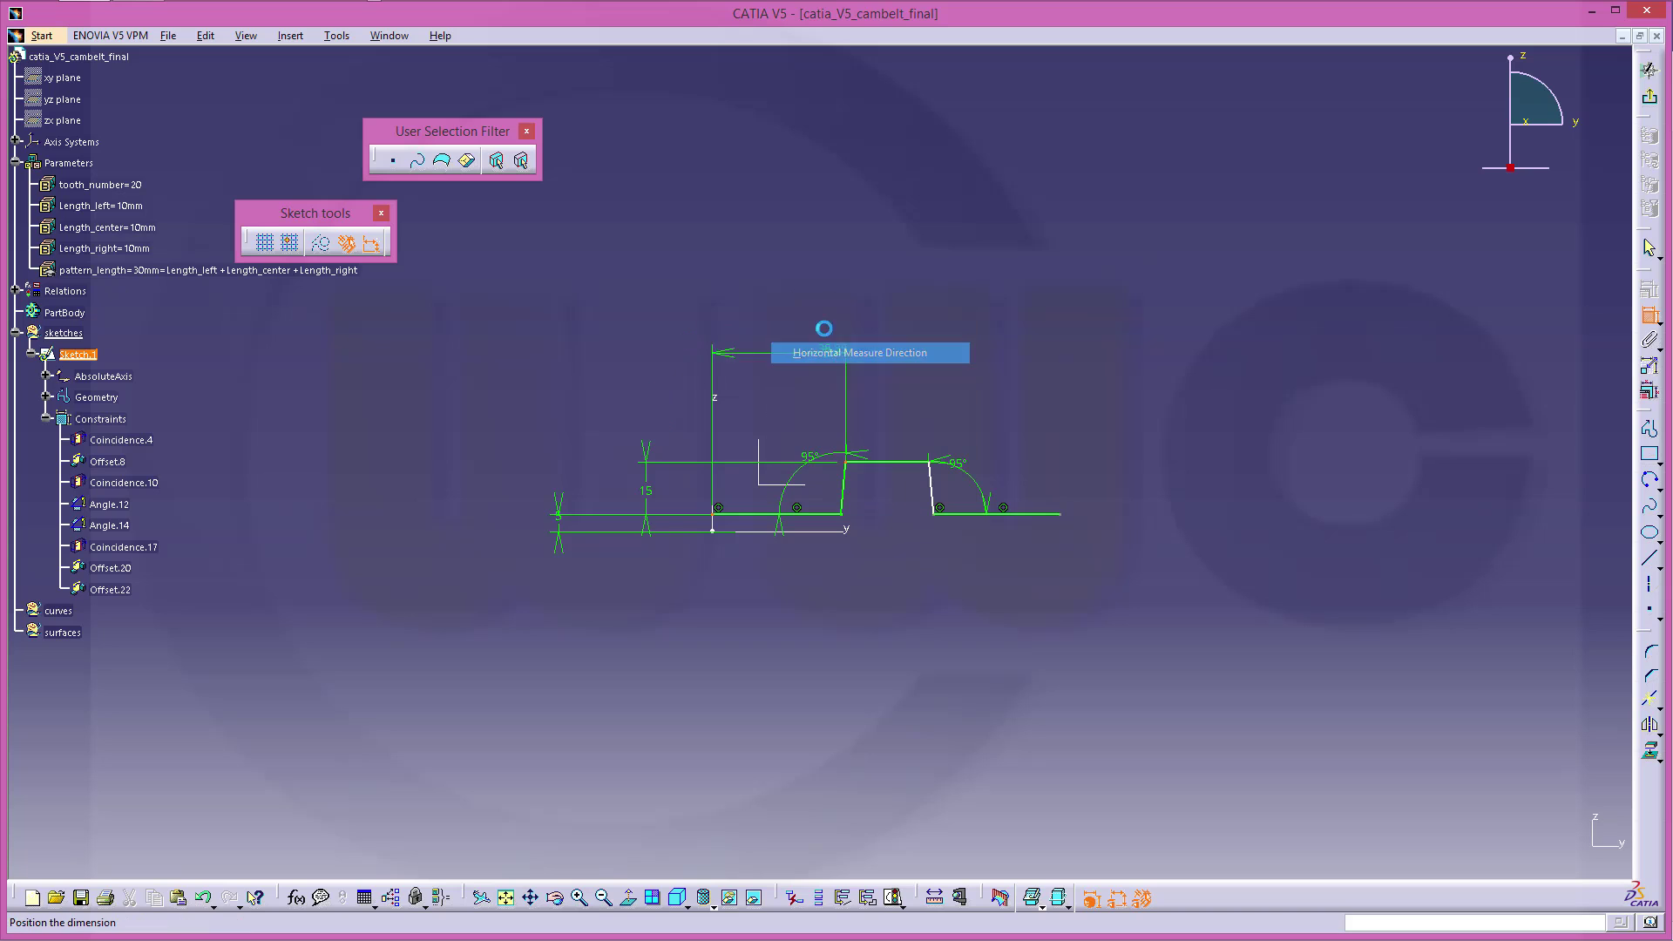
{"action": "left_click", "coordinate": [815, 305]}
{"action": "double_click", "coordinate": [815, 305]}
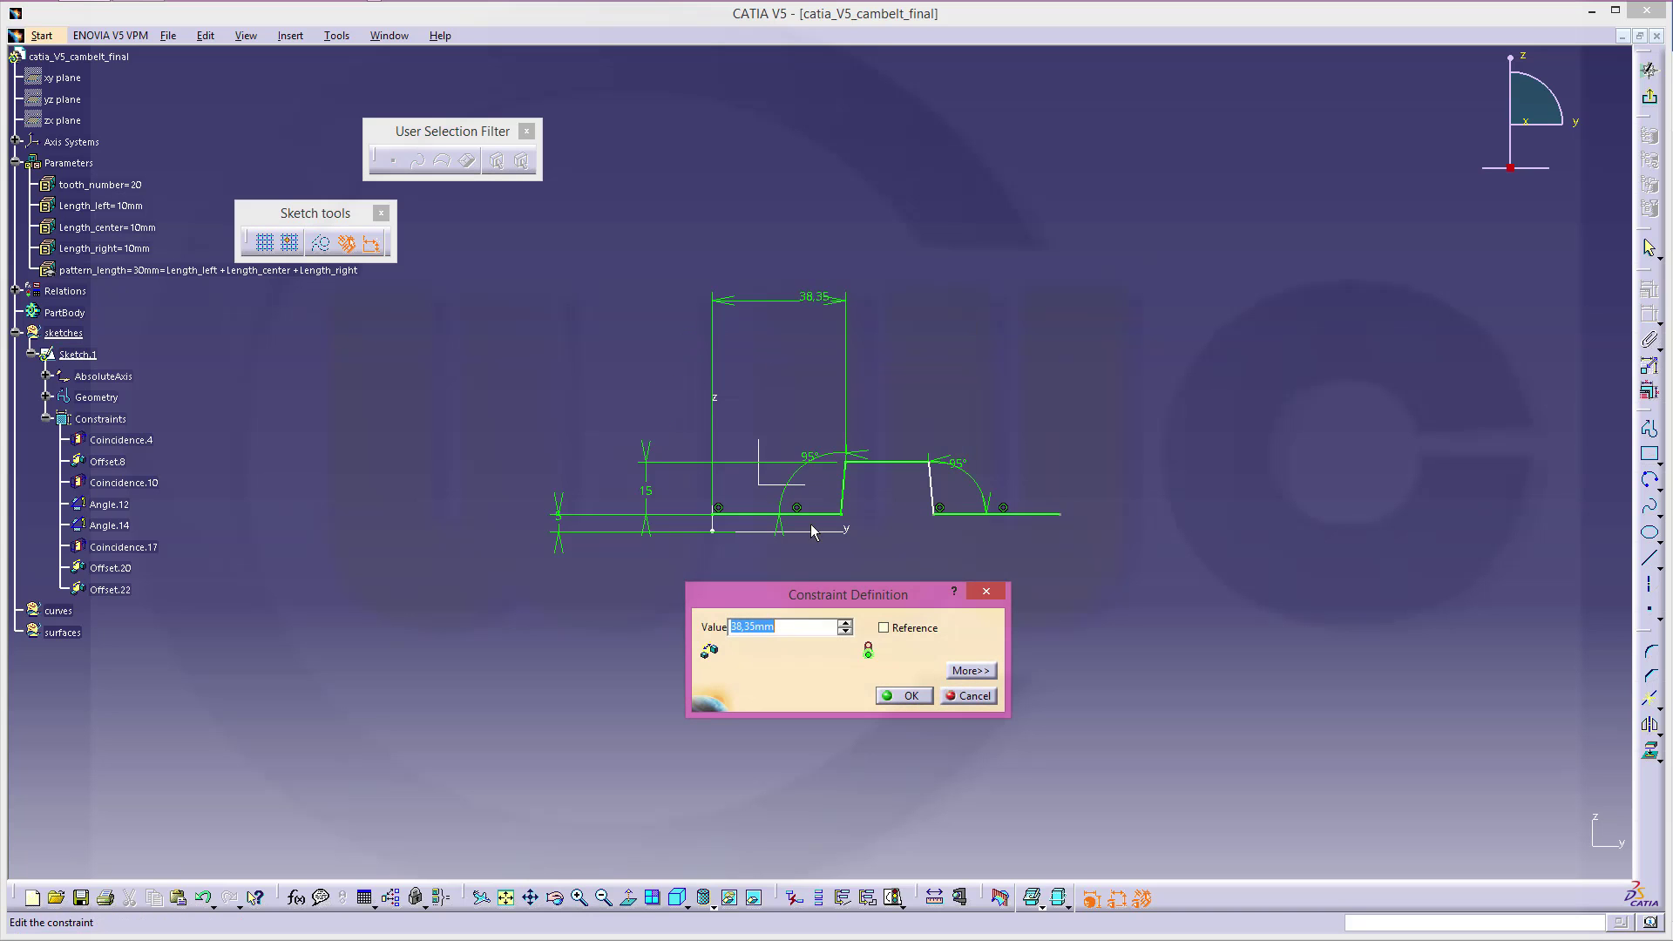
{"action": "right_click", "coordinate": [735, 631]}
{"action": "left_click", "coordinate": [789, 641]}
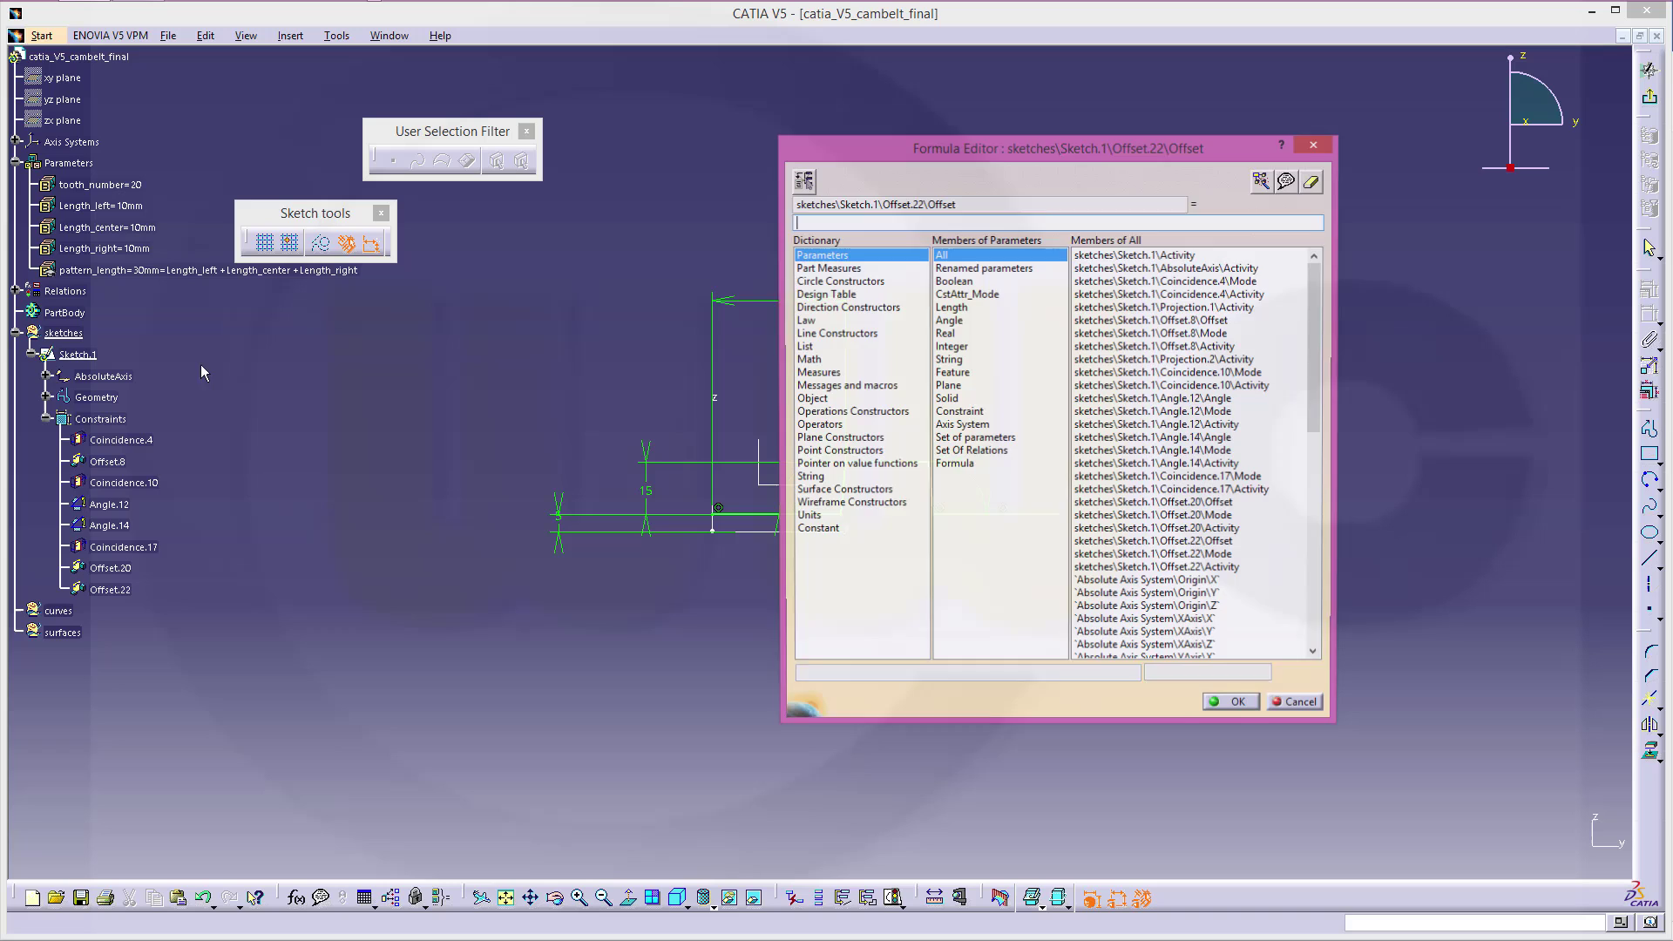
{"action": "left_click", "coordinate": [126, 206]}
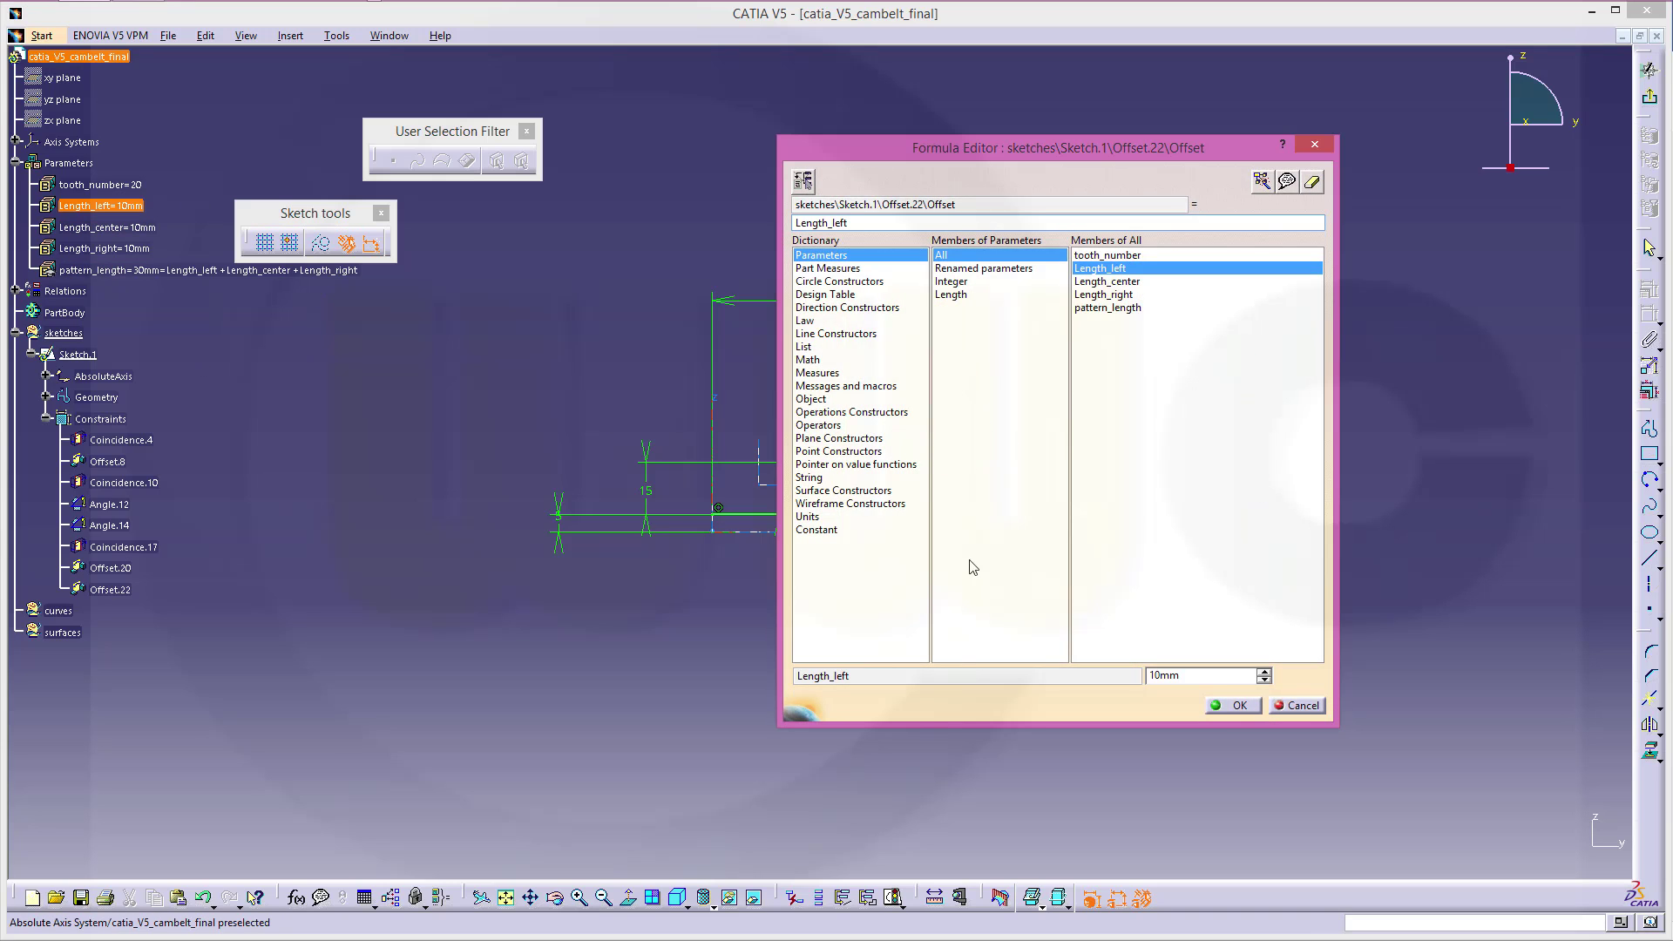
{"action": "left_click", "coordinate": [1225, 711]}
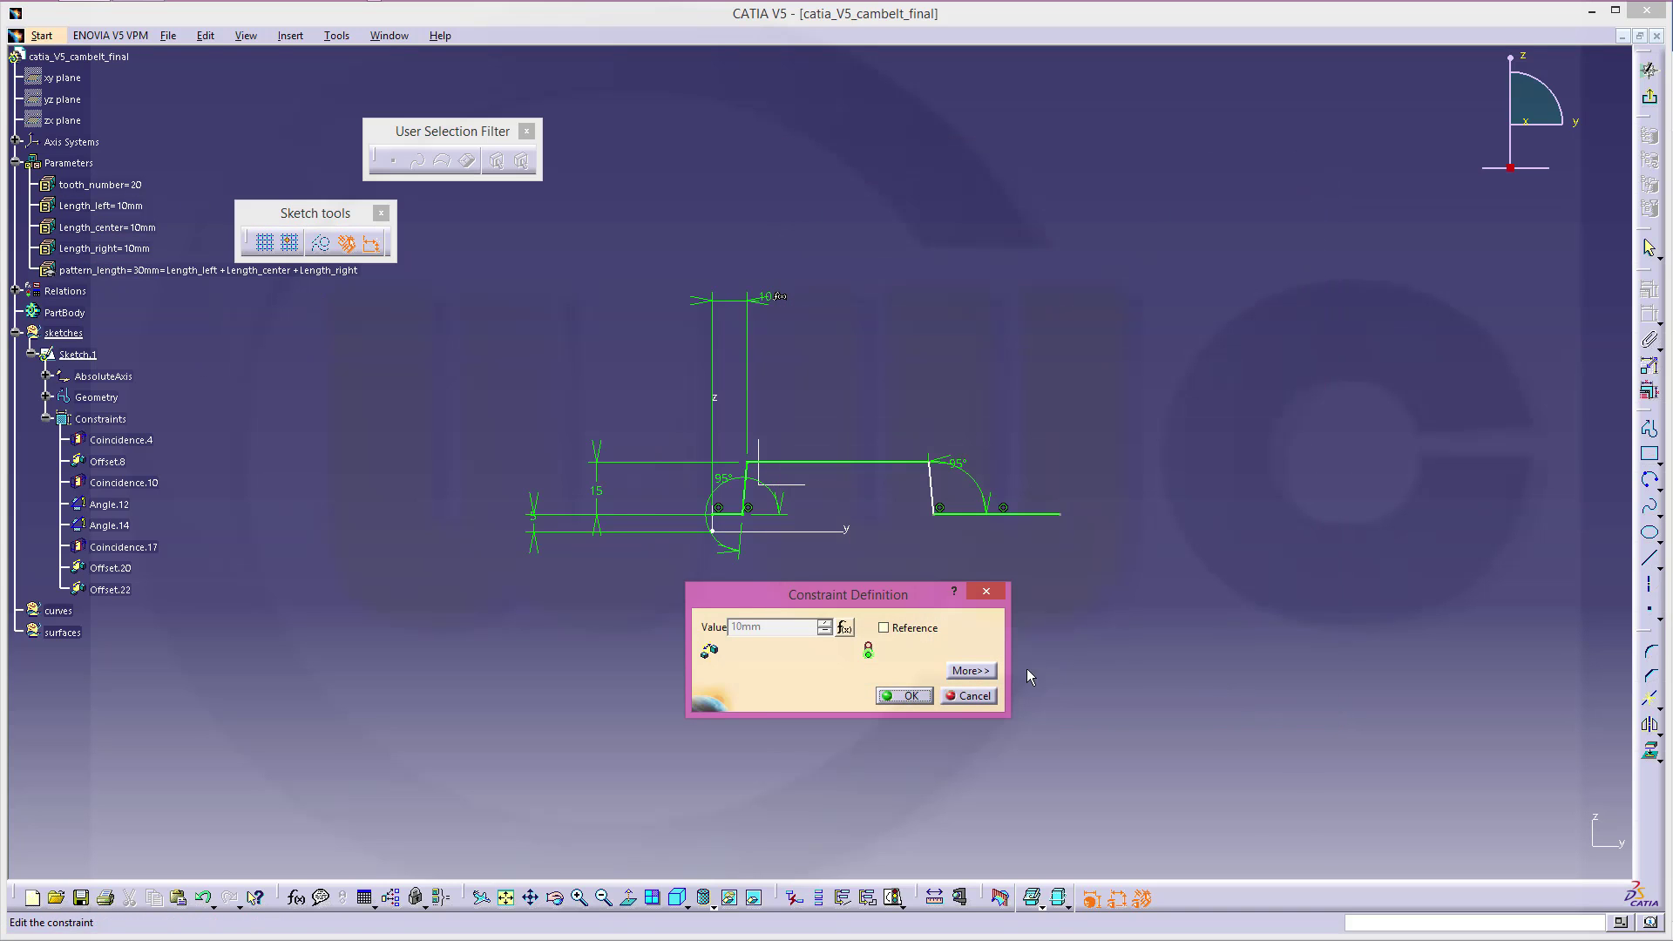
{"action": "left_click", "coordinate": [906, 695]}
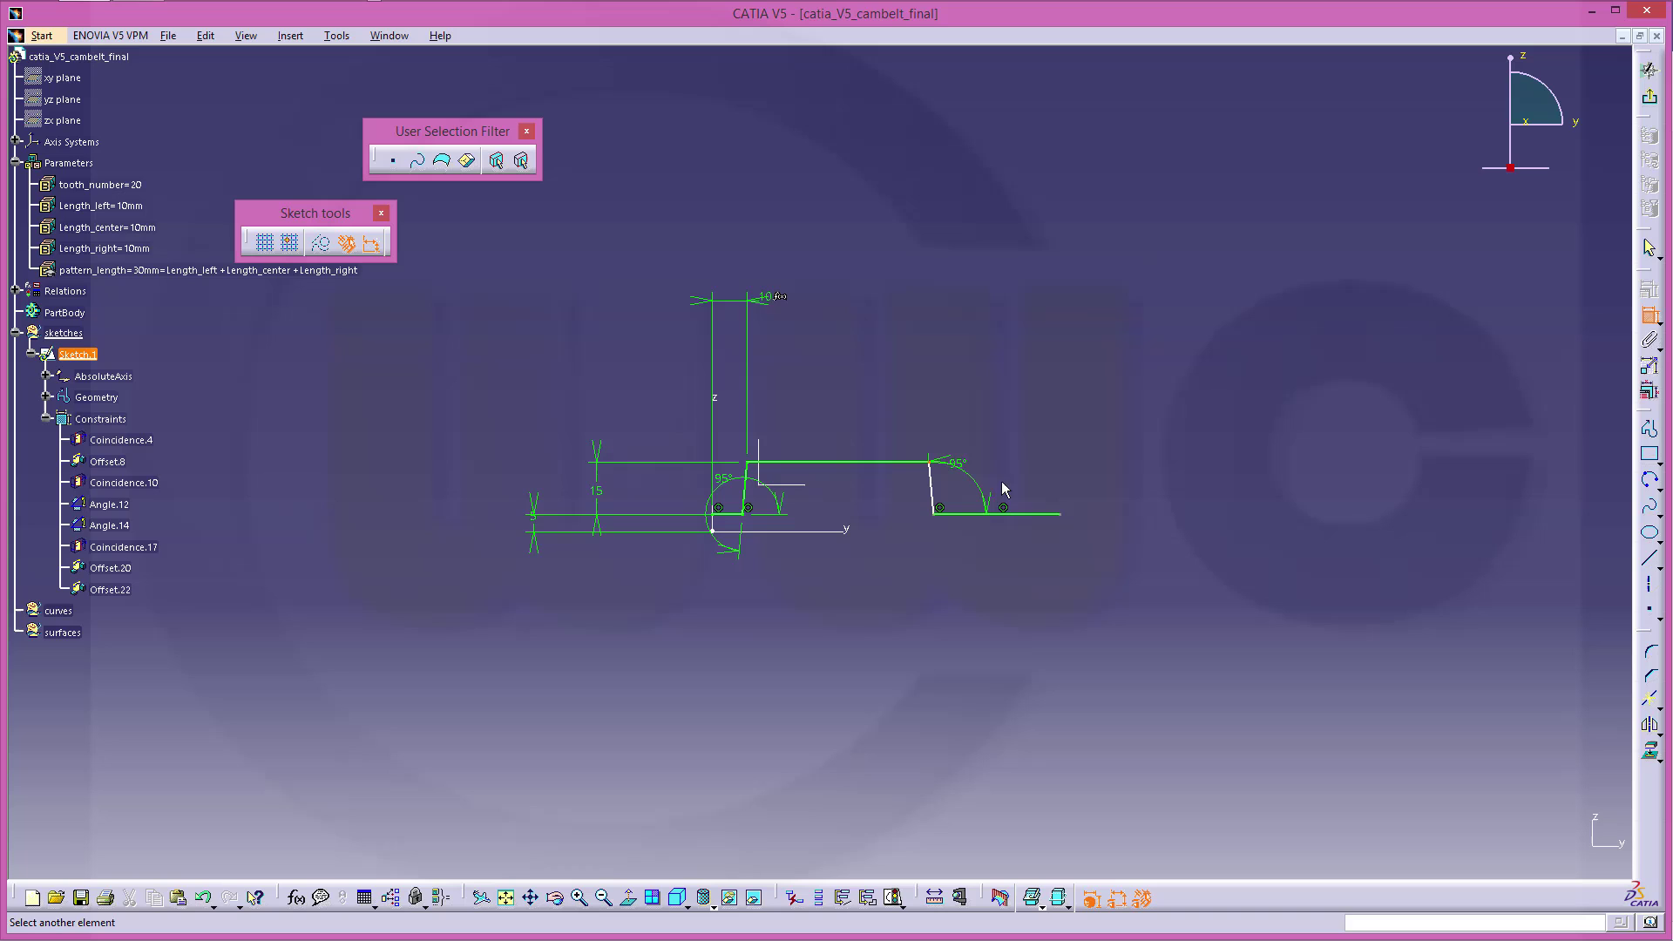
- Dimension the horizontal distance from the right base line's end point, driven by Length_right
{"action": "left_click", "coordinate": [1062, 514]}
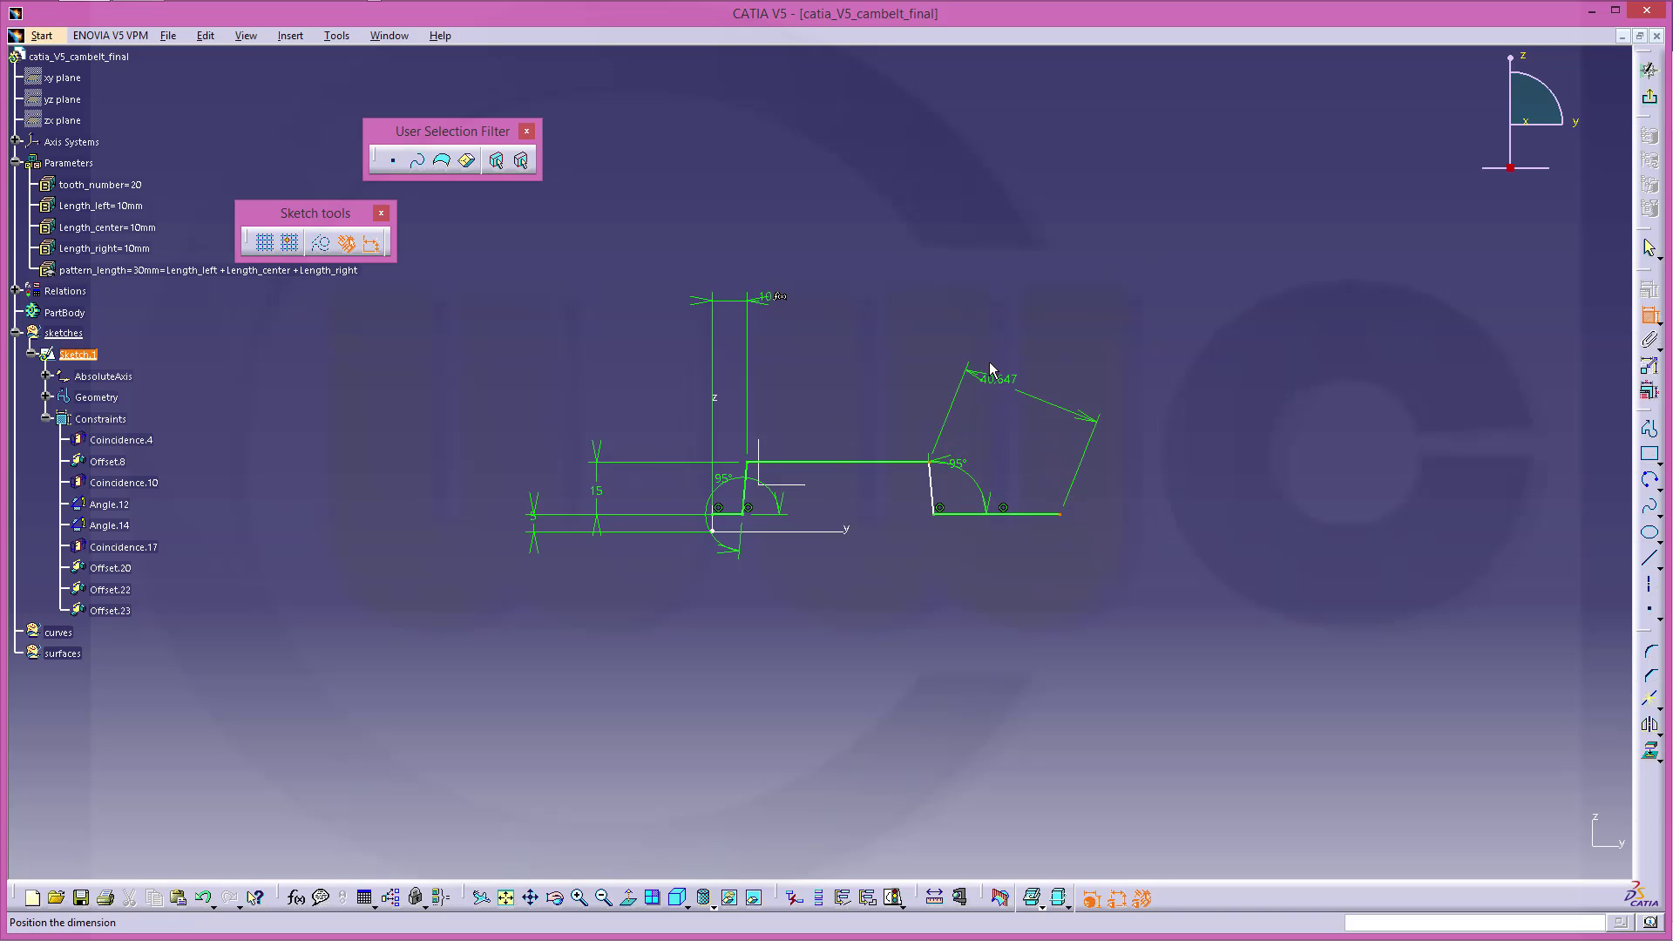
{"action": "right_click", "coordinate": [993, 365]}
{"action": "left_click", "coordinate": [1080, 410]}
{"action": "left_click", "coordinate": [1013, 357]}
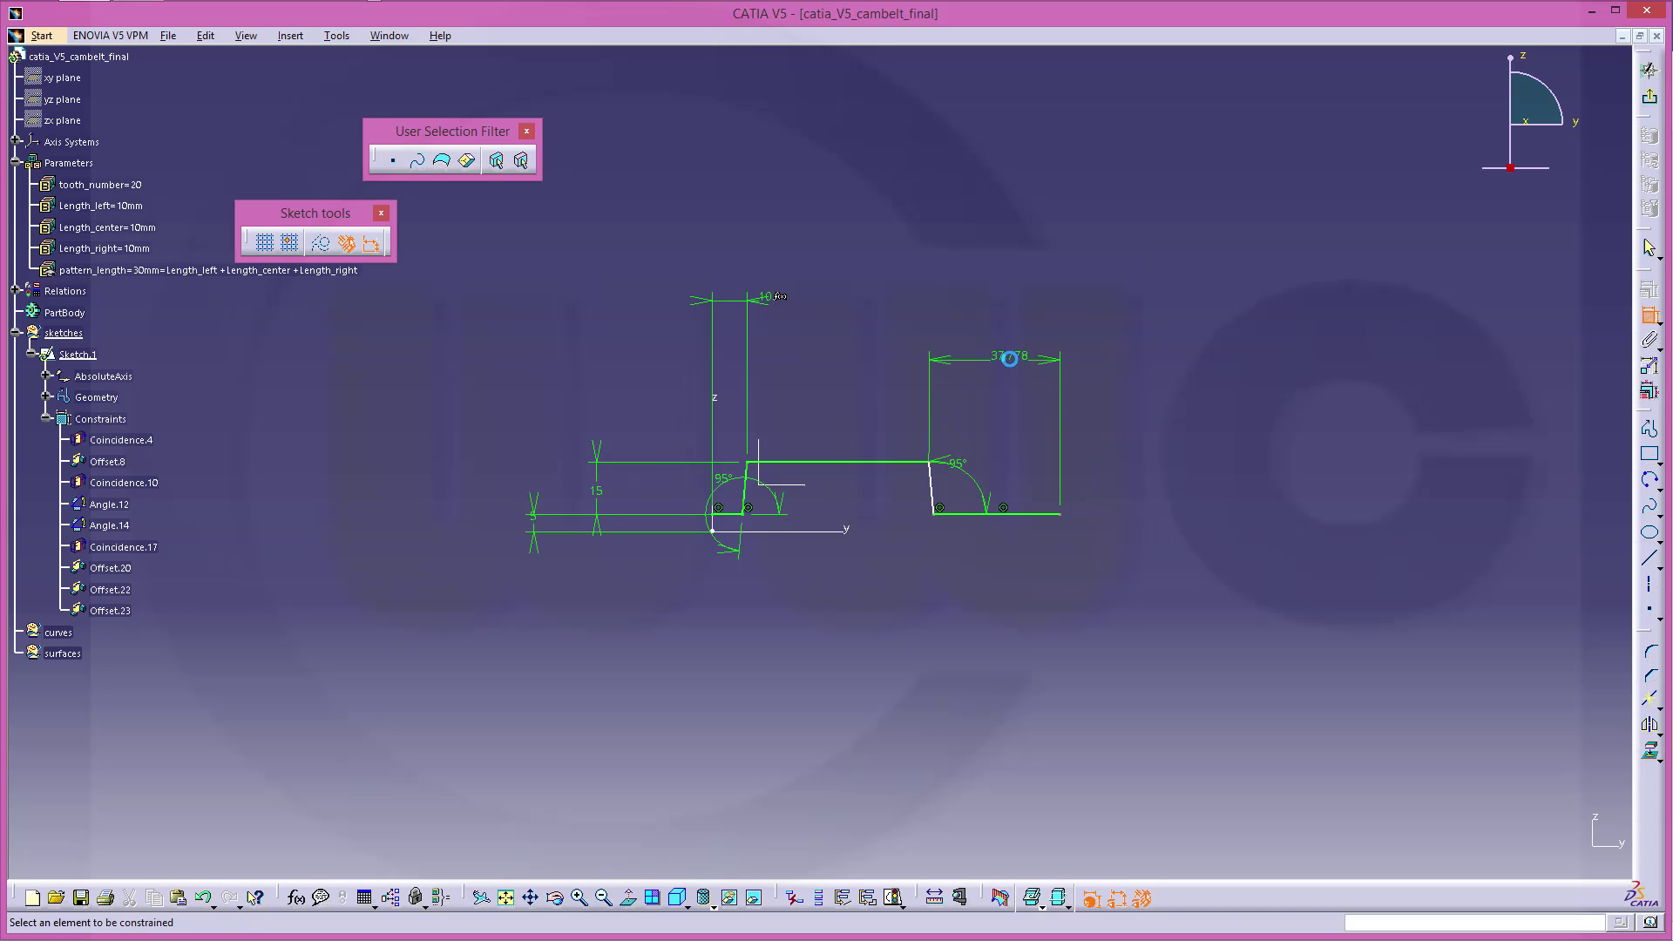
{"action": "double_click", "coordinate": [1011, 357]}
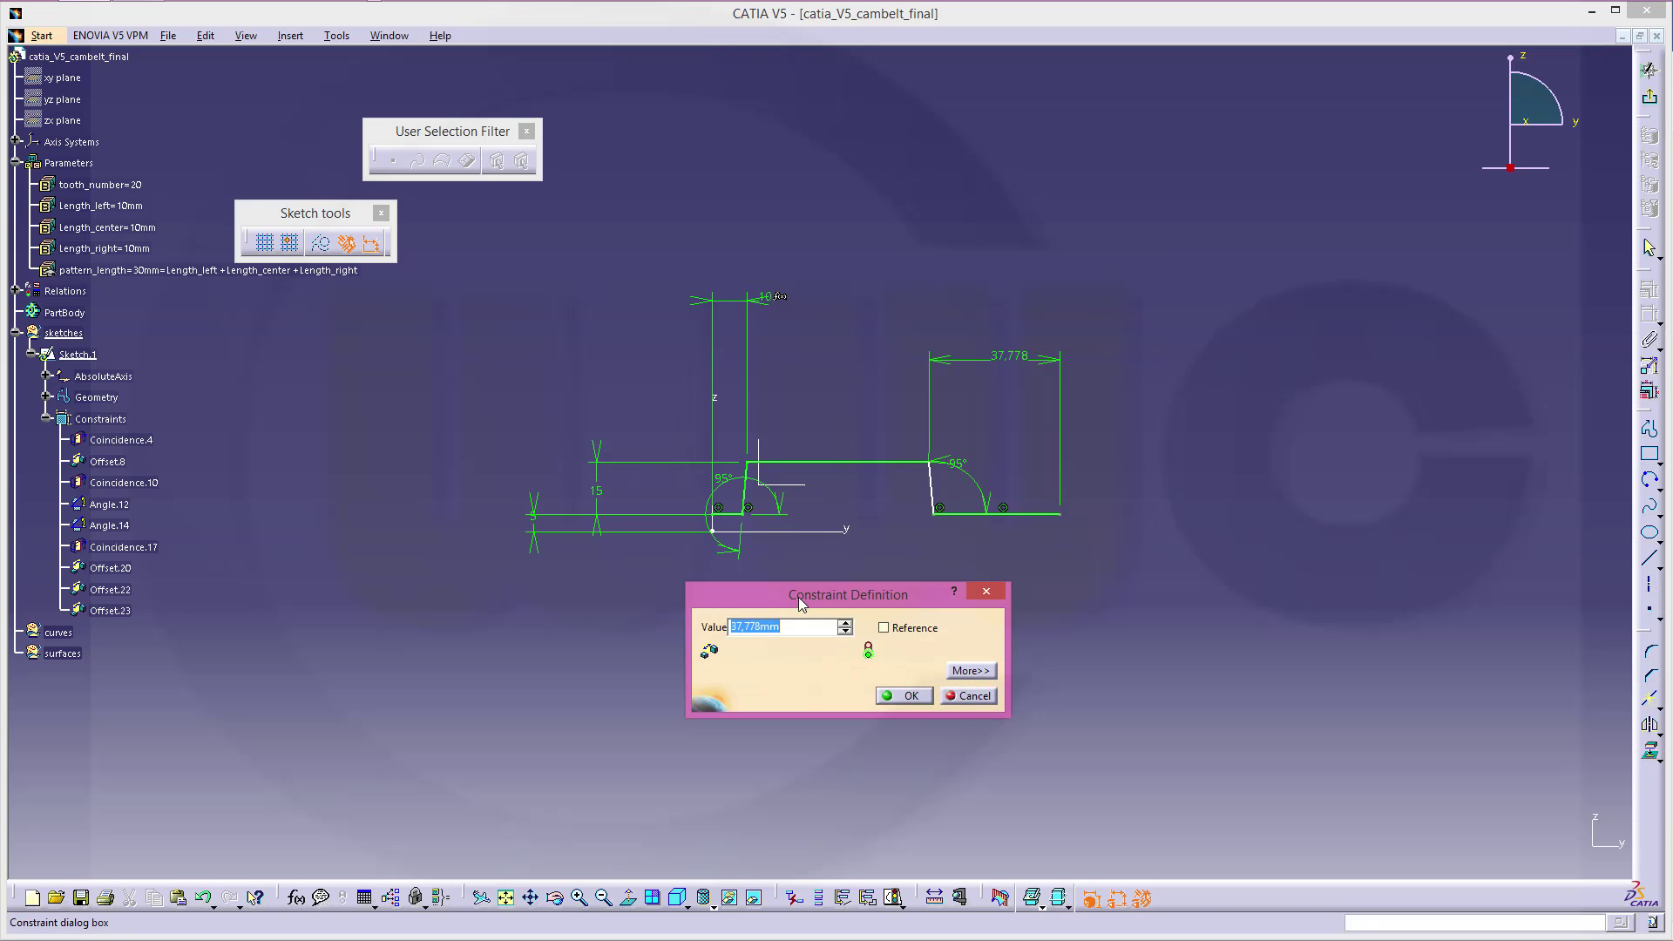
{"action": "right_click", "coordinate": [770, 622]}
{"action": "left_click", "coordinate": [829, 633]}
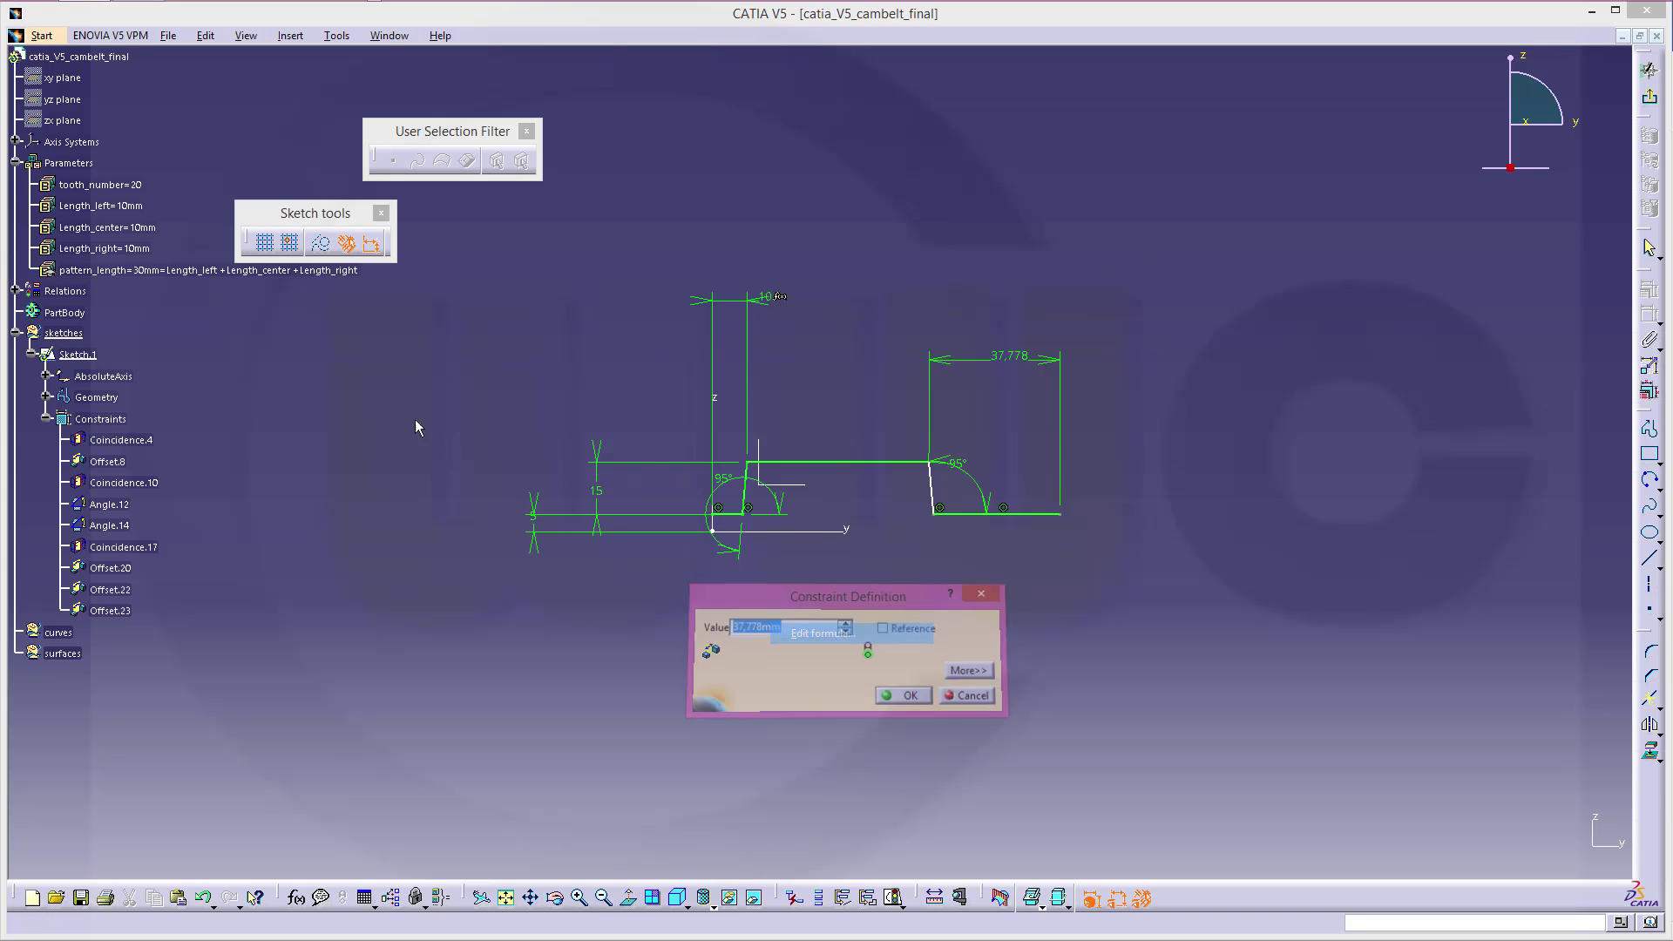
{"action": "left_click", "coordinate": [104, 249]}
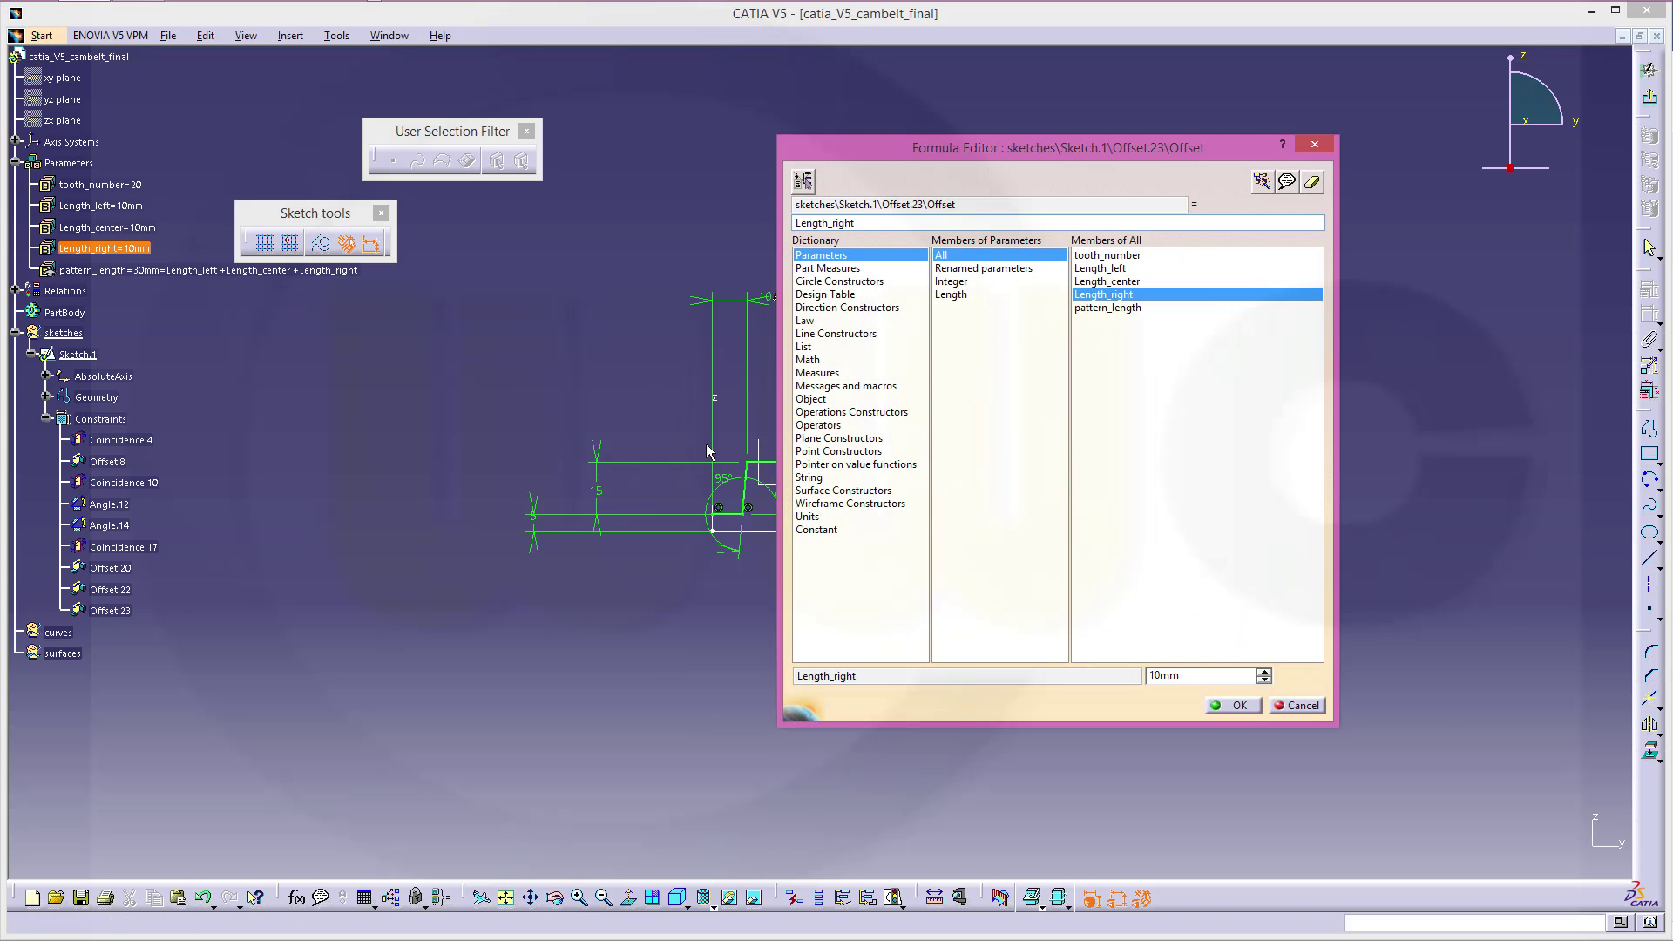
{"action": "left_click", "coordinate": [1230, 704]}
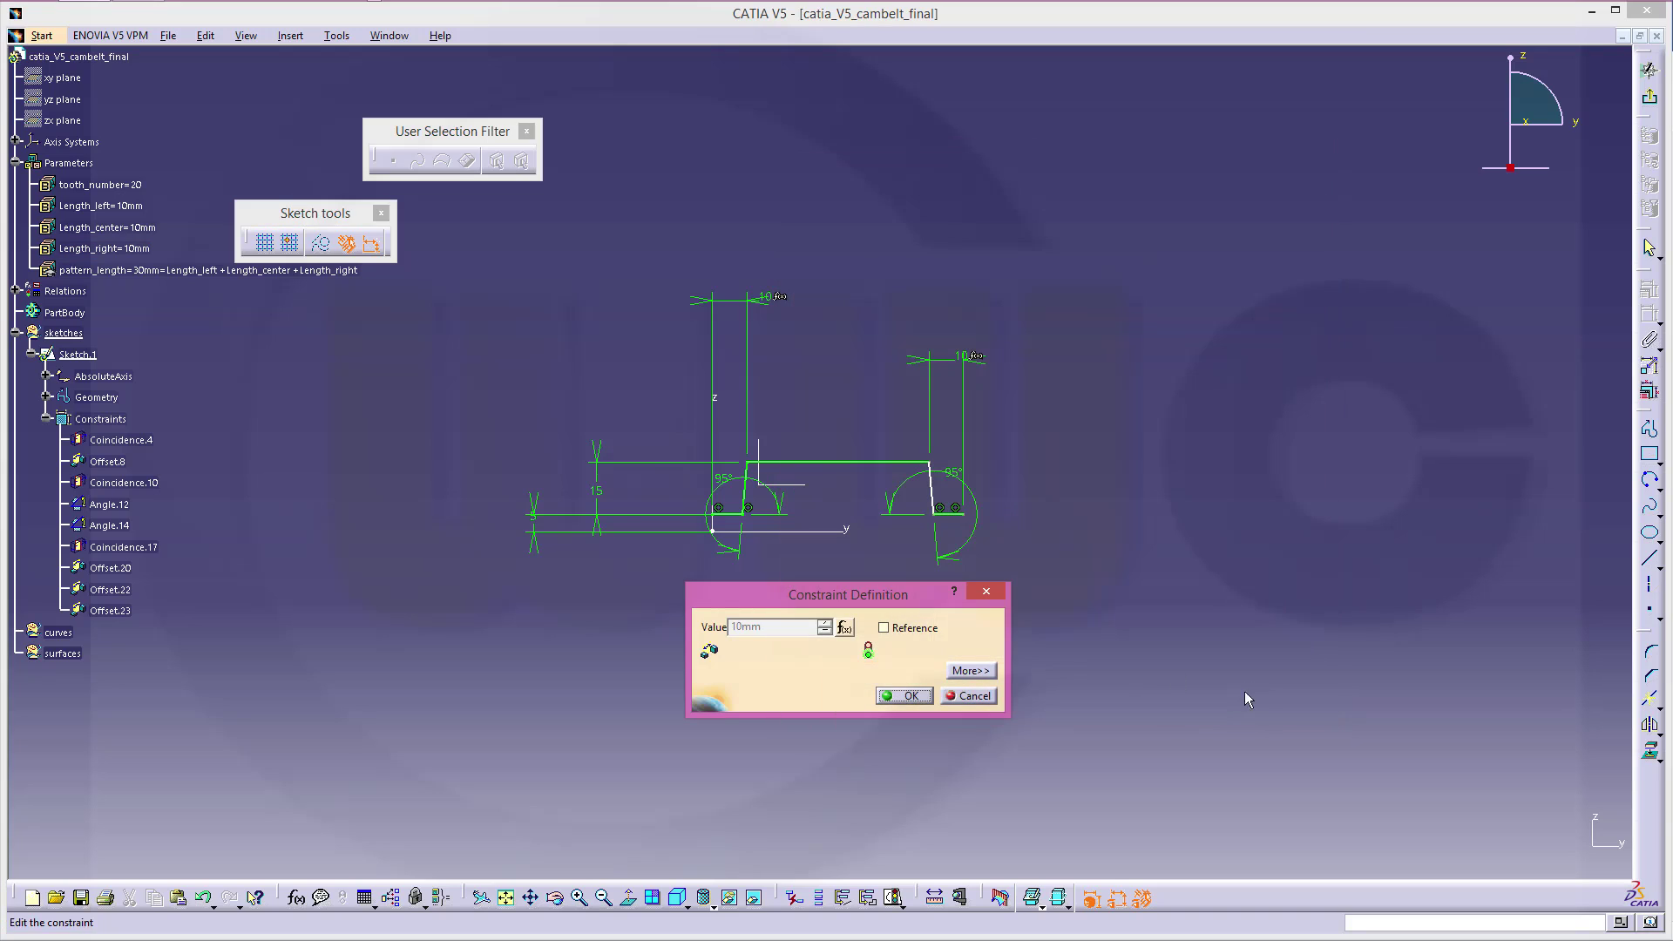
{"action": "left_click", "coordinate": [909, 694]}
- Dimension the tooth's top line and set its length by the formula Length_center (10mm)
{"action": "left_click", "coordinate": [824, 469]}
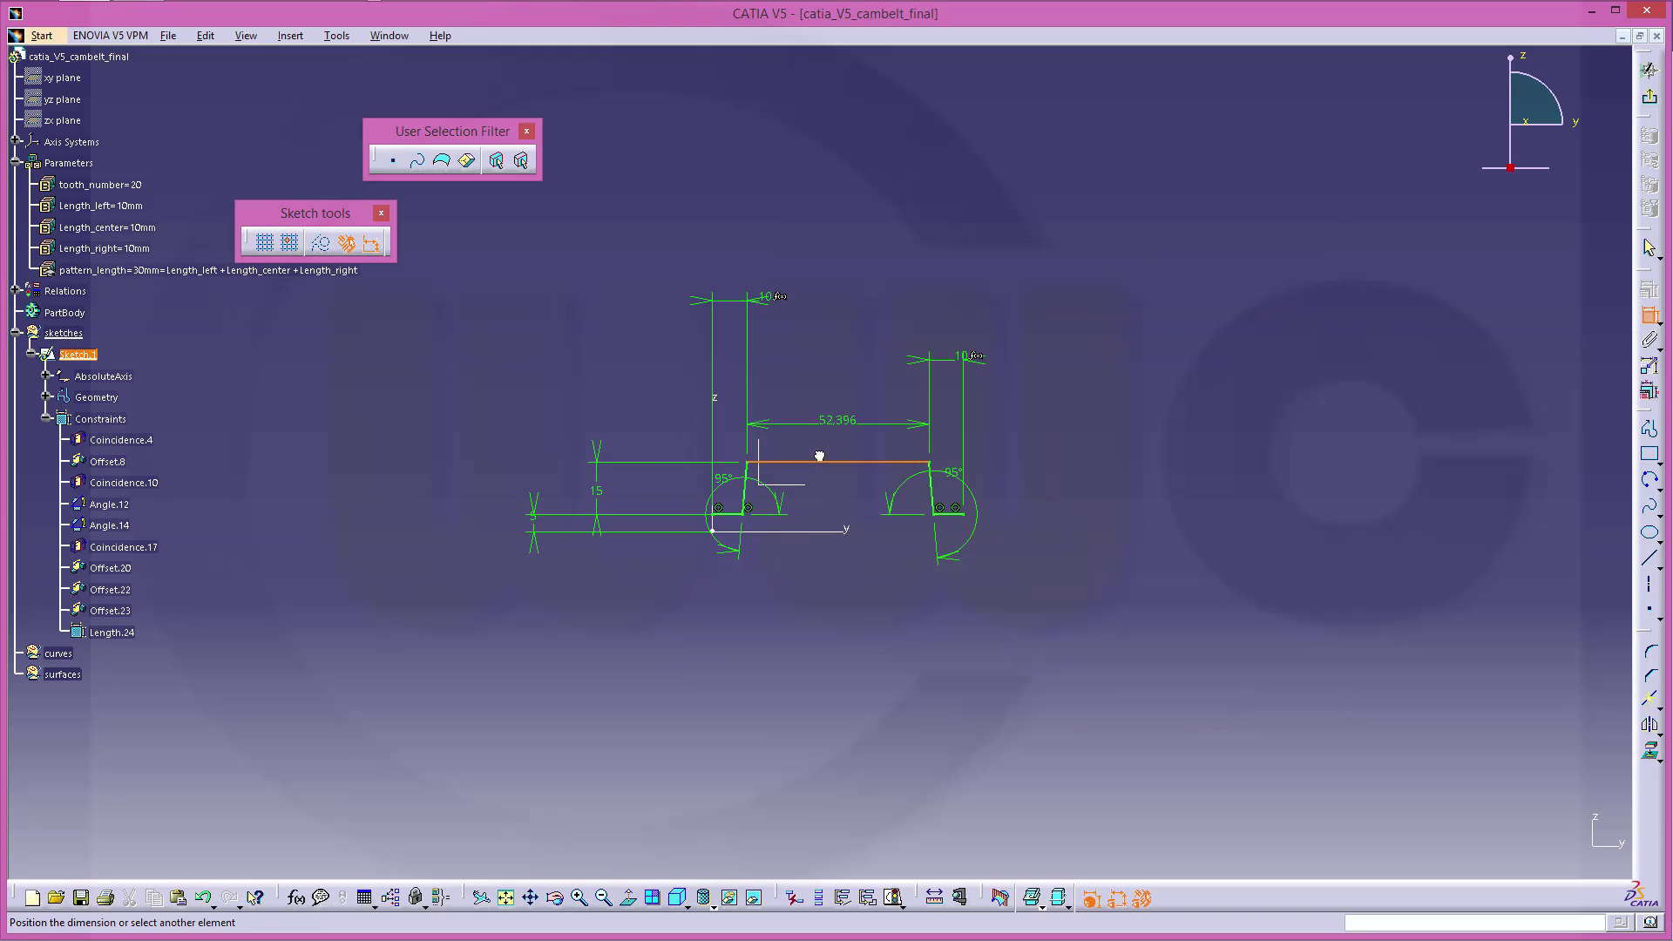
{"action": "left_click", "coordinate": [823, 281]}
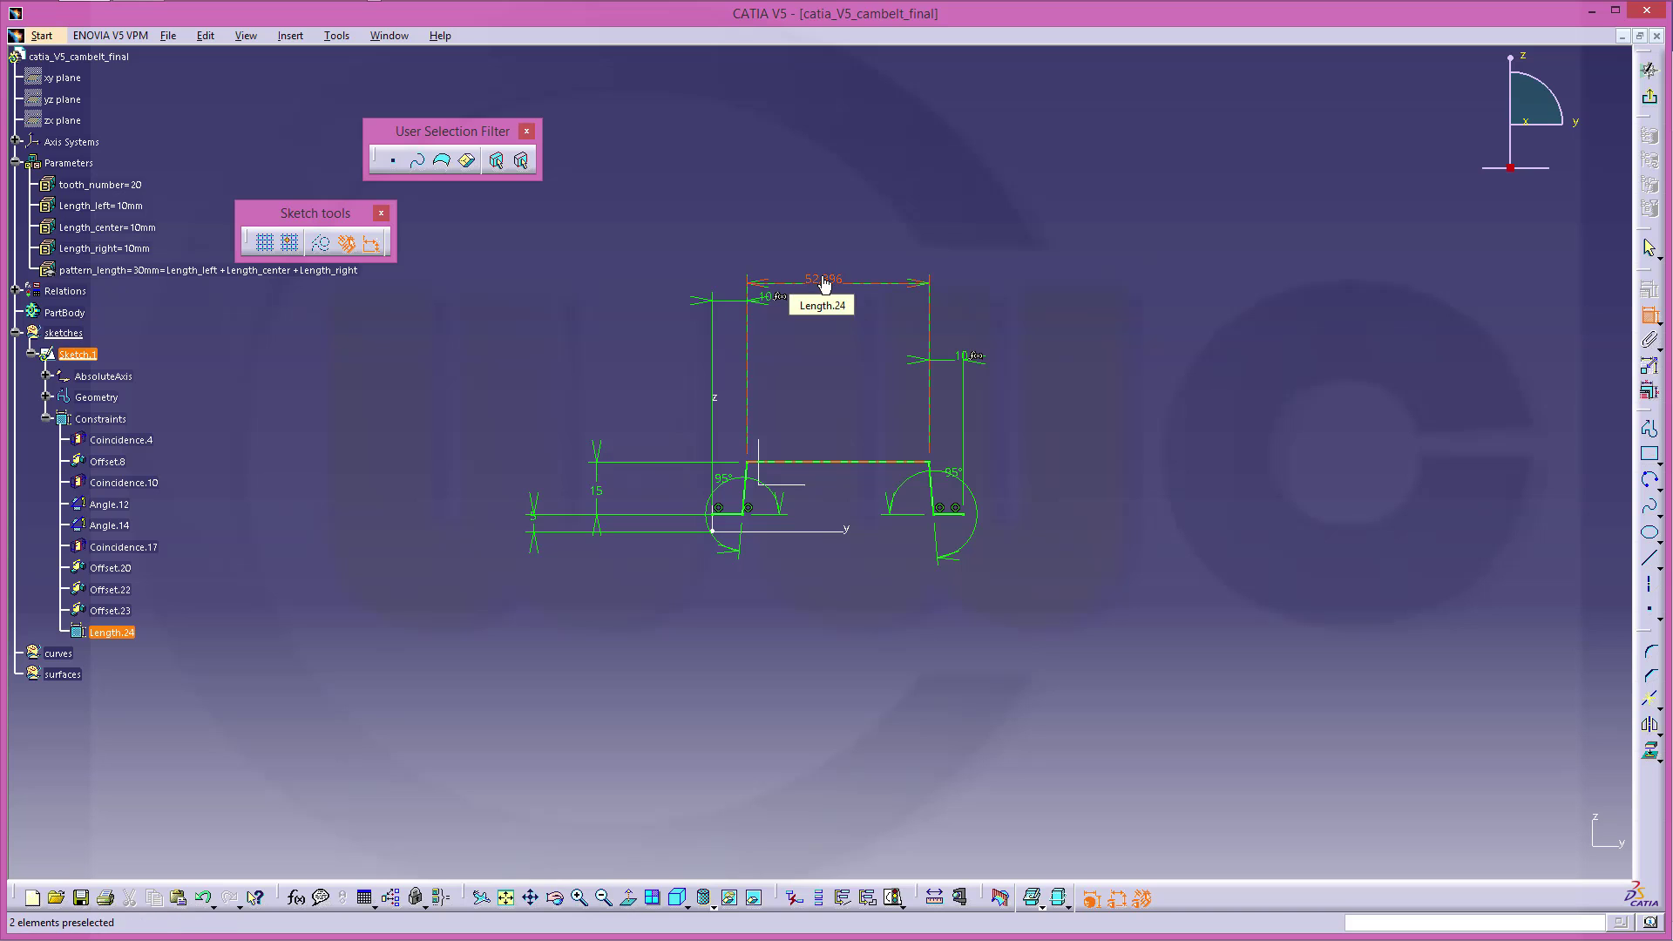
{"action": "double_click", "coordinate": [824, 283]}
{"action": "right_click", "coordinate": [753, 626]}
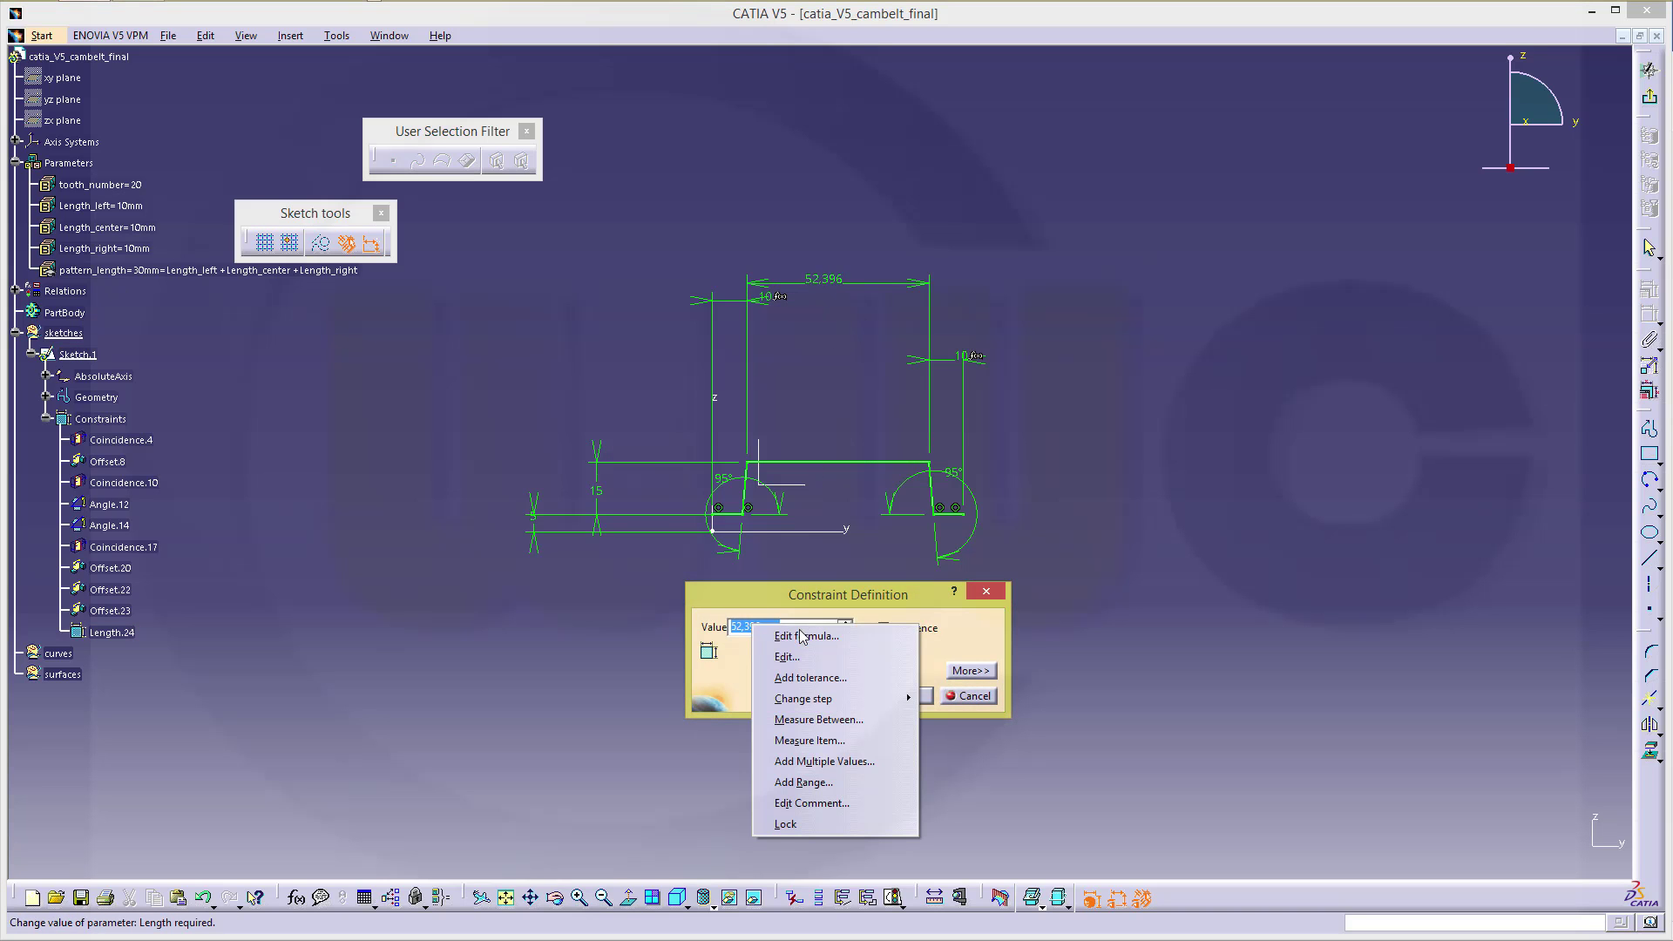
{"action": "left_click", "coordinate": [798, 639]}
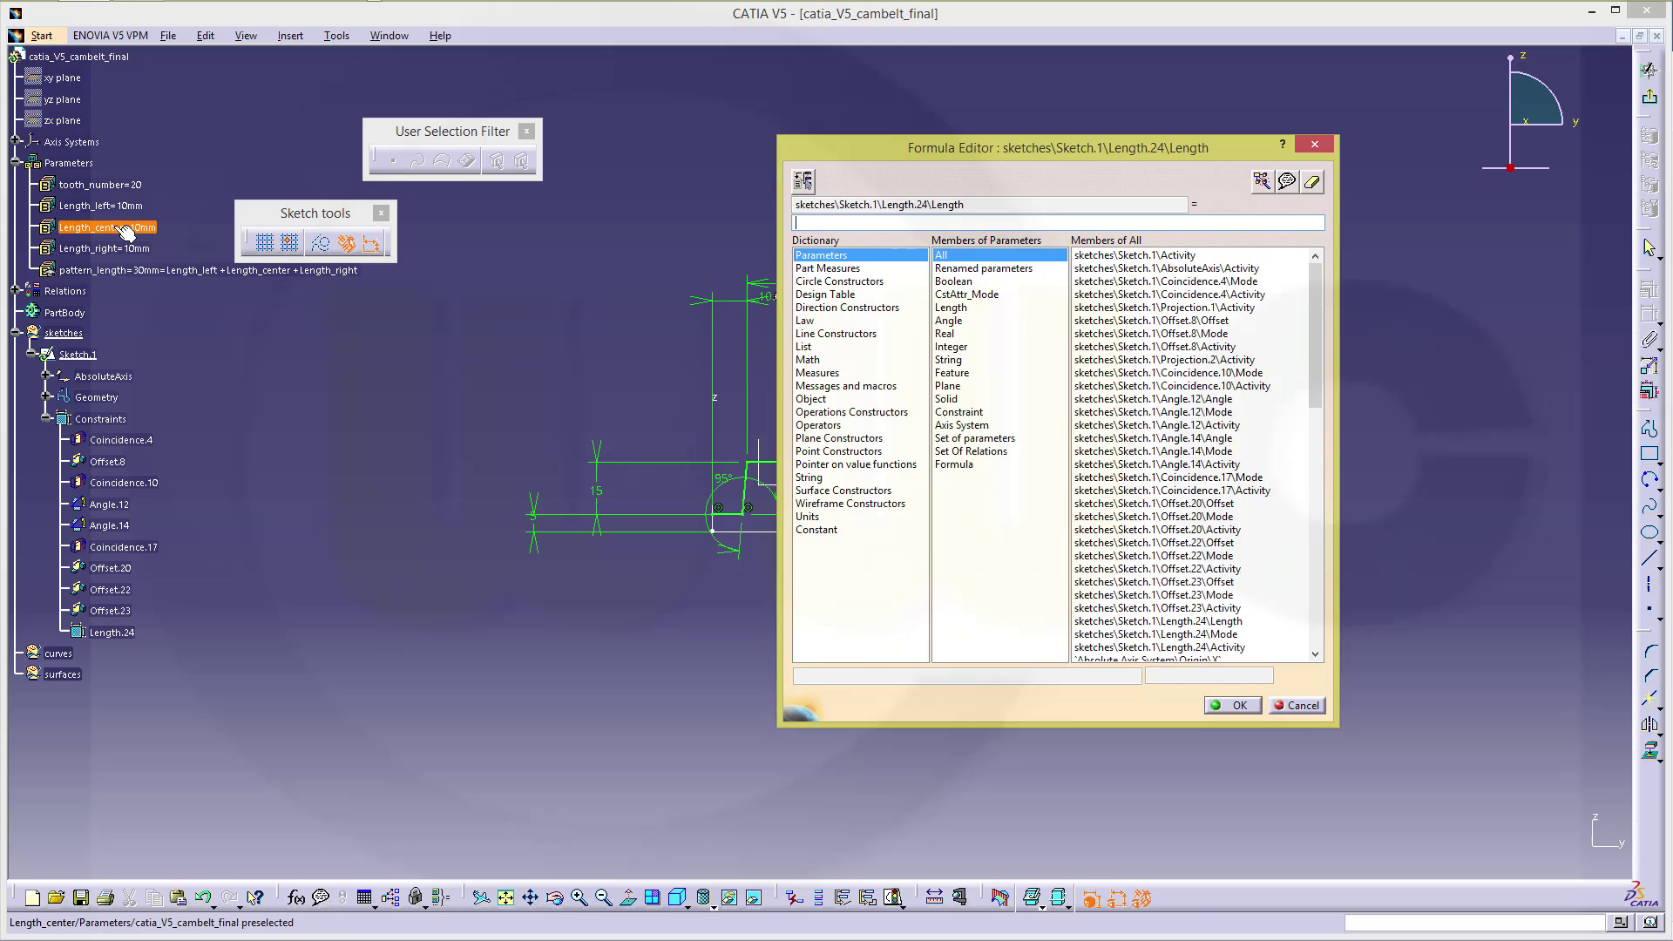
{"action": "left_click", "coordinate": [107, 227]}
{"action": "left_click", "coordinate": [1236, 705]}
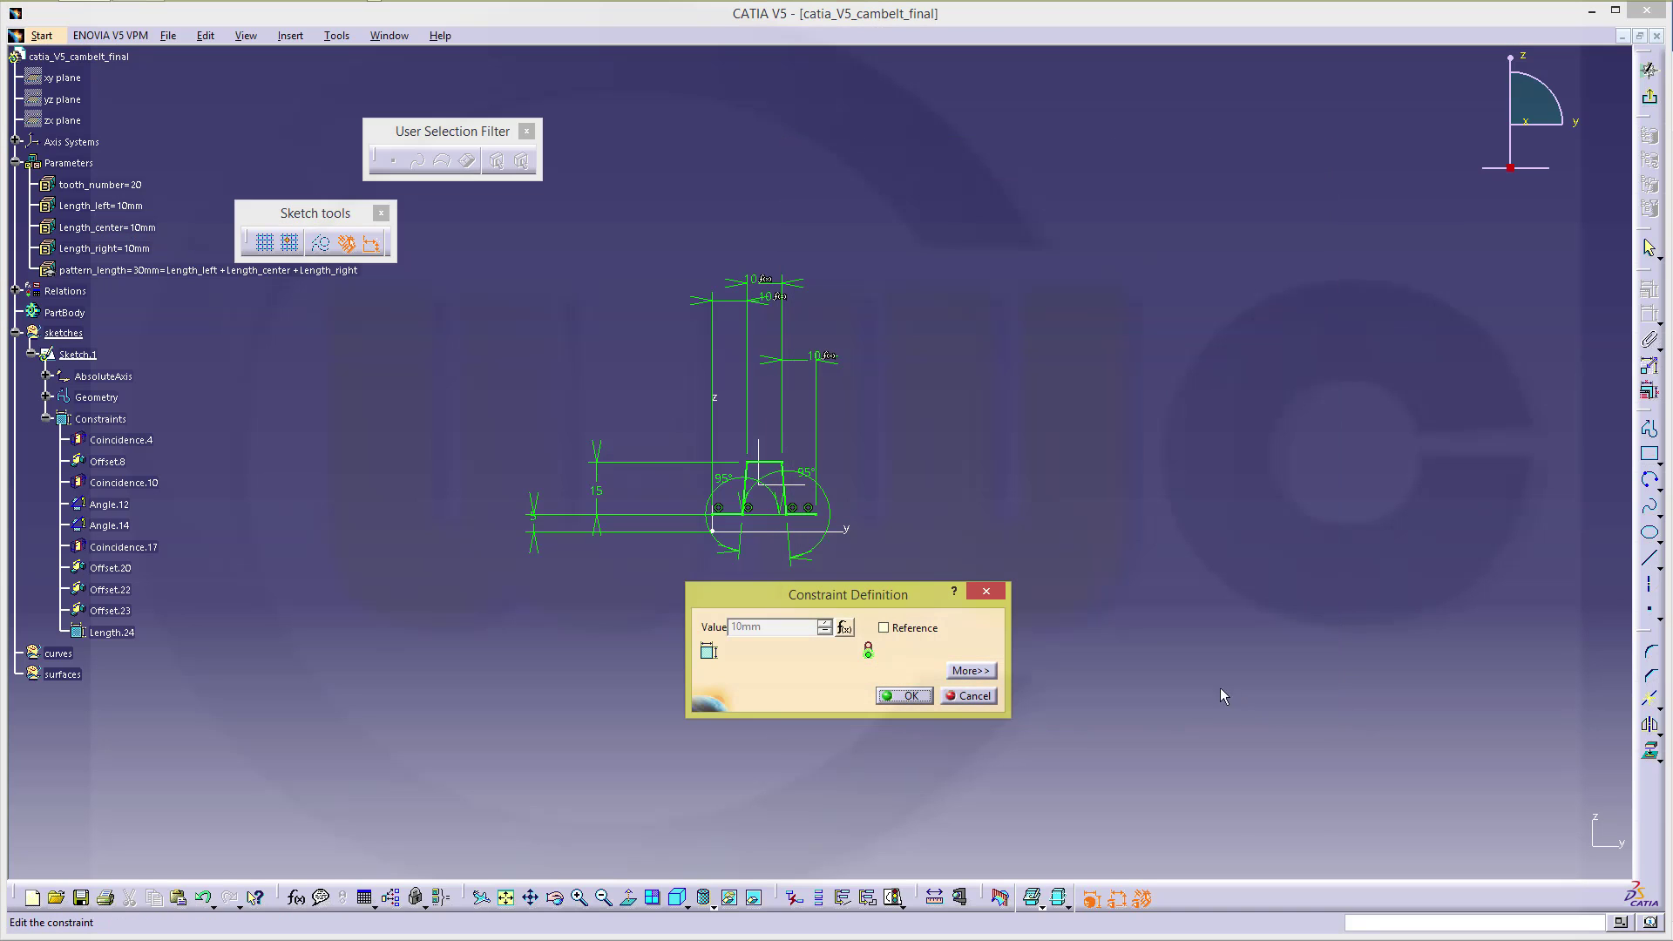
{"action": "left_click", "coordinate": [906, 694]}
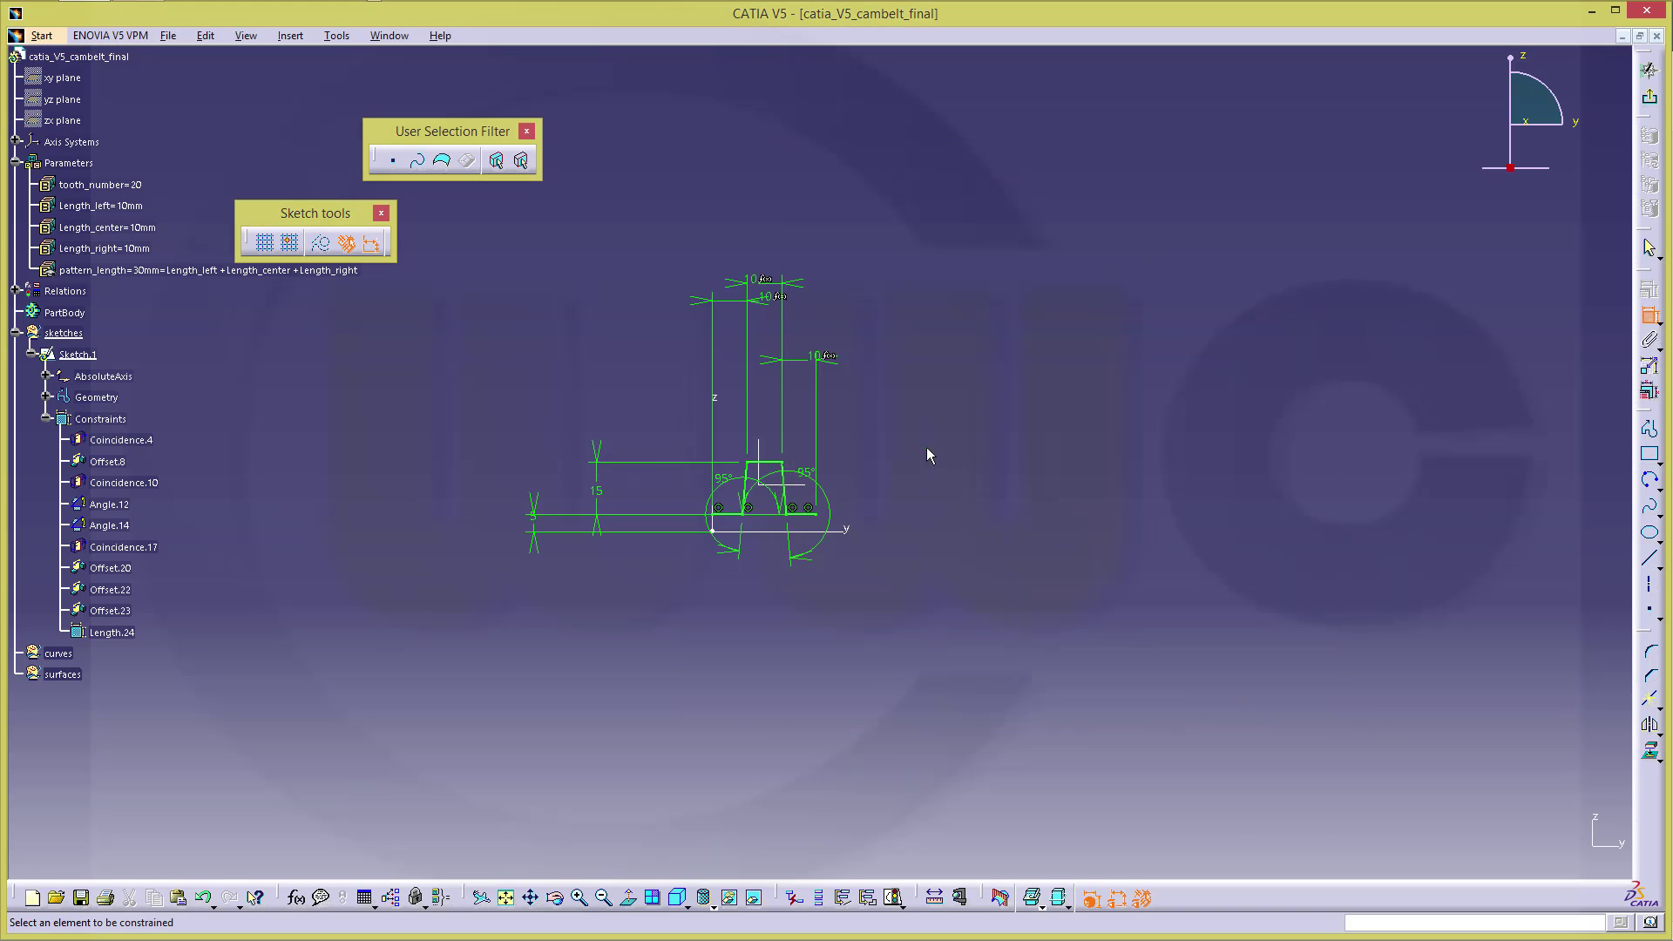
{"action": "middle_click_drag", "start_coordinate": [917, 452], "coordinate": [937, 392]}
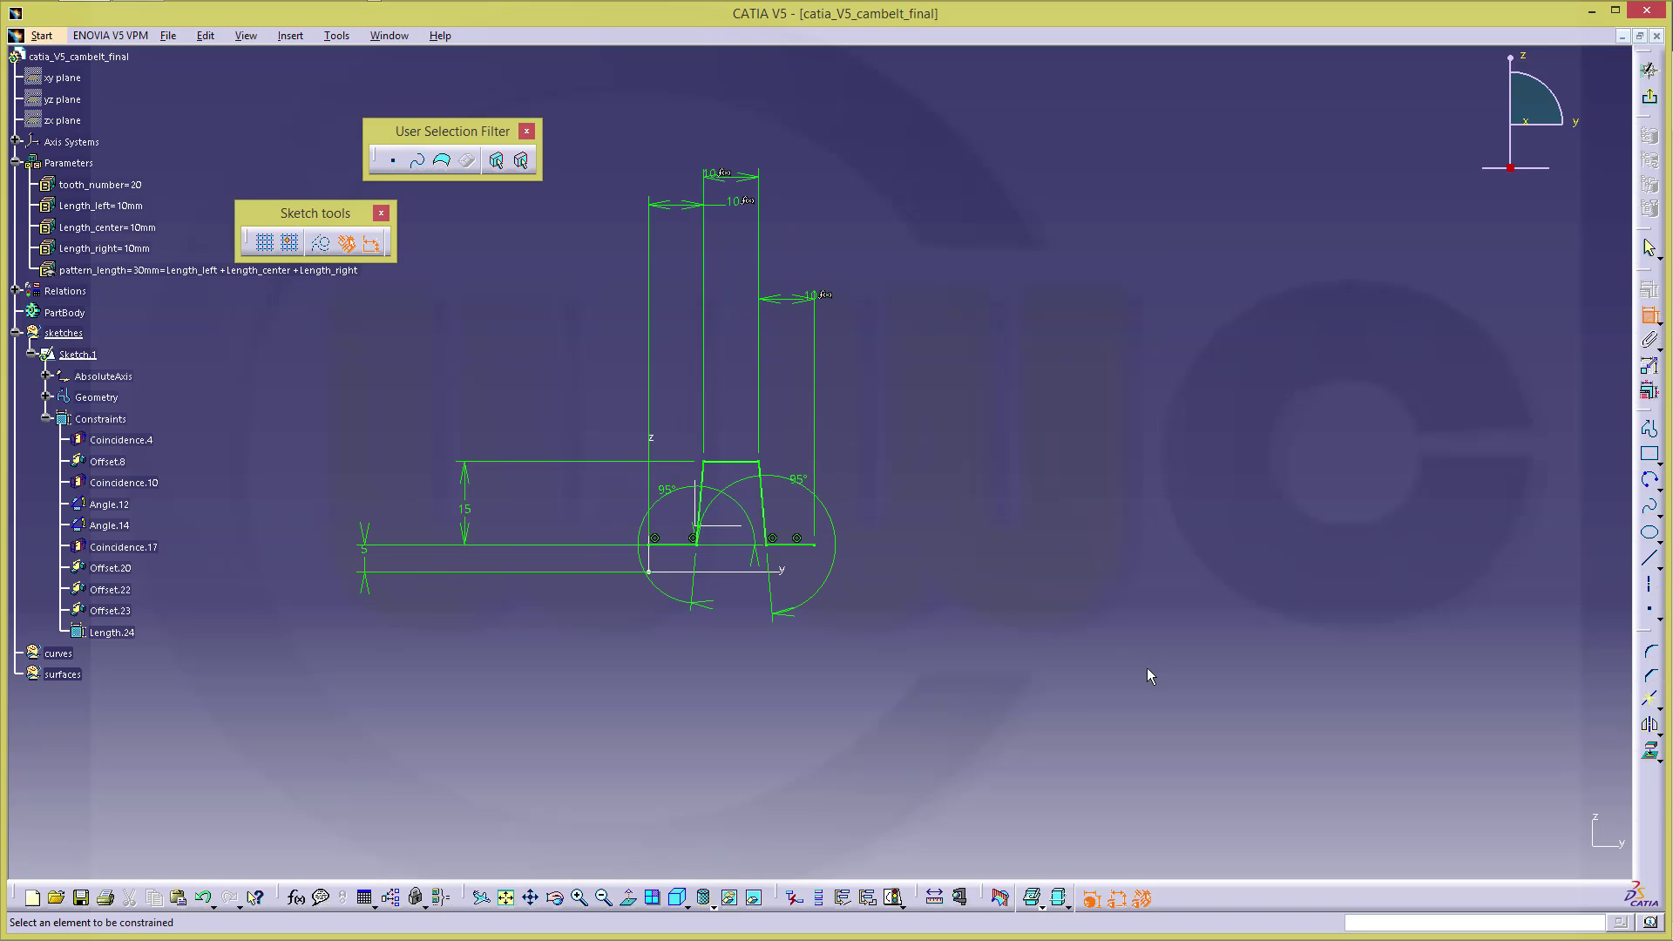
- Reopen Sketch.1 and select the tooth profile lines whose corners will be rounded
{"action": "left_click", "coordinate": [1649, 102]}
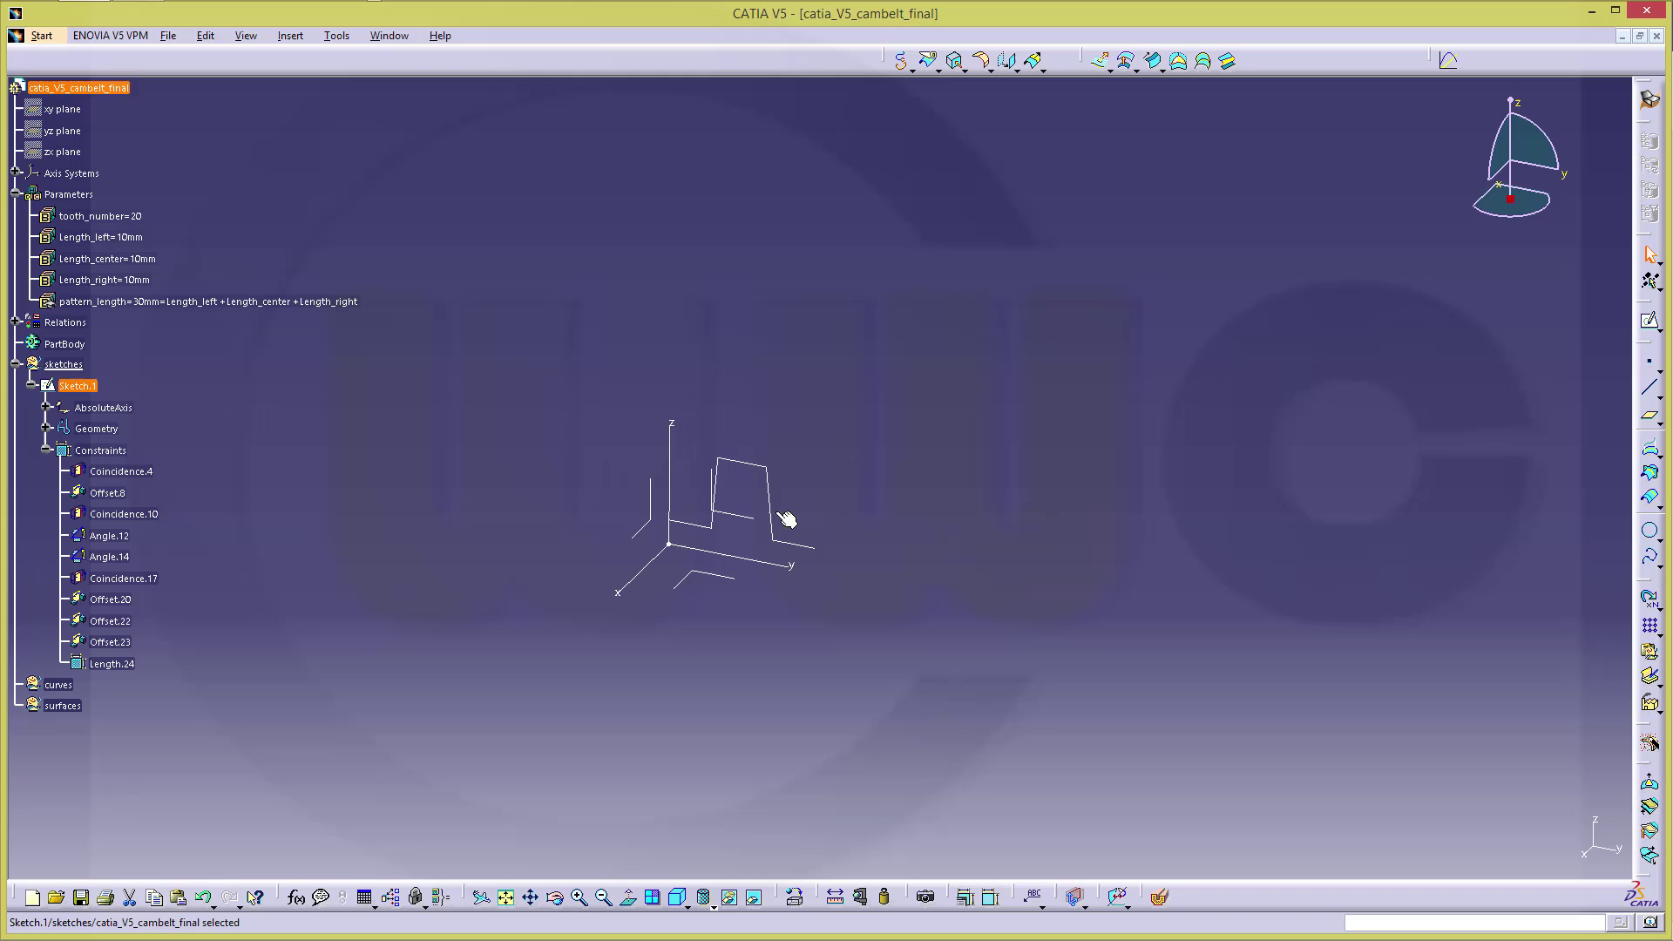
{"action": "double_click", "coordinate": [83, 386]}
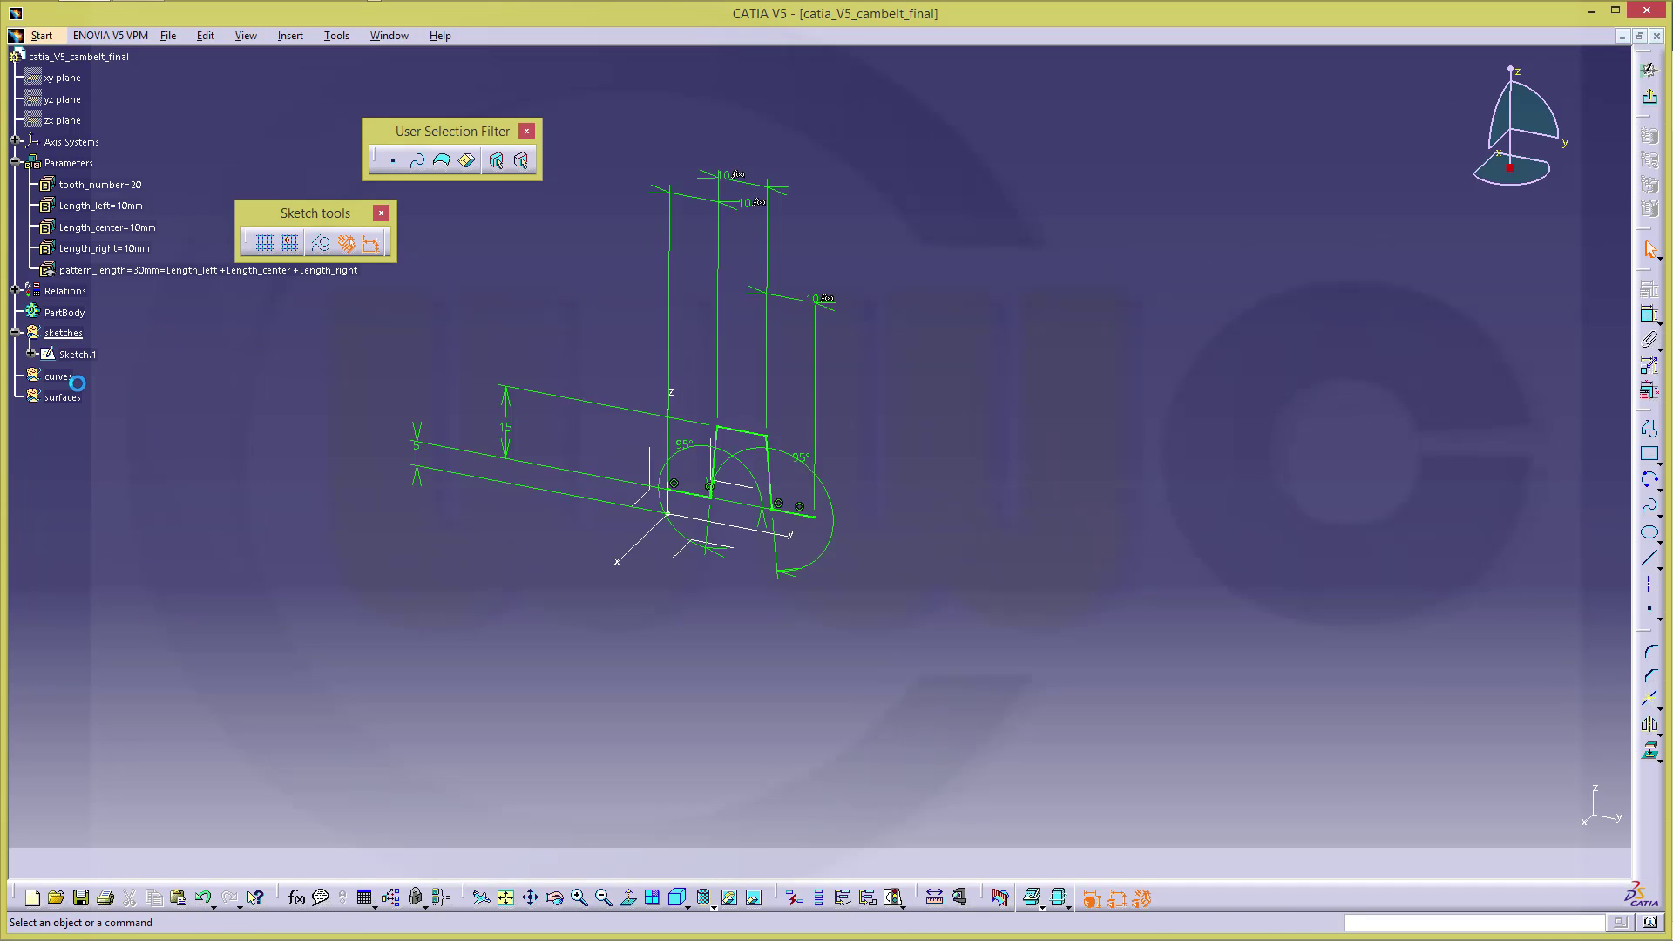
{"action": "mouse_move", "coordinate": [936, 583]}
{"action": "middle_mouse_down"}
{"action": "mouse_move", "coordinate": [953, 514]}
{"action": "mouse_move", "coordinate": [1178, 373]}
{"action": "mouse_move", "coordinate": [854, 500]}
{"action": "middle_mouse_up"}
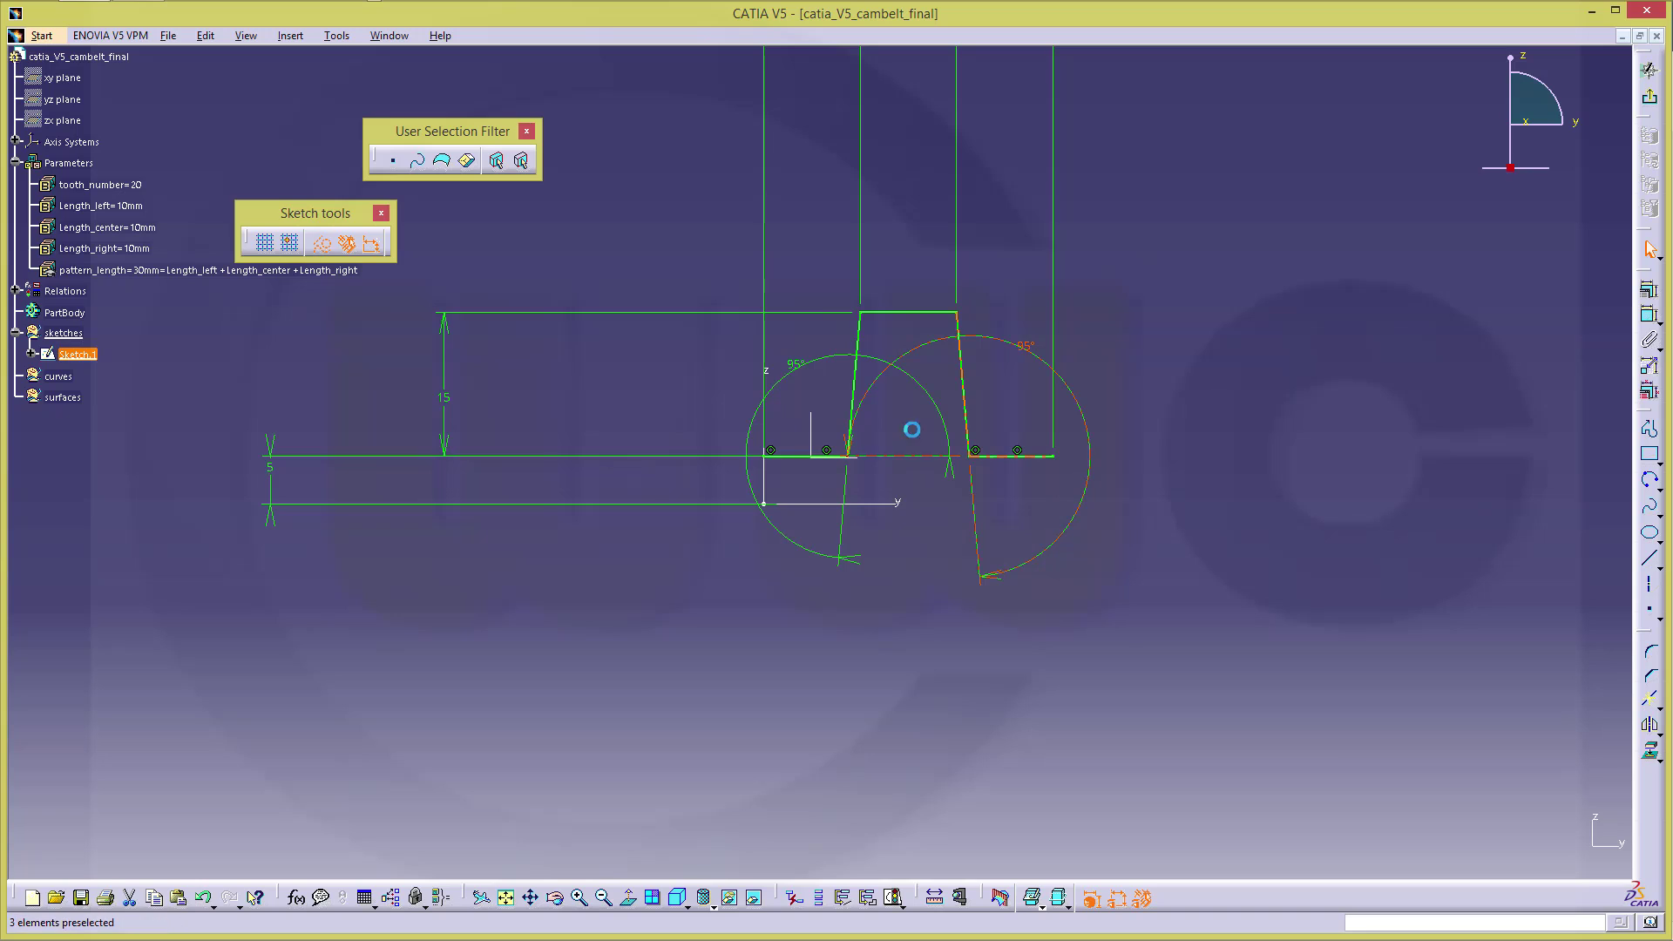
{"action": "left_click", "coordinate": [859, 314]}
{"action": "left_click", "coordinate": [957, 314]}
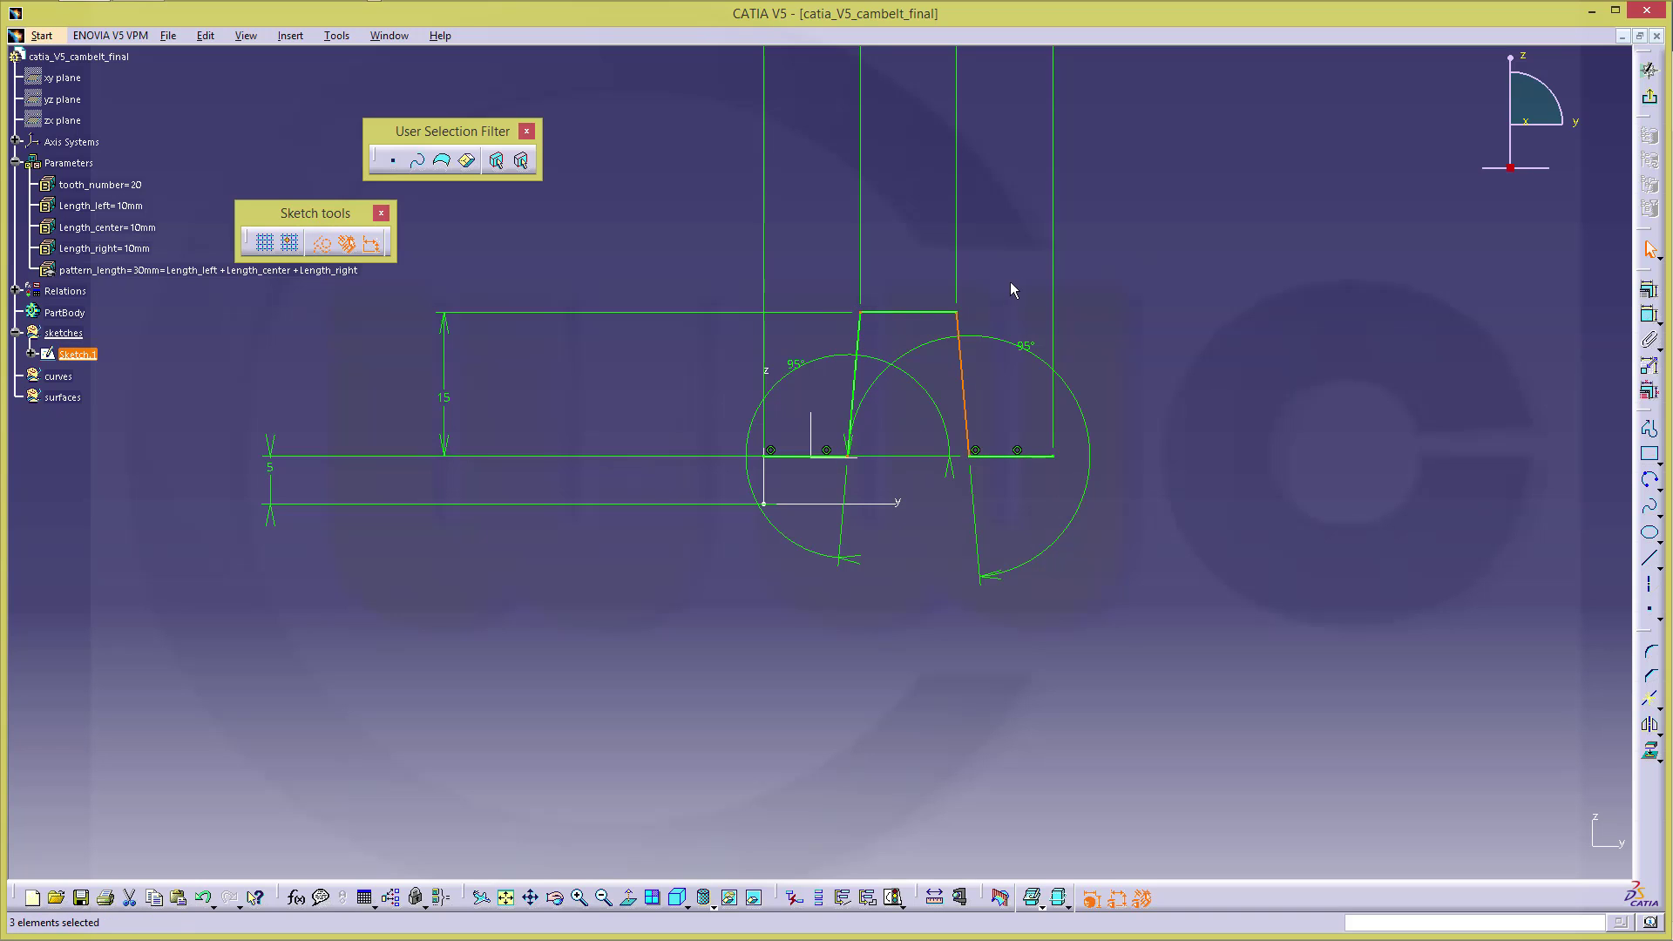
{"action": "left_click", "coordinate": [962, 315], "text": "ctrl"}
{"action": "left_click", "coordinate": [957, 315], "text": "ctrl"}
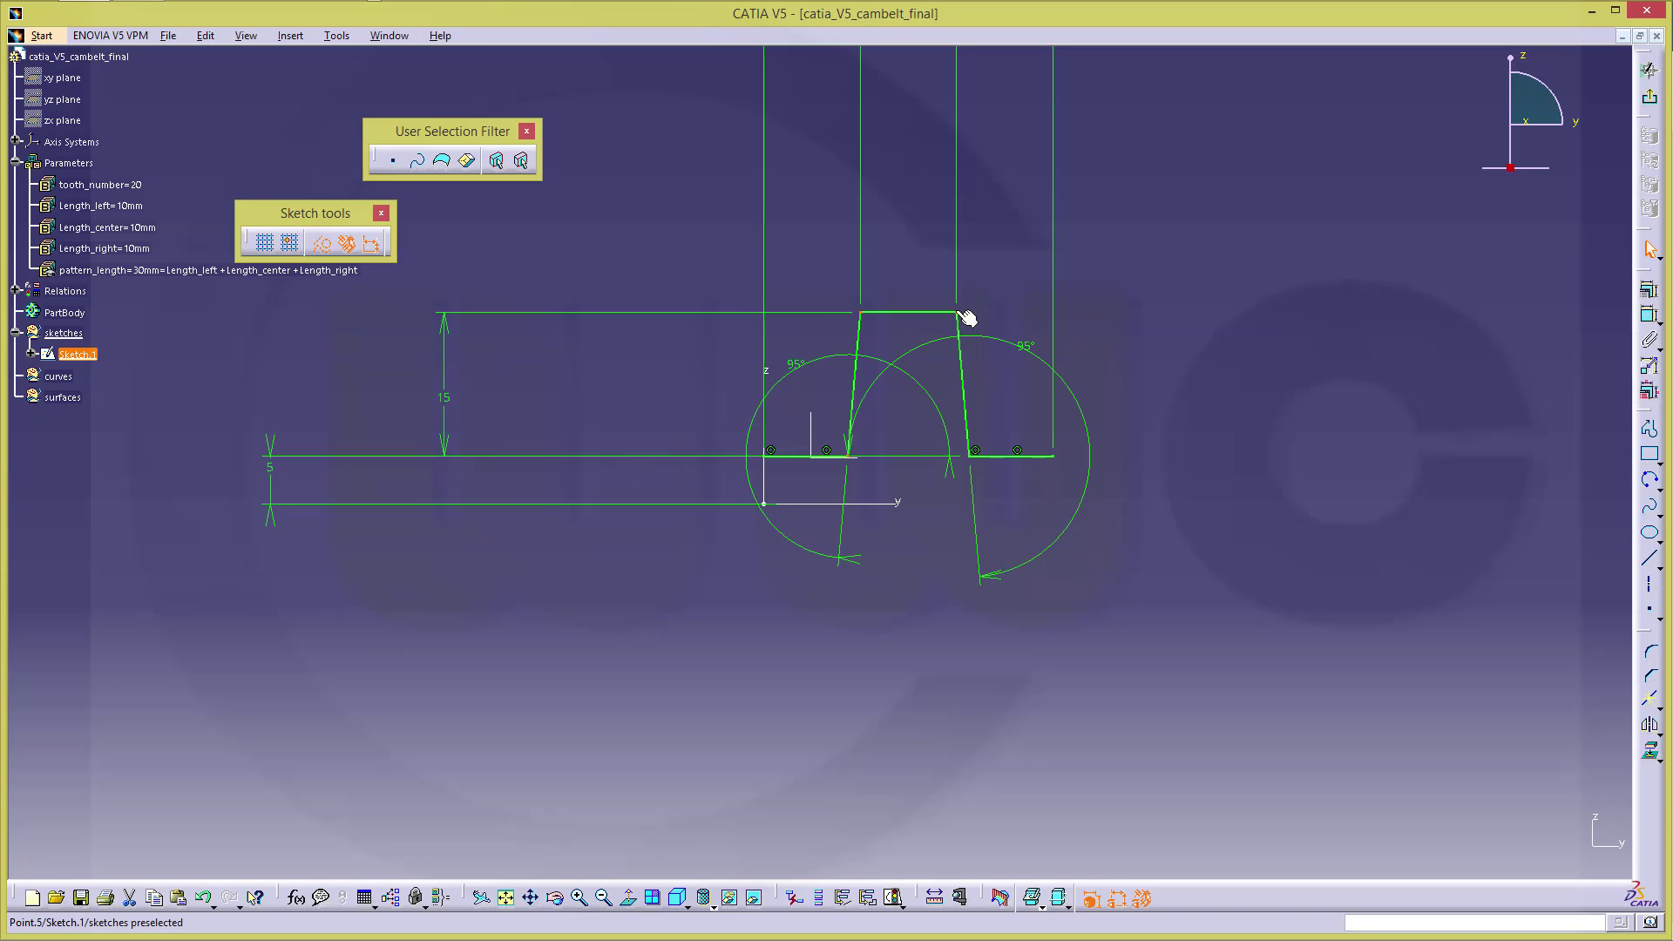
{"action": "left_click", "coordinate": [973, 456], "text": "ctrl"}
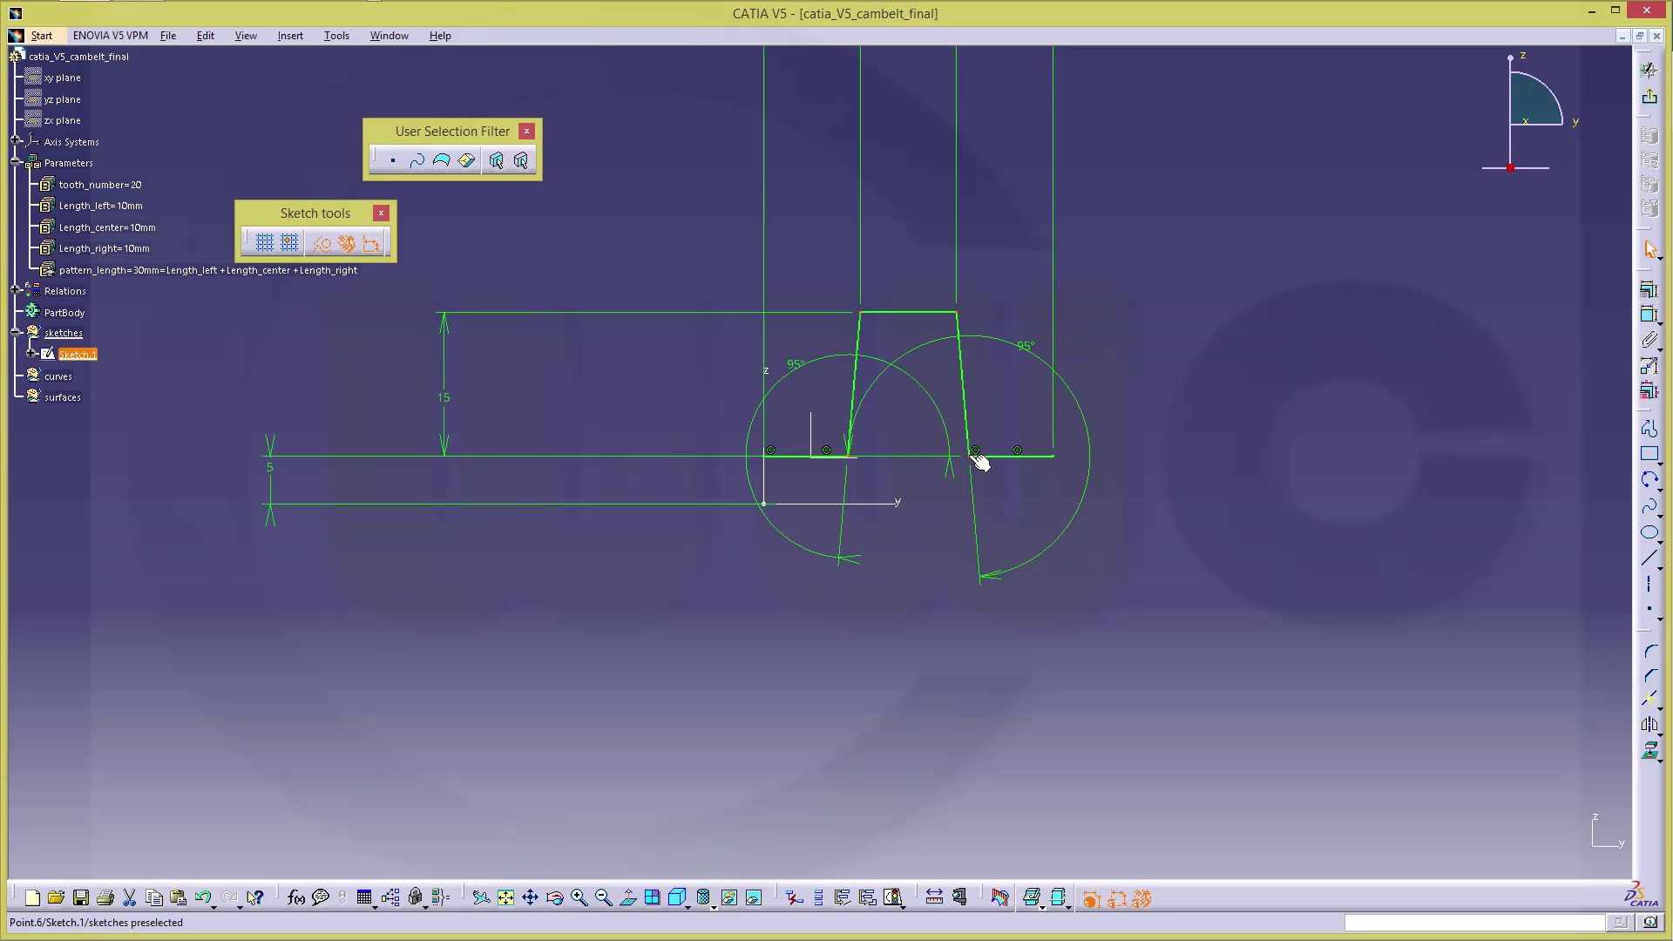
- Round the selected corners with a 3mm radius and exit back to the 3D part
{"action": "left_click", "coordinate": [1649, 654]}
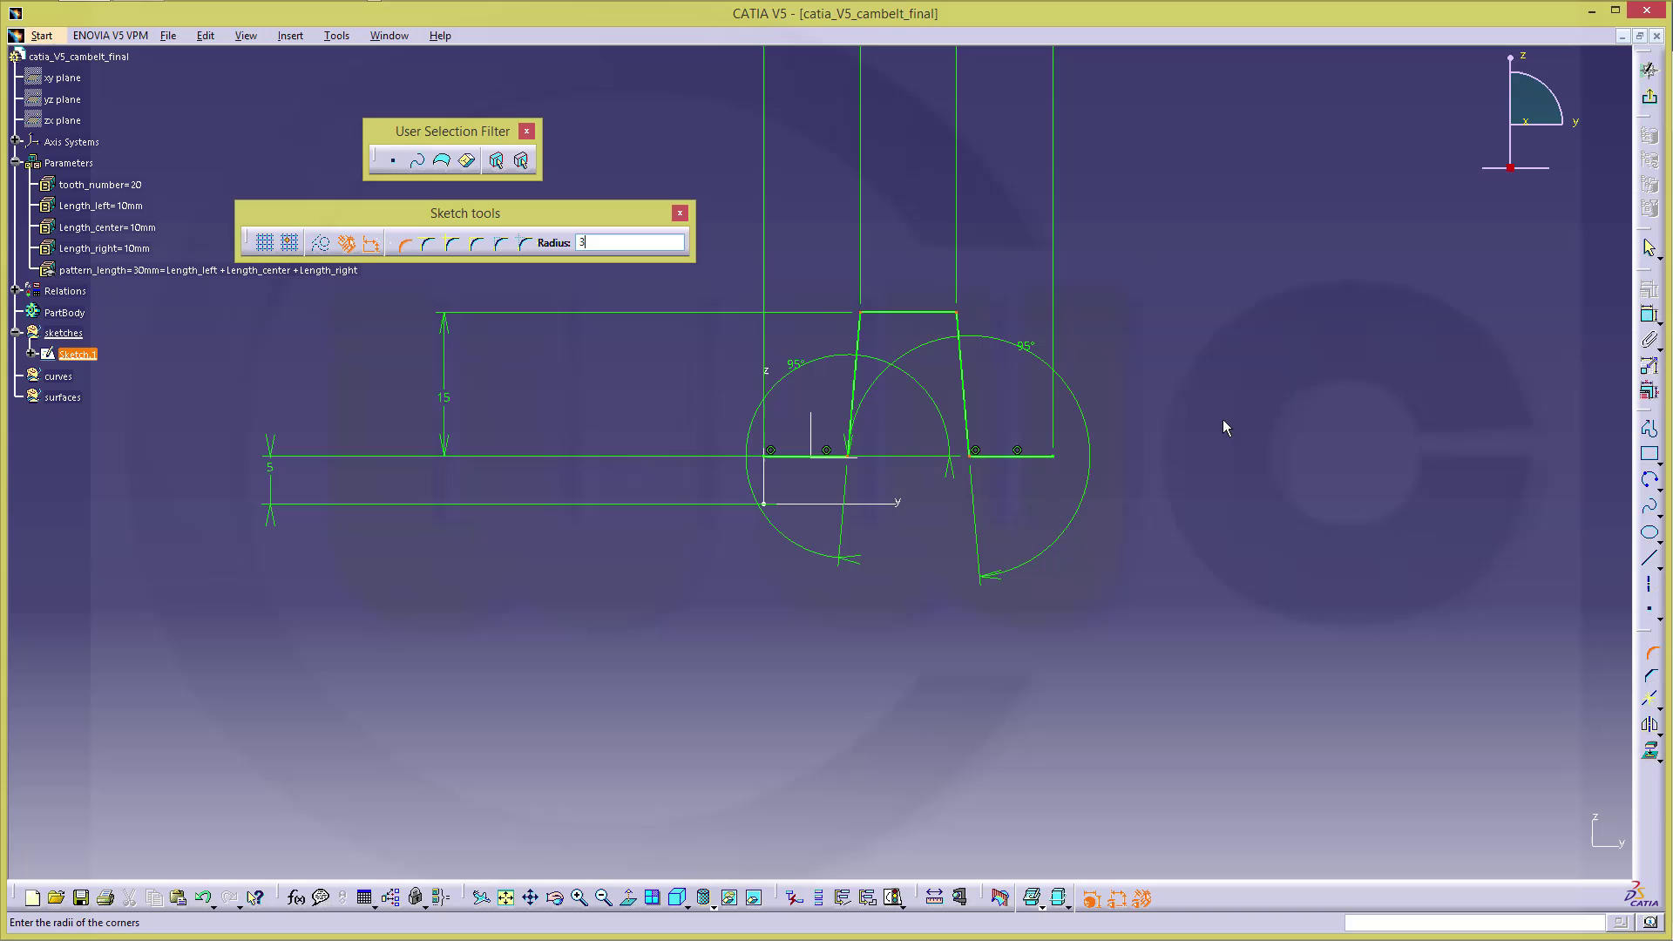
{"action": "key", "text": "Return"}
{"action": "left_click", "coordinate": [914, 523]}
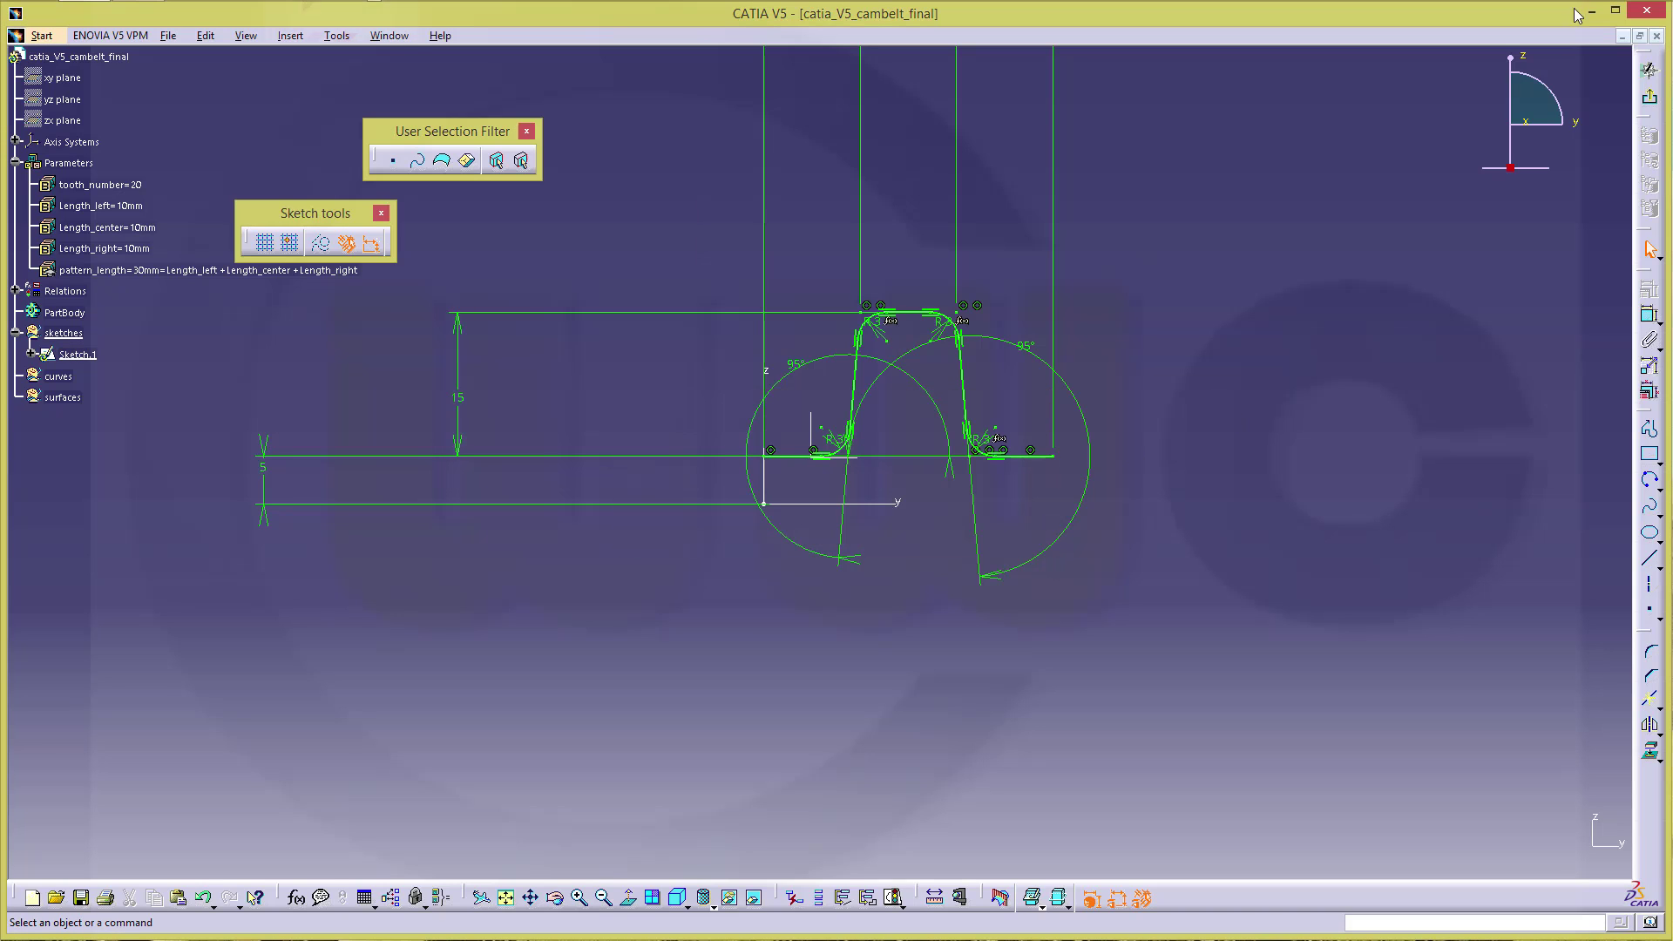
{"action": "left_click", "coordinate": [1651, 101]}
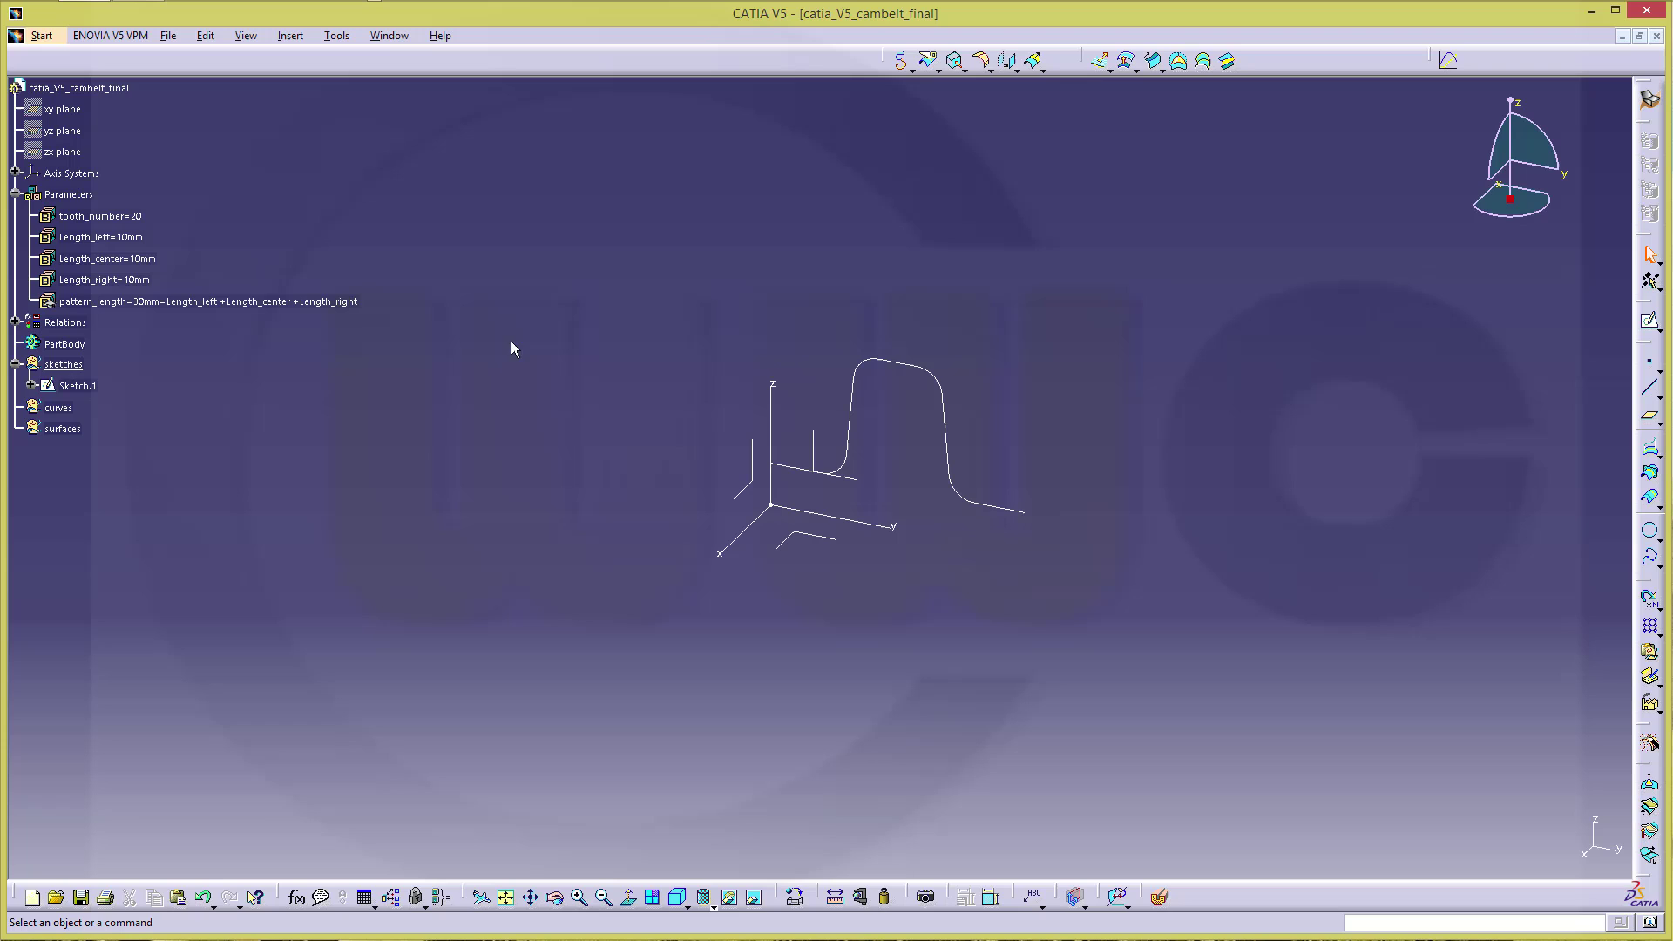
- Make the surfaces set the work object and start an extrusion of Sketch.1
{"action": "right_click", "coordinate": [67, 429]}
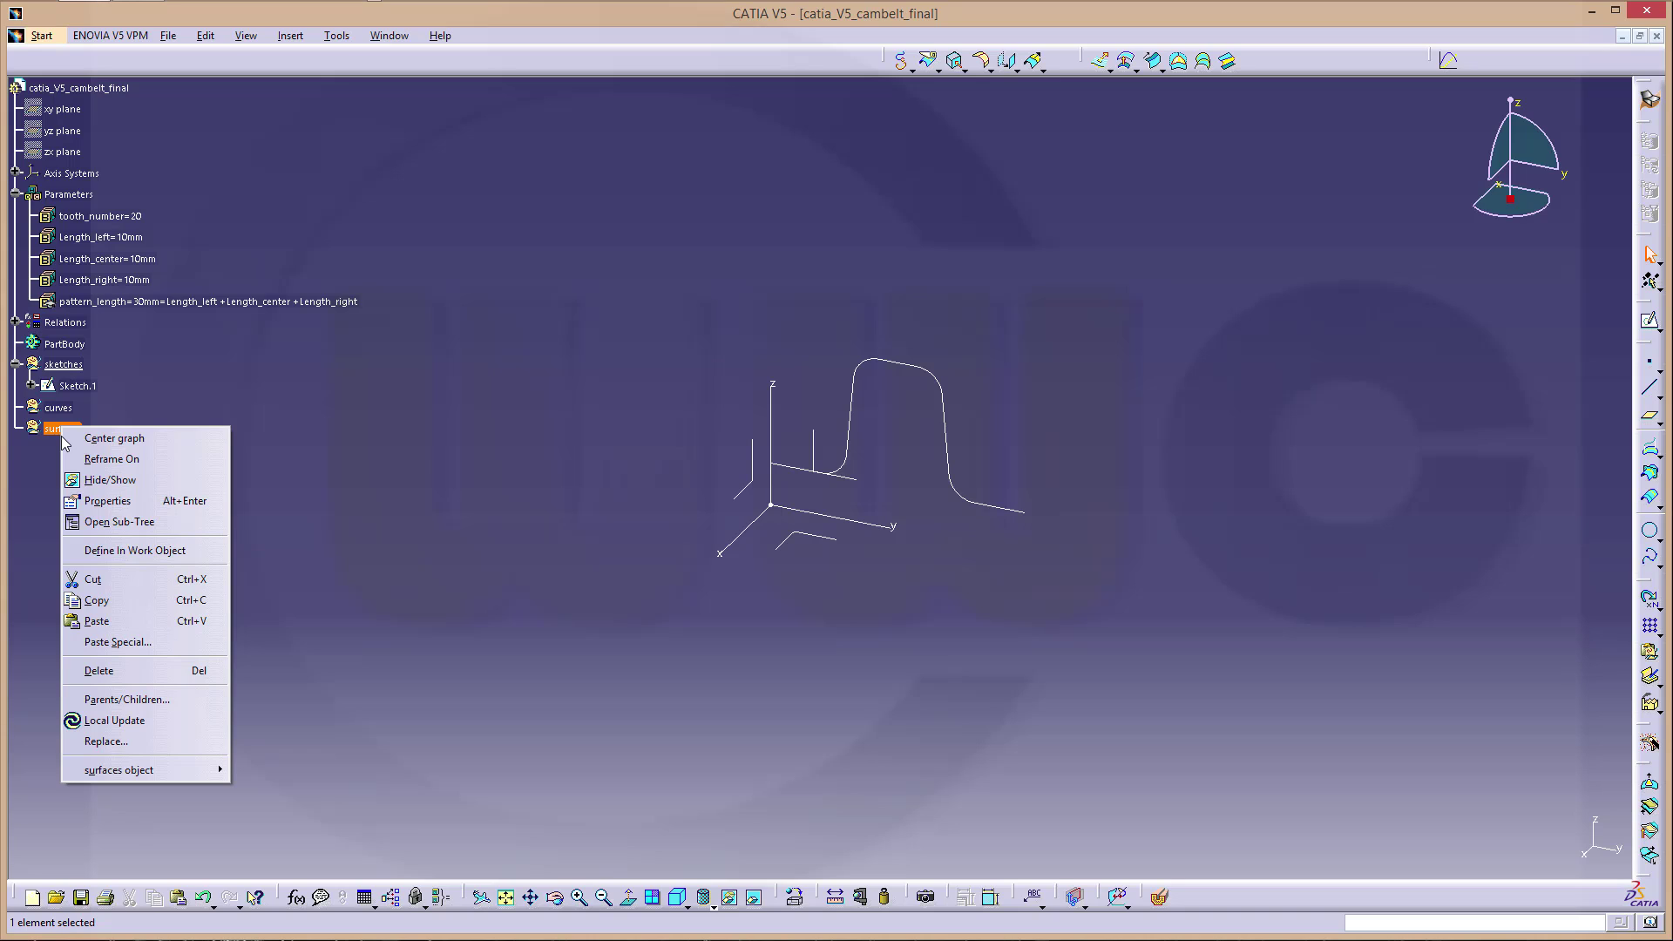
{"action": "left_click", "coordinate": [140, 550]}
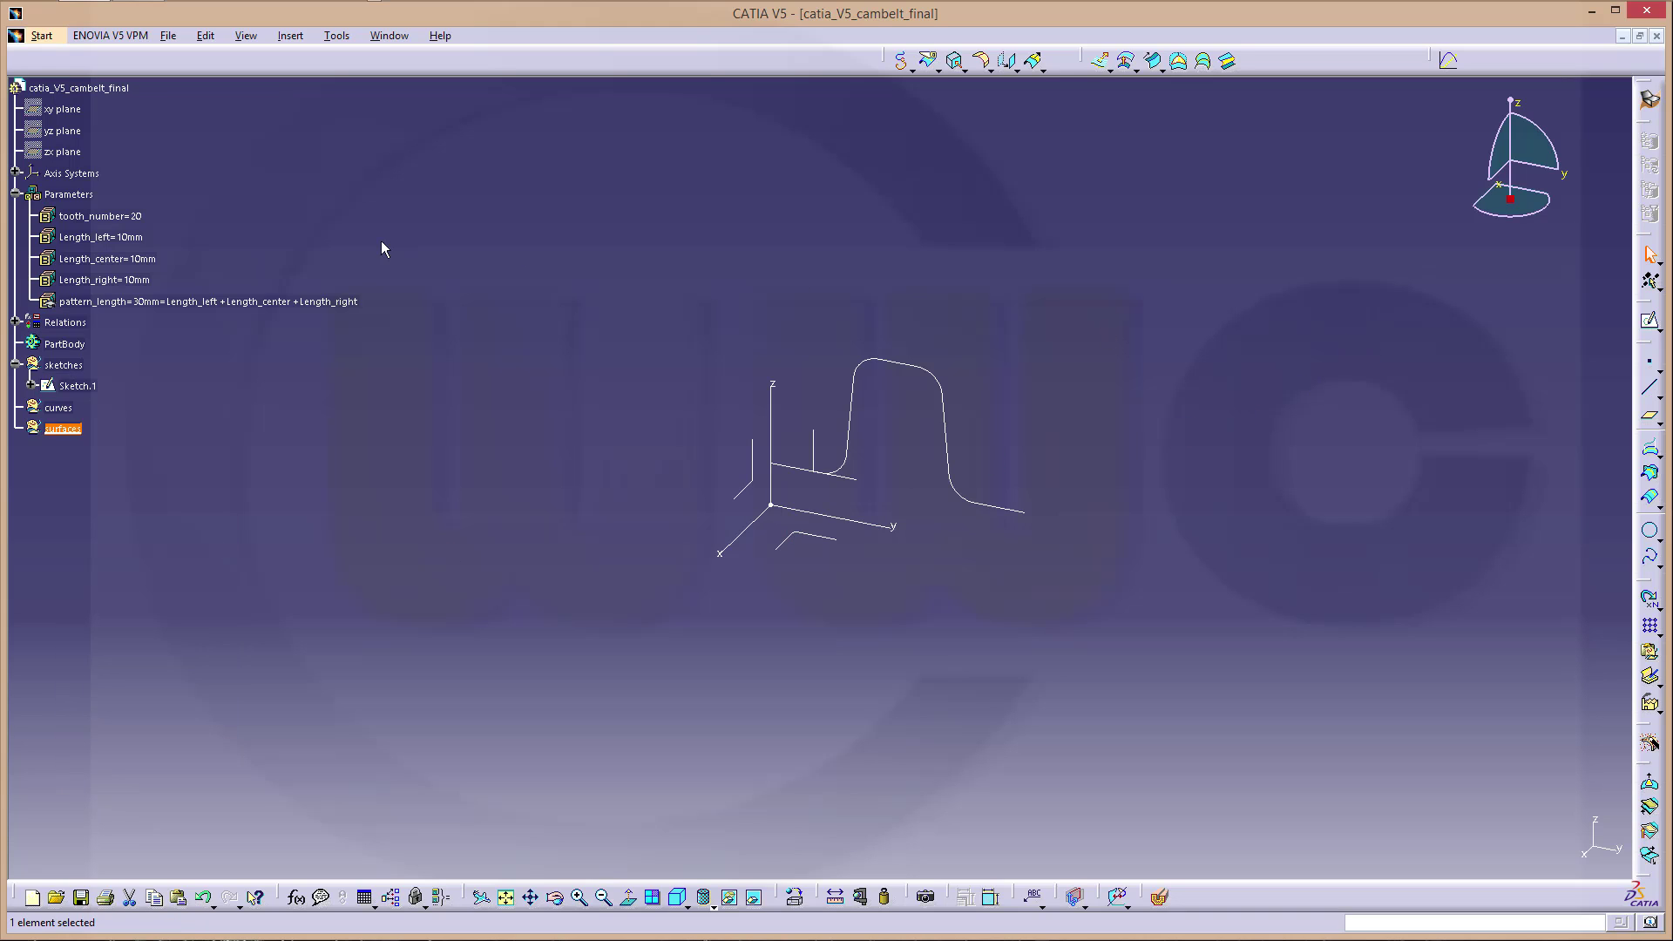
{"action": "left_click", "coordinate": [1099, 61]}
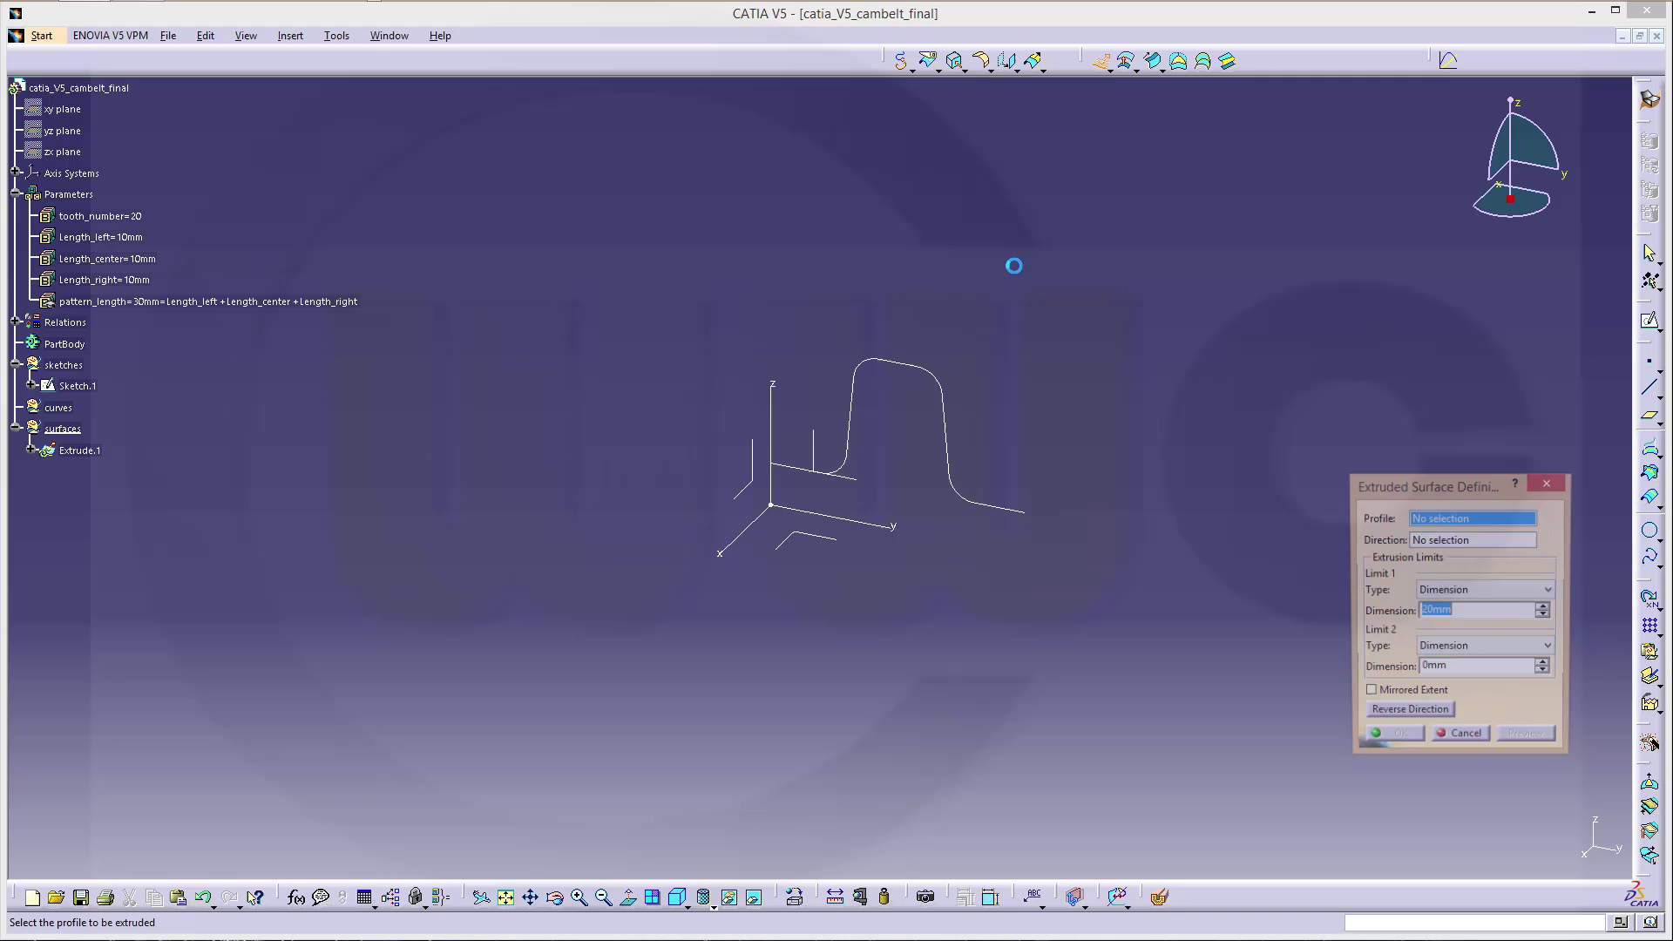
{"action": "left_click", "coordinate": [961, 455]}
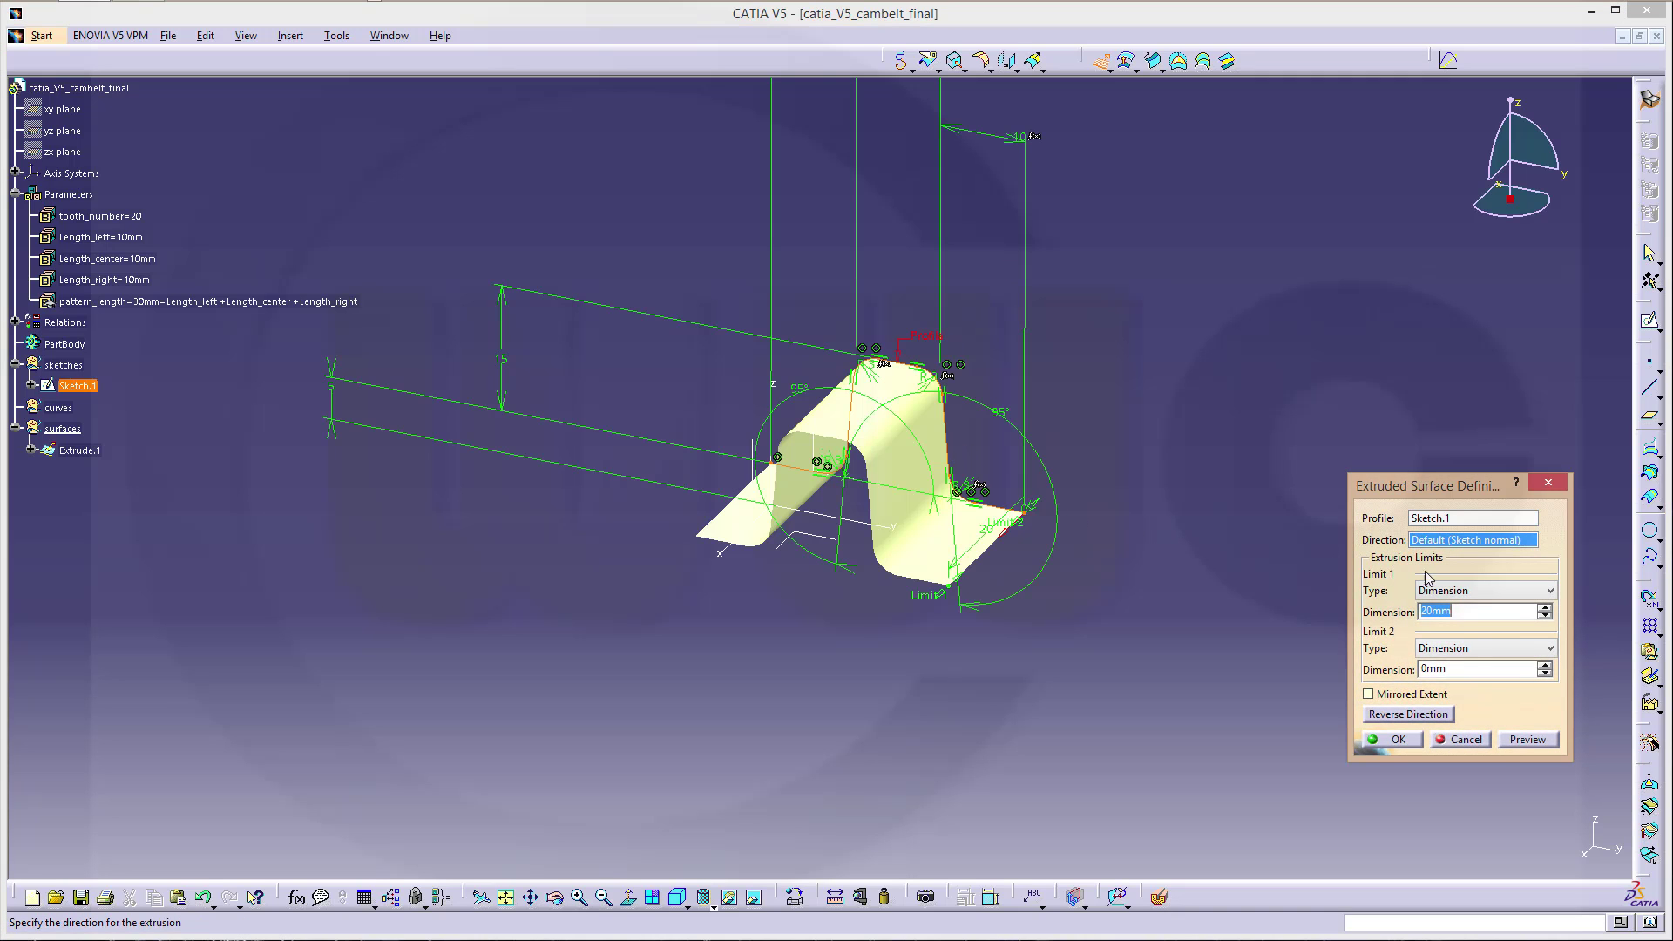
- Reverse the extrusion direction, set its length to 5mm and create Extrude.1
{"action": "left_click", "coordinate": [1402, 715]}
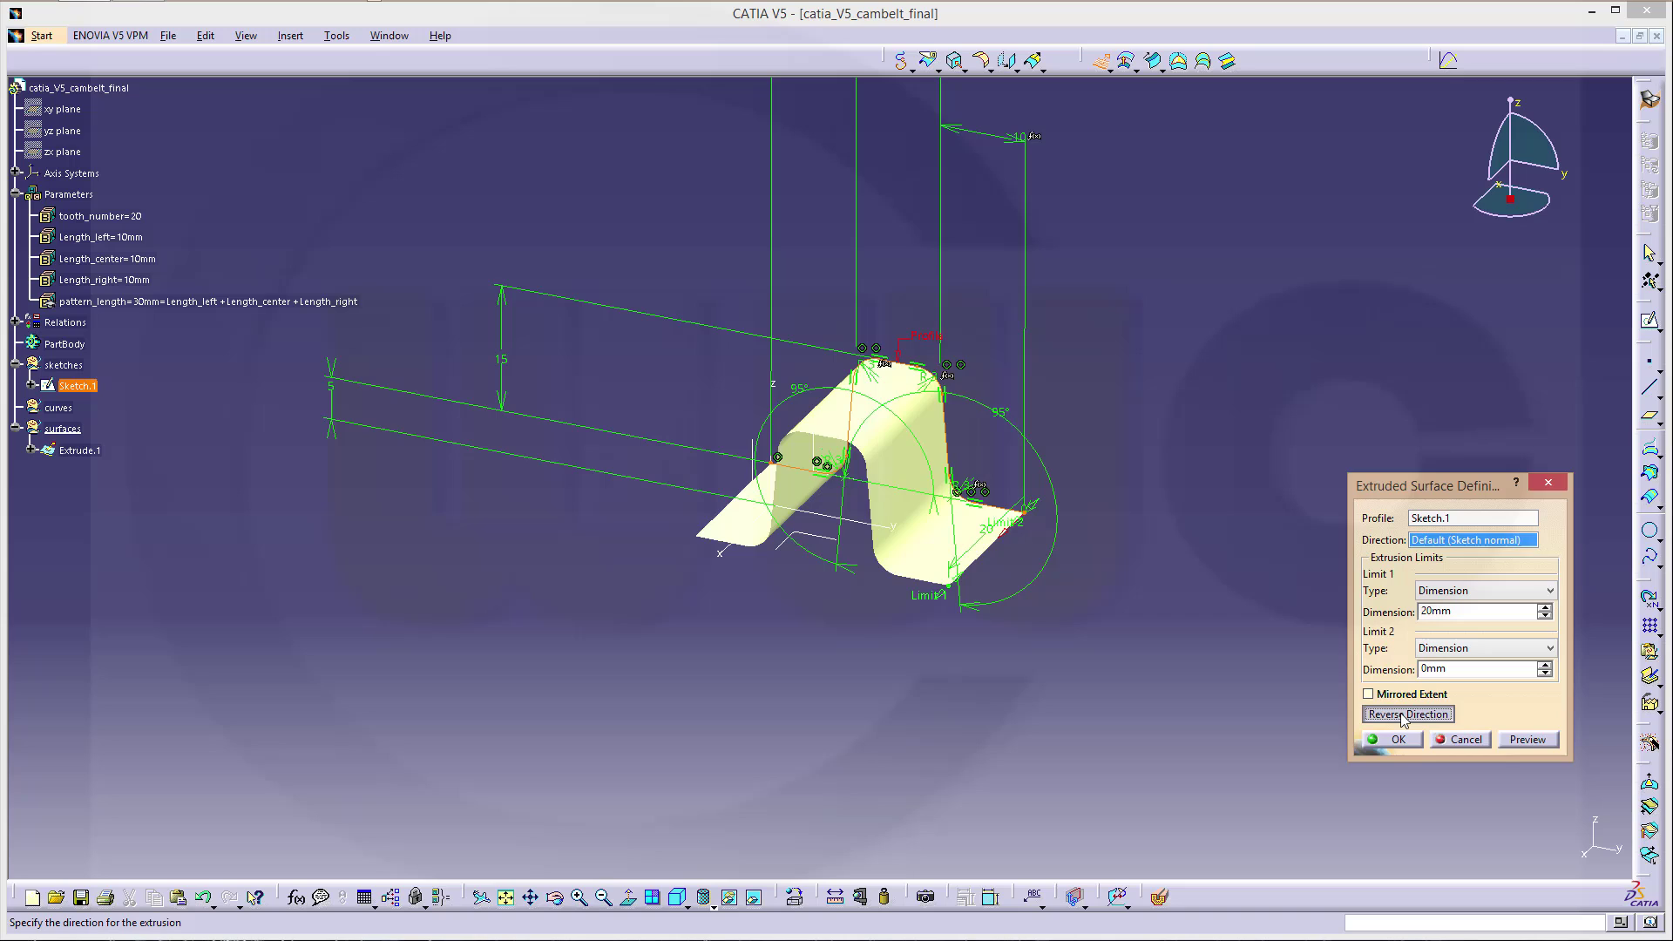
{"action": "left_click", "coordinate": [1477, 611]}
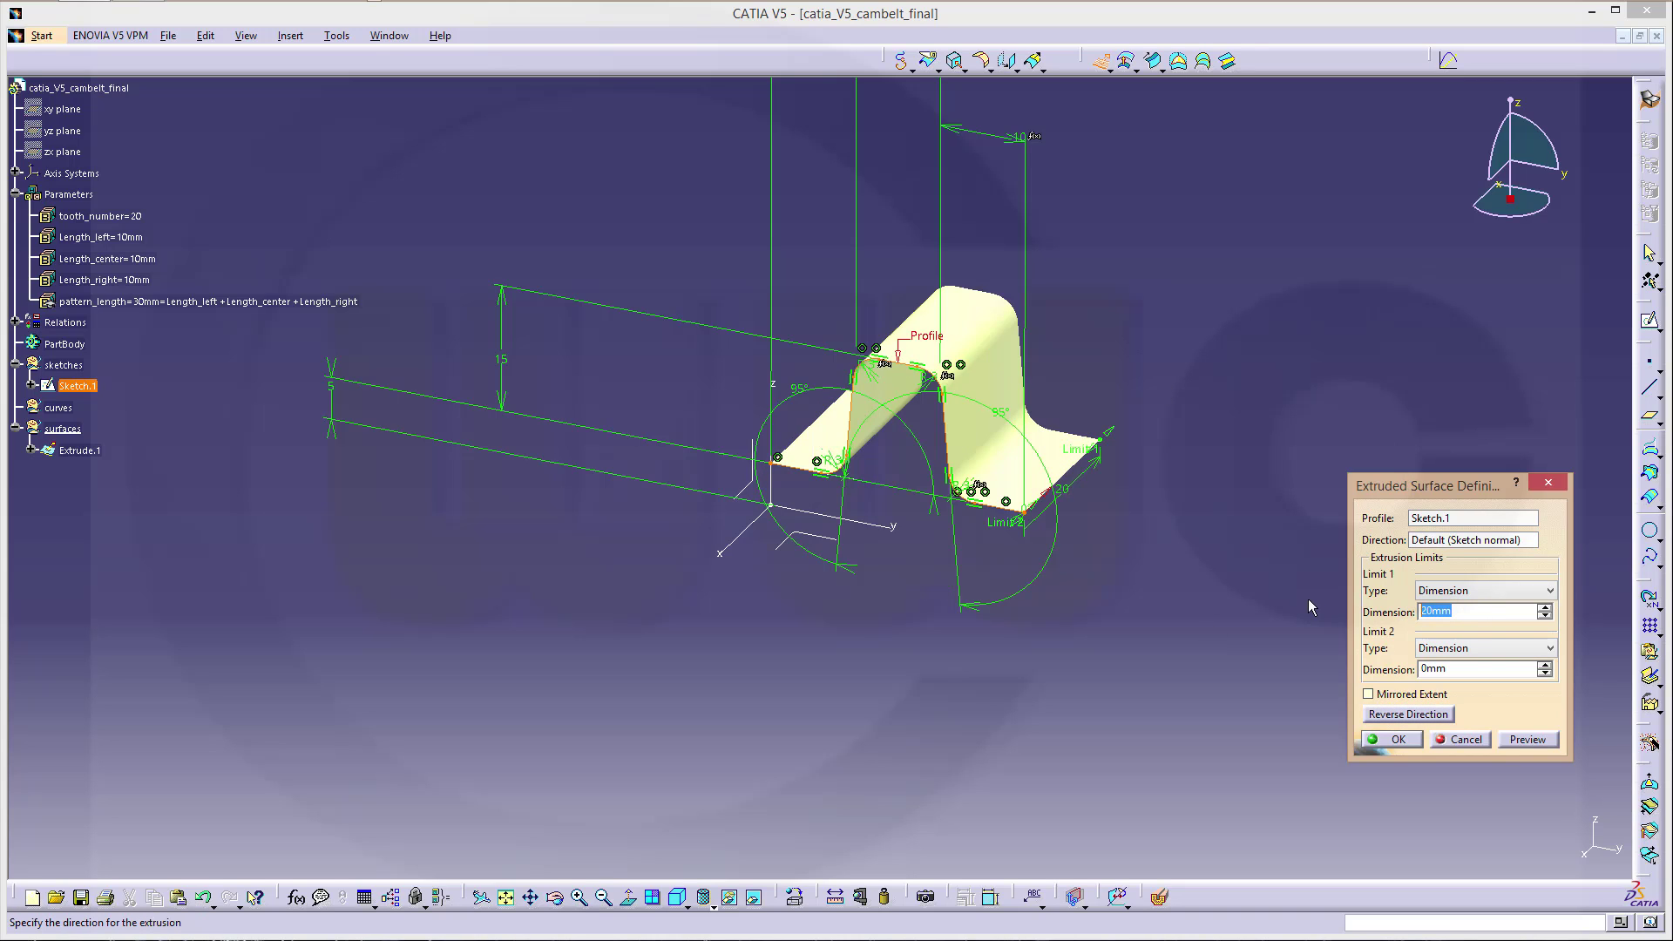
{"action": "type", "text": "5mm"}
{"action": "key", "text": "Return"}
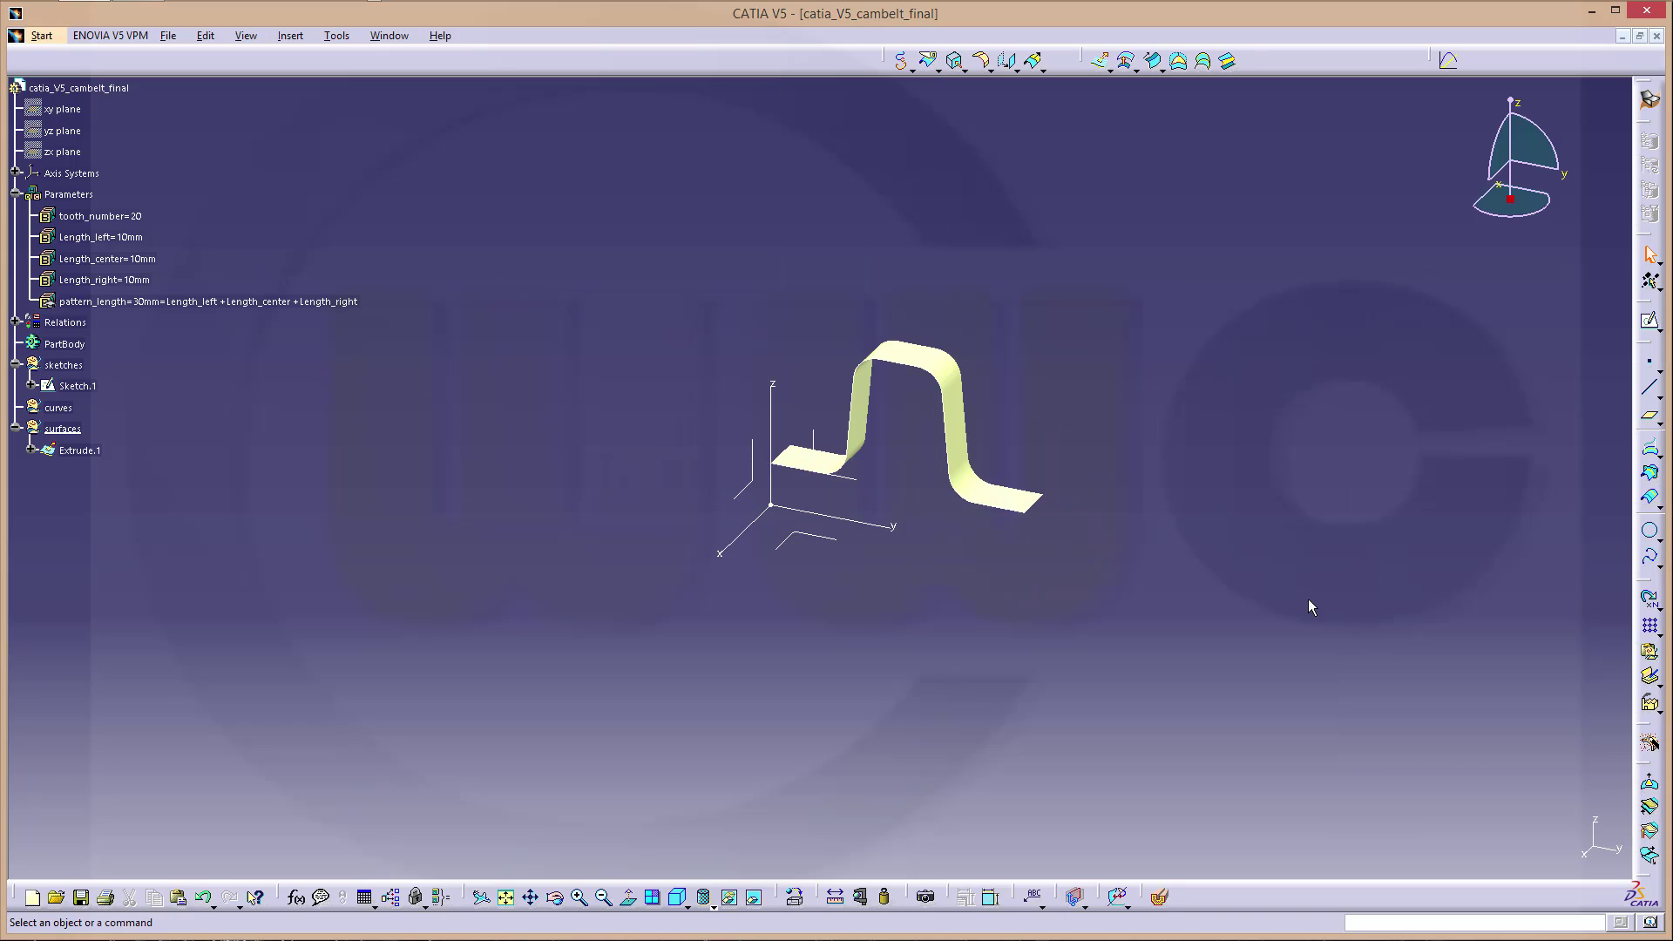
{"action": "middle_click_drag", "start_coordinate": [1221, 572], "coordinate": [1141, 377]}
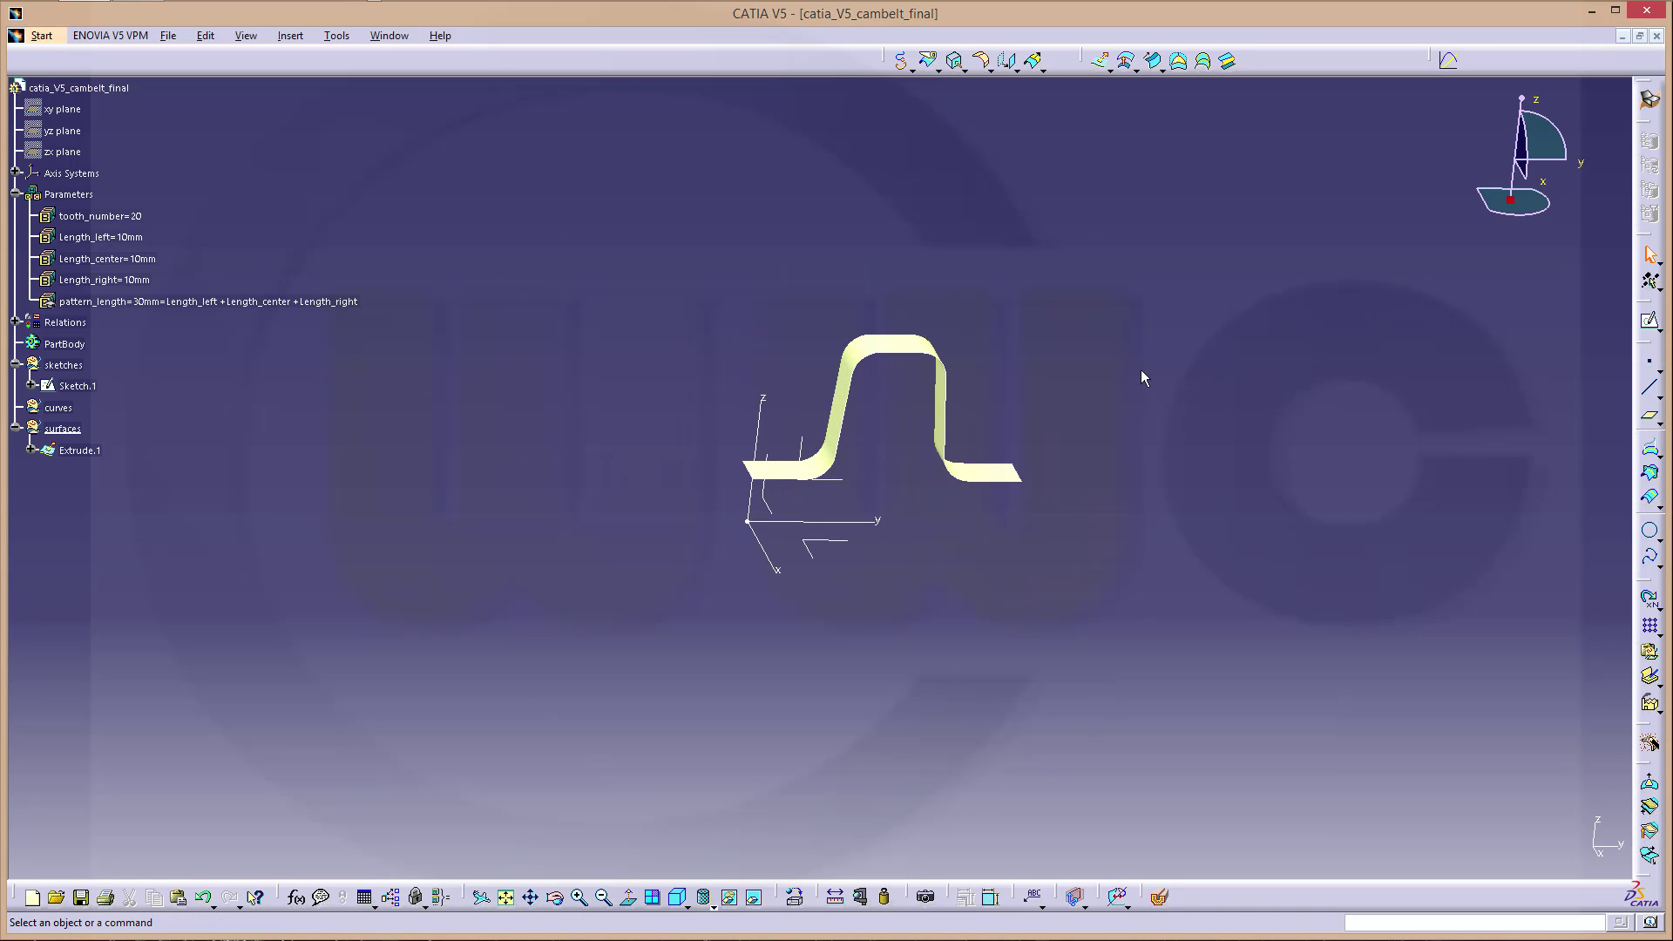
{"action": "middle_click_drag", "start_coordinate": [1021, 373], "coordinate": [540, 387]}
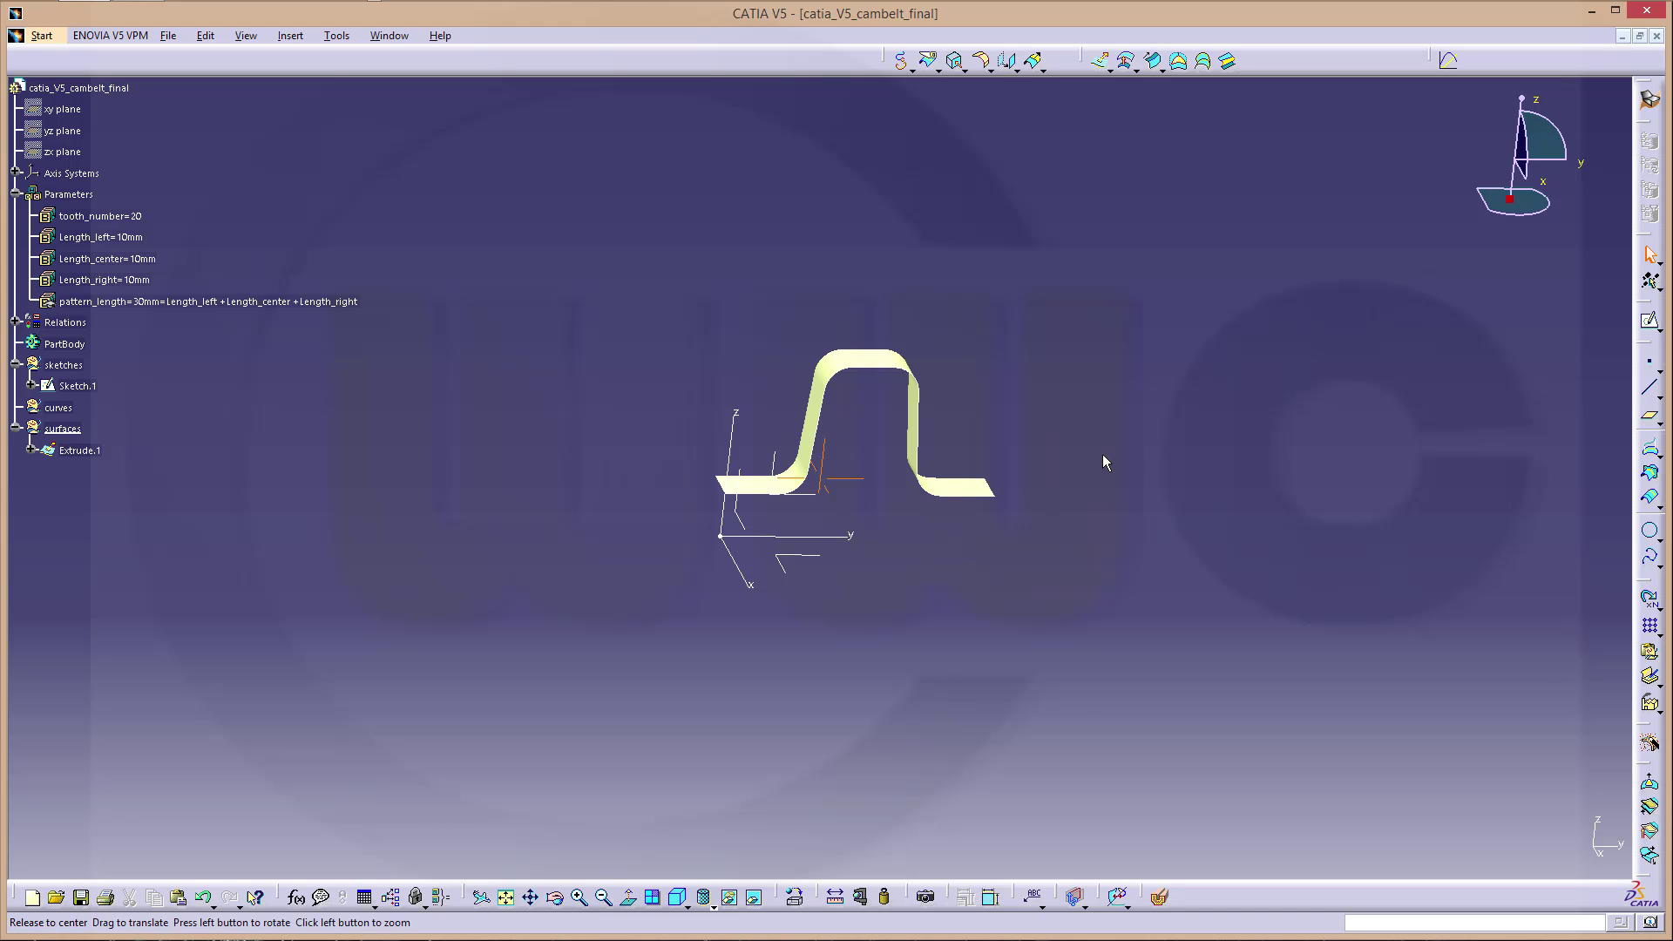
{"action": "middle_click_drag", "start_coordinate": [1101, 459], "coordinate": [1101, 410]}
{"action": "mouse_move", "coordinate": [604, 344]}
{"action": "middle_mouse_down"}
{"action": "mouse_move", "coordinate": [510, 324]}
{"action": "mouse_move", "coordinate": [605, 312]}
{"action": "middle_mouse_up"}
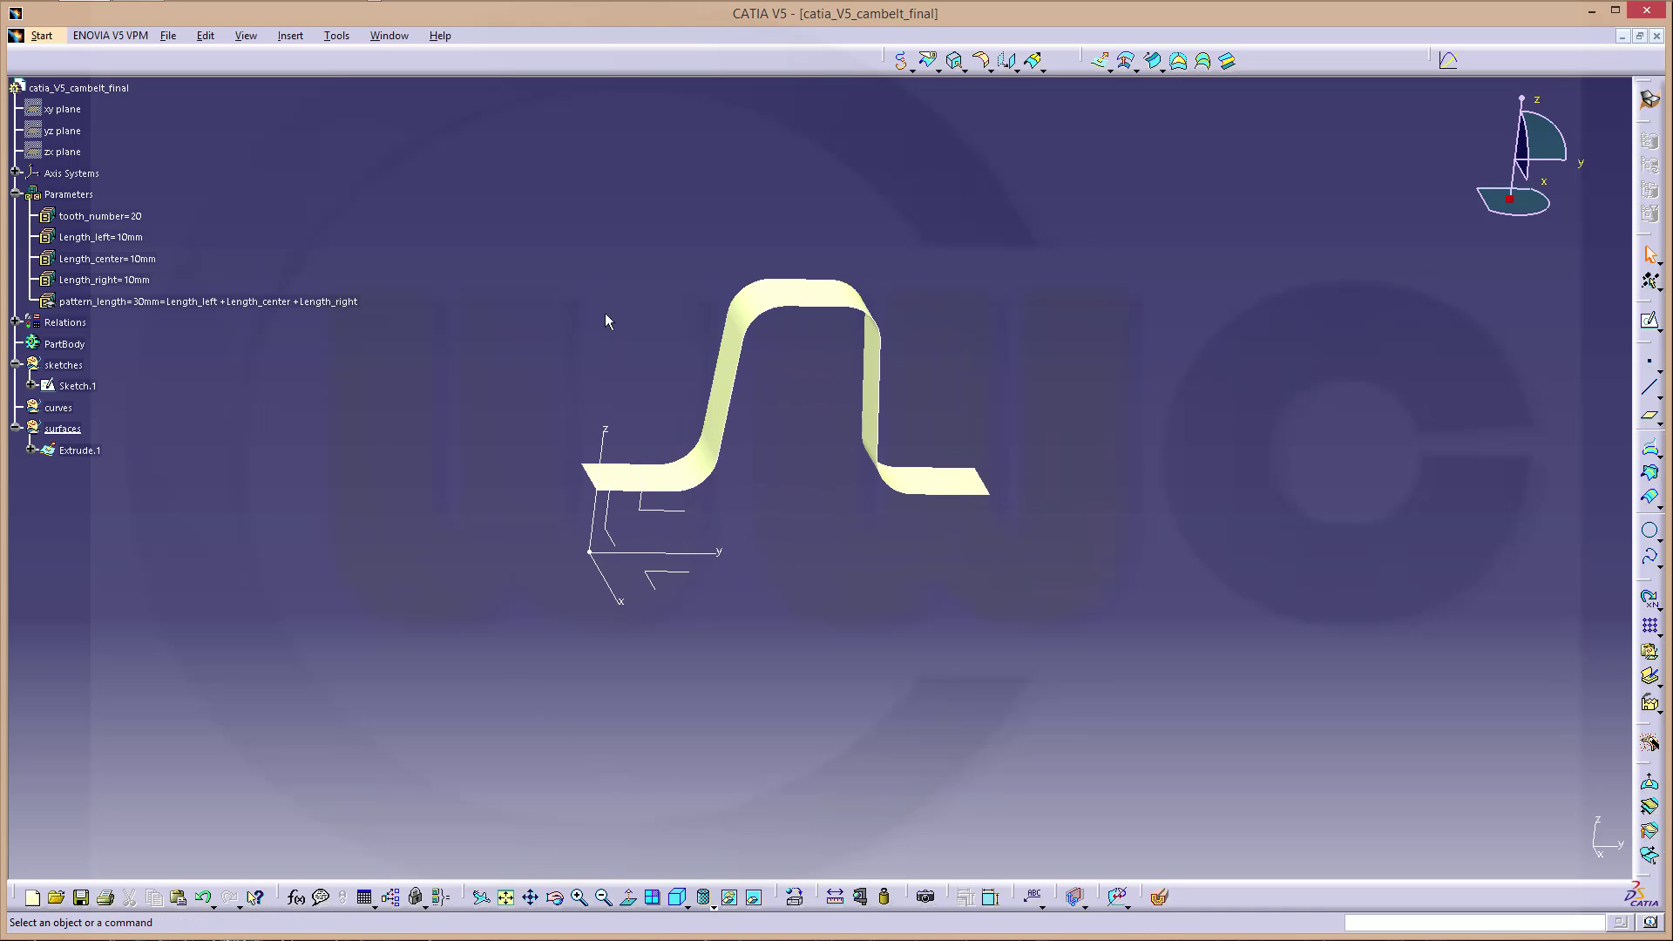
- Start a rectangular pattern with the instance count driven by tooth_number (20 instances)
{"action": "left_click", "coordinate": [1648, 626]}
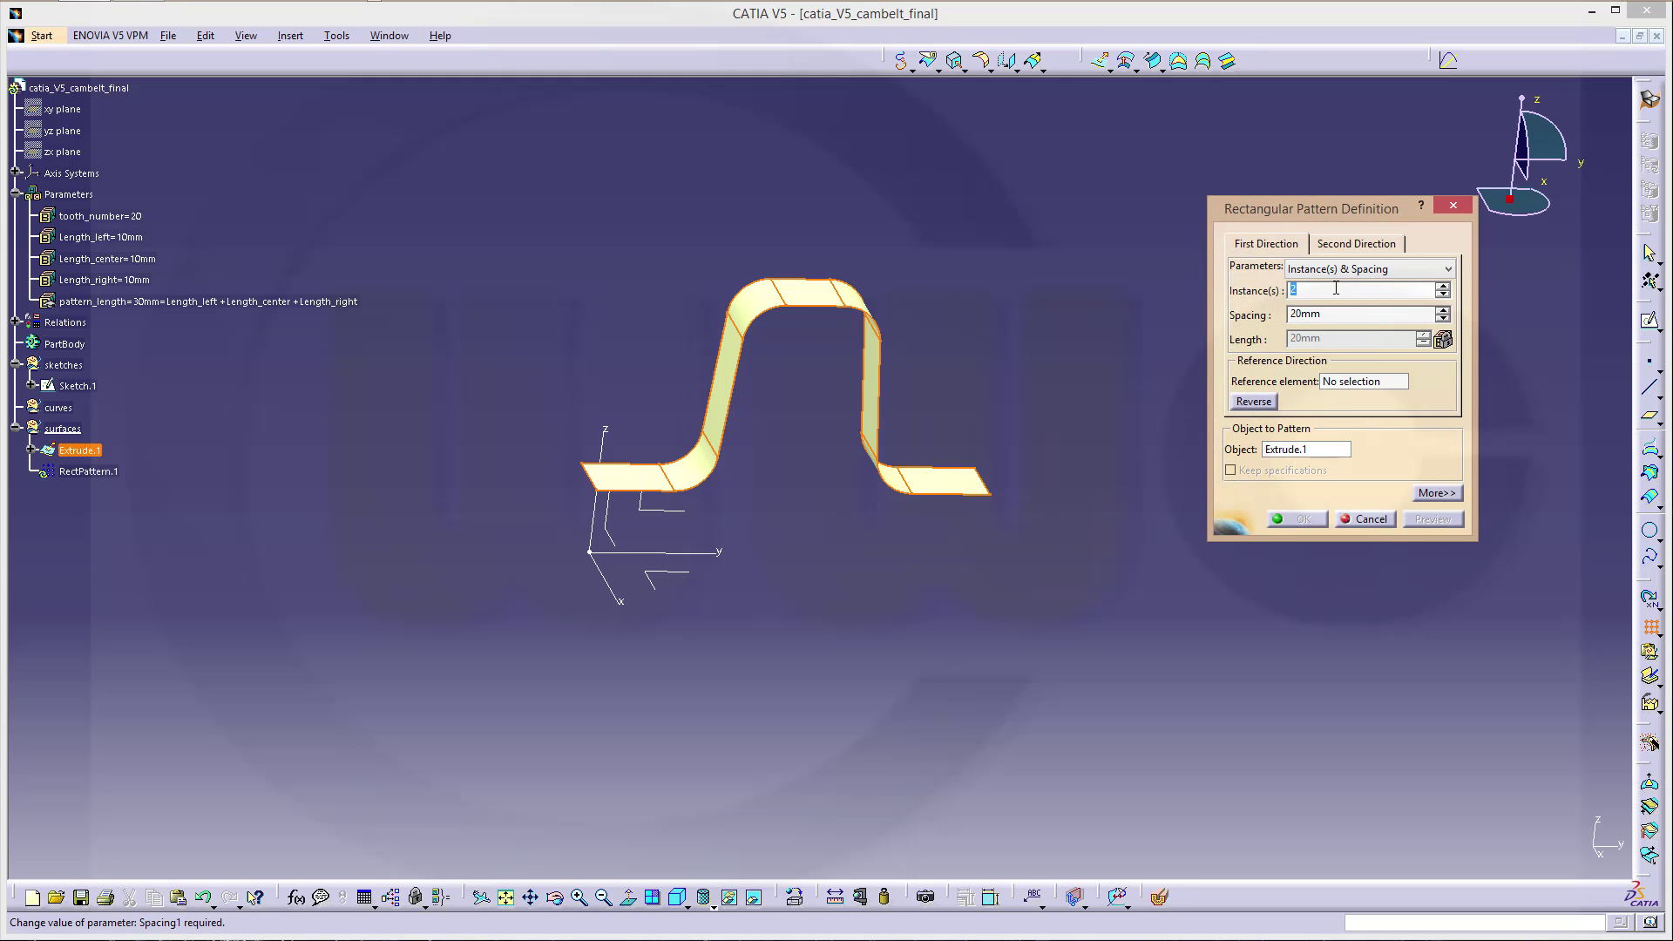
{"action": "right_click", "coordinate": [1294, 289]}
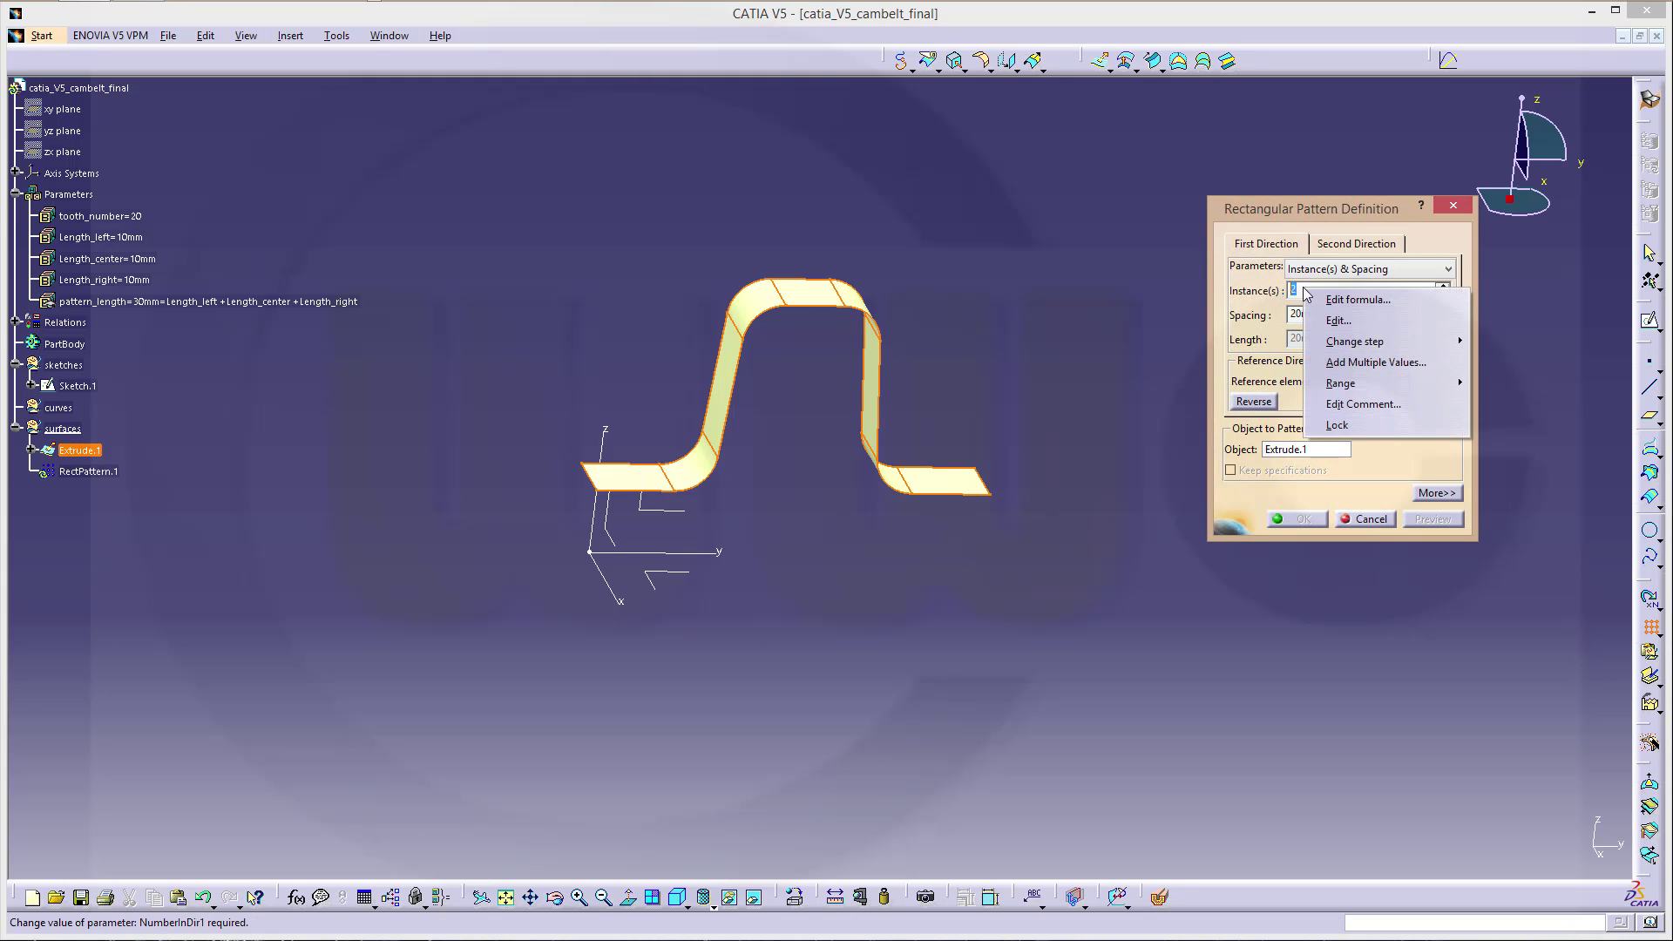
{"action": "left_click", "coordinate": [1357, 305]}
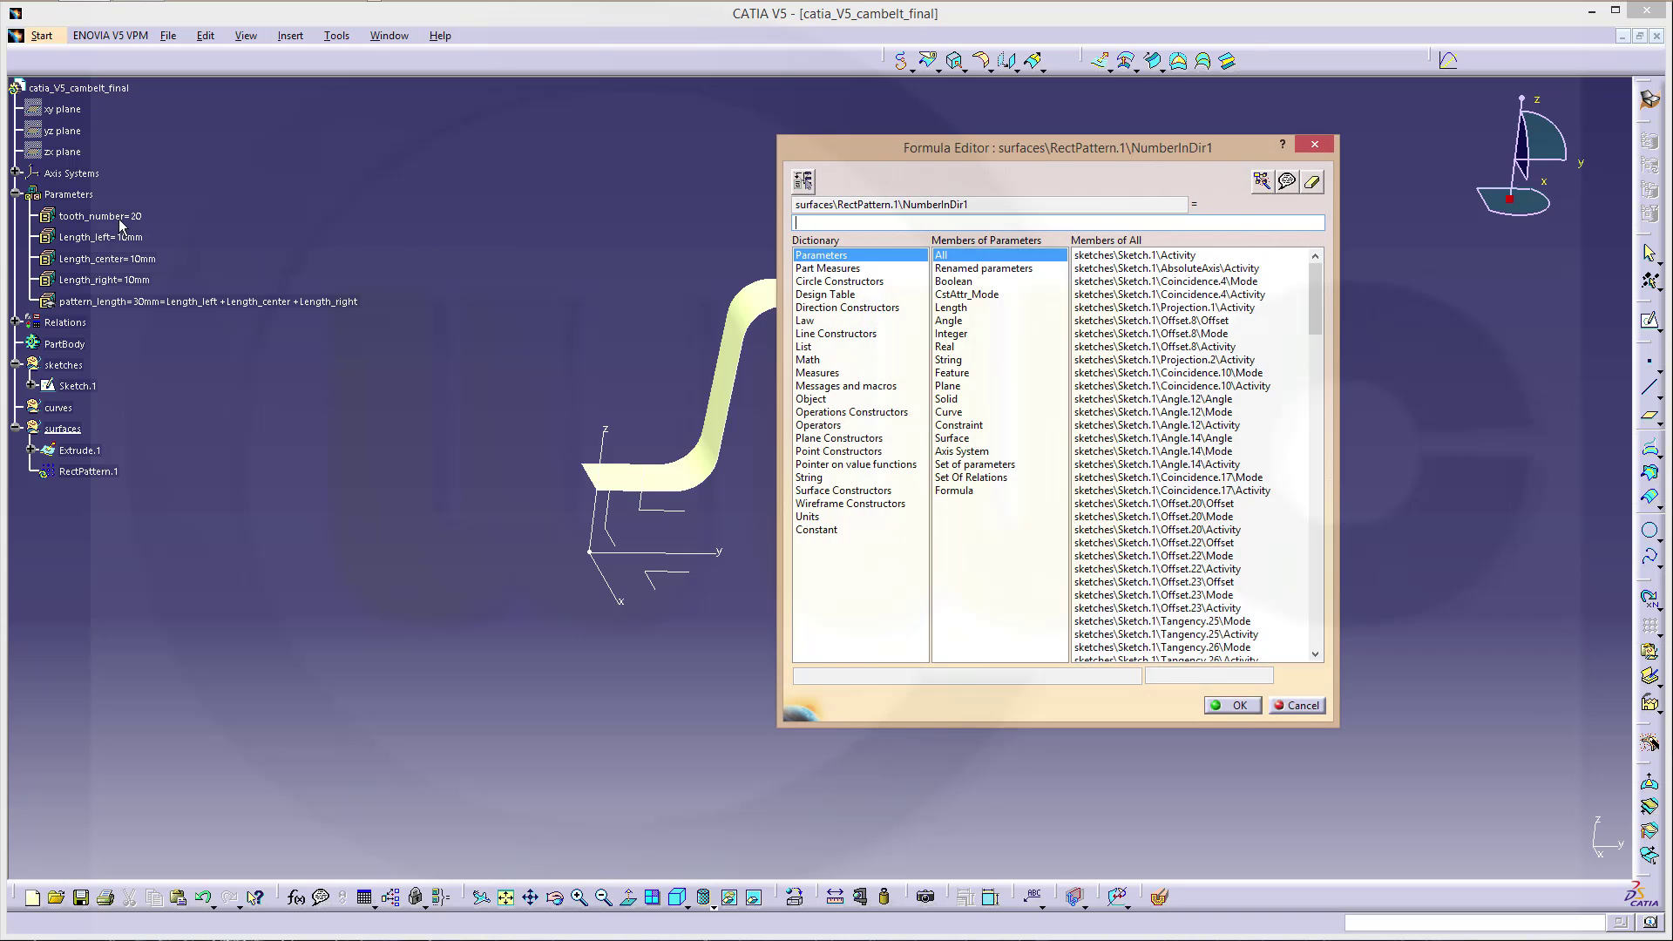
{"action": "left_click", "coordinate": [121, 222]}
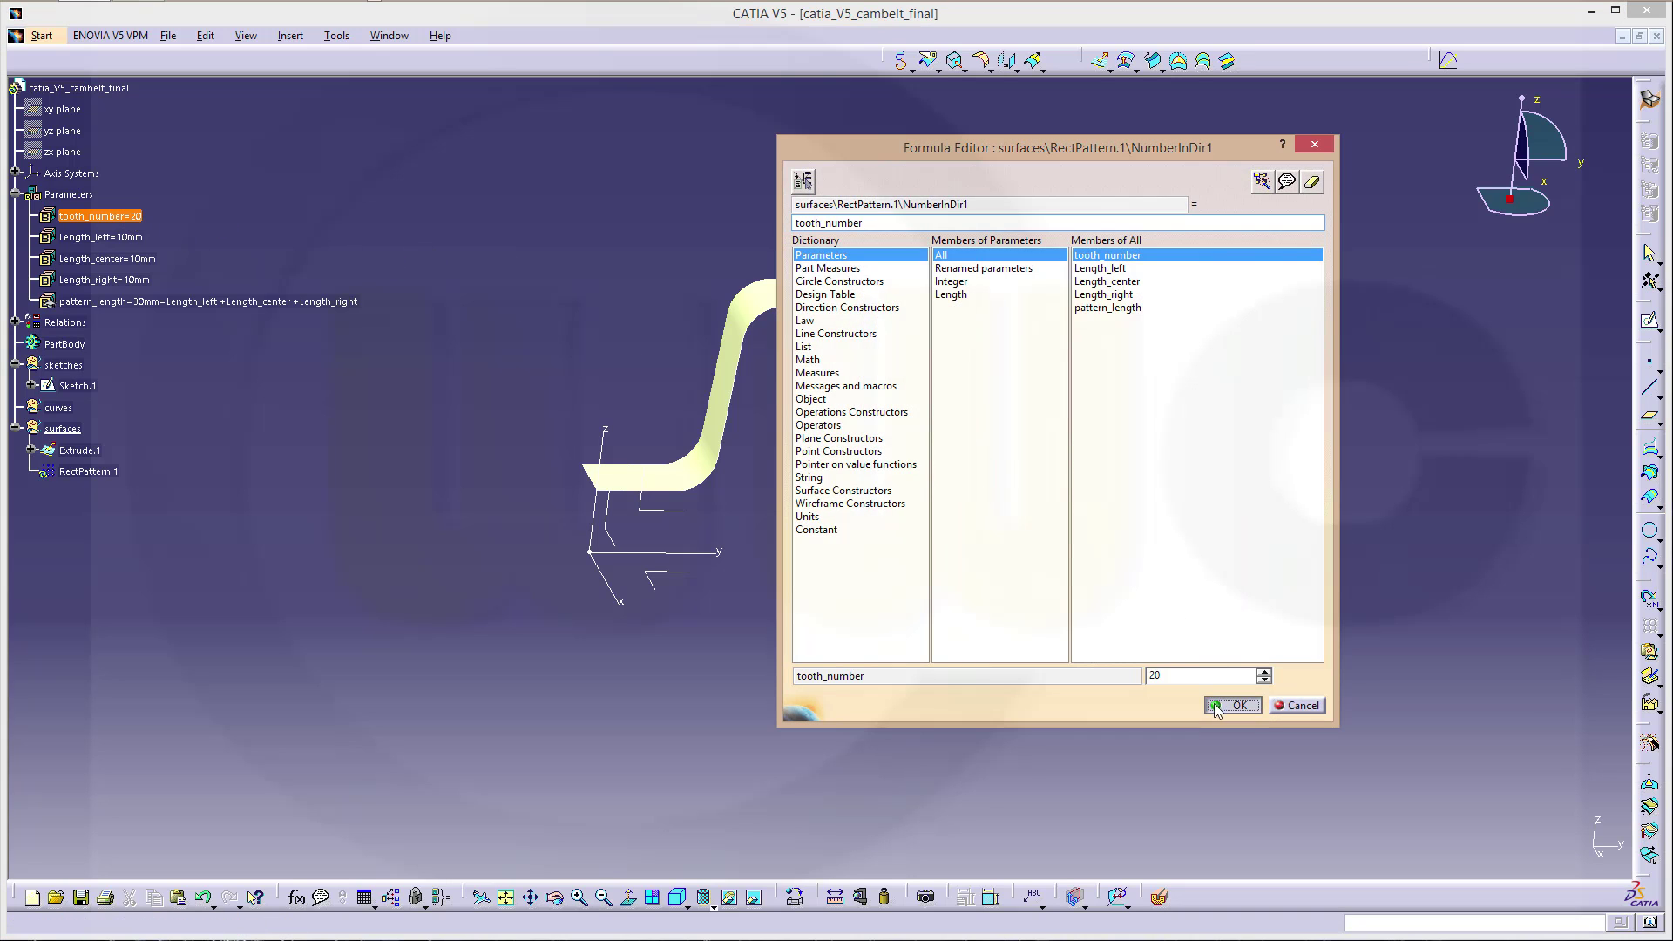
{"action": "left_click", "coordinate": [1217, 706]}
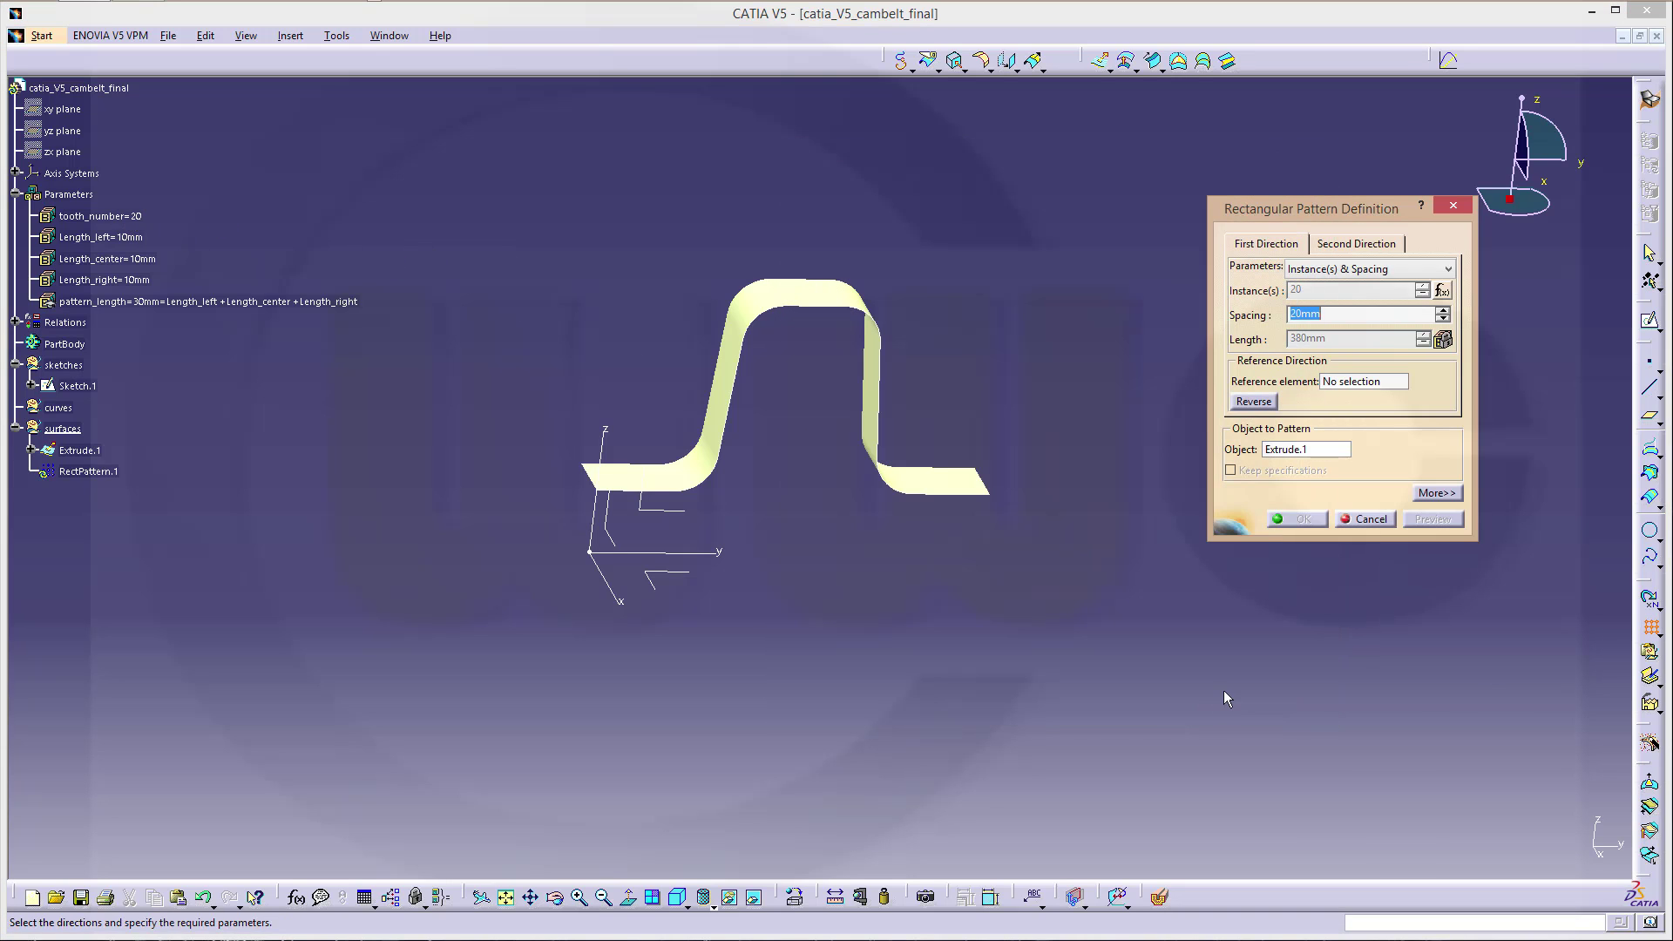
- Drive the pattern spacing by pattern_length, use the y axis as direction, and create it
{"action": "right_click", "coordinate": [1310, 315]}
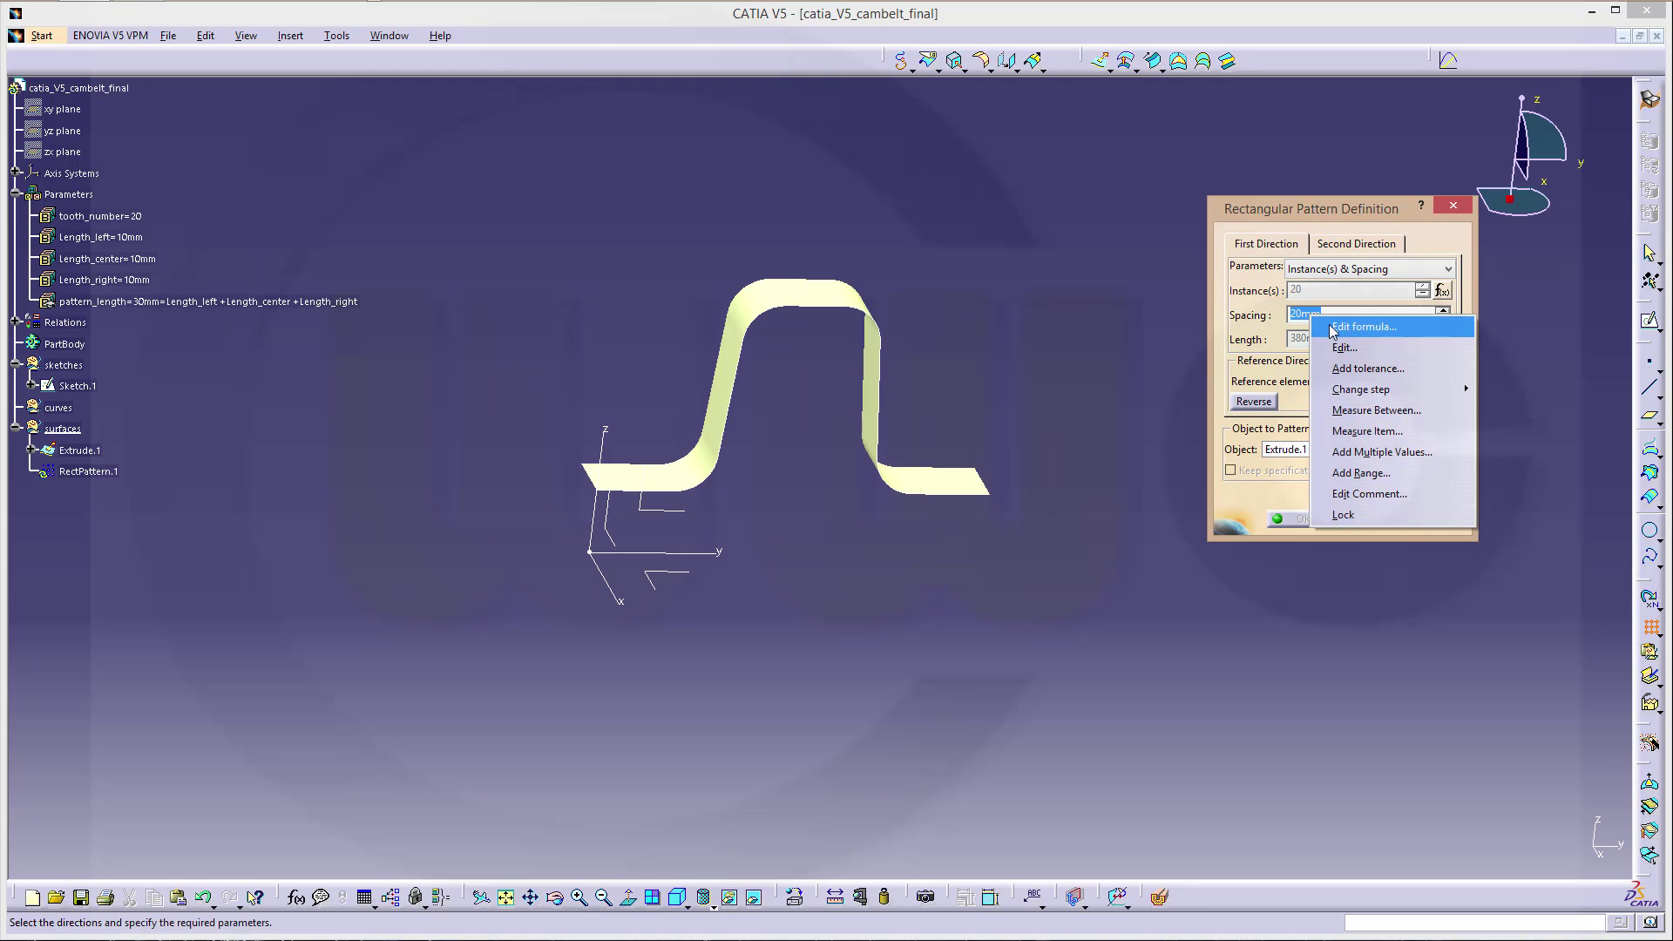
{"action": "left_click", "coordinate": [1333, 330]}
{"action": "left_click", "coordinate": [140, 302]}
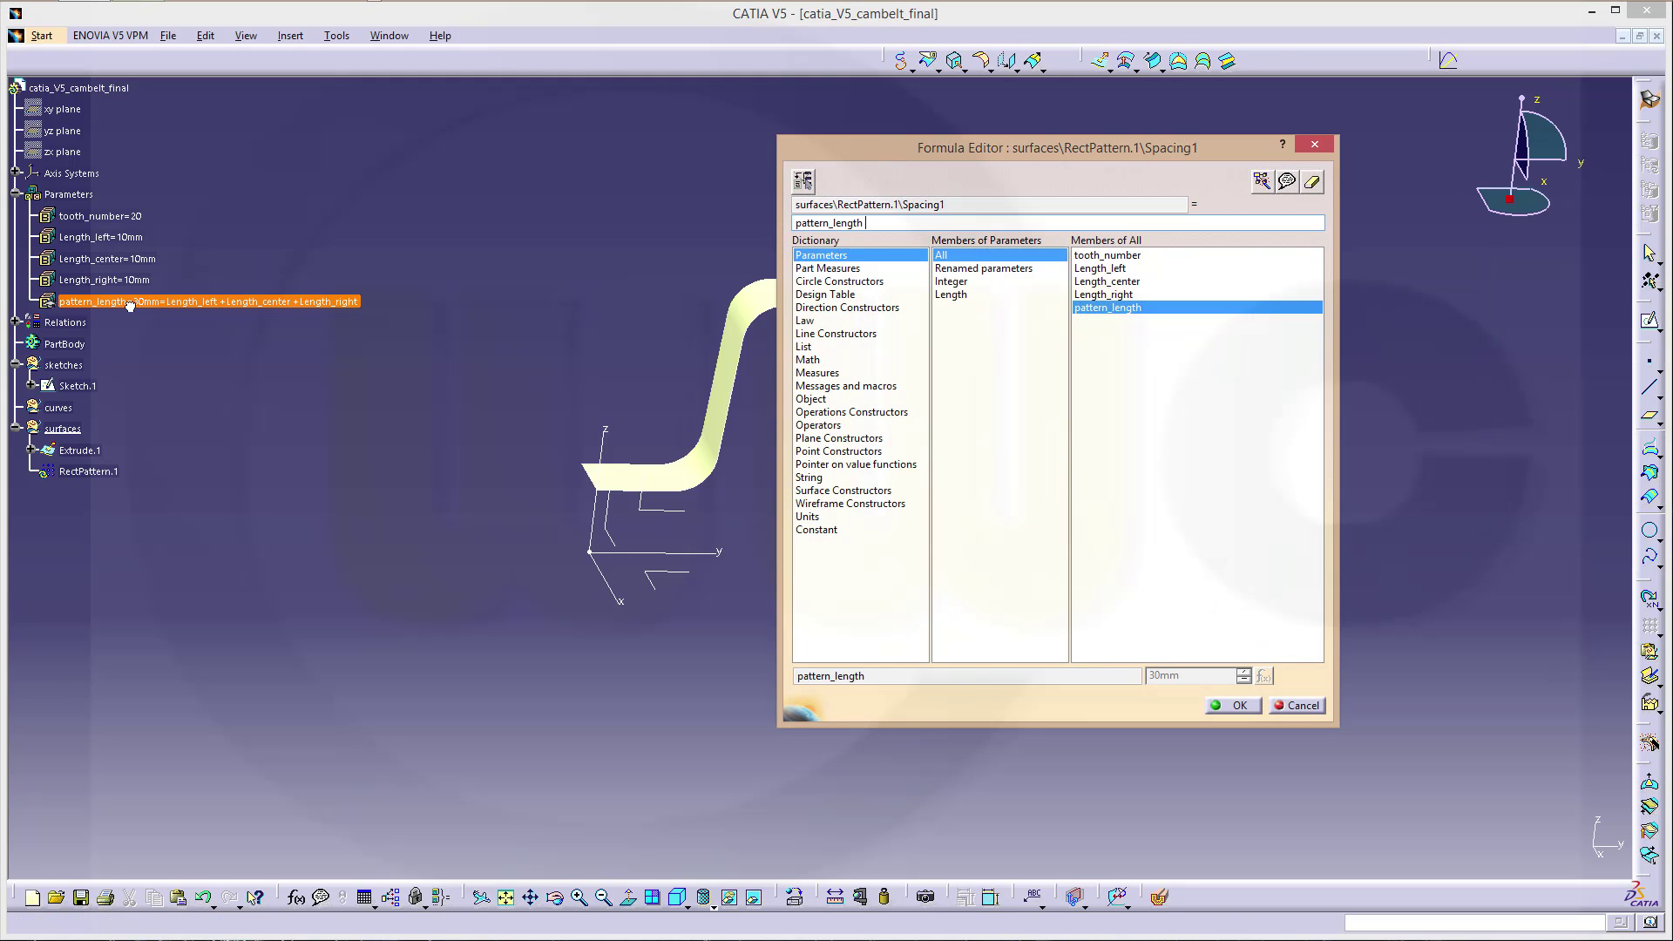
{"action": "left_click", "coordinate": [1241, 705]}
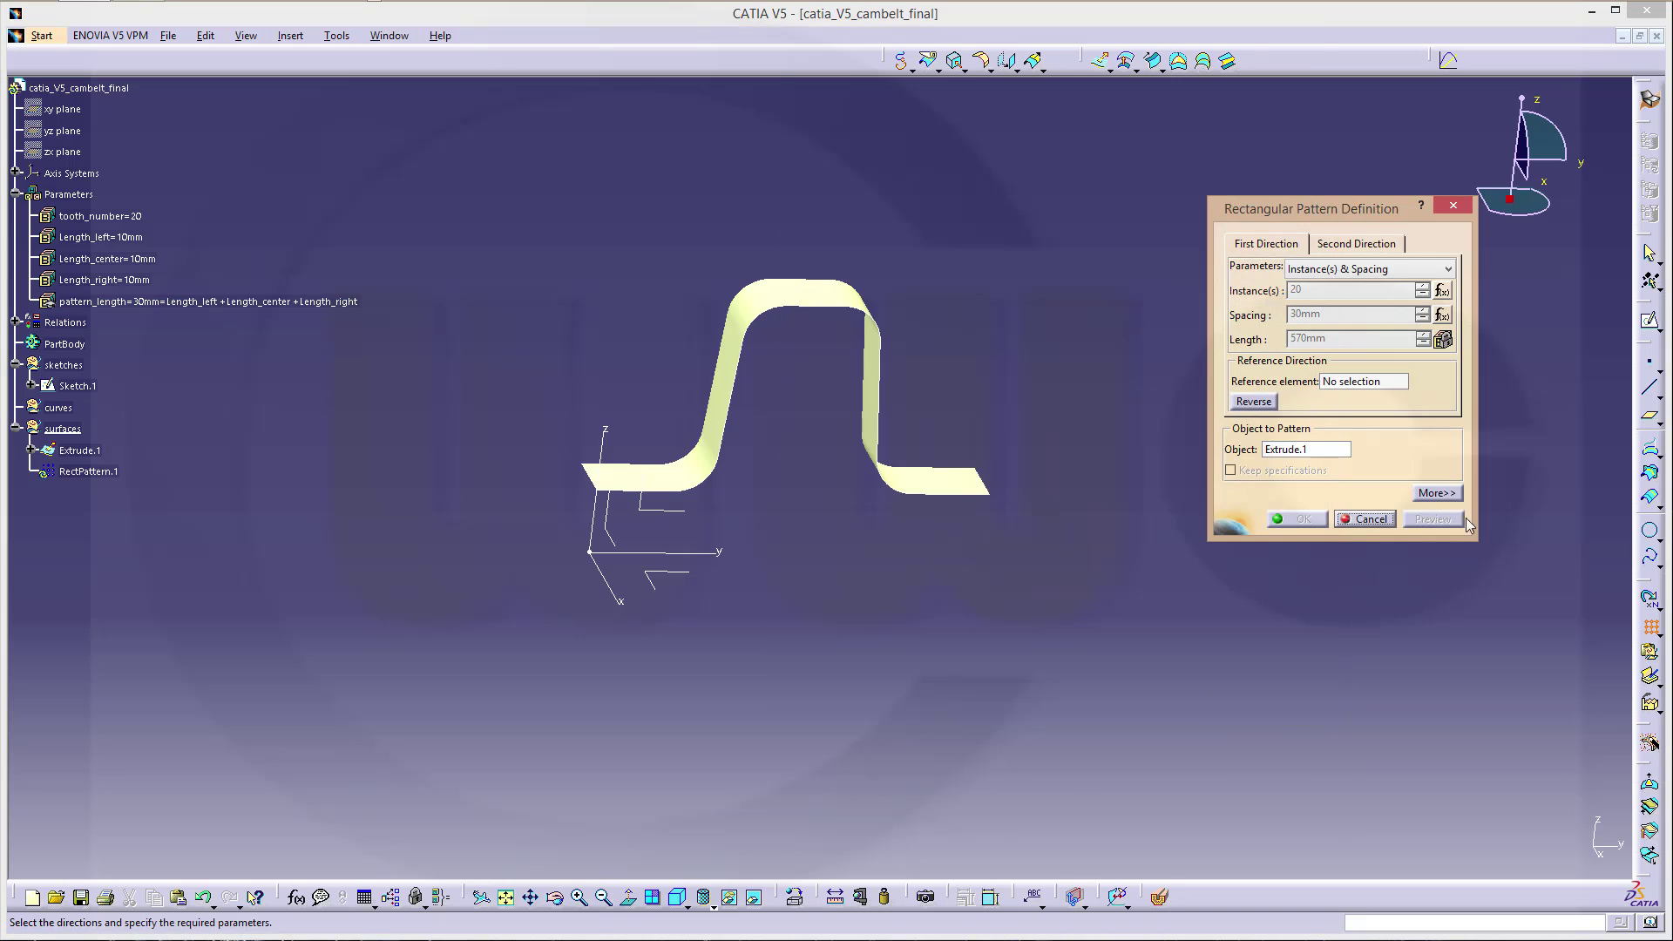
{"action": "left_click", "coordinate": [1361, 384]}
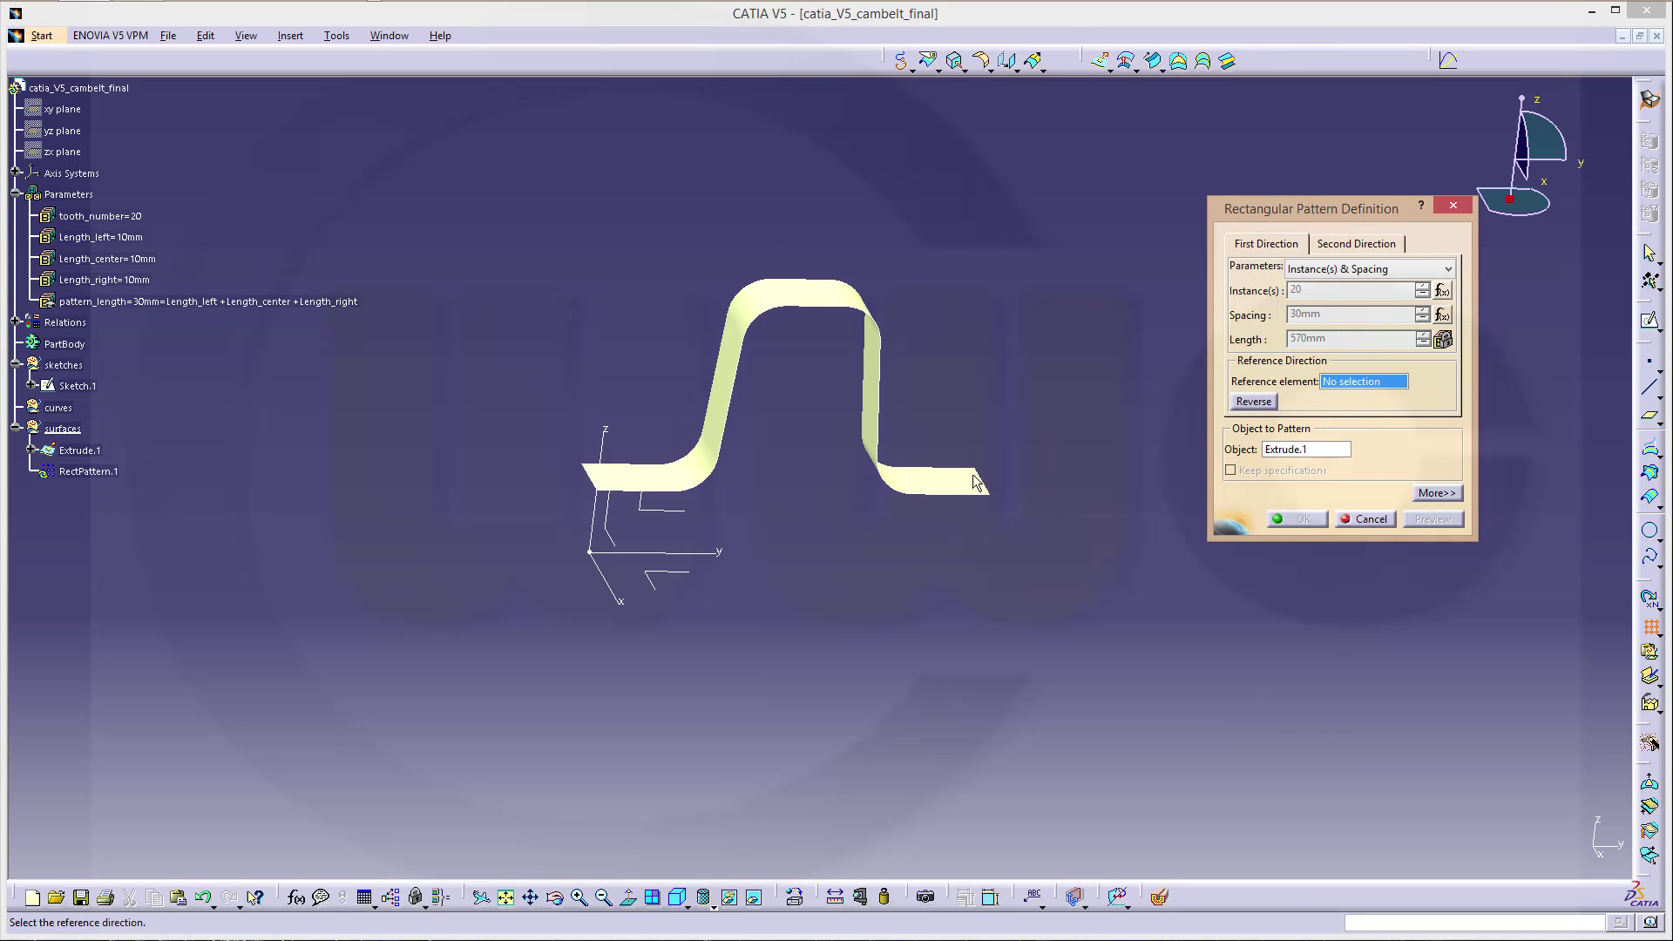
{"action": "left_click", "coordinate": [712, 554]}
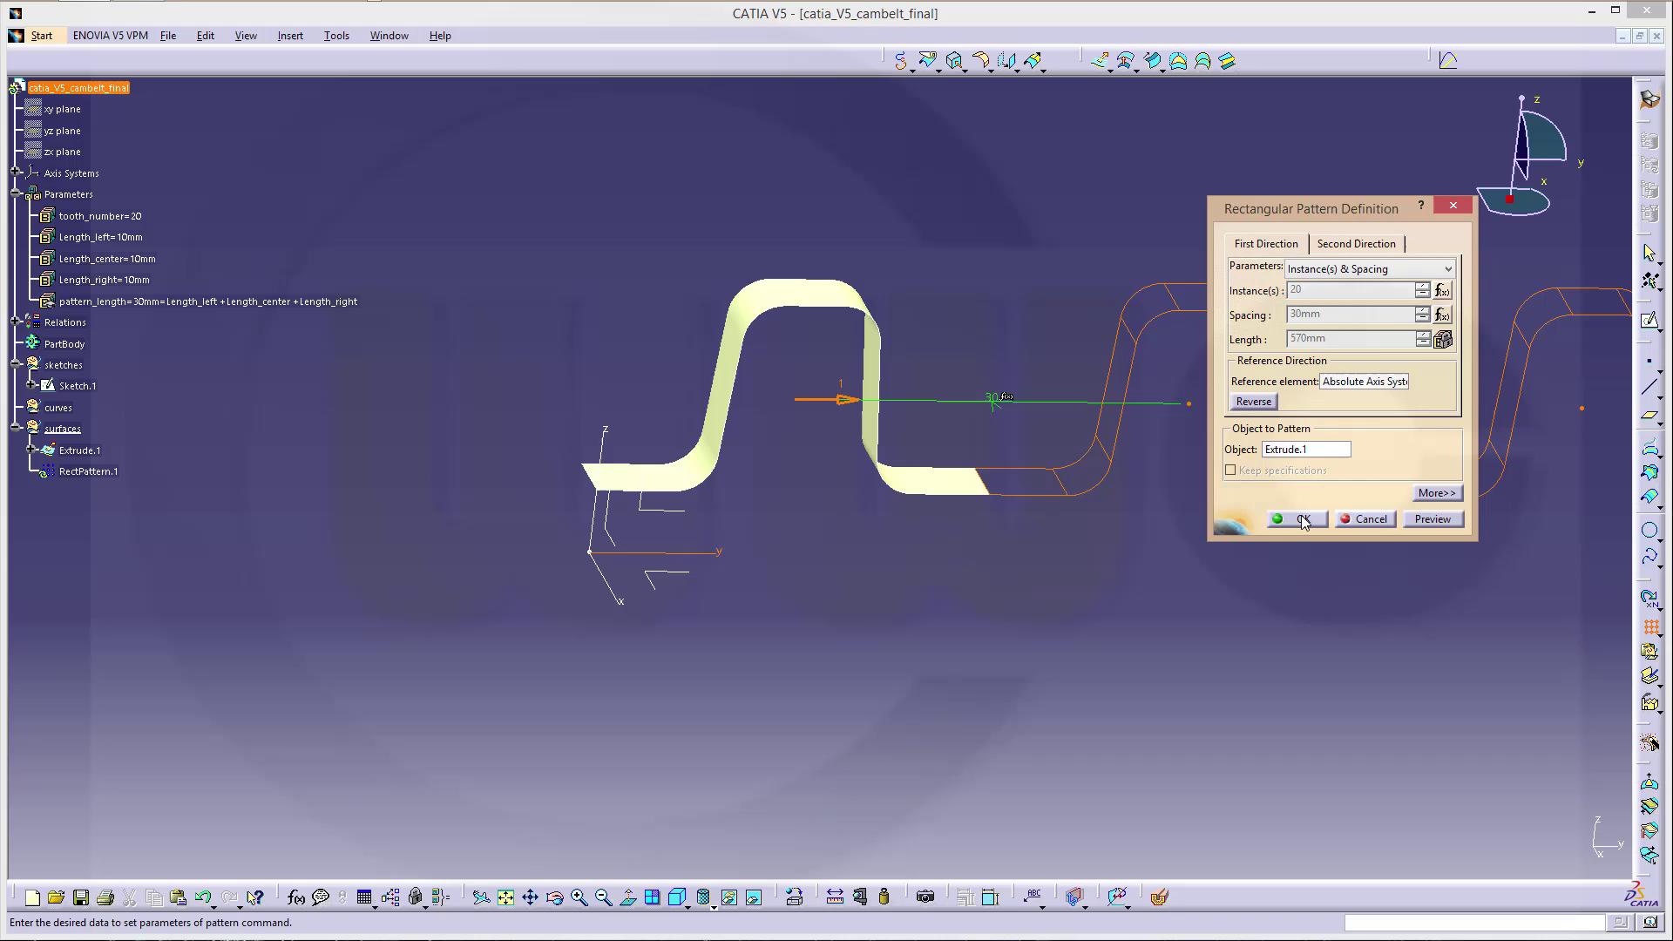
{"action": "left_click", "coordinate": [1303, 520]}
{"action": "mouse_move", "coordinate": [1206, 519]}
{"action": "middle_mouse_down"}
{"action": "mouse_move", "coordinate": [1146, 471]}
{"action": "mouse_move", "coordinate": [1162, 589]}
{"action": "mouse_move", "coordinate": [859, 545]}
{"action": "mouse_move", "coordinate": [880, 672]}
{"action": "mouse_move", "coordinate": [948, 598]}
{"action": "mouse_move", "coordinate": [981, 678]}
{"action": "mouse_move", "coordinate": [1028, 610]}
{"action": "middle_mouse_up"}
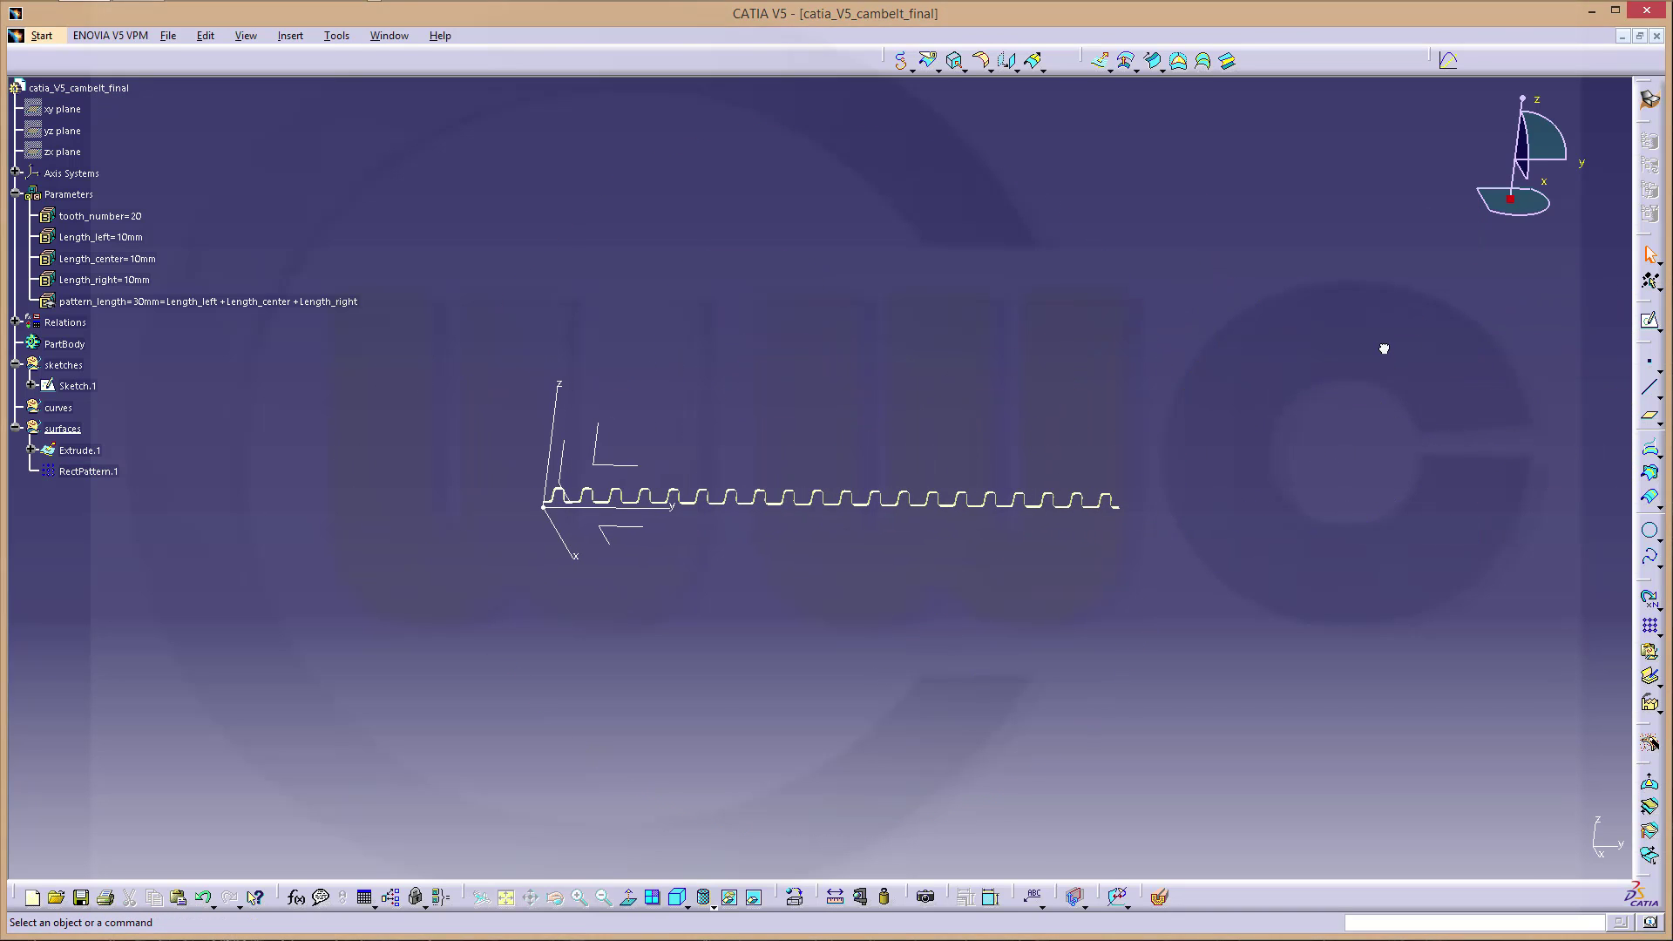
- Join Extrude.1 and RectPattern.1 into a single belt surface, Join.1
{"action": "left_click", "coordinate": [937, 67]}
{"action": "left_click", "coordinate": [932, 98]}
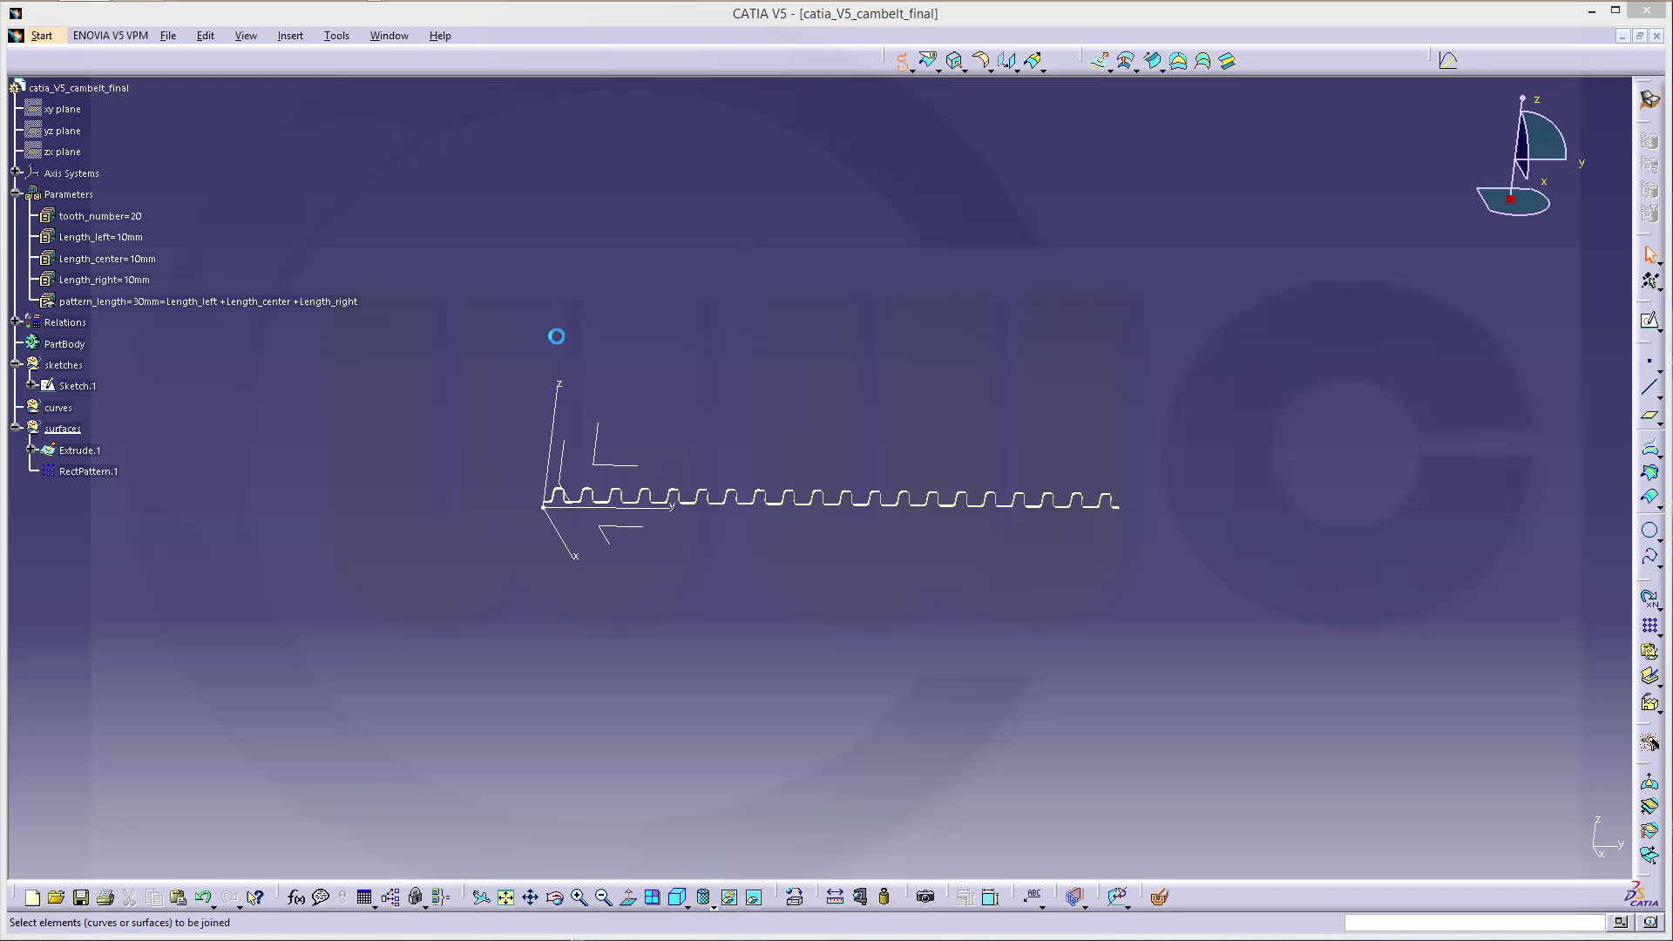
{"action": "left_click_drag", "start_coordinate": [1249, 588], "coordinate": [401, 451]}
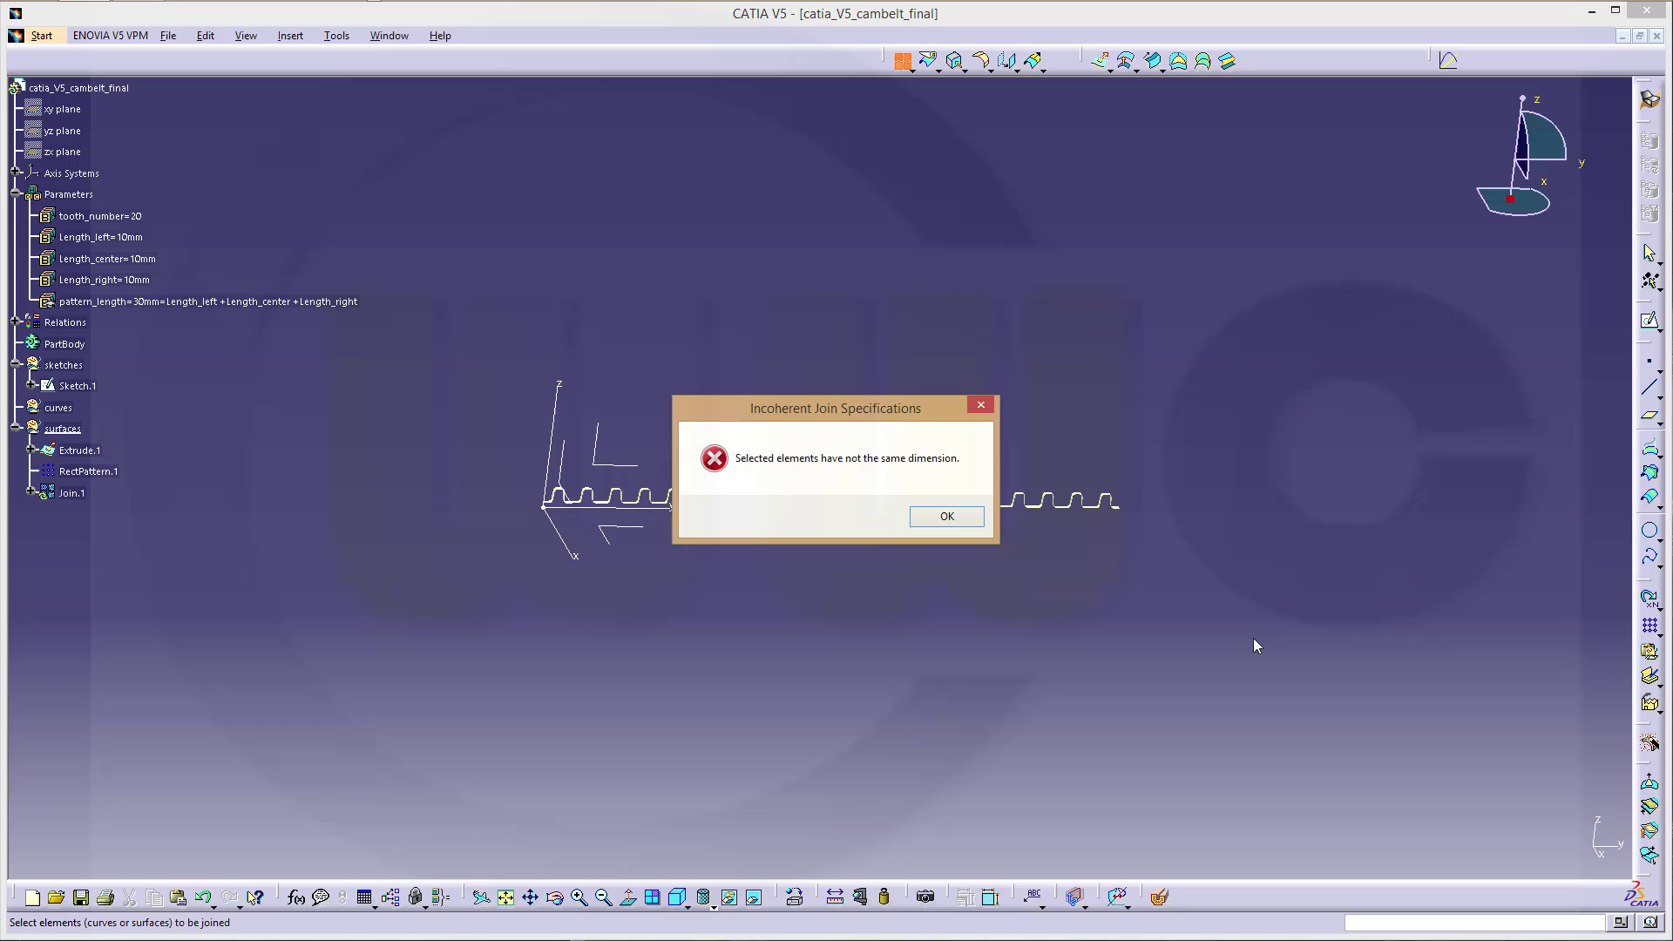
{"action": "left_click", "coordinate": [958, 520]}
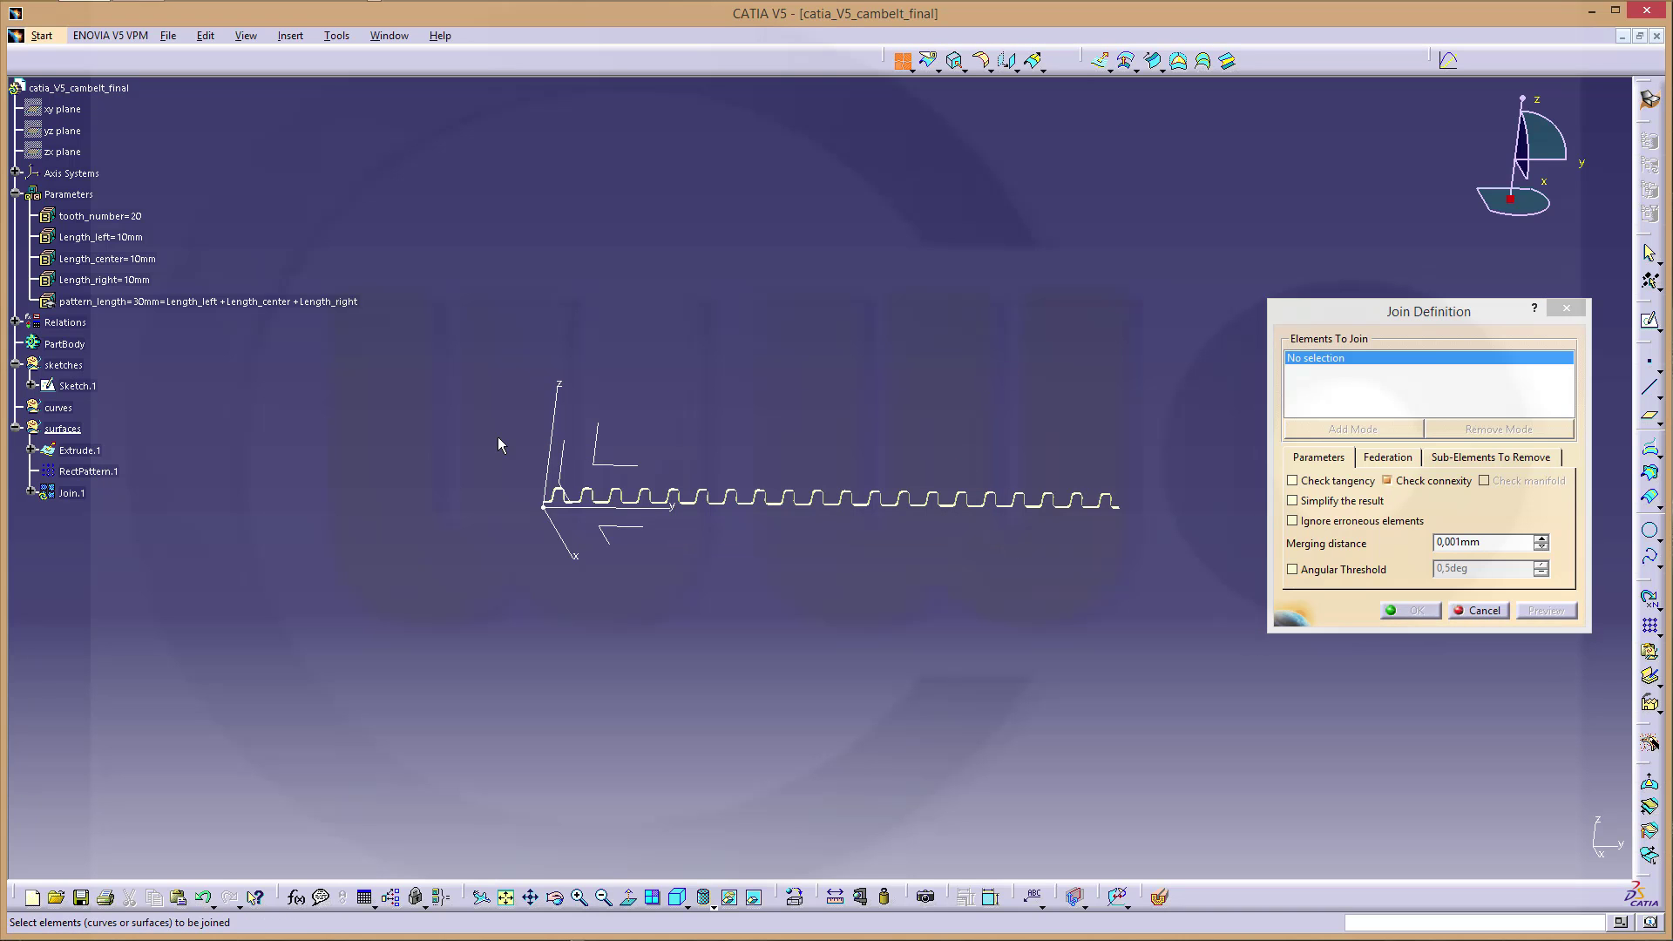
{"action": "left_click_drag", "start_coordinate": [498, 436], "coordinate": [1143, 516]}
{"action": "left_click", "coordinate": [943, 517]}
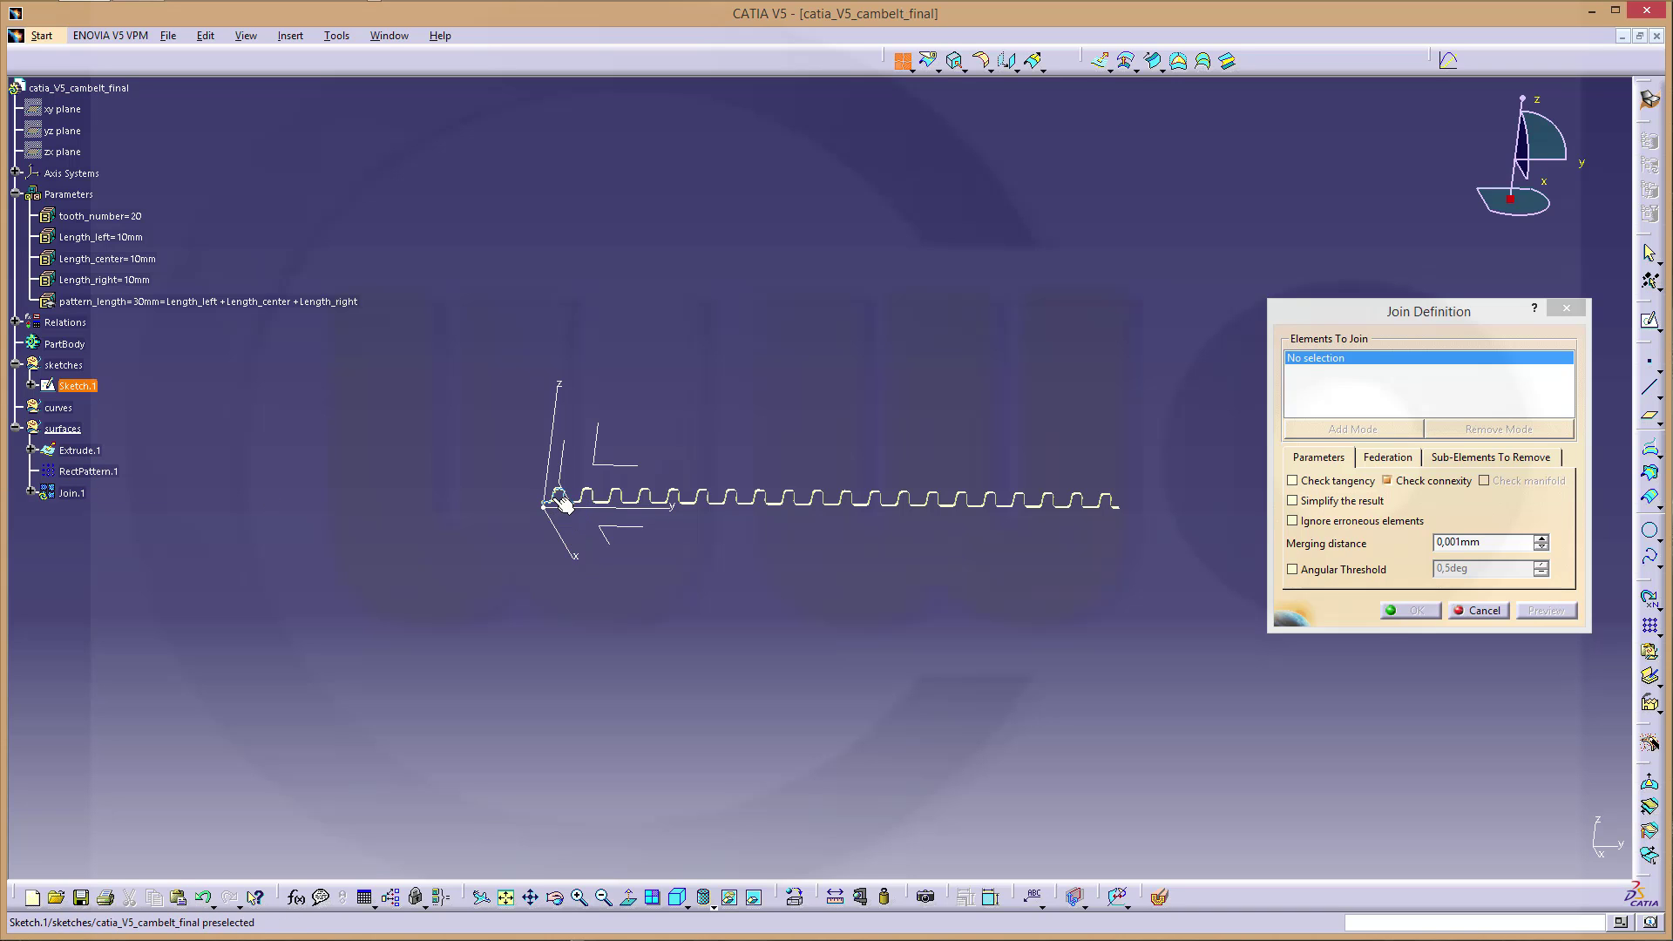
{"action": "left_click", "coordinate": [98, 455]}
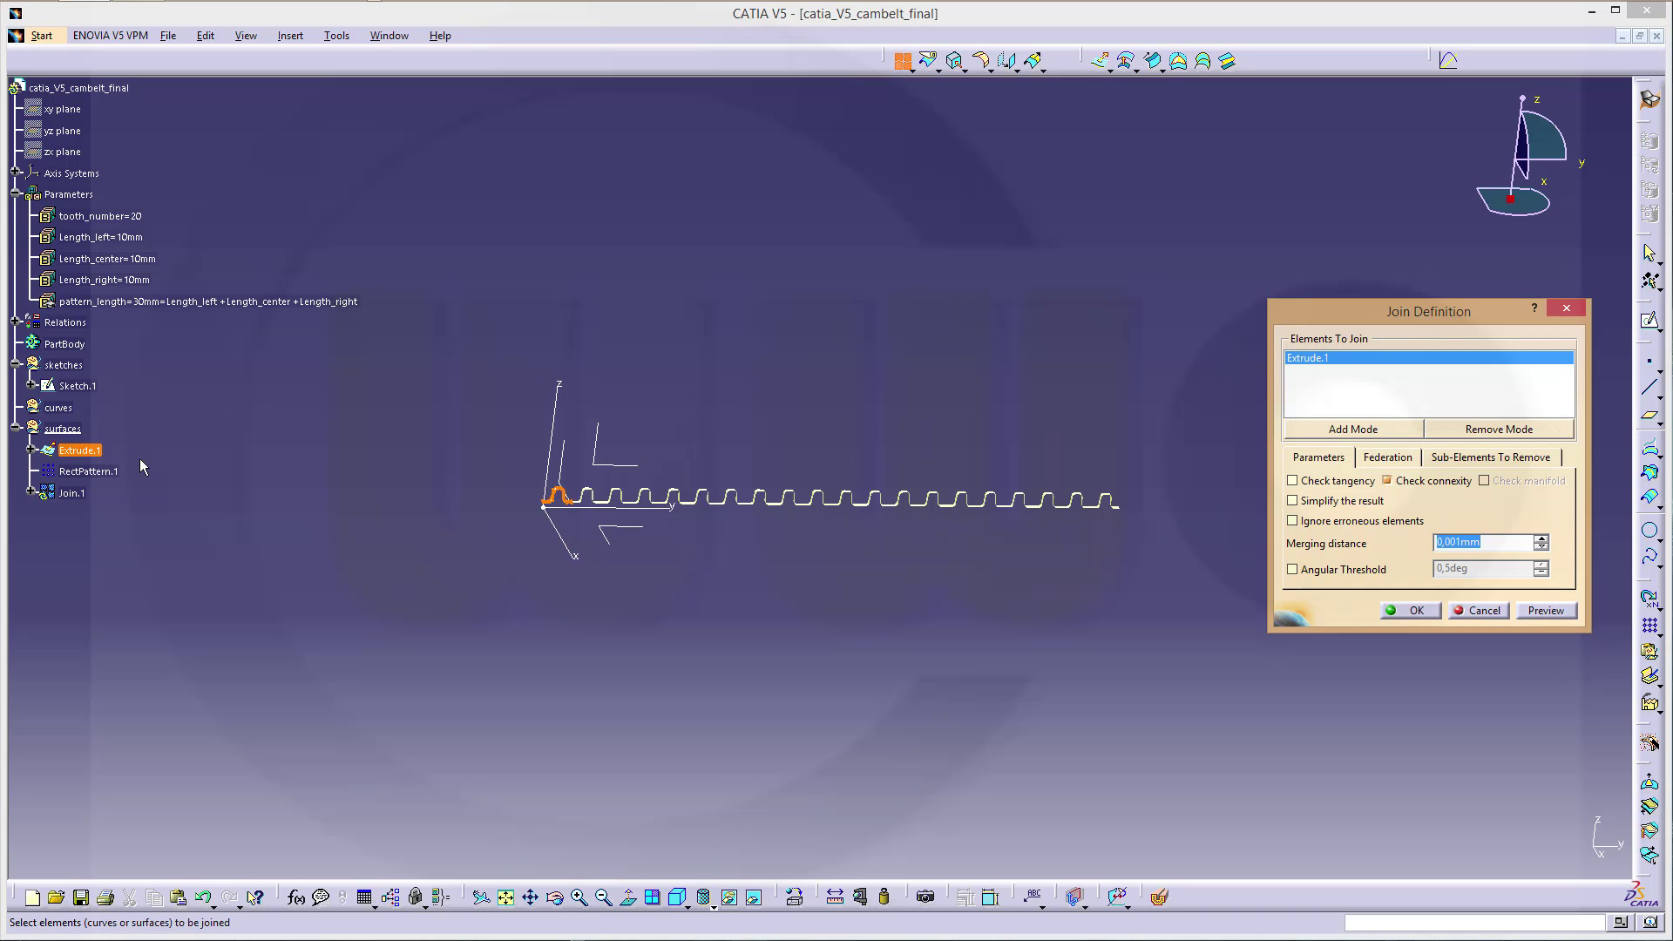
{"action": "left_click", "coordinate": [102, 471]}
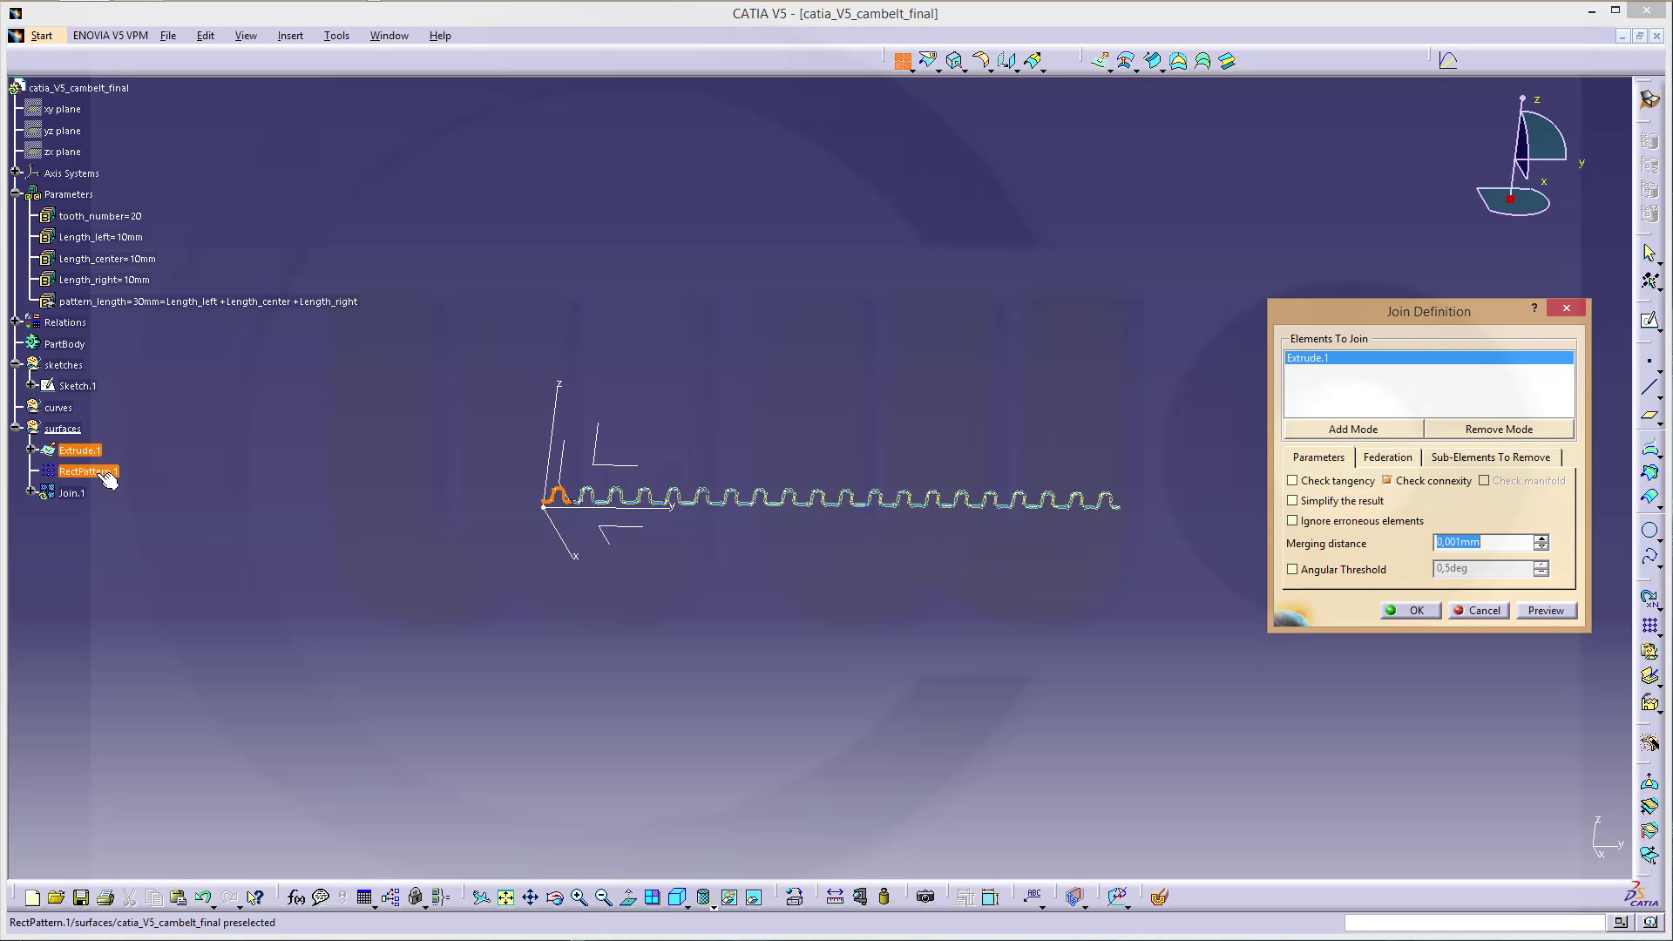
{"action": "left_click", "coordinate": [1416, 609]}
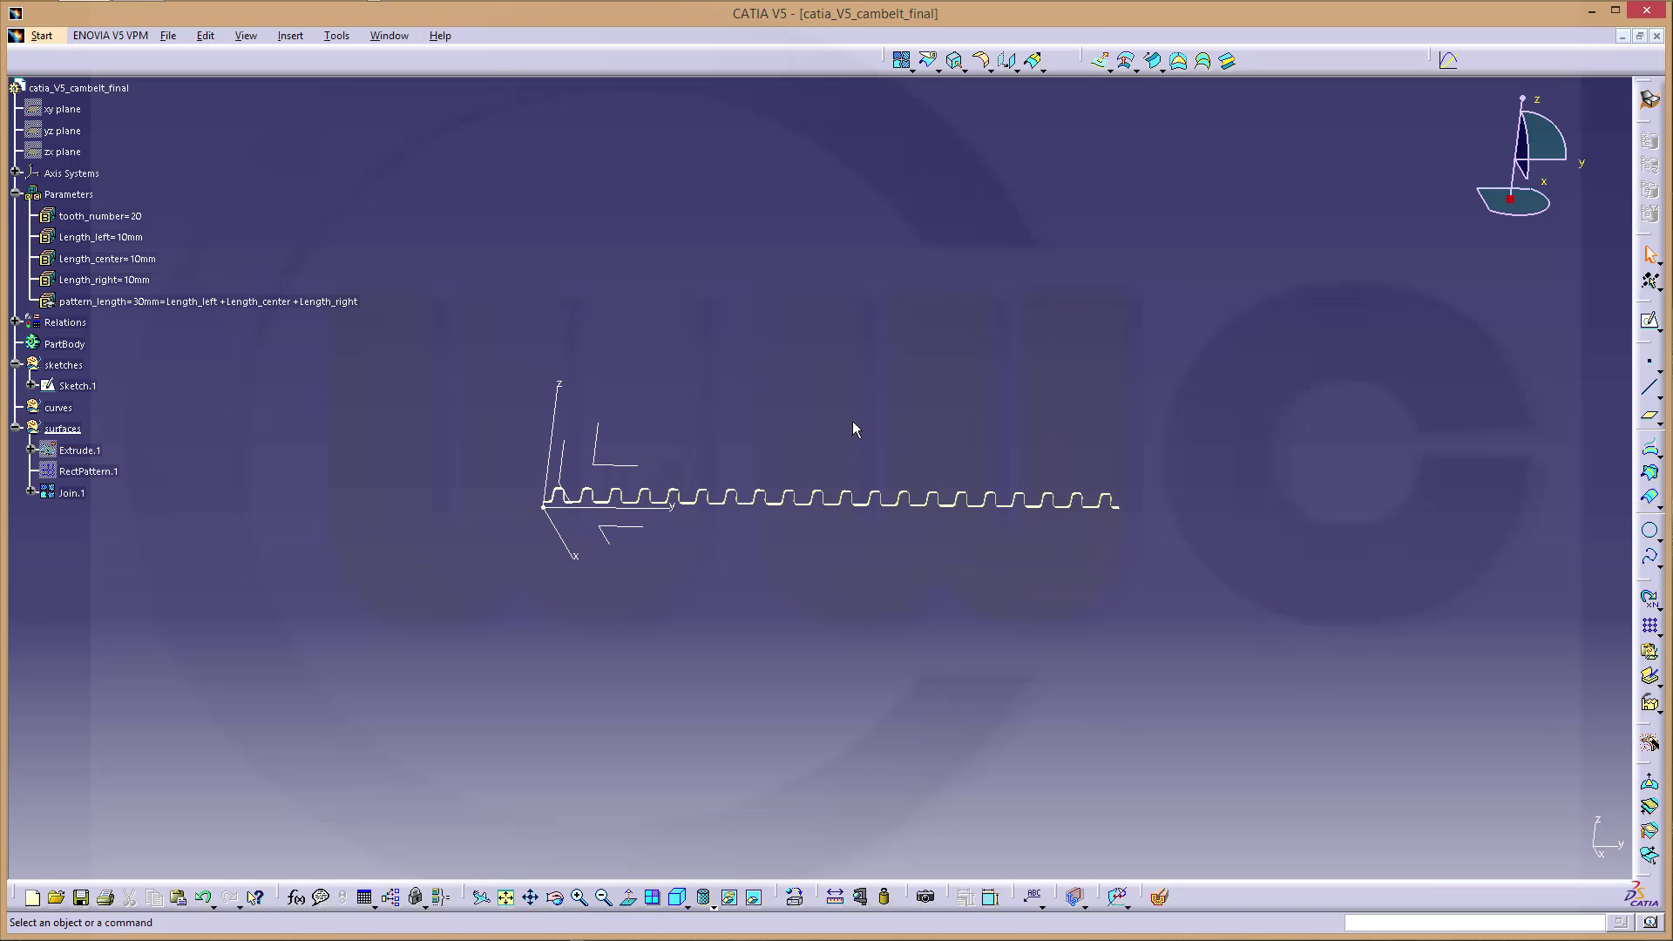
{"action": "middle_click_drag", "start_coordinate": [804, 415], "coordinate": [791, 381]}
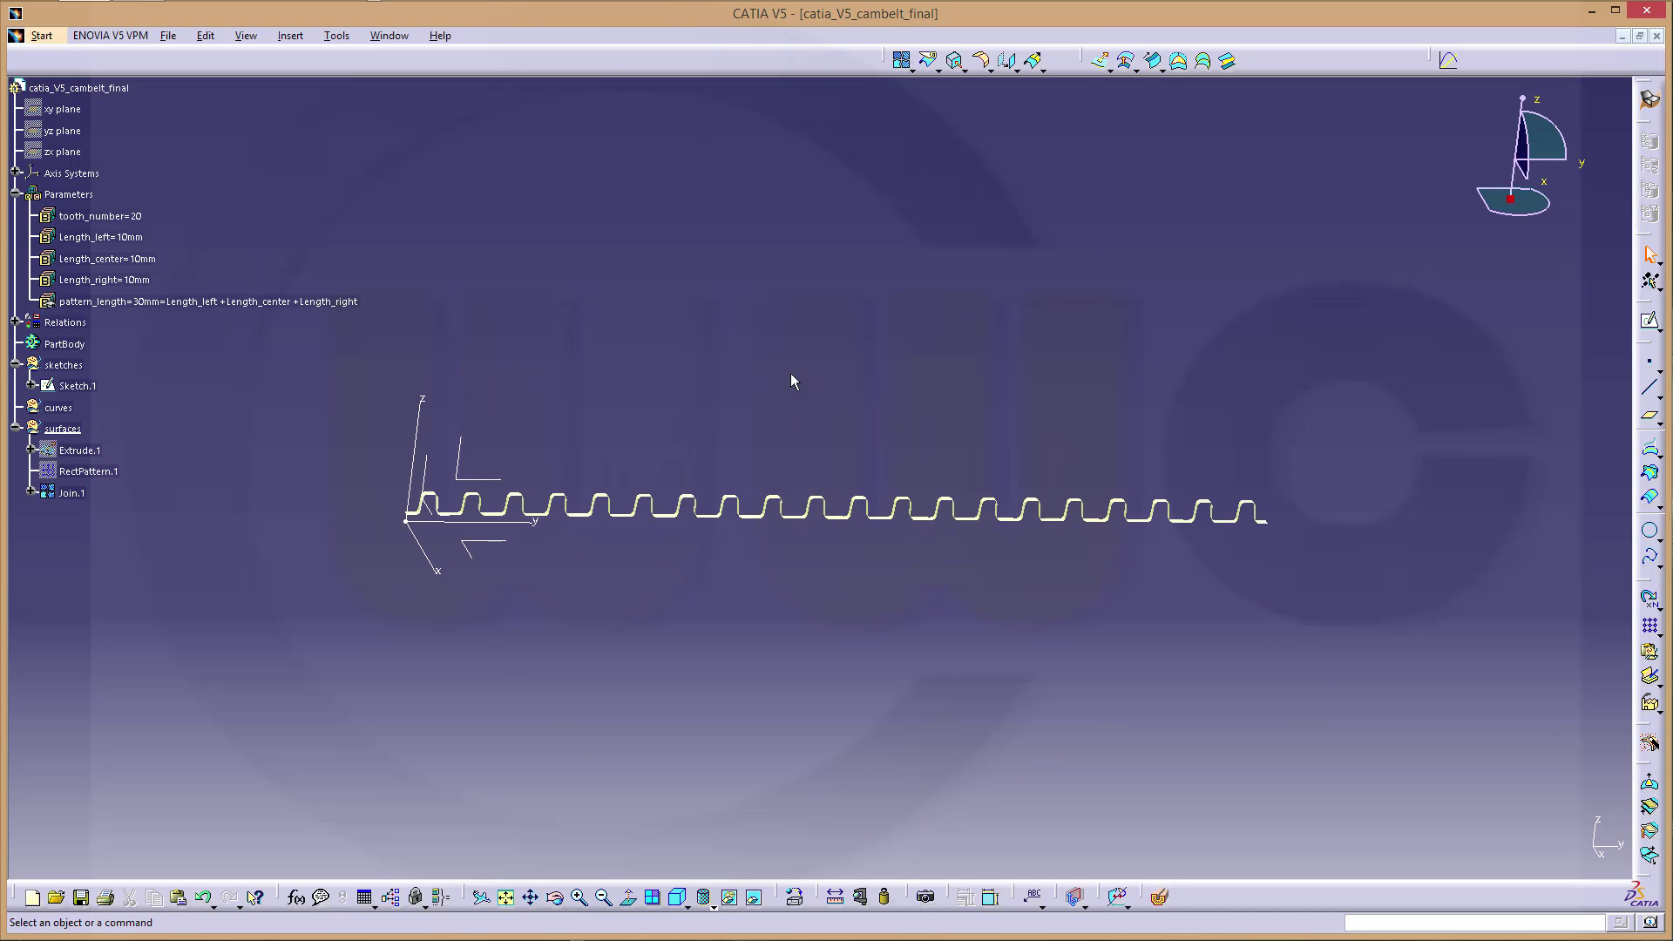
- Define the curves set as the work object for new geometry
{"action": "right_click", "coordinate": [59, 407]}
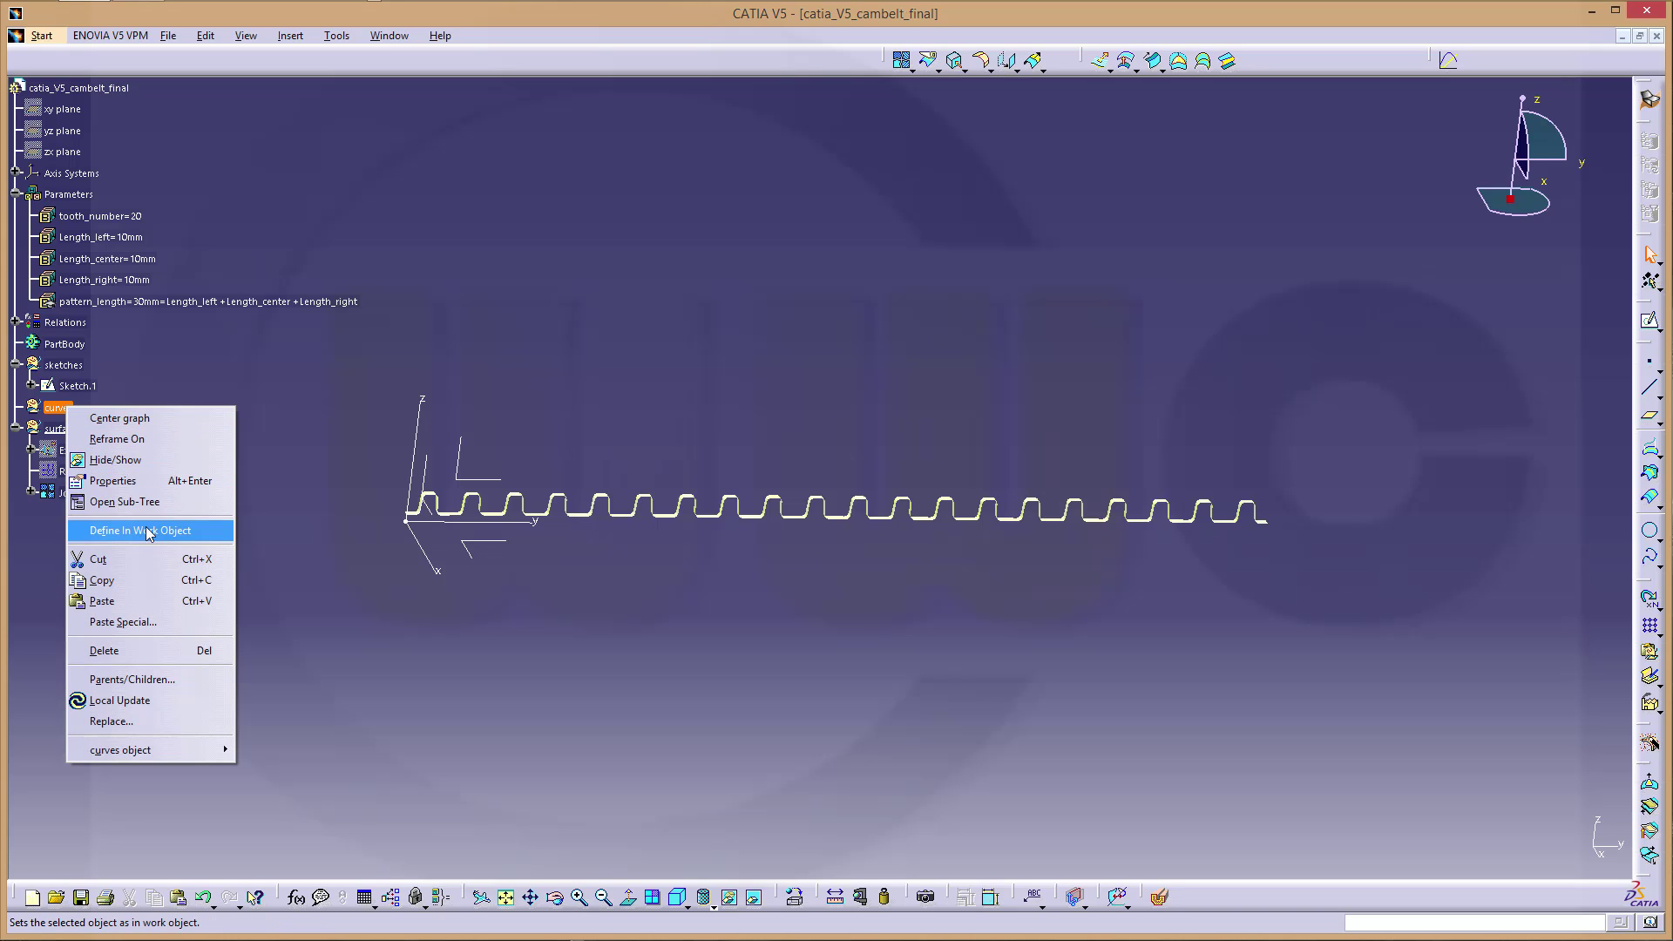
{"action": "left_click", "coordinate": [146, 534]}
{"action": "middle_click_drag", "start_coordinate": [512, 490], "coordinate": [1026, 315]}
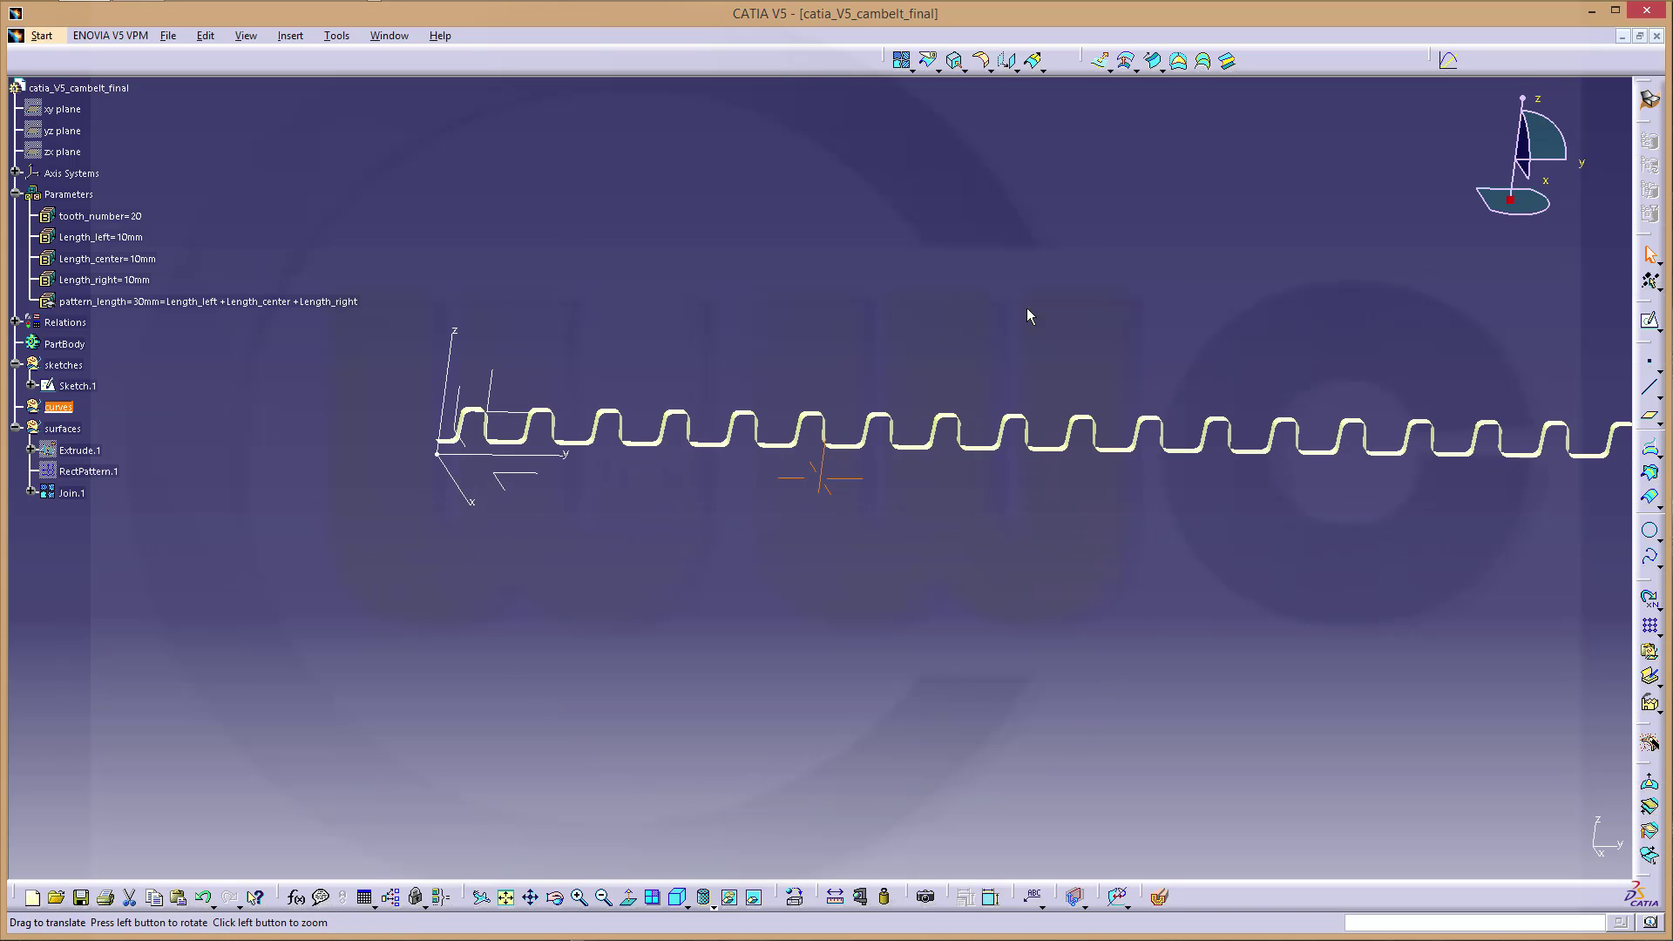
- Begin an edge extraction on the belt with tangent continuity propagation
{"action": "middle_click_drag", "start_coordinate": [683, 545], "coordinate": [414, 426], "text": "ctrl"}
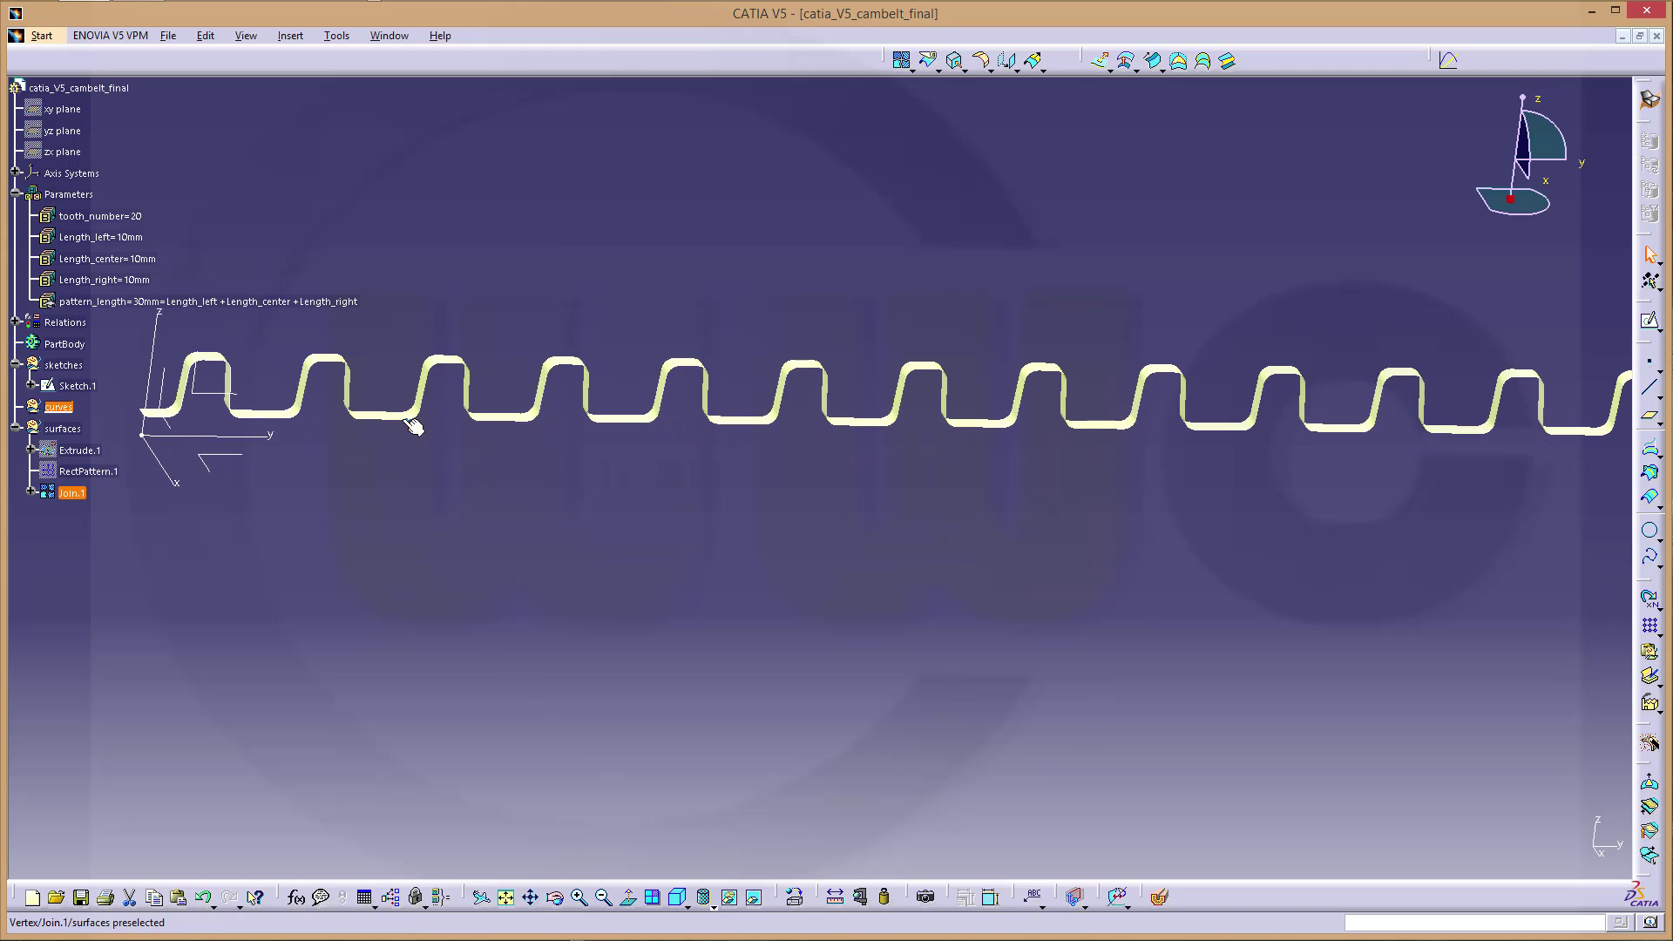
{"action": "left_click", "coordinate": [956, 60]}
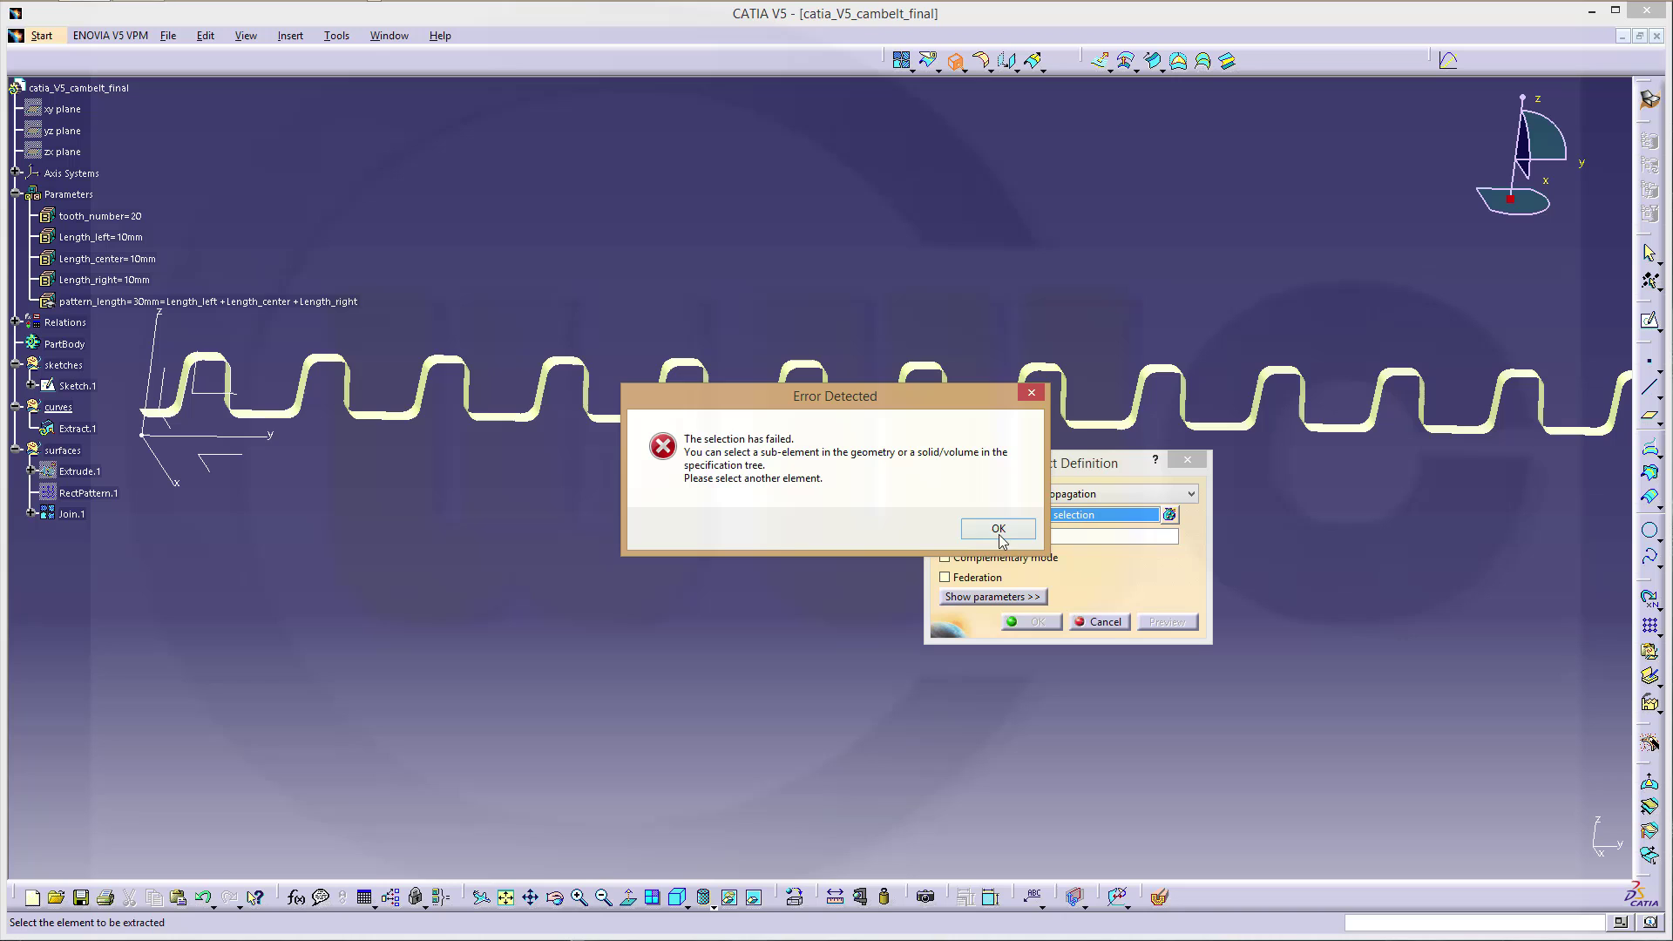
{"action": "left_click", "coordinate": [999, 529]}
{"action": "middle_click_drag", "start_coordinate": [609, 560], "coordinate": [876, 554], "text": "ctrl"}
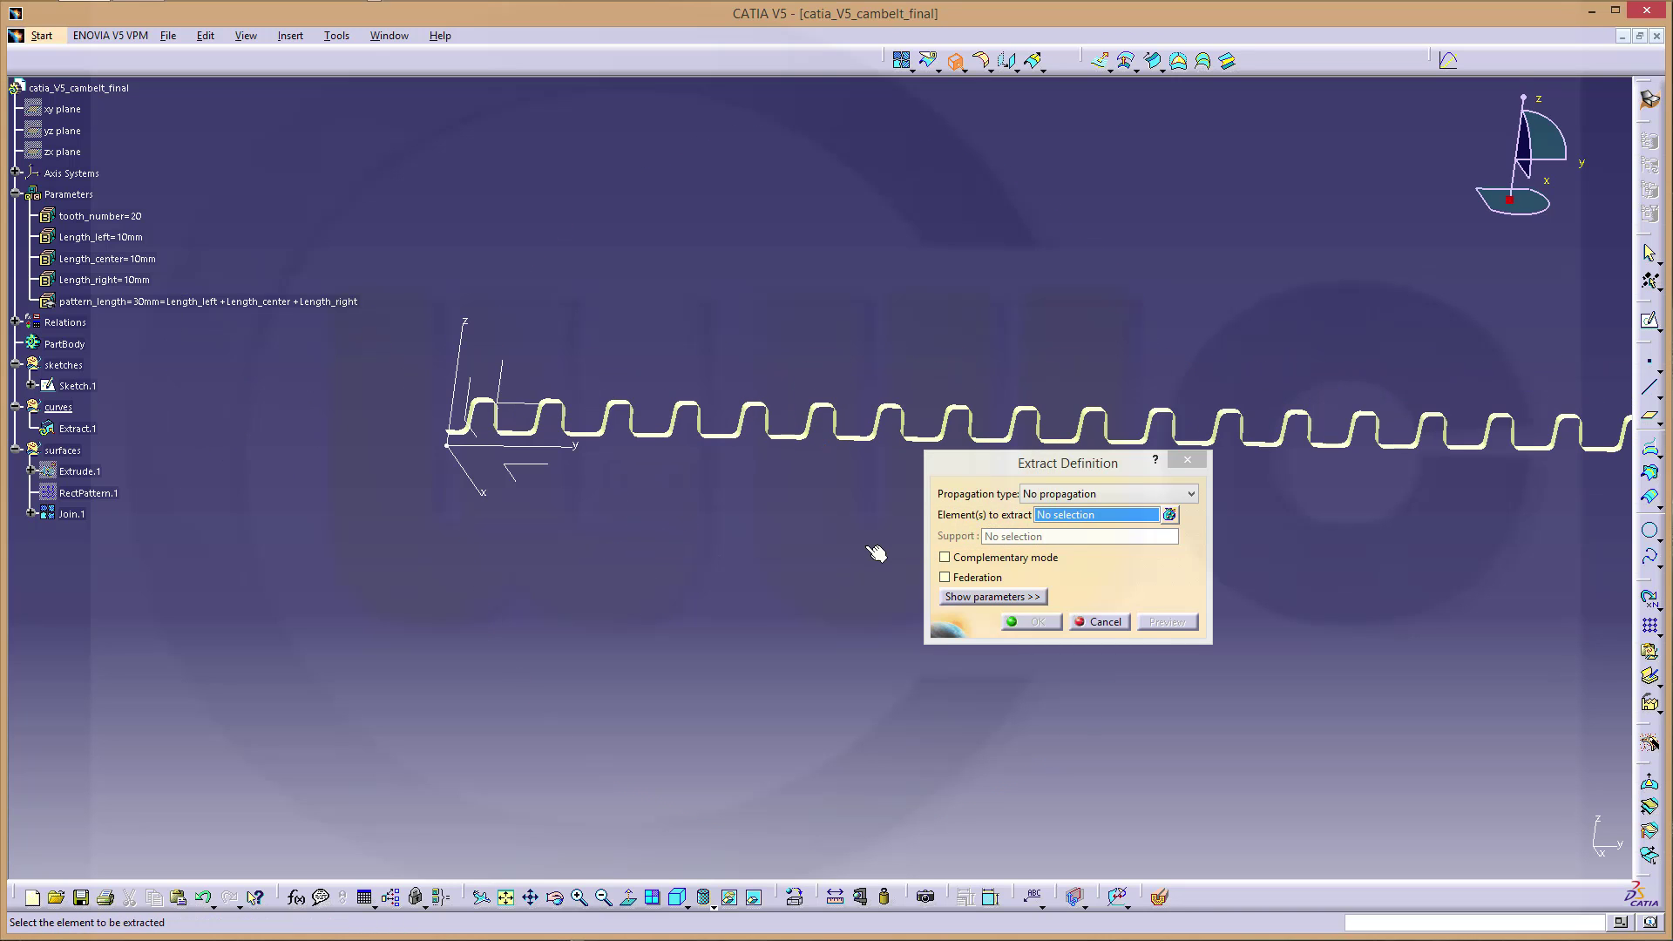
{"action": "left_click", "coordinate": [1192, 495]}
{"action": "left_click", "coordinate": [1114, 527]}
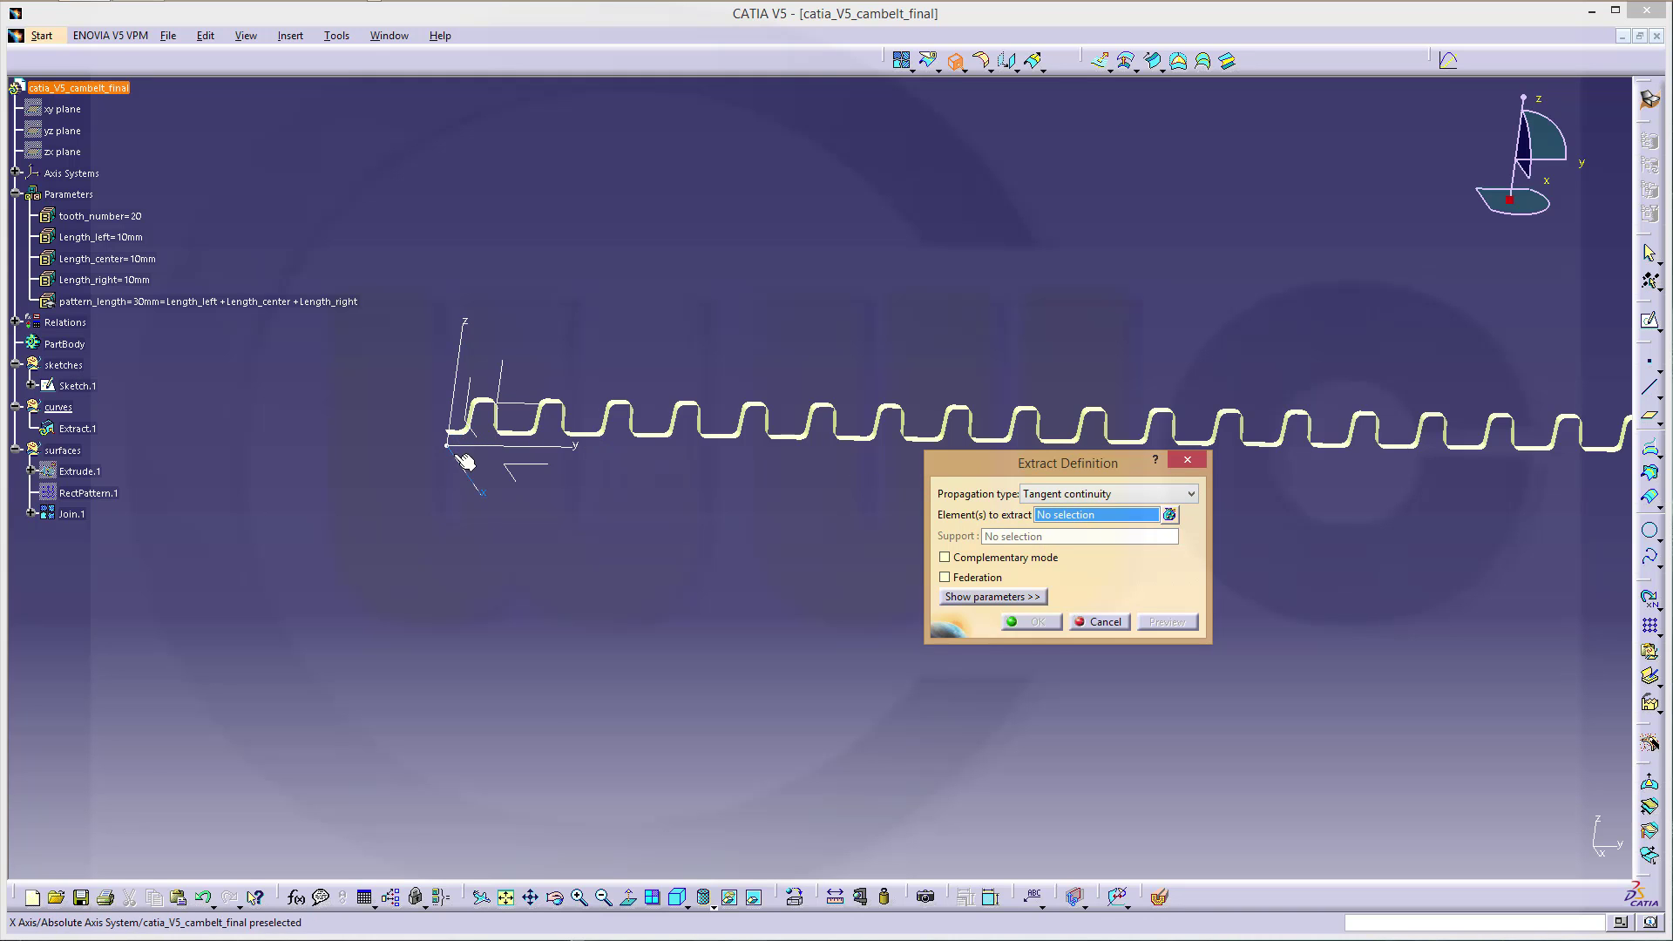
- Abandon the tooth edge extraction and hide Sketch.1
{"action": "middle_click_drag", "start_coordinate": [459, 455], "coordinate": [449, 257], "text": "ctrl"}
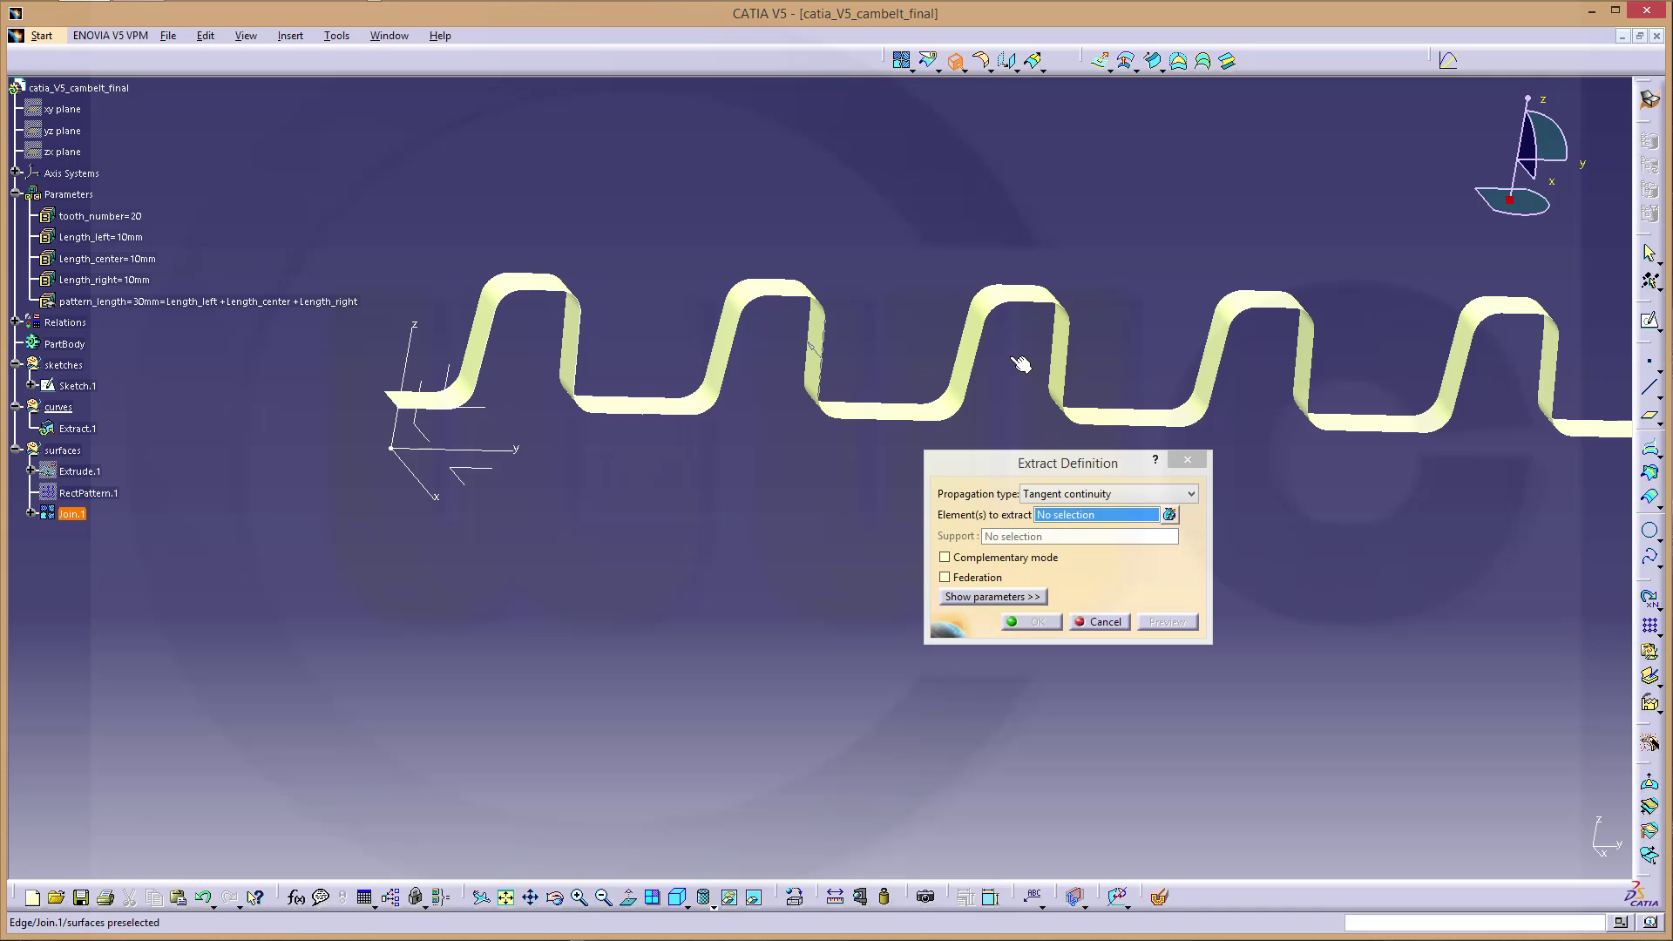
{"action": "left_click", "coordinate": [486, 345]}
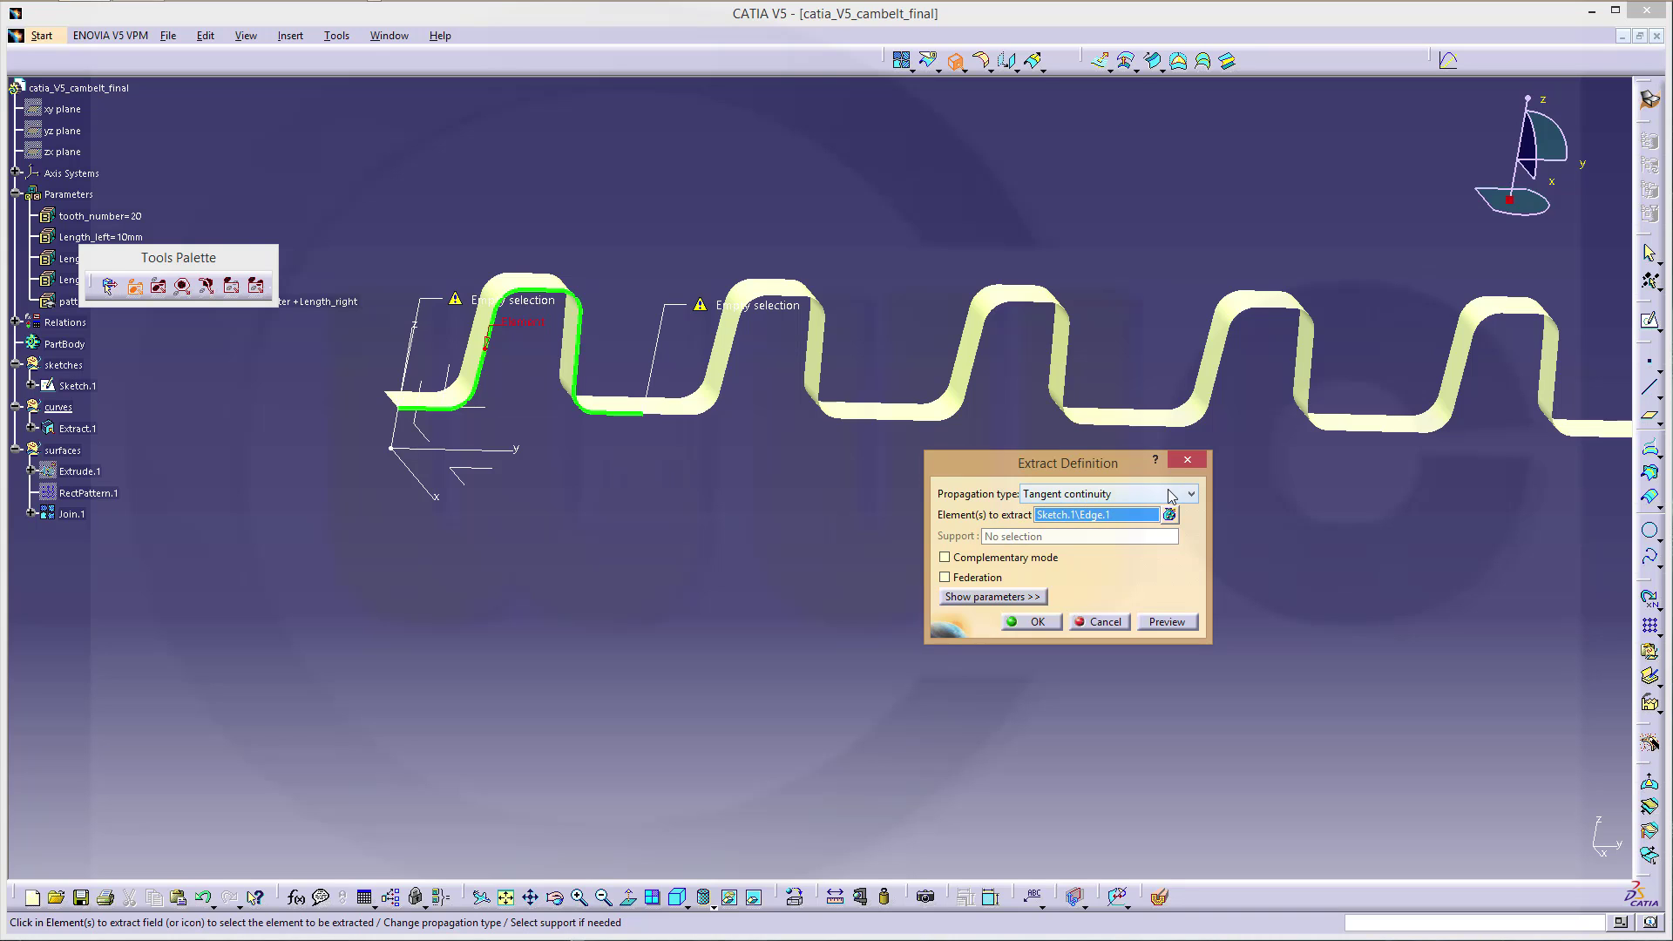
{"action": "left_click", "coordinate": [1103, 621]}
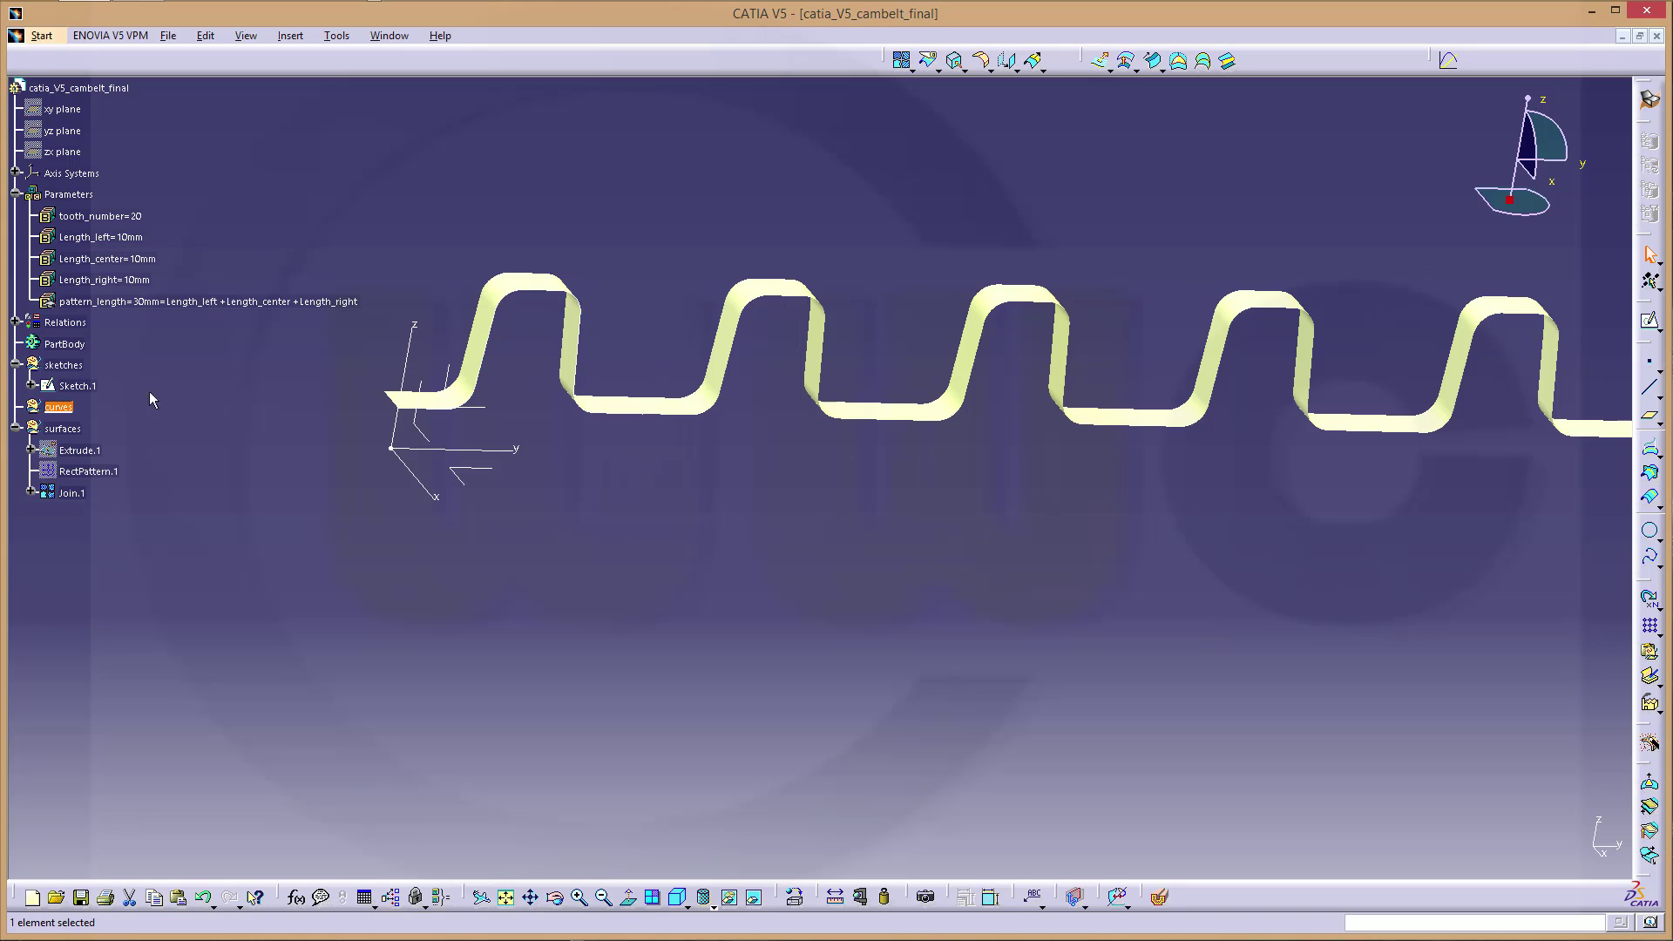
{"action": "right_click", "coordinate": [100, 392]}
{"action": "left_click", "coordinate": [157, 440]}
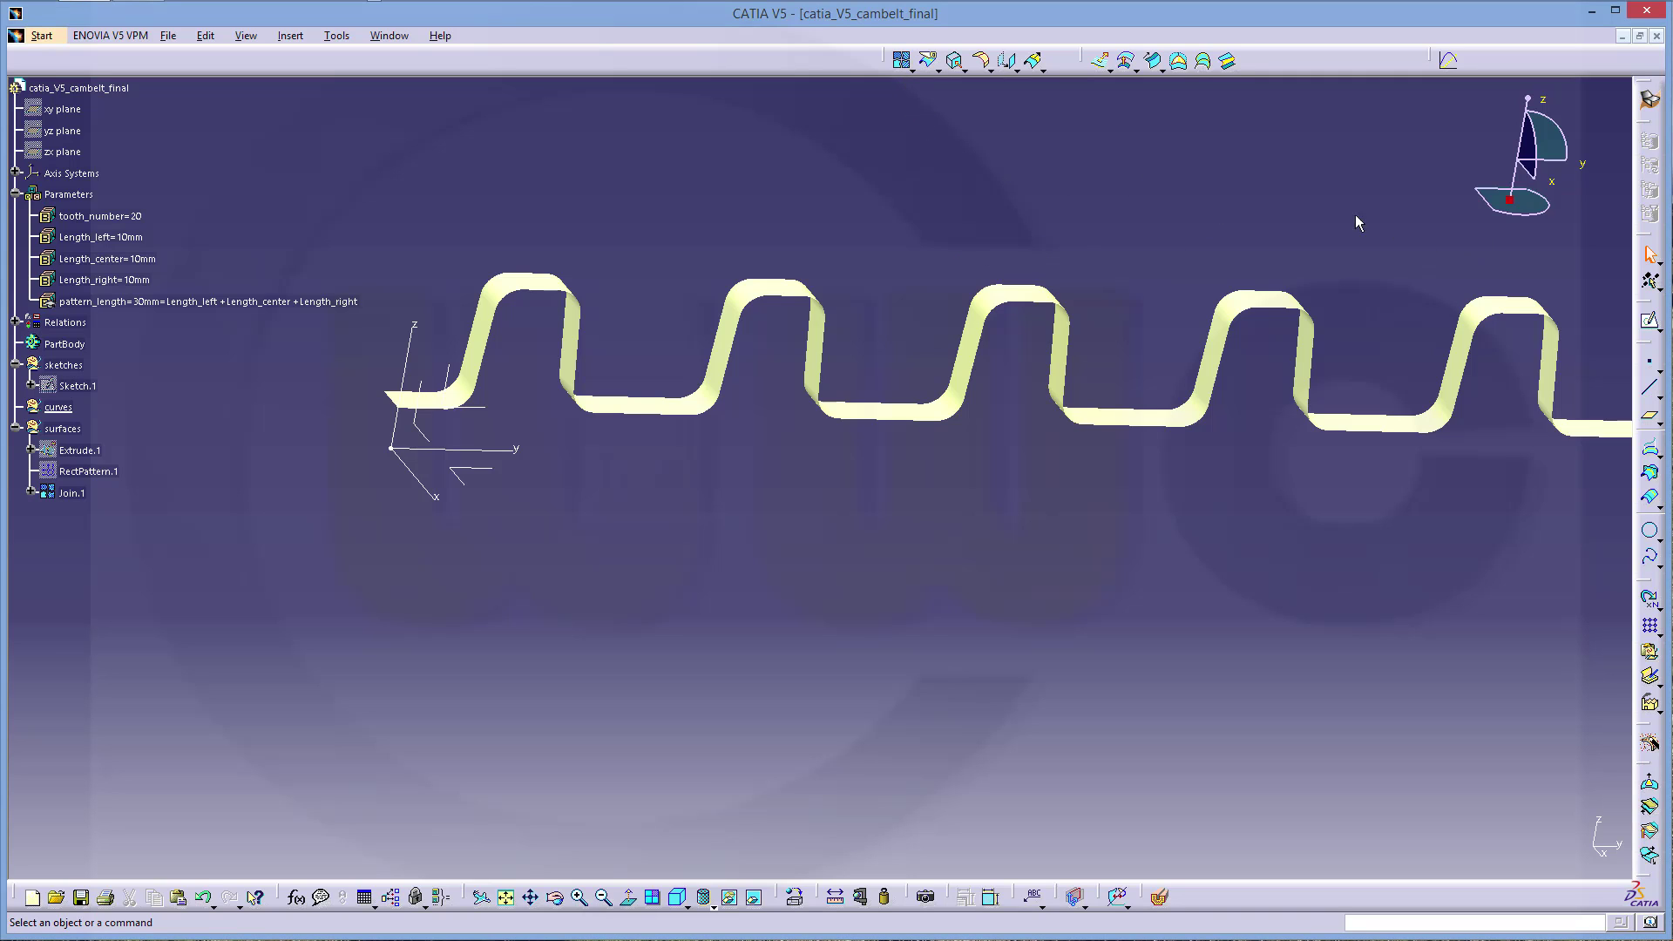
- Extract the first tooth's edge with tangent continuity propagation as Extract.1
{"action": "left_click", "coordinate": [955, 61]}
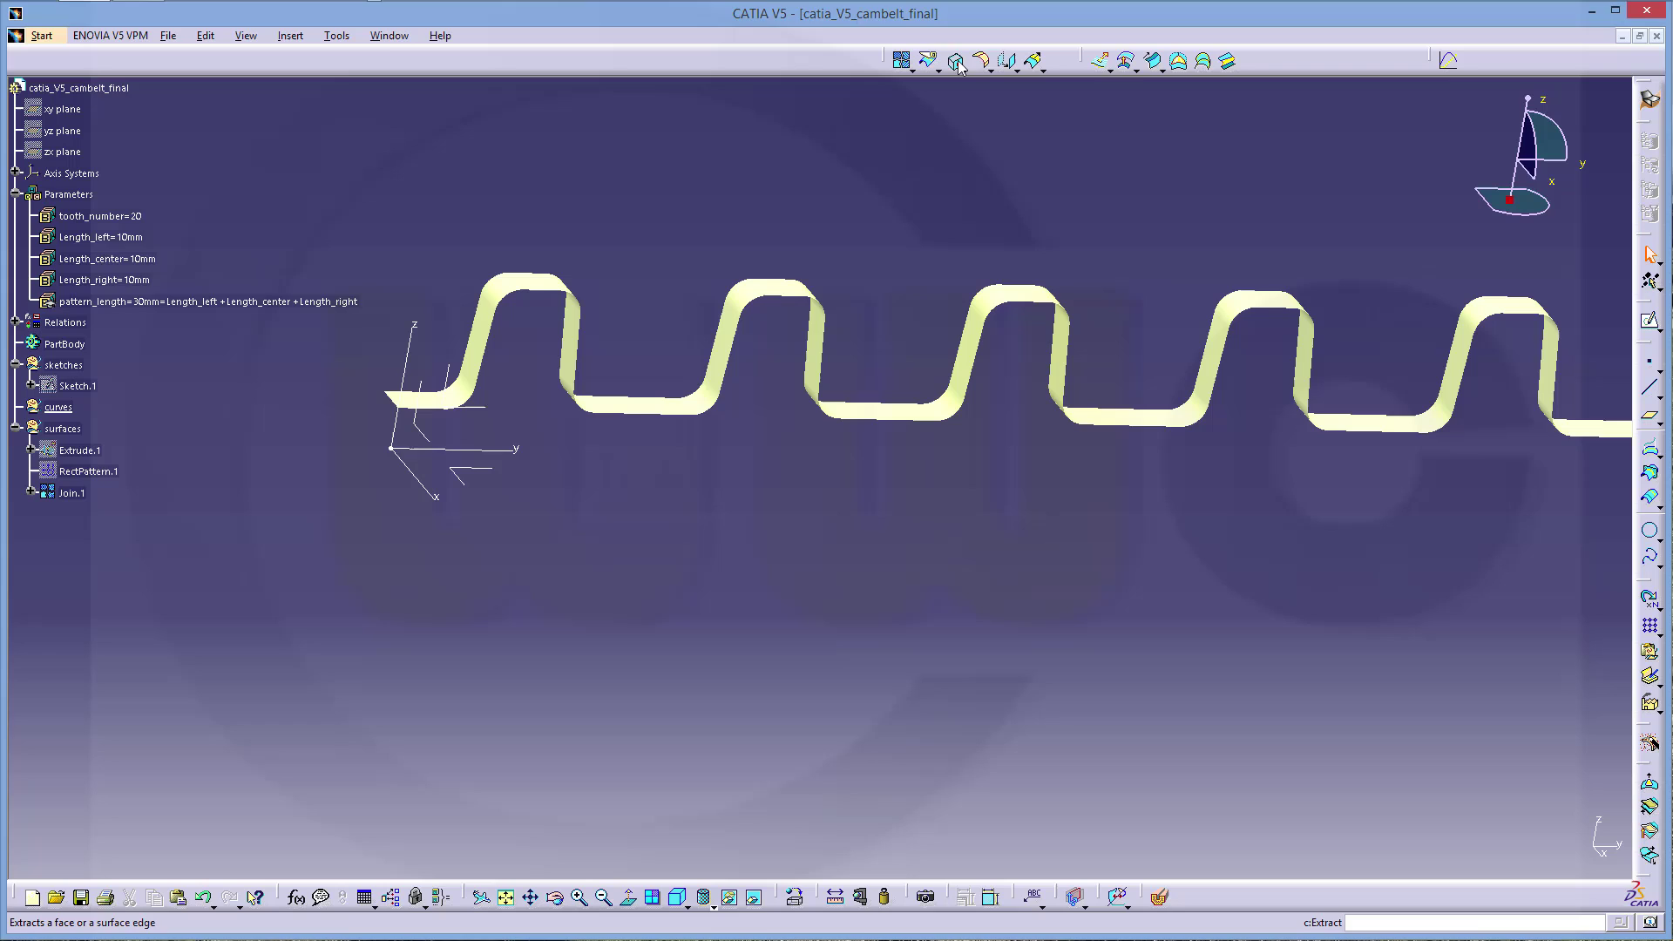
{"action": "left_click", "coordinate": [485, 353]}
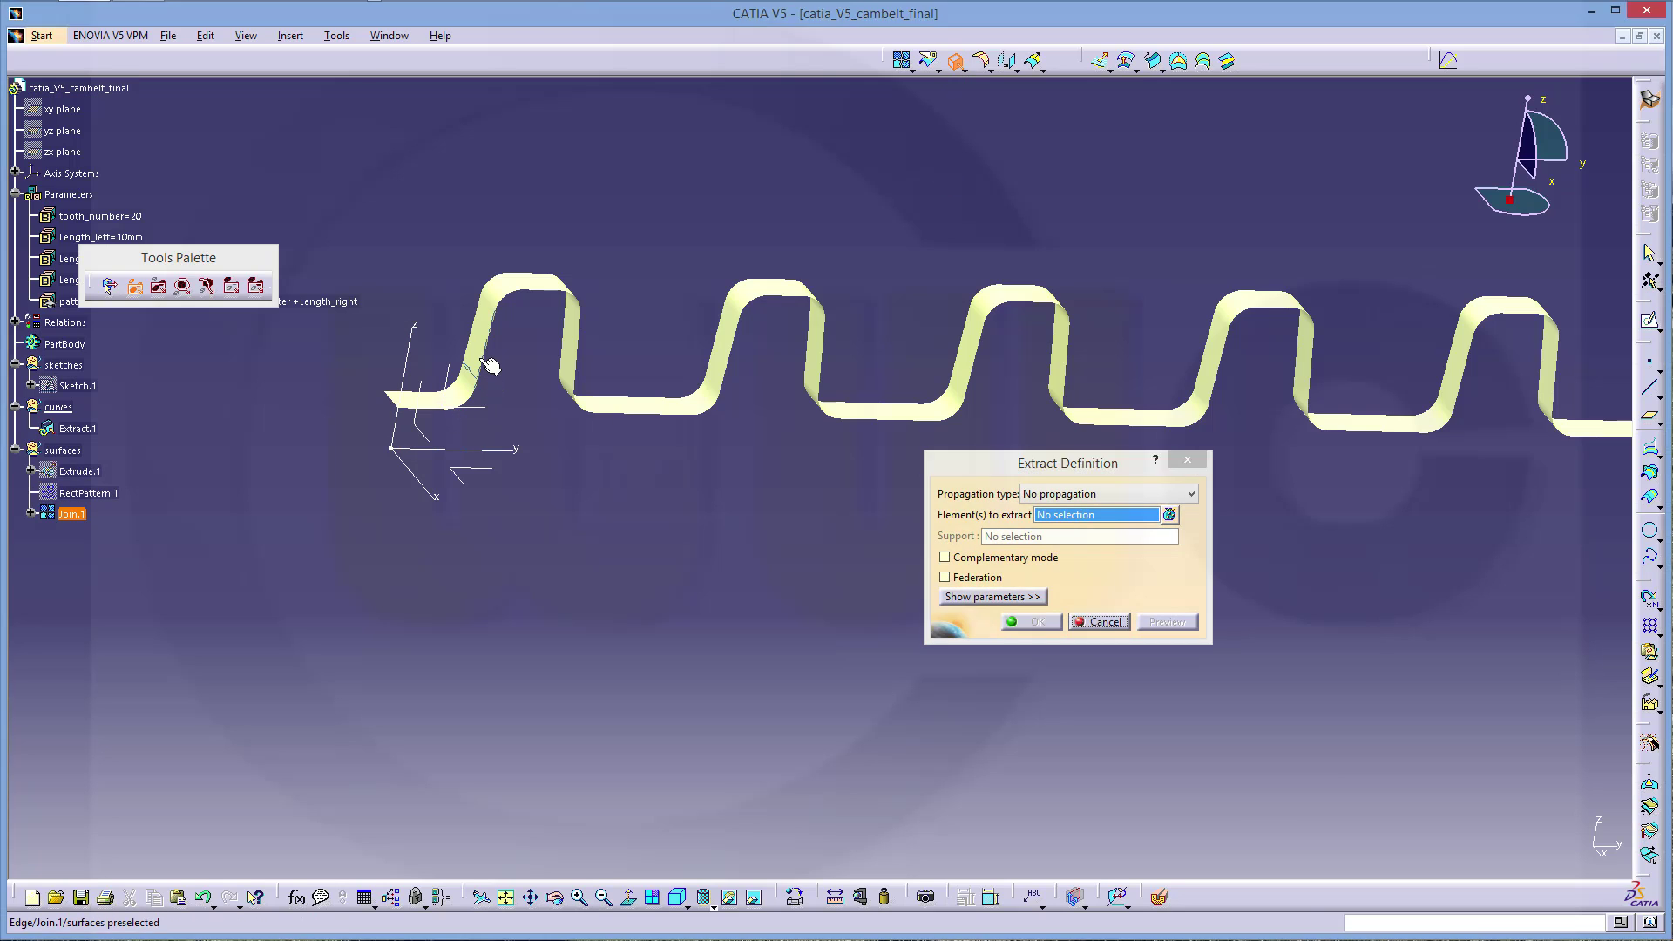
{"action": "left_click", "coordinate": [1190, 494]}
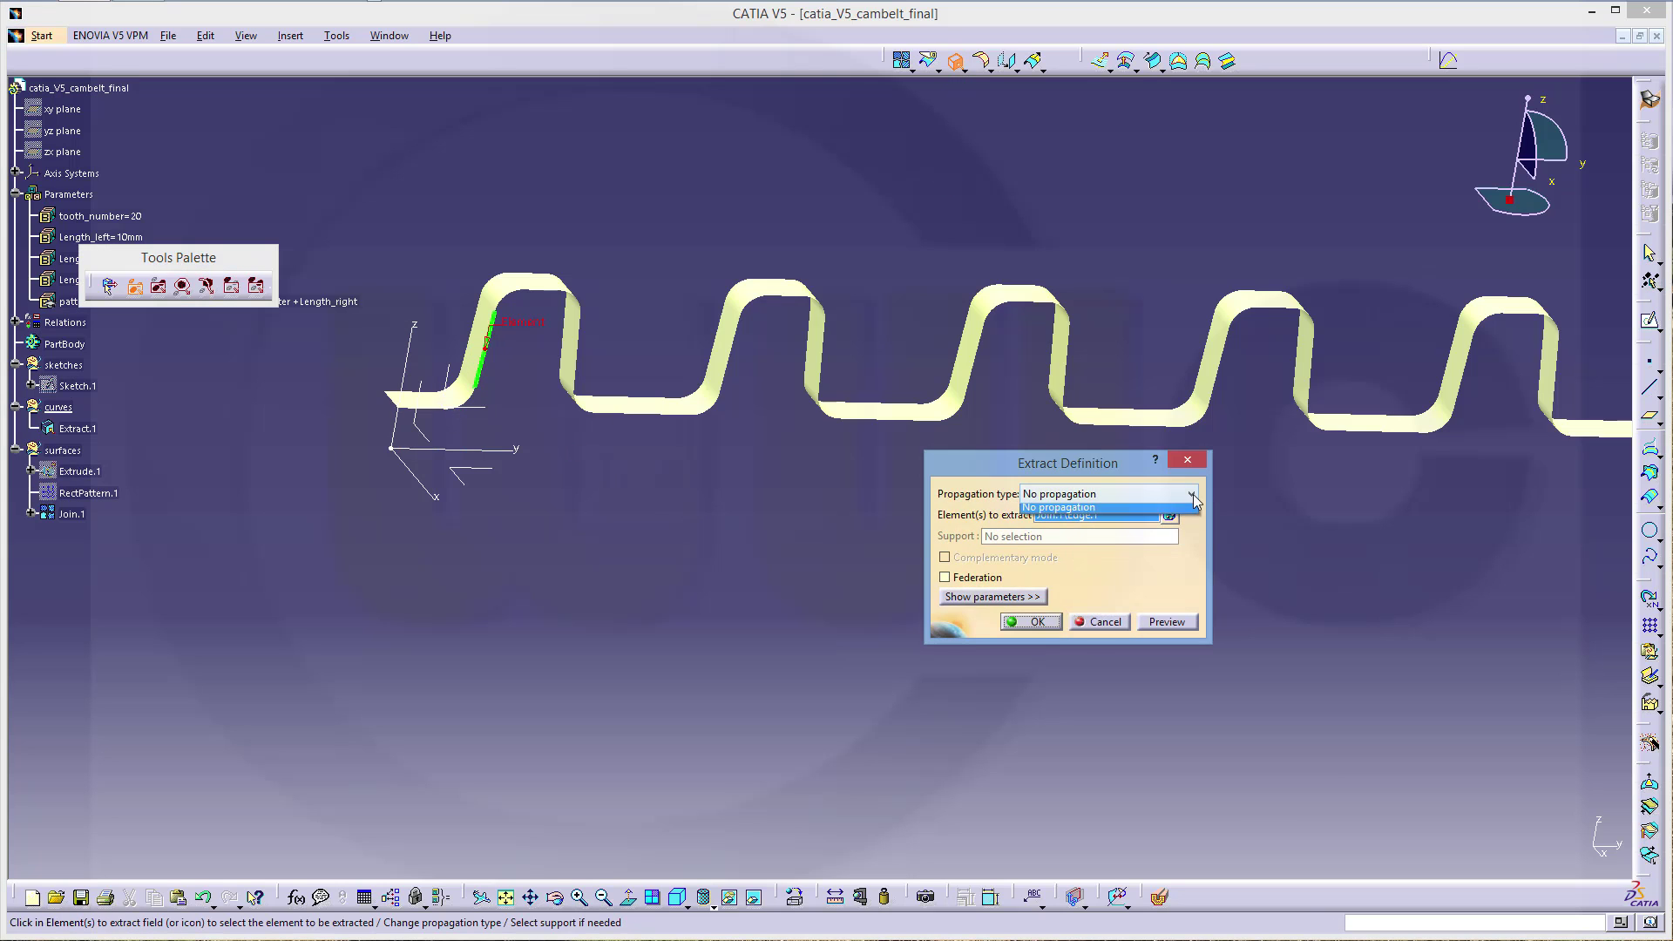
{"action": "left_click", "coordinate": [1106, 529]}
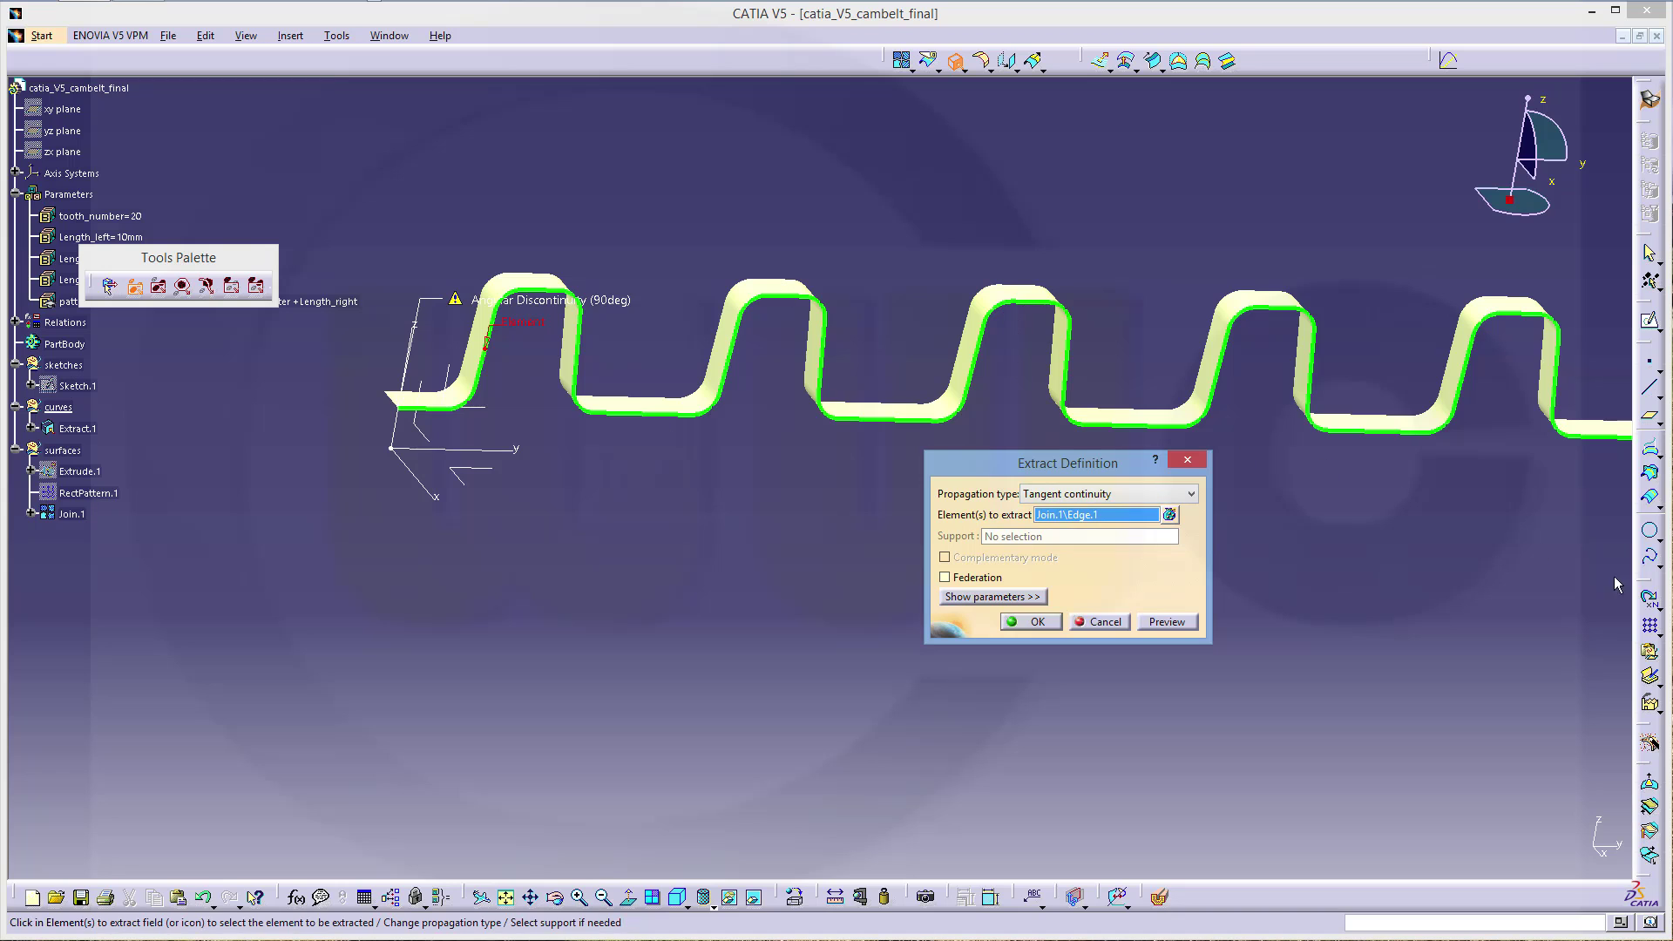
{"action": "left_click", "coordinate": [1037, 622]}
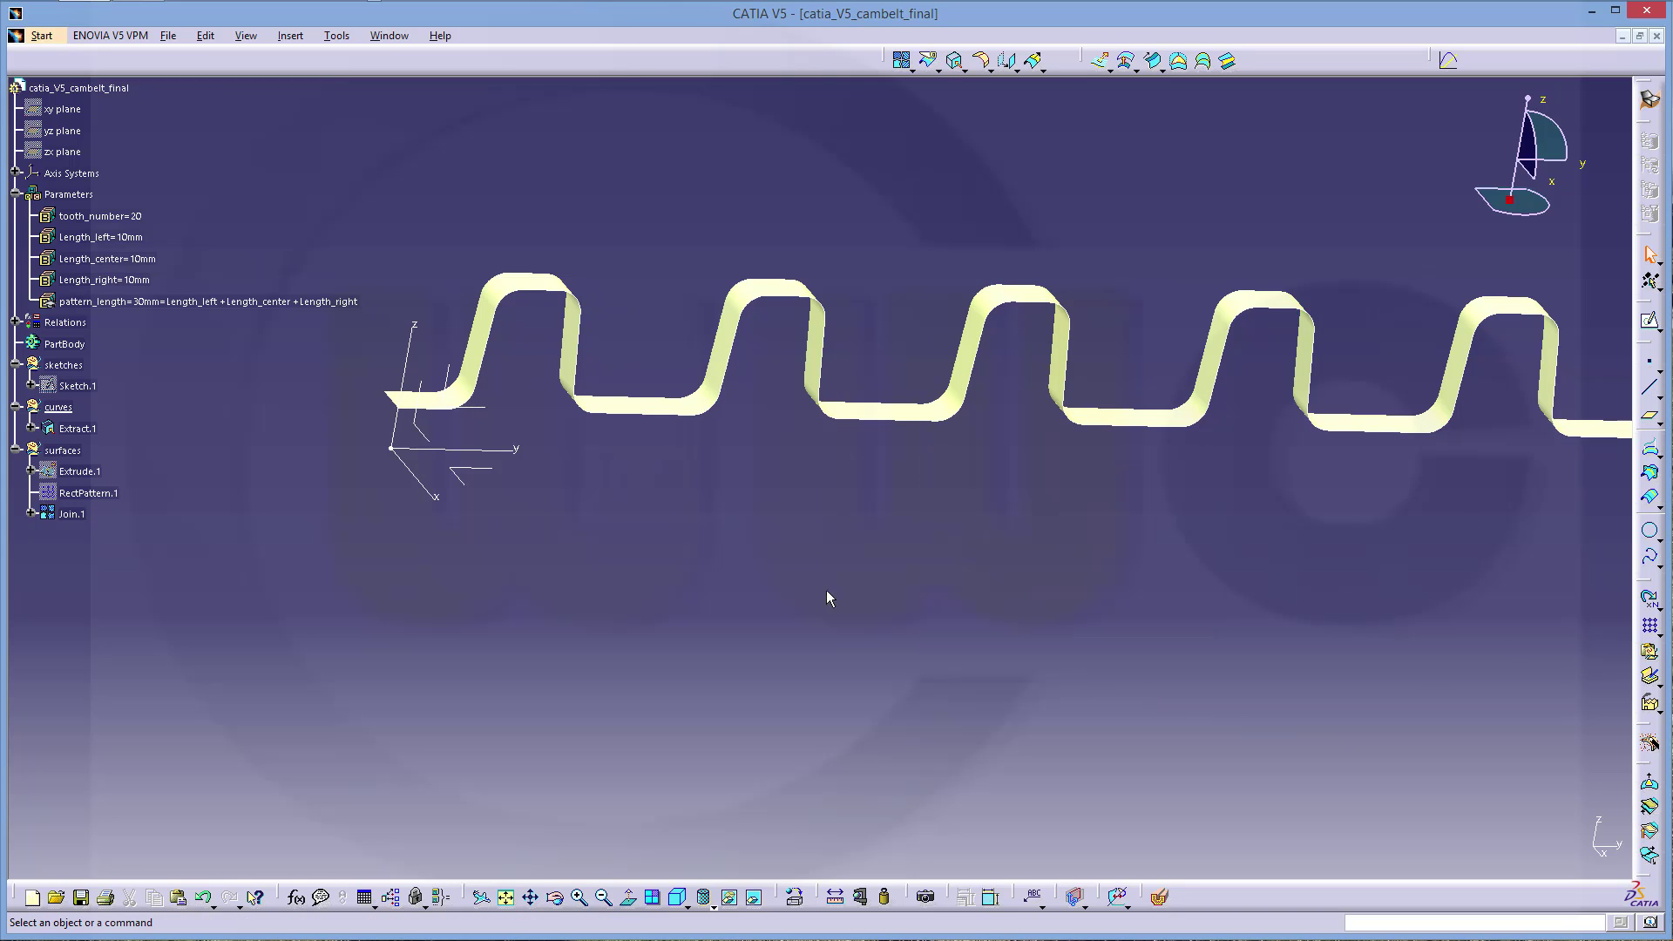
{"action": "middle_click_drag", "start_coordinate": [650, 582], "coordinate": [788, 619]}
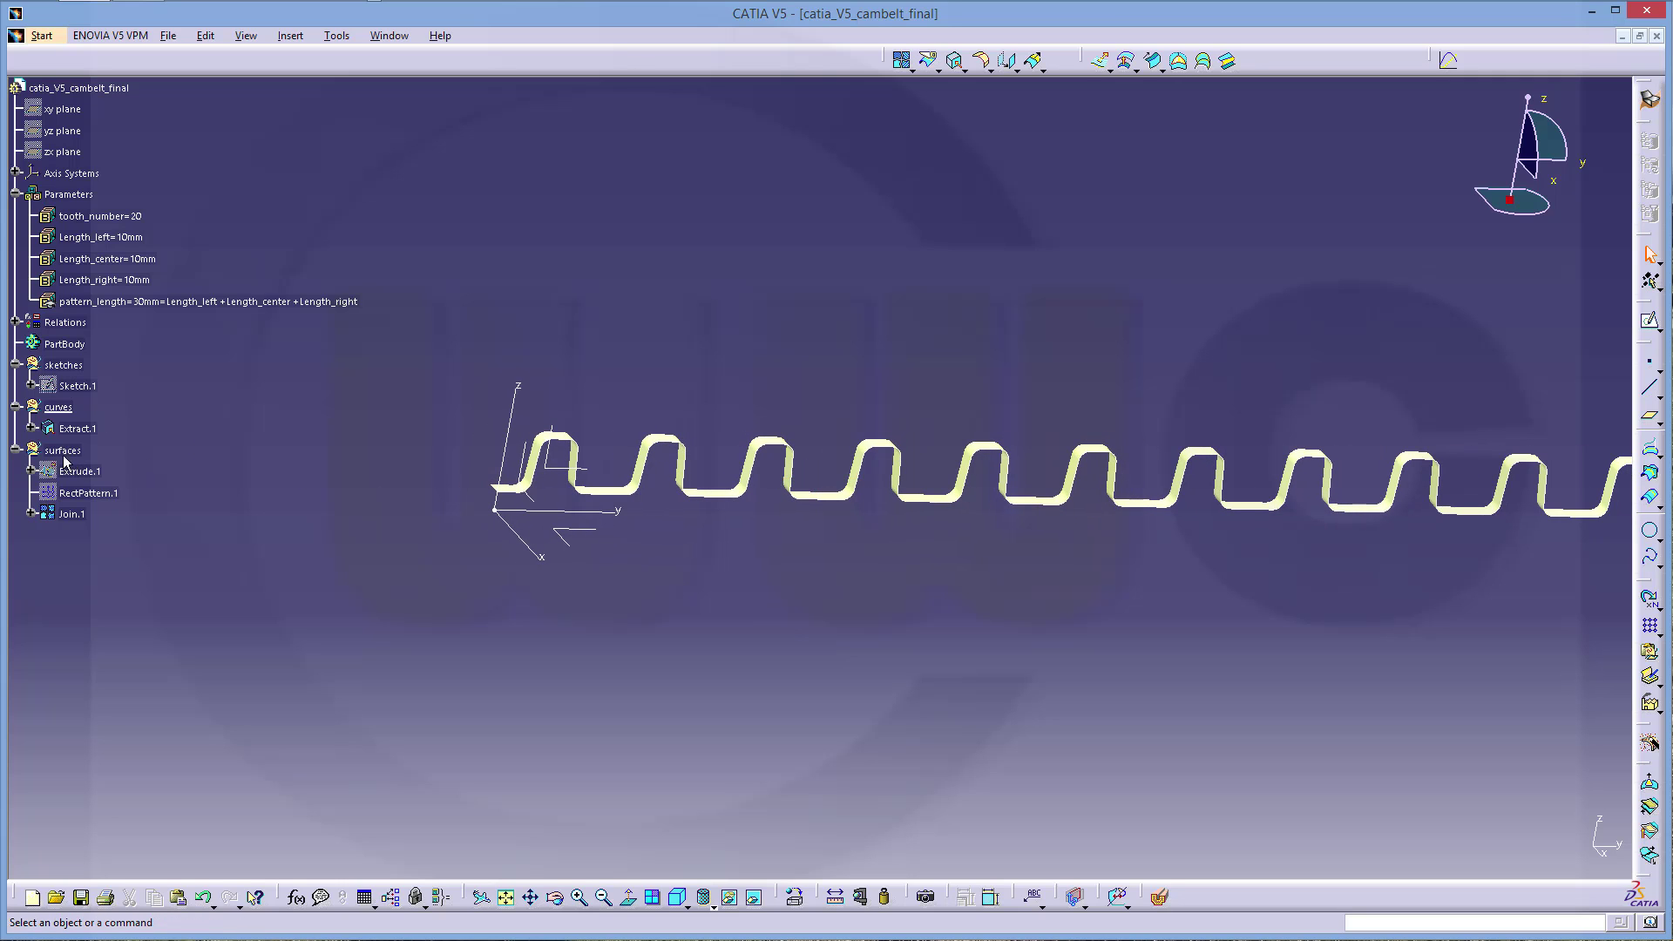
- Hide the joined belt surface Join.1 so only the extracted curve shows
{"action": "right_click", "coordinate": [70, 515]}
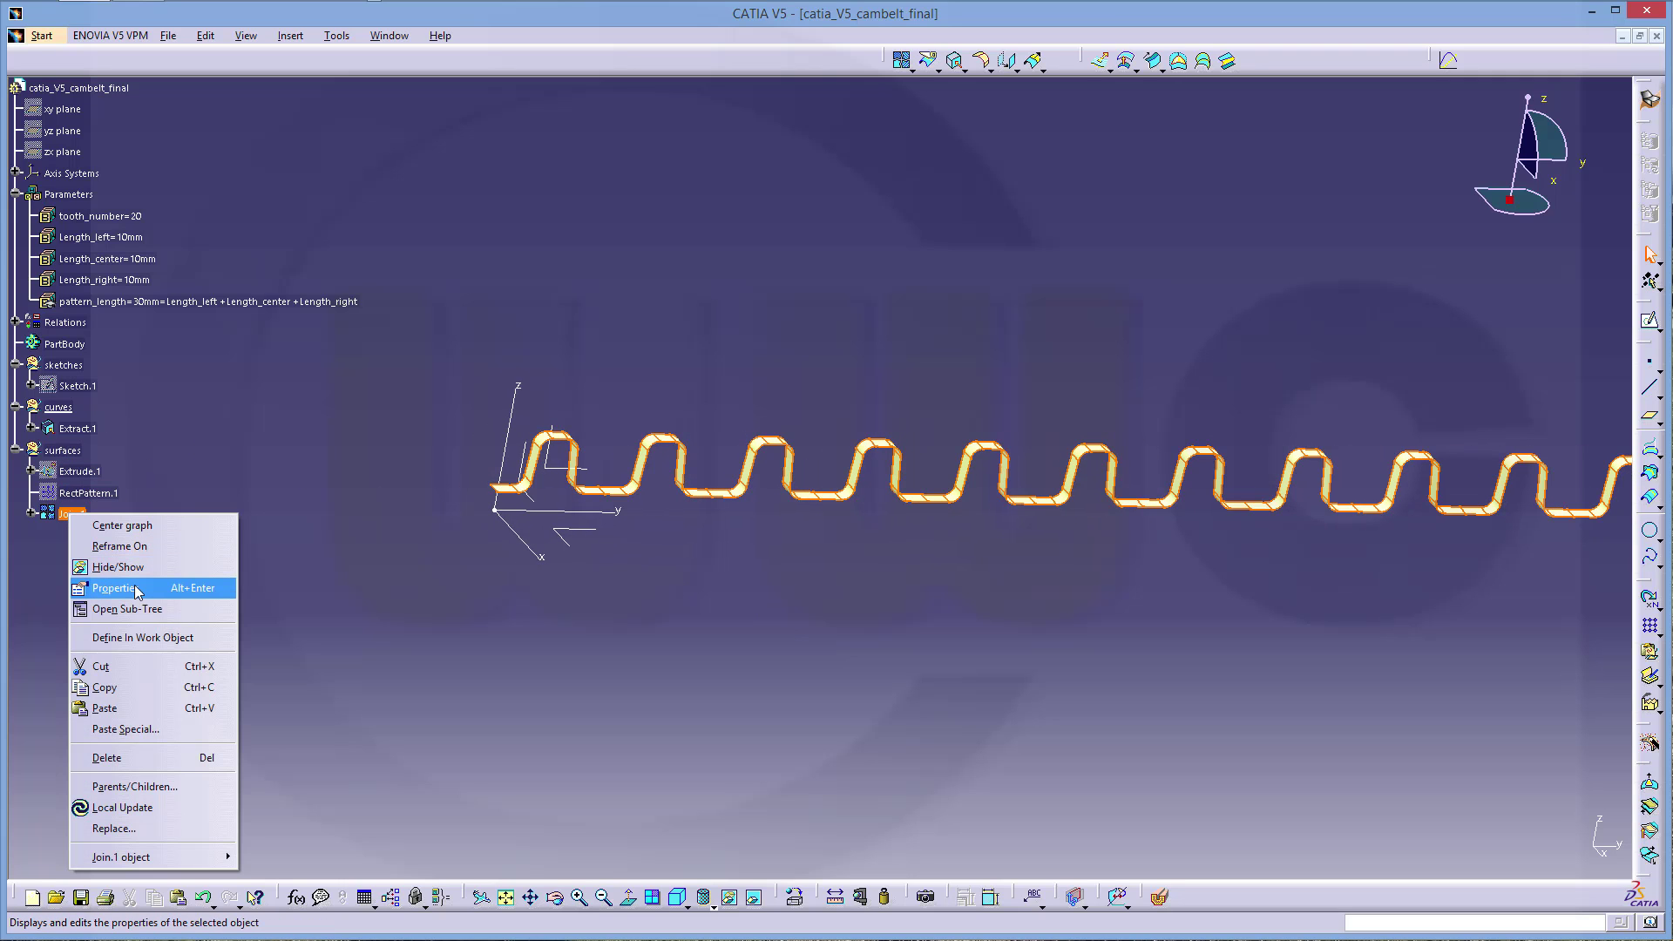
{"action": "left_click", "coordinate": [118, 566]}
{"action": "middle_click_drag", "start_coordinate": [828, 623], "coordinate": [1058, 499]}
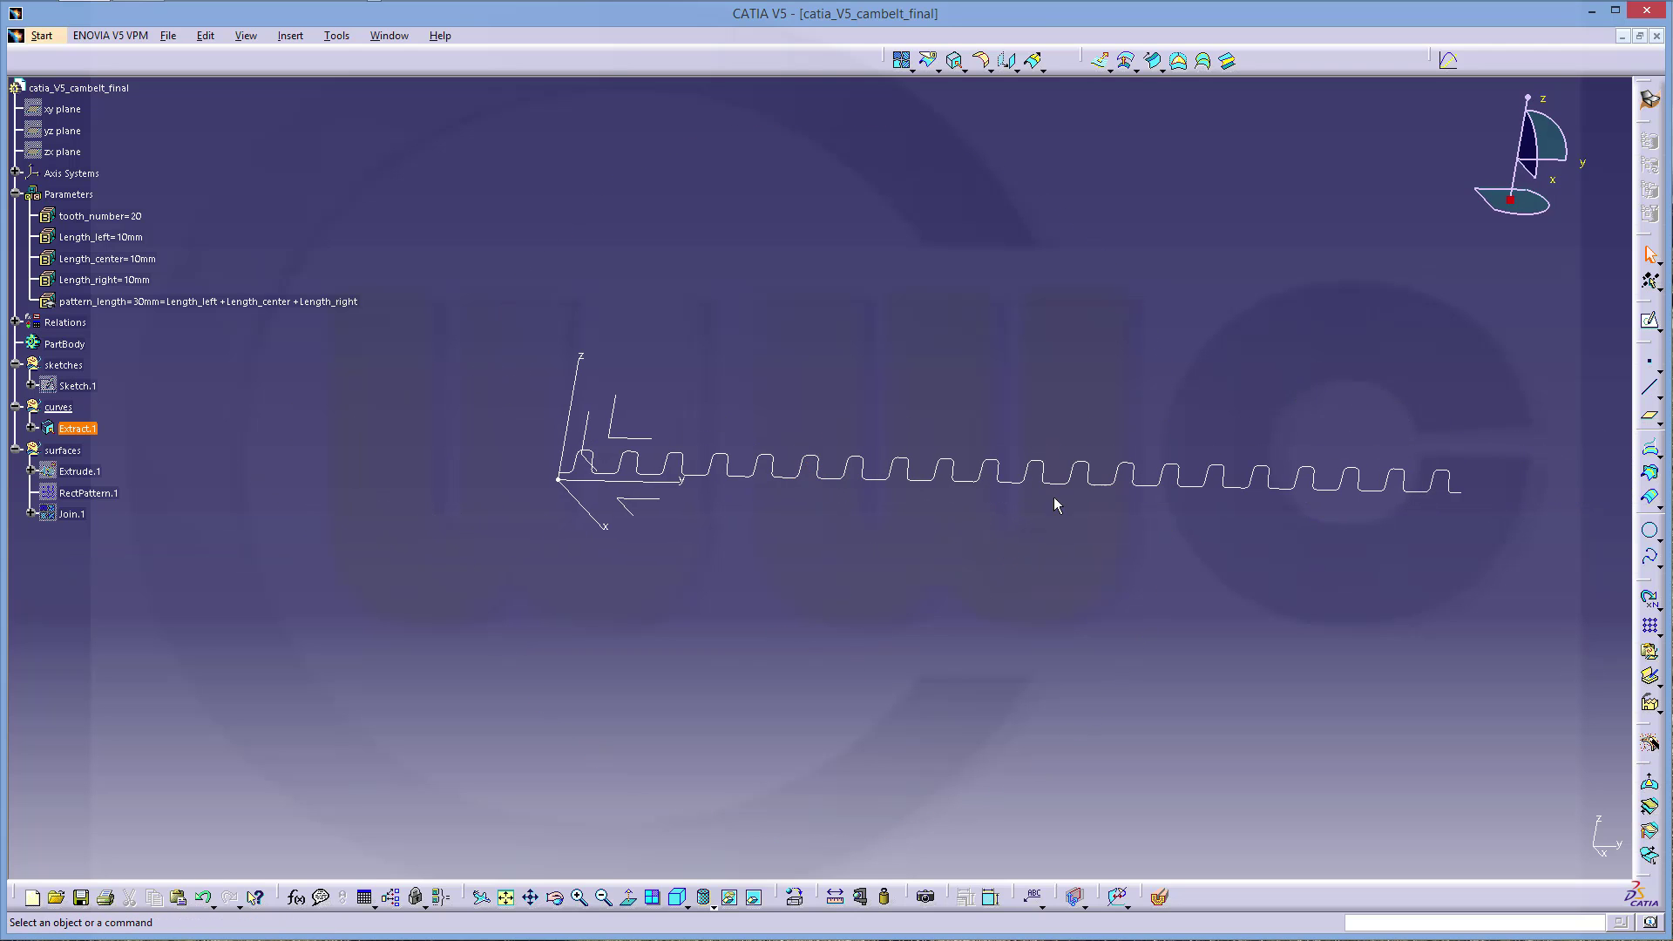
- Make the sketches set the work object and start a new sketch on the yz plane
{"action": "right_click", "coordinate": [74, 366]}
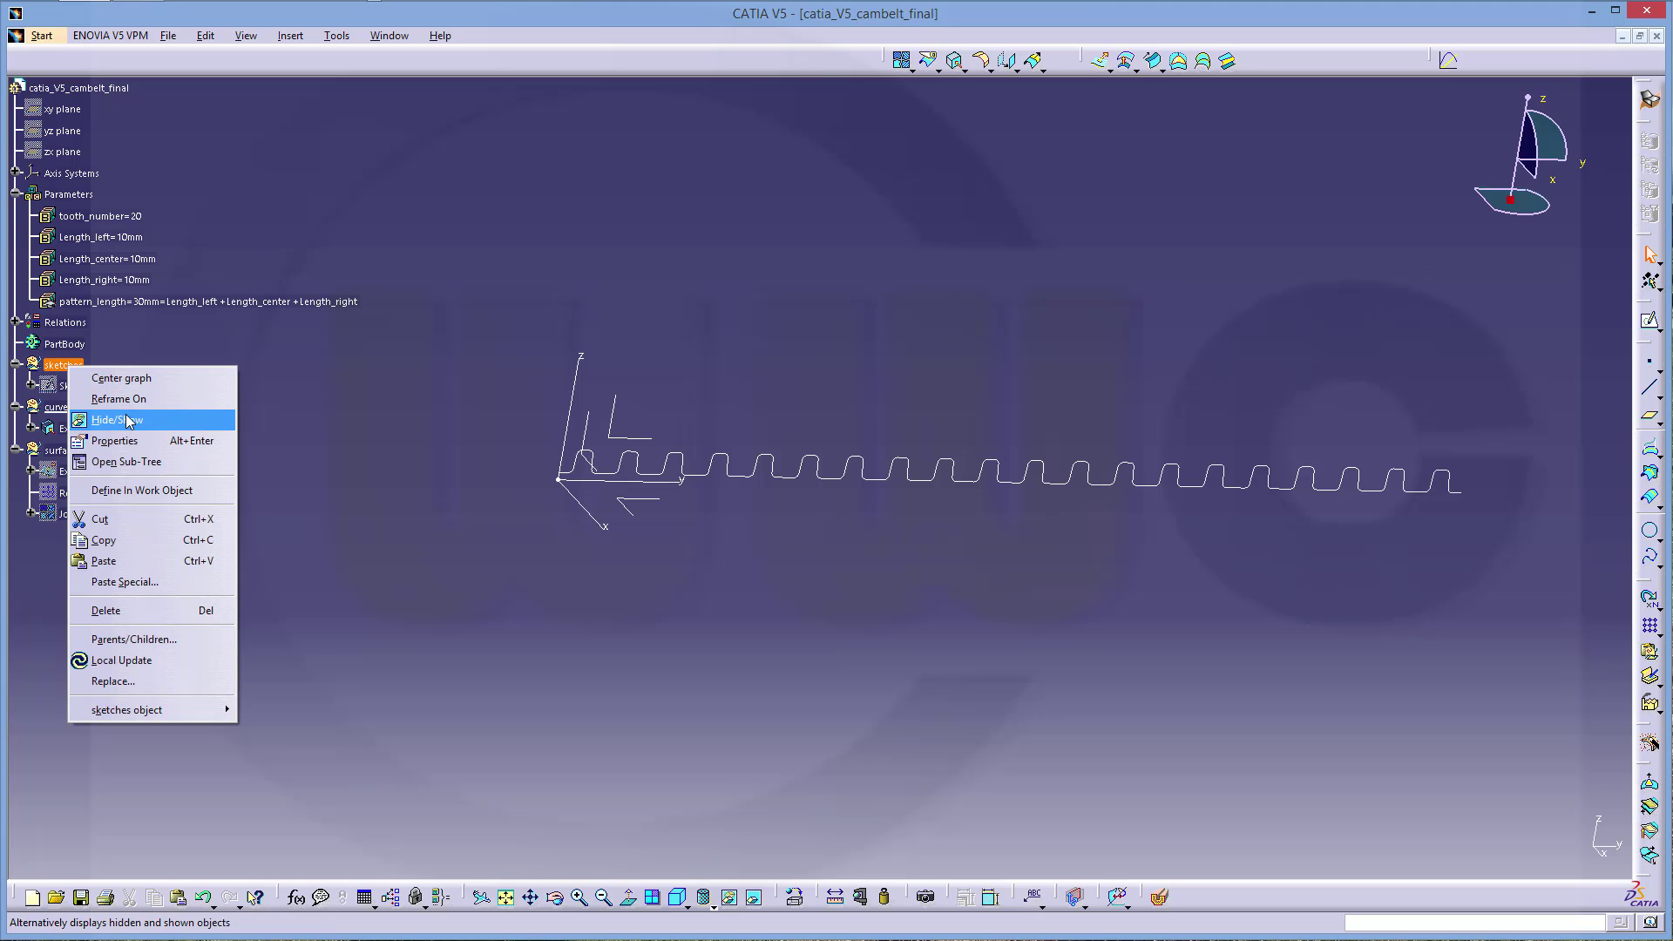
{"action": "left_click", "coordinate": [135, 490]}
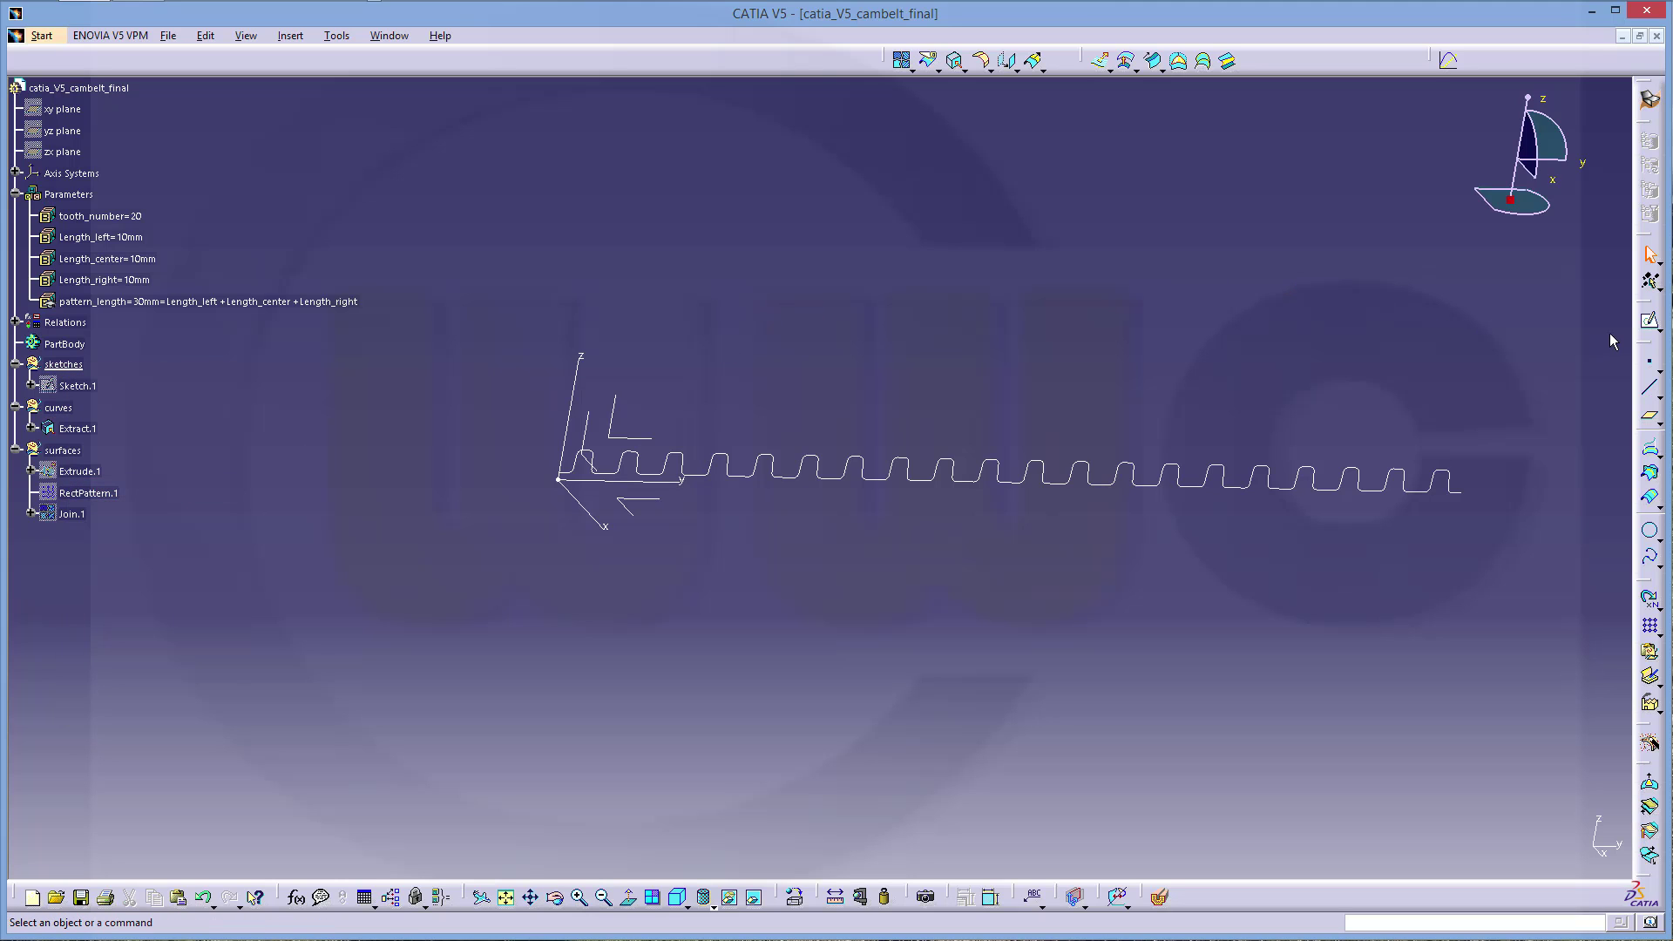
{"action": "left_click", "coordinate": [1650, 325]}
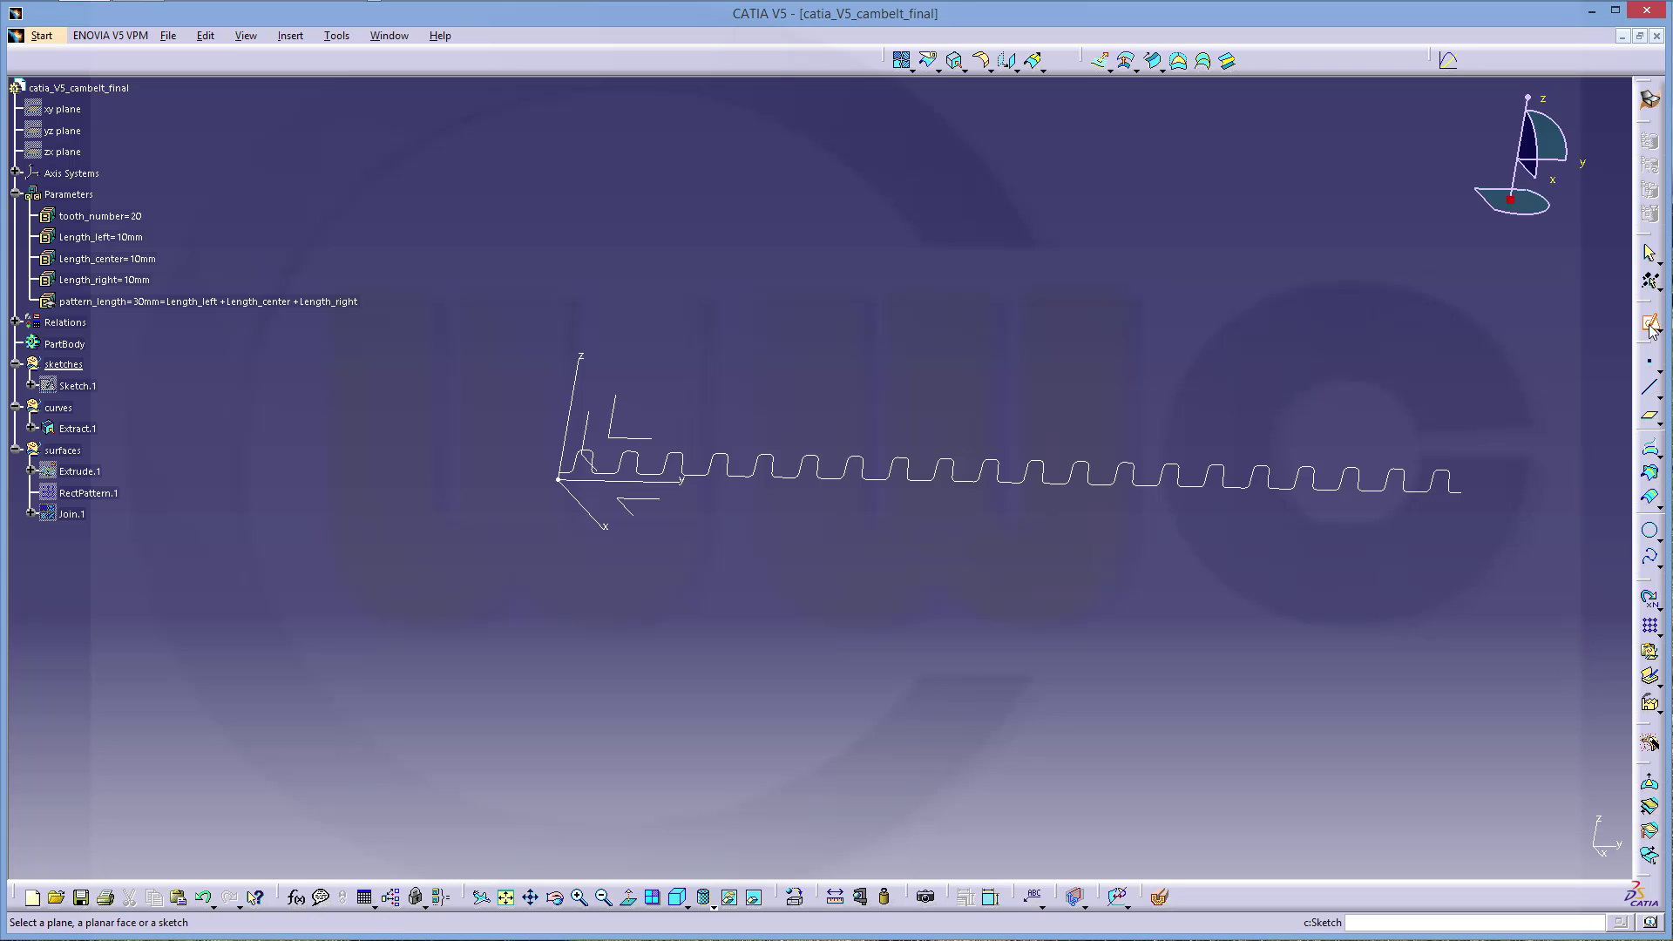
{"action": "left_click", "coordinate": [638, 452]}
{"action": "left_click_drag", "start_coordinate": [501, 369], "coordinate": [645, 498]}
{"action": "left_click", "coordinate": [1202, 660]}
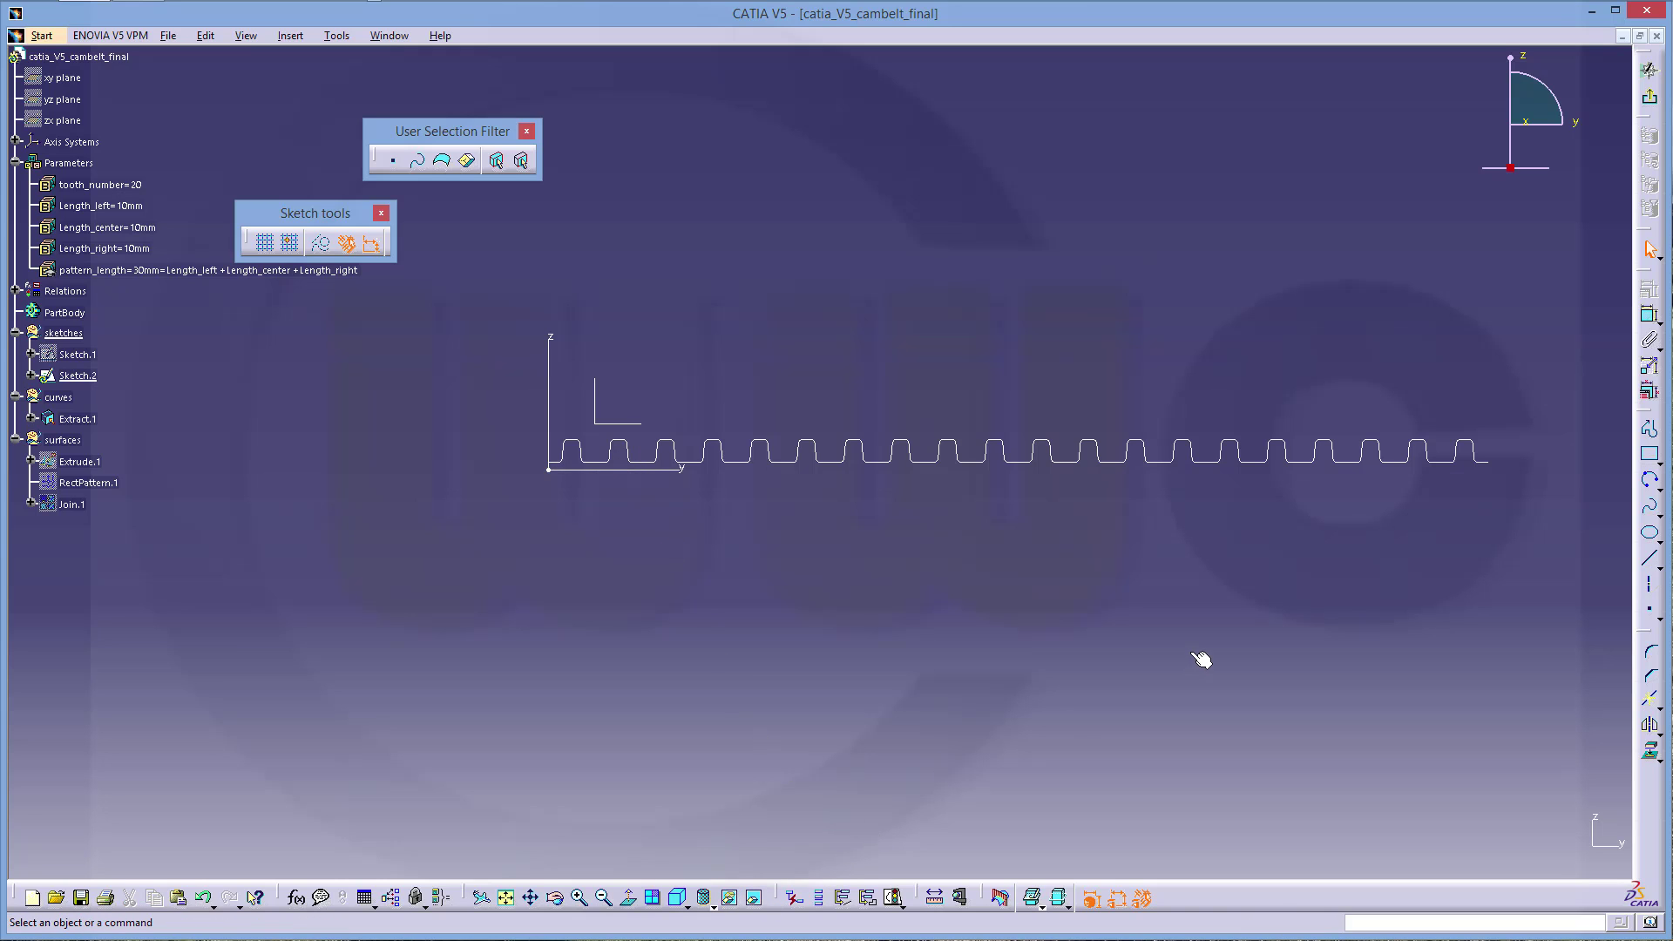
- Draw a straight line and constrain it to lie on the horizontal base axis
{"action": "left_click", "coordinate": [1655, 565]}
{"action": "left_click", "coordinate": [562, 537]}
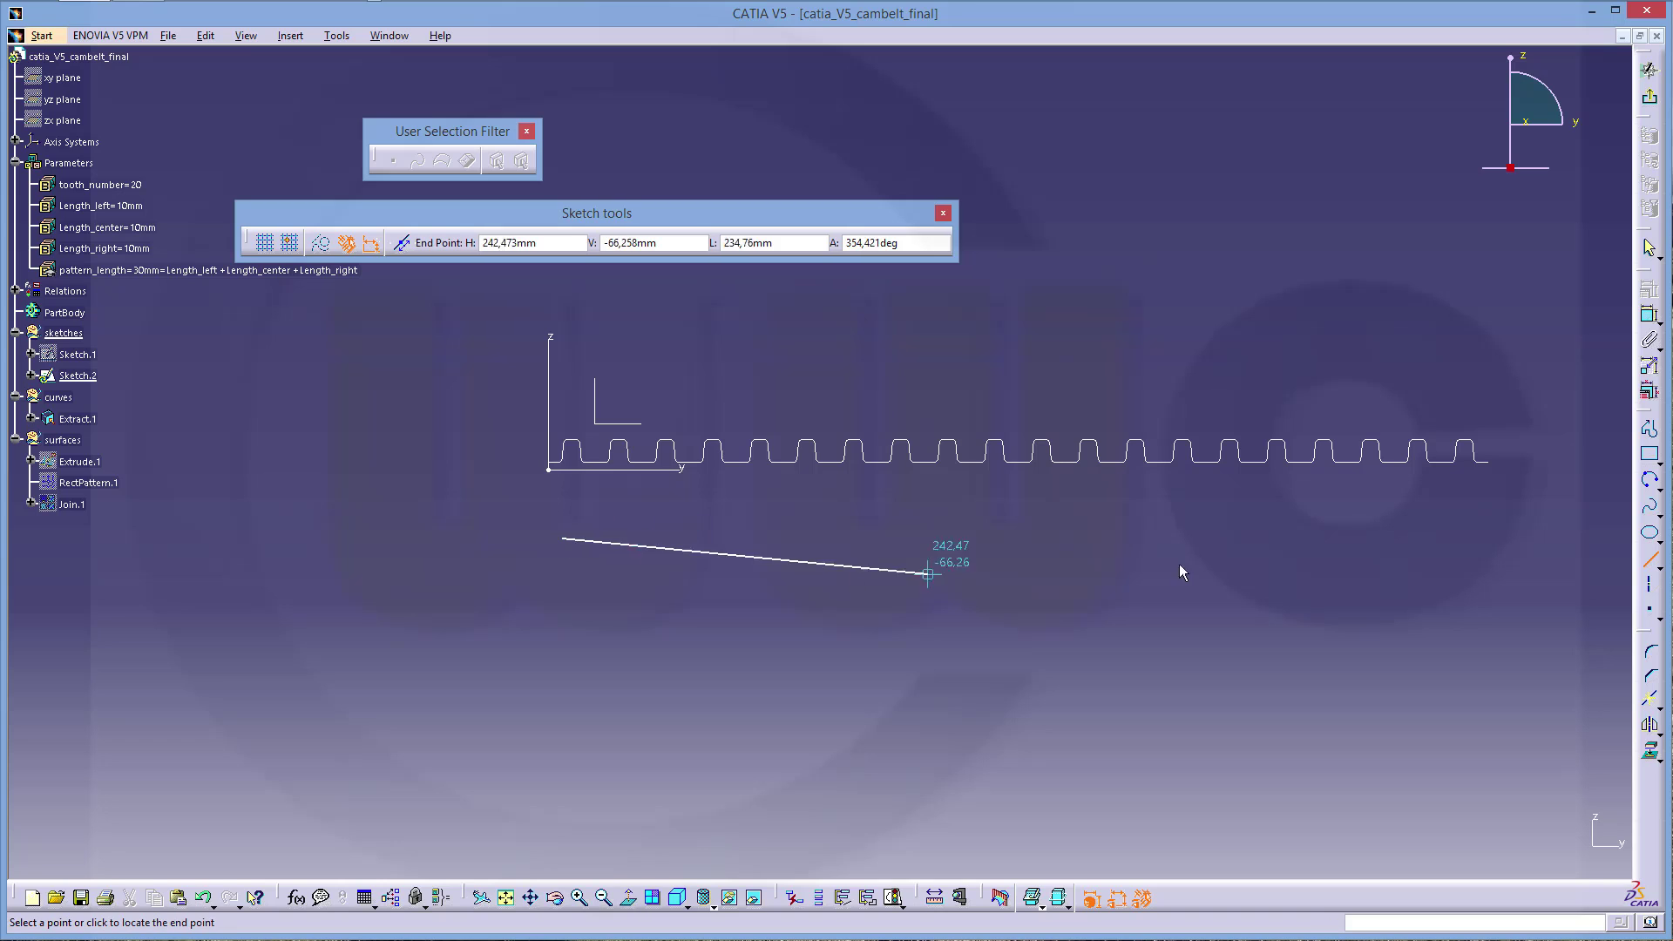
{"action": "left_click", "coordinate": [1443, 512]}
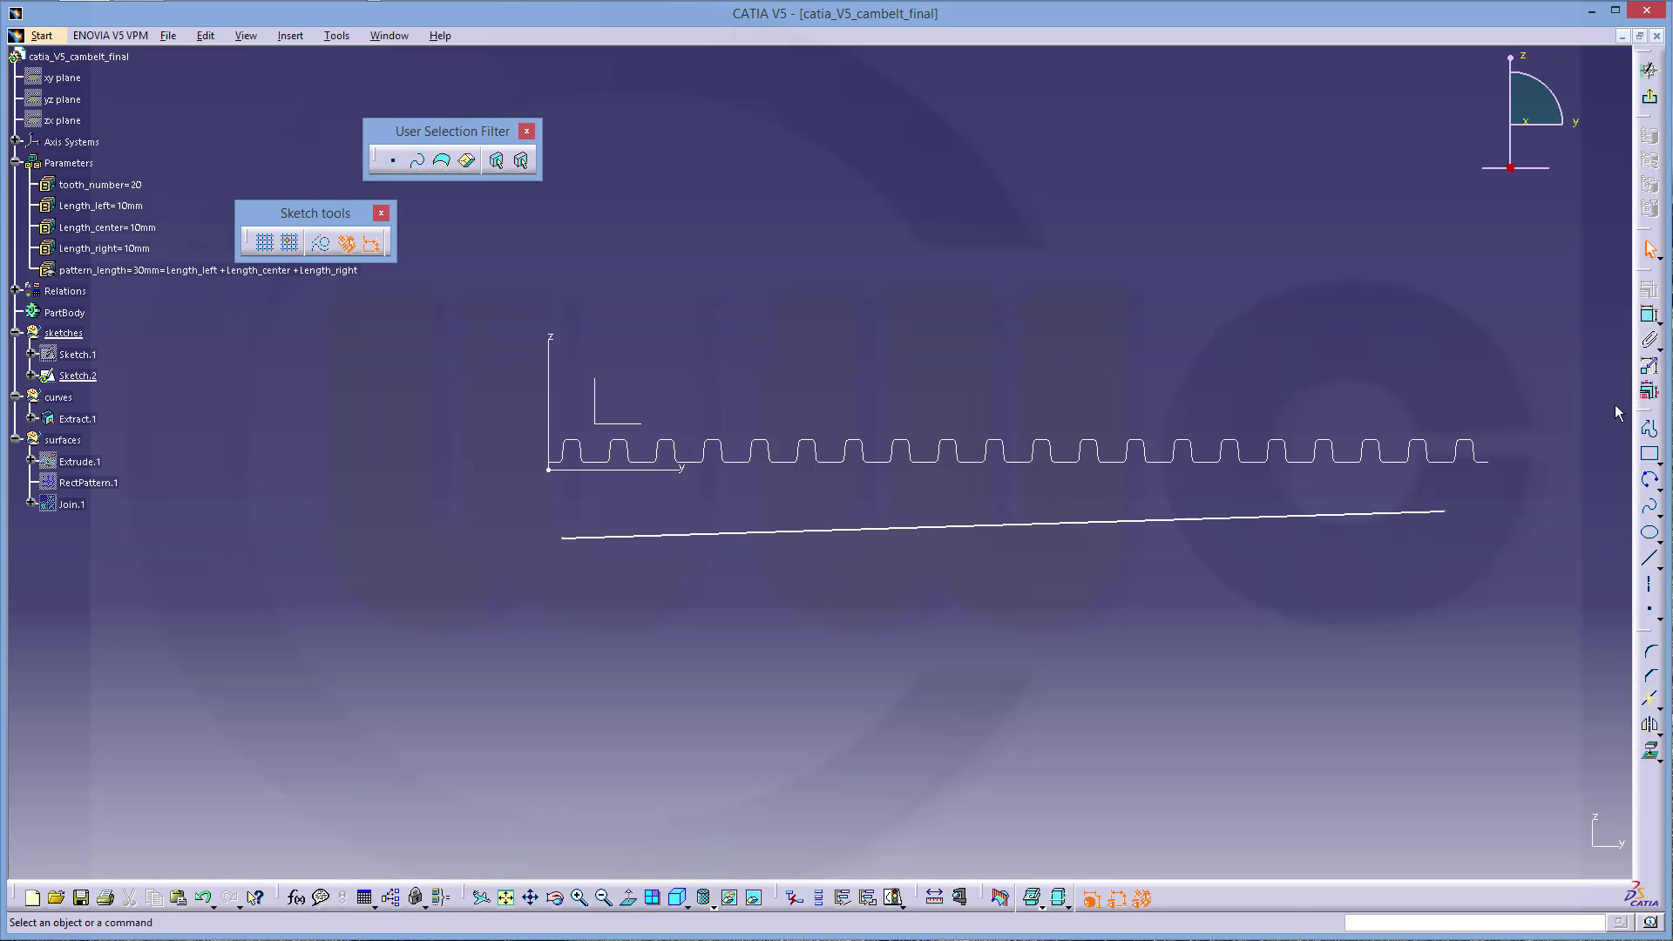
{"action": "left_click", "coordinate": [1650, 321]}
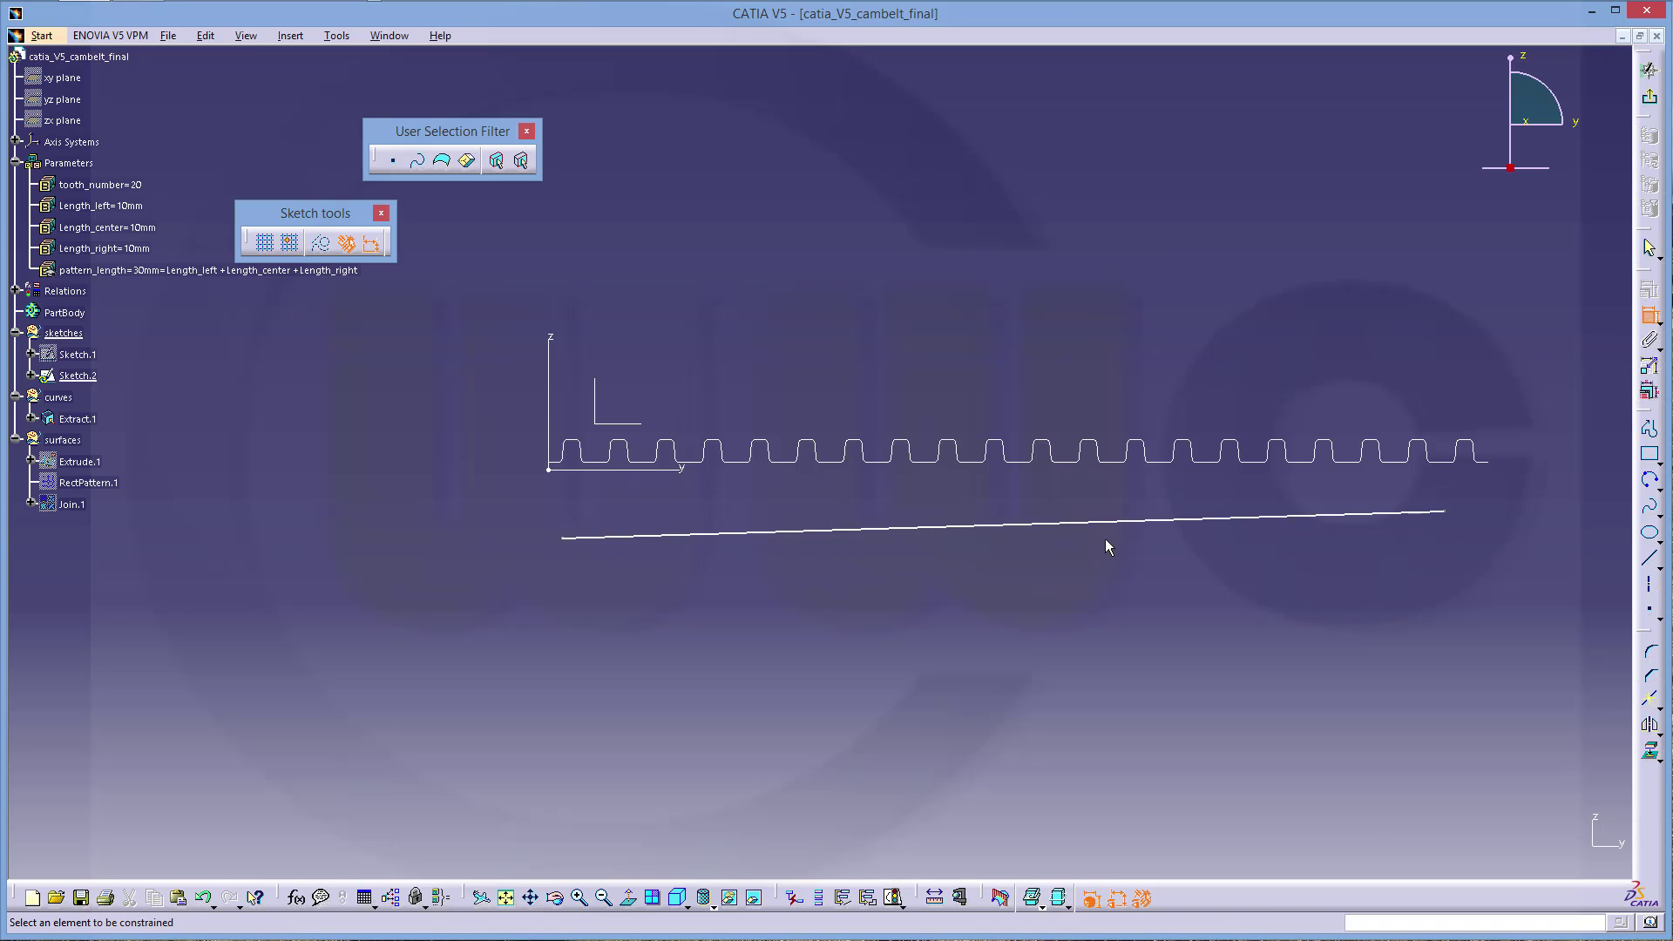
{"action": "left_click", "coordinate": [1054, 532]}
{"action": "left_click", "coordinate": [684, 471]}
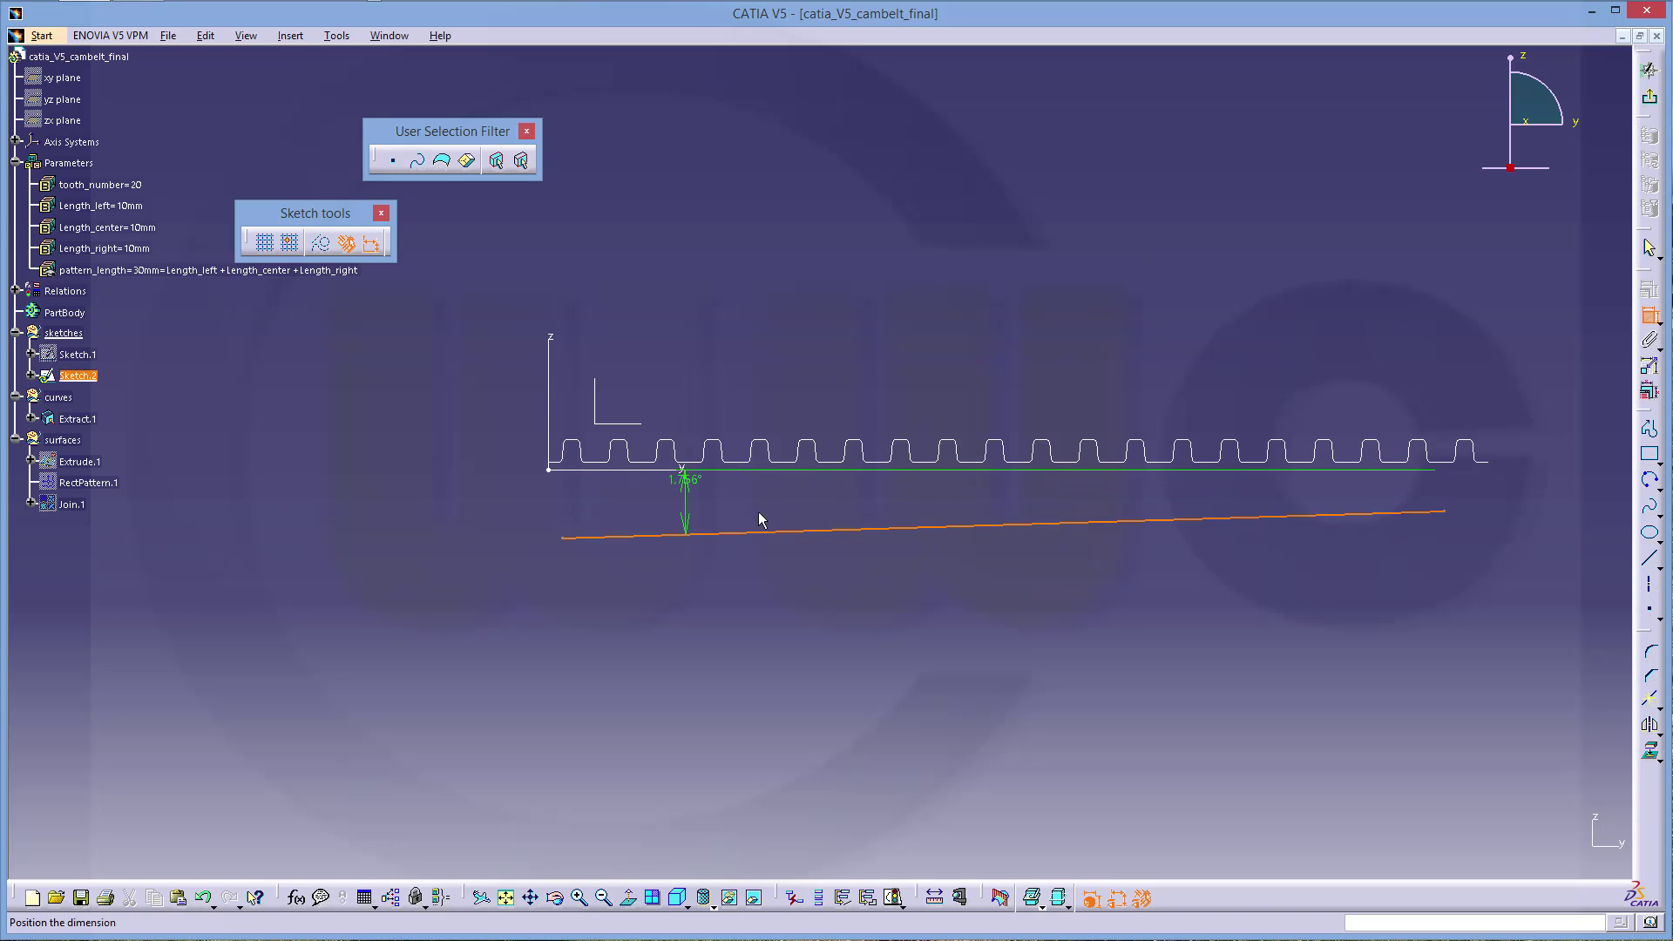
{"action": "right_click", "coordinate": [758, 520]}
{"action": "left_click", "coordinate": [857, 632]}
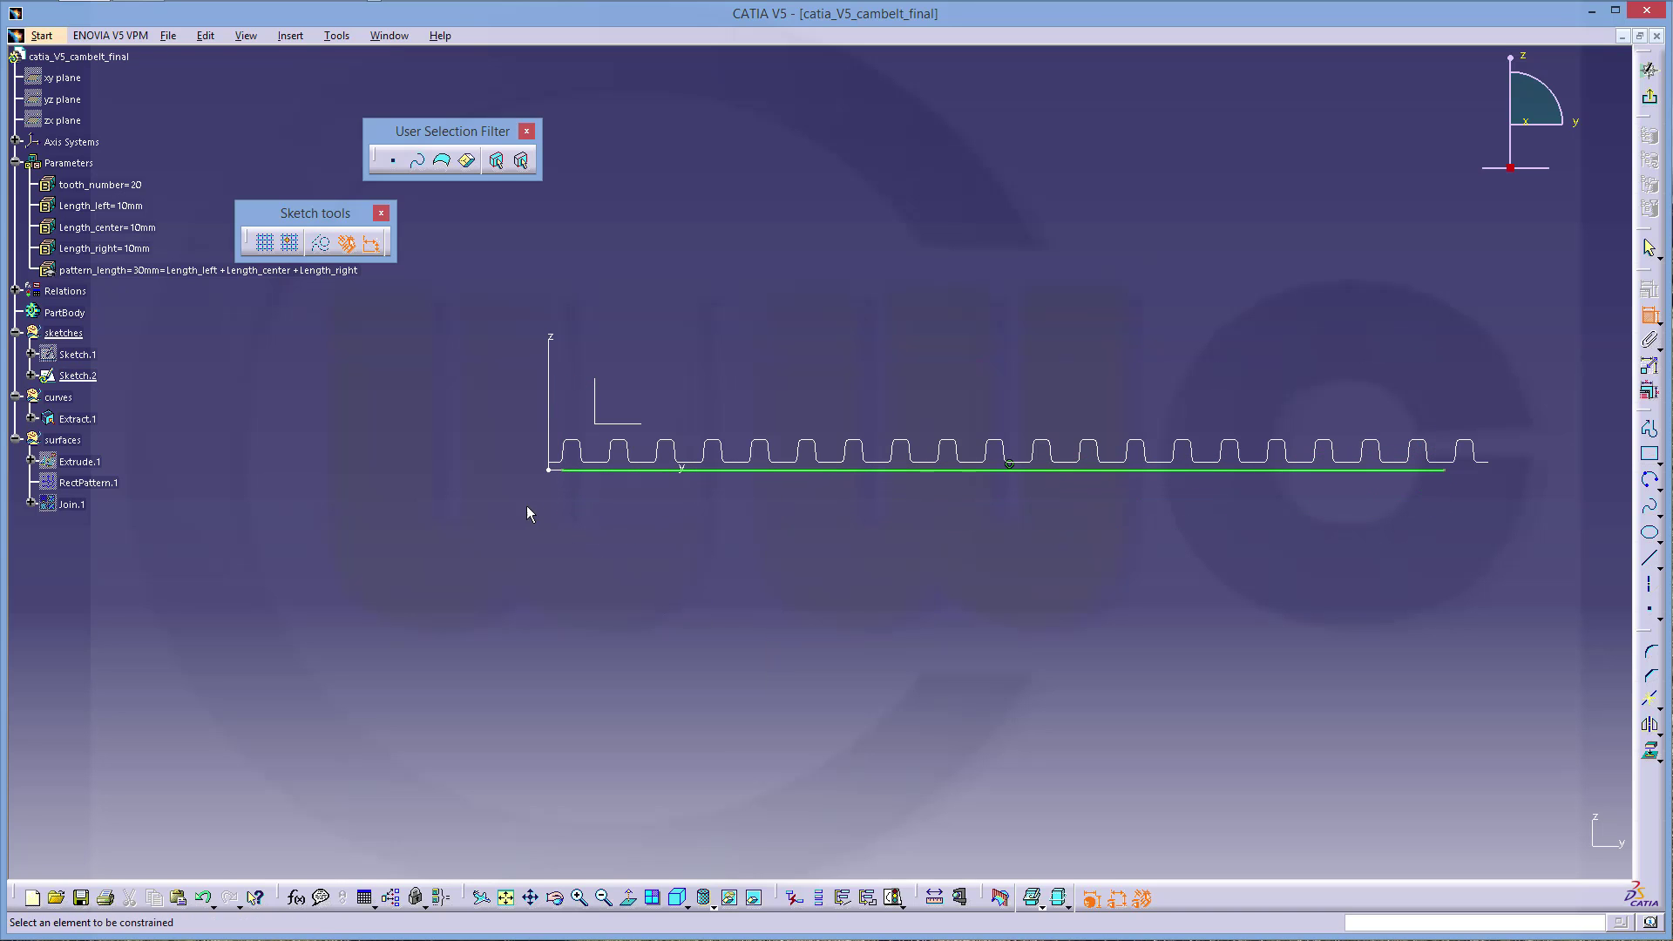
- Make the line start on the Z axis and dimension its length at 572.073
{"action": "left_click", "coordinate": [554, 338]}
{"action": "right_click", "coordinate": [554, 324]}
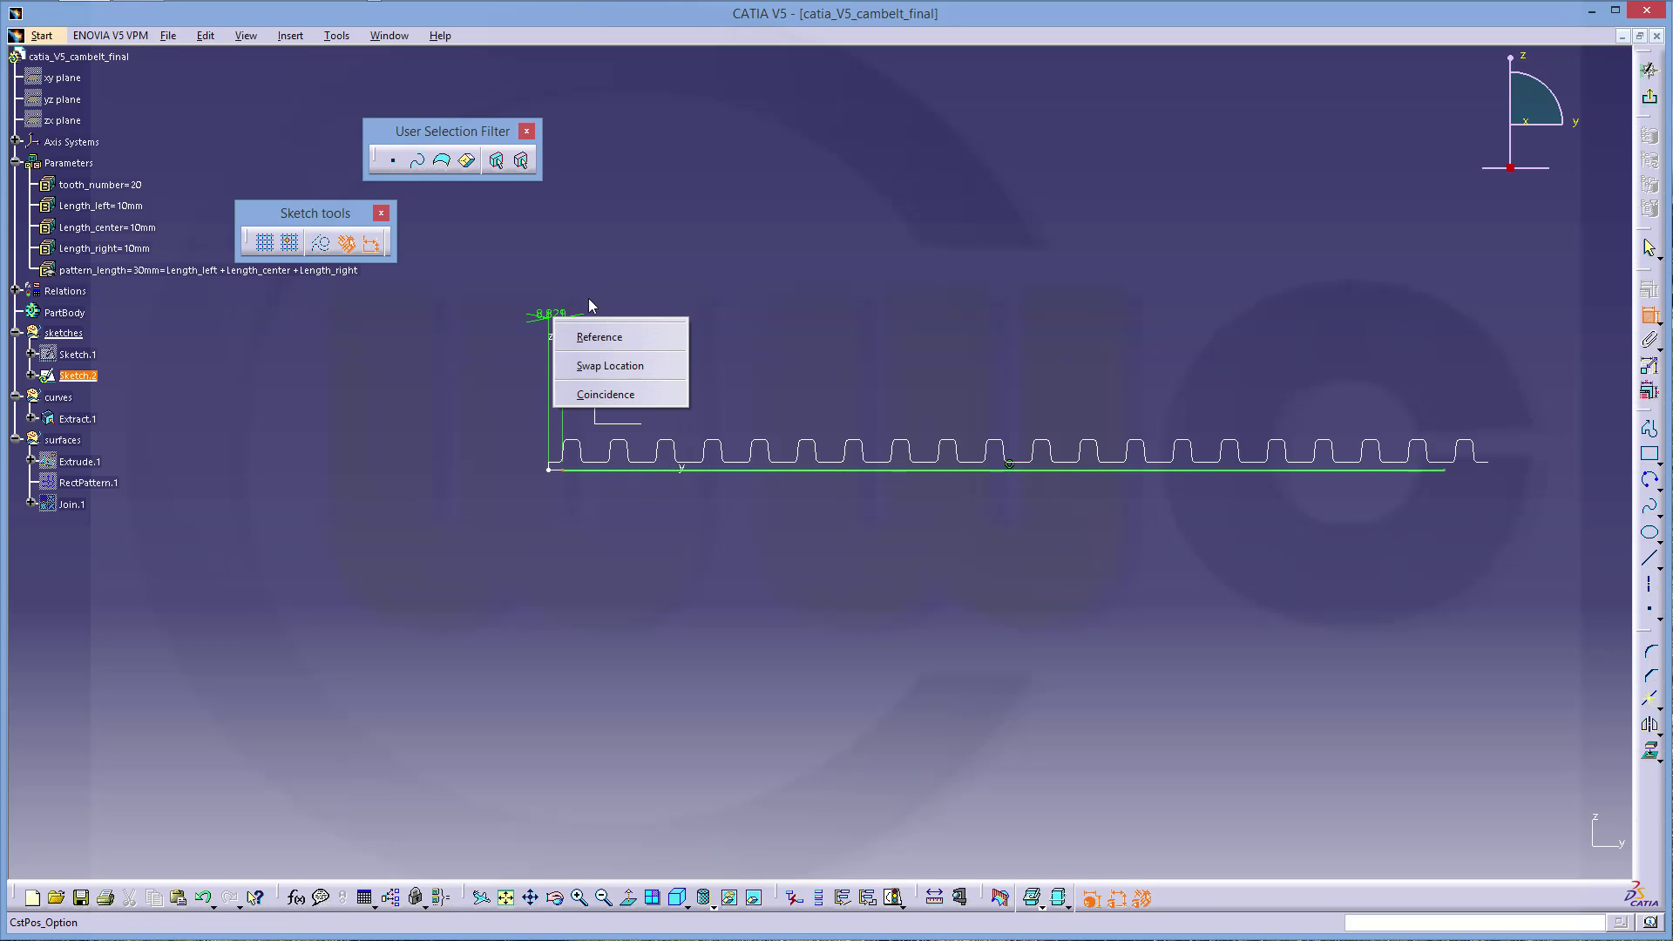
{"action": "left_click", "coordinate": [605, 394]}
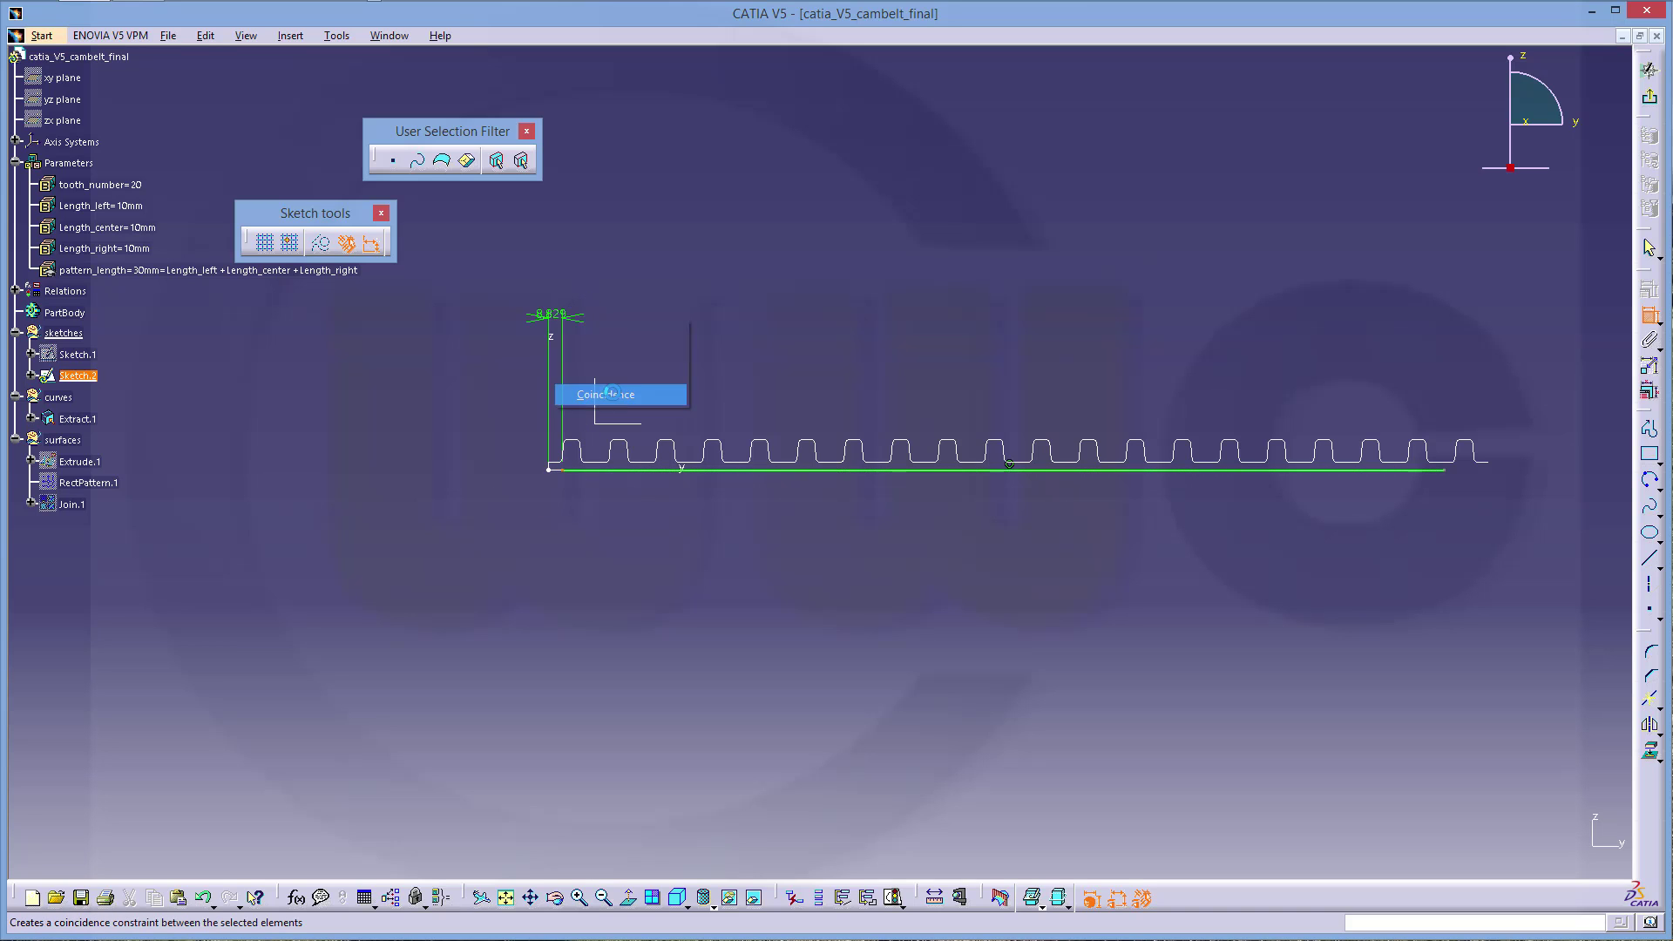
{"action": "left_click", "coordinate": [960, 472]}
{"action": "left_click", "coordinate": [925, 601]}
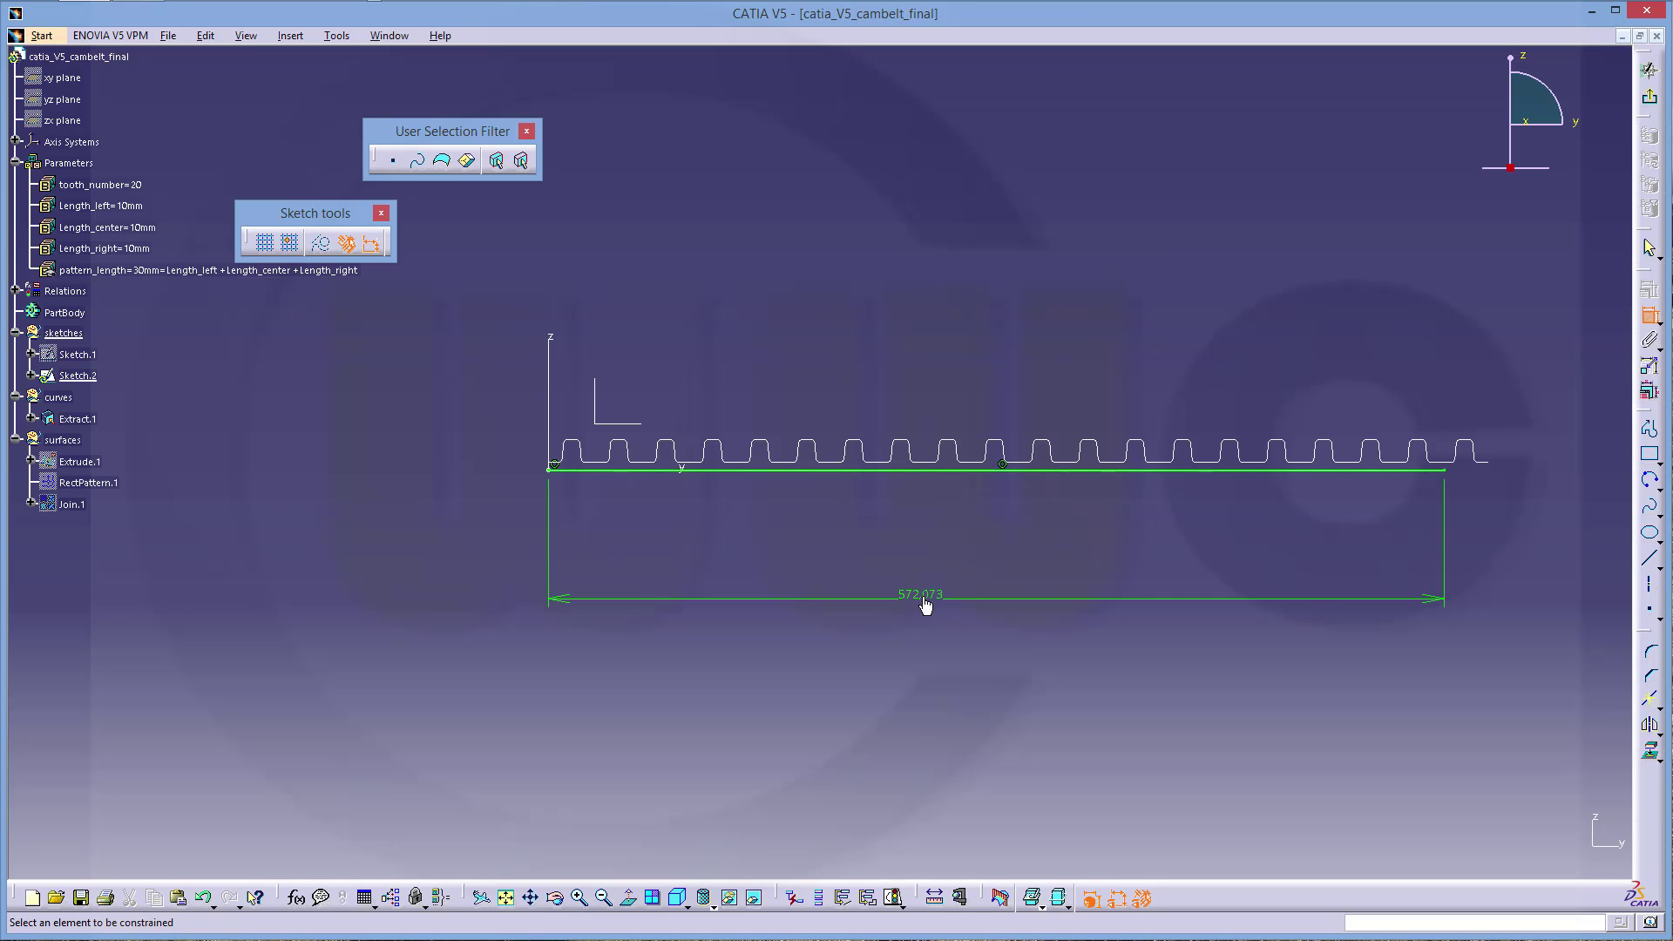
- Set the line length formula to tooth_number*pattern_length, giving 600mm
{"action": "double_click", "coordinate": [922, 596]}
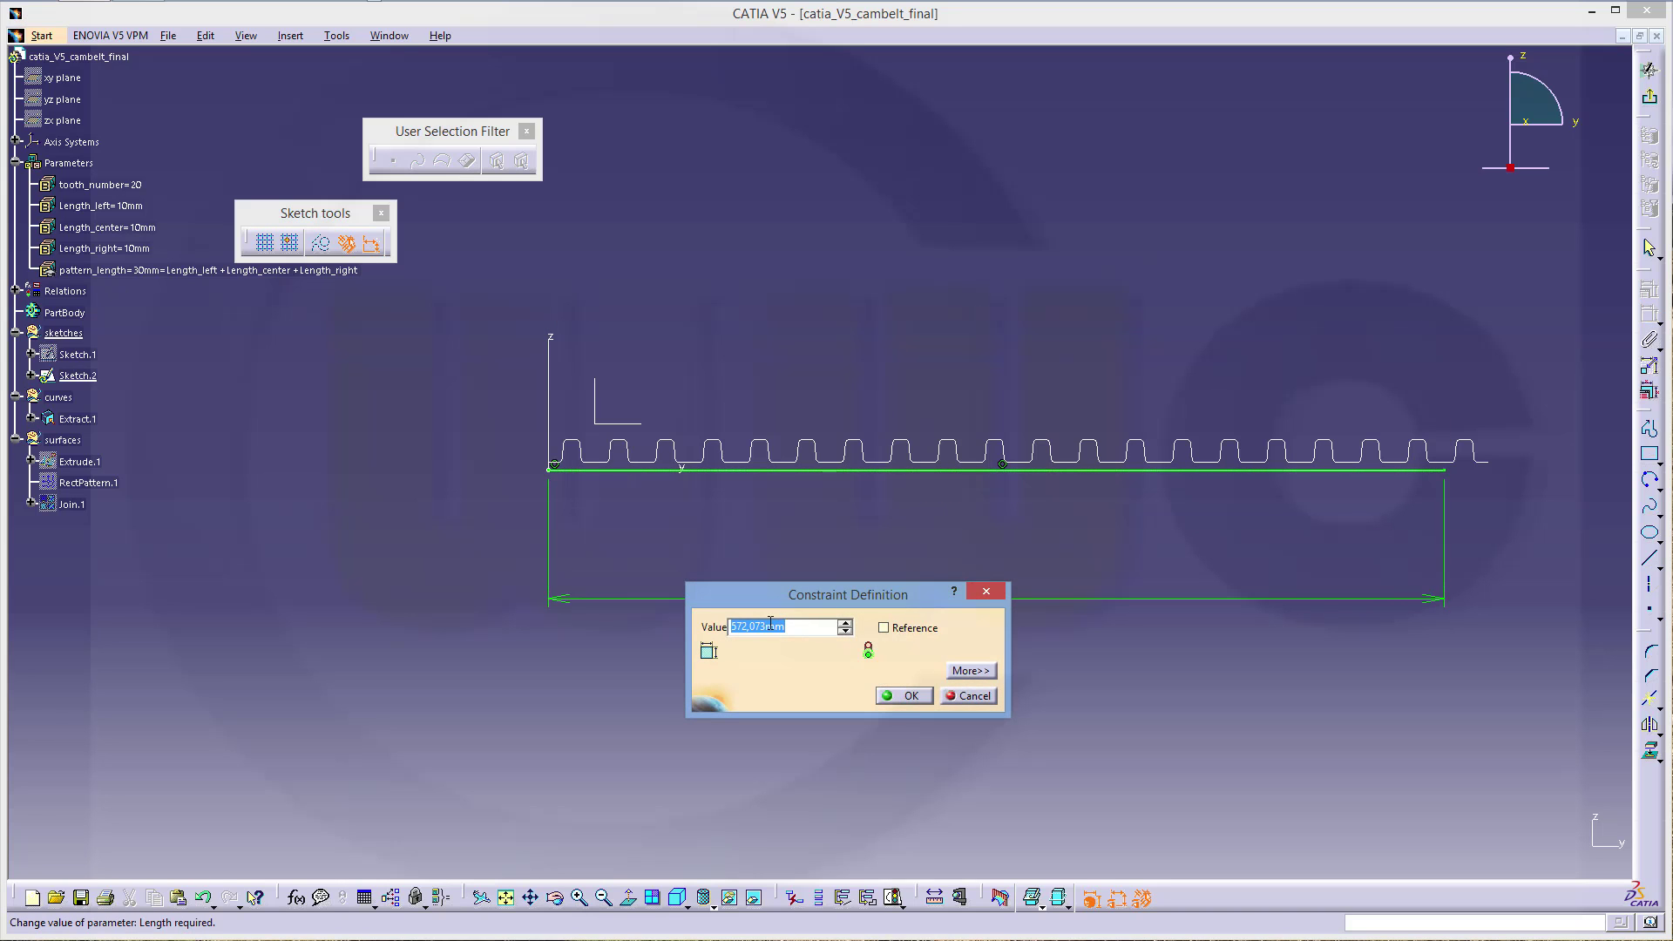
{"action": "right_click", "coordinate": [771, 624]}
{"action": "left_click", "coordinate": [829, 634]}
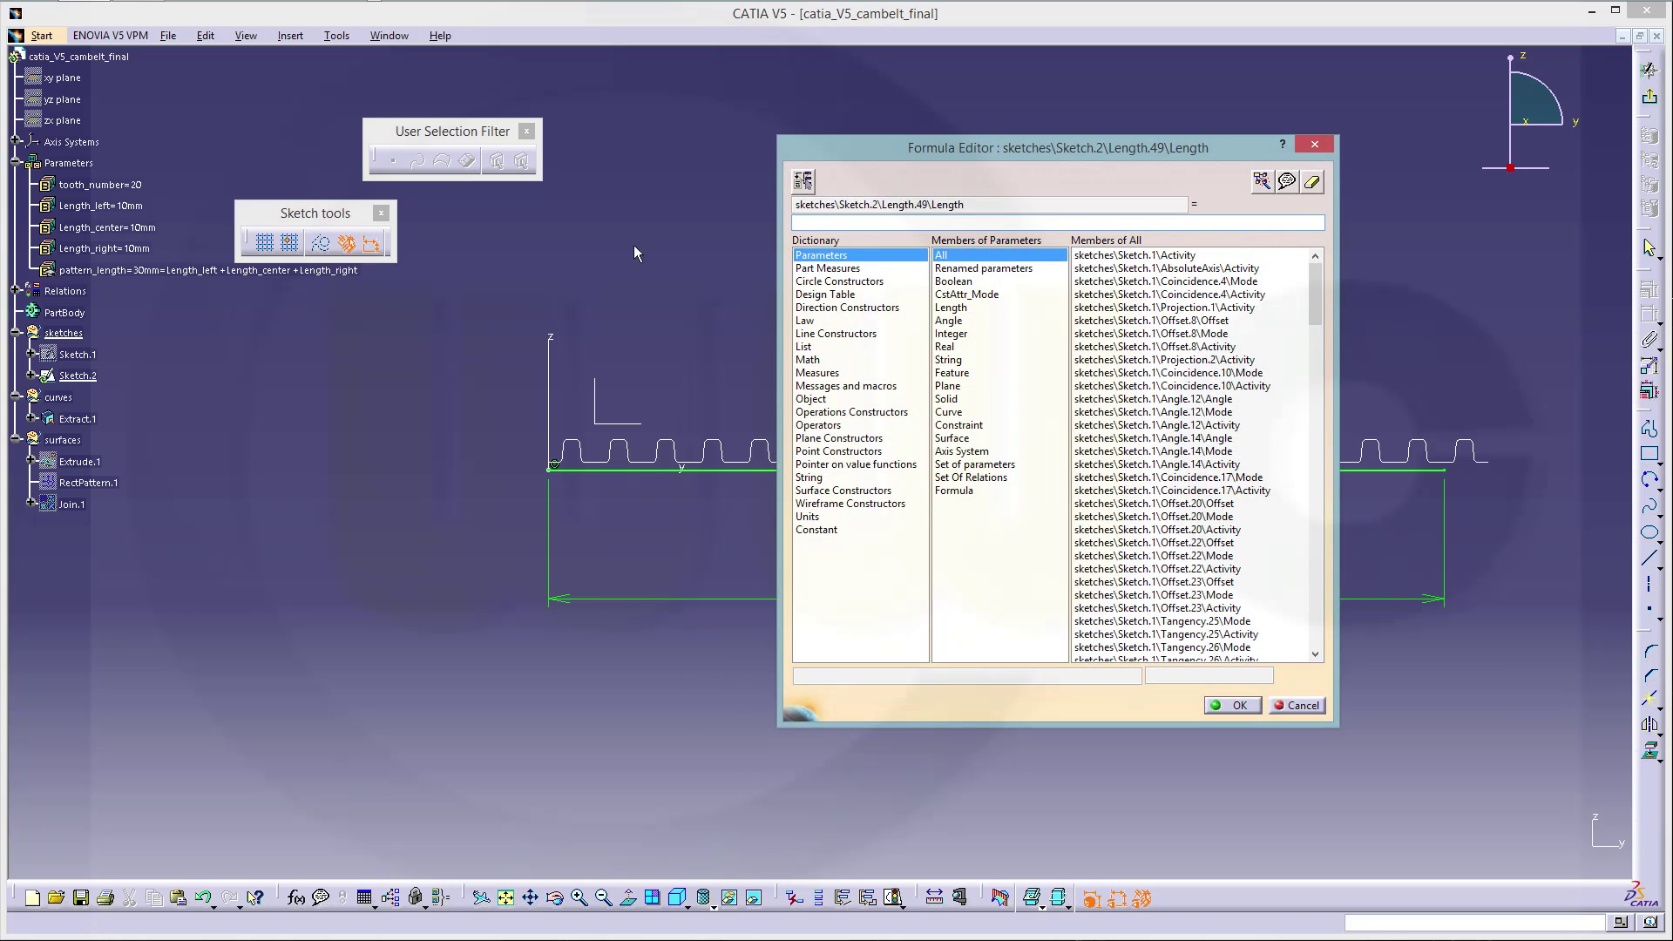
{"action": "left_click", "coordinate": [110, 186]}
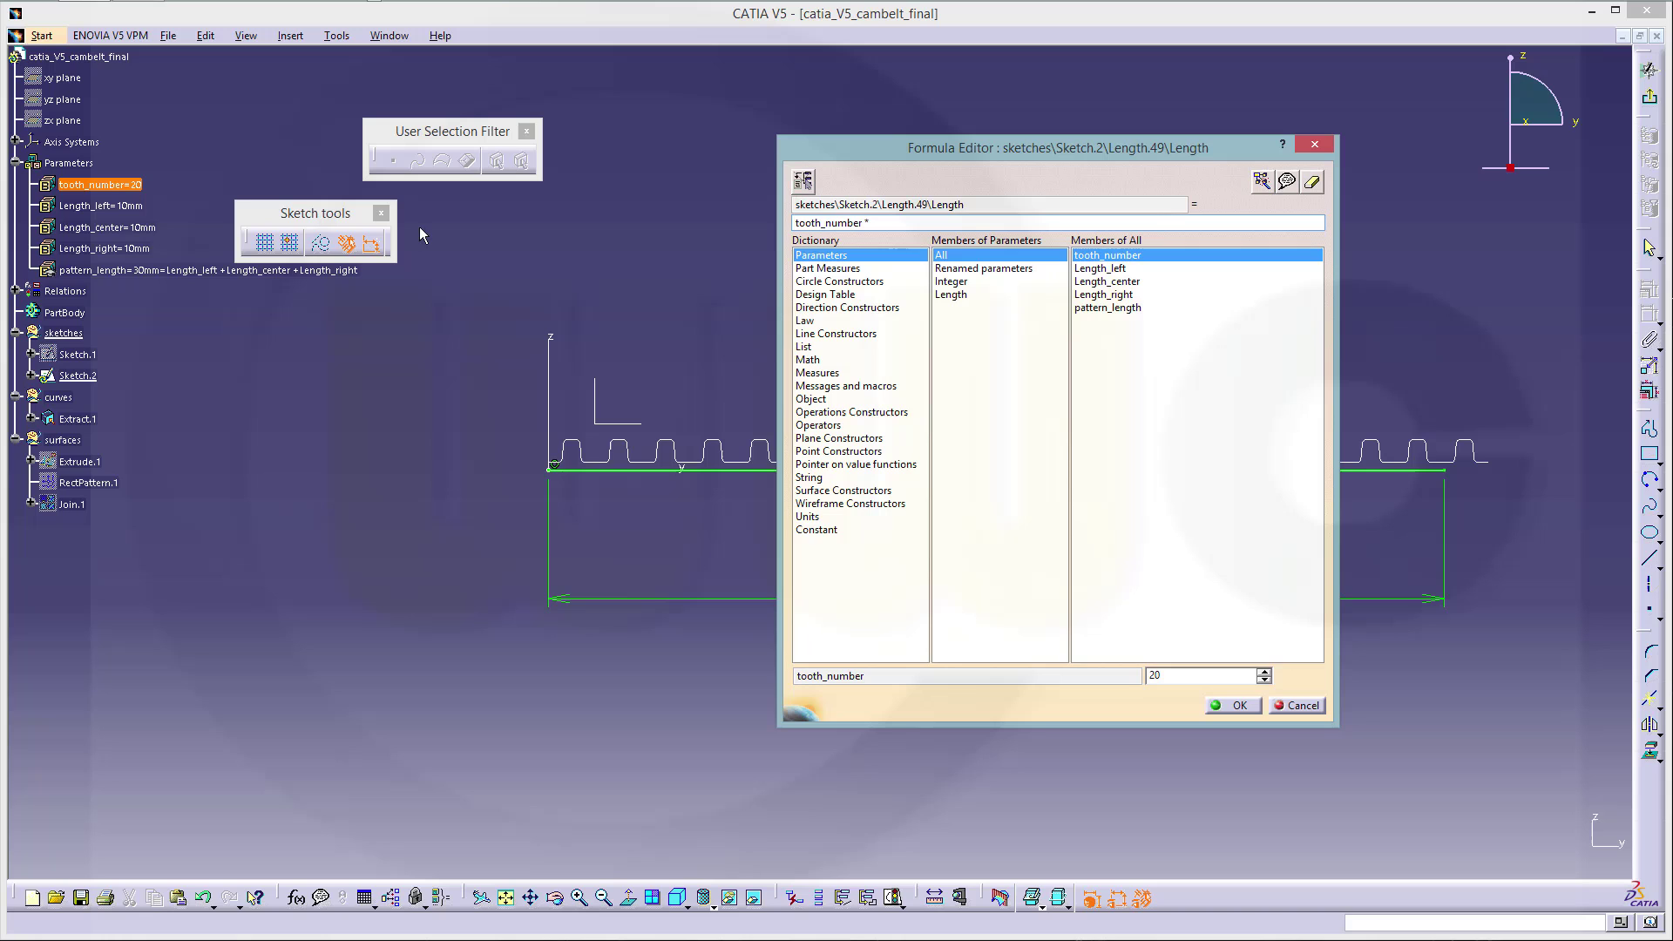
{"action": "type", "text": "*"}
{"action": "left_click", "coordinate": [144, 272]}
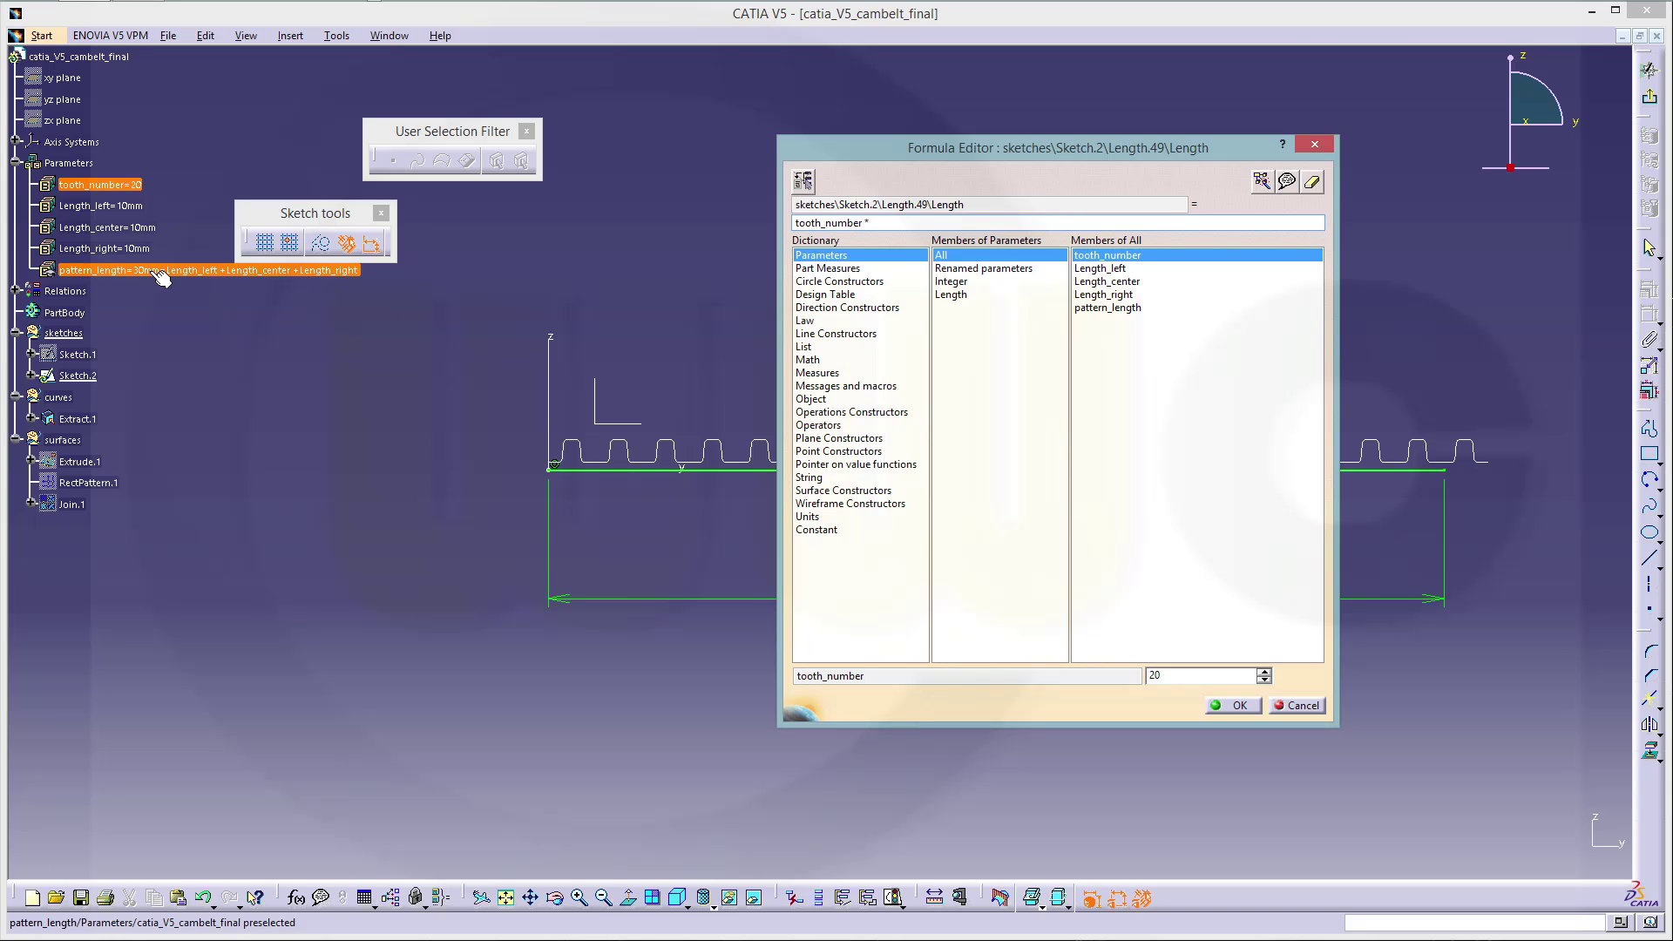
{"action": "left_click", "coordinate": [1236, 706]}
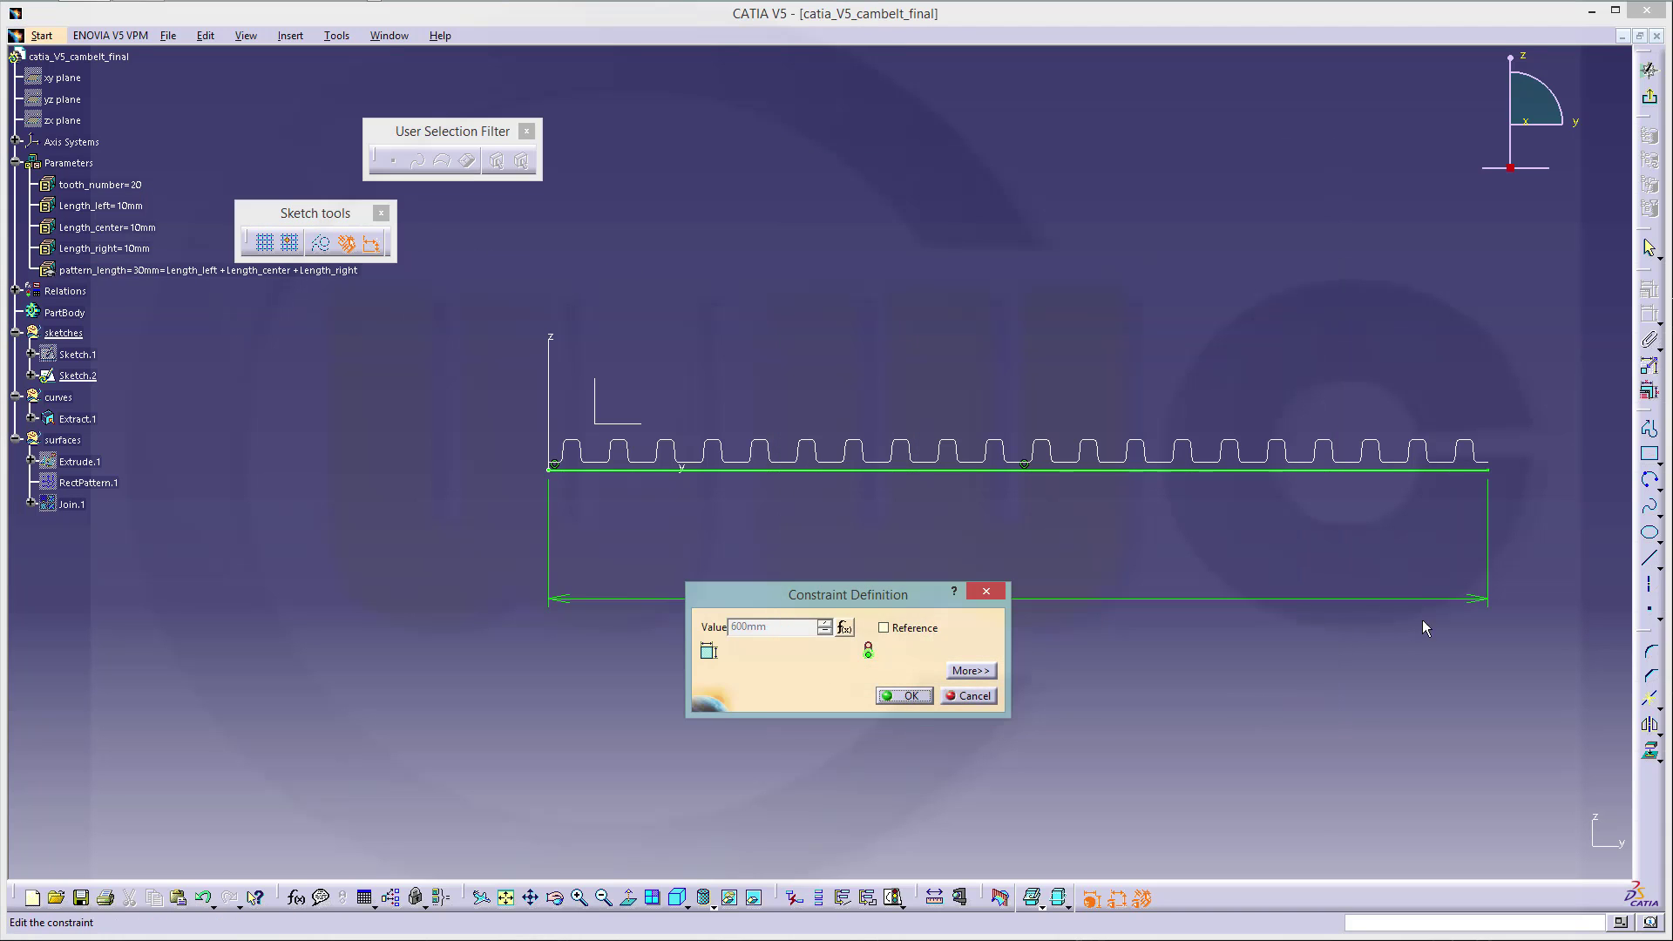
{"action": "left_click", "coordinate": [907, 697]}
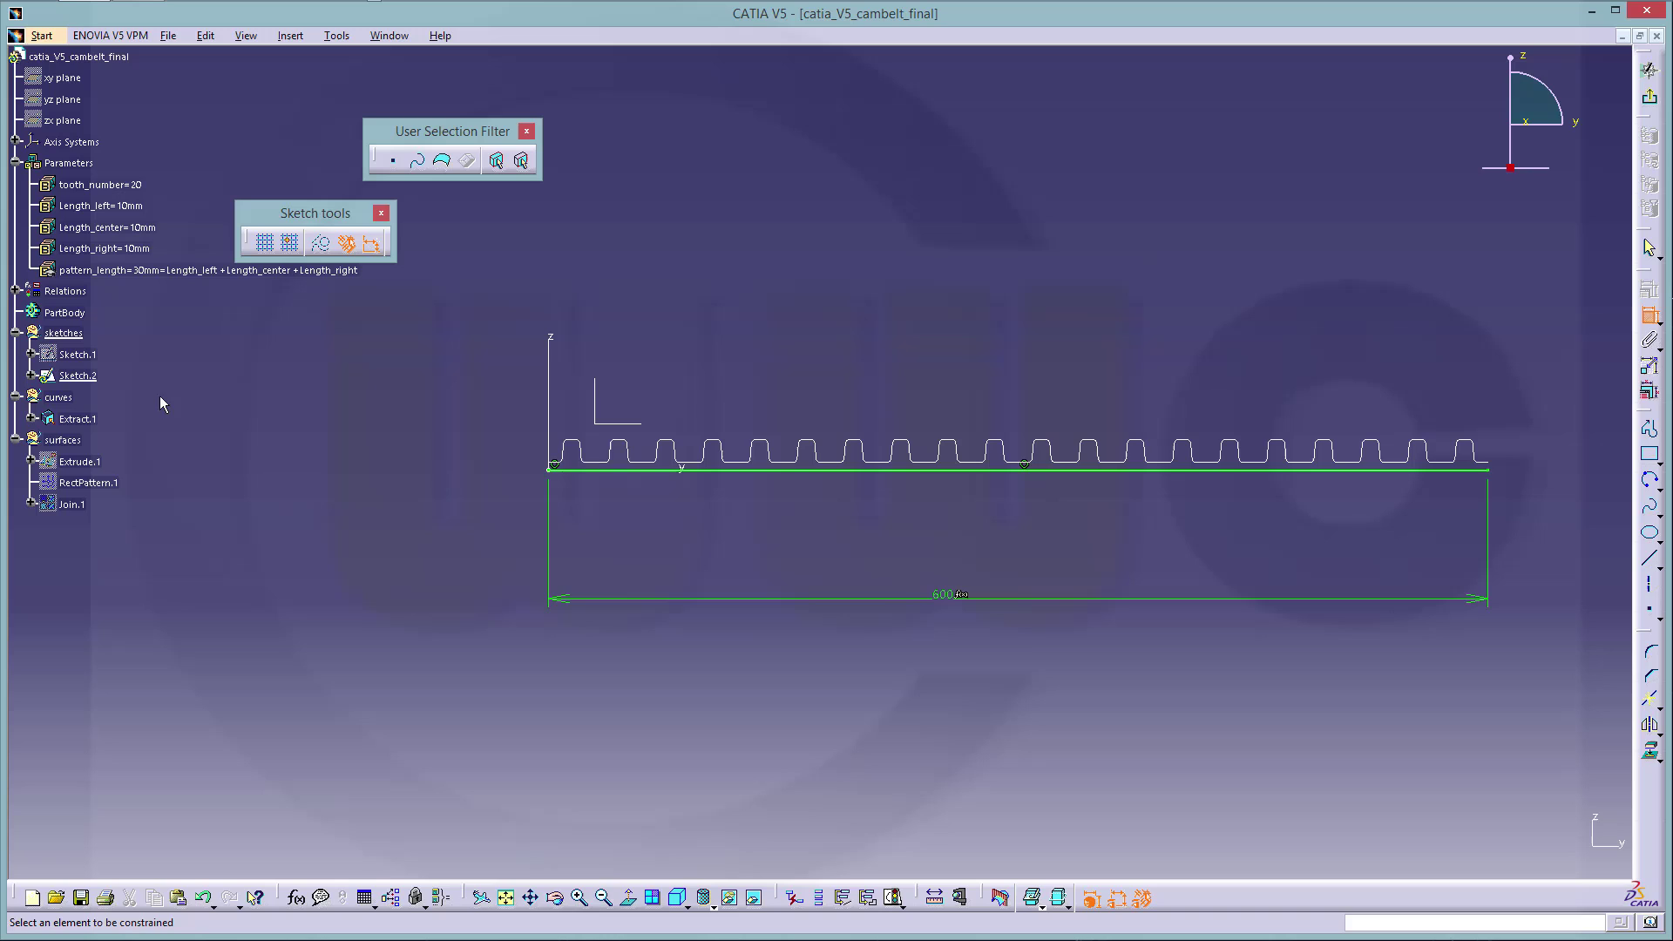
- Exit Sketch.2 and insert a geometrical set named 'laws' under sketches containing Sketch.2
{"action": "left_click", "coordinate": [288, 36]}
{"action": "left_click", "coordinate": [608, 127]}
{"action": "left_click", "coordinate": [1651, 102]}
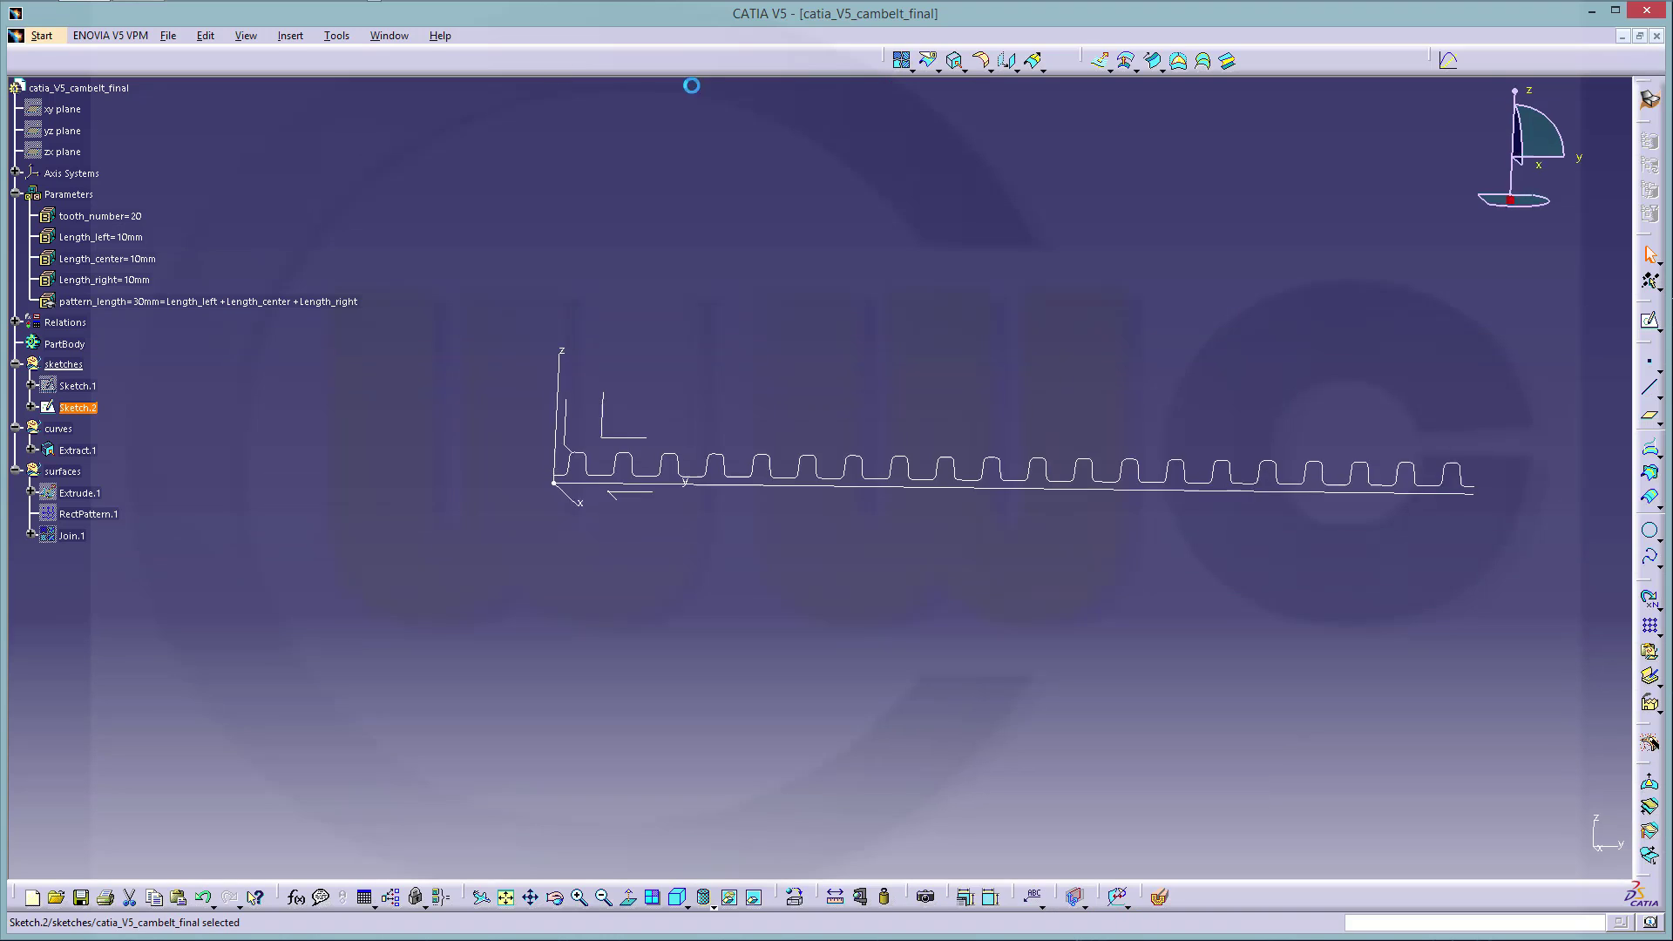
{"action": "left_click", "coordinate": [290, 36]}
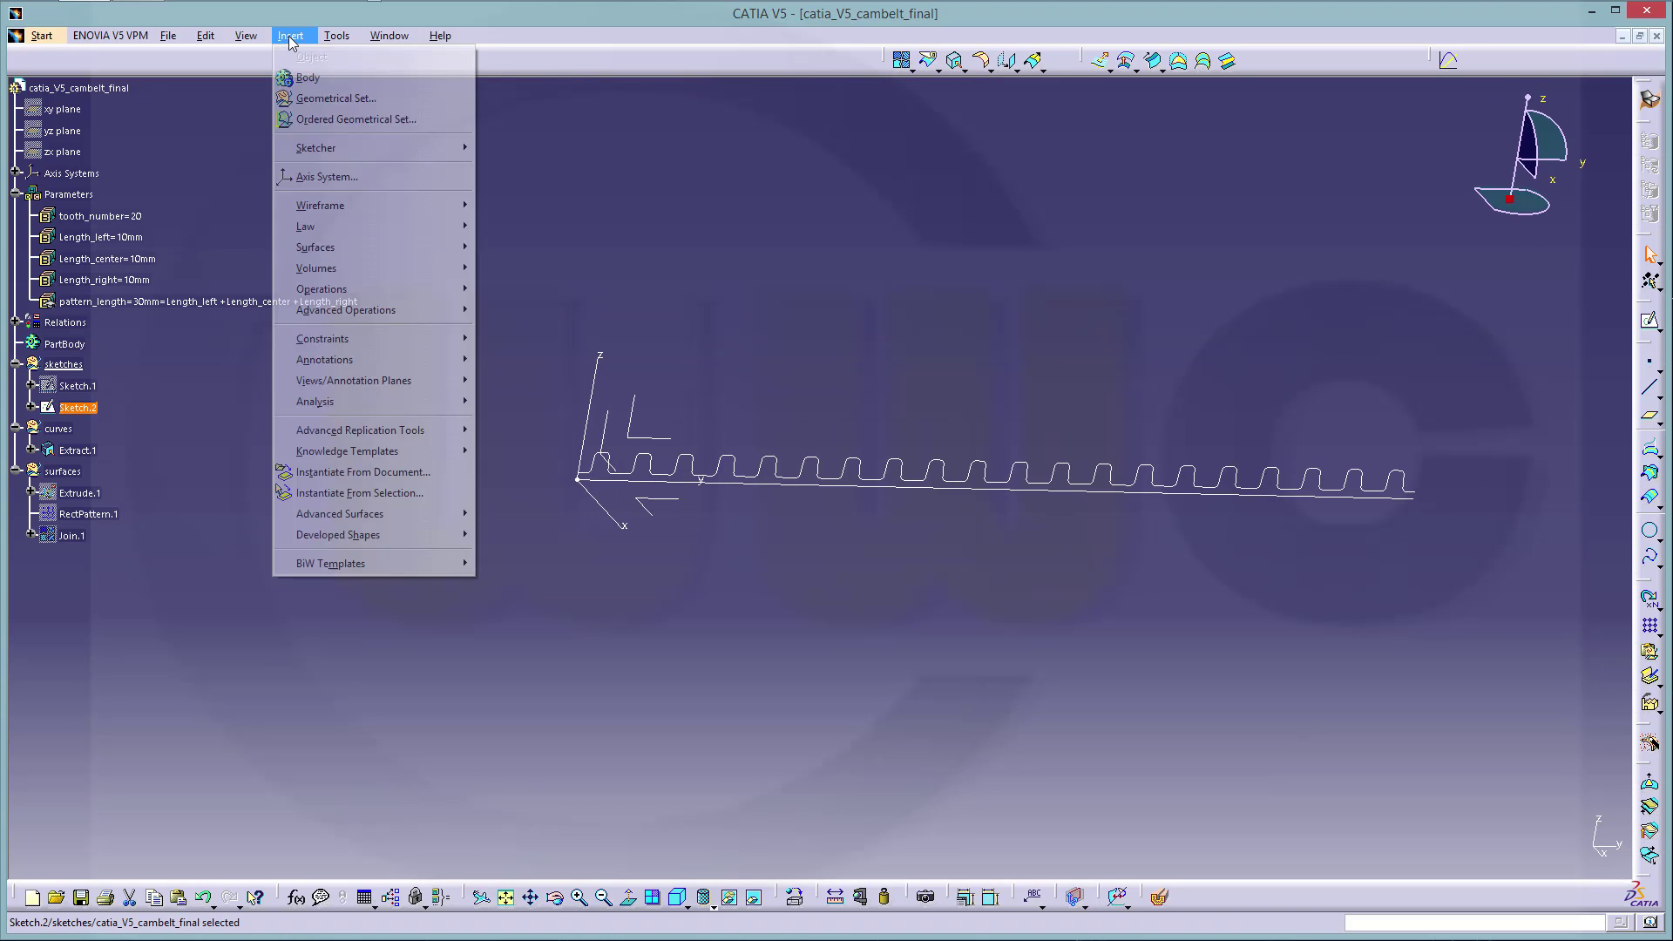
{"action": "left_click", "coordinate": [331, 99]}
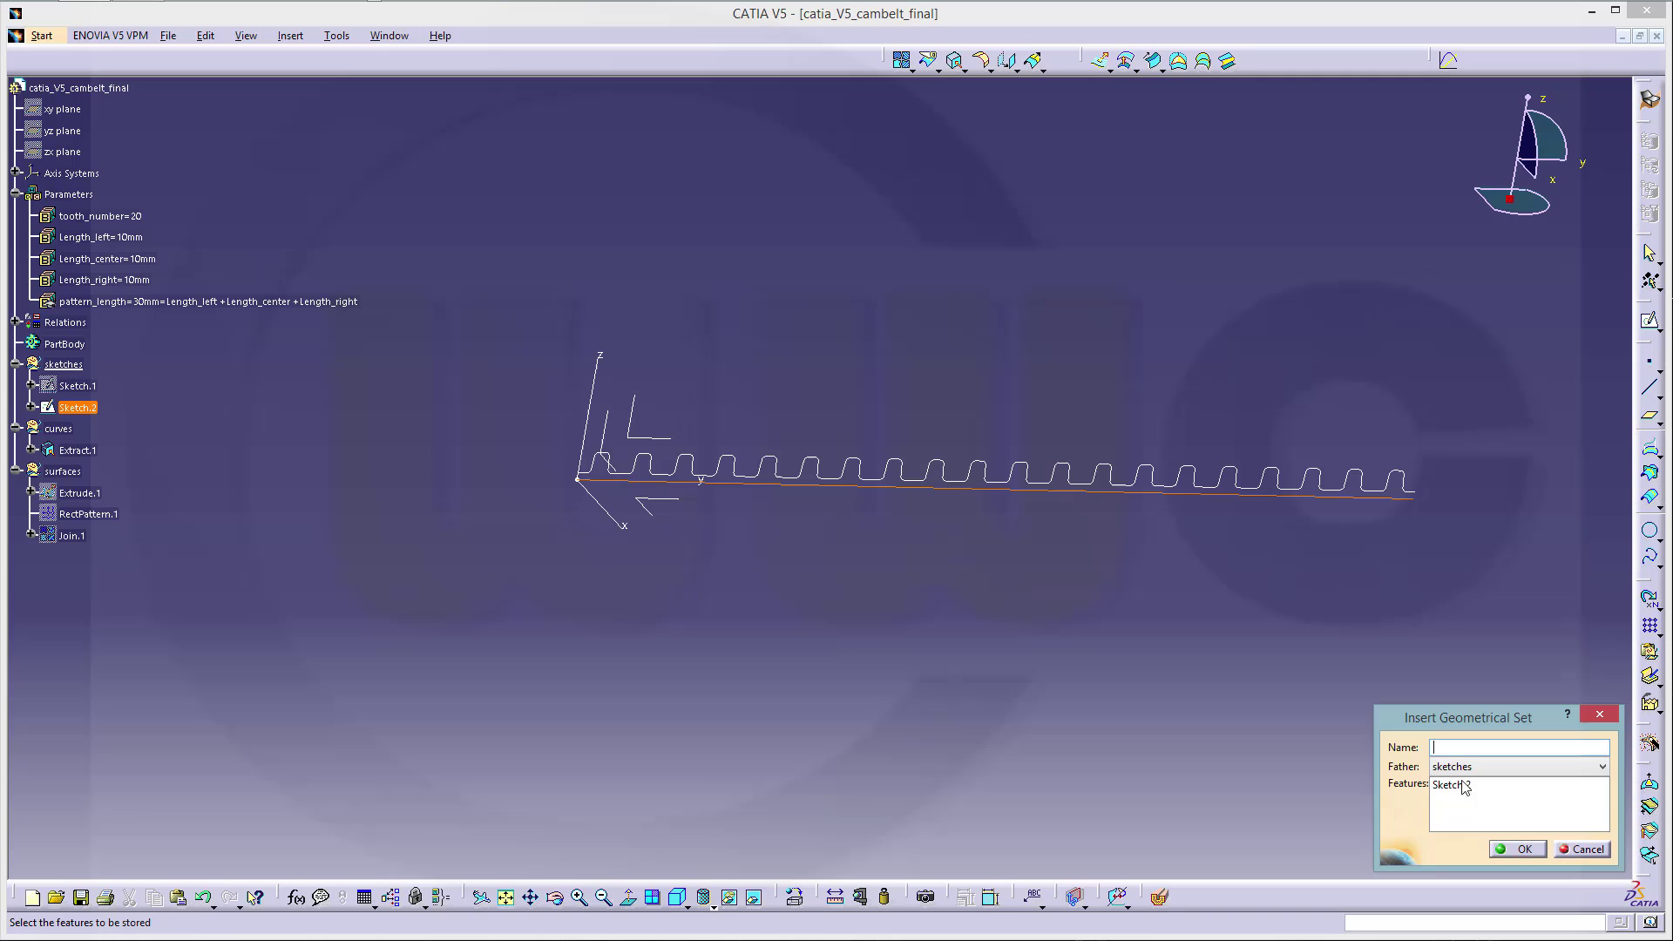
{"action": "key", "text": "Return"}
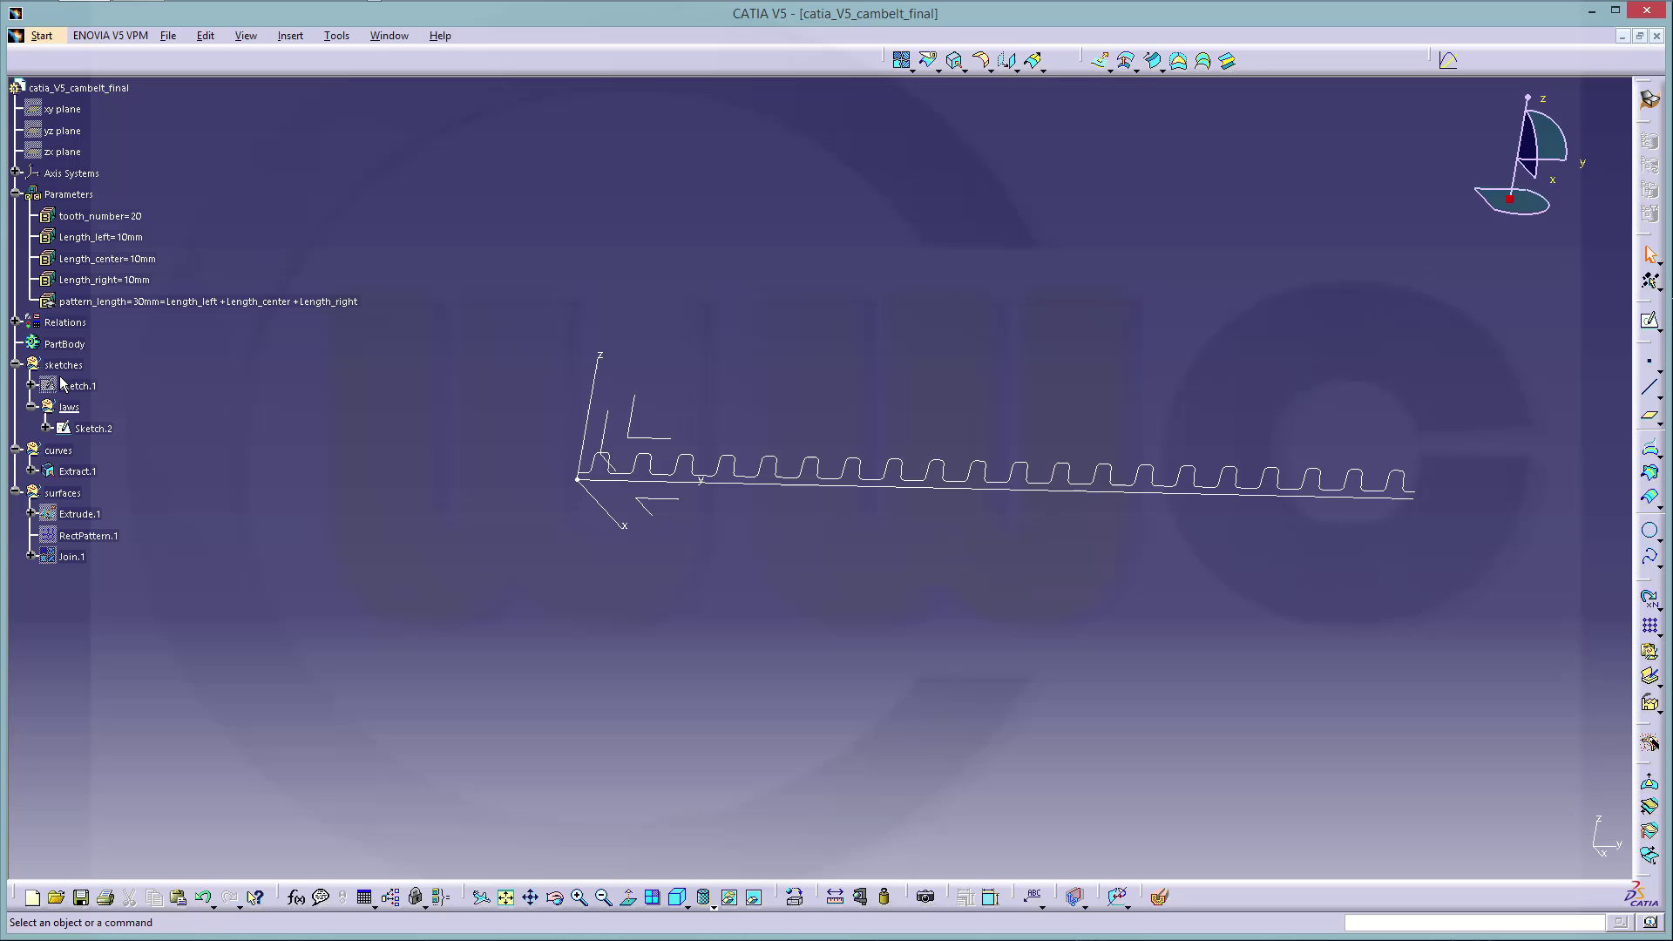
{"action": "left_click", "coordinate": [91, 428]}
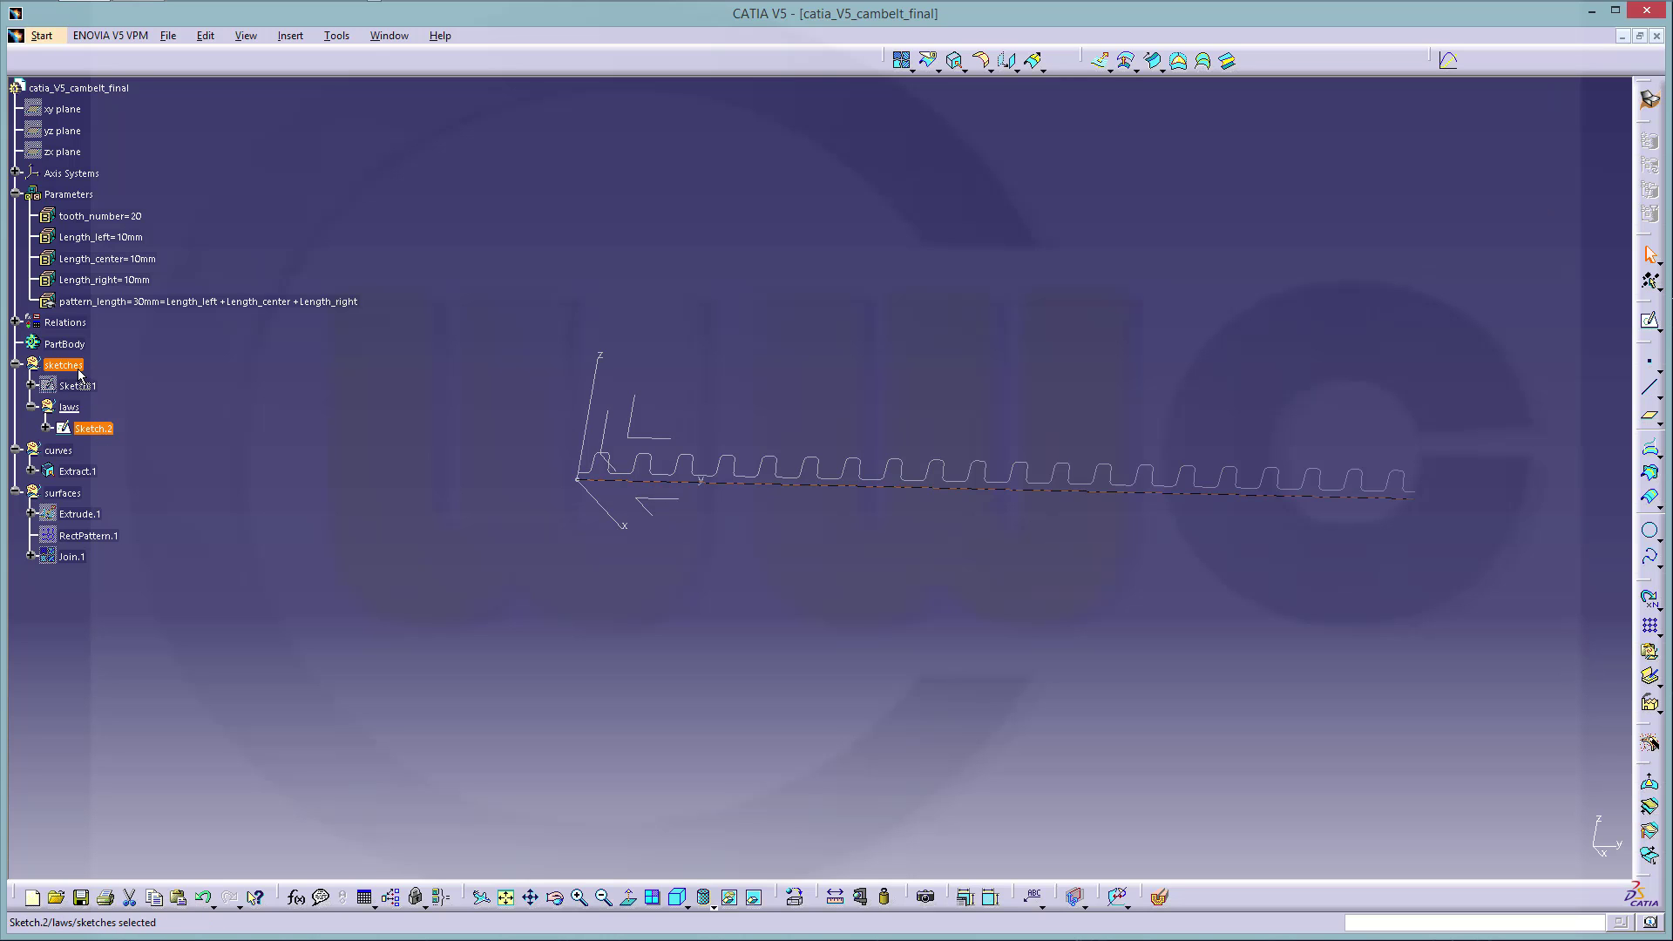
- Make the laws set the in-work object and move it to the end of the tree
{"action": "right_click", "coordinate": [68, 407]}
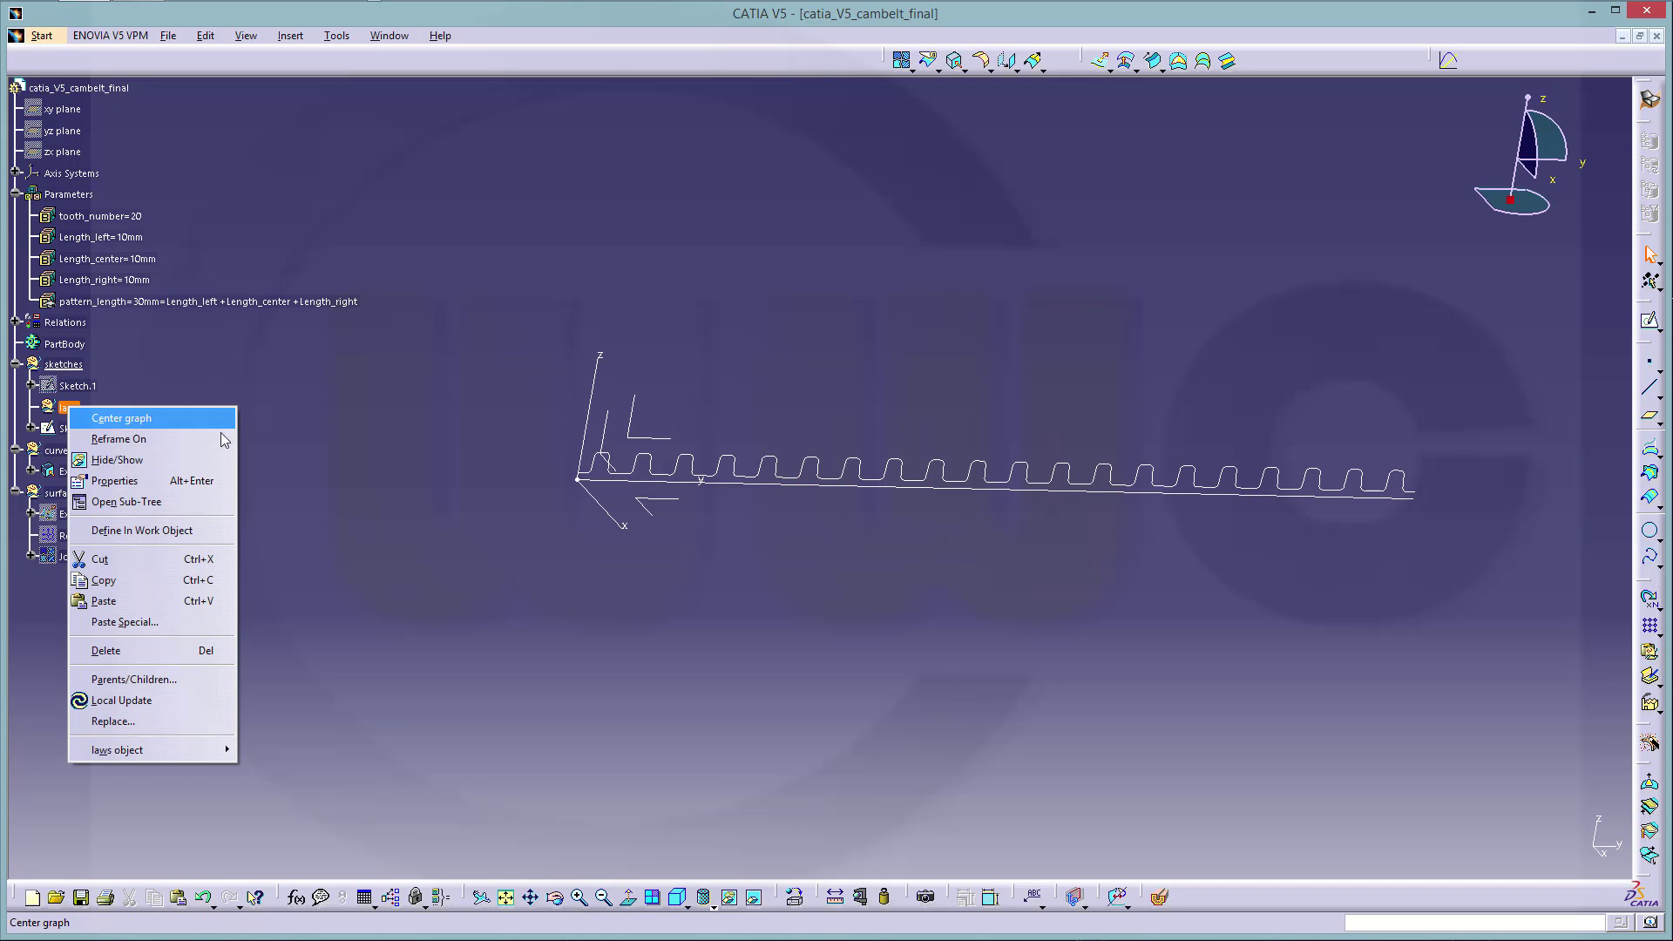
{"action": "left_click", "coordinate": [204, 532]}
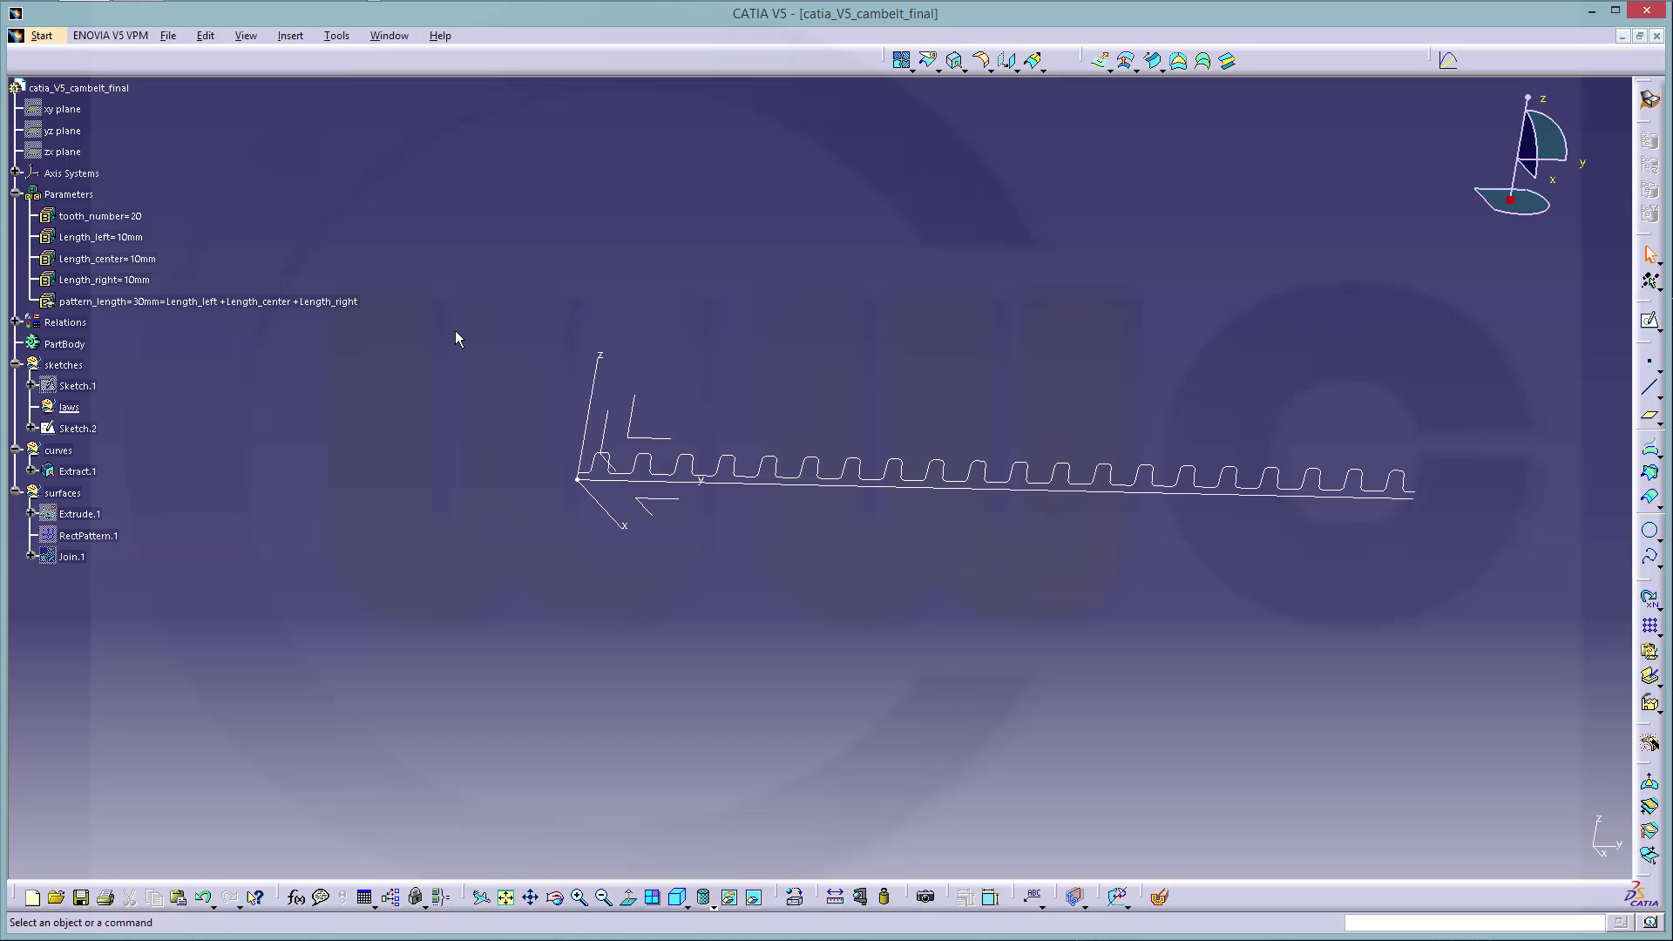
{"action": "right_click", "coordinate": [71, 409]}
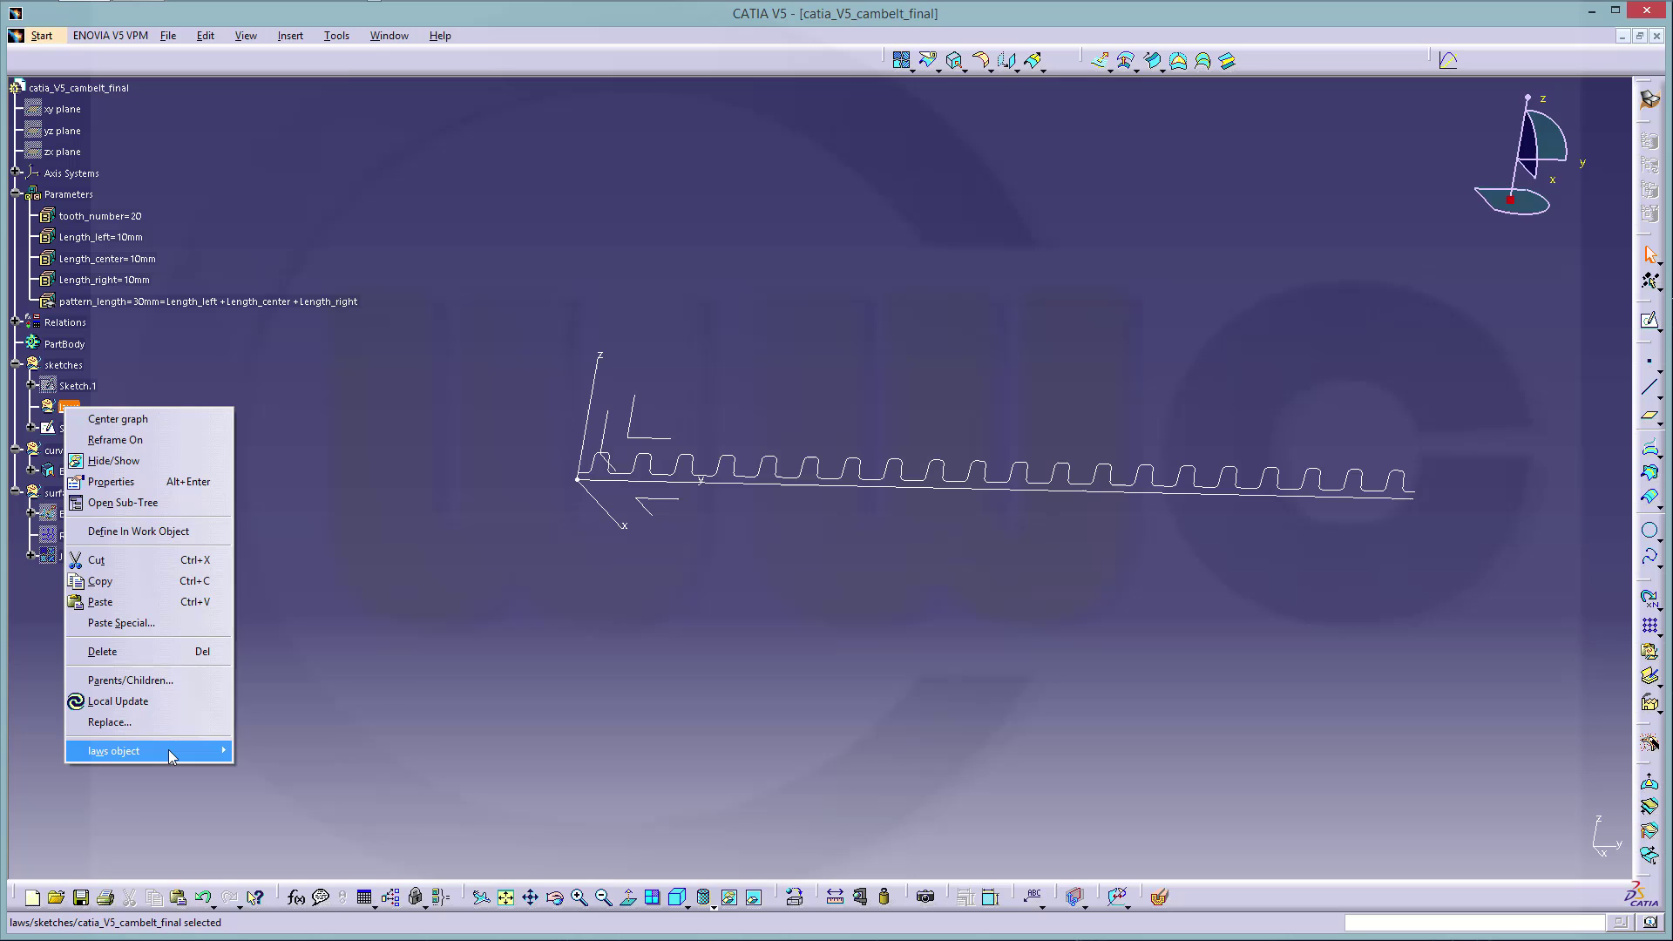
{"action": "mouse_move", "coordinate": [169, 751]}
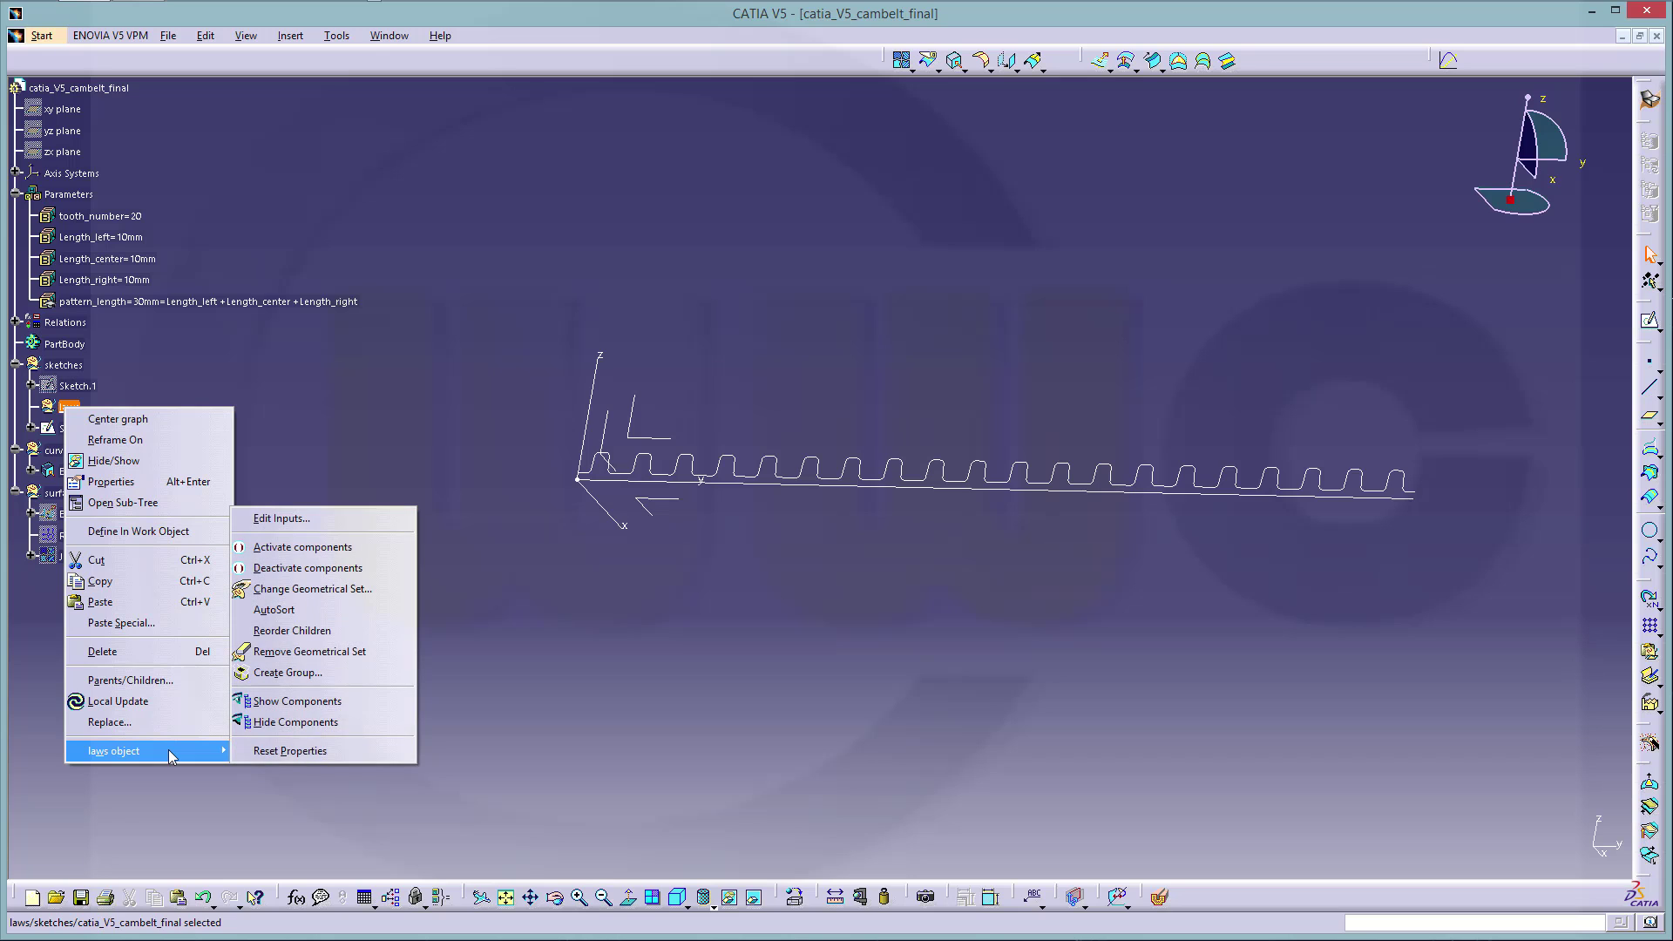
{"action": "left_click", "coordinate": [357, 591]}
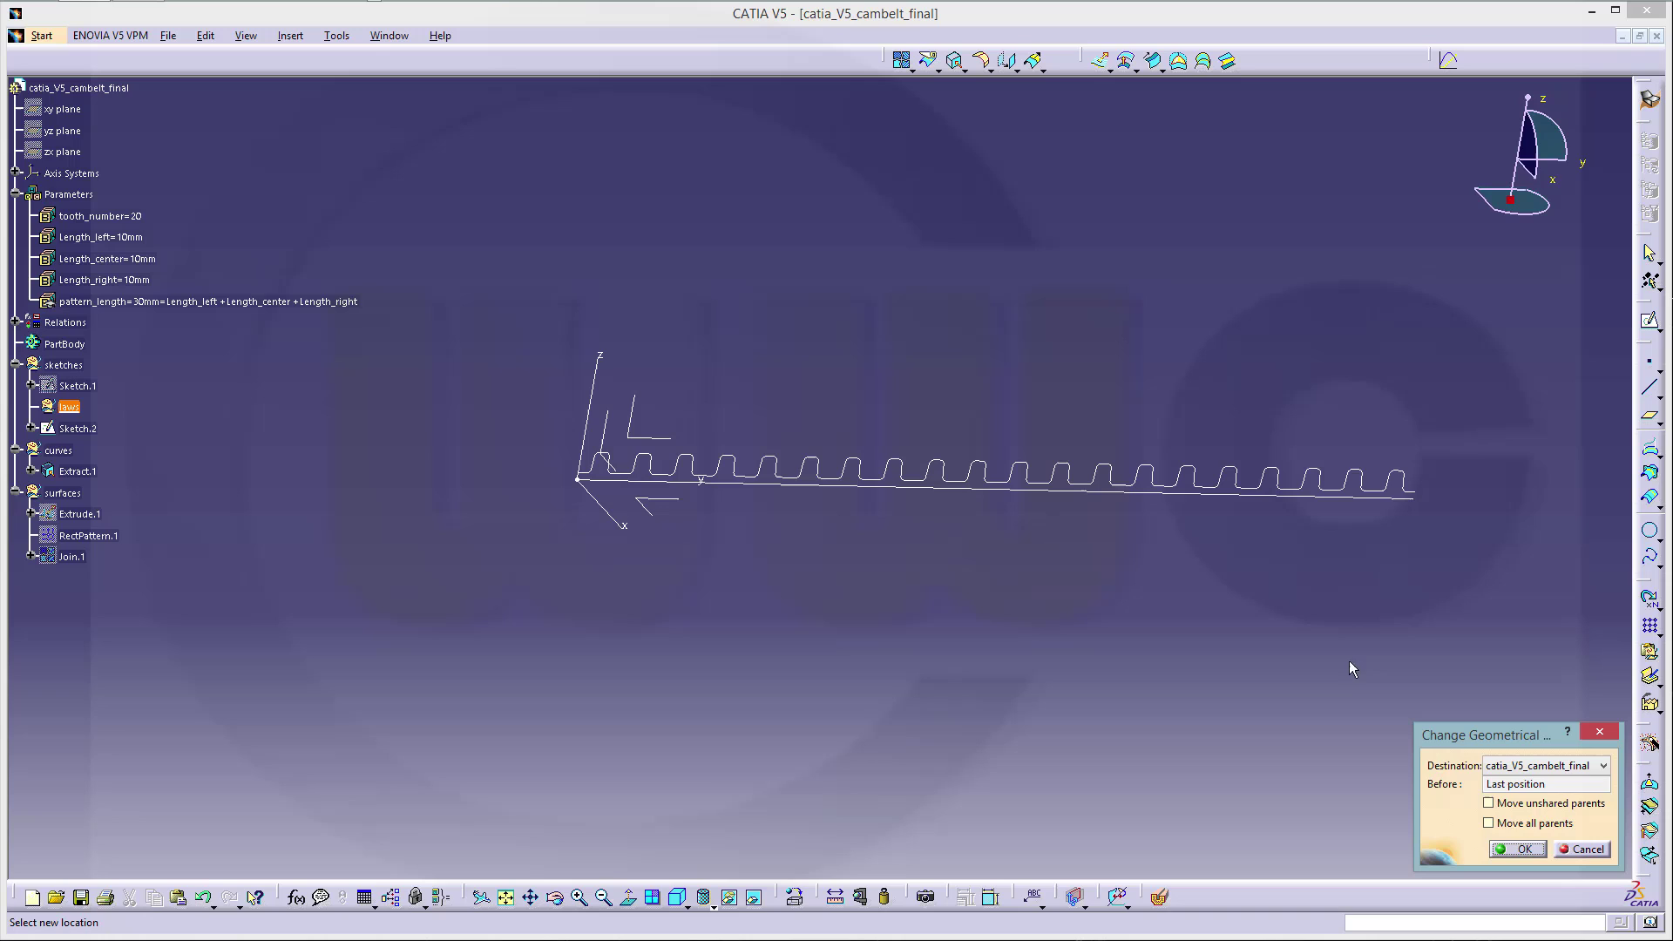
{"action": "left_click", "coordinate": [1523, 849]}
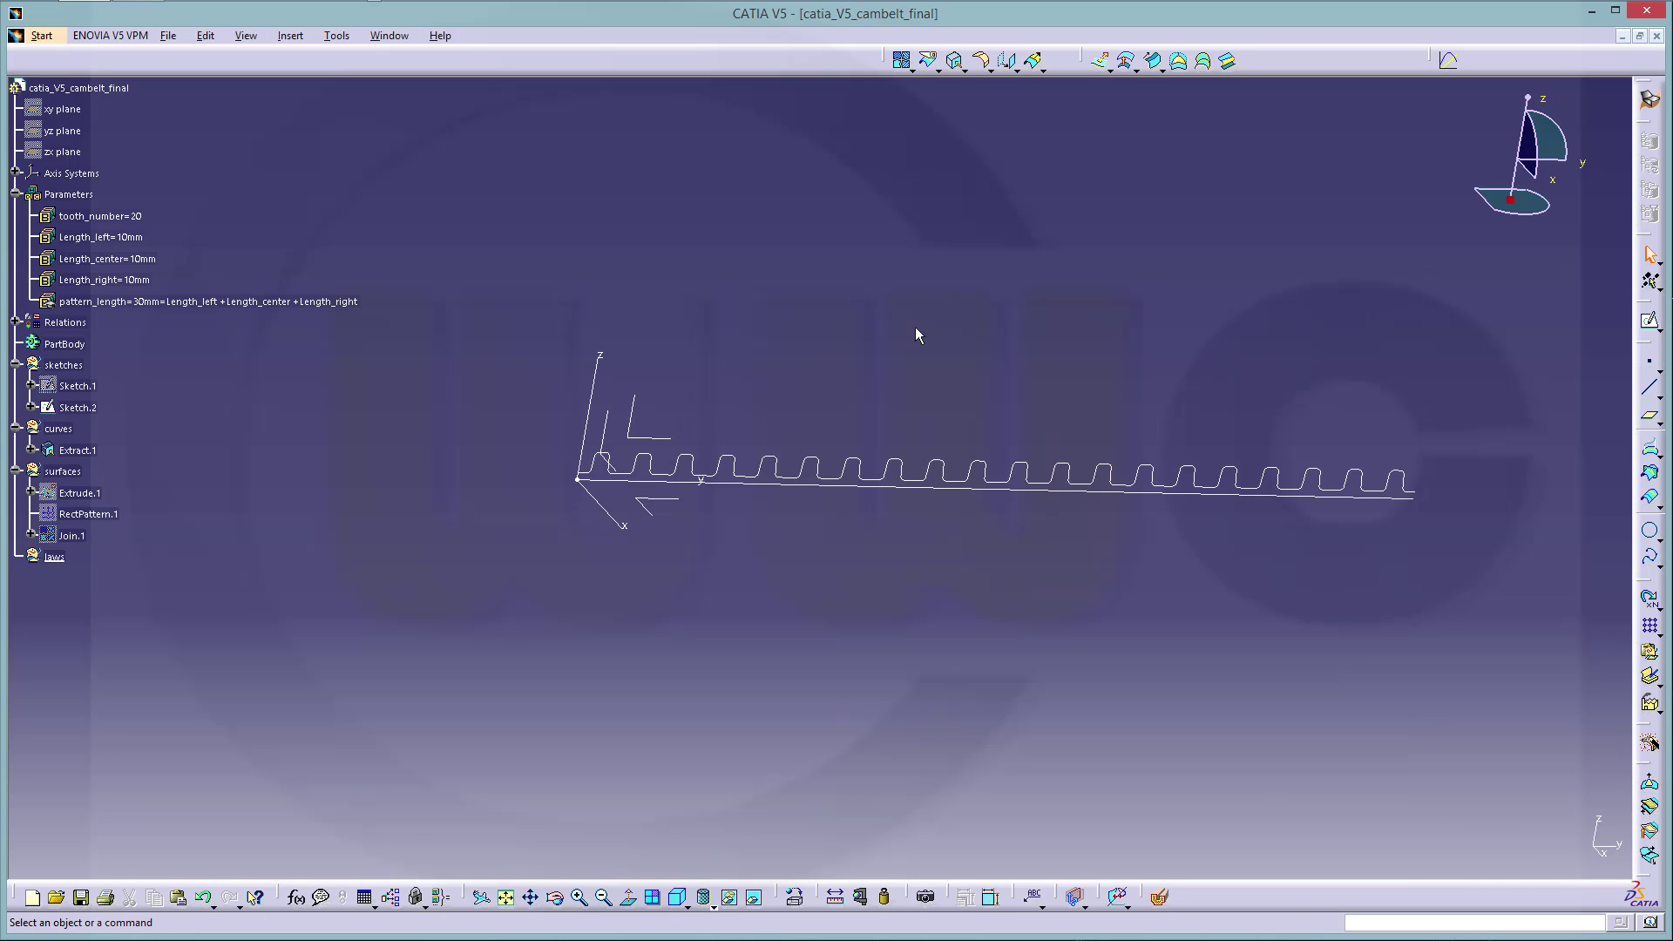
- Create Law.1 with Sketch.2 as reference and Extract.1 as definition, then orbit the view
{"action": "left_click", "coordinate": [1448, 60]}
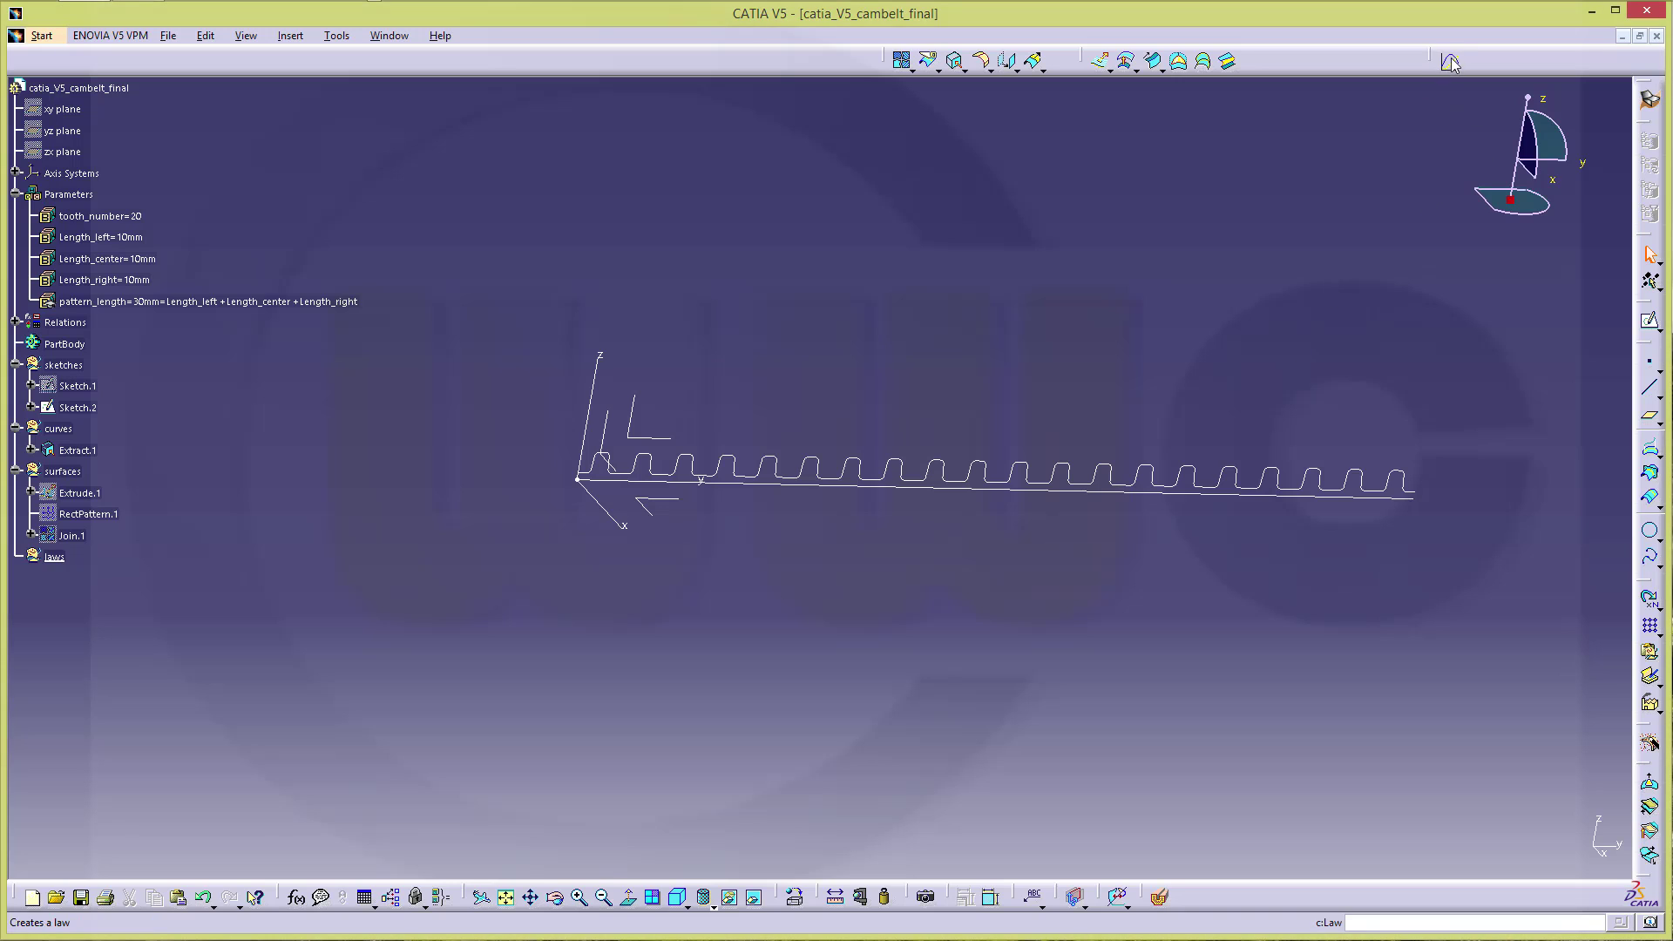
{"action": "left_click_drag", "start_coordinate": [1070, 387], "coordinate": [996, 623]}
{"action": "left_click", "coordinate": [884, 490]}
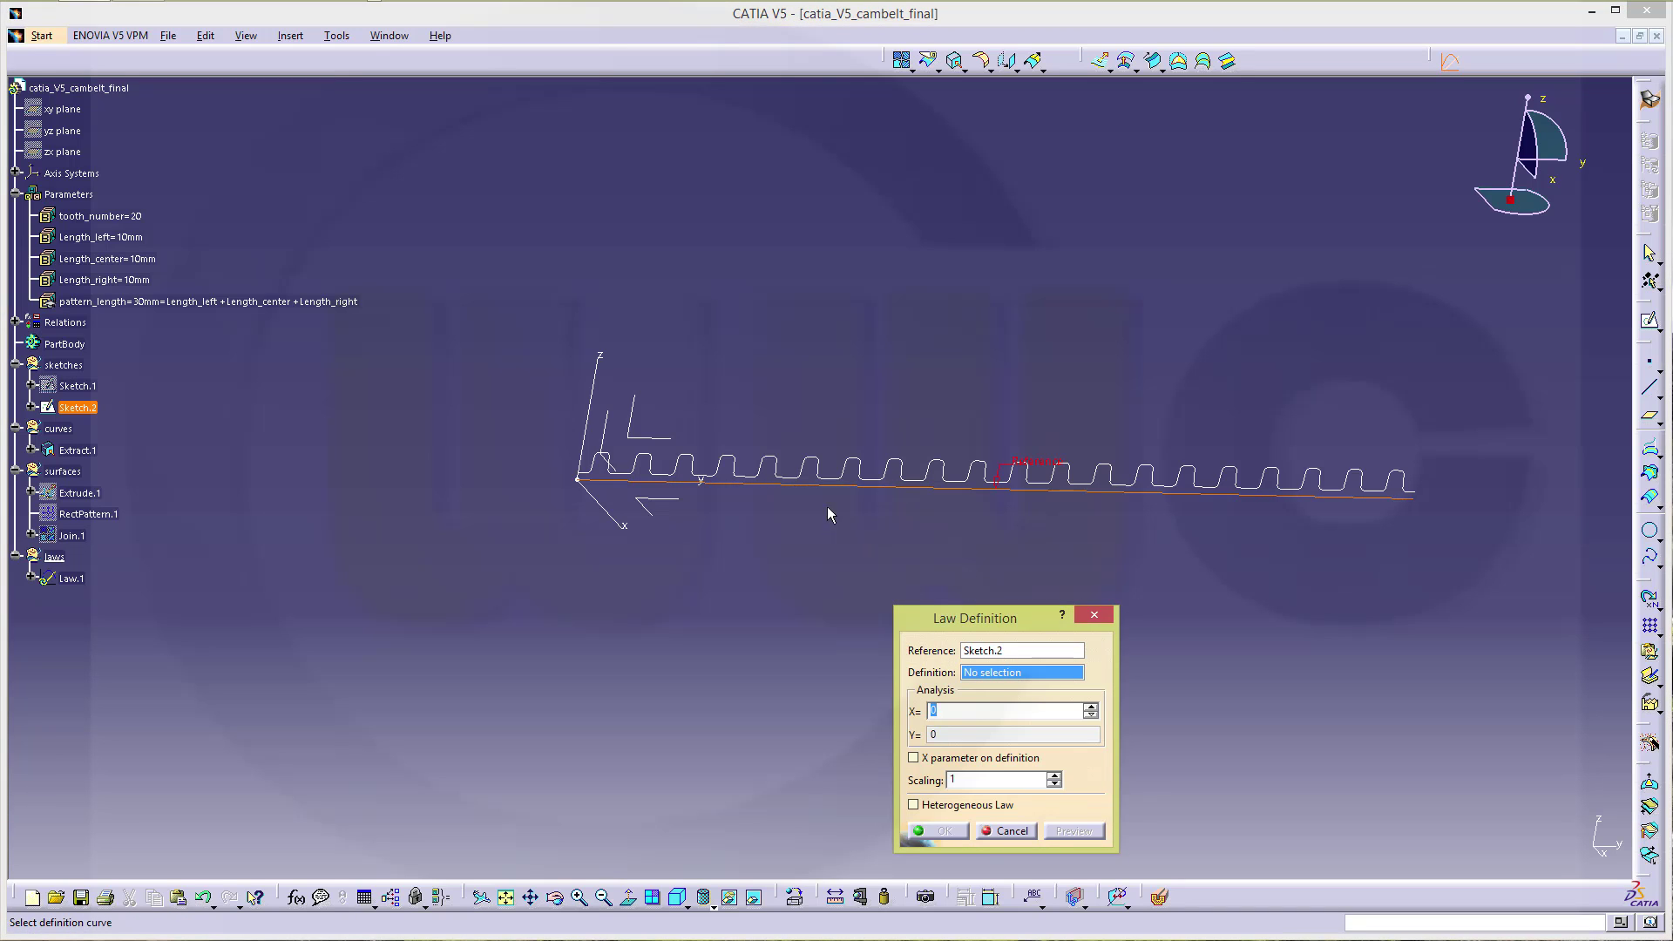
{"action": "left_click", "coordinate": [850, 475]}
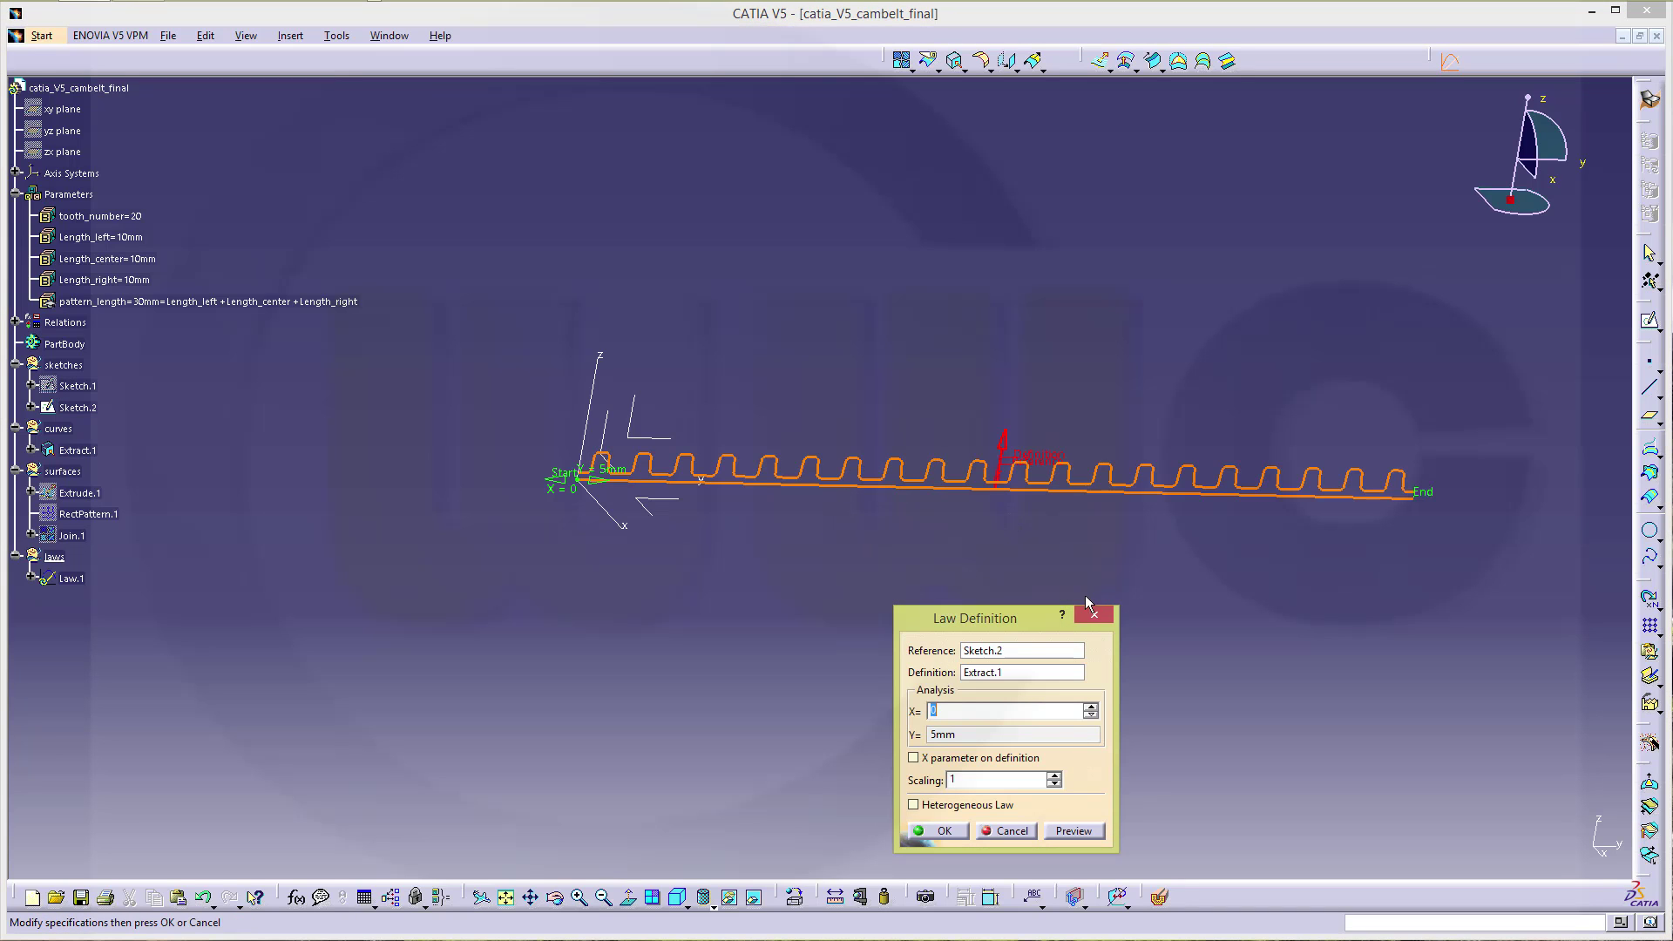
{"action": "left_click", "coordinate": [948, 831]}
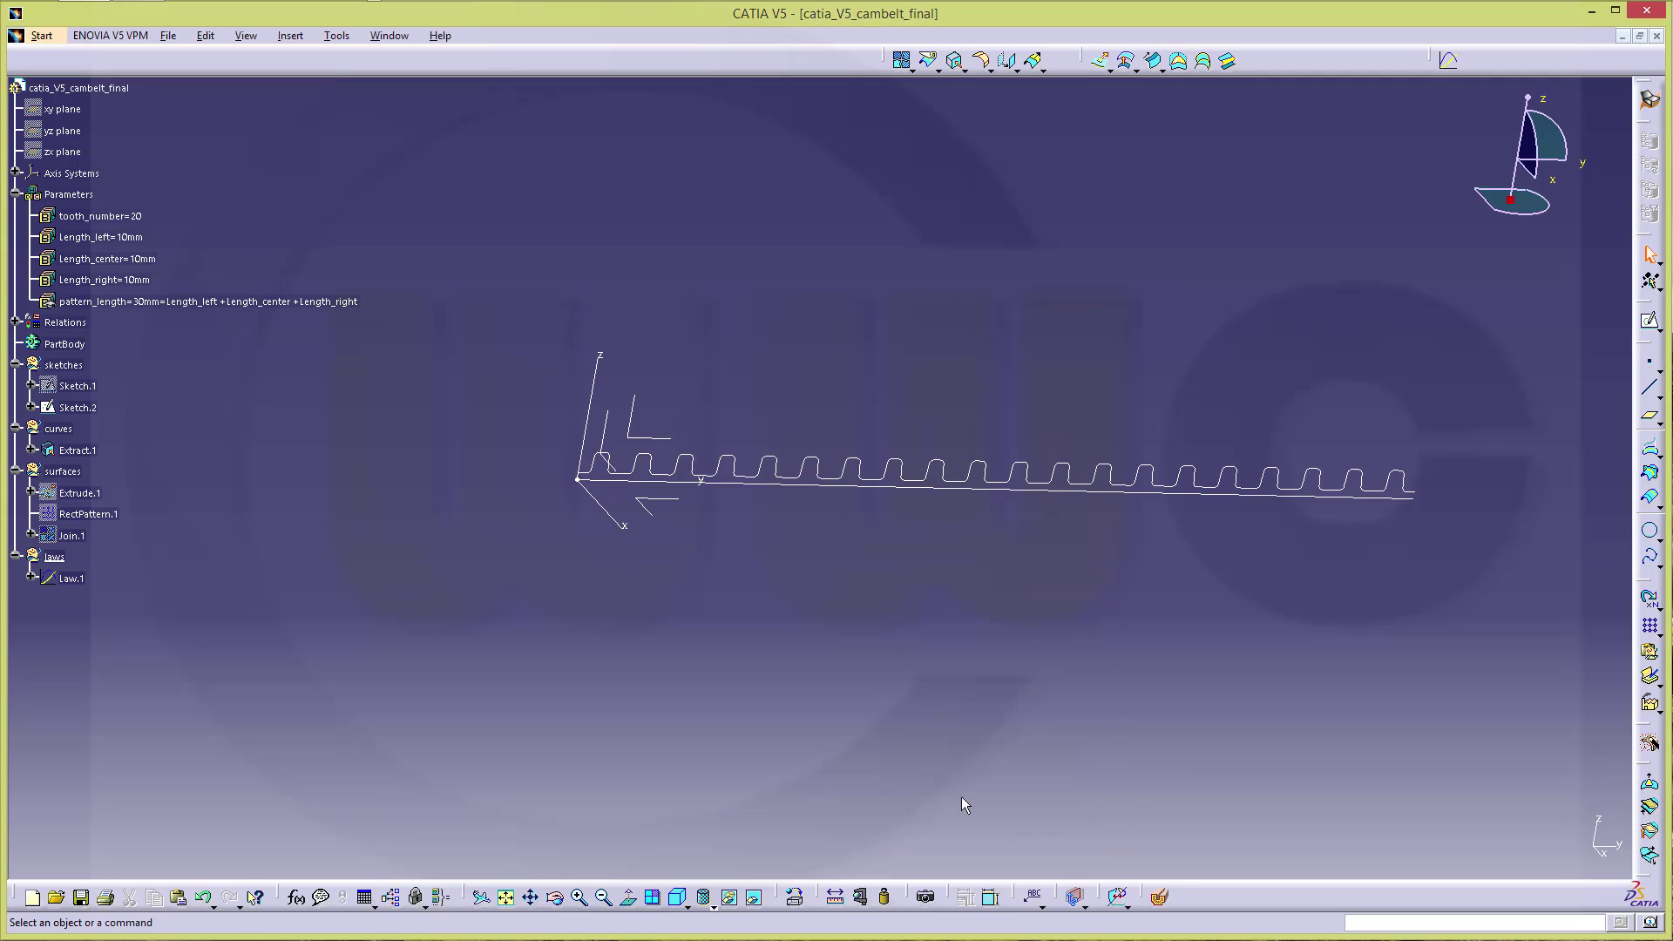
{"action": "middle_click_drag", "start_coordinate": [979, 598], "coordinate": [697, 314]}
{"action": "middle_click_drag", "start_coordinate": [896, 534], "coordinate": [826, 598]}
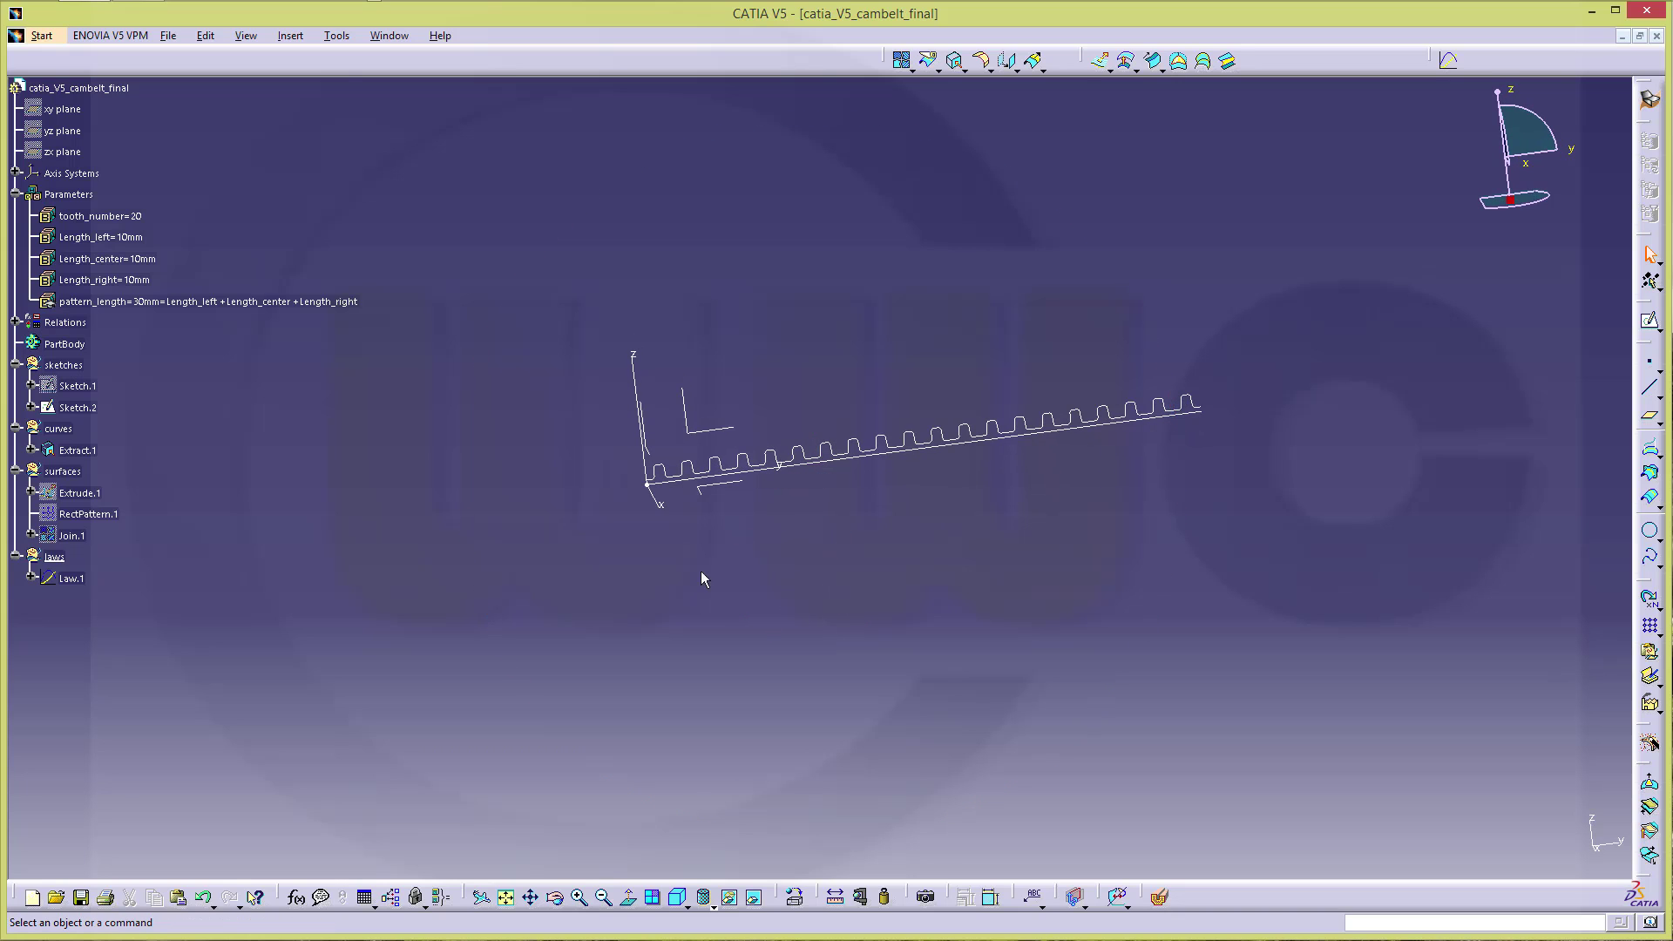
- Set the curves geometrical set as the in-work object with Define In Work Object
{"action": "right_click", "coordinate": [60, 428]}
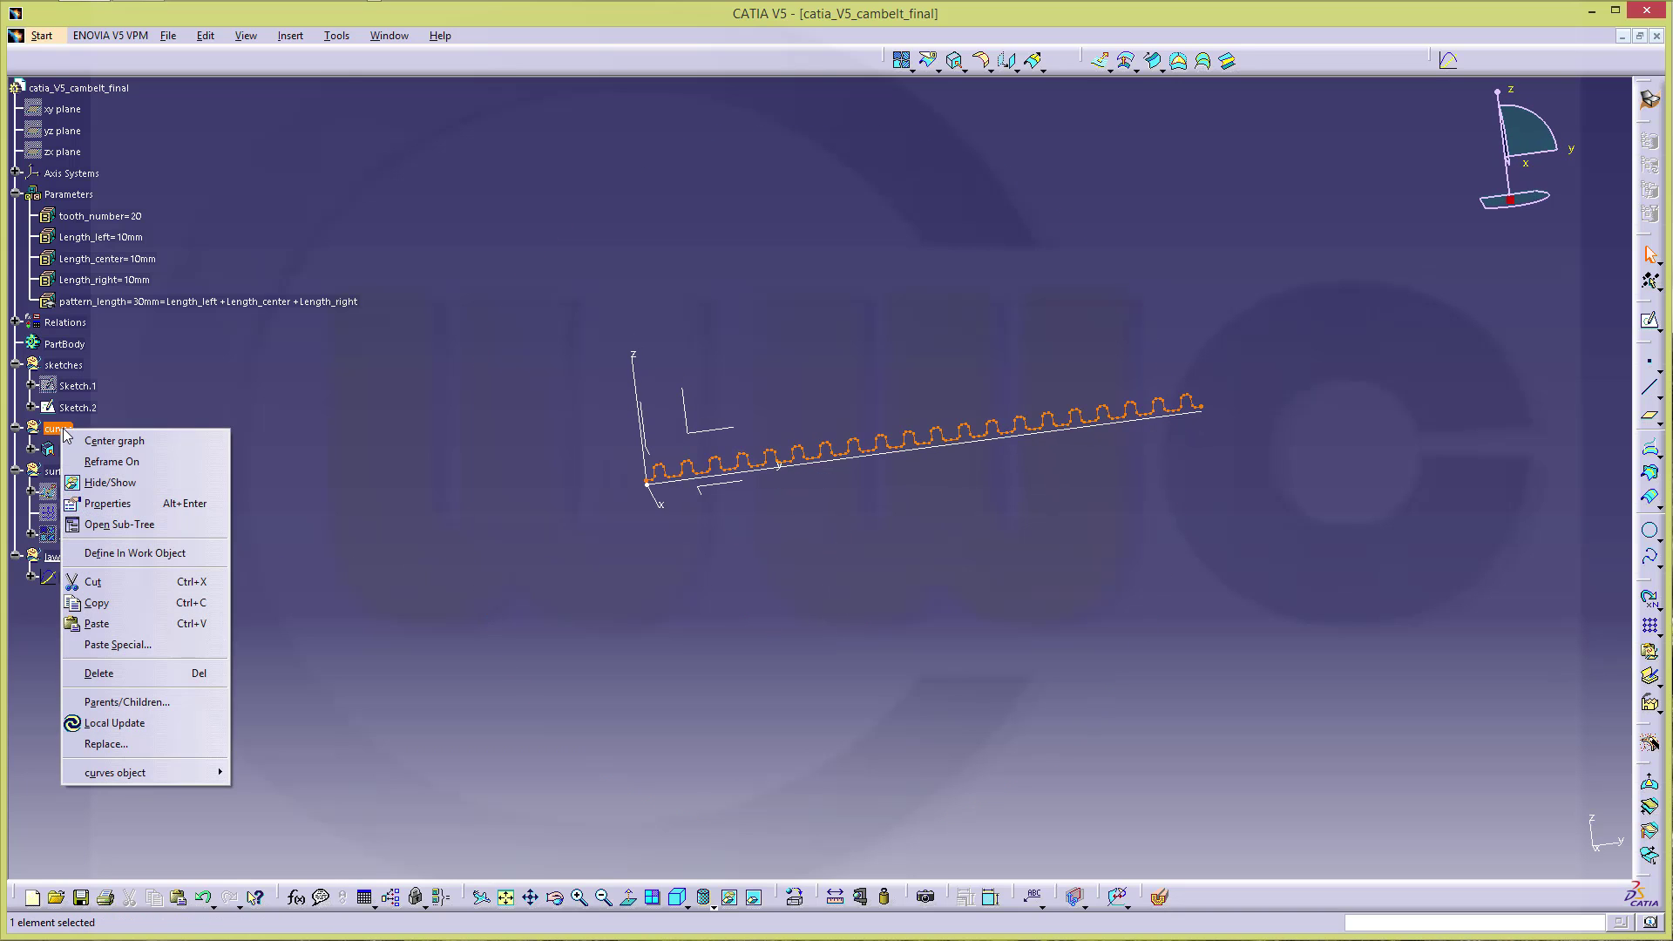
{"action": "left_click", "coordinate": [143, 554]}
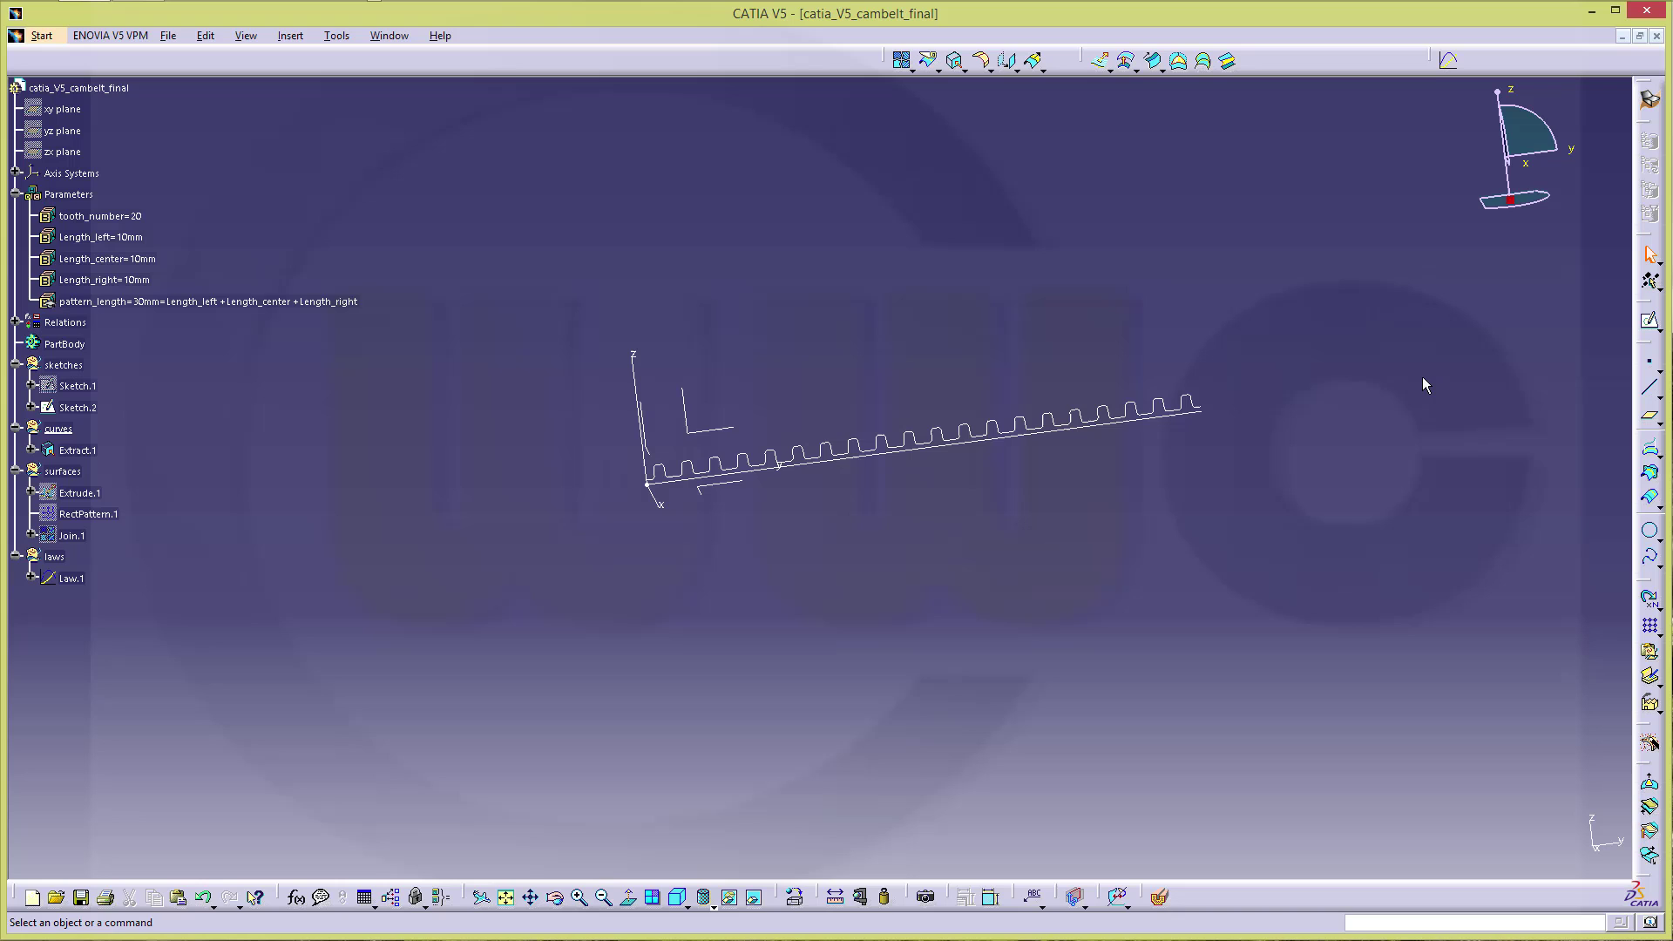
- Start a new sketch on the yz plane and hide its reference axes
{"action": "left_click", "coordinate": [1647, 321]}
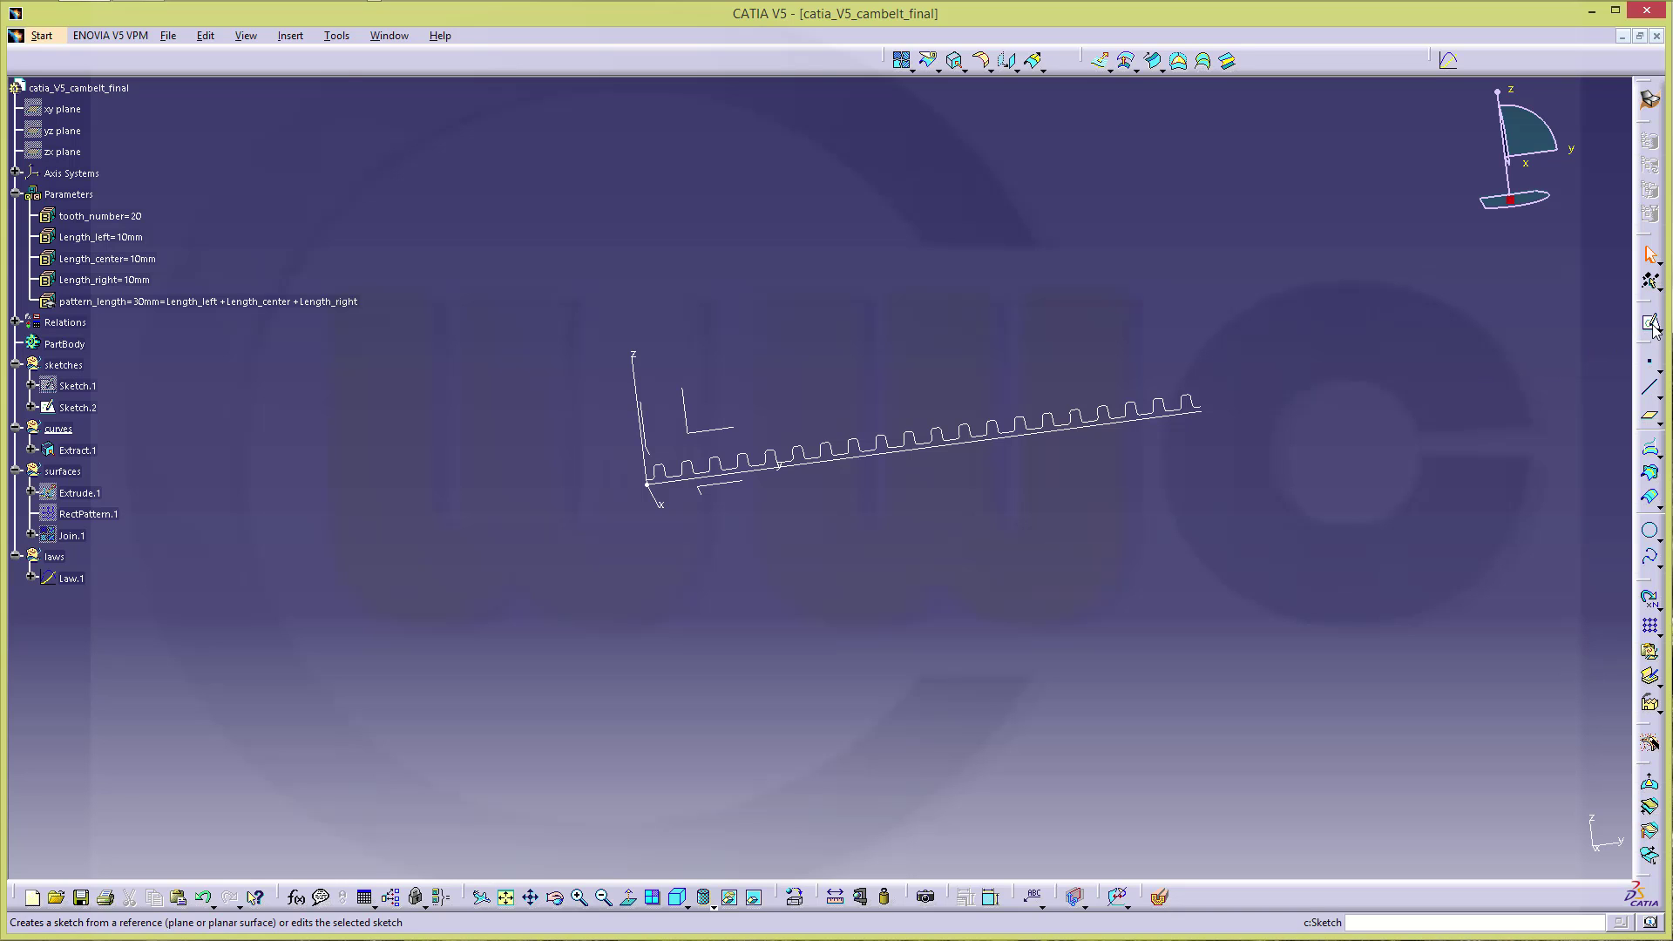
{"action": "left_click", "coordinate": [729, 441]}
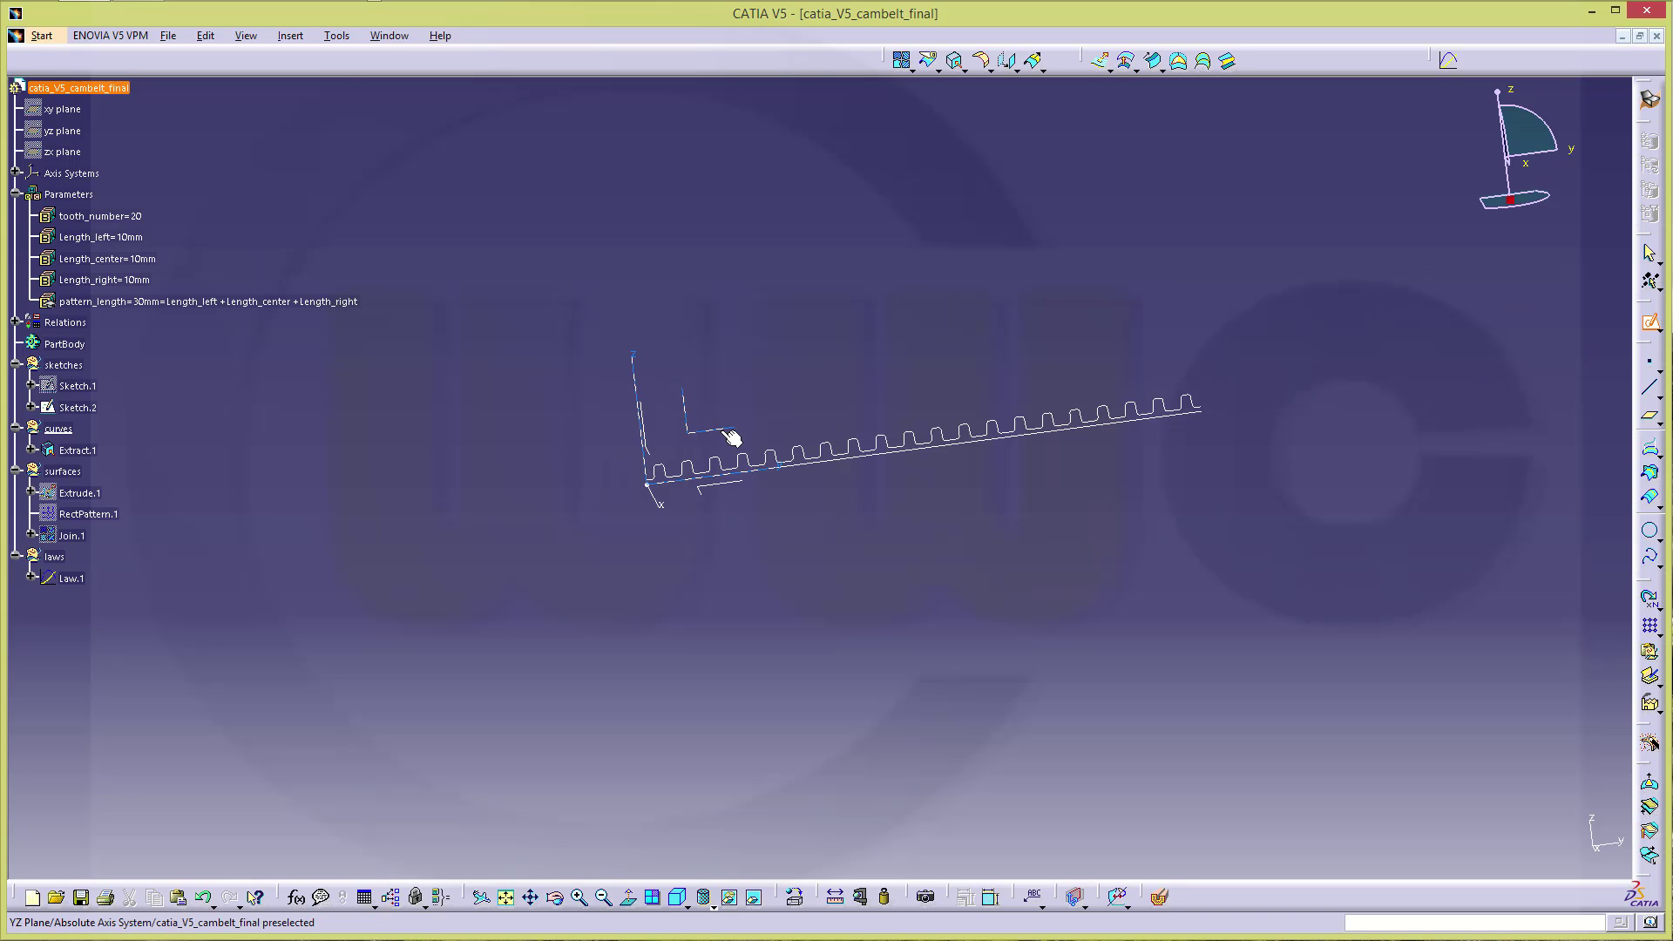
{"action": "mouse_move", "coordinate": [585, 349]}
{"action": "left_mouse_down"}
{"action": "mouse_move", "coordinate": [737, 476]}
{"action": "mouse_move", "coordinate": [765, 478]}
{"action": "left_mouse_up"}
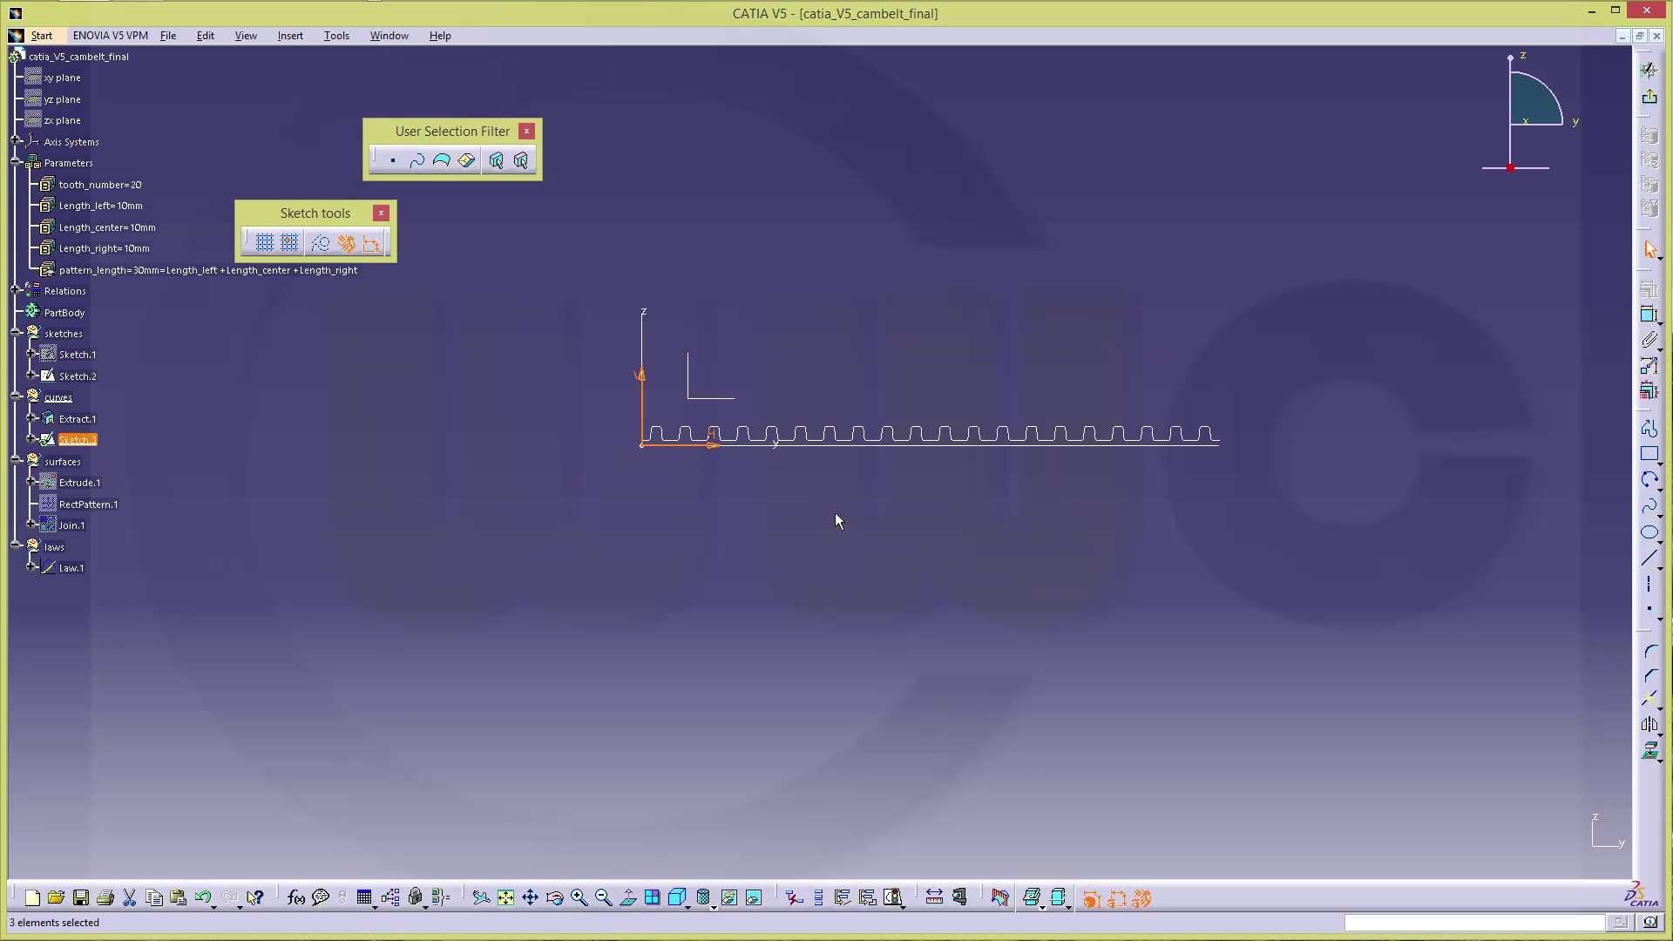
{"action": "left_click", "coordinate": [728, 898]}
{"action": "mouse_move", "coordinate": [979, 537]}
{"action": "middle_mouse_down"}
{"action": "mouse_move", "coordinate": [934, 702]}
{"action": "mouse_move", "coordinate": [864, 647]}
{"action": "middle_mouse_up"}
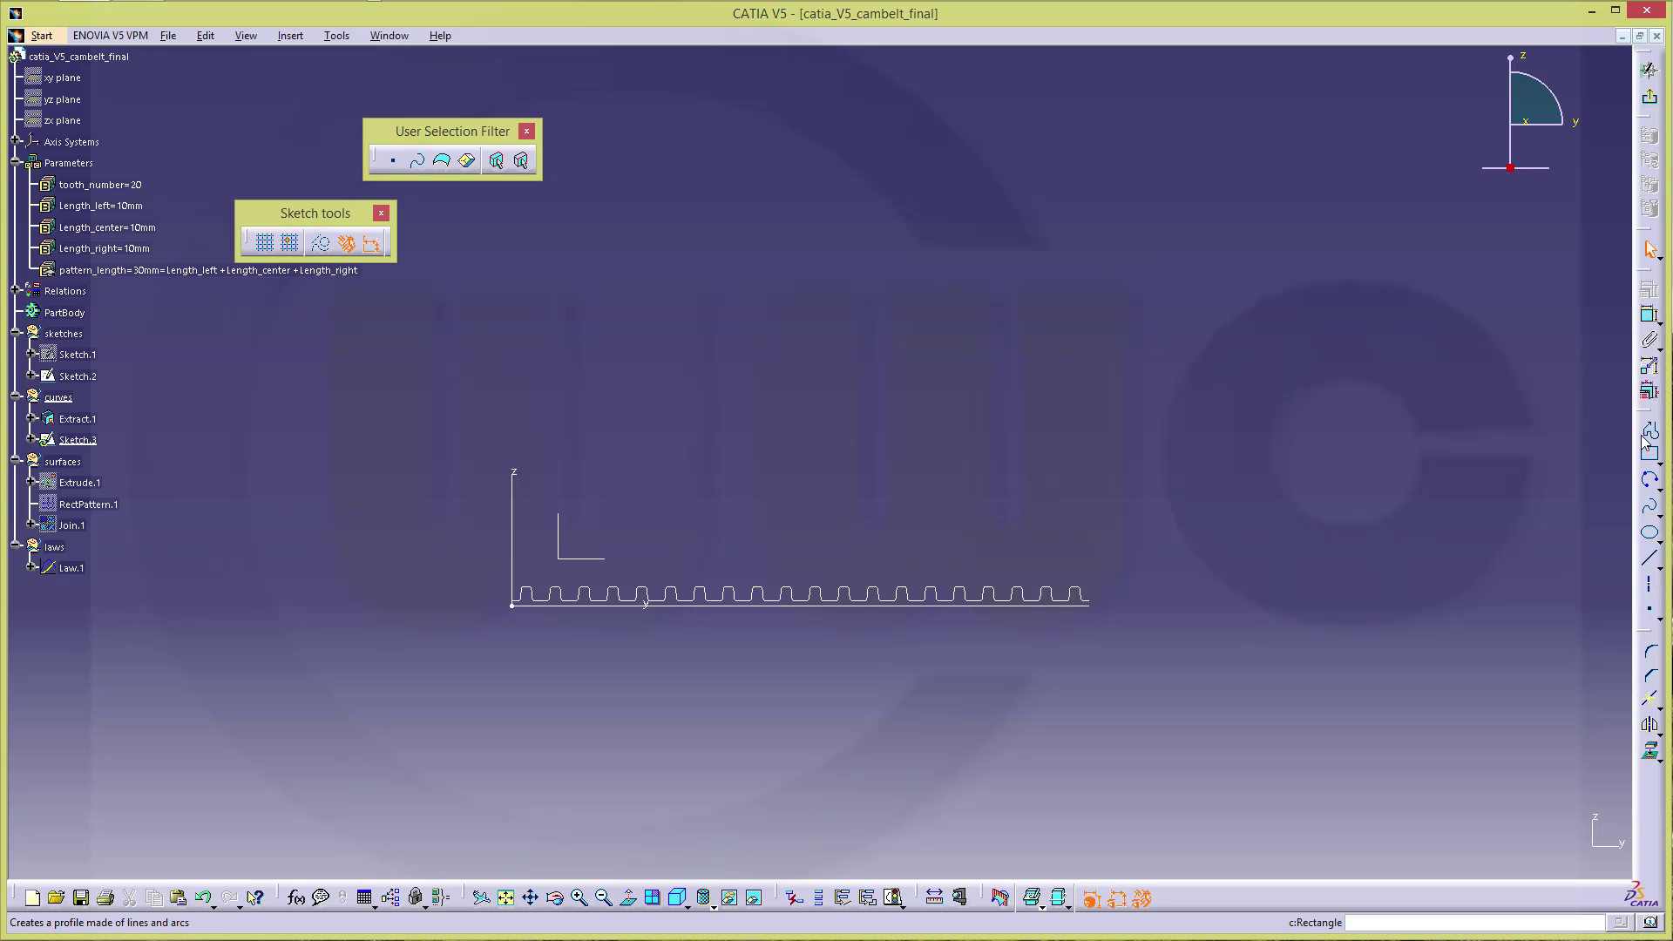
- Draw a nine-point spline looping around the tooth profile
{"action": "left_click", "coordinate": [1649, 506]}
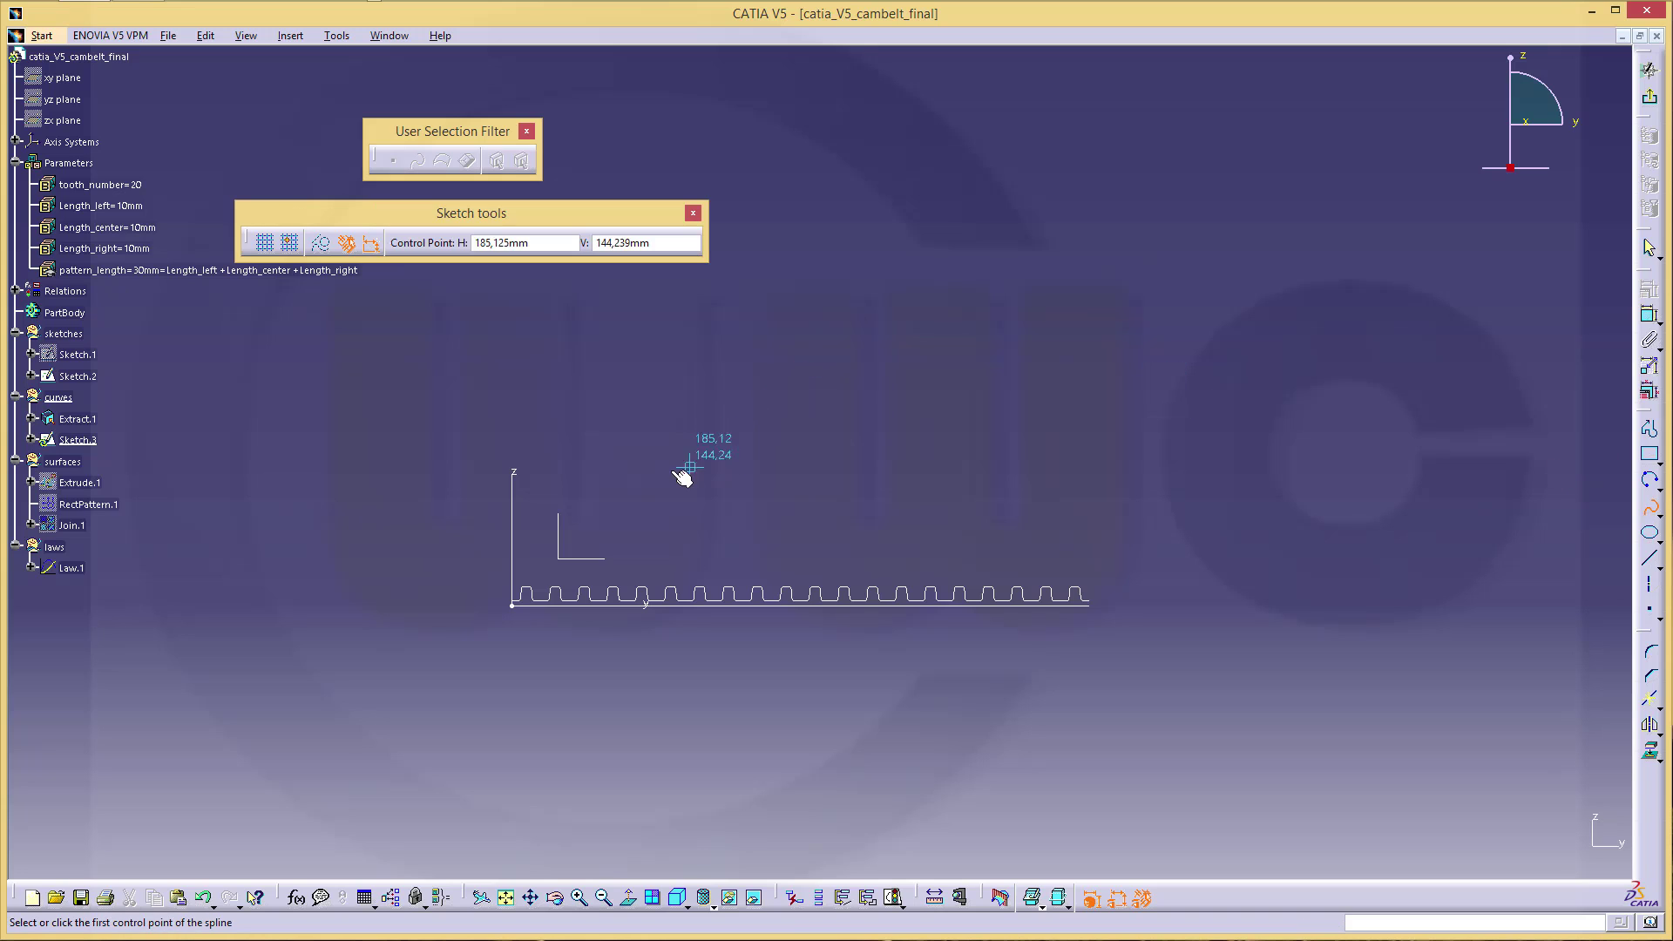
{"action": "left_click", "coordinate": [542, 751]}
{"action": "left_click", "coordinate": [1050, 698]}
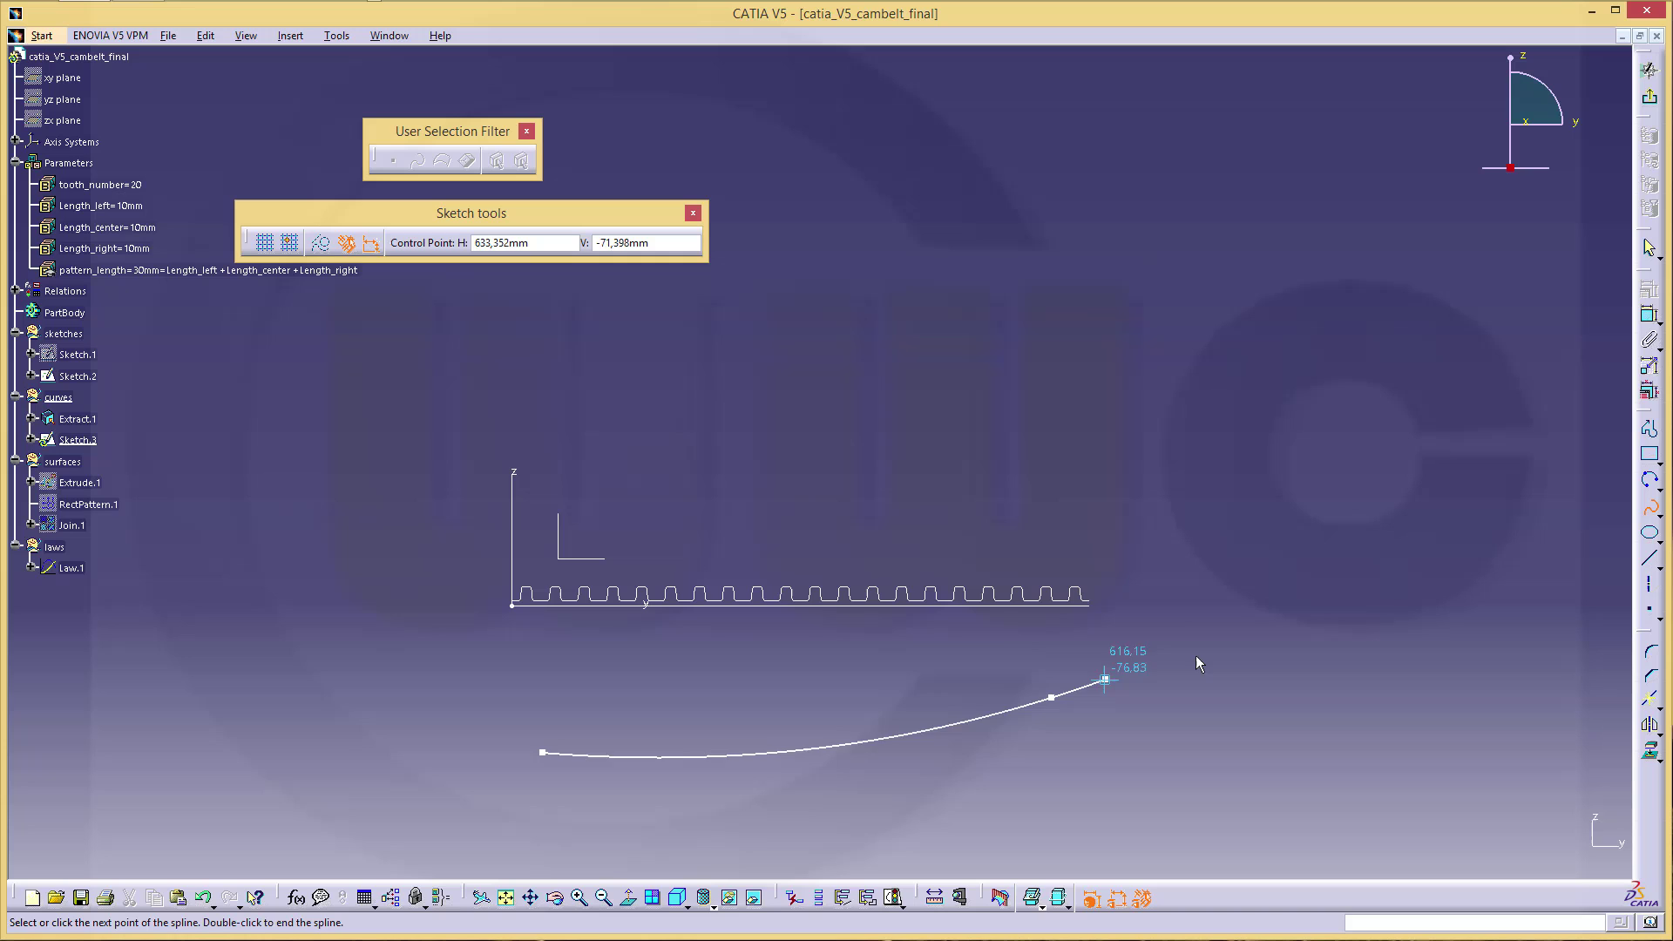
{"action": "left_click", "coordinate": [1350, 497]}
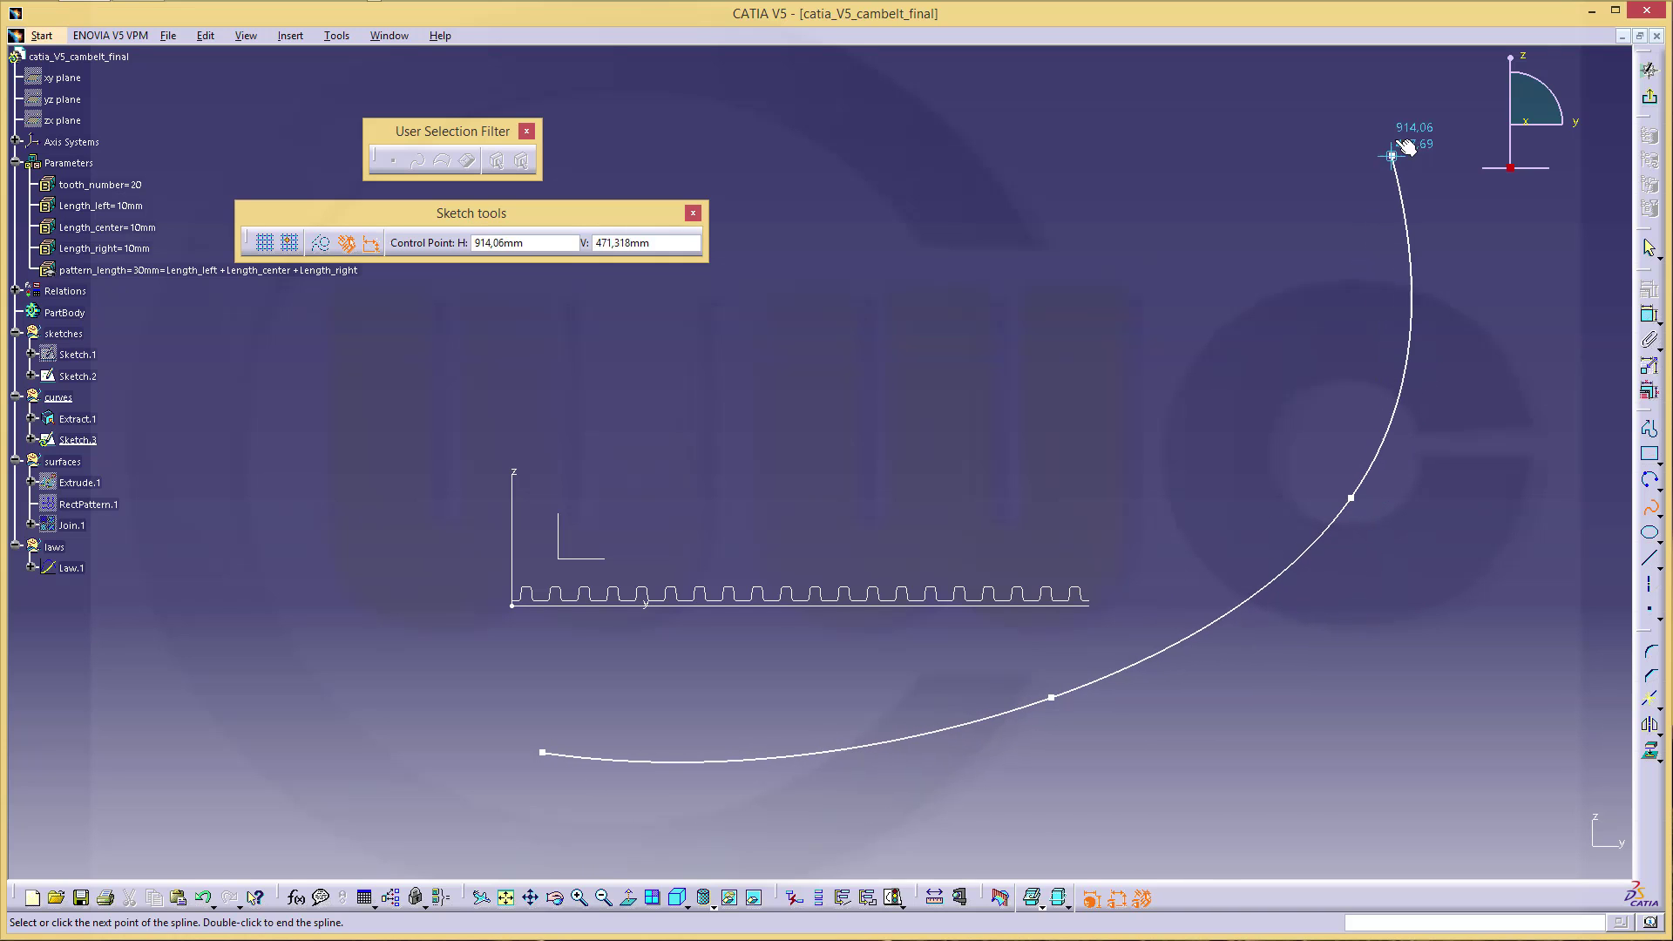
{"action": "left_click", "coordinate": [1391, 82]}
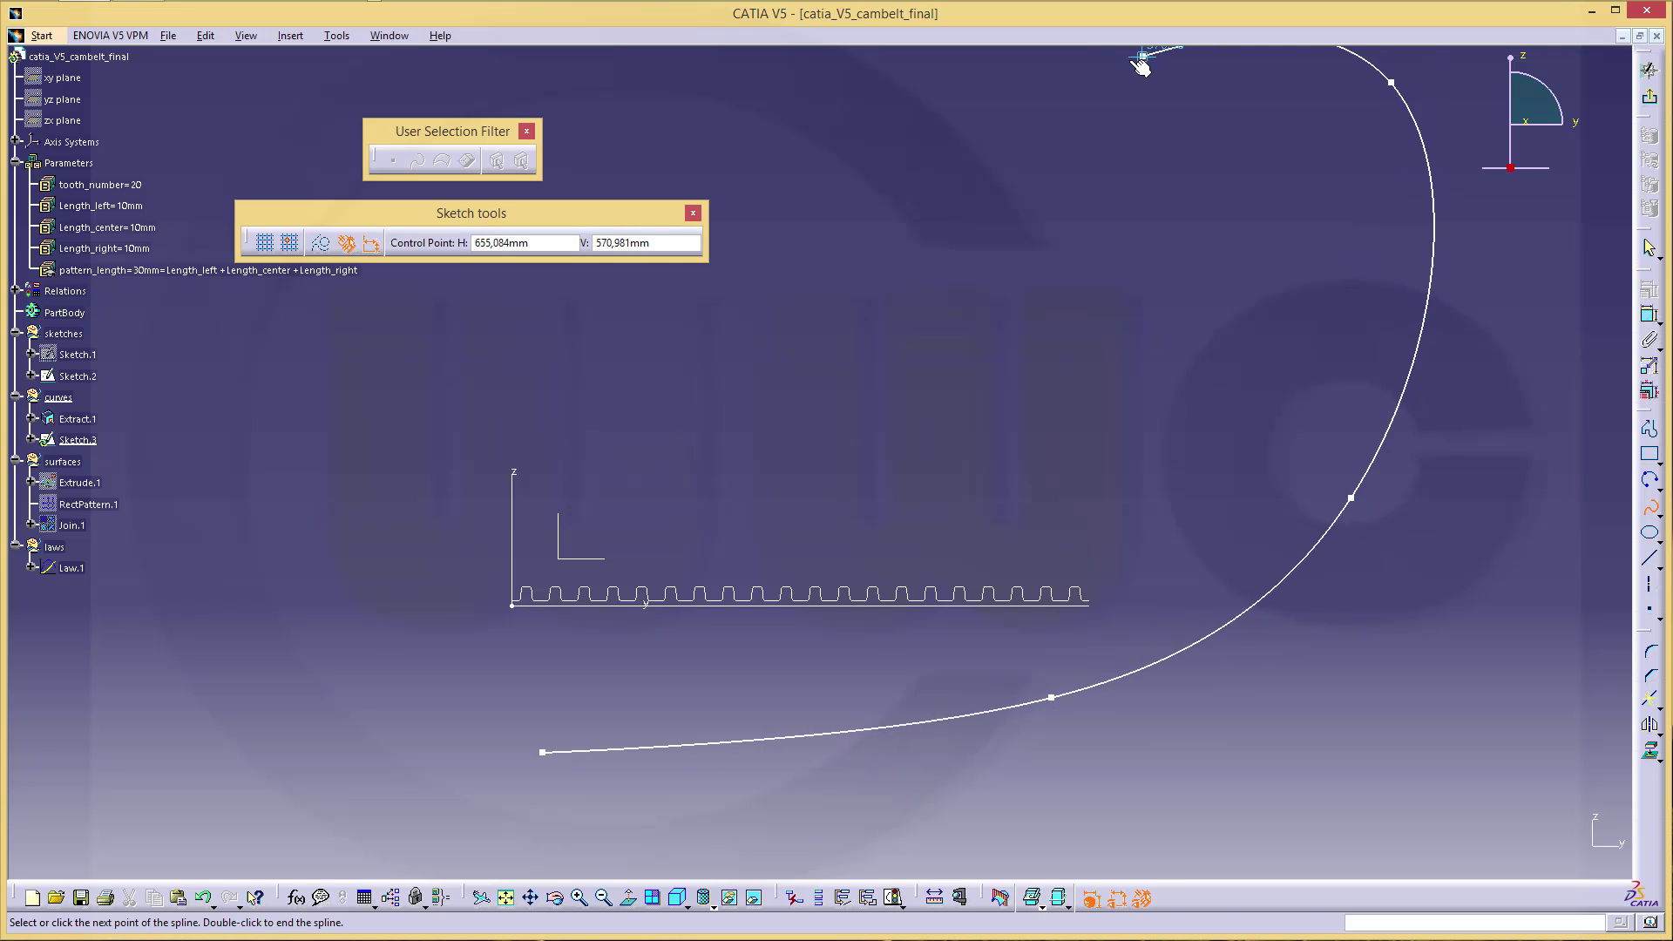
{"action": "left_click", "coordinate": [1024, 103]}
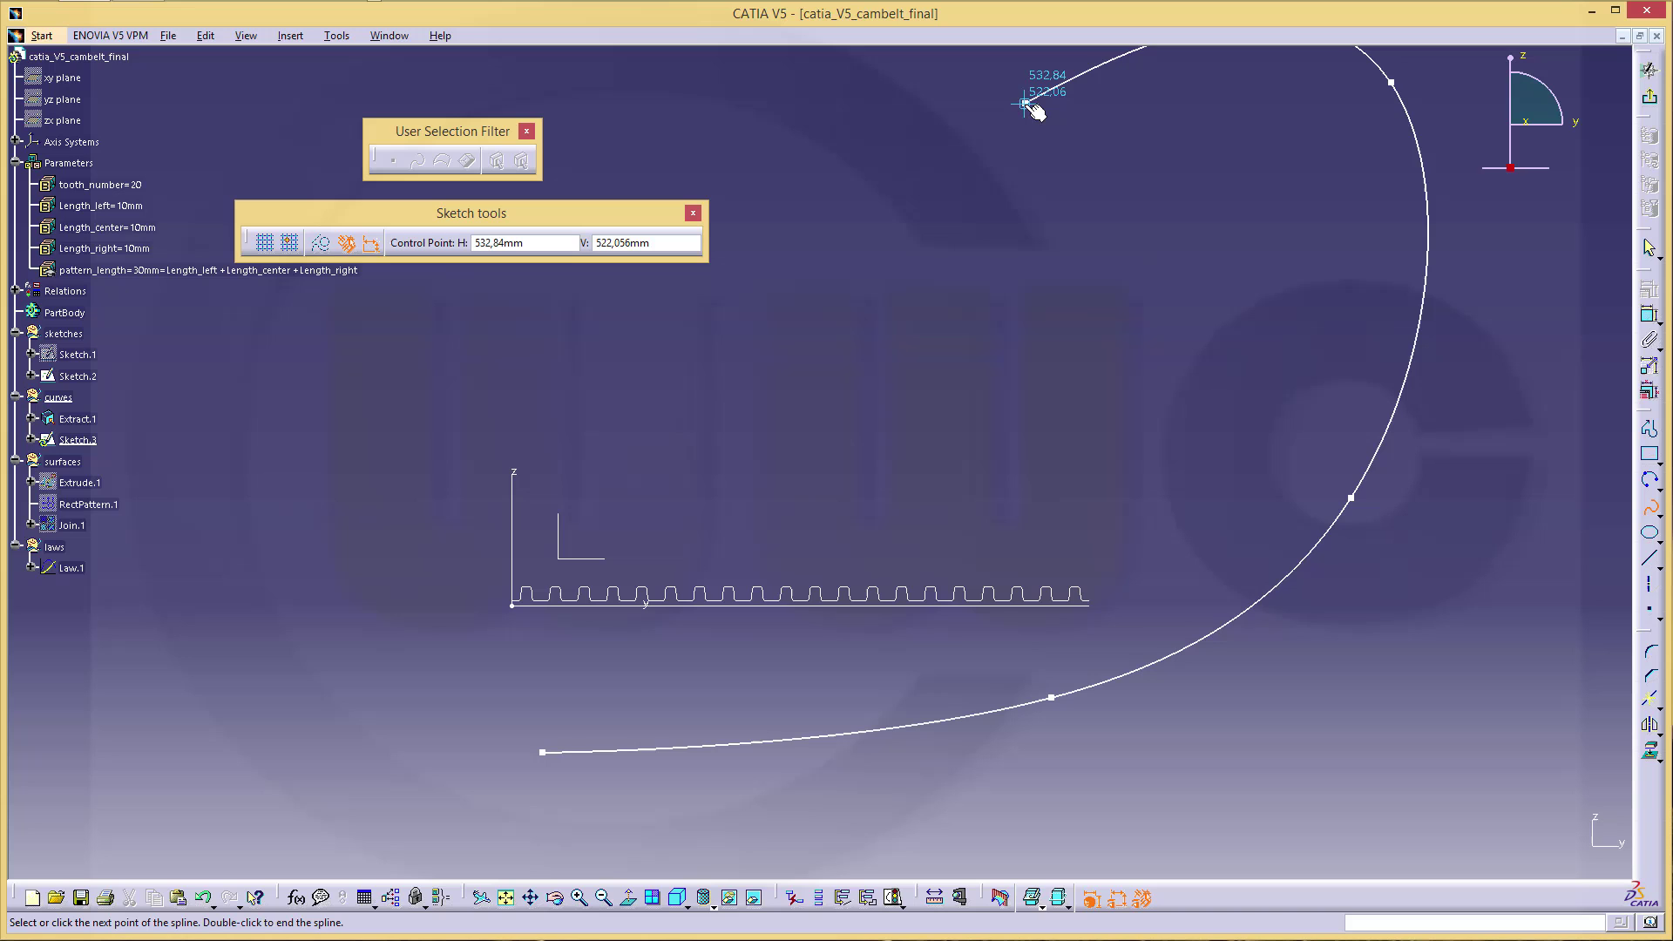
{"action": "left_click", "coordinate": [853, 369]}
{"action": "left_click", "coordinate": [612, 520]}
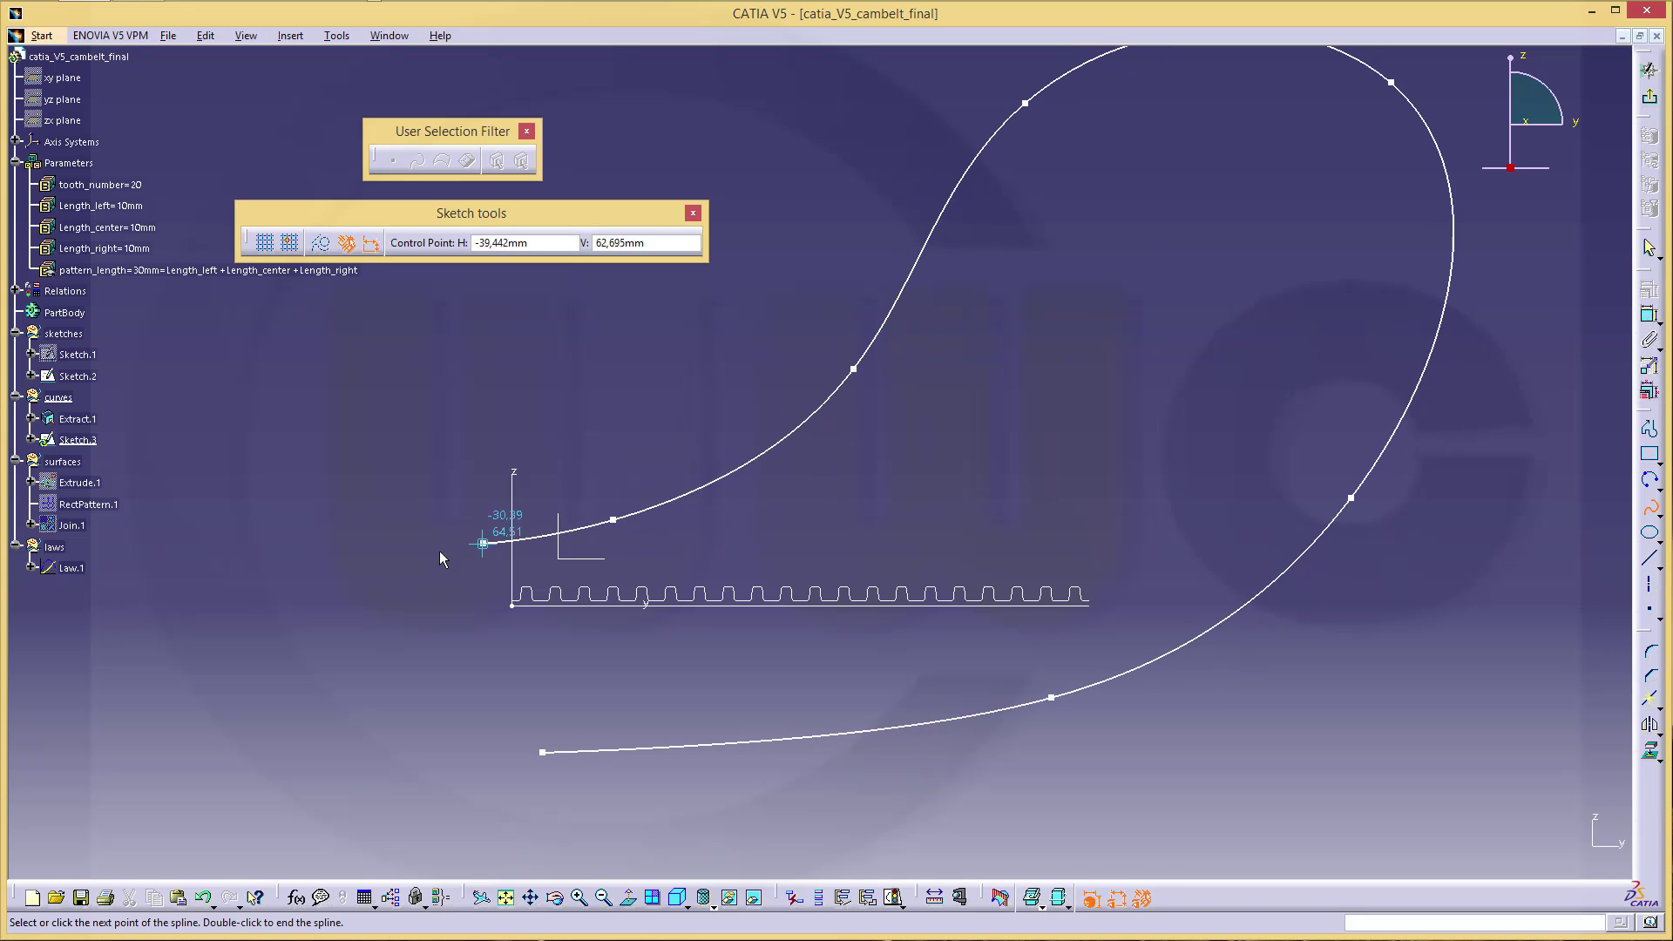
{"action": "left_click", "coordinate": [217, 571]}
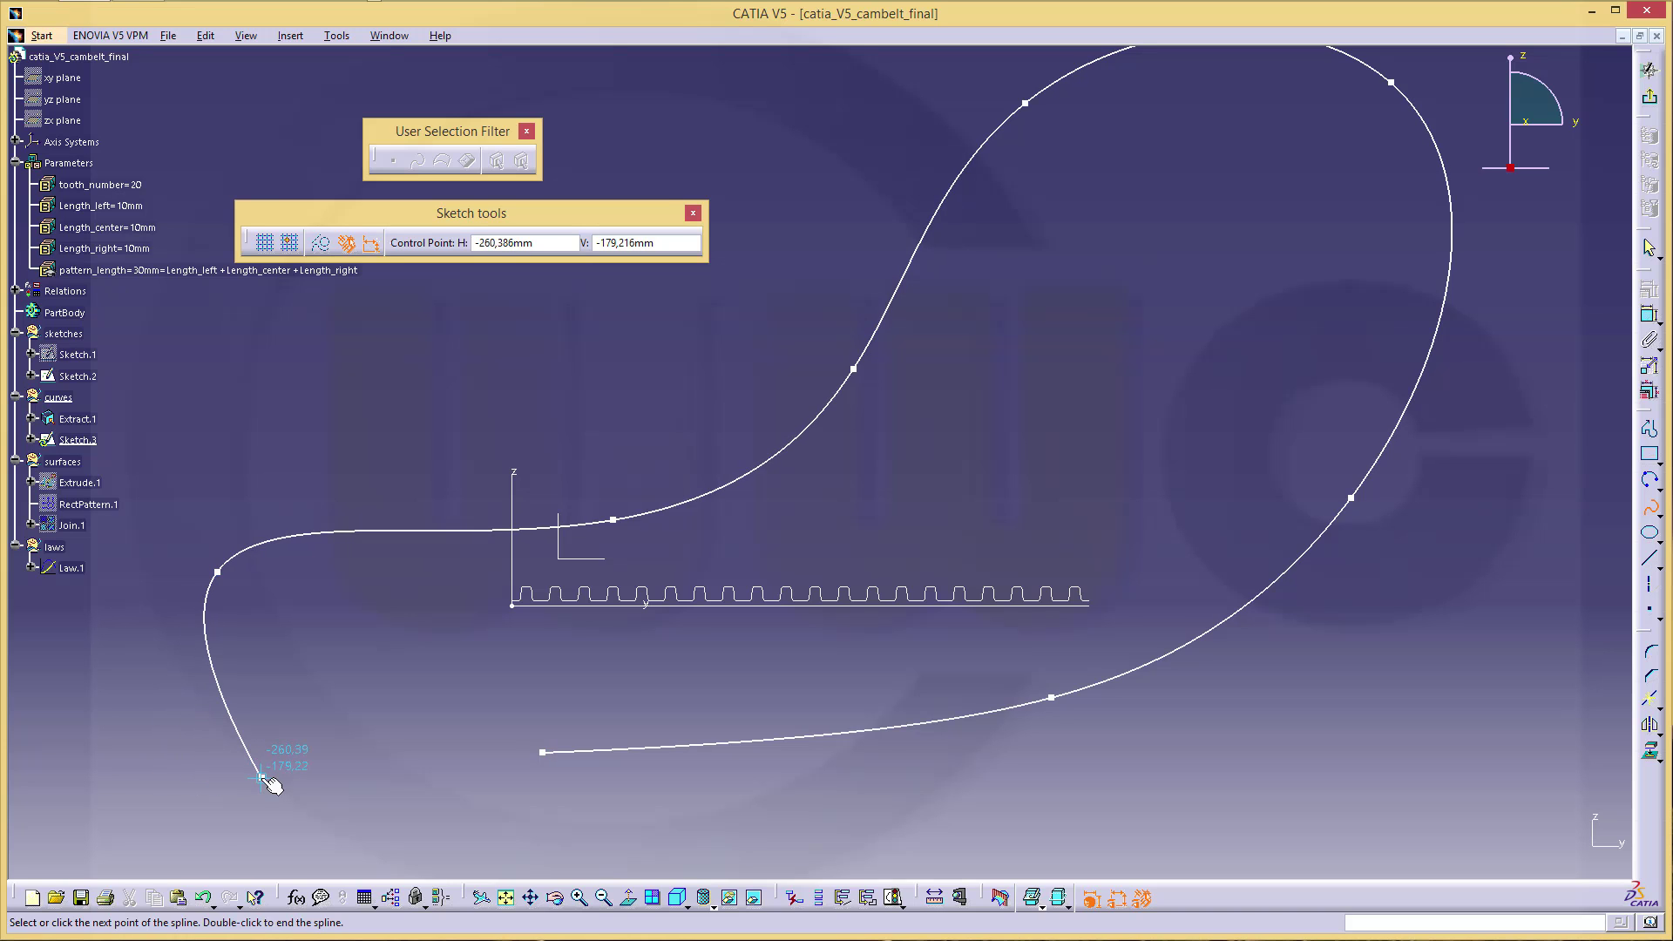
{"action": "double_click", "coordinate": [262, 778]}
{"action": "mouse_move", "coordinate": [1143, 407]}
{"action": "middle_mouse_down"}
{"action": "mouse_move", "coordinate": [1197, 346]}
{"action": "mouse_move", "coordinate": [1205, 426]}
{"action": "mouse_move", "coordinate": [1412, 469]}
{"action": "middle_mouse_up"}
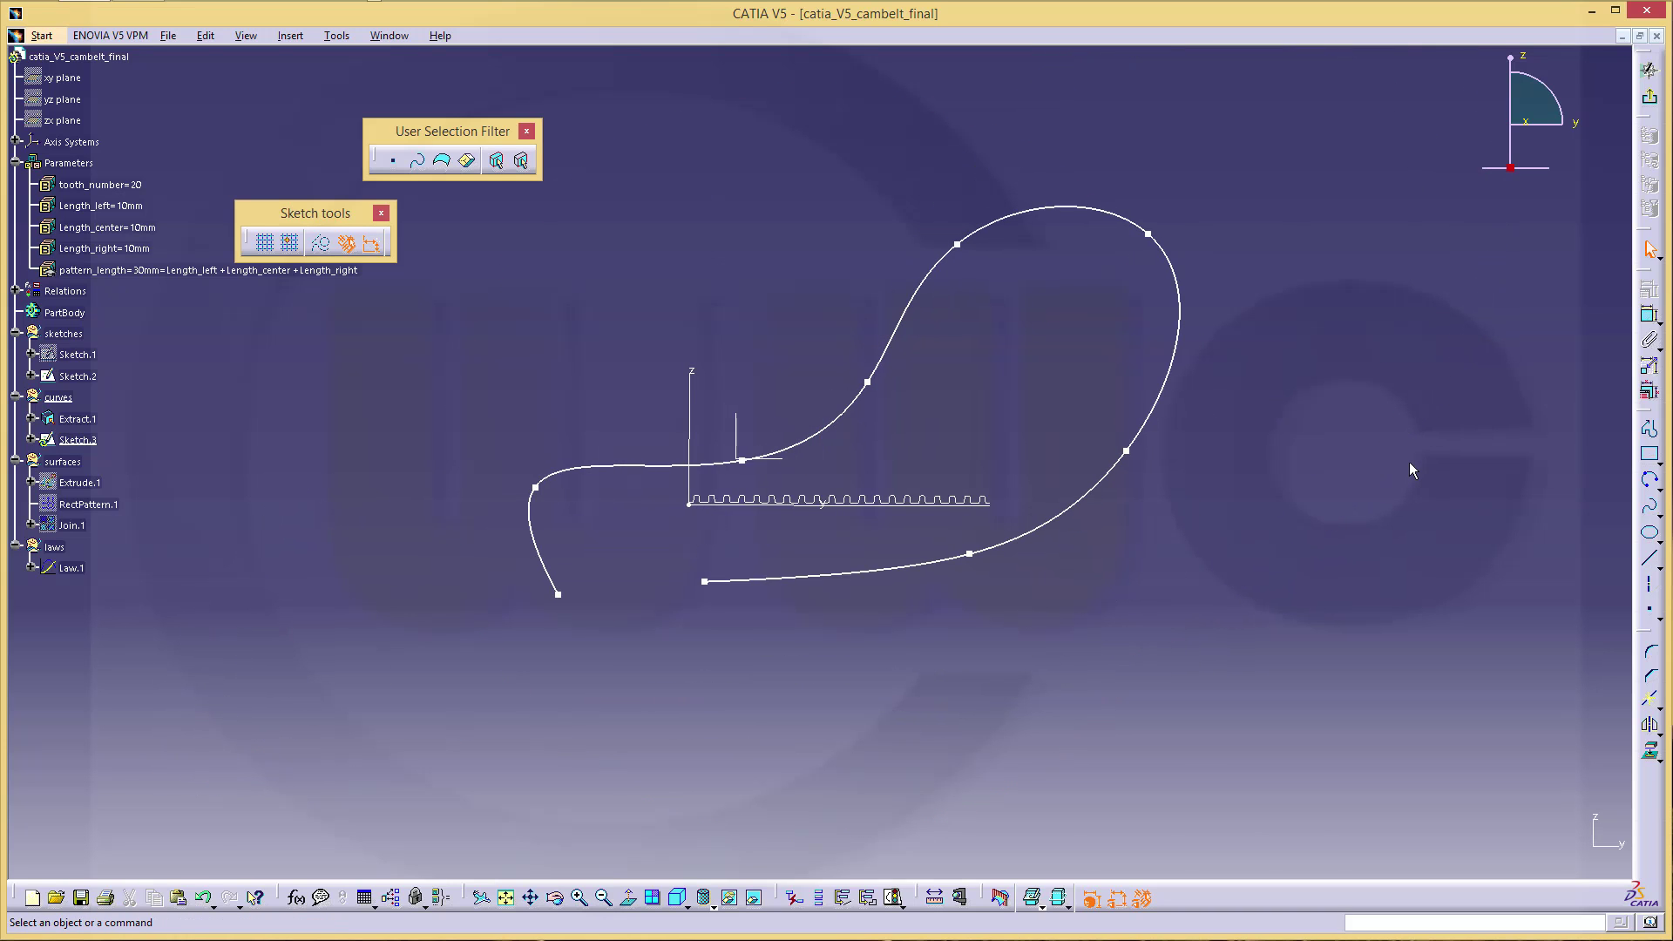
- Exit the sketch and move Sketch.3 into the sketches set
{"action": "left_click", "coordinate": [1651, 101]}
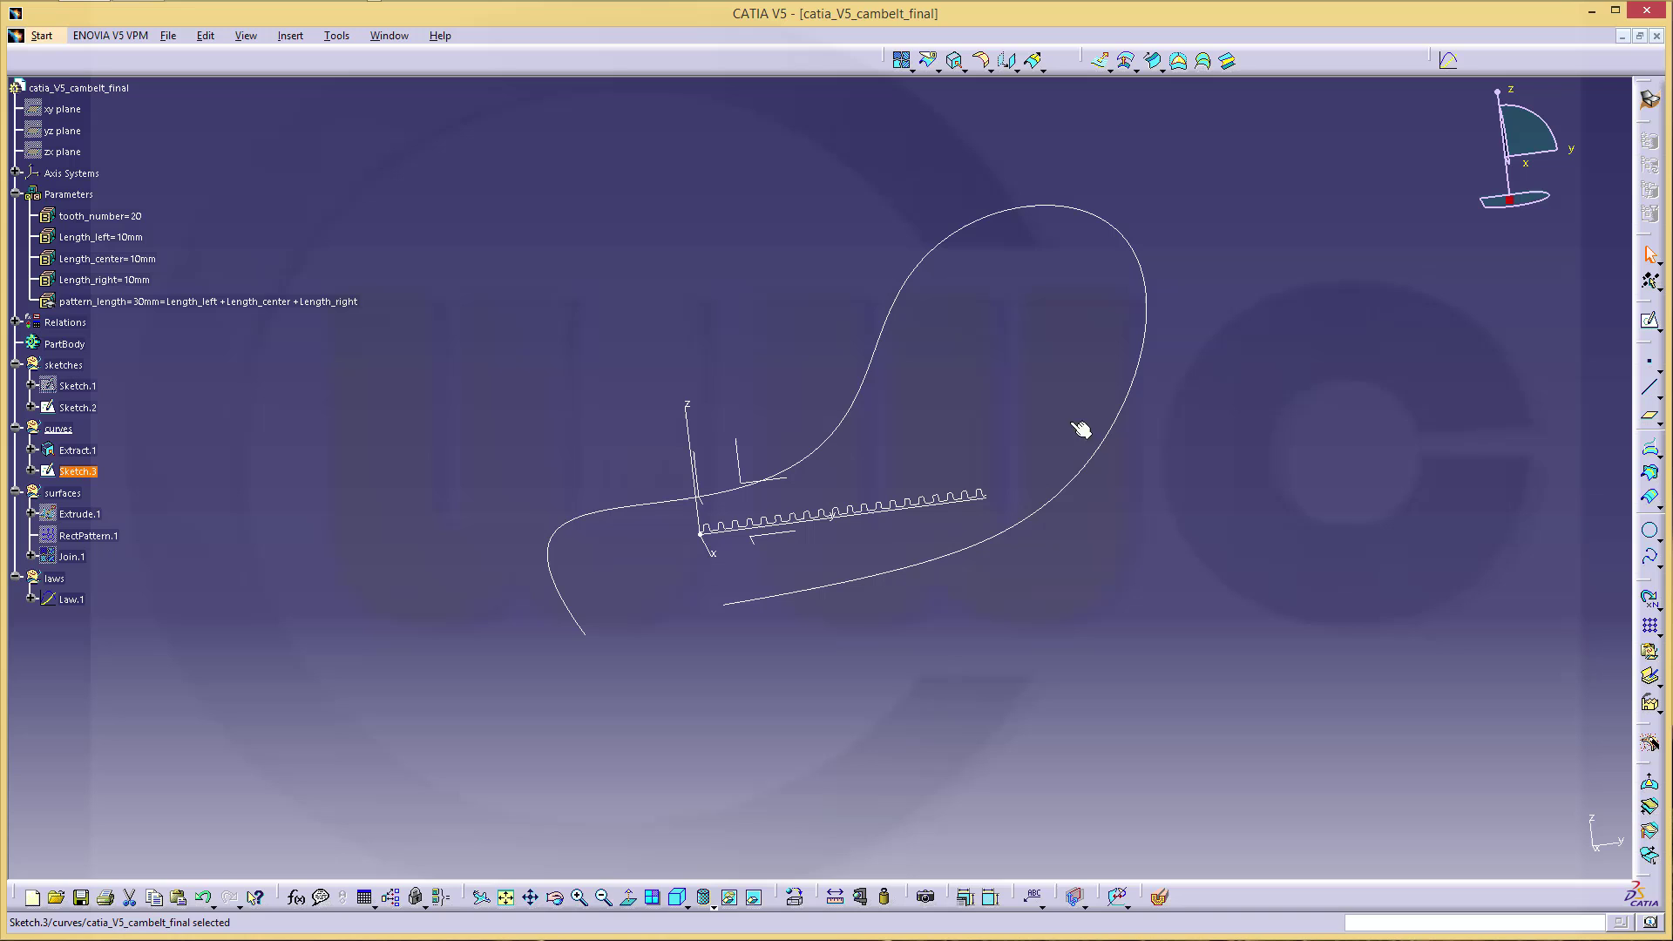
{"action": "left_click", "coordinate": [80, 471]}
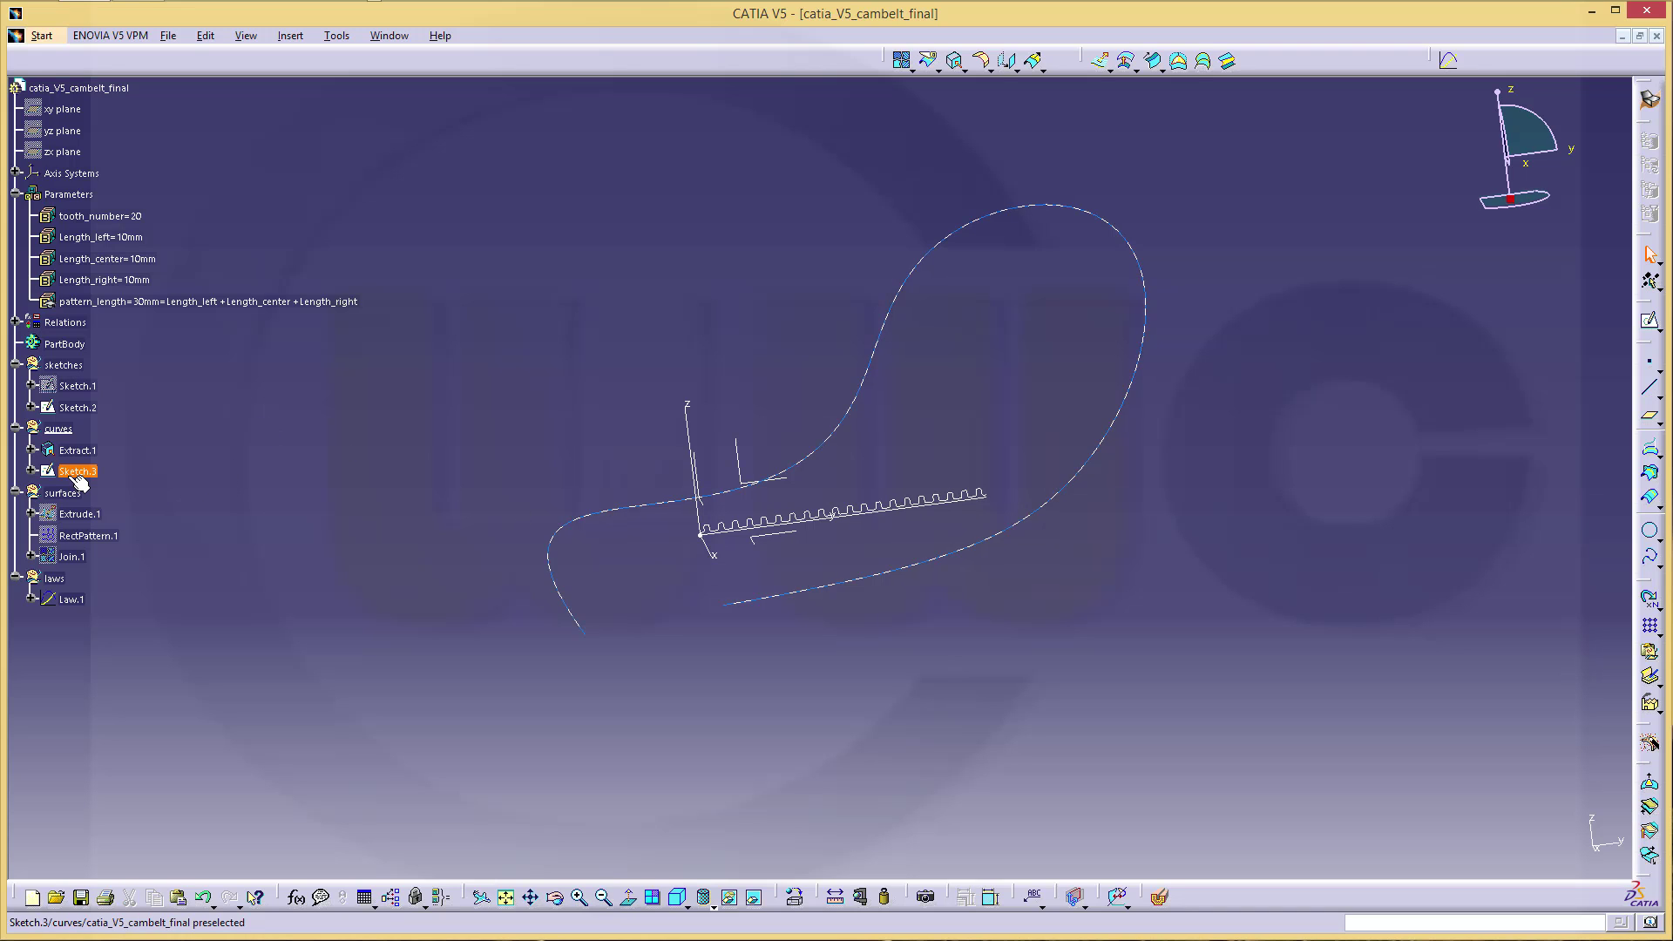
{"action": "left_click_drag", "start_coordinate": [52, 370], "coordinate": [54, 367]}
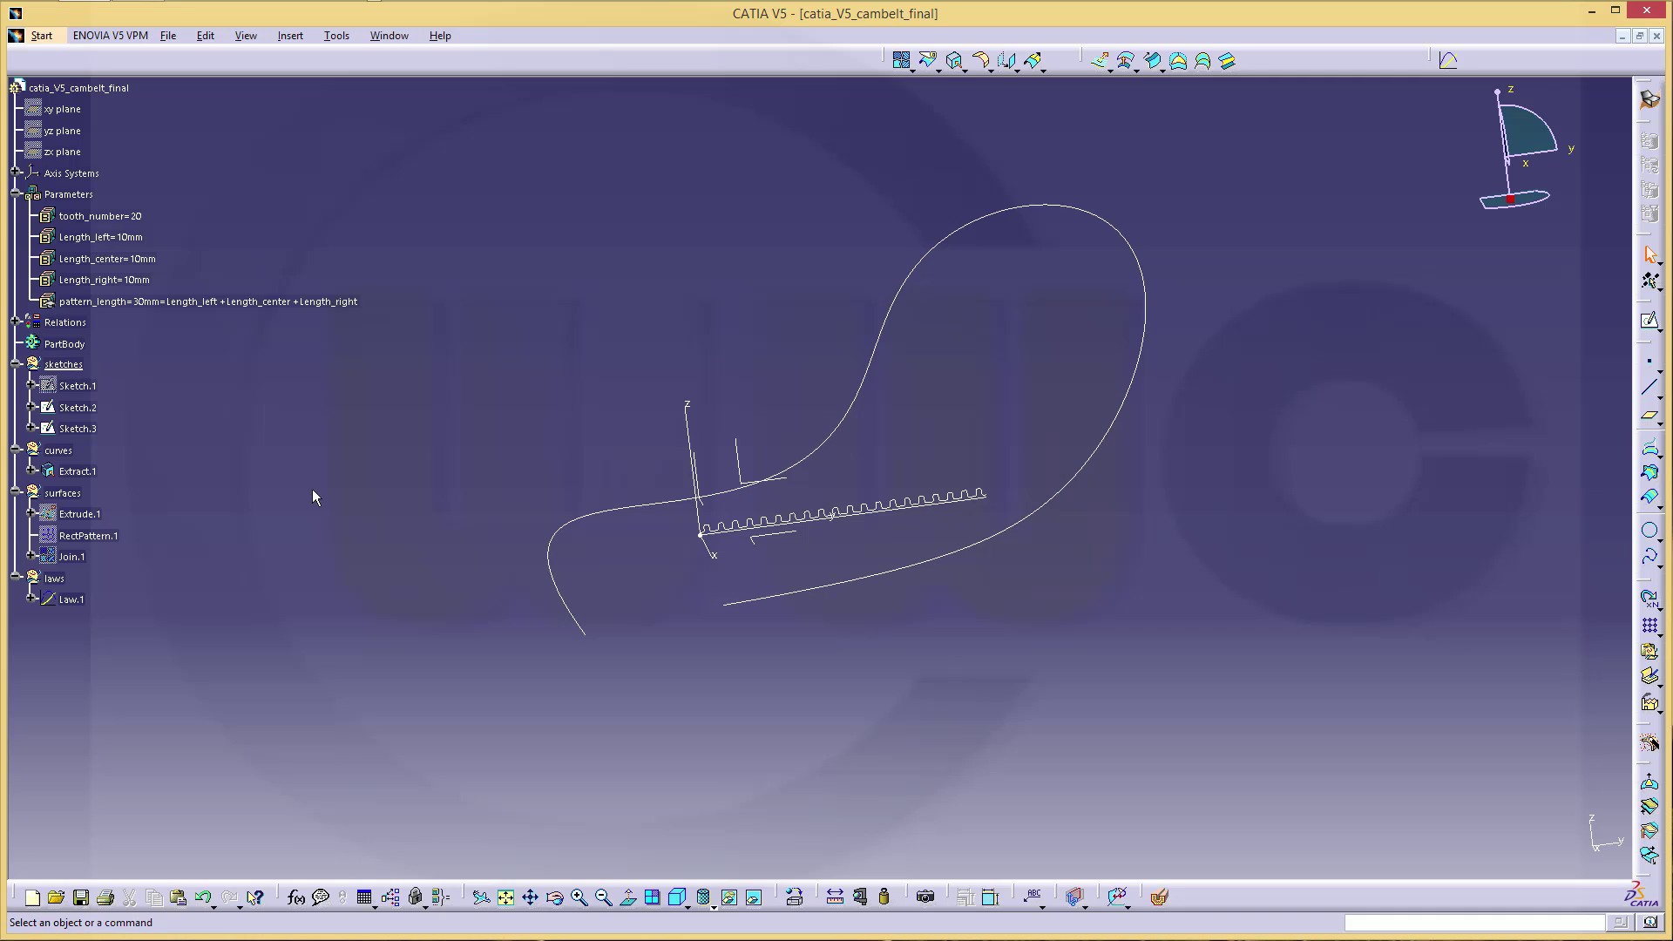
- Make curves the in-work object and offset the Sketch.3 spline by 5mm as Parallel.1
{"action": "right_click", "coordinate": [55, 450]}
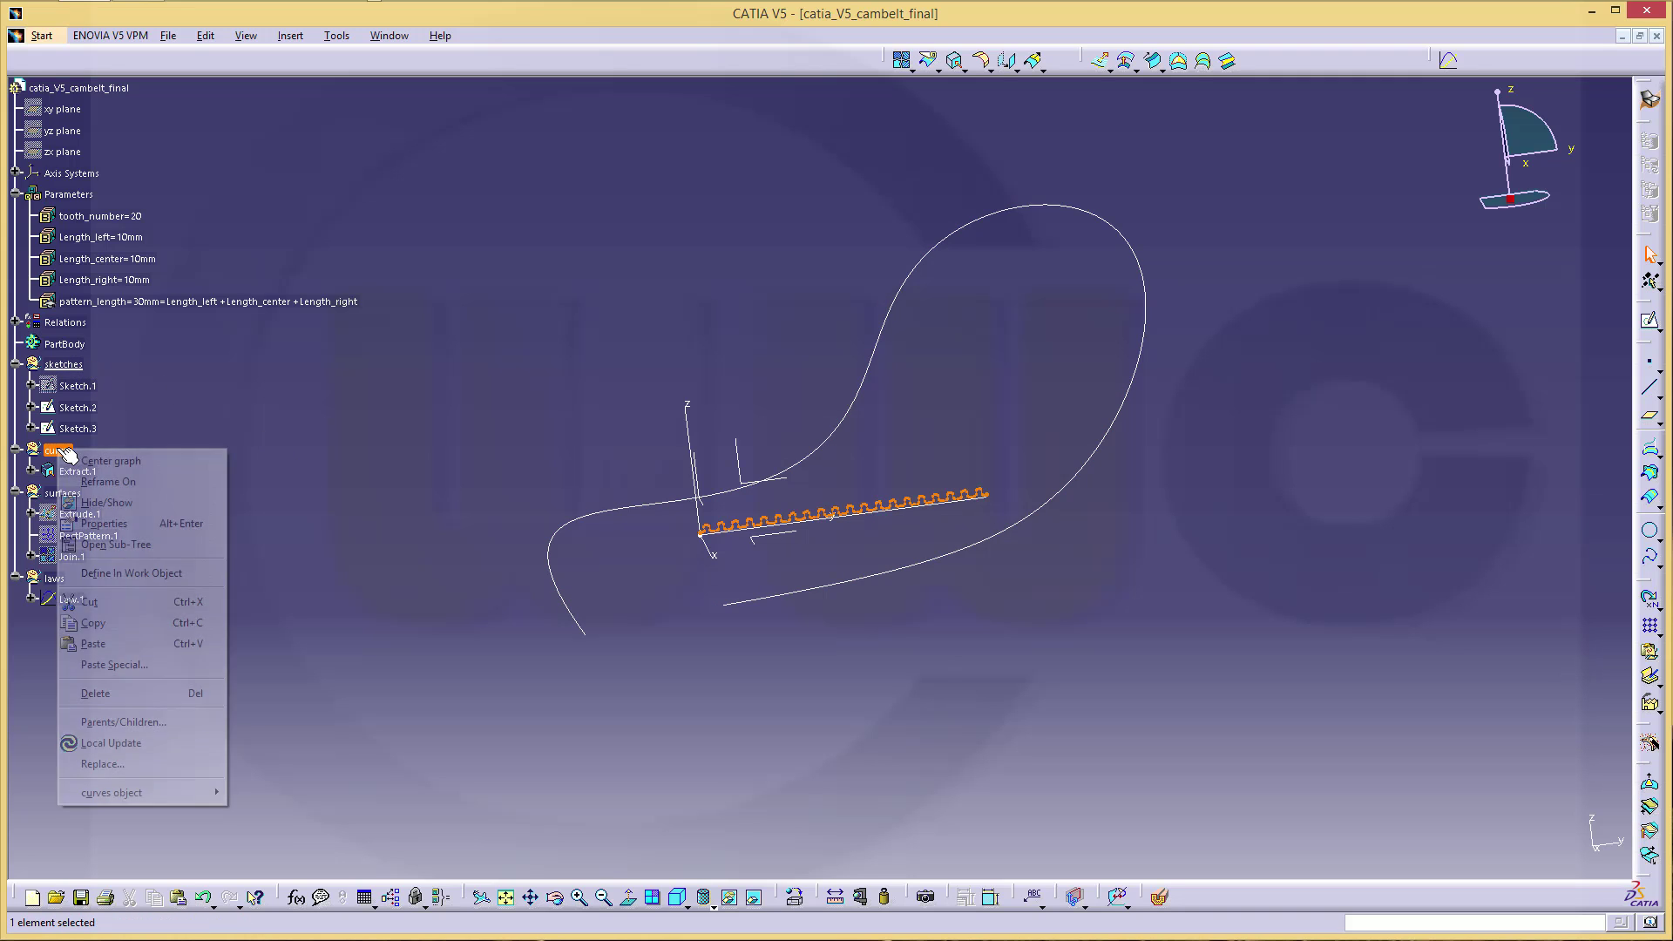
{"action": "left_click", "coordinate": [145, 573]}
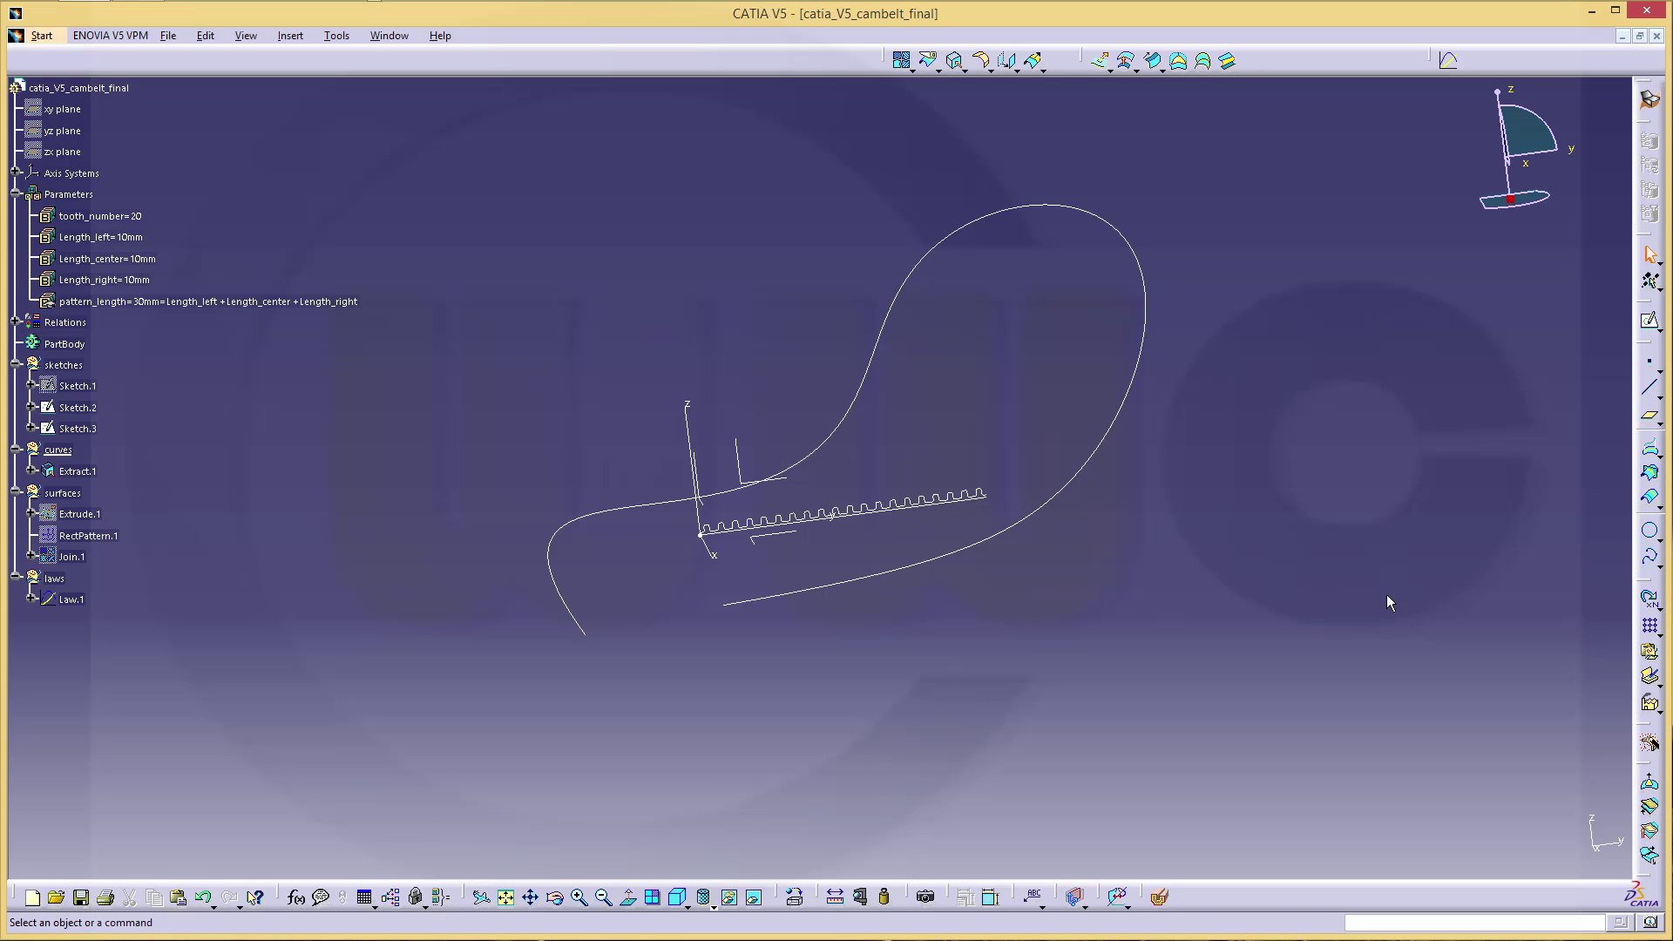
{"action": "left_click", "coordinate": [1650, 502]}
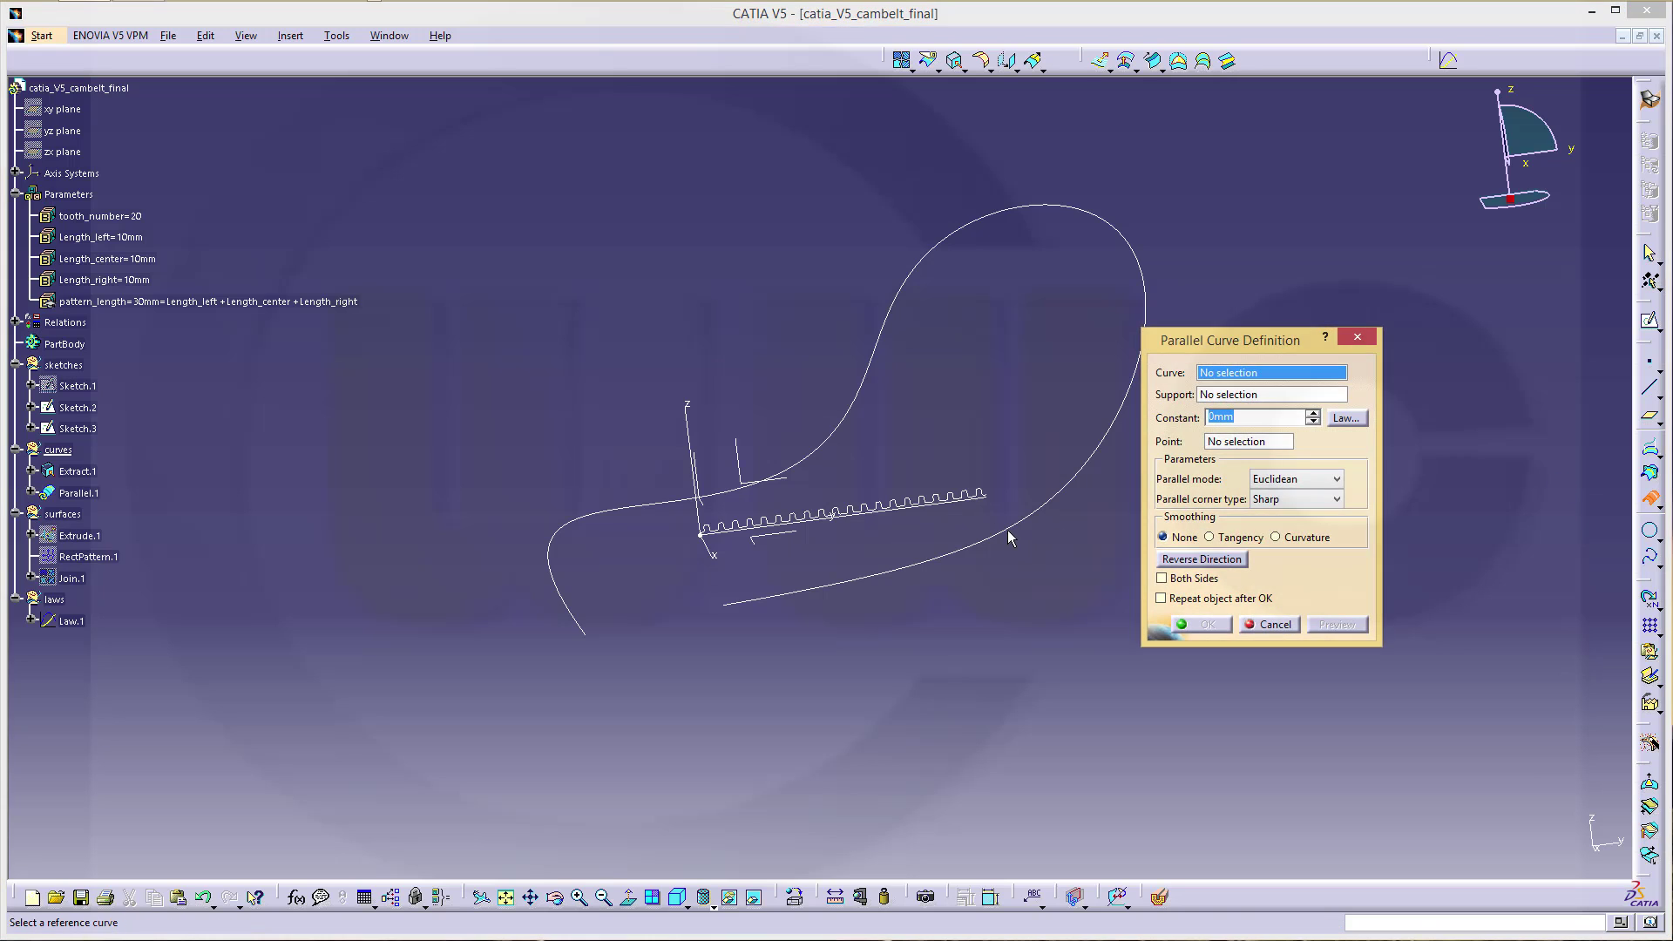
{"action": "left_click", "coordinate": [1015, 521]}
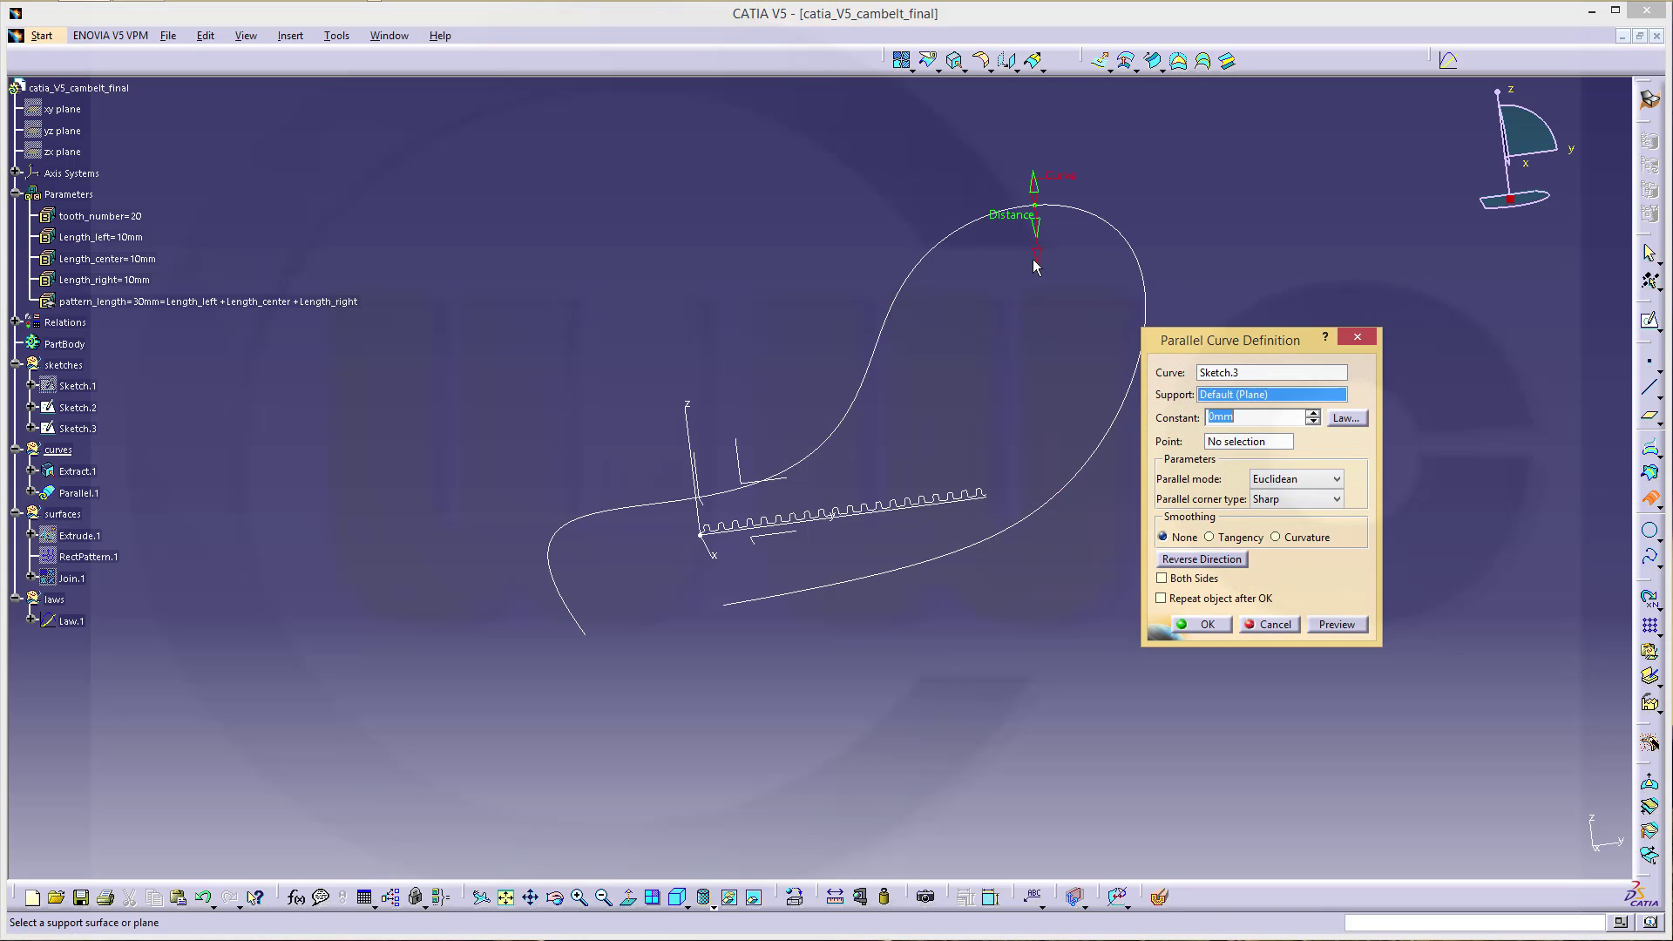
{"action": "left_click", "coordinate": [1038, 263]}
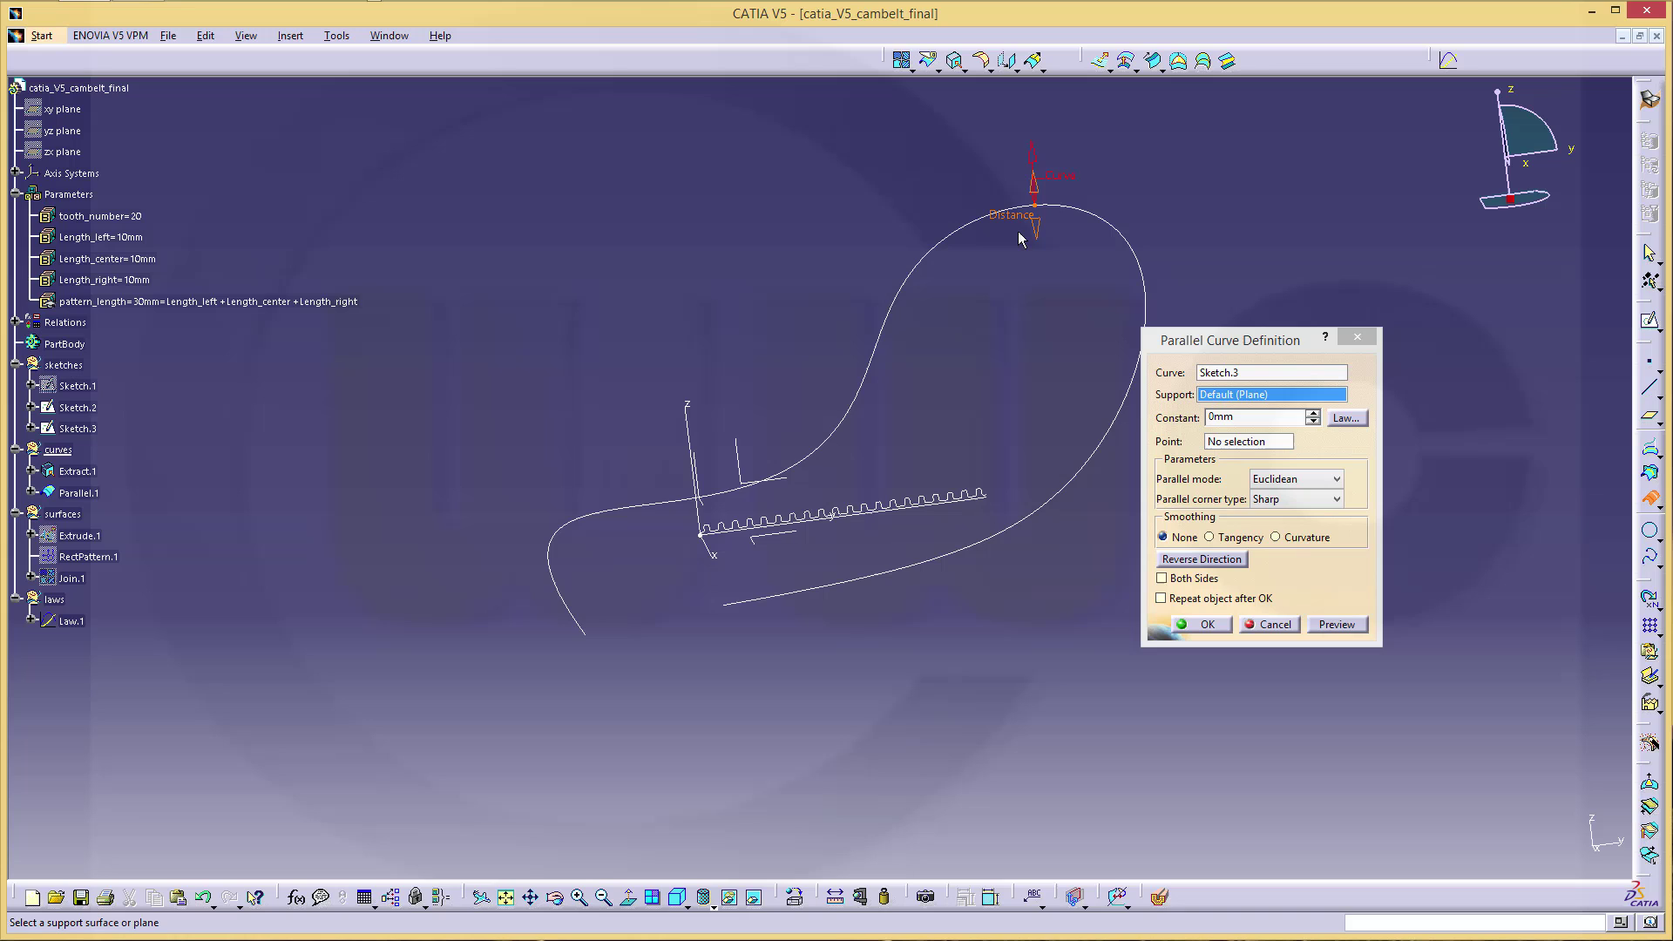
{"action": "mouse_move", "coordinate": [1035, 226]}
{"action": "left_mouse_down"}
{"action": "mouse_move", "coordinate": [1038, 250]}
{"action": "mouse_move", "coordinate": [1039, 197]}
{"action": "mouse_move", "coordinate": [1042, 213]}
{"action": "left_mouse_up"}
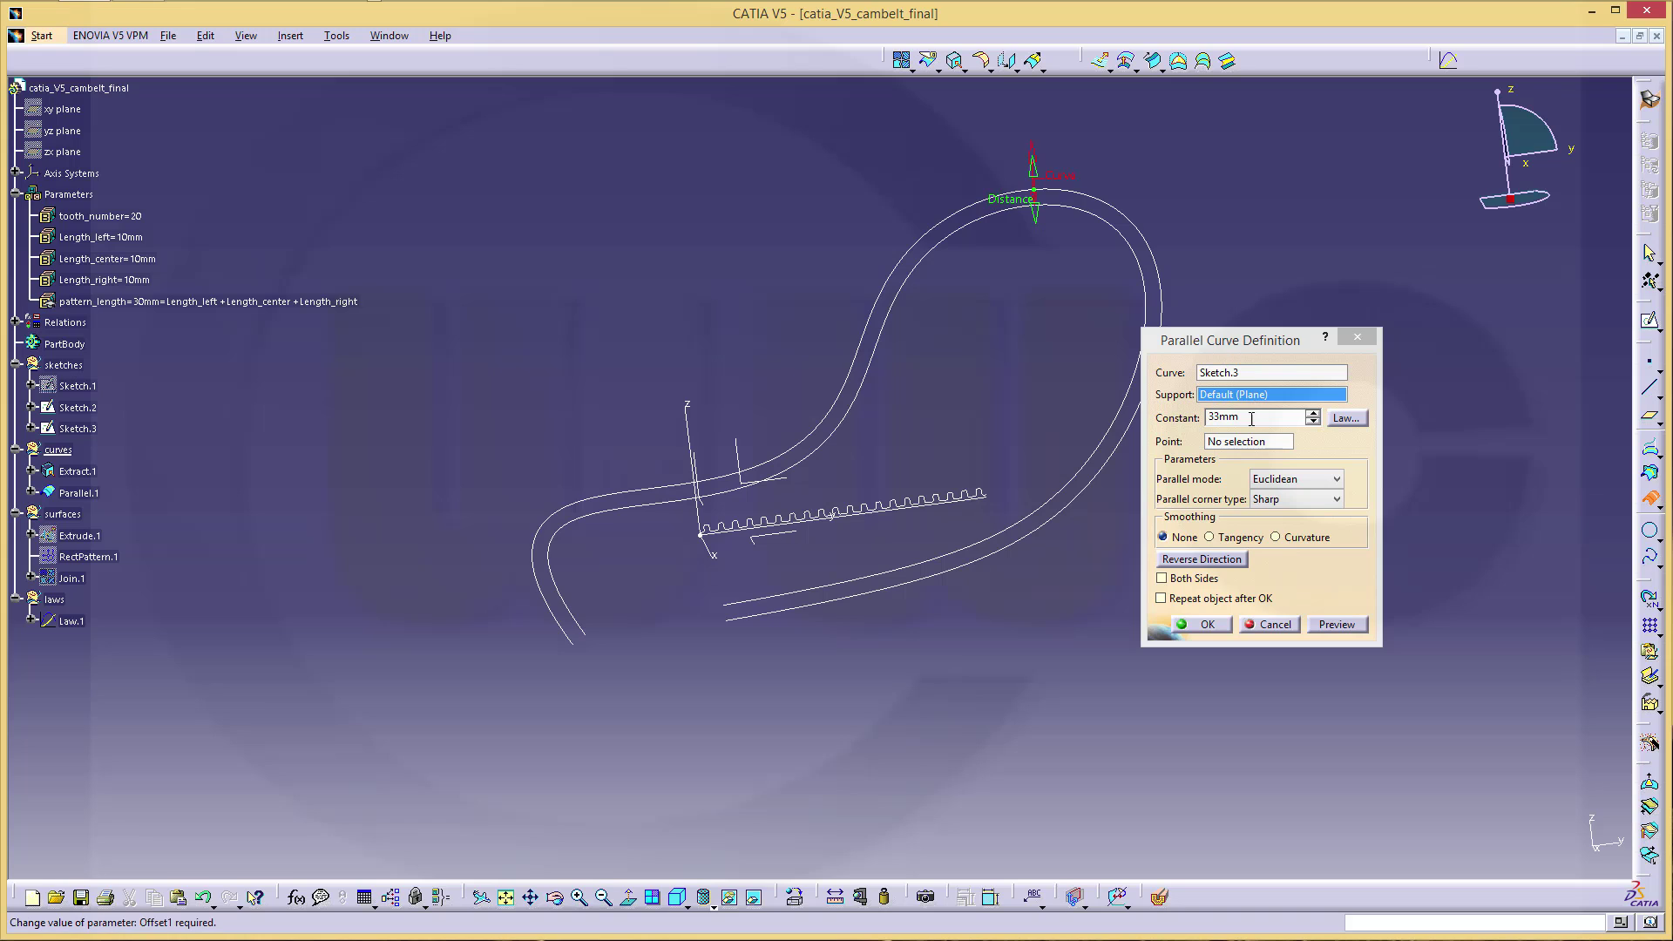
{"action": "double_click", "coordinate": [1224, 417]}
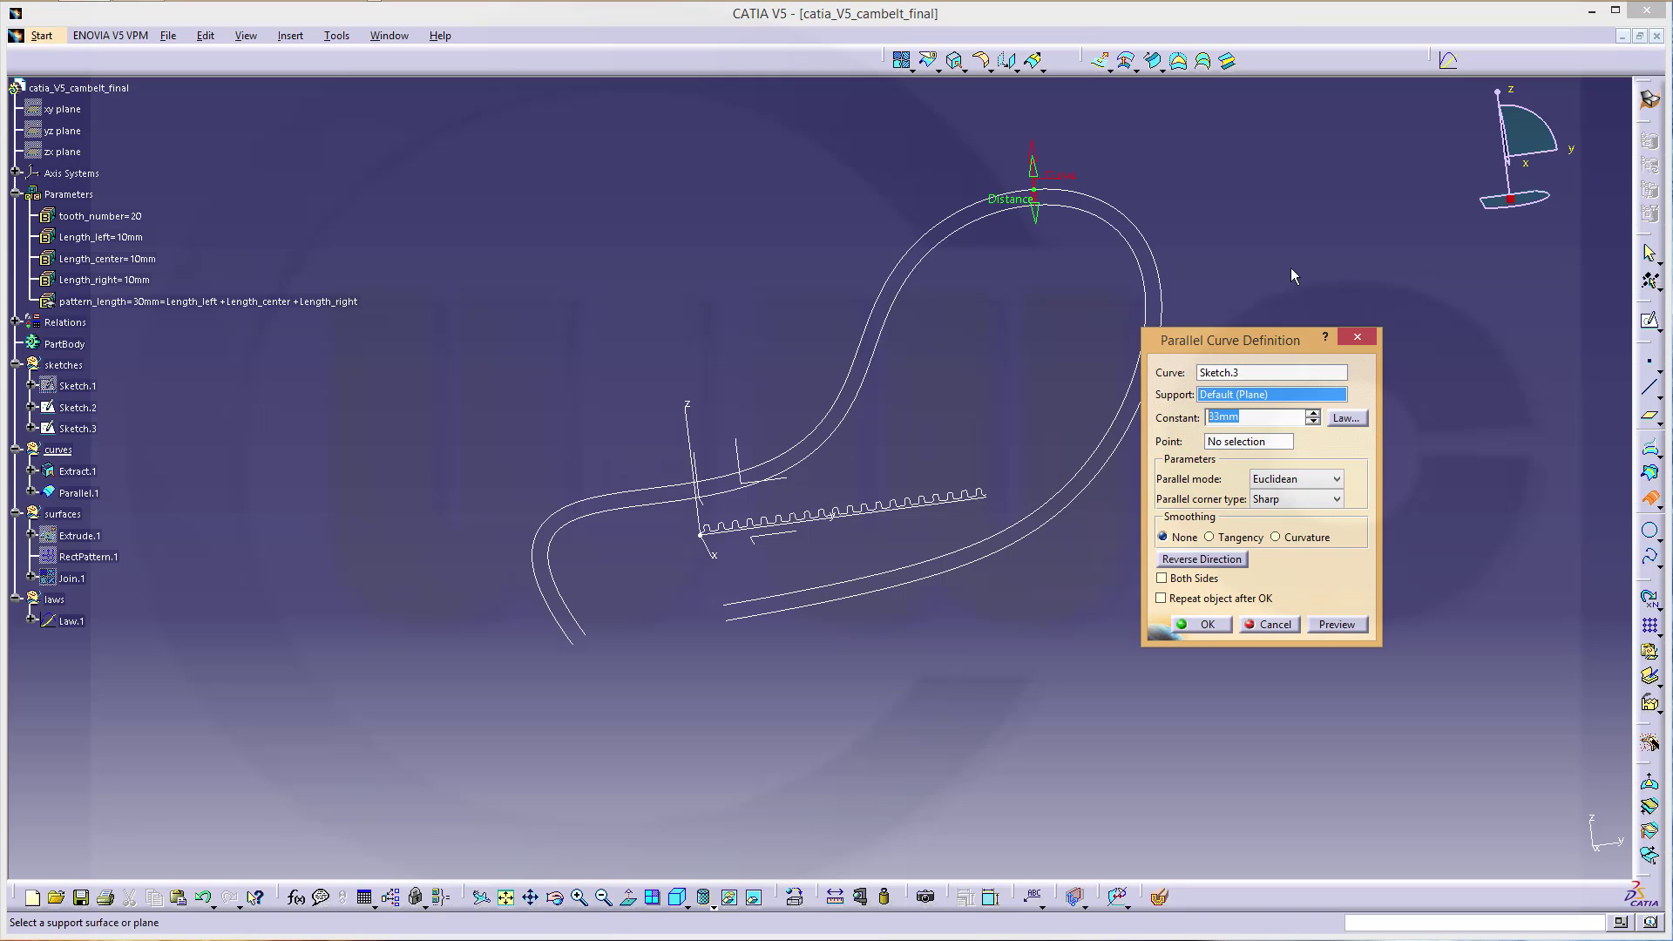
{"action": "type", "text": "5"}
{"action": "left_click", "coordinate": [1208, 625]}
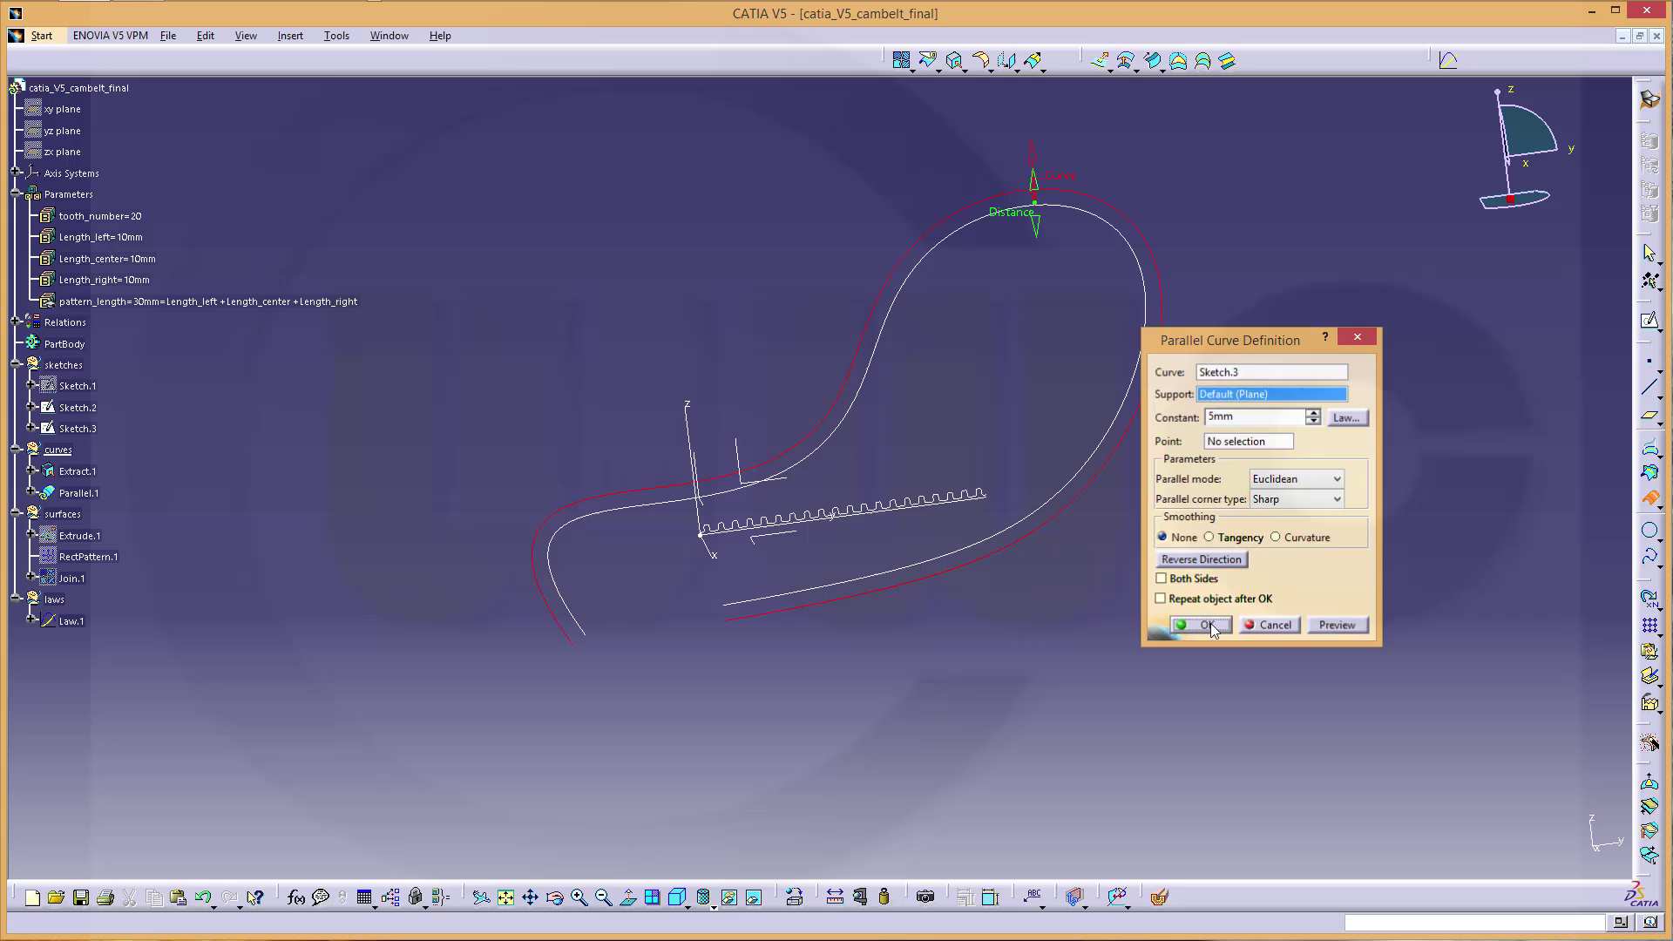
{"action": "mouse_move", "coordinate": [858, 624]}
{"action": "middle_mouse_down"}
{"action": "mouse_move", "coordinate": [836, 619]}
{"action": "mouse_move", "coordinate": [836, 545]}
{"action": "mouse_move", "coordinate": [871, 463]}
{"action": "mouse_move", "coordinate": [852, 501]}
{"action": "middle_mouse_up"}
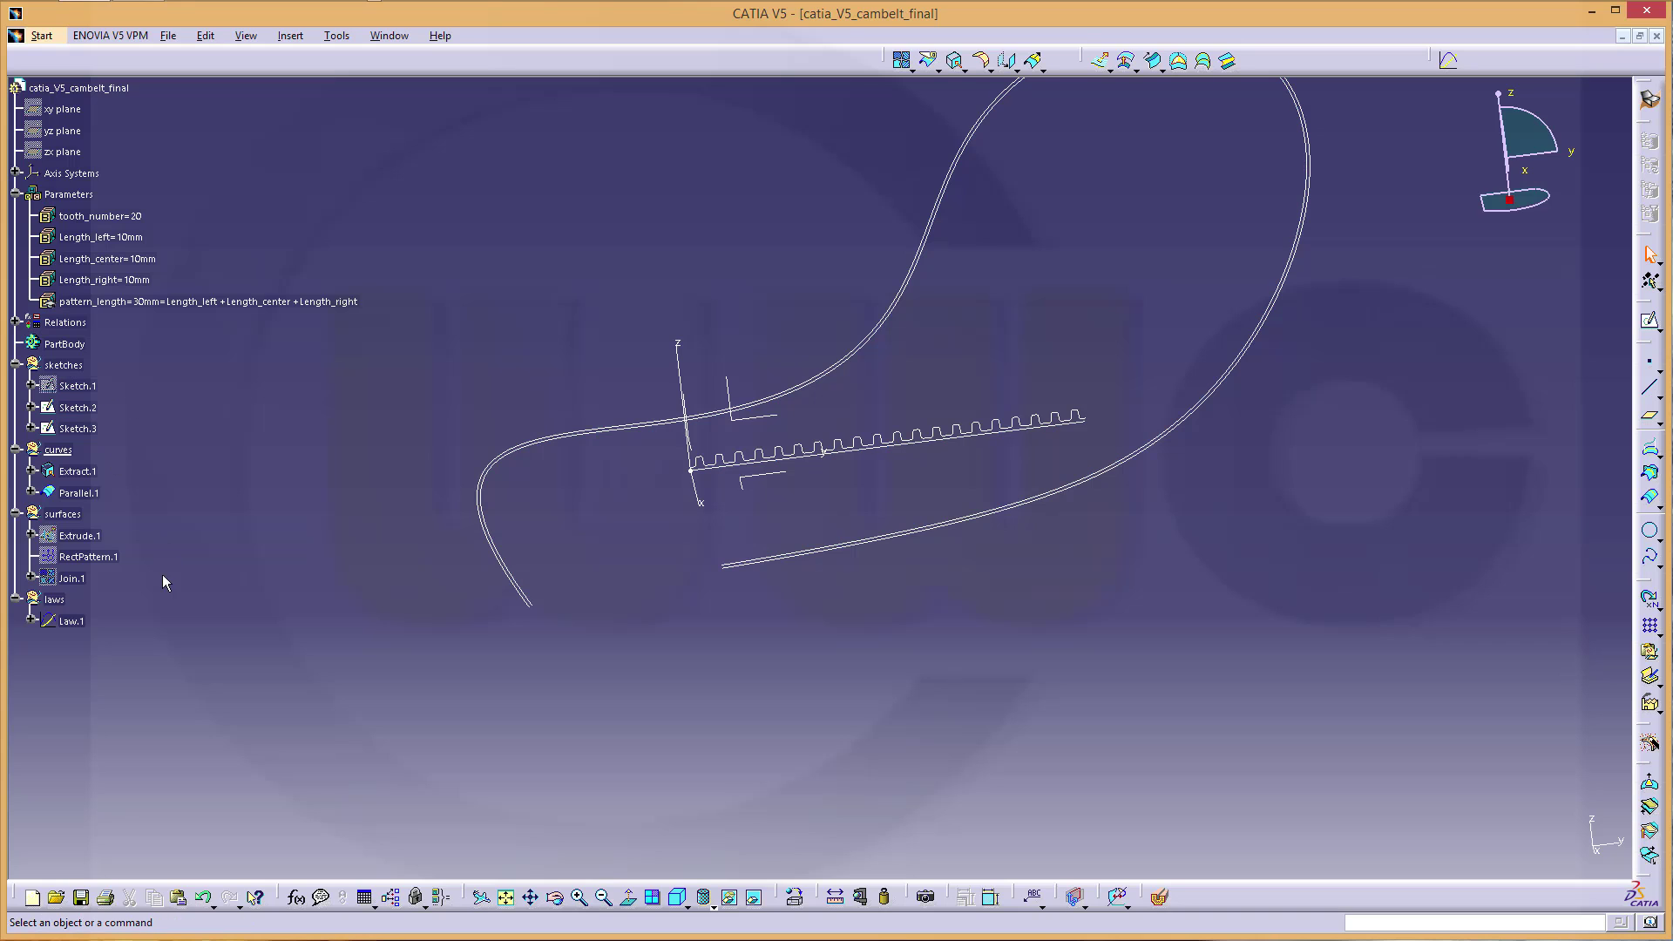
{"action": "left_click", "coordinate": [63, 514]}
- In the surfaces set, sweep between Parallel.1 and Sketch.3 with Law.1 driving Length 1
{"action": "right_click", "coordinate": [67, 516]}
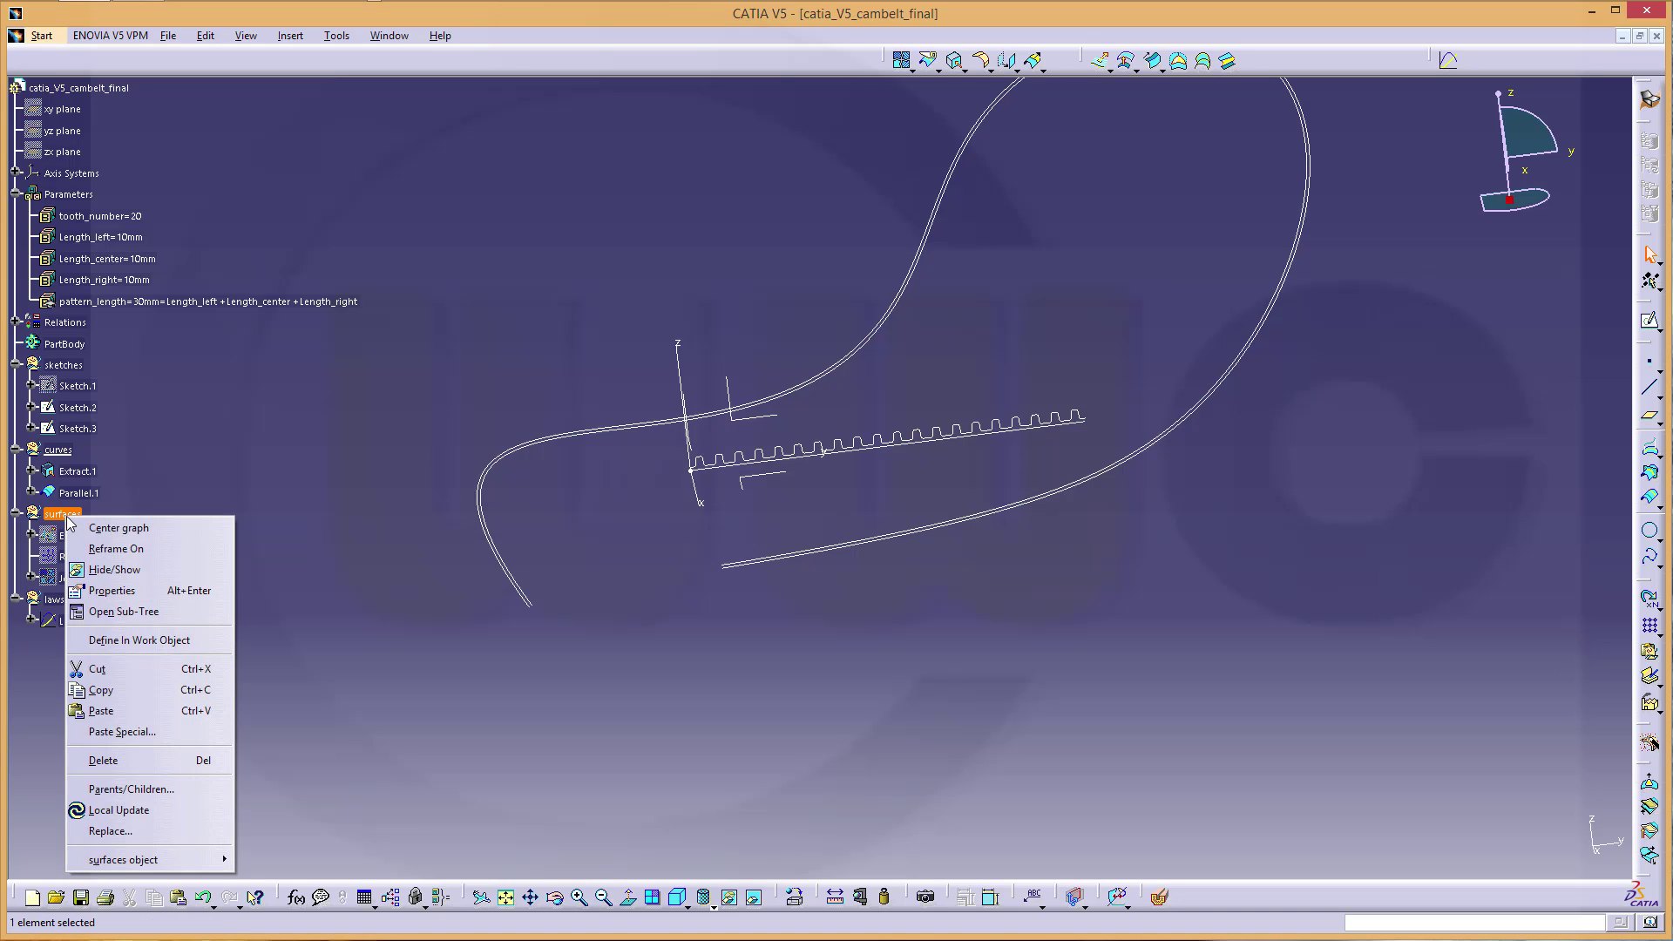
{"action": "left_click", "coordinate": [140, 640]}
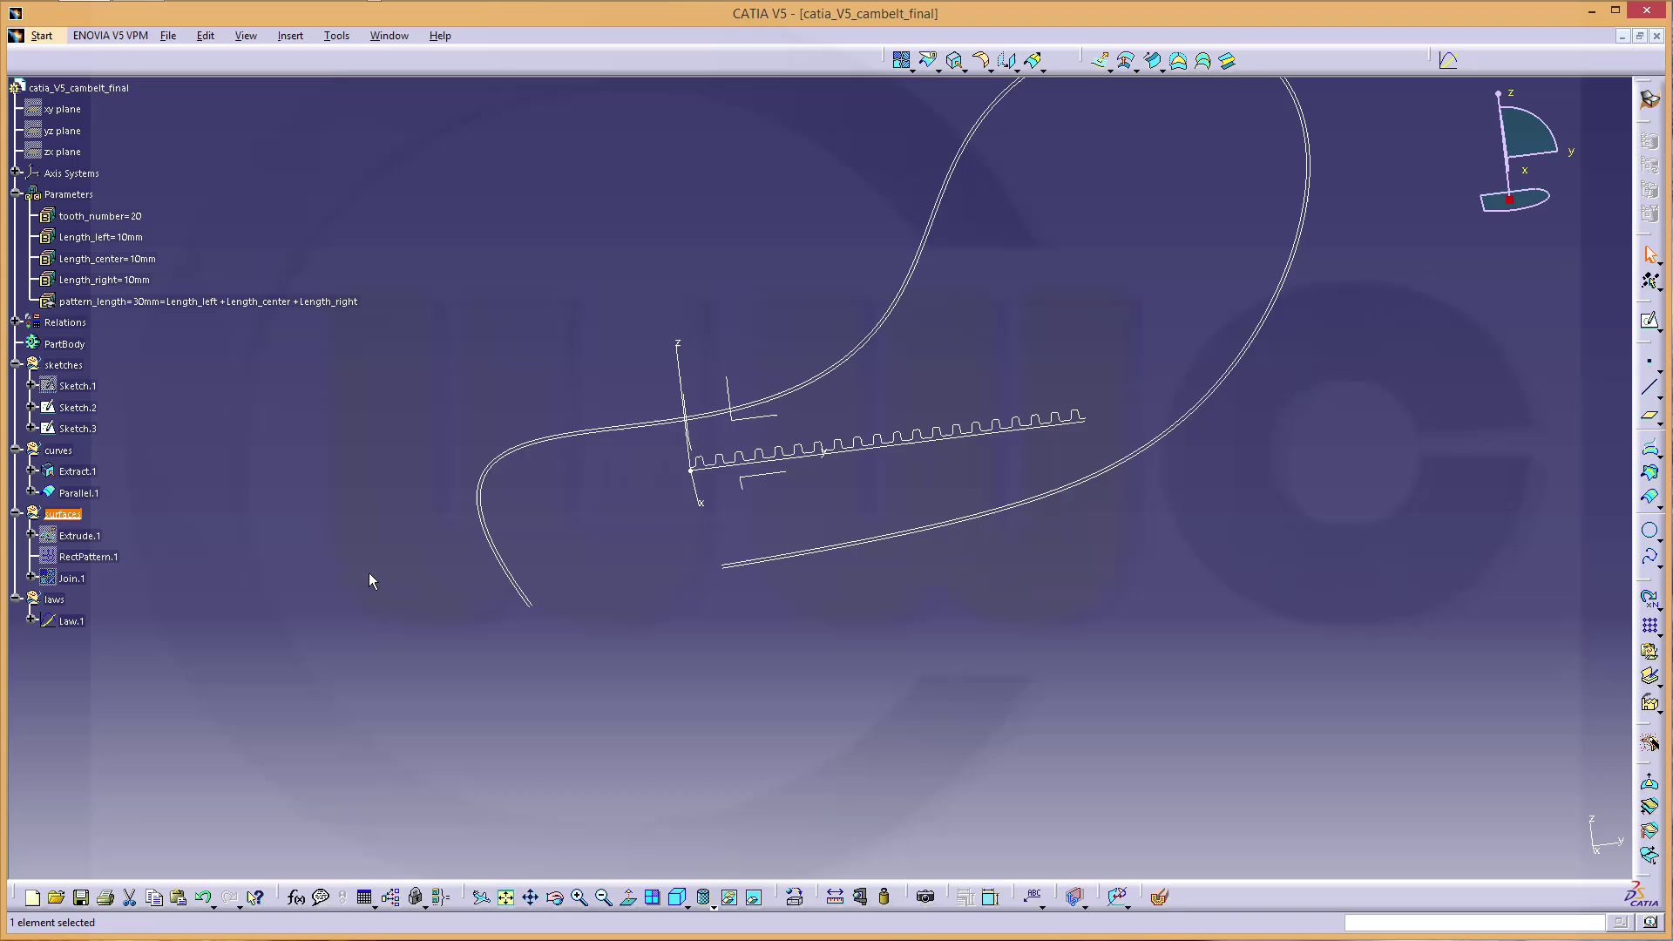
{"action": "left_click", "coordinate": [369, 581]}
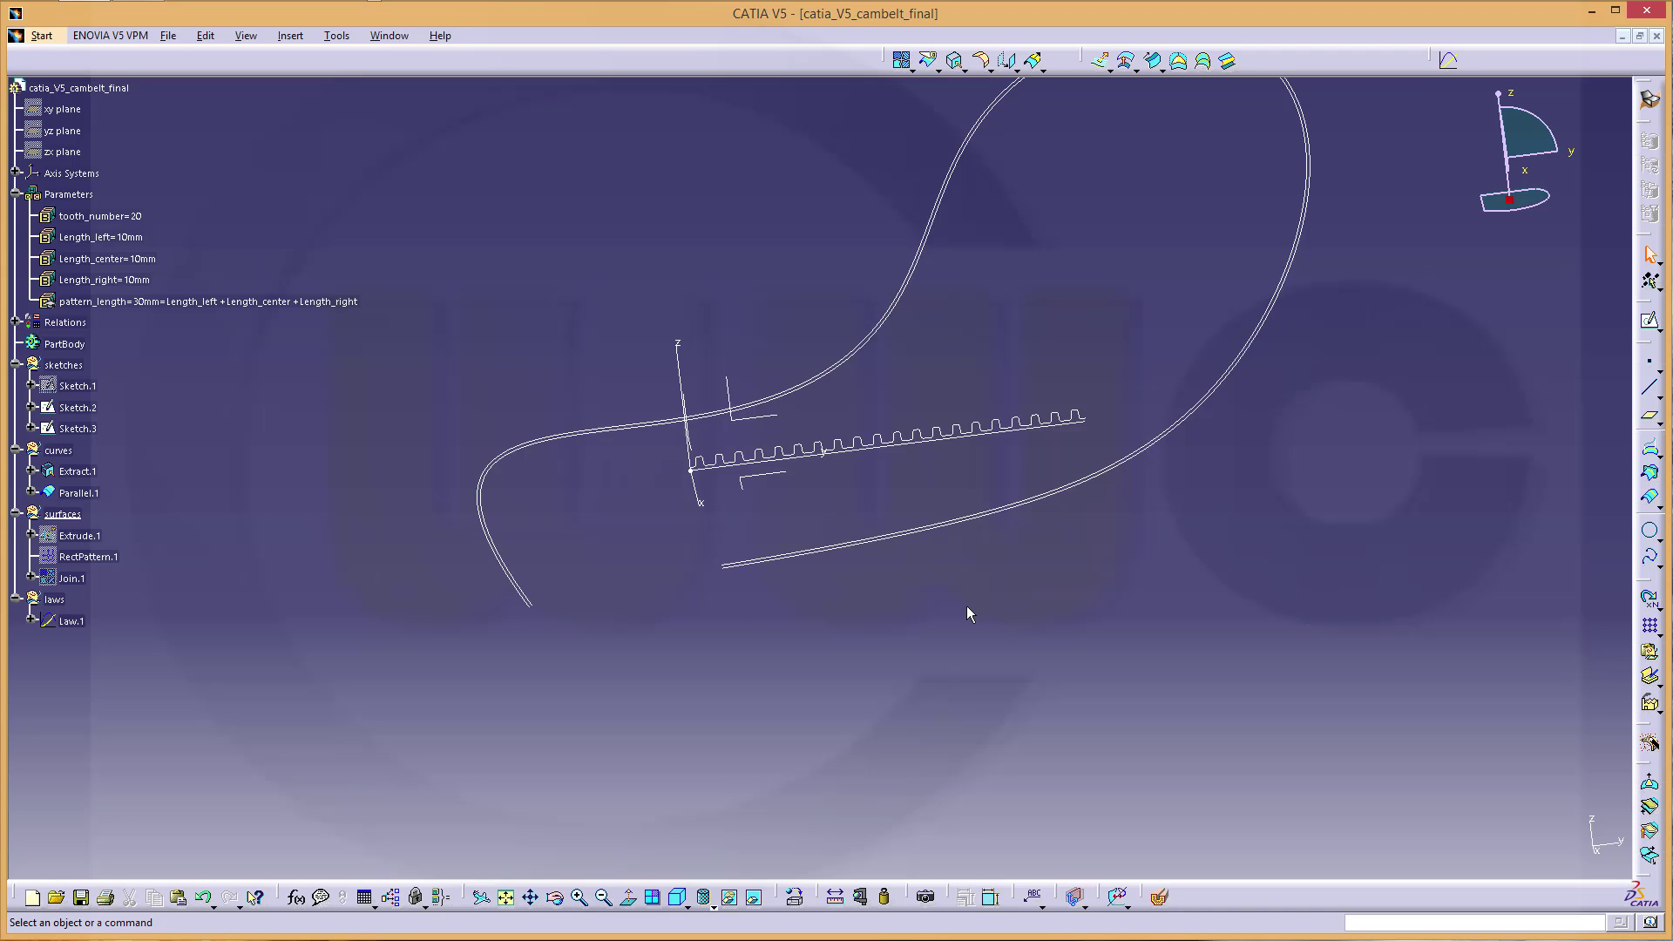
{"action": "left_click", "coordinate": [1162, 61]}
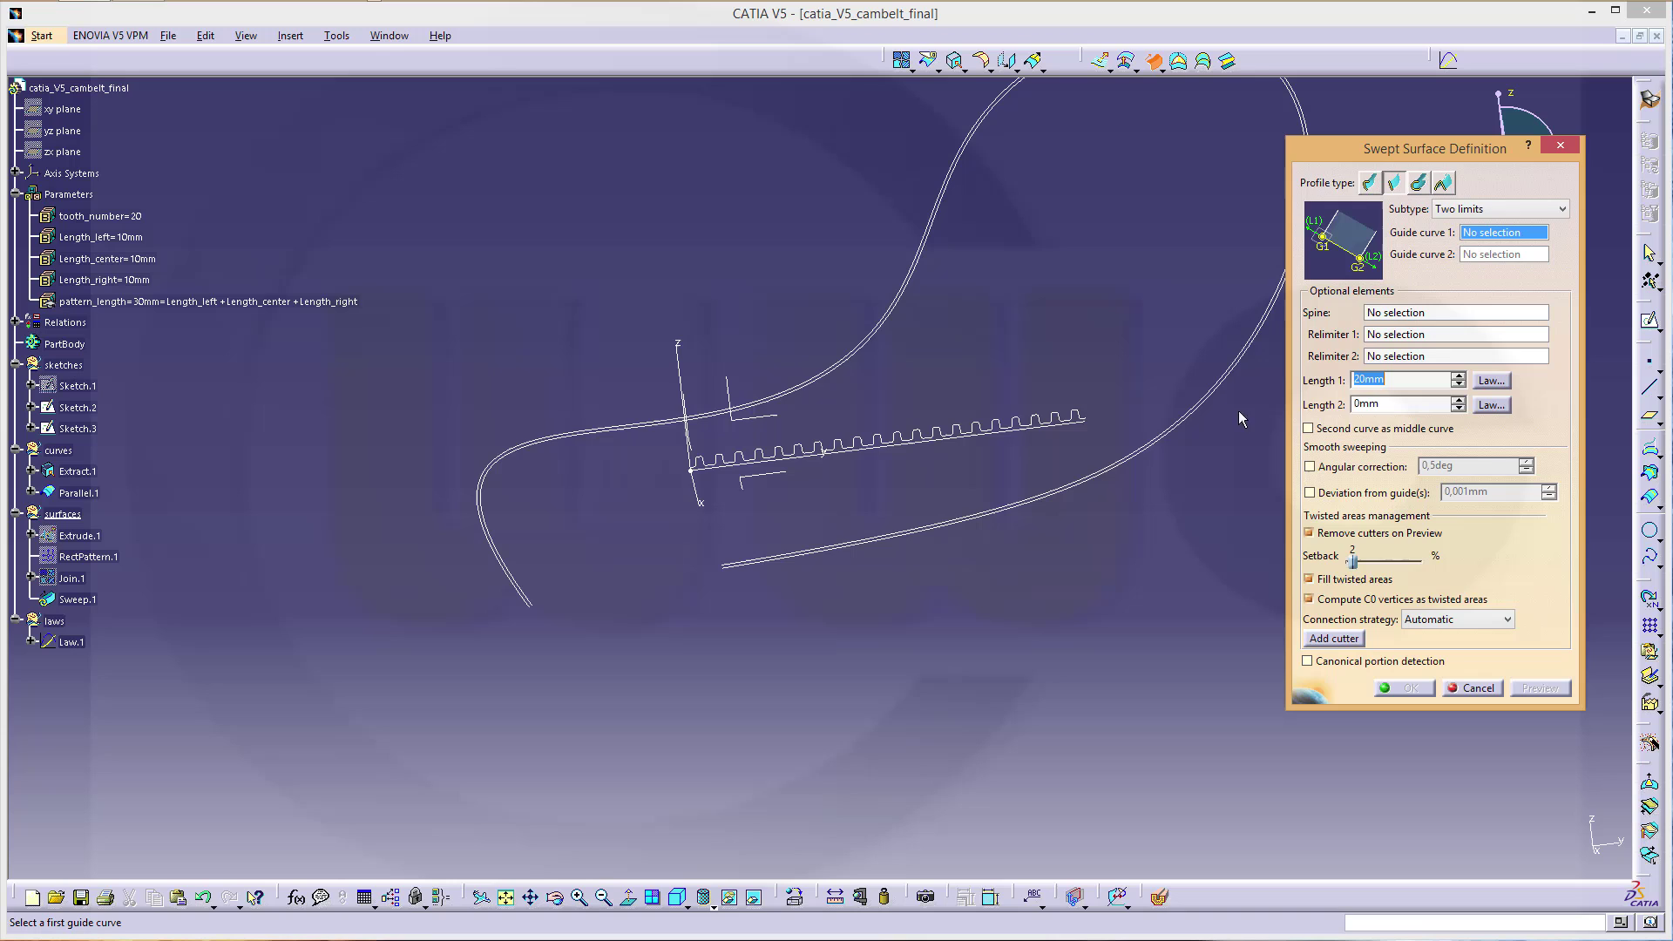
{"action": "left_click", "coordinate": [739, 567]}
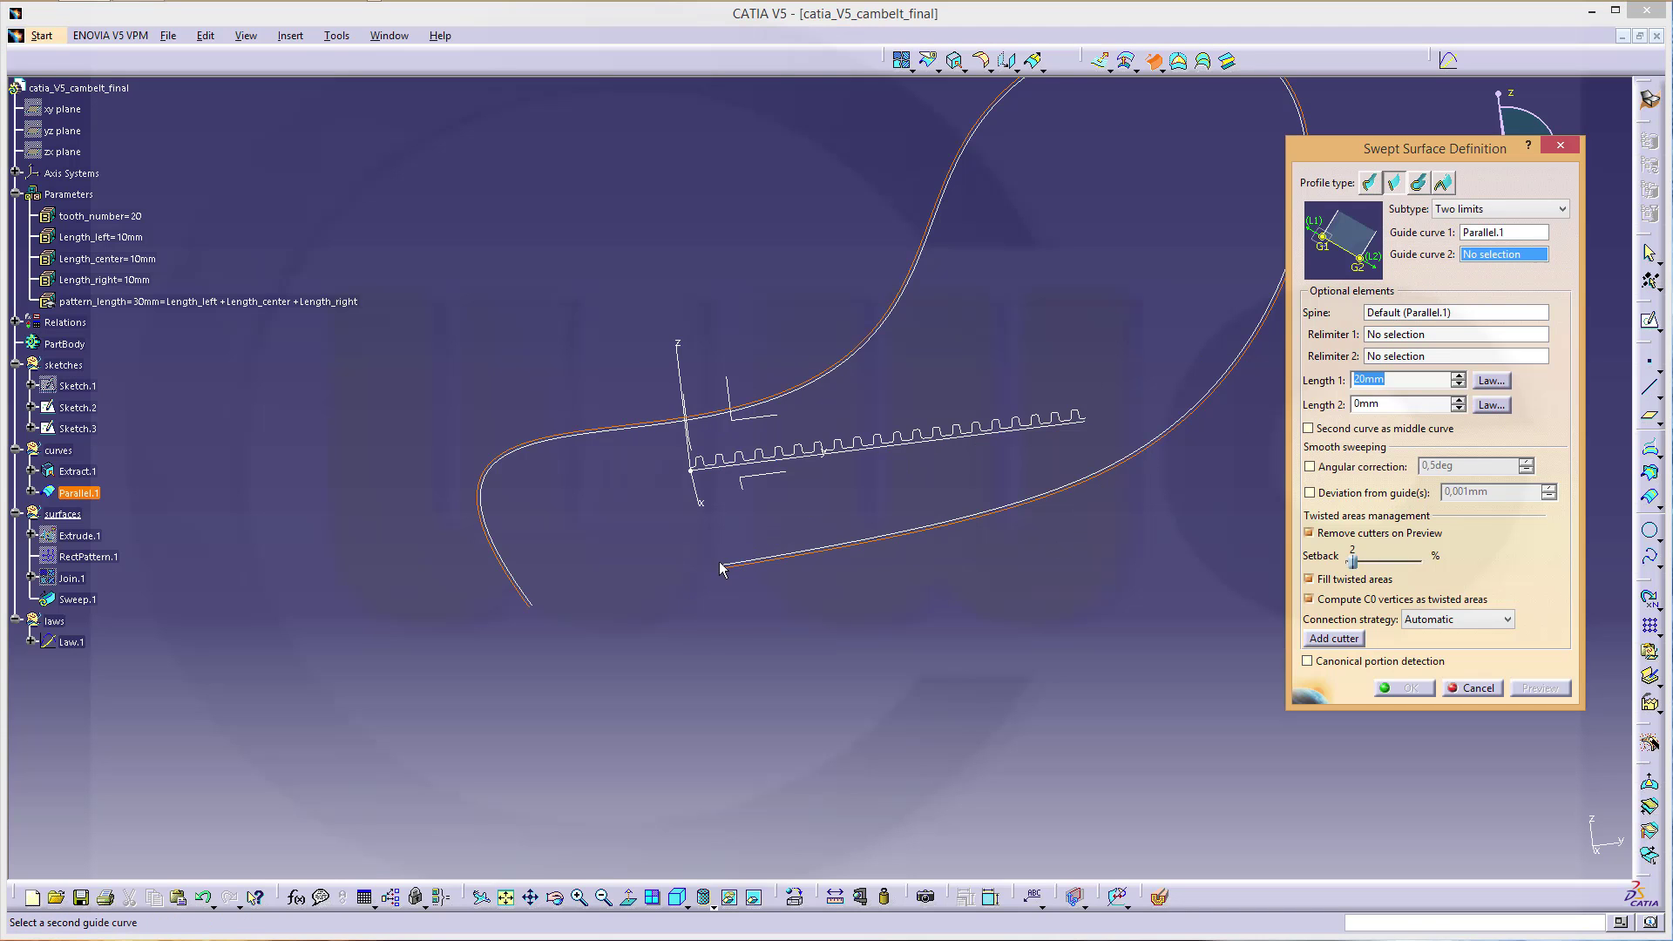
{"action": "left_click", "coordinate": [745, 566]}
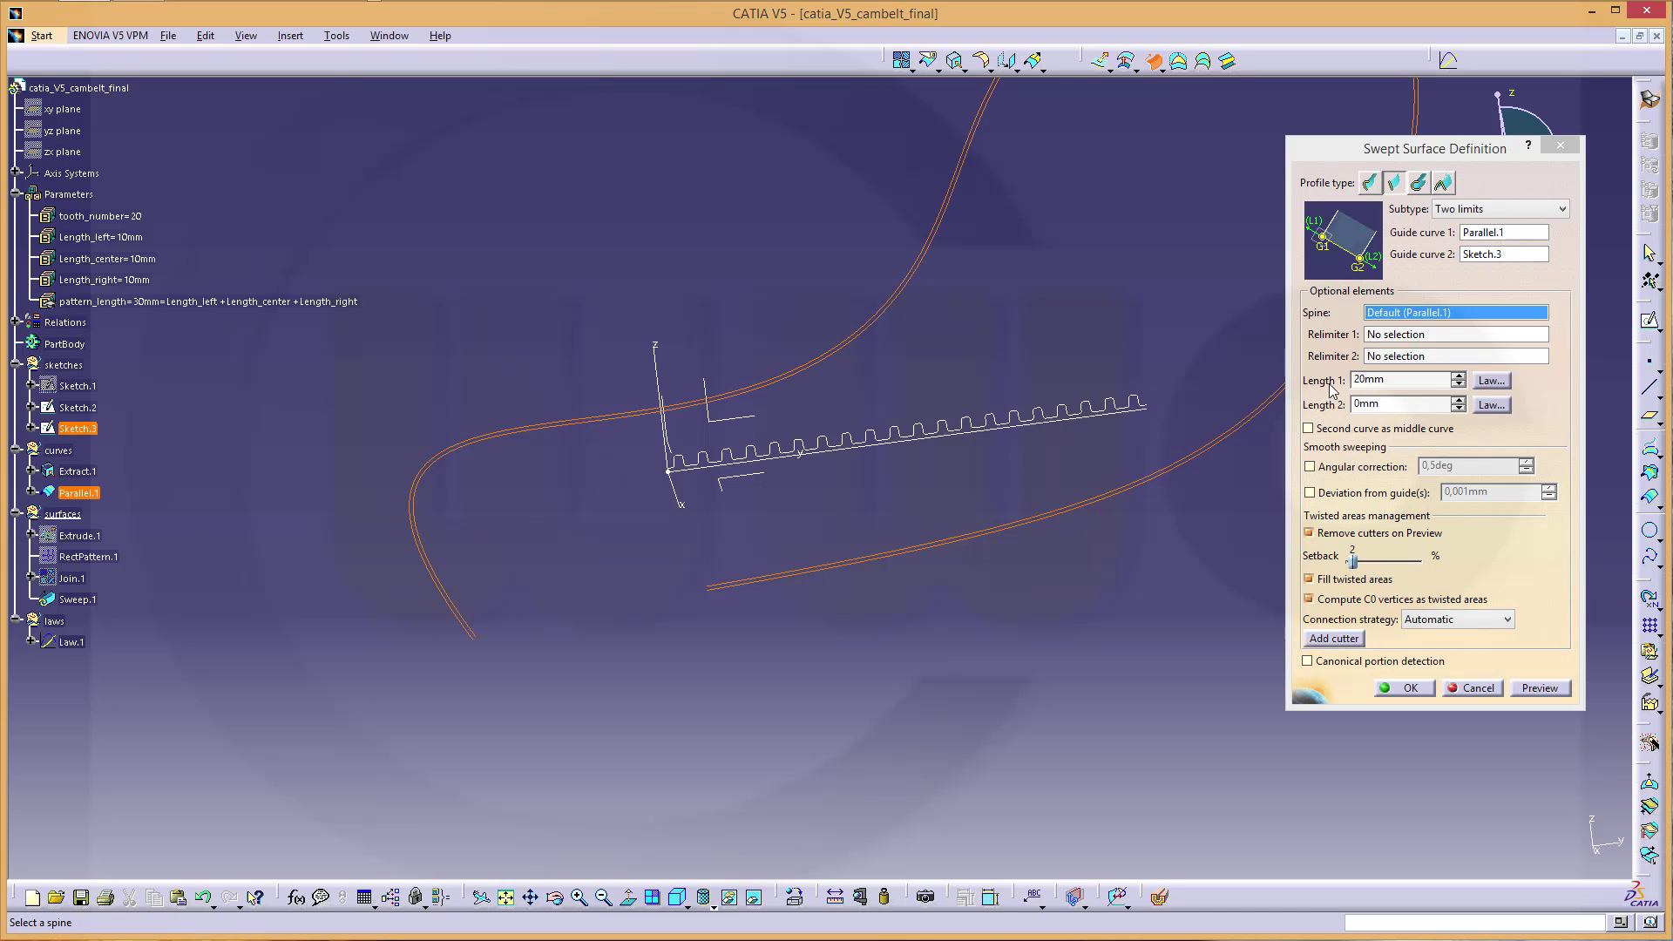
{"action": "left_click", "coordinate": [1492, 383]}
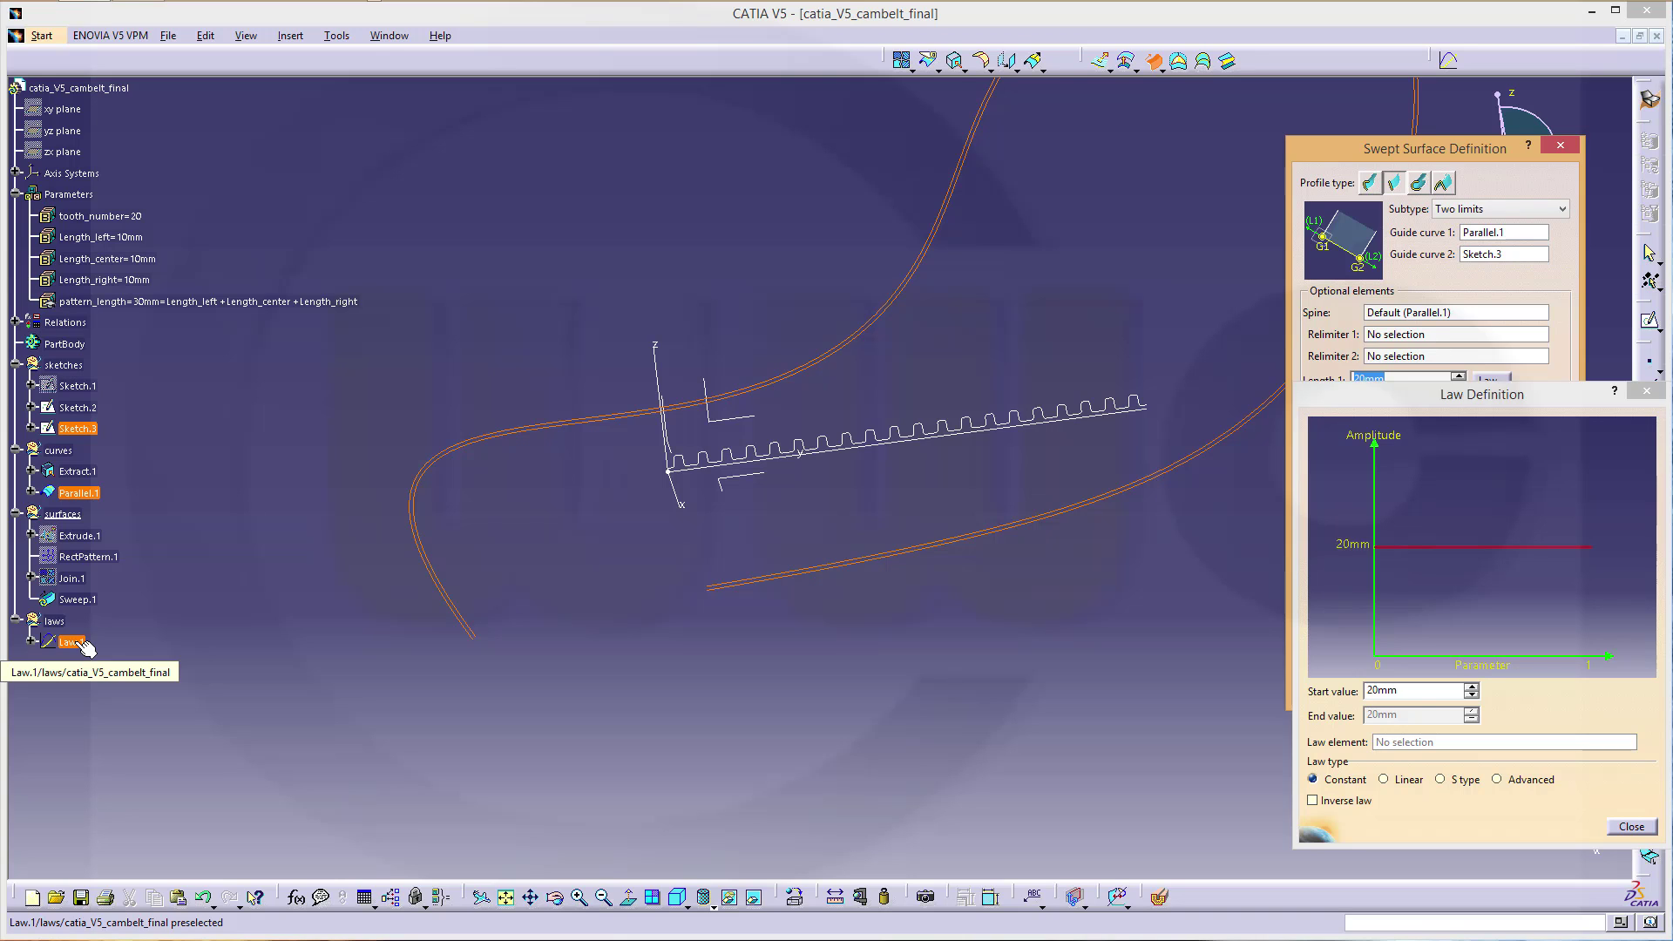
{"action": "left_click", "coordinate": [85, 644]}
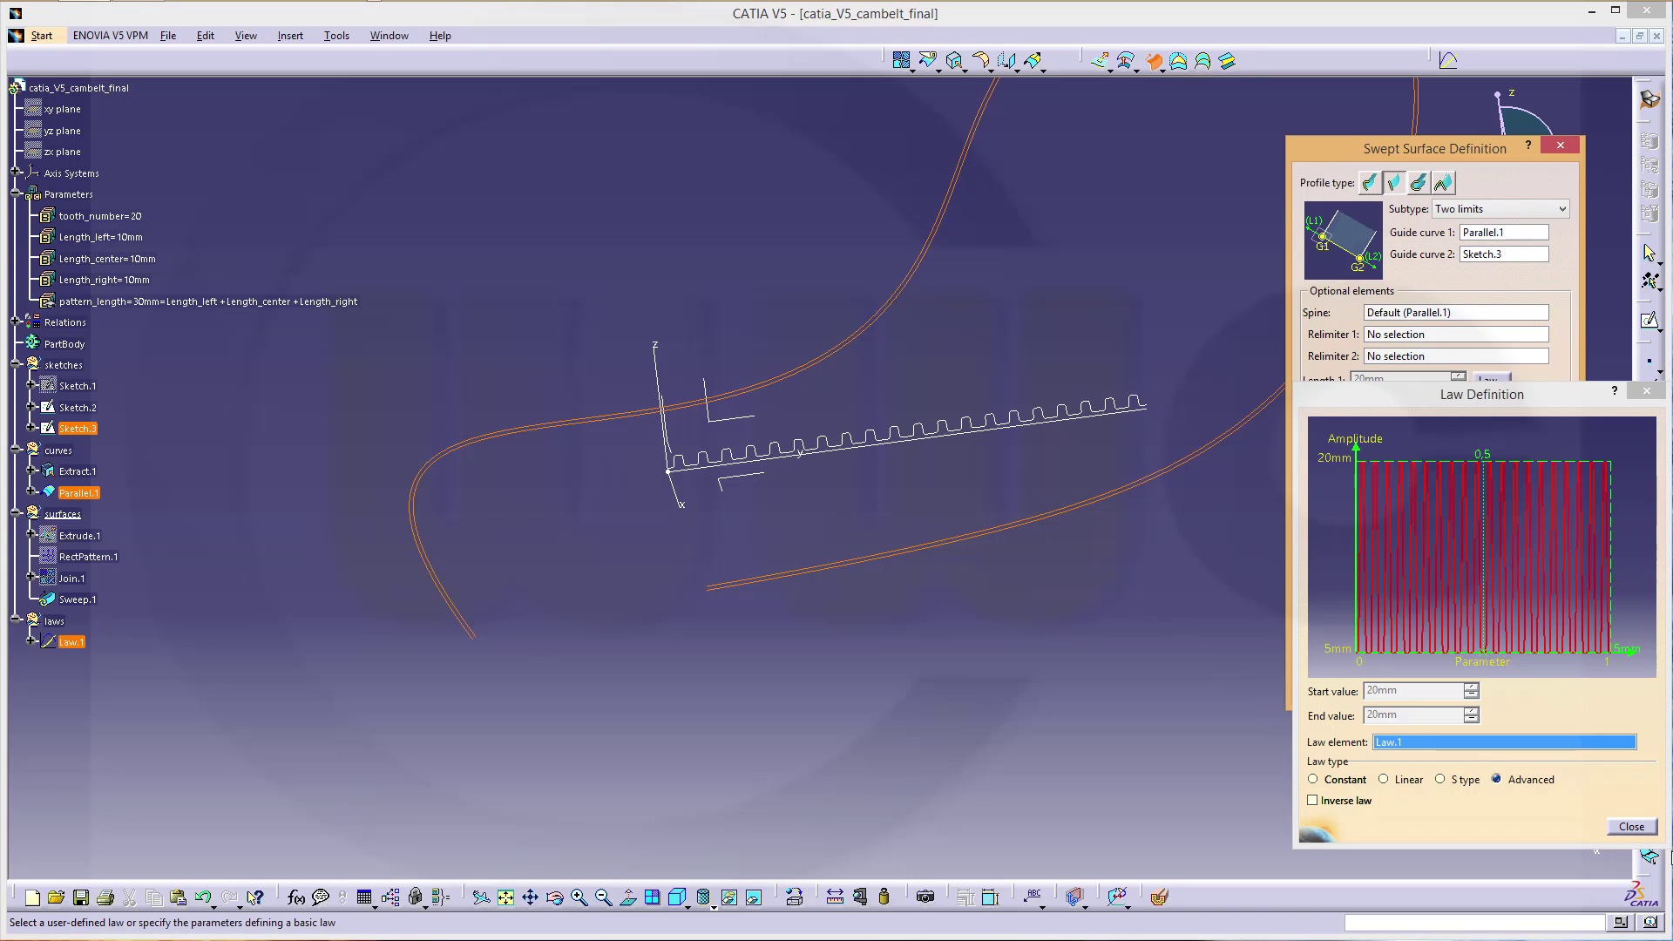
{"action": "left_click", "coordinate": [1631, 827]}
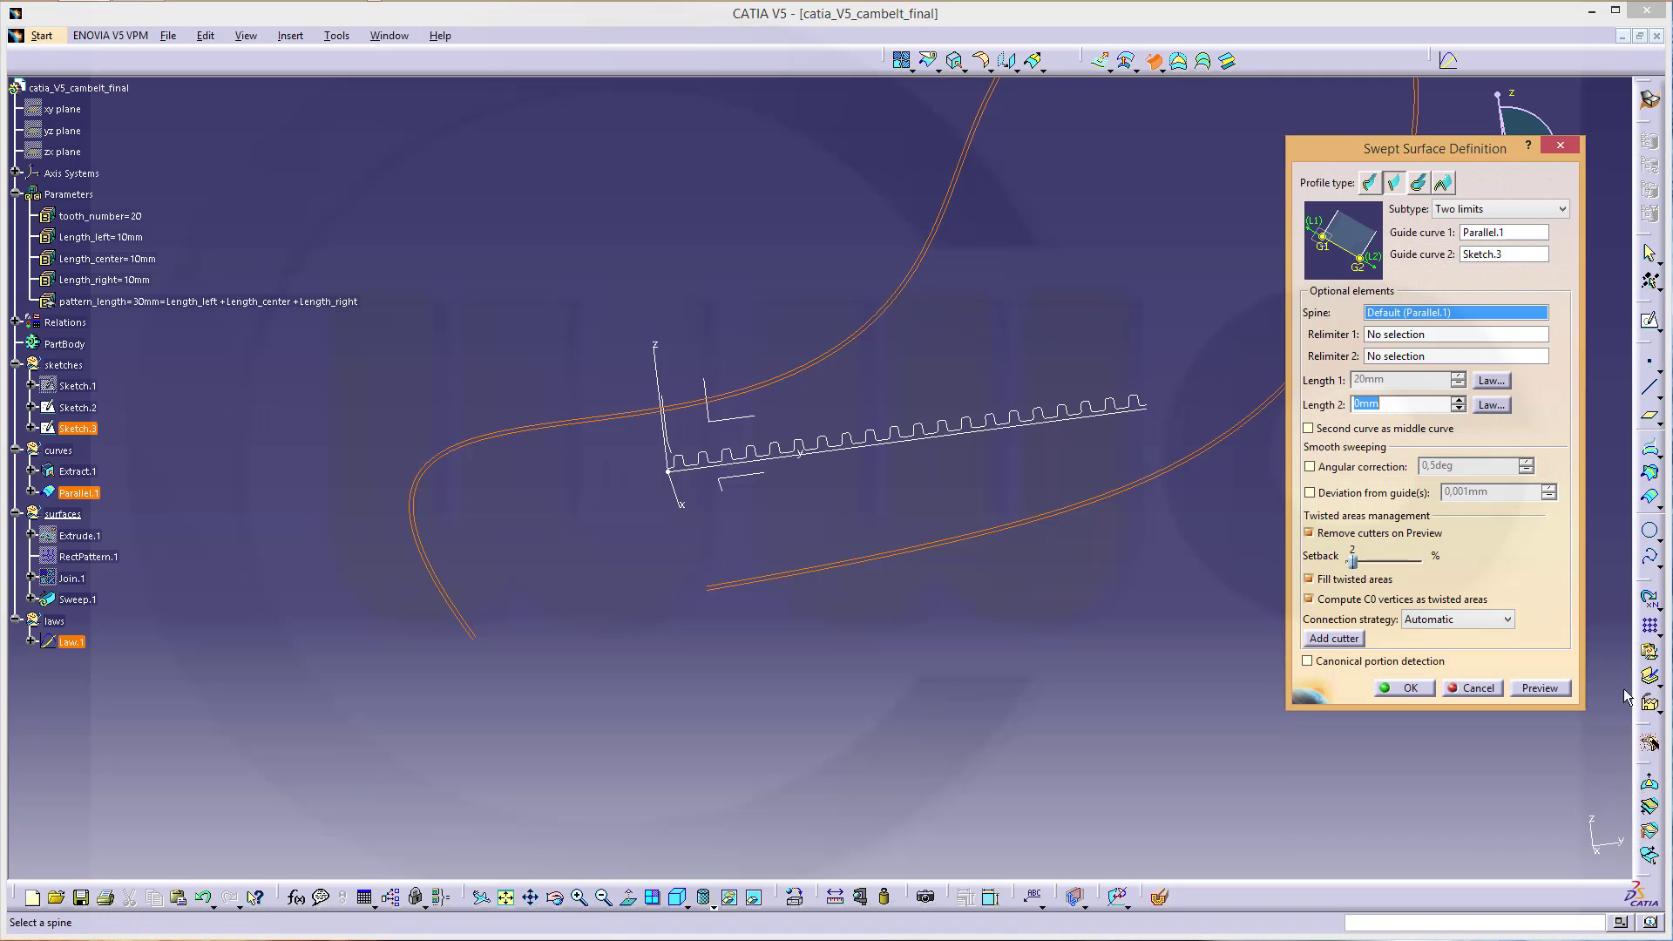
{"action": "left_click", "coordinate": [1407, 688]}
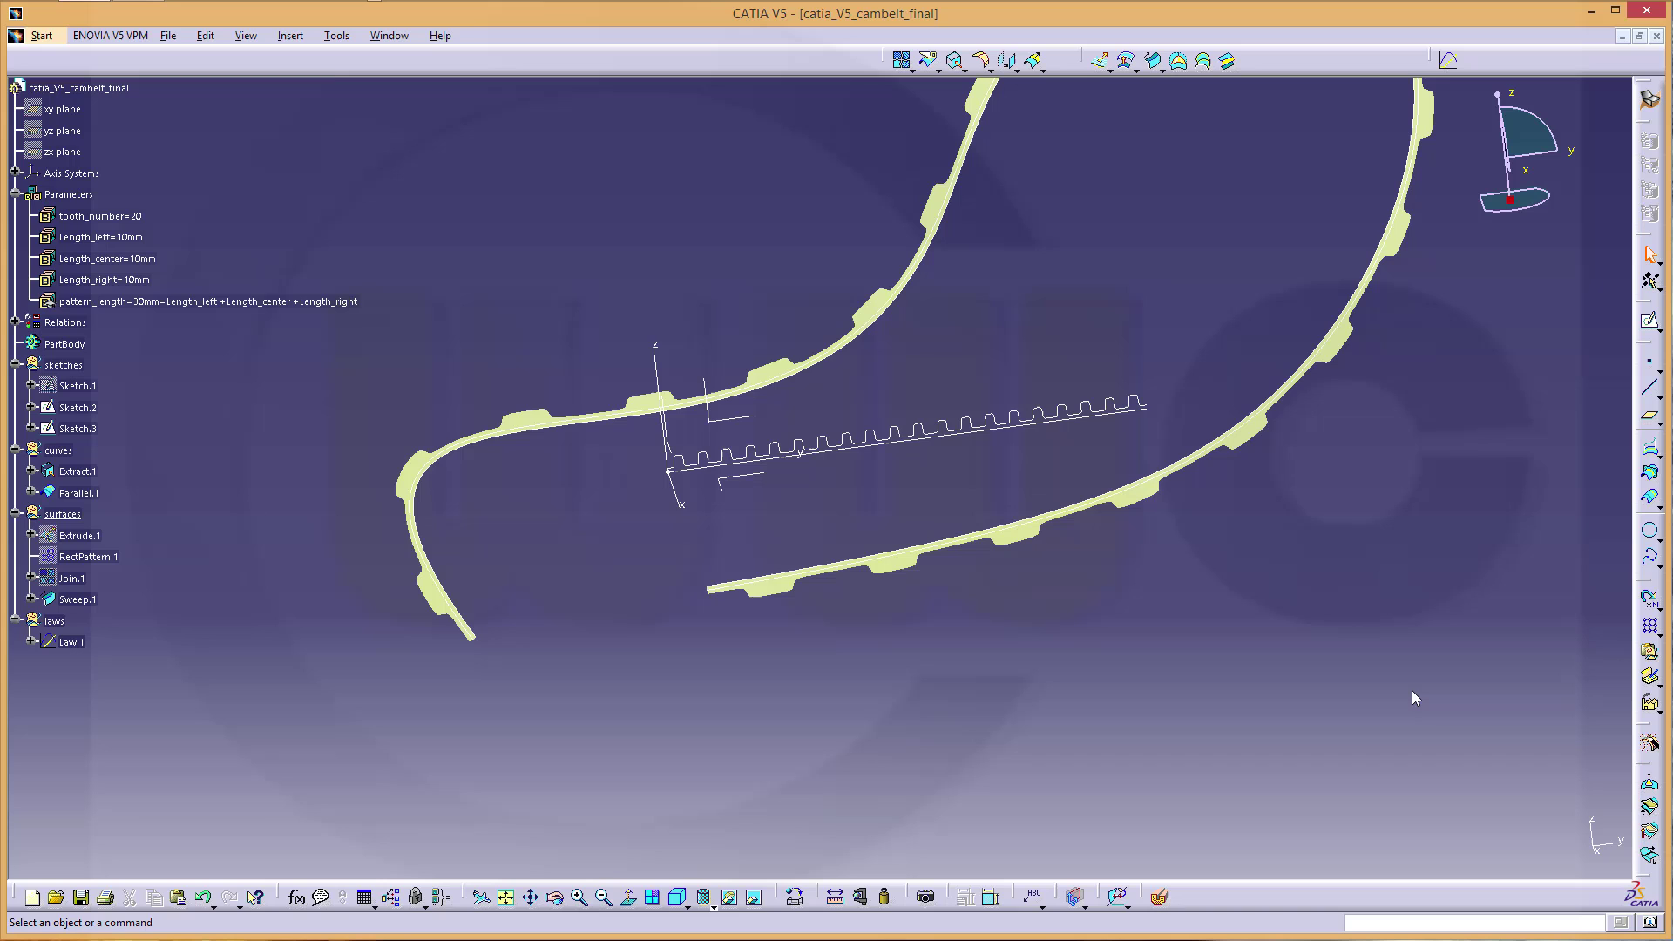
- Change tooth_number to 50 and hide the Extract.1 curve
{"action": "middle_click_drag", "start_coordinate": [1043, 431], "coordinate": [923, 324]}
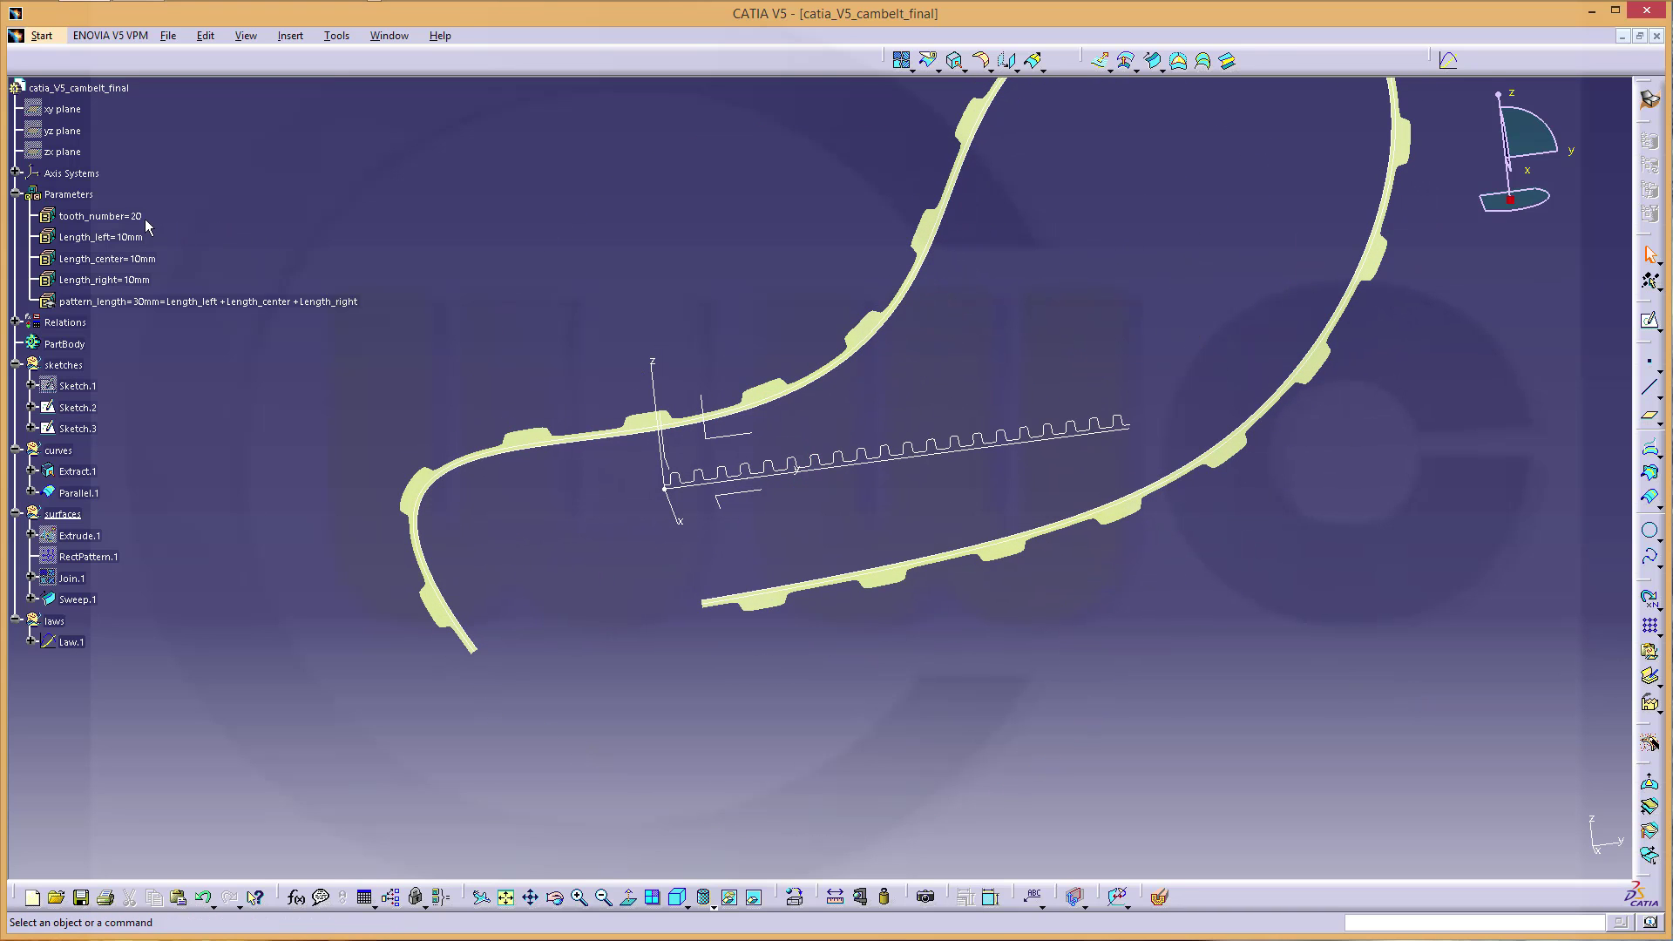
{"action": "double_click", "coordinate": [130, 217]}
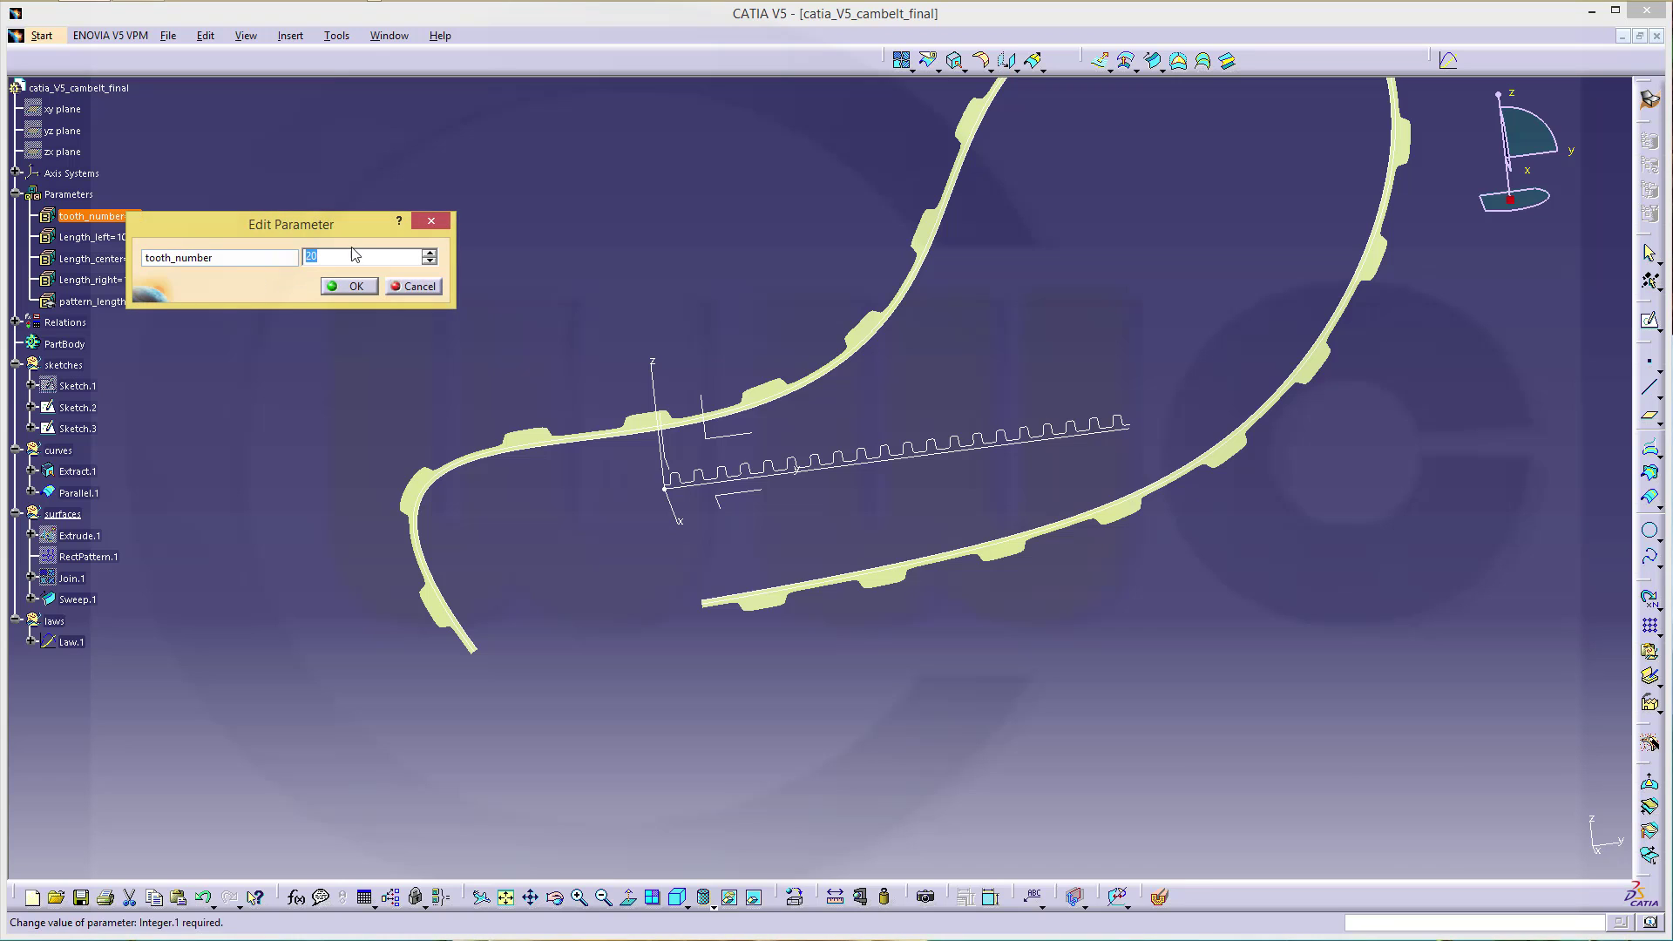
{"action": "type", "text": "50"}
{"action": "key", "text": "Return"}
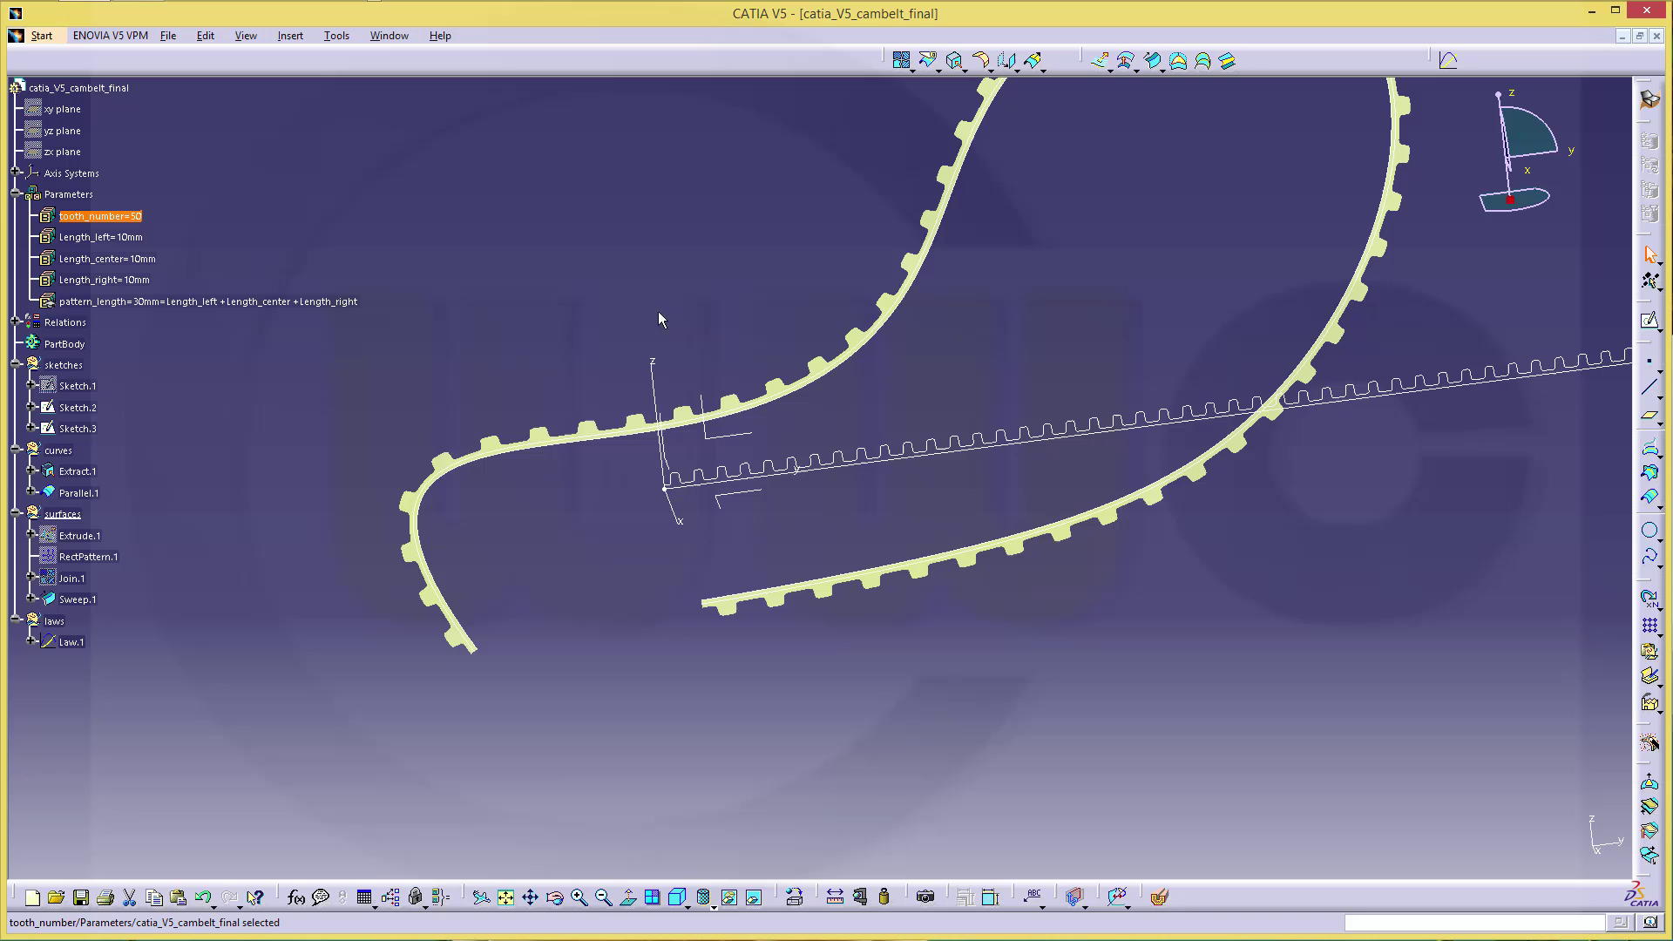
{"action": "middle_click_drag", "start_coordinate": [915, 424], "coordinate": [964, 373]}
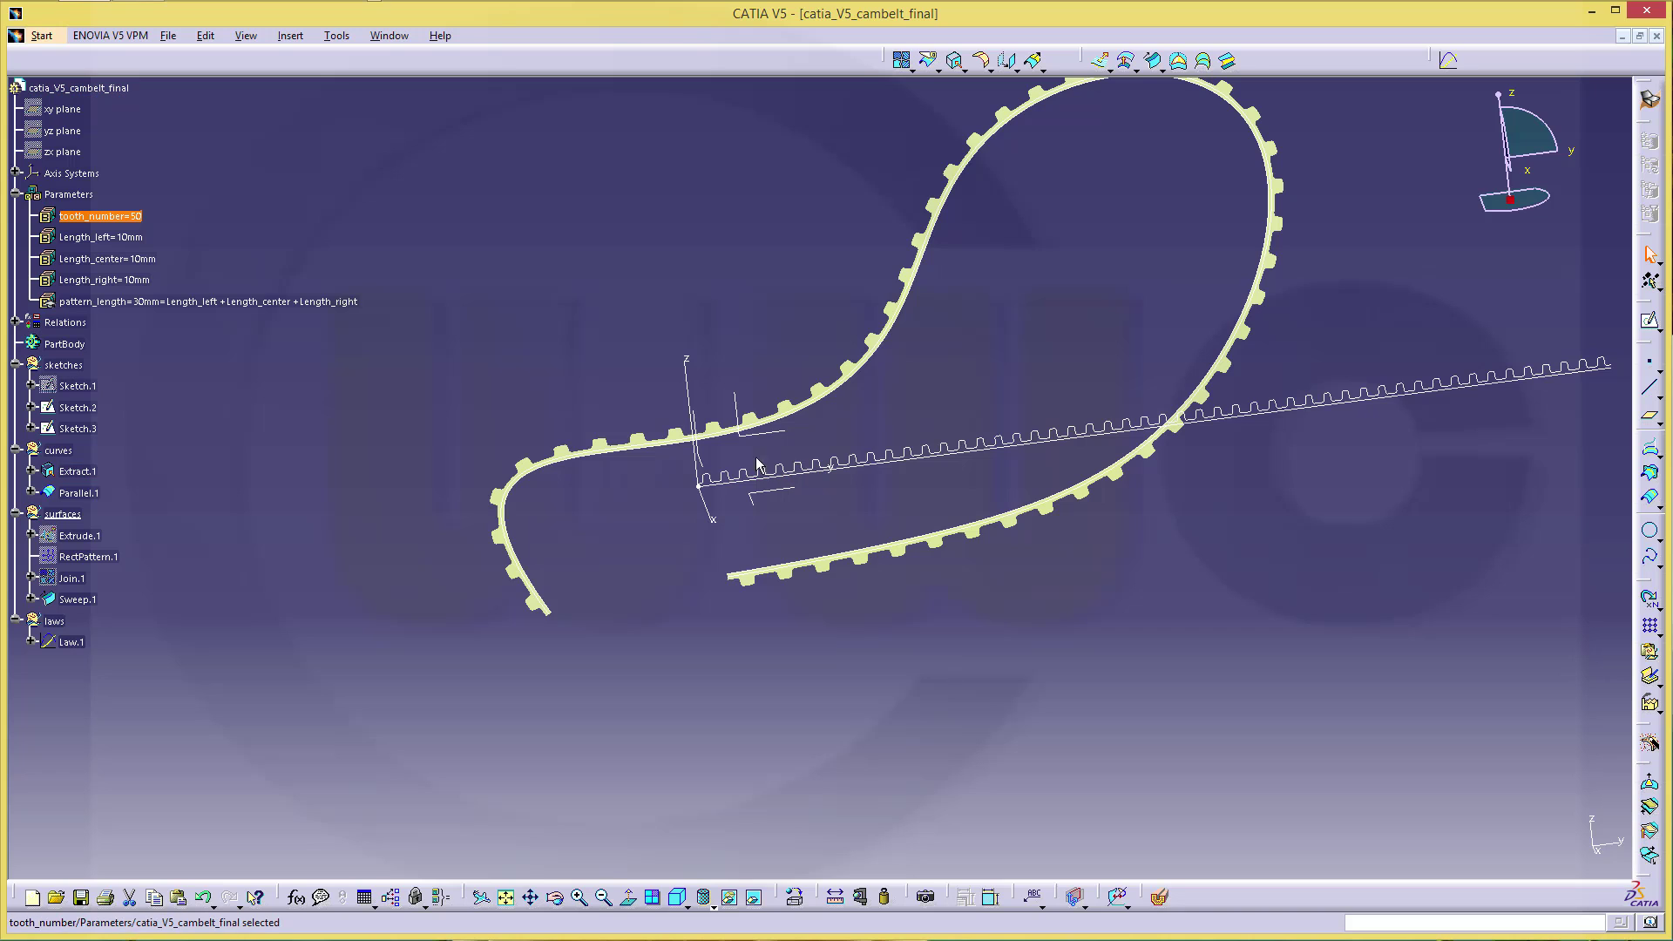
{"action": "right_click", "coordinate": [75, 471]}
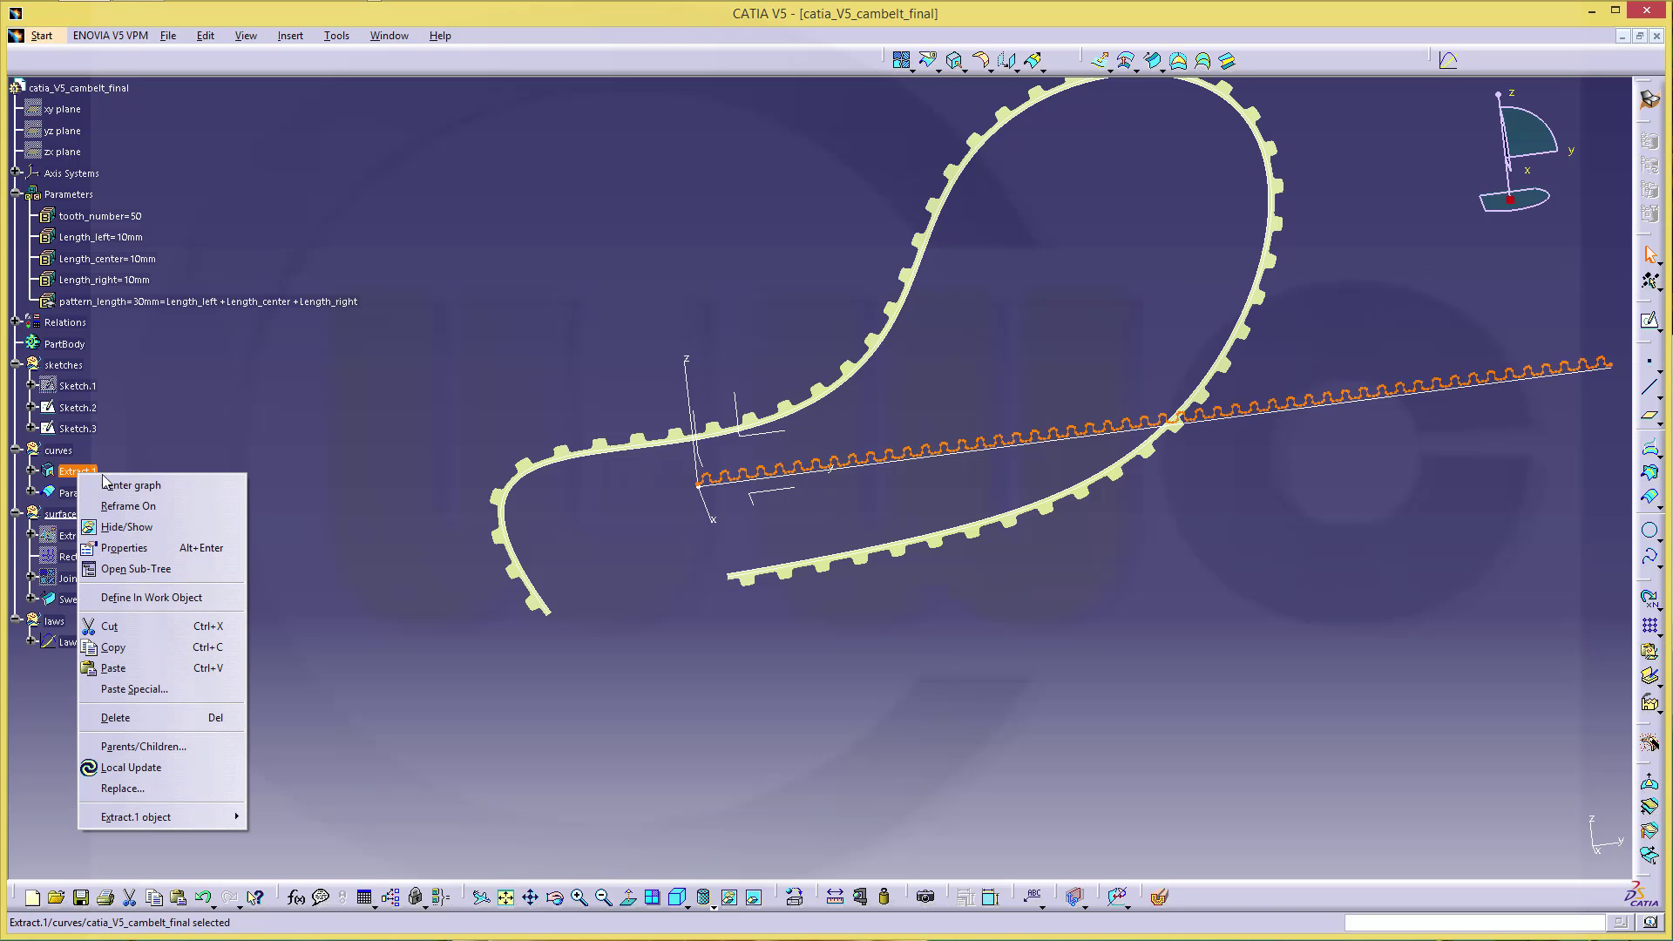
{"action": "left_click", "coordinate": [149, 527]}
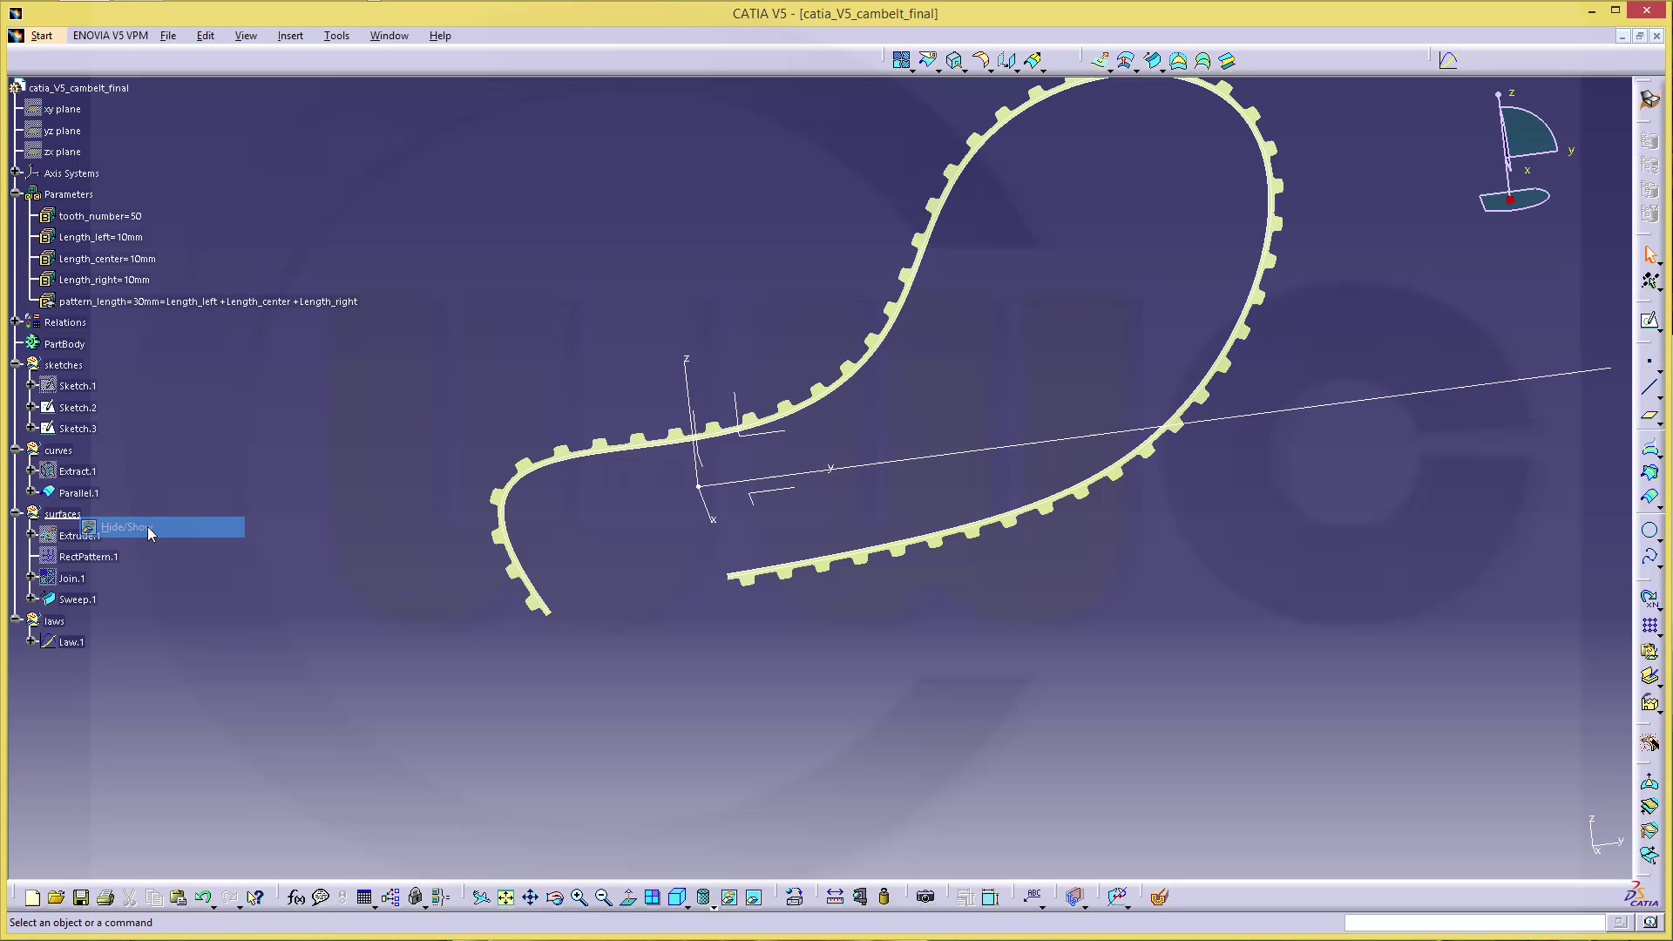
- Hide the Parallel.1 curve
{"action": "right_click", "coordinate": [90, 494]}
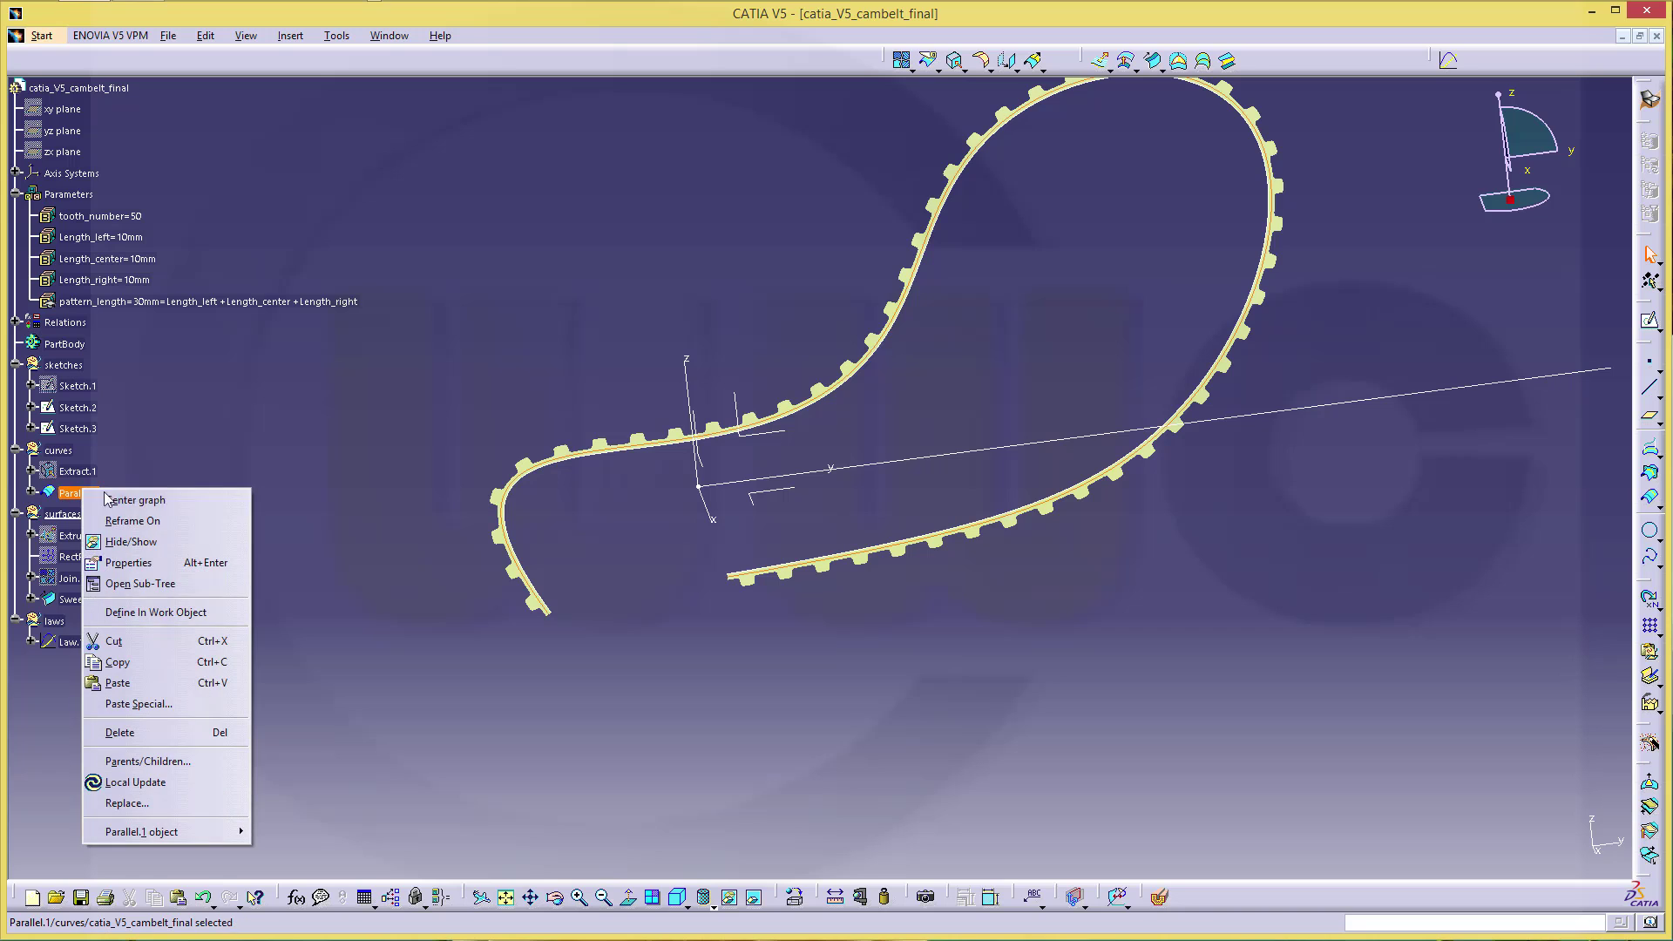
{"action": "left_click", "coordinate": [131, 542]}
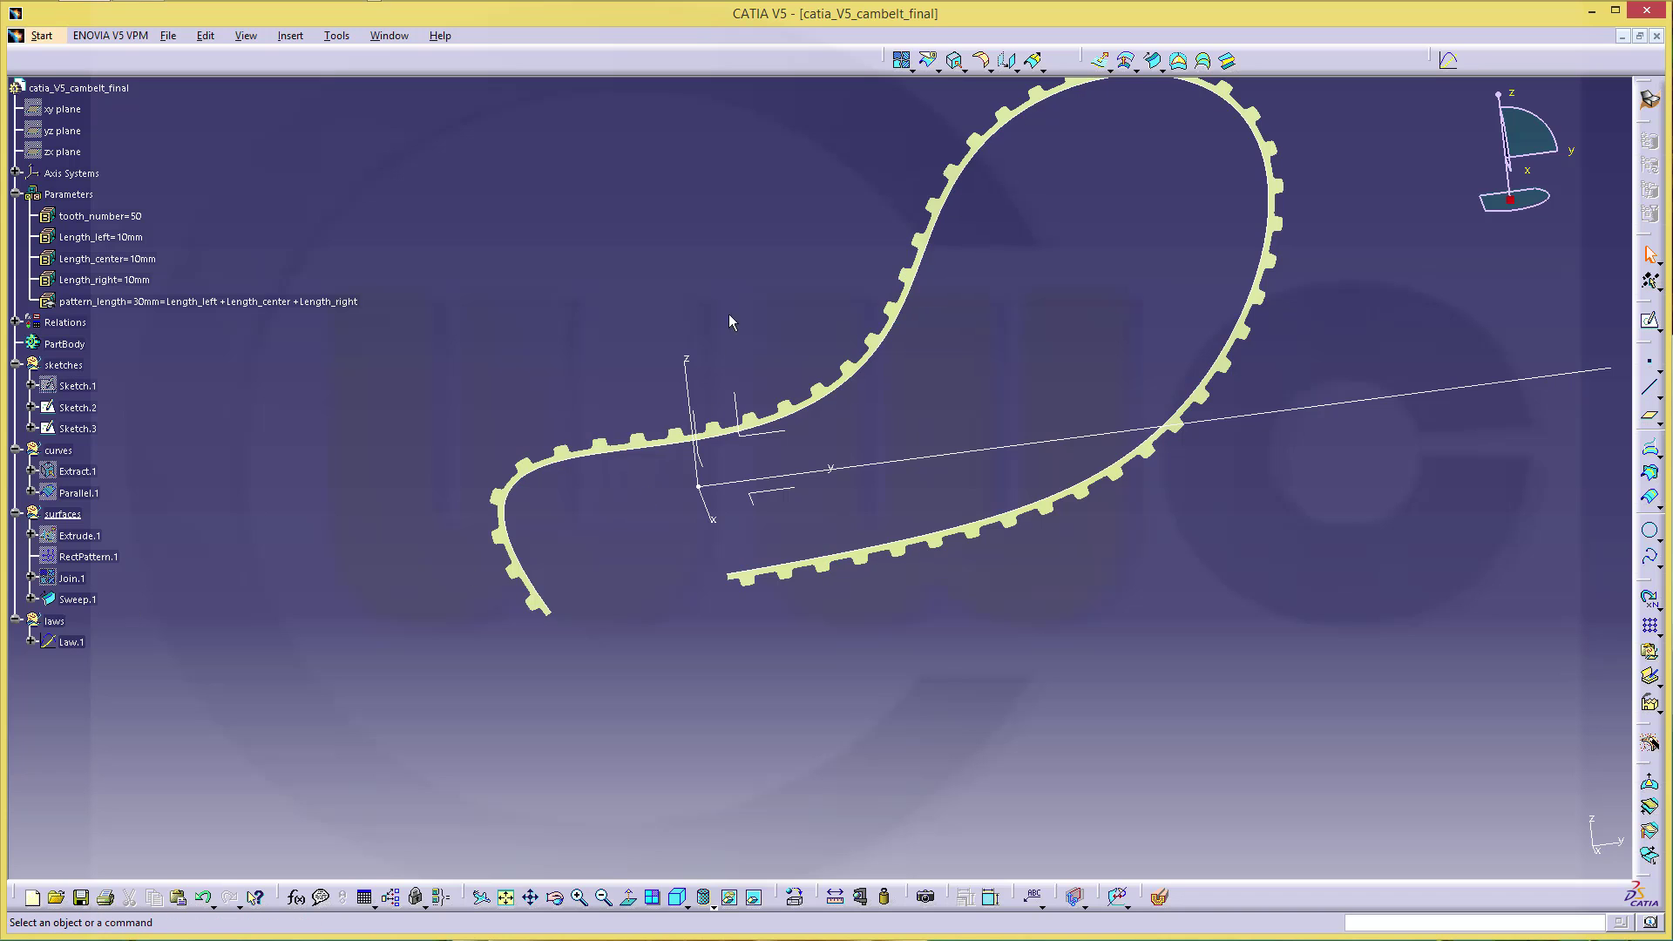
{"action": "middle_click_drag", "start_coordinate": [833, 290], "coordinate": [751, 337]}
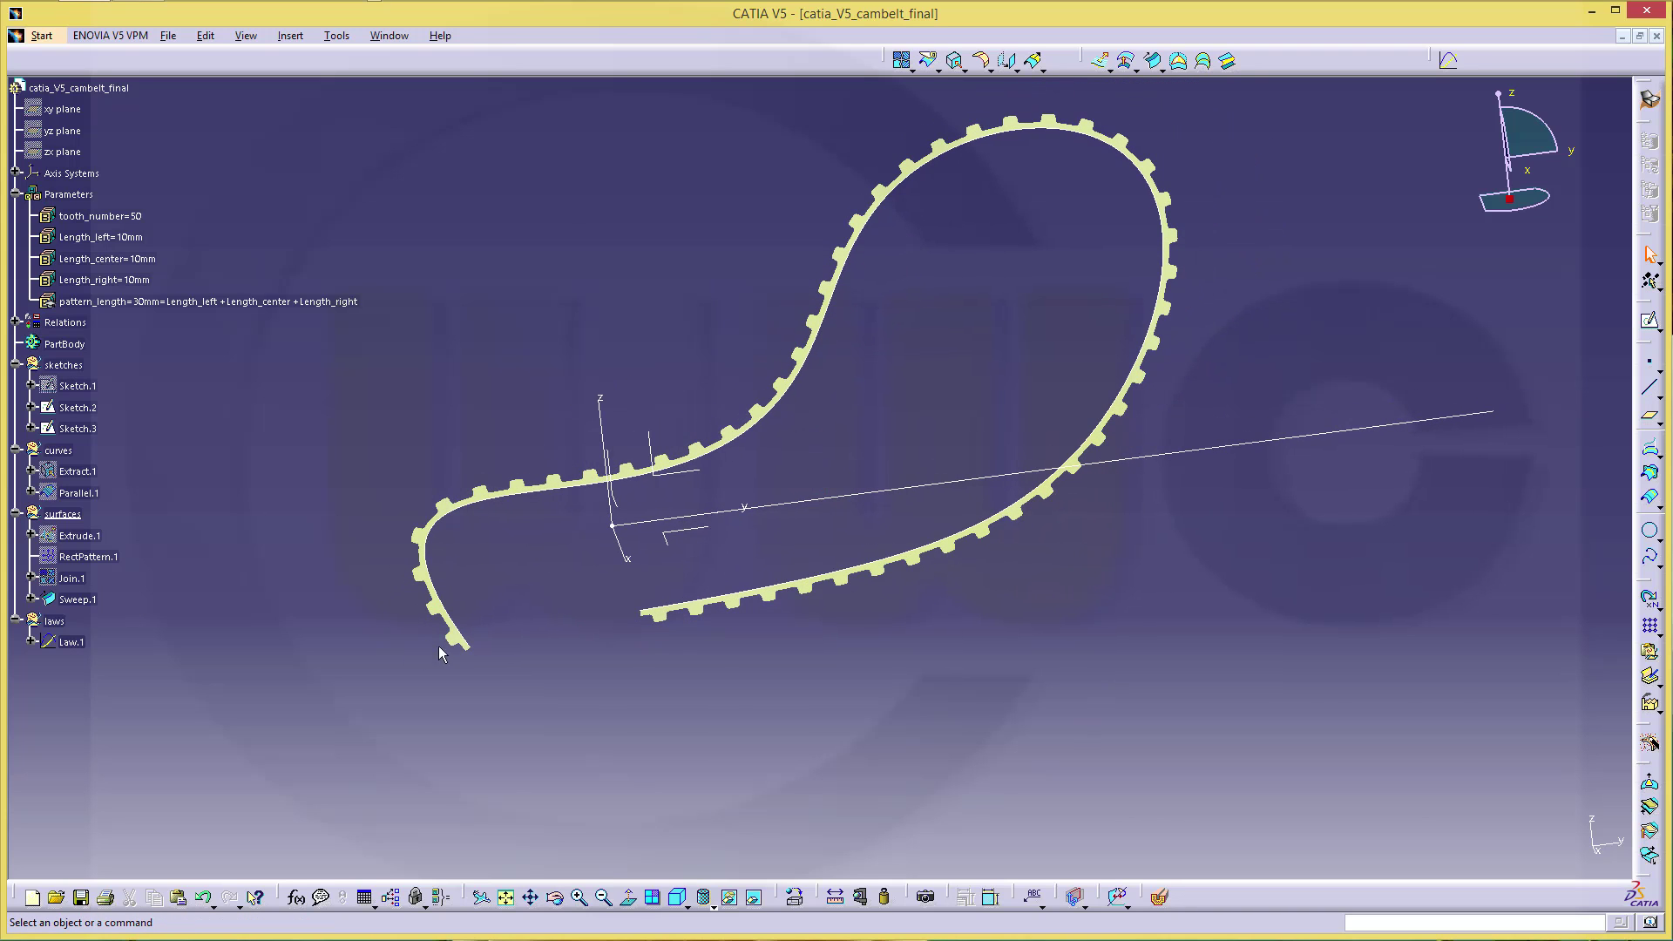
- Extract the swept belt's edge as Extract.2 using Point continuity propagation
{"action": "left_click", "coordinate": [957, 69]}
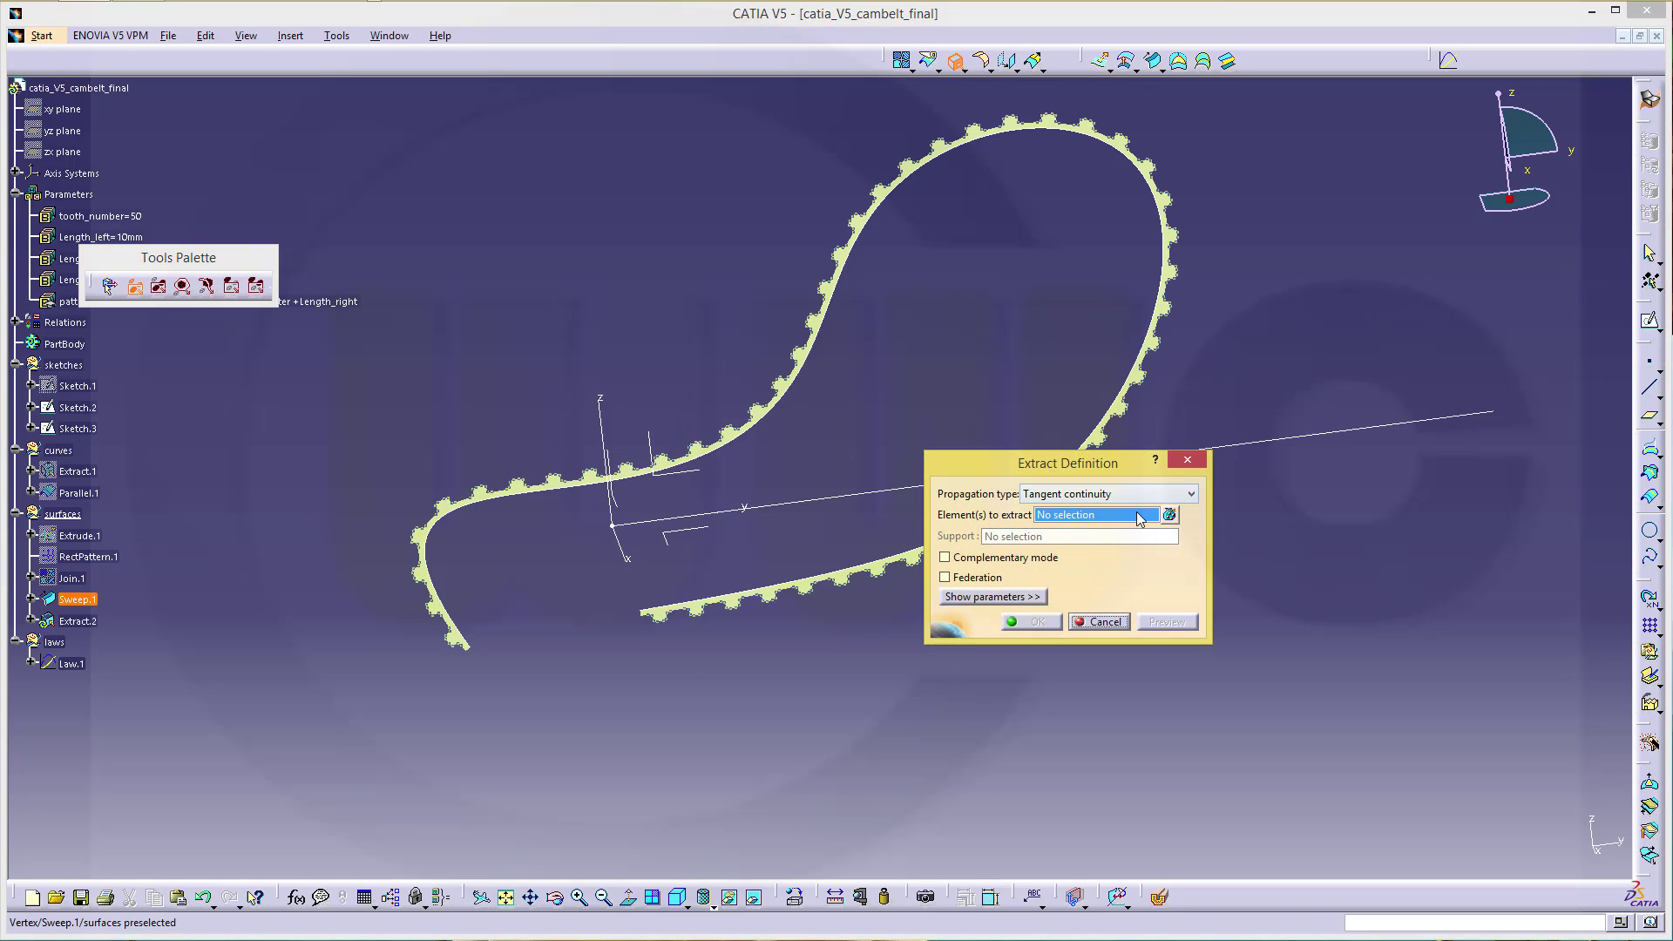
{"action": "left_click", "coordinate": [1191, 493]}
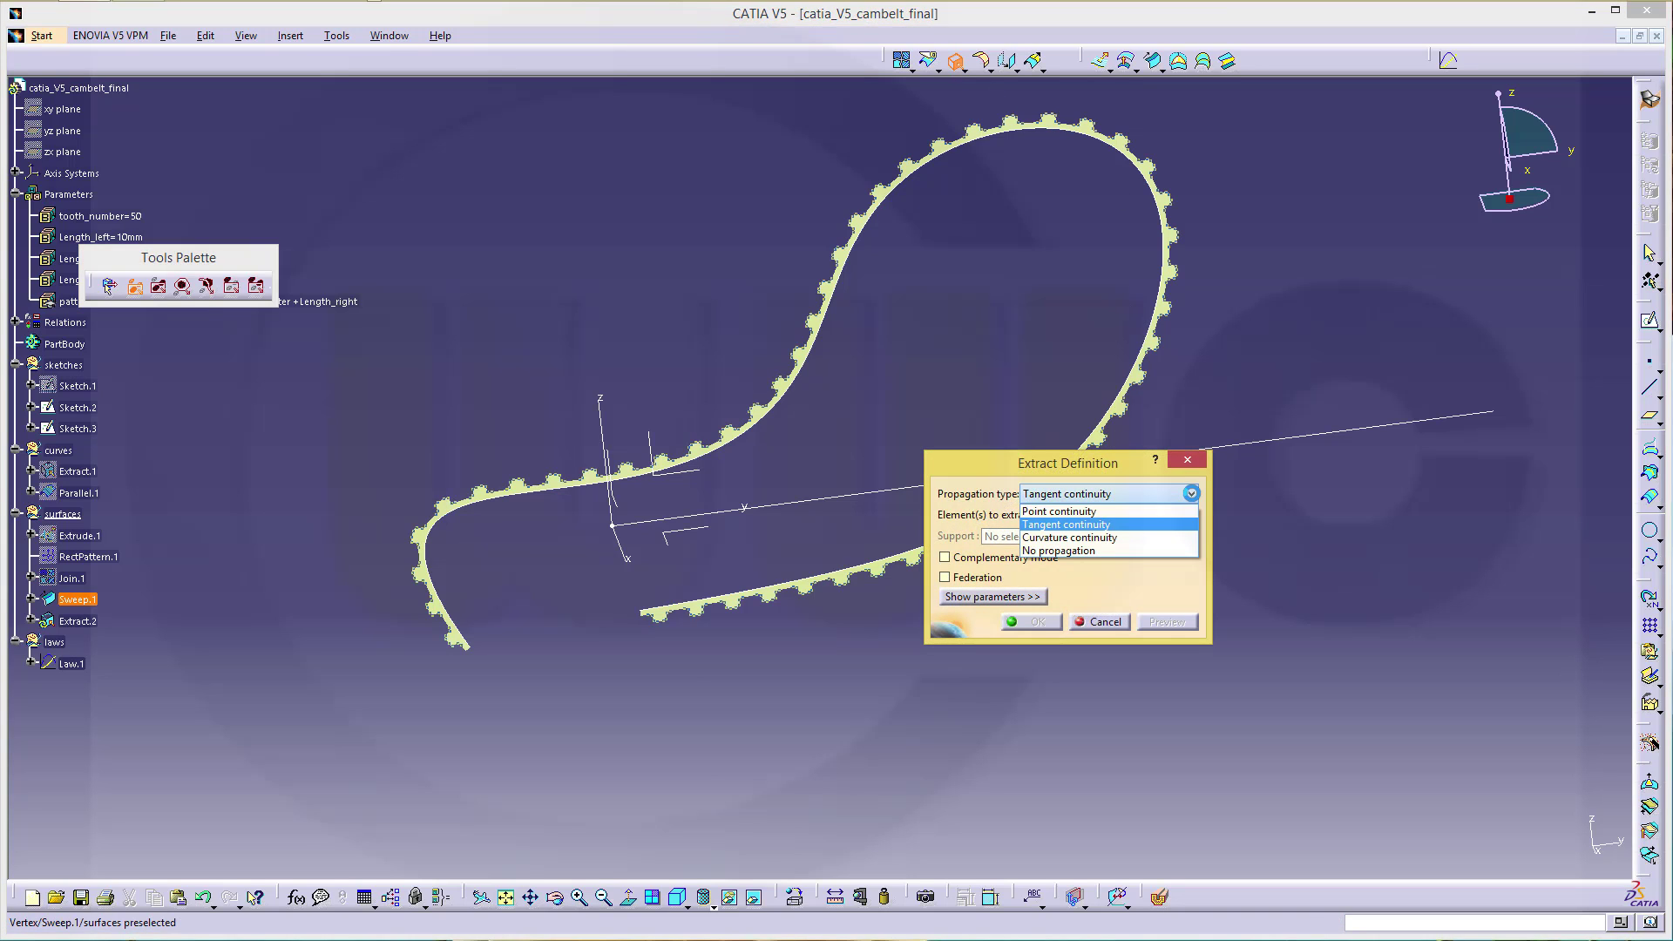
{"action": "left_click", "coordinate": [1072, 510]}
{"action": "middle_click_drag", "start_coordinate": [498, 730], "coordinate": [452, 451], "text": "ctrl"}
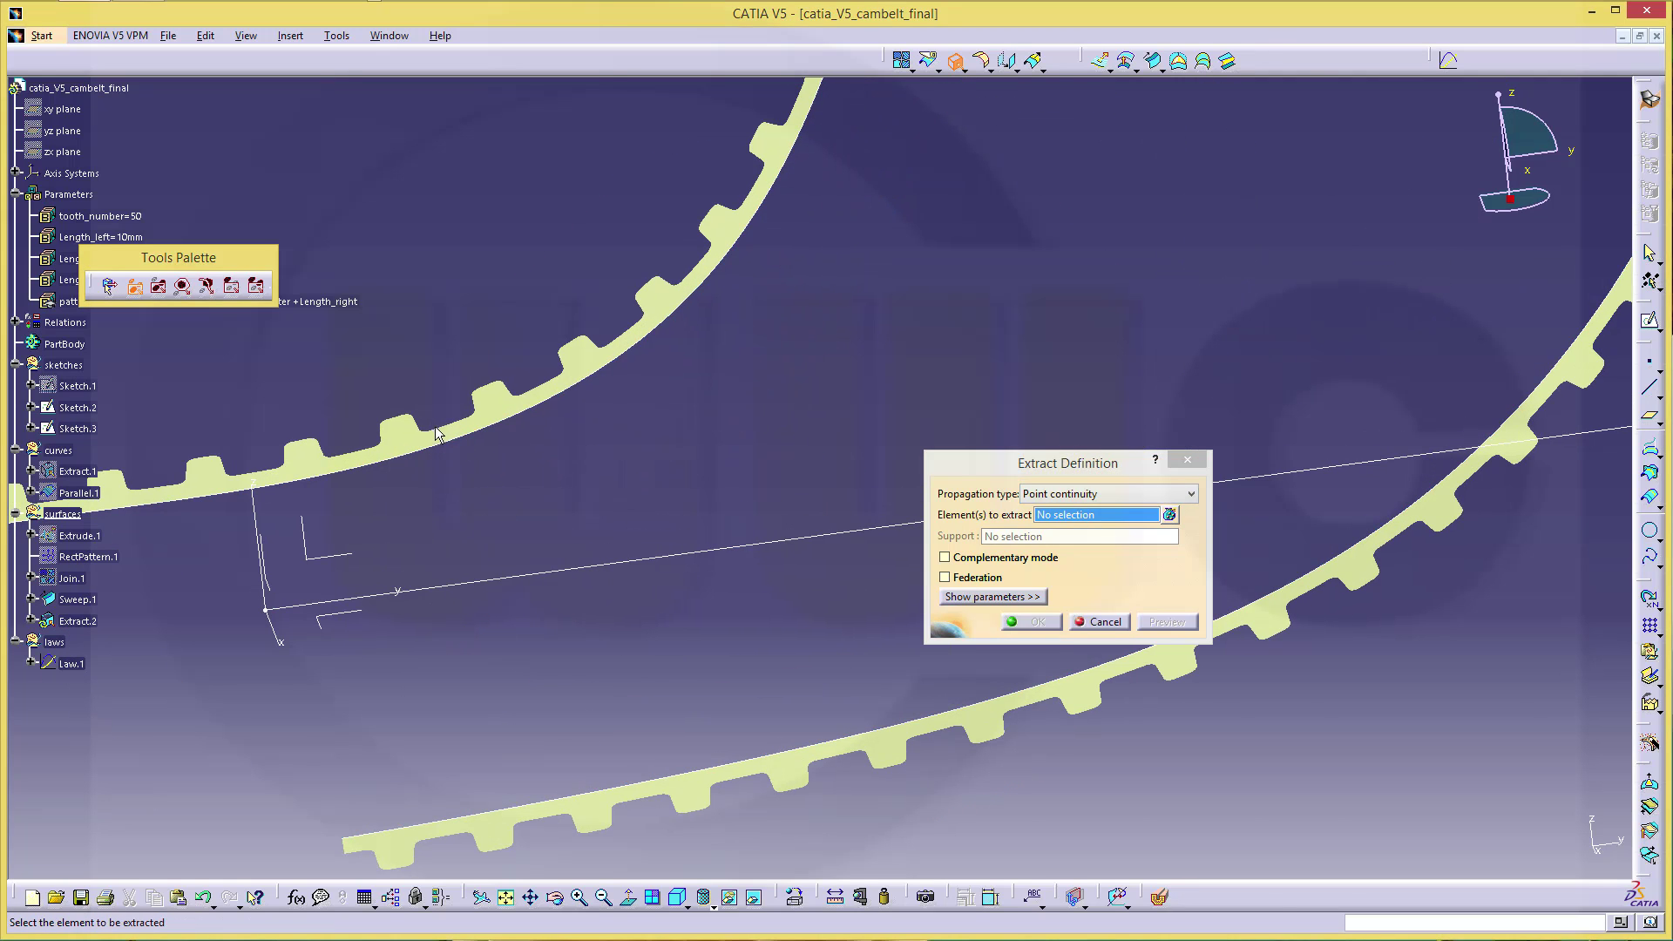
{"action": "left_click", "coordinate": [462, 430]}
{"action": "middle_click_drag", "start_coordinate": [828, 432], "coordinate": [1034, 643]}
{"action": "left_click", "coordinate": [1036, 622]}
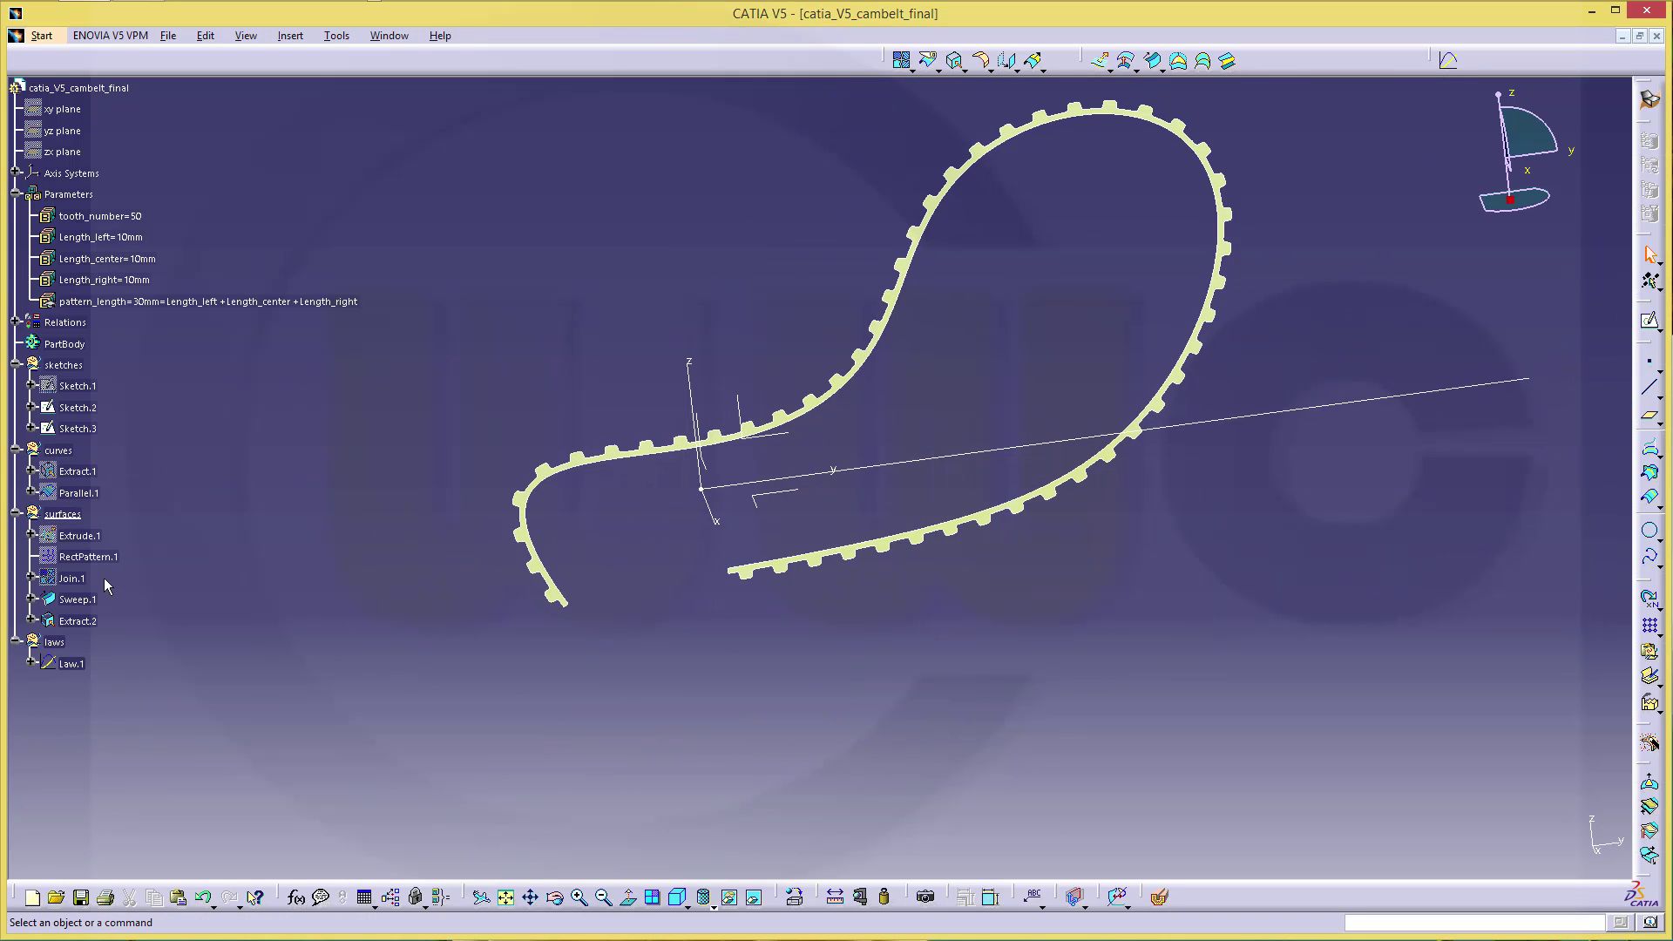
- Move Extract.2 from surfaces into the curves set, then hide the surfaces set
{"action": "right_click", "coordinate": [70, 516]}
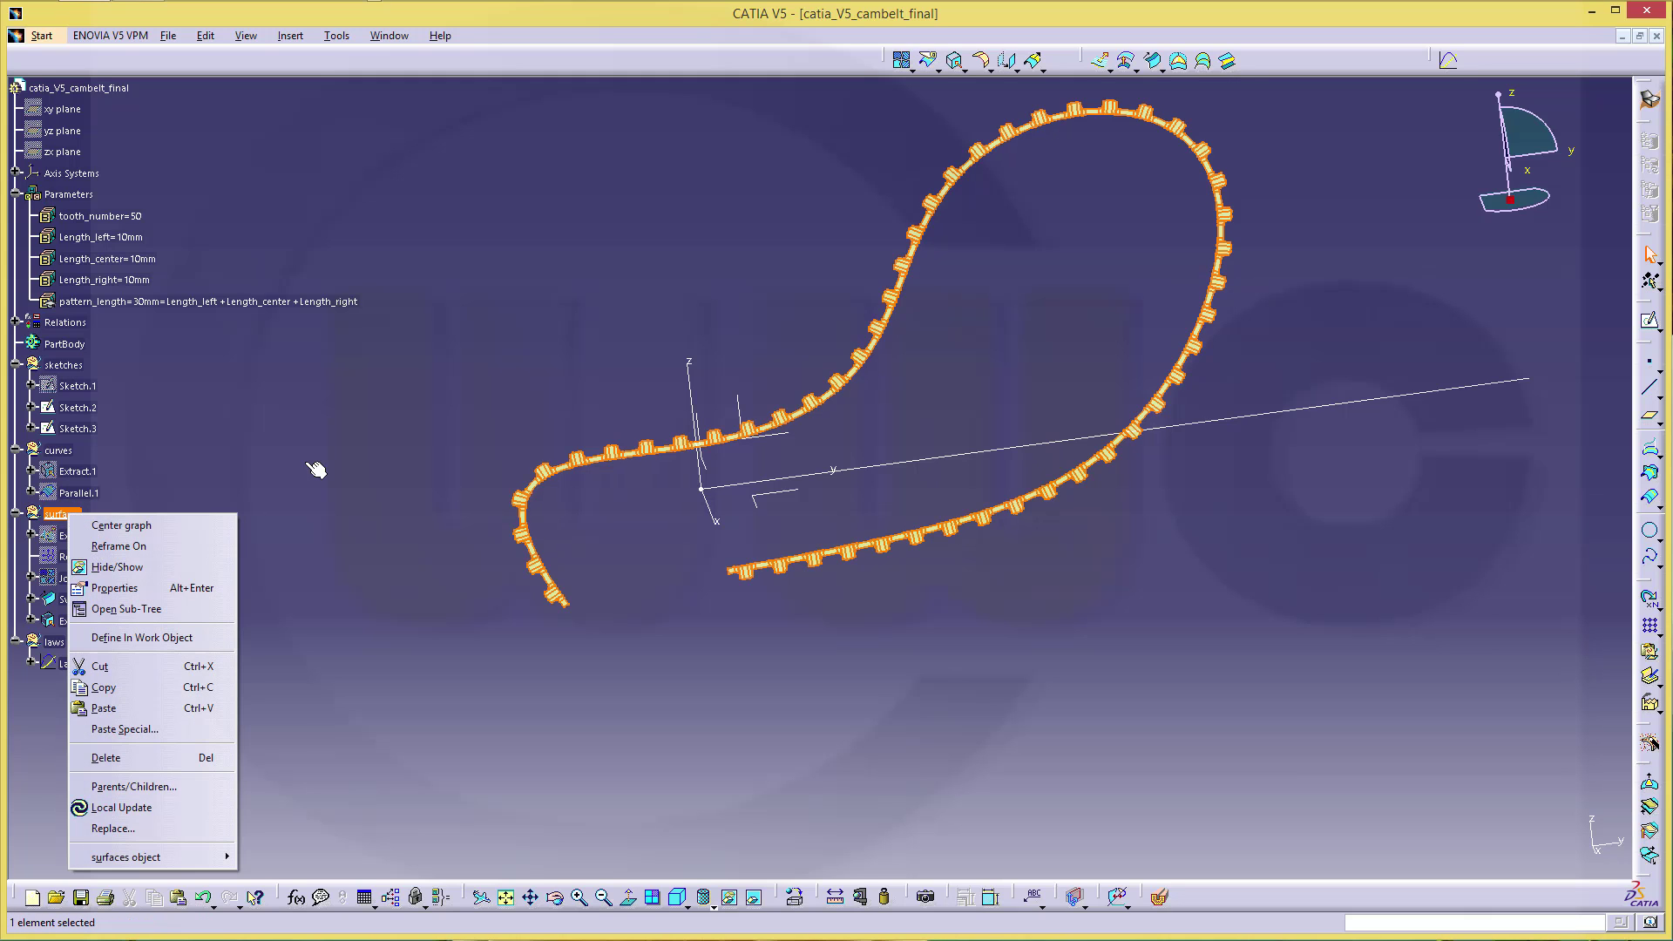
{"action": "left_click", "coordinate": [421, 467]}
{"action": "left_click", "coordinate": [89, 621]}
{"action": "left_click_drag", "start_coordinate": [90, 620], "coordinate": [59, 450]}
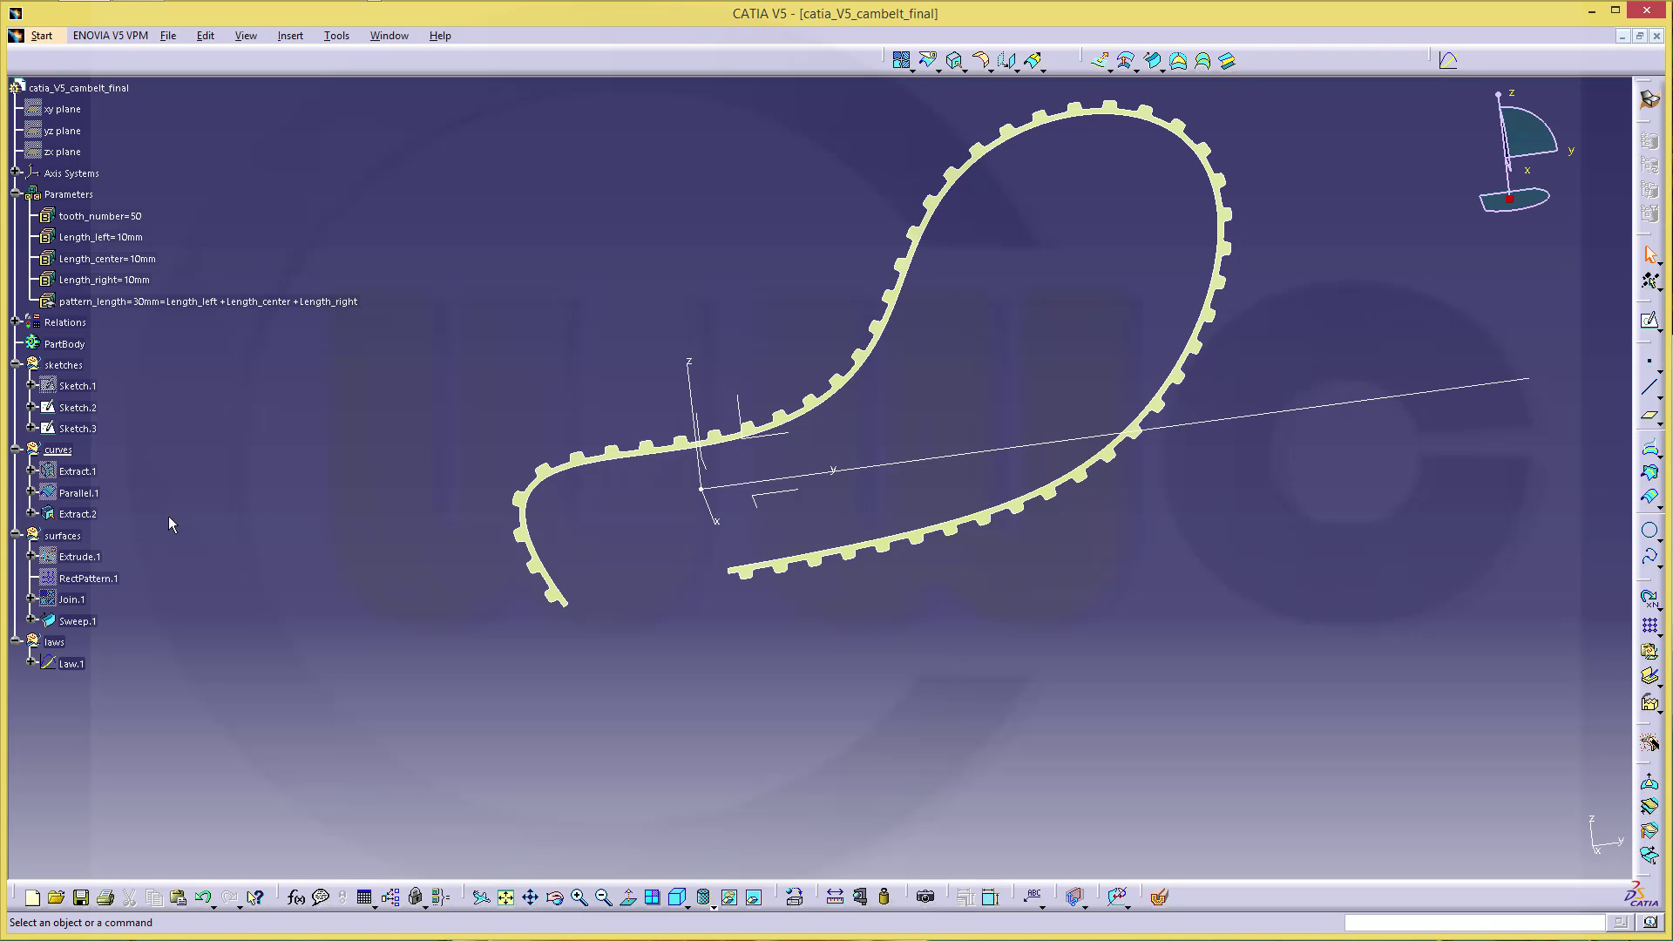
{"action": "right_click", "coordinate": [63, 535]}
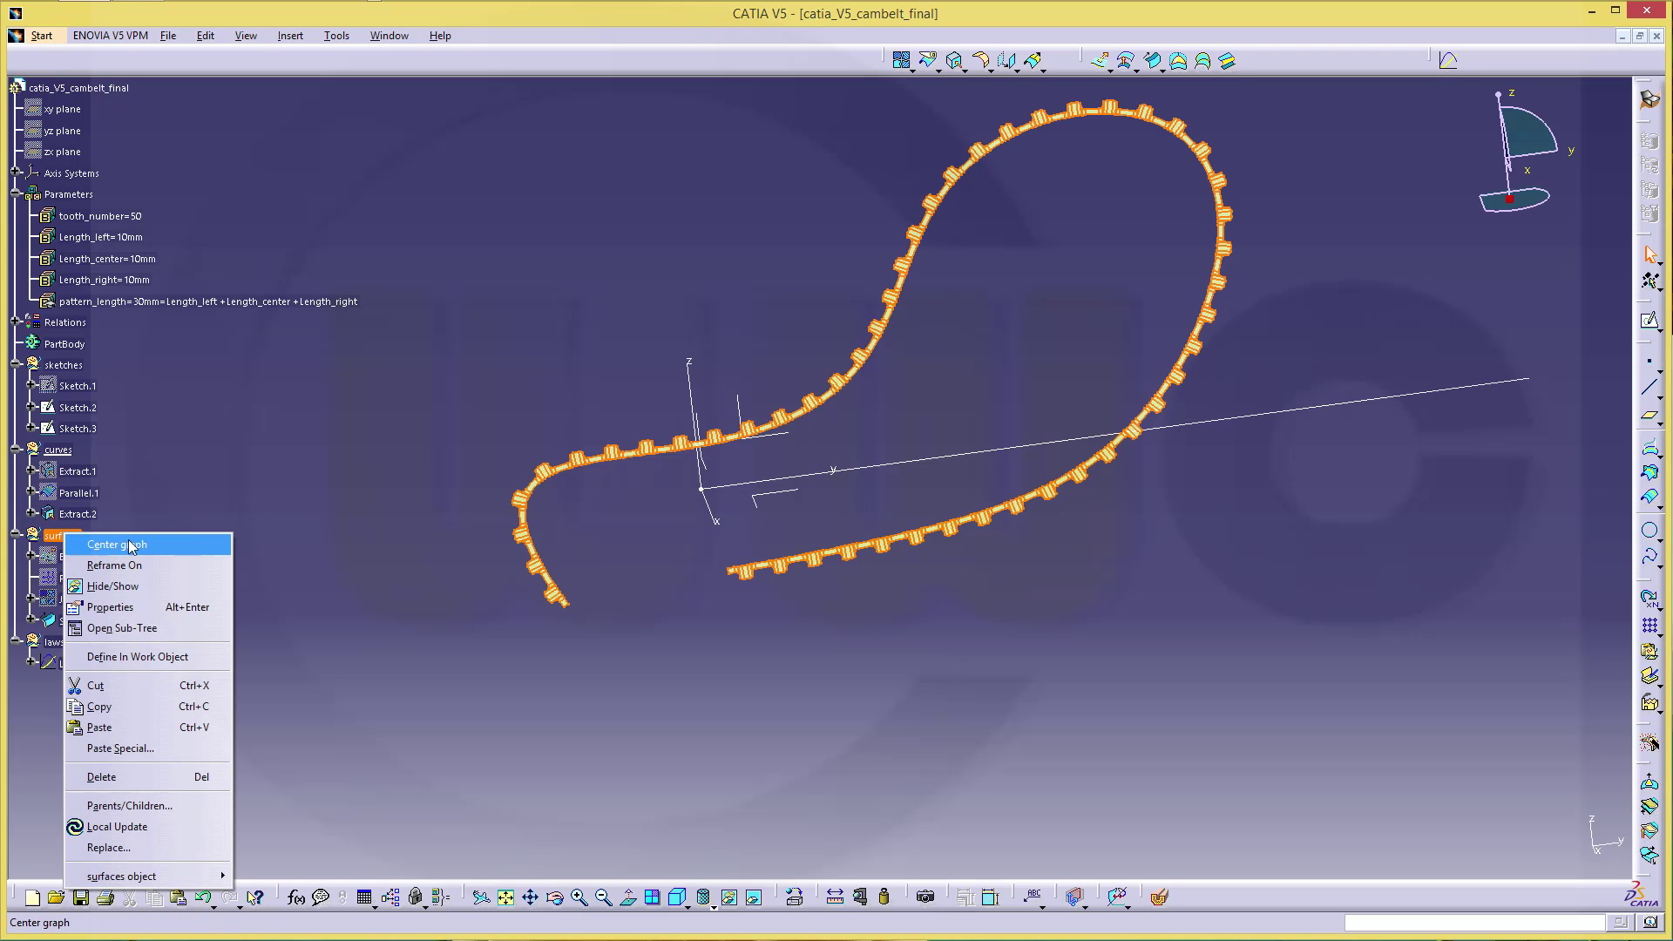
{"action": "left_click", "coordinate": [130, 586]}
{"action": "middle_click_drag", "start_coordinate": [596, 312], "coordinate": [607, 359]}
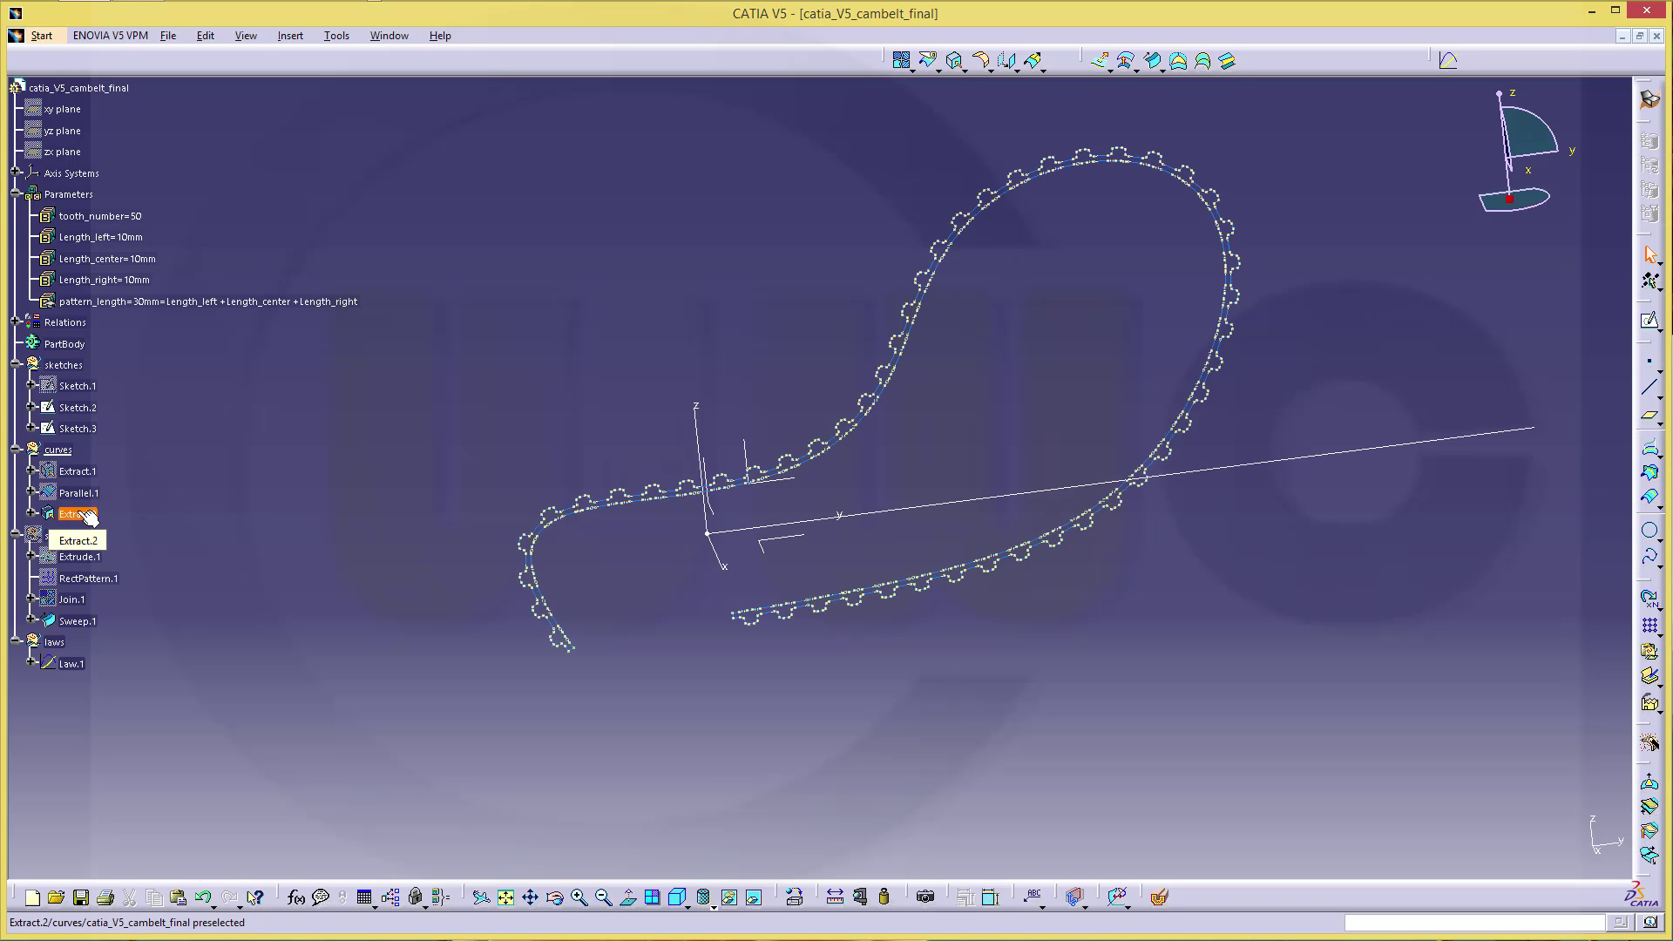
- Create Sketch.4 on the axis system and project the toothed Extract.2 curve into it
{"action": "left_click", "coordinate": [1650, 326]}
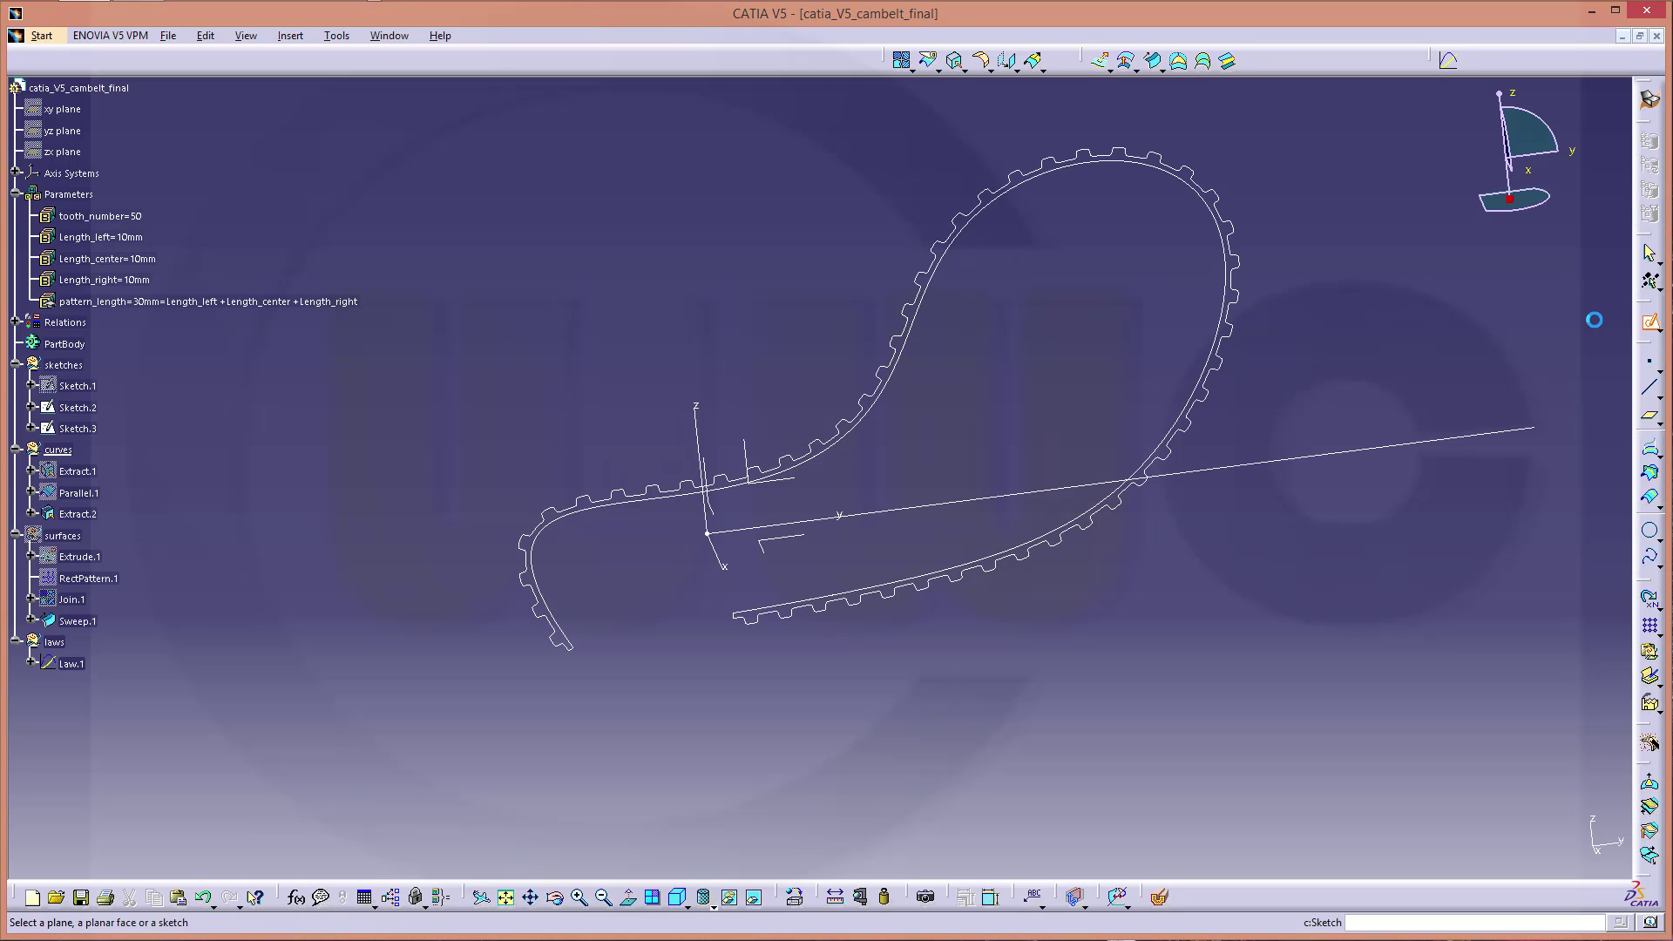
{"action": "left_click", "coordinate": [794, 486]}
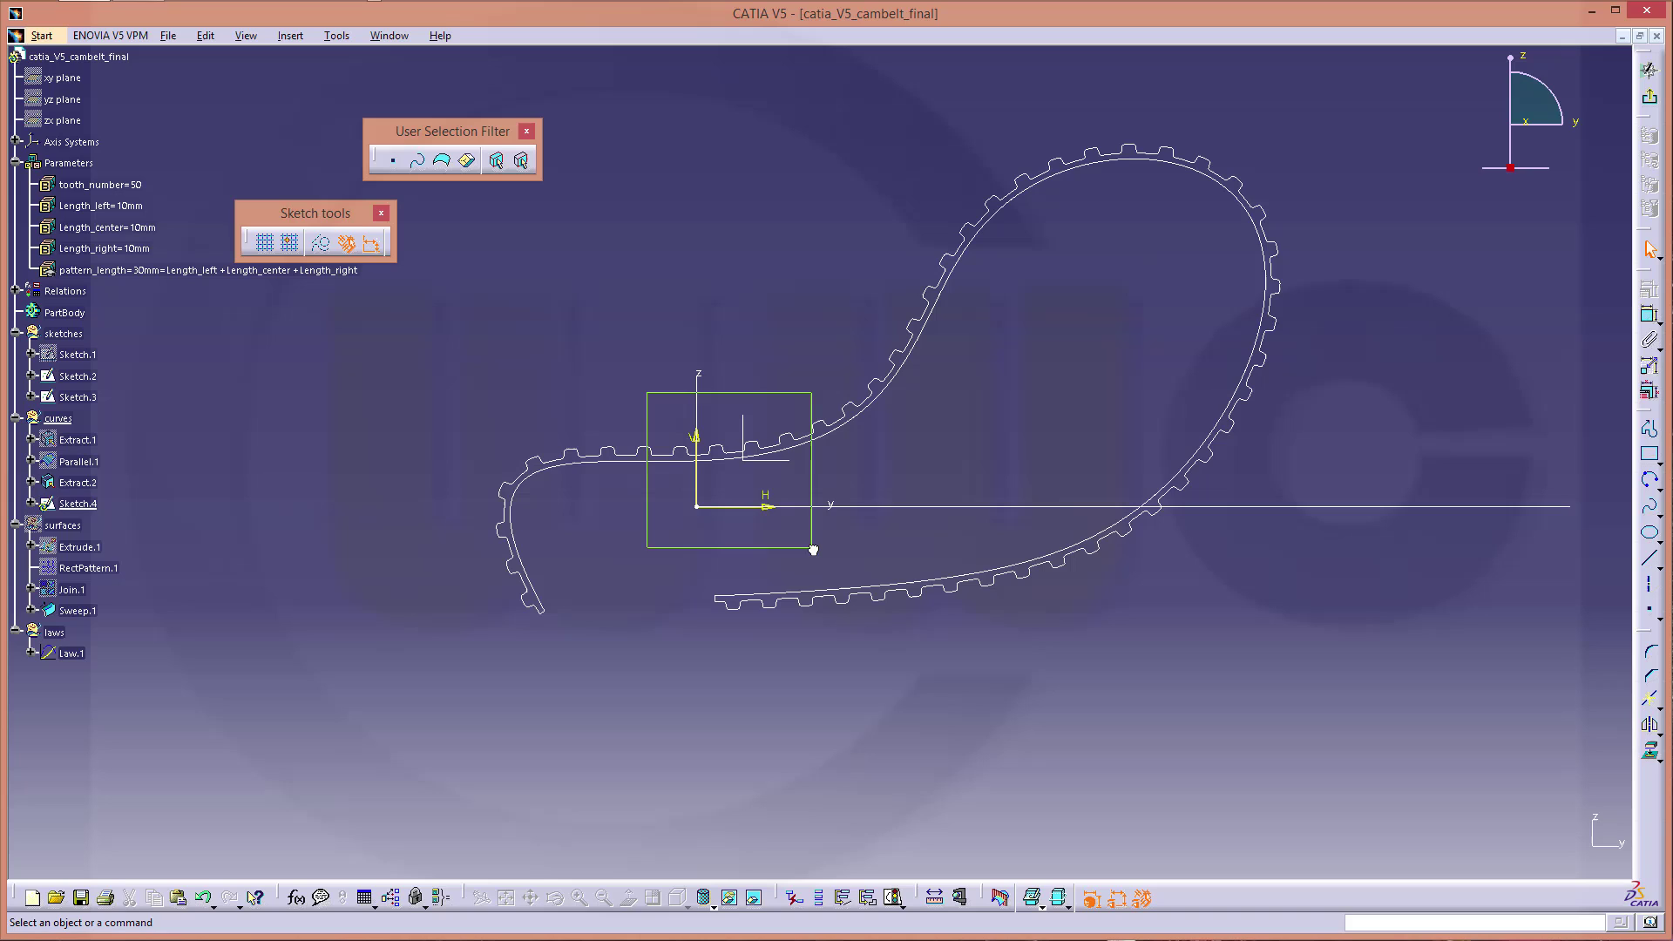
{"action": "left_click_drag", "start_coordinate": [813, 550], "coordinate": [813, 550]}
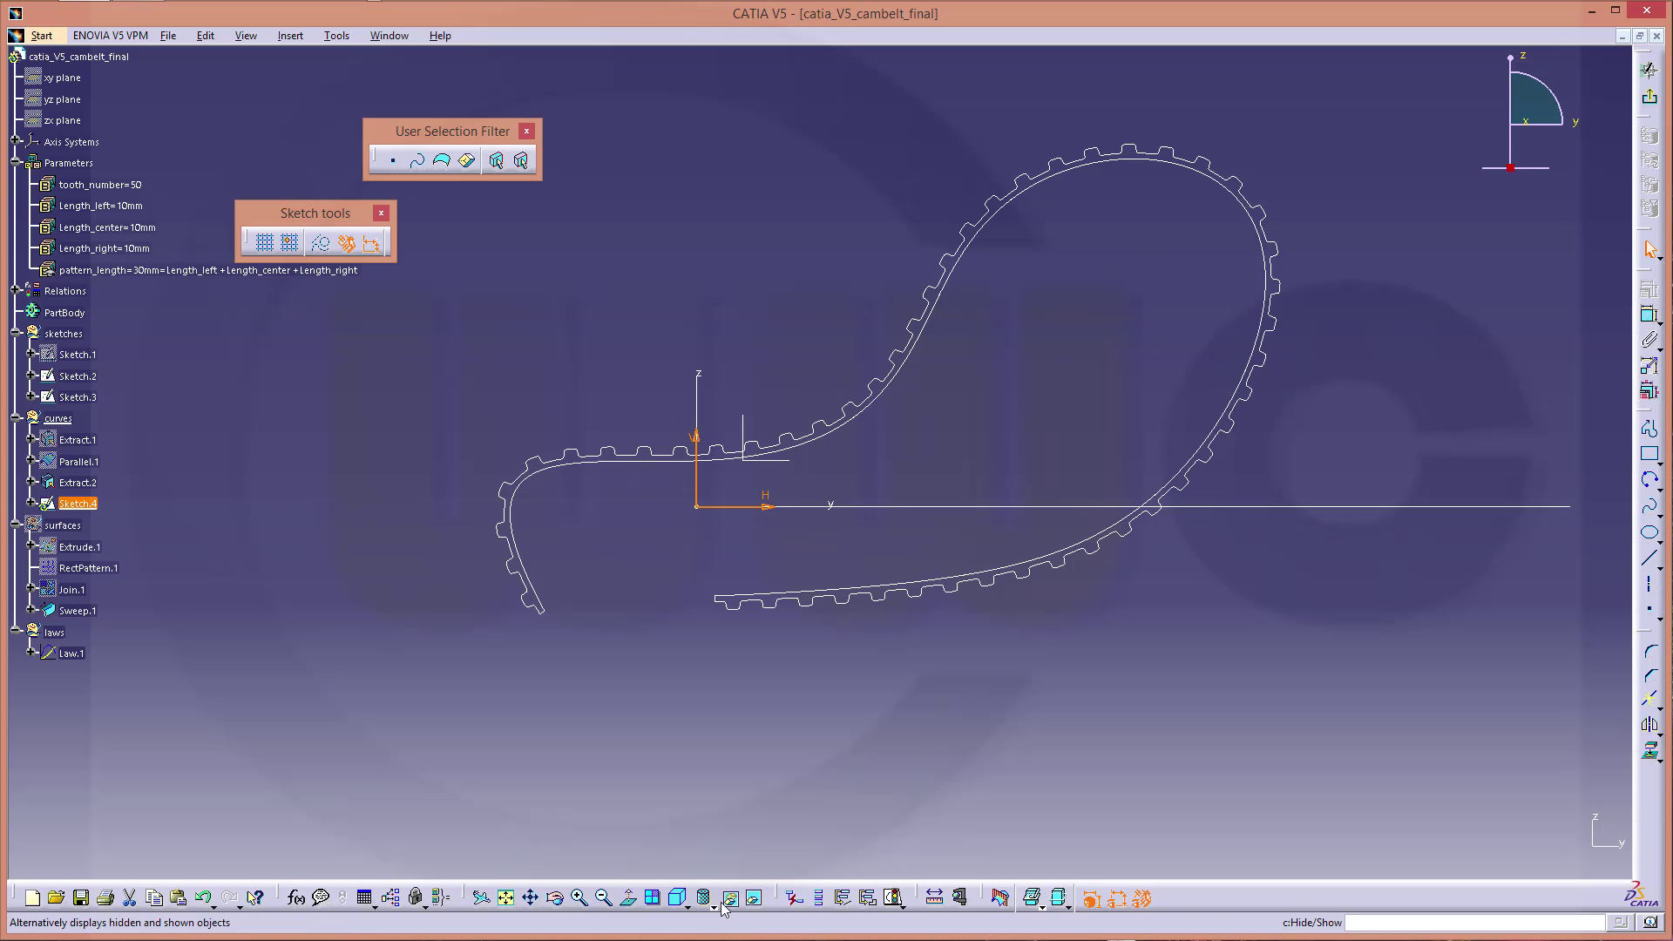
{"action": "left_click", "coordinate": [874, 683]}
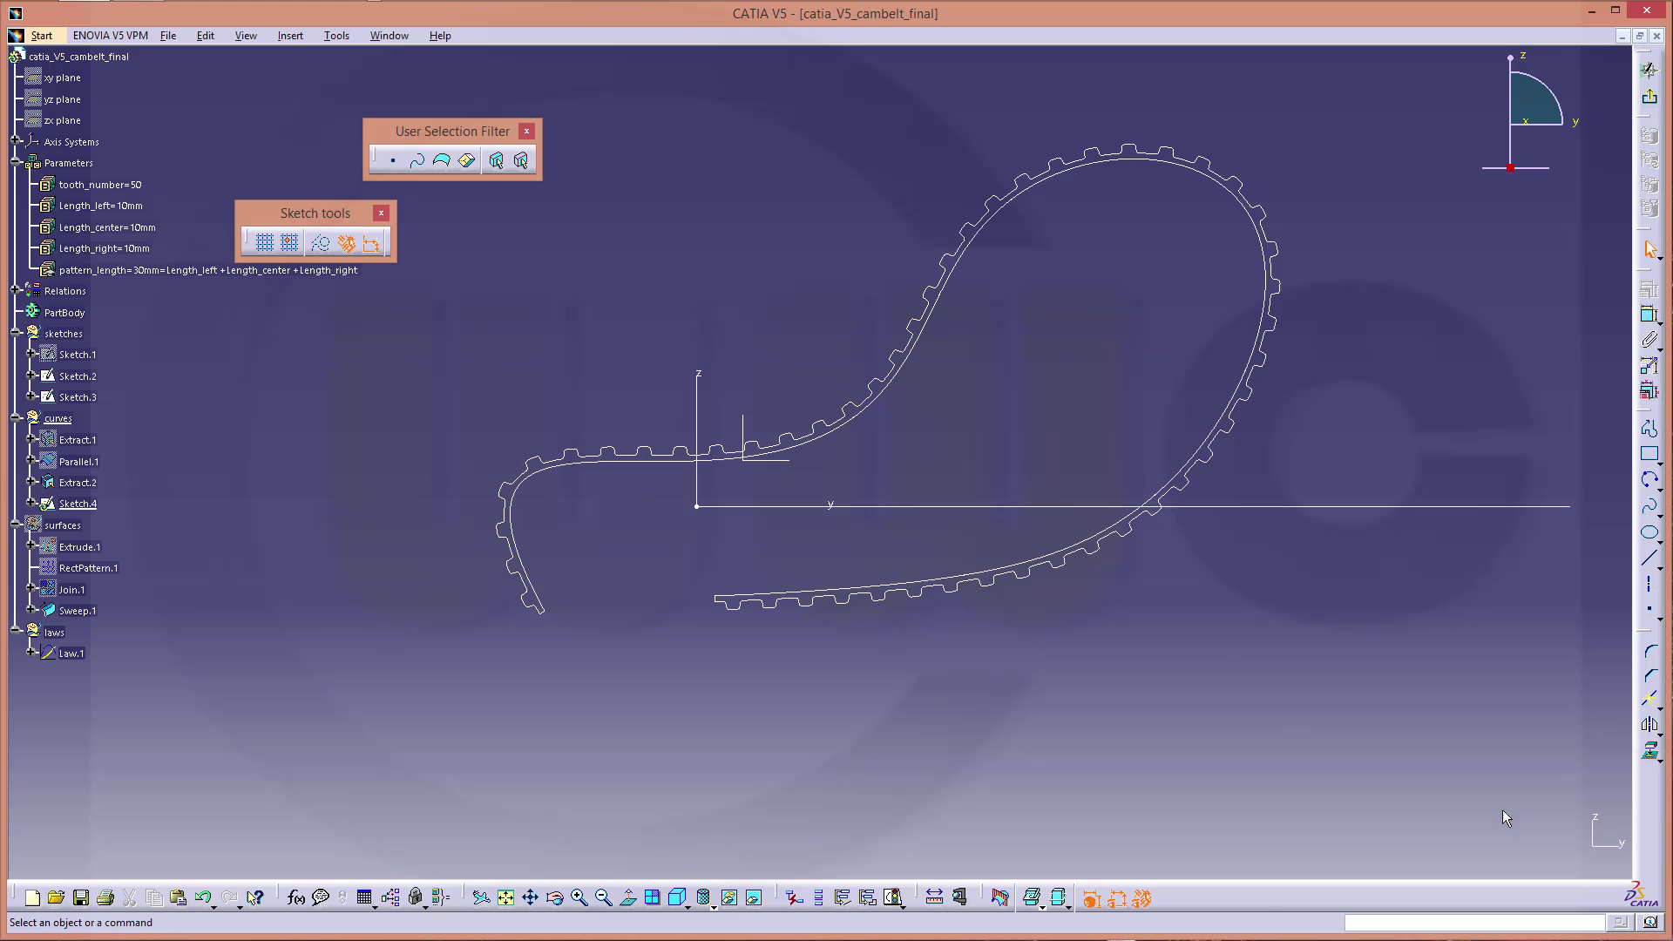
{"action": "left_click", "coordinate": [1651, 757]}
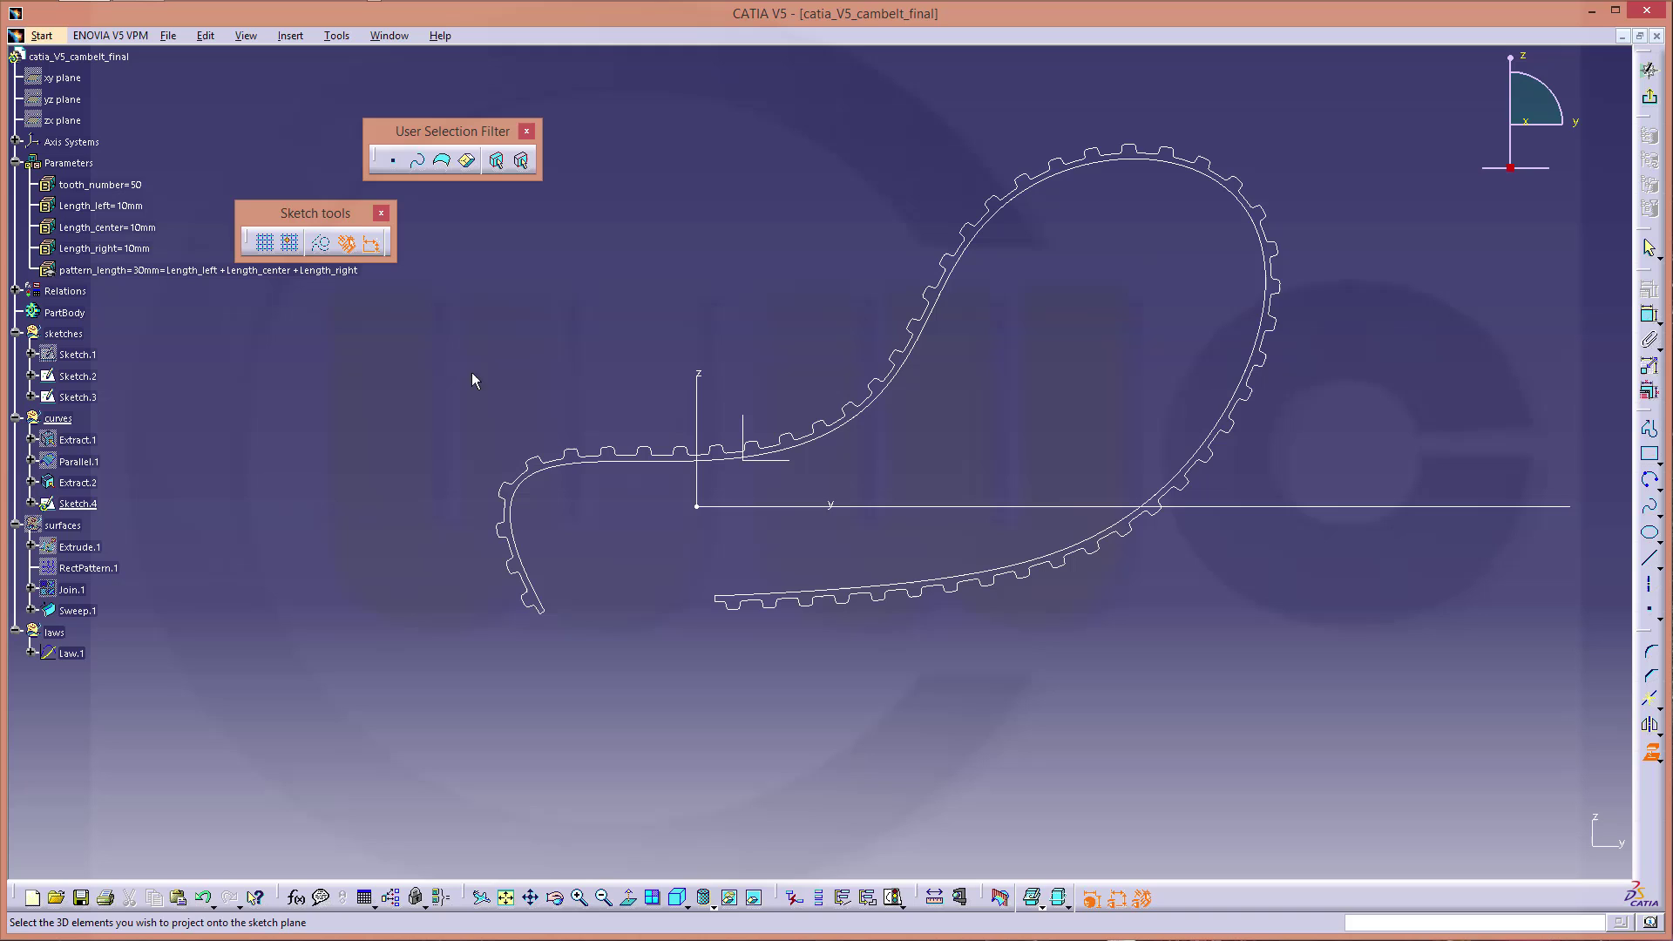
{"action": "left_click", "coordinate": [80, 483]}
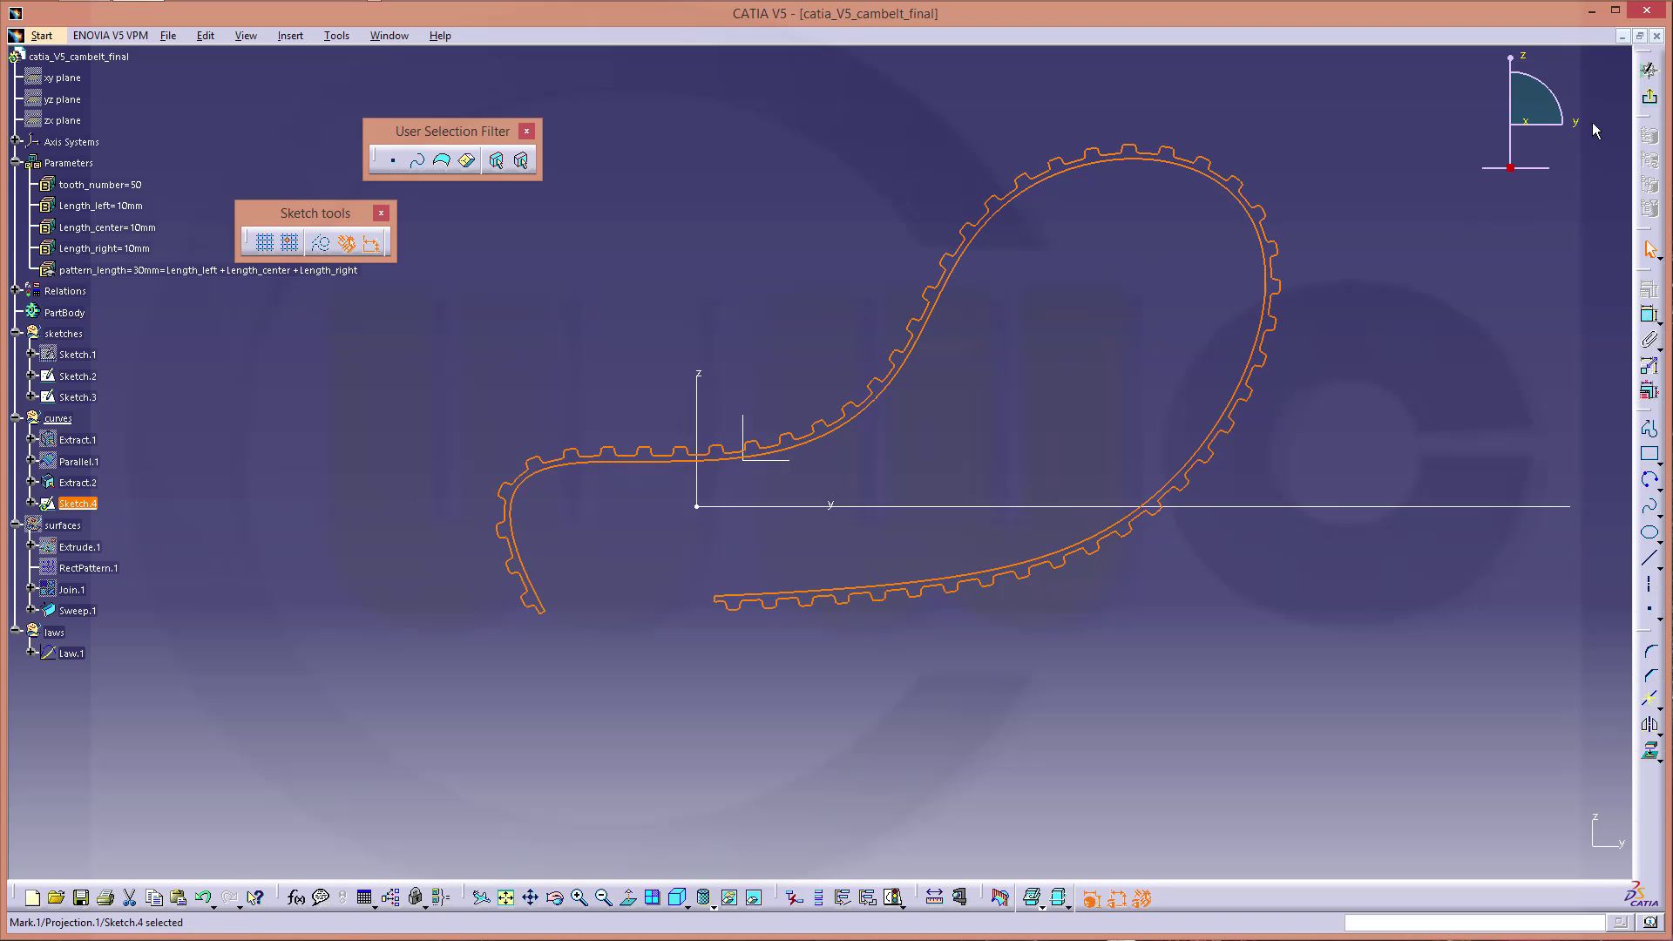
- Exit the sketcher and drag Sketch.4 into the sketches set after Sketch.3
{"action": "left_click", "coordinate": [1649, 102]}
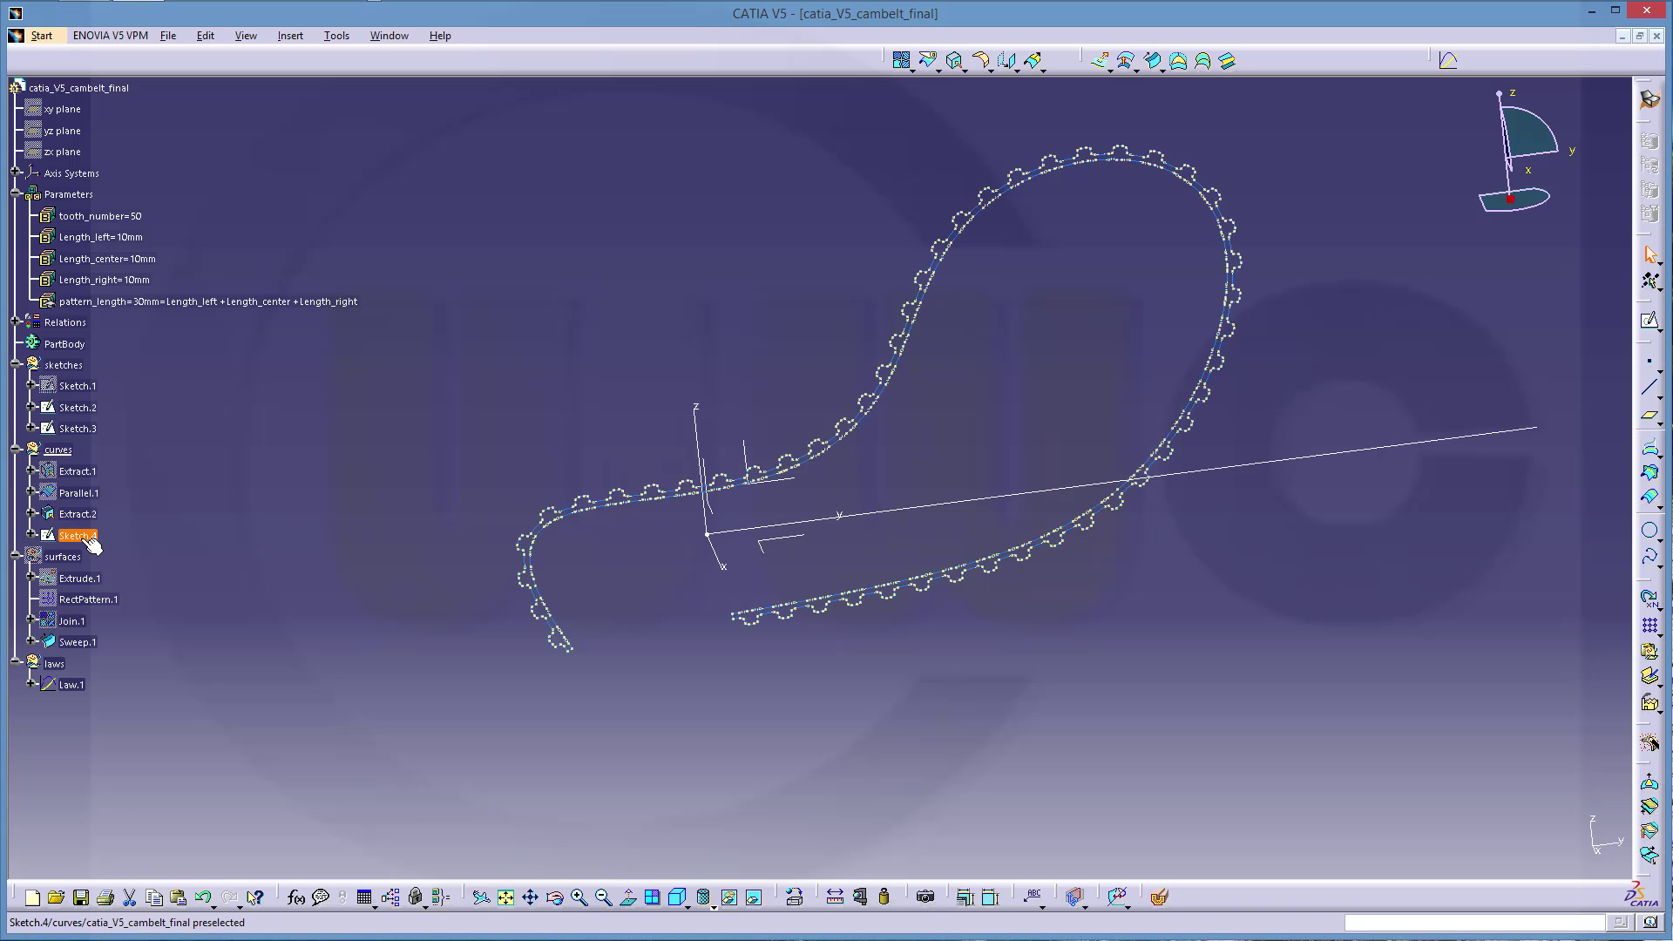
{"action": "left_click_drag", "start_coordinate": [89, 537], "coordinate": [133, 367]}
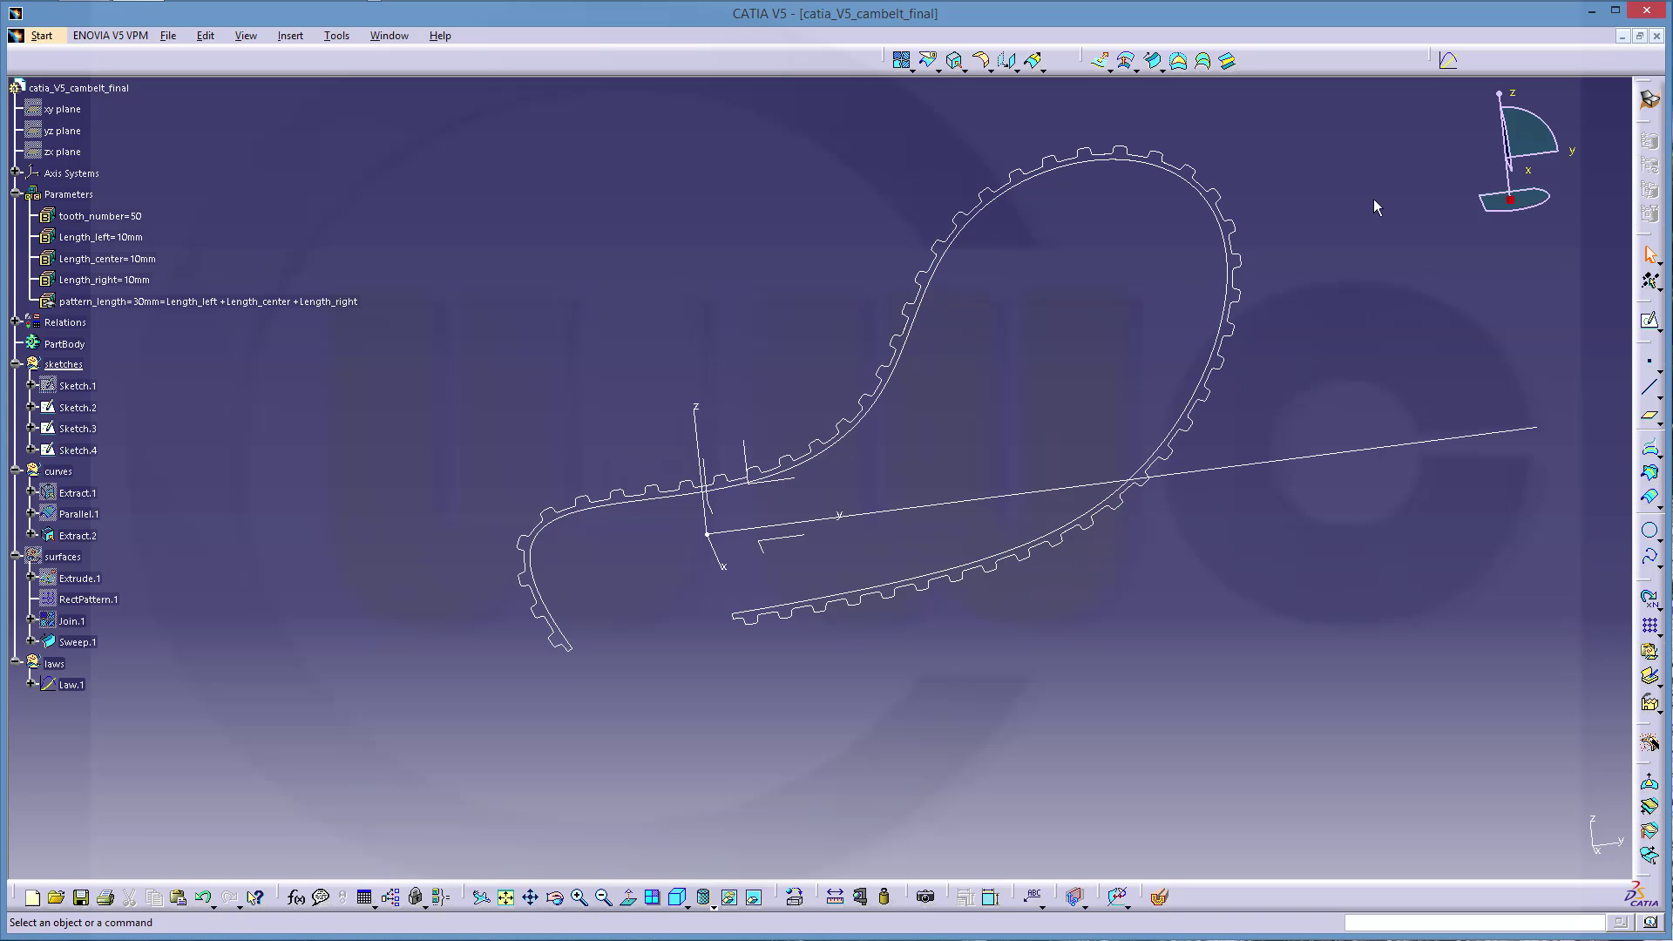
- Switch to Part Design and start a pad using Sketch.4 as the profile
{"action": "left_click", "coordinate": [1650, 102]}
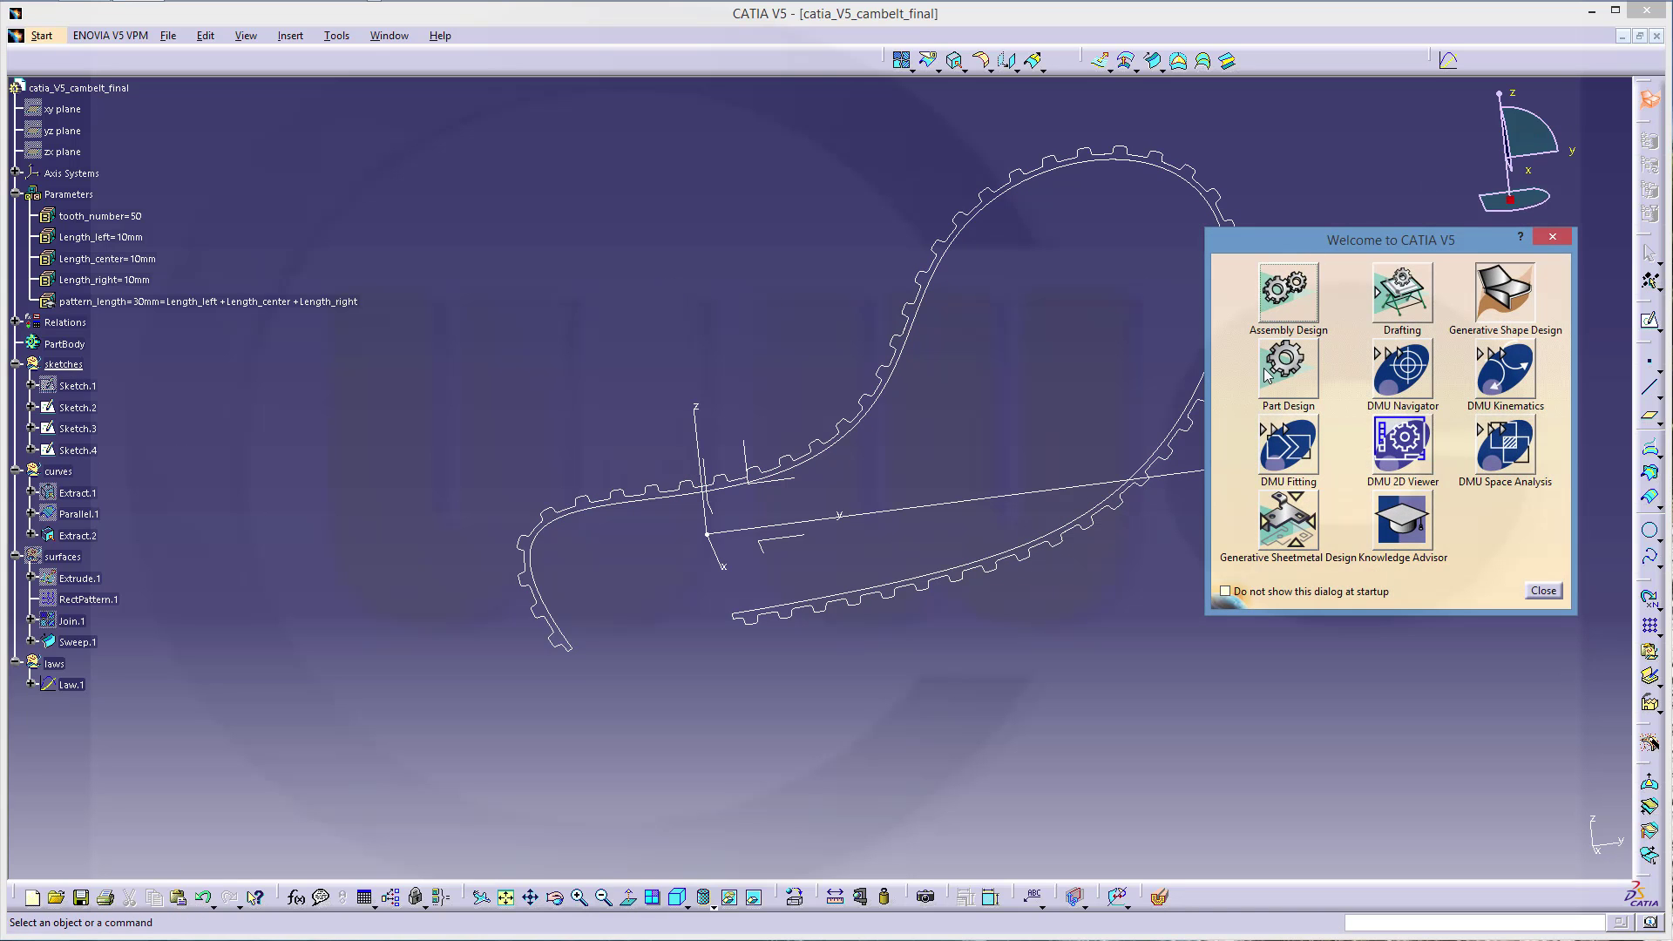
{"action": "left_click", "coordinate": [1290, 370]}
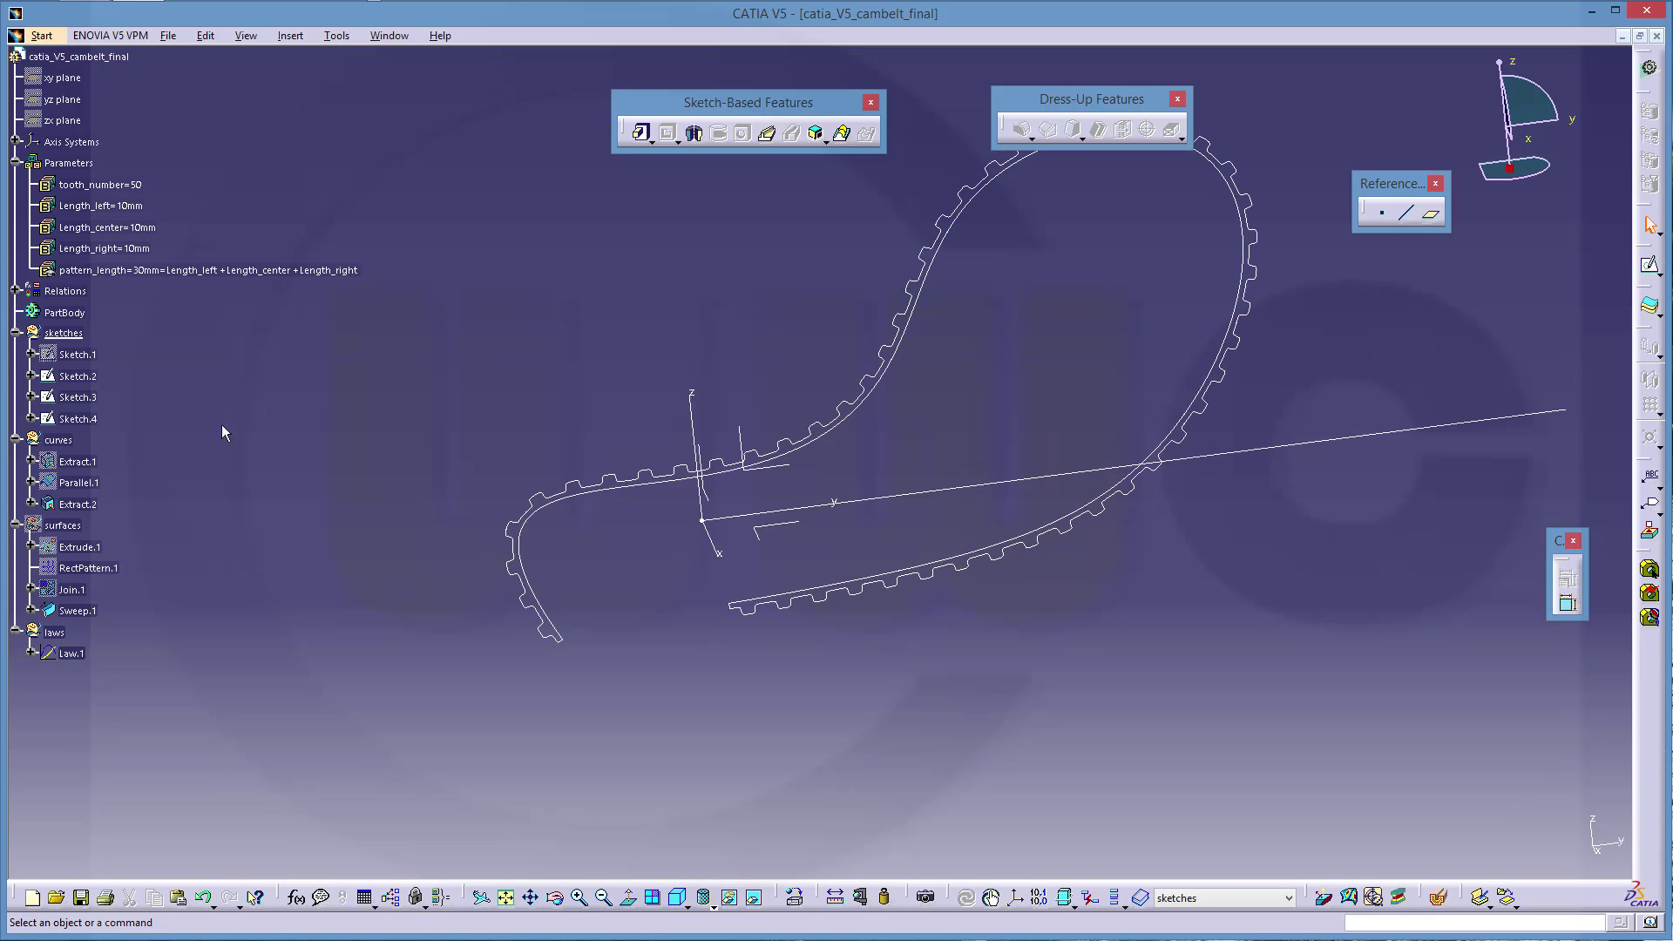
{"action": "left_click", "coordinate": [642, 132]}
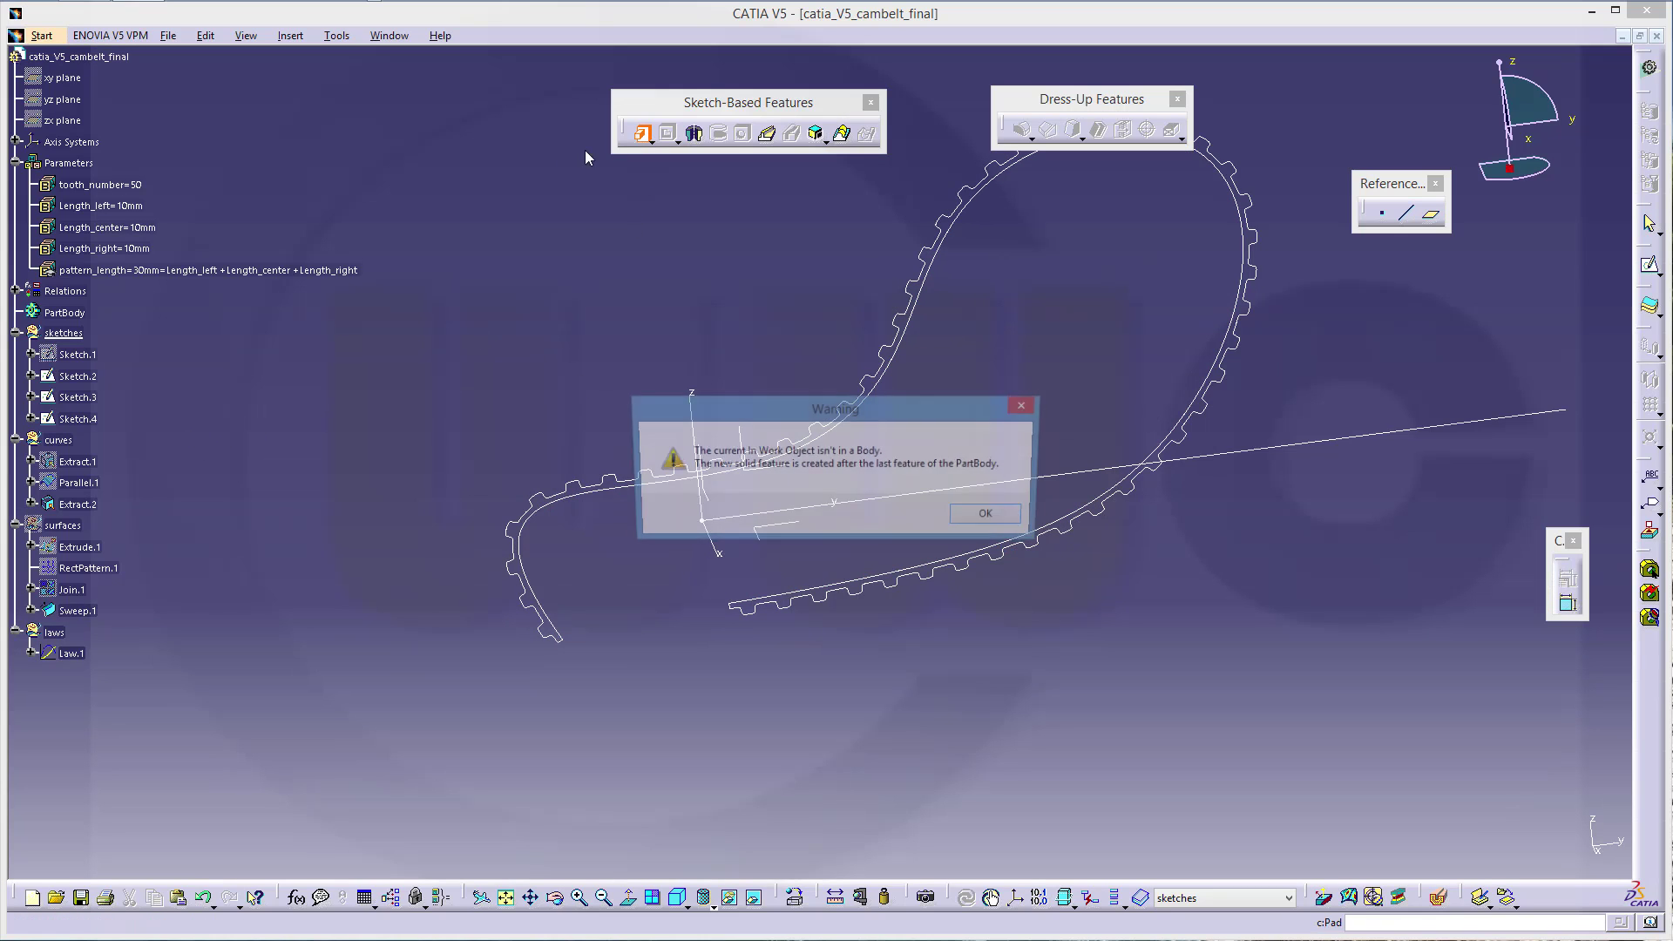
{"action": "left_click", "coordinate": [991, 517]}
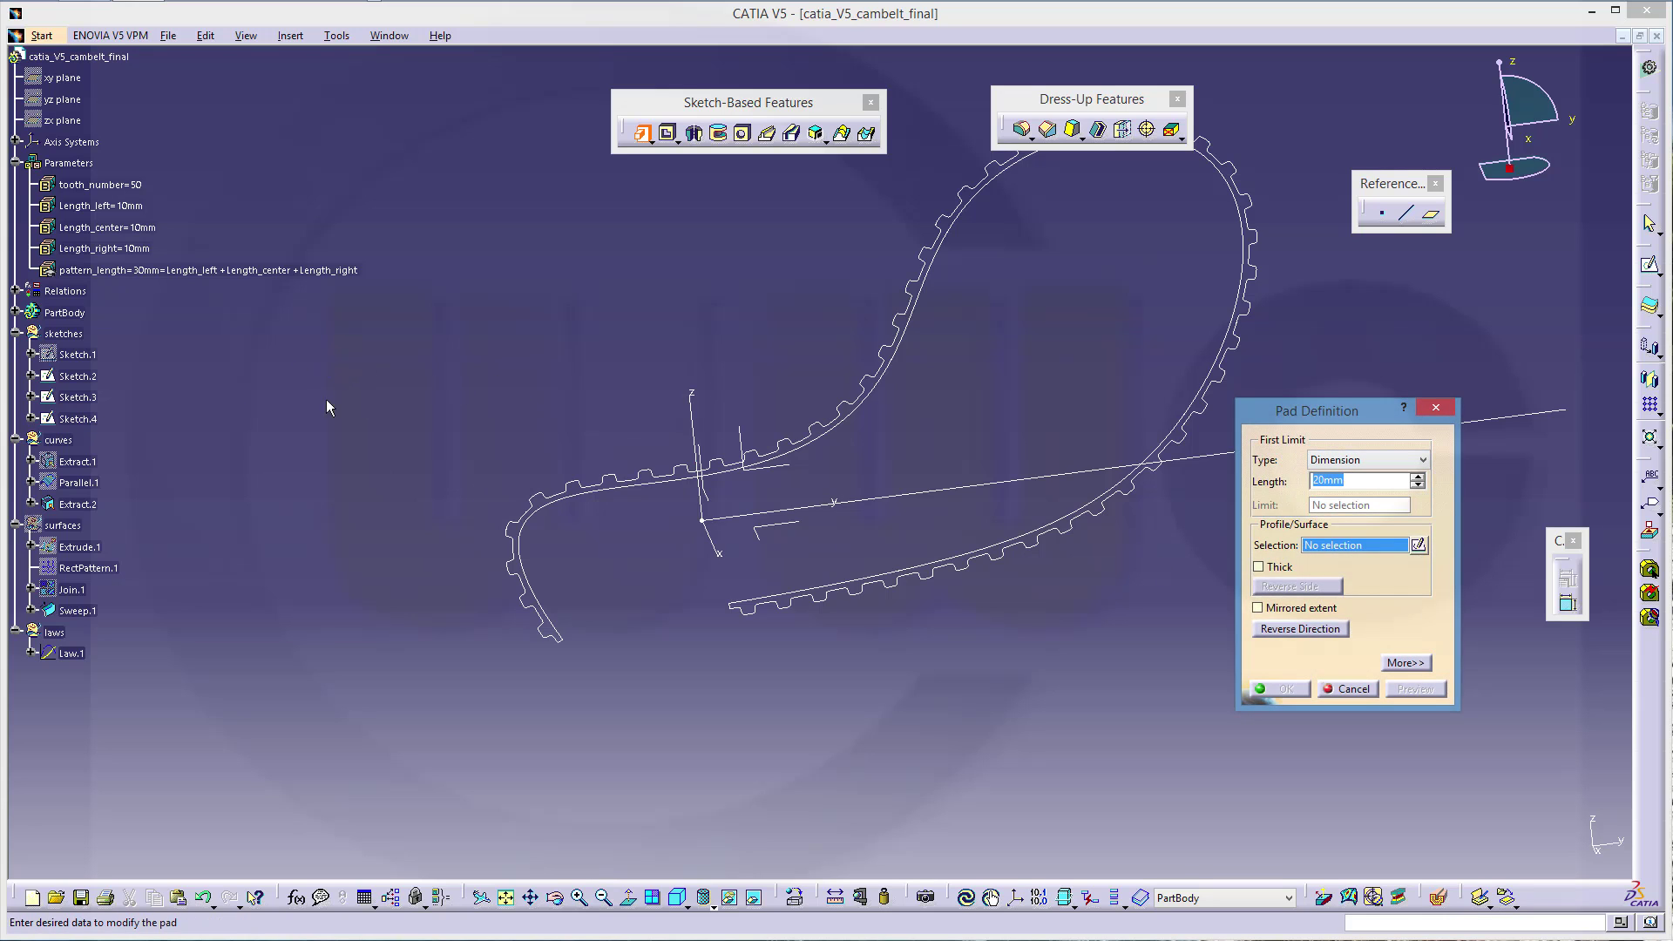
{"action": "left_click", "coordinate": [89, 423]}
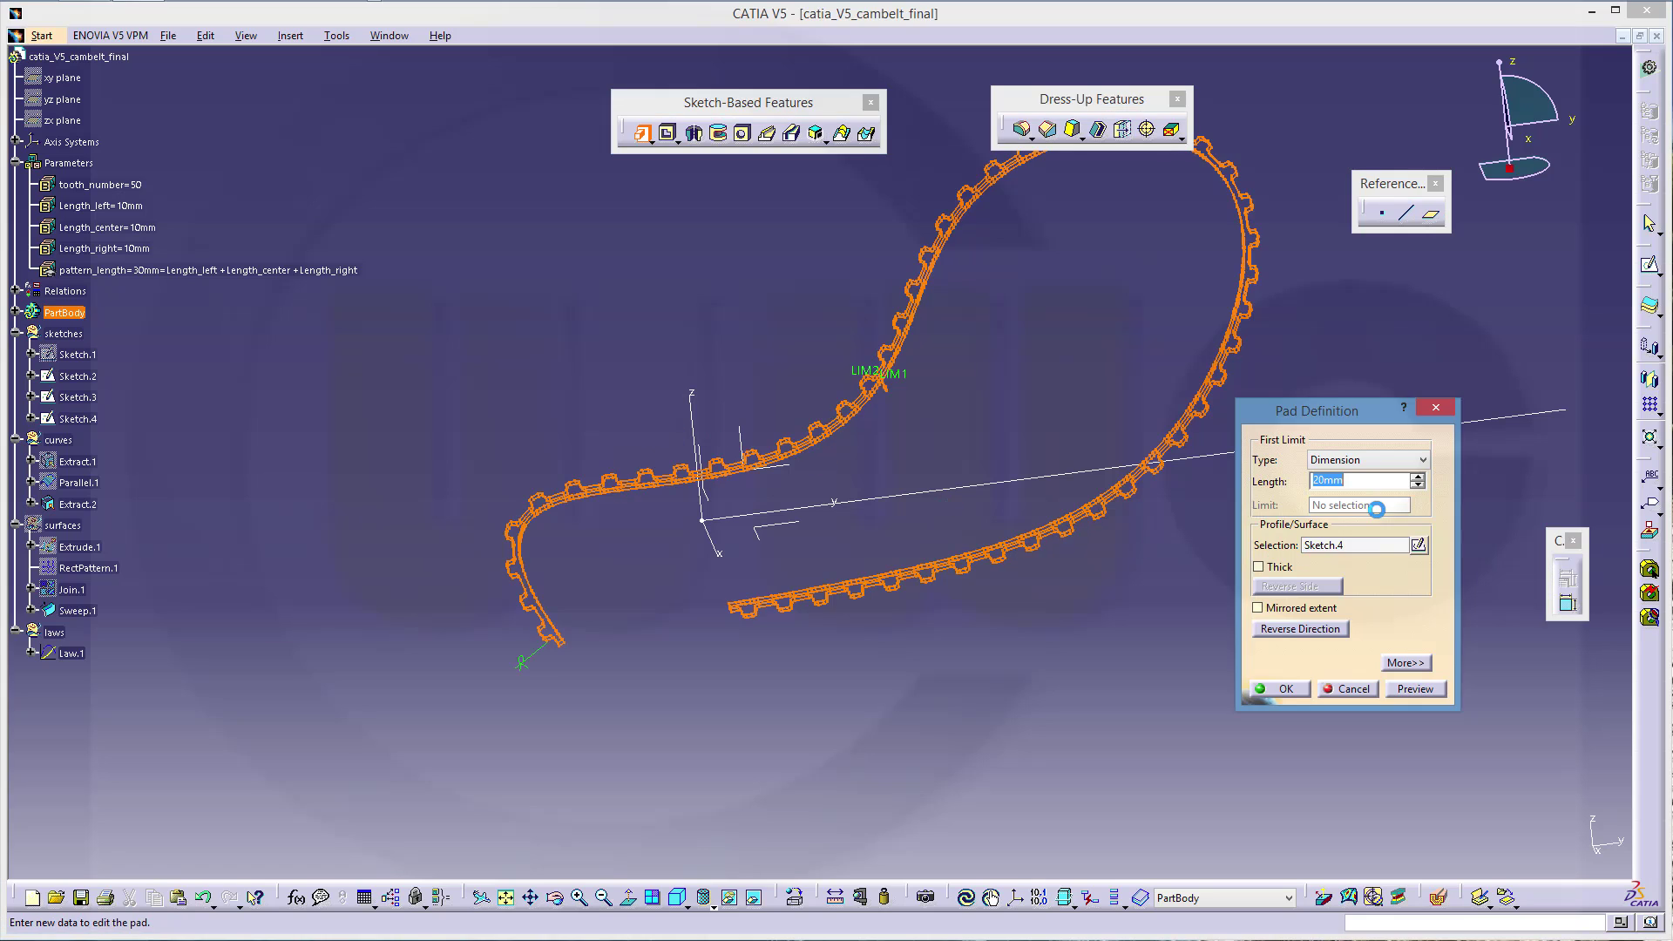
- Give the pad a 20mm mirrored extent and create Pad.1 as the solid belt
{"action": "middle_click_drag", "start_coordinate": [912, 407], "coordinate": [967, 531]}
{"action": "left_click", "coordinate": [1344, 480]}
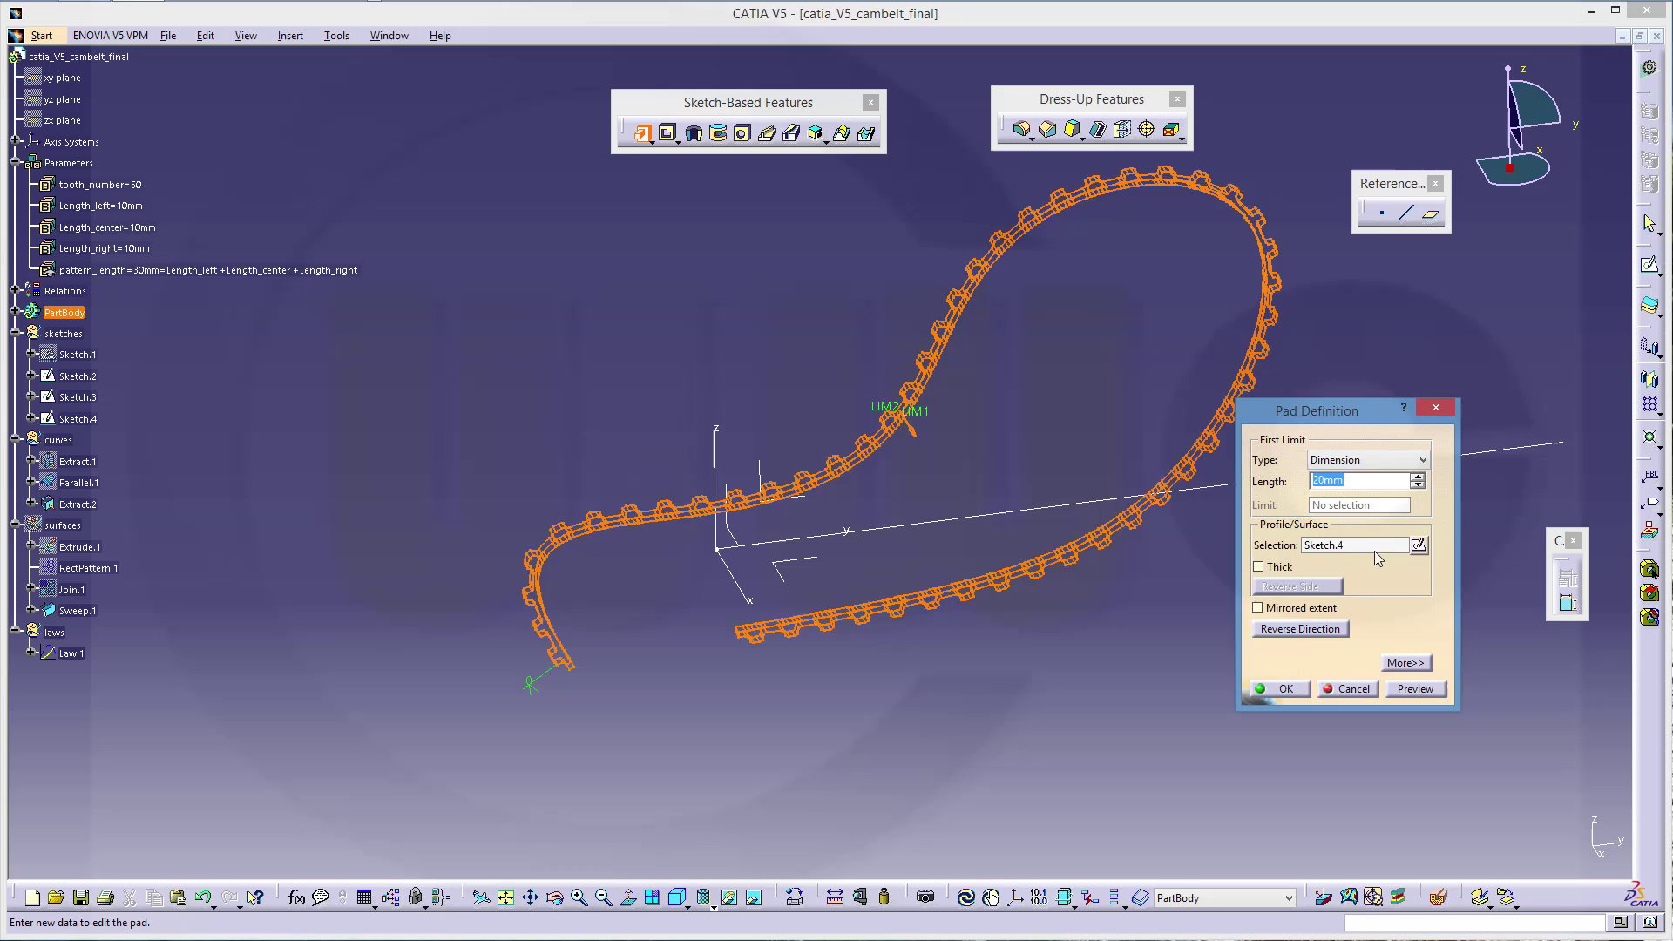
{"action": "left_click", "coordinate": [1260, 608]}
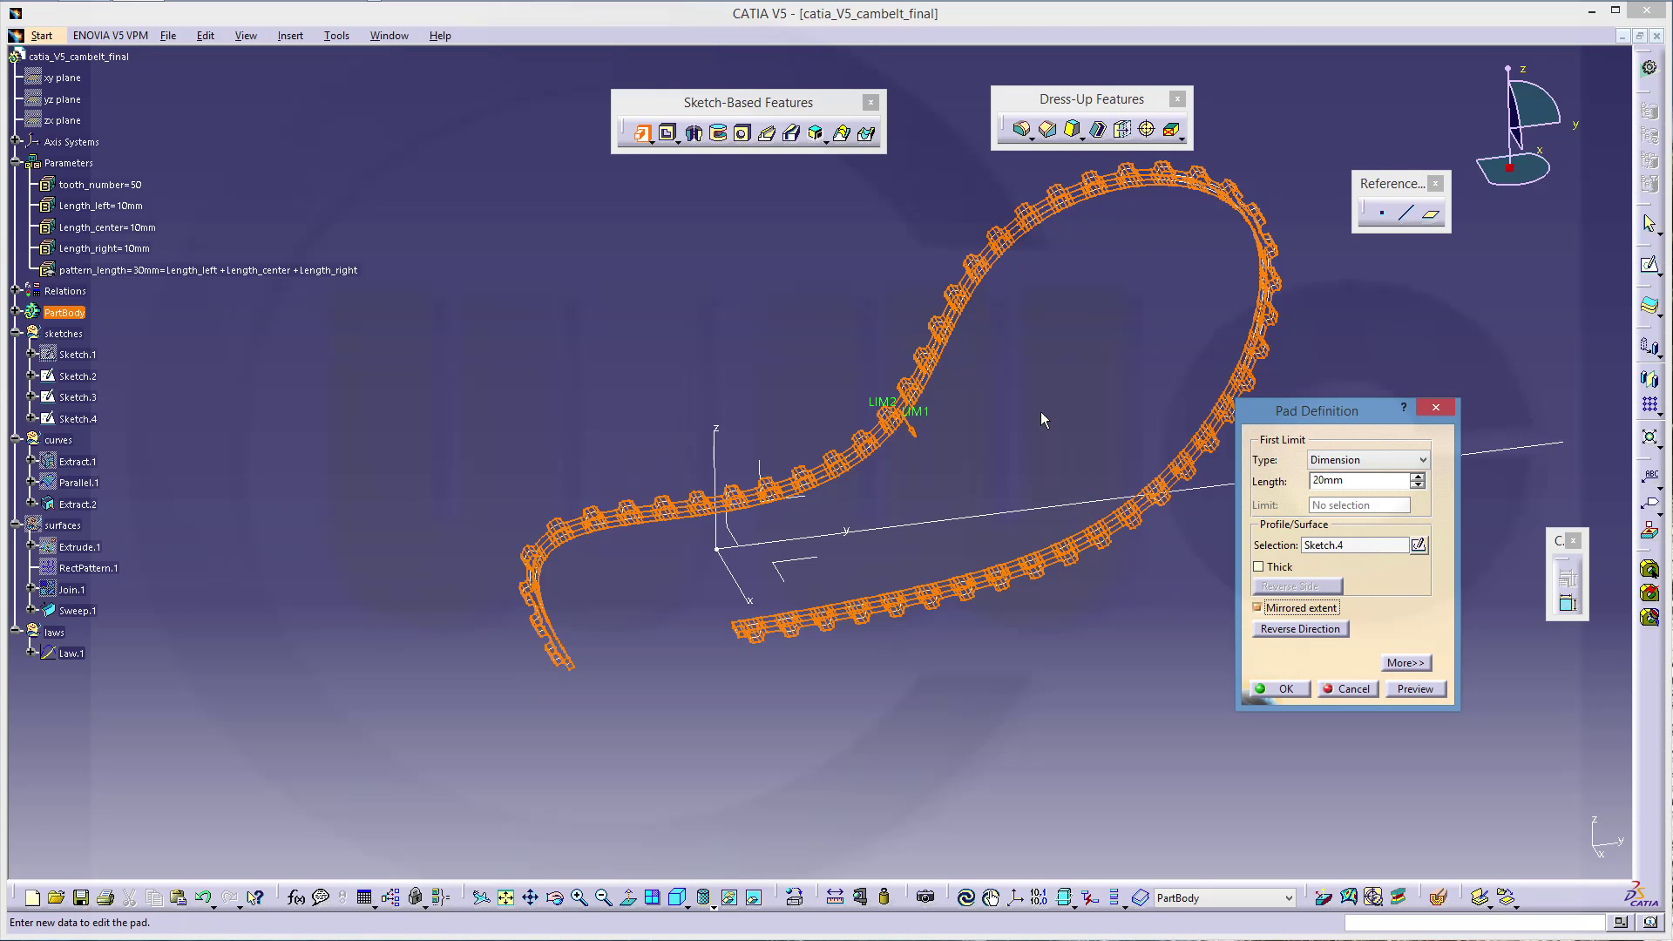
{"action": "middle_click_drag", "start_coordinate": [1041, 411], "coordinate": [1046, 579]}
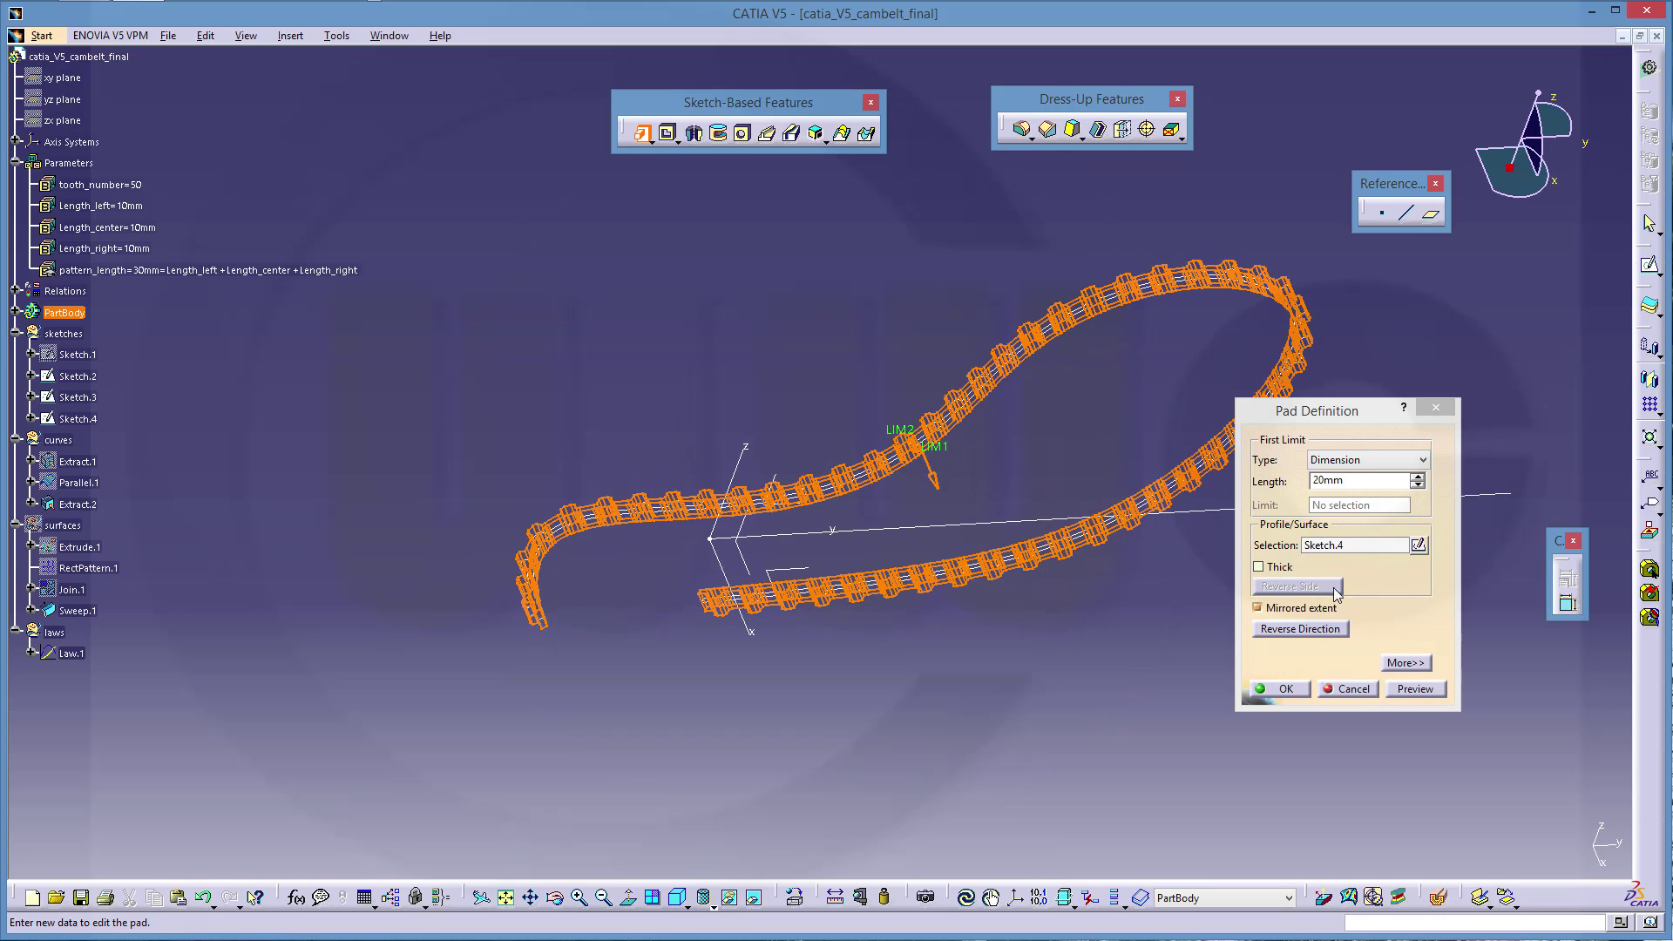
{"action": "left_click", "coordinate": [1294, 695]}
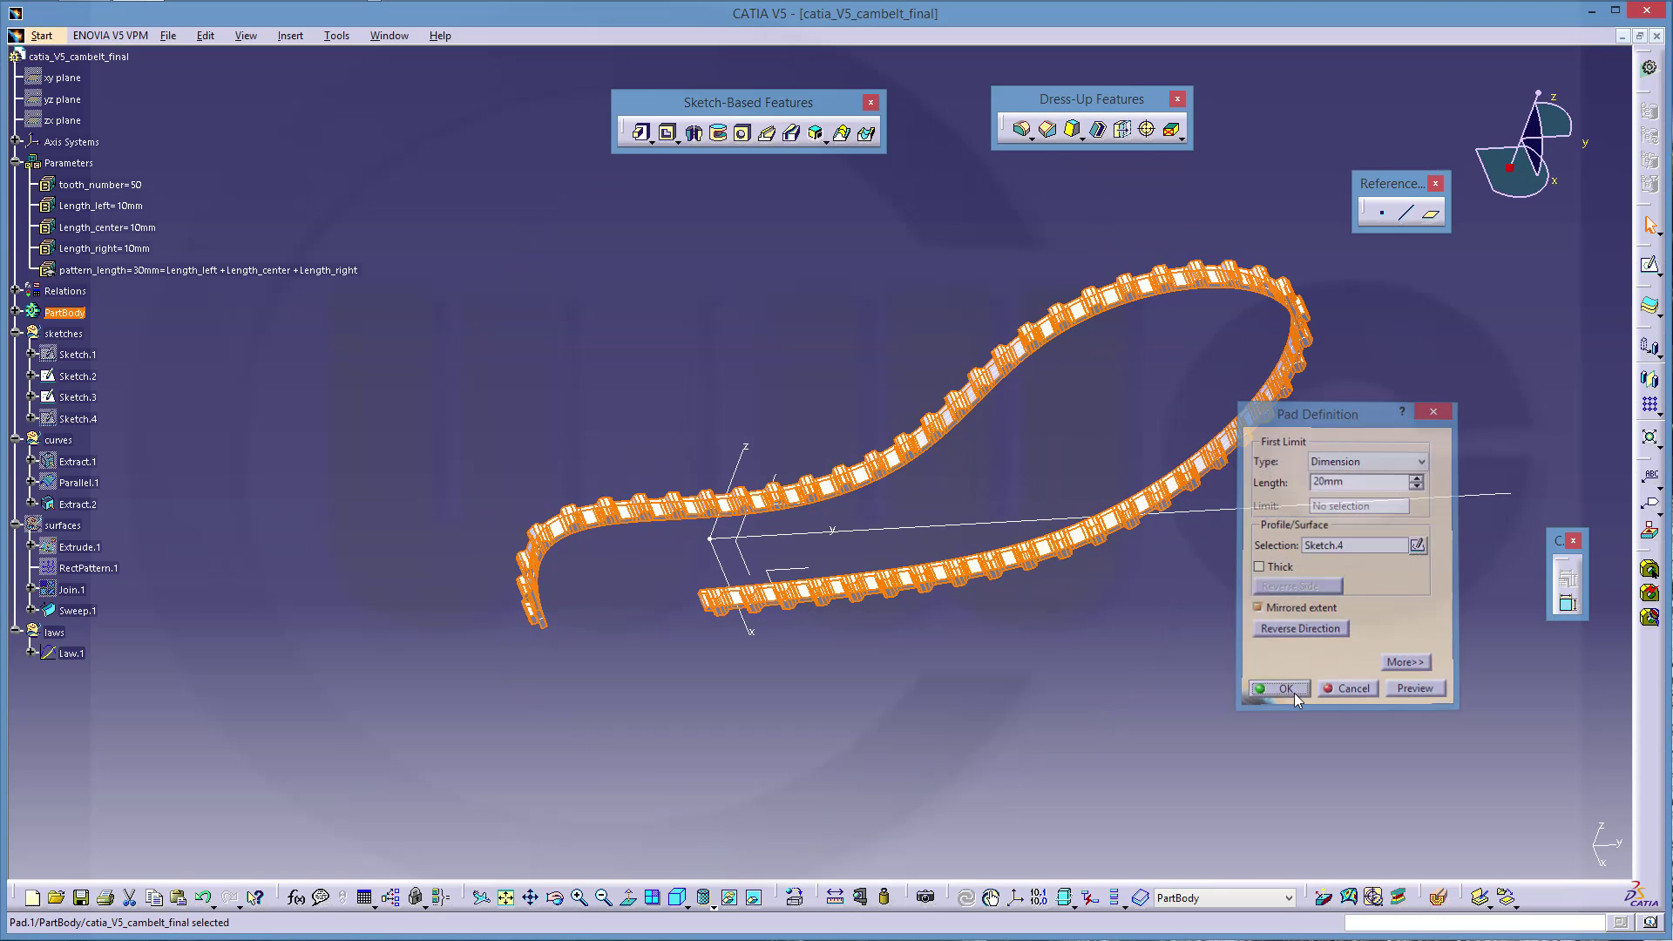
{"action": "left_click", "coordinate": [1230, 650]}
{"action": "middle_click_drag", "start_coordinate": [1094, 642], "coordinate": [924, 438]}
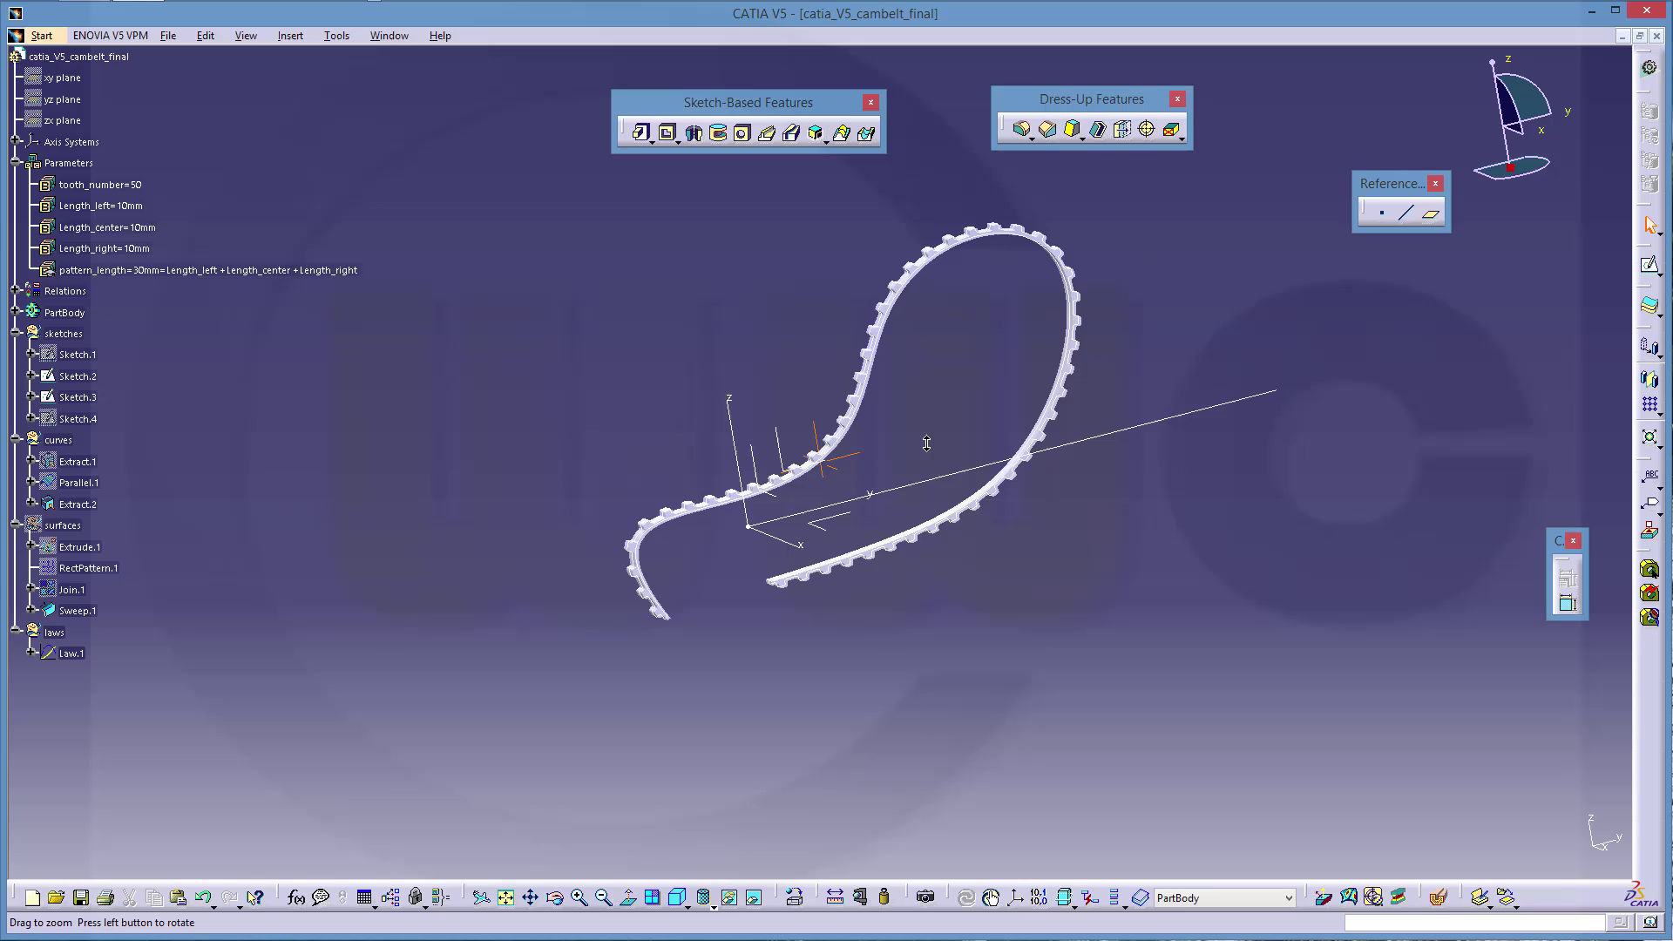
- Change the tooth_number parameter from 50 to 30 and view the regenerated belt
{"action": "double_click", "coordinate": [148, 187]}
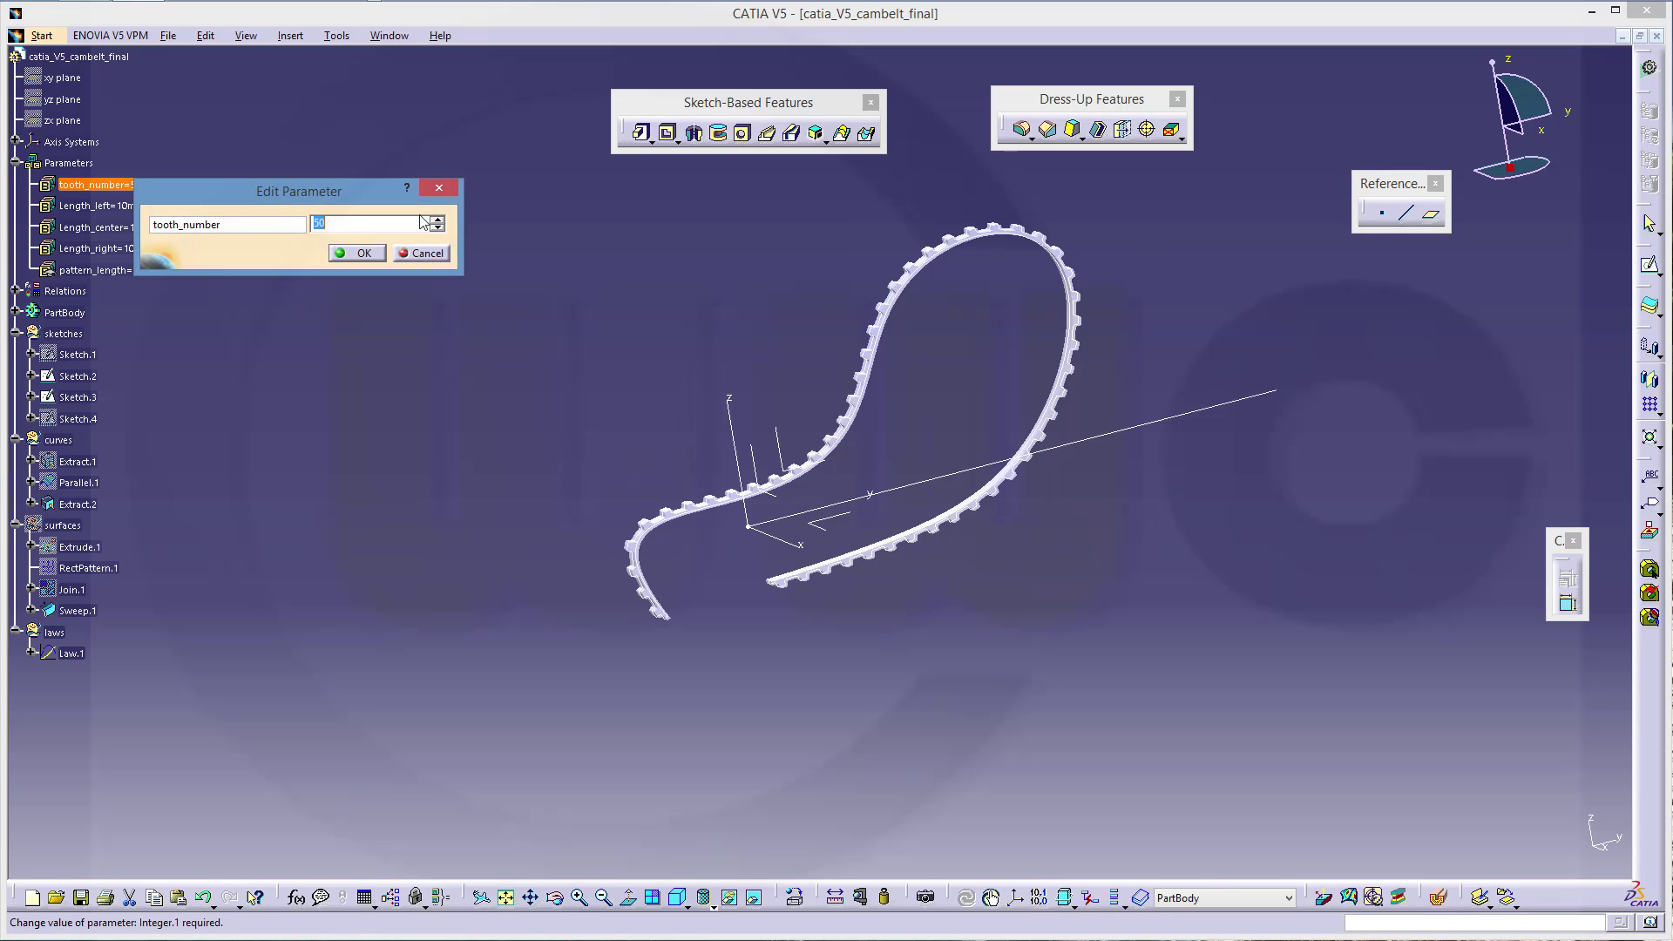
{"action": "type", "text": "30"}
{"action": "key", "text": "Return"}
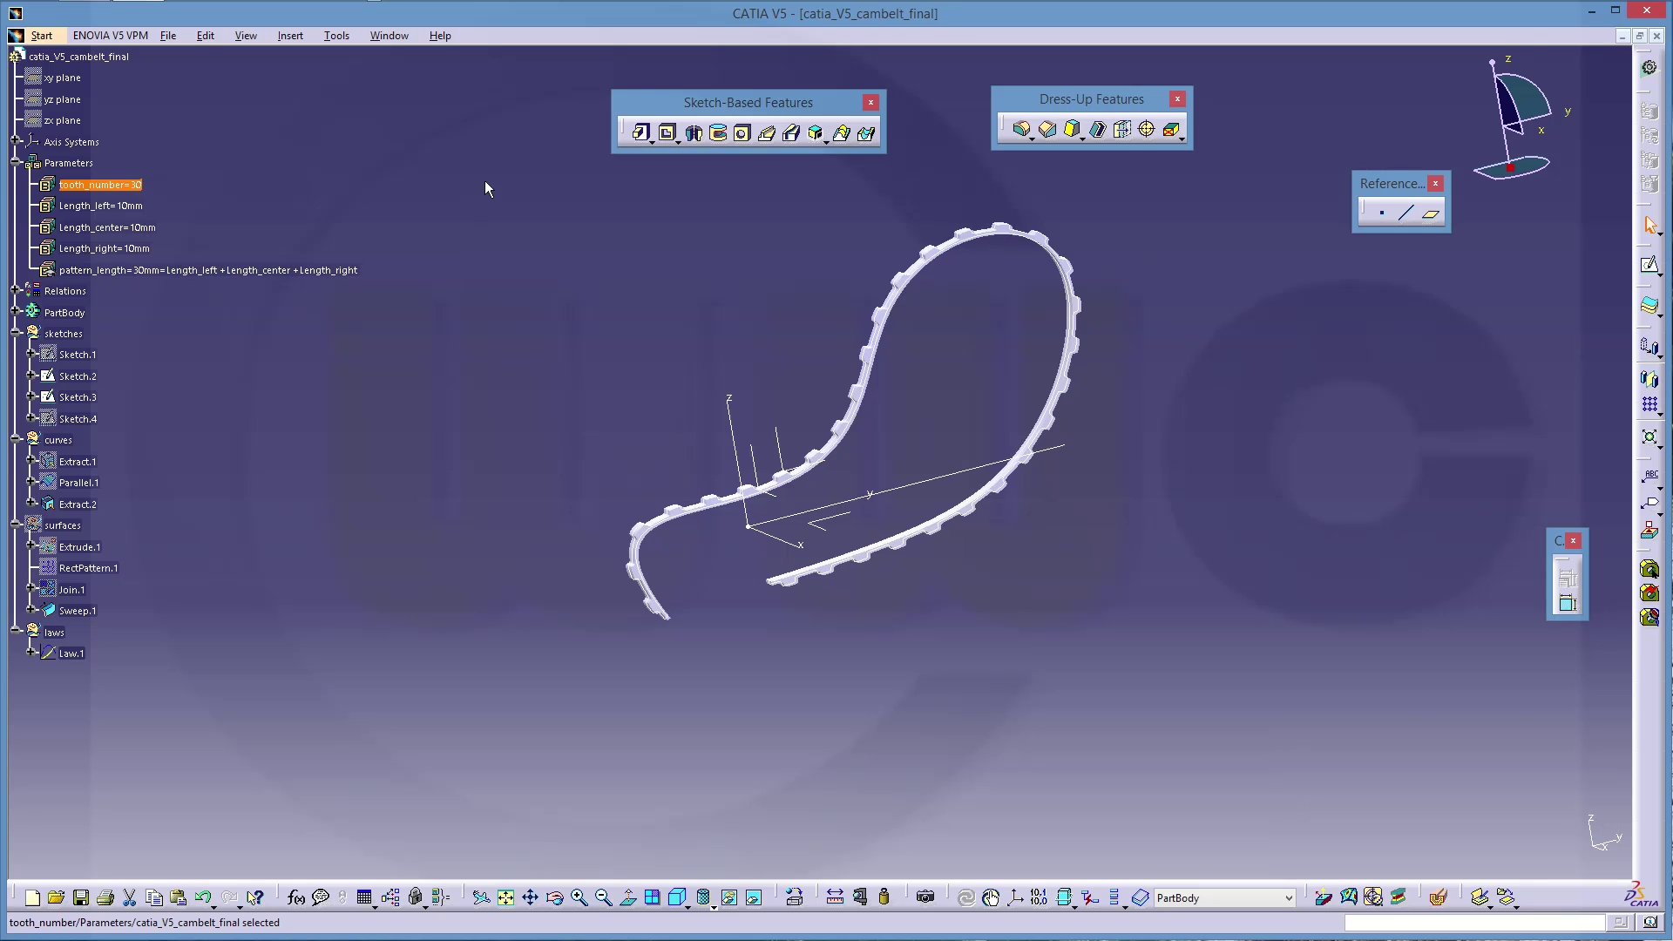
{"action": "middle_click_drag", "start_coordinate": [770, 298], "coordinate": [605, 197]}
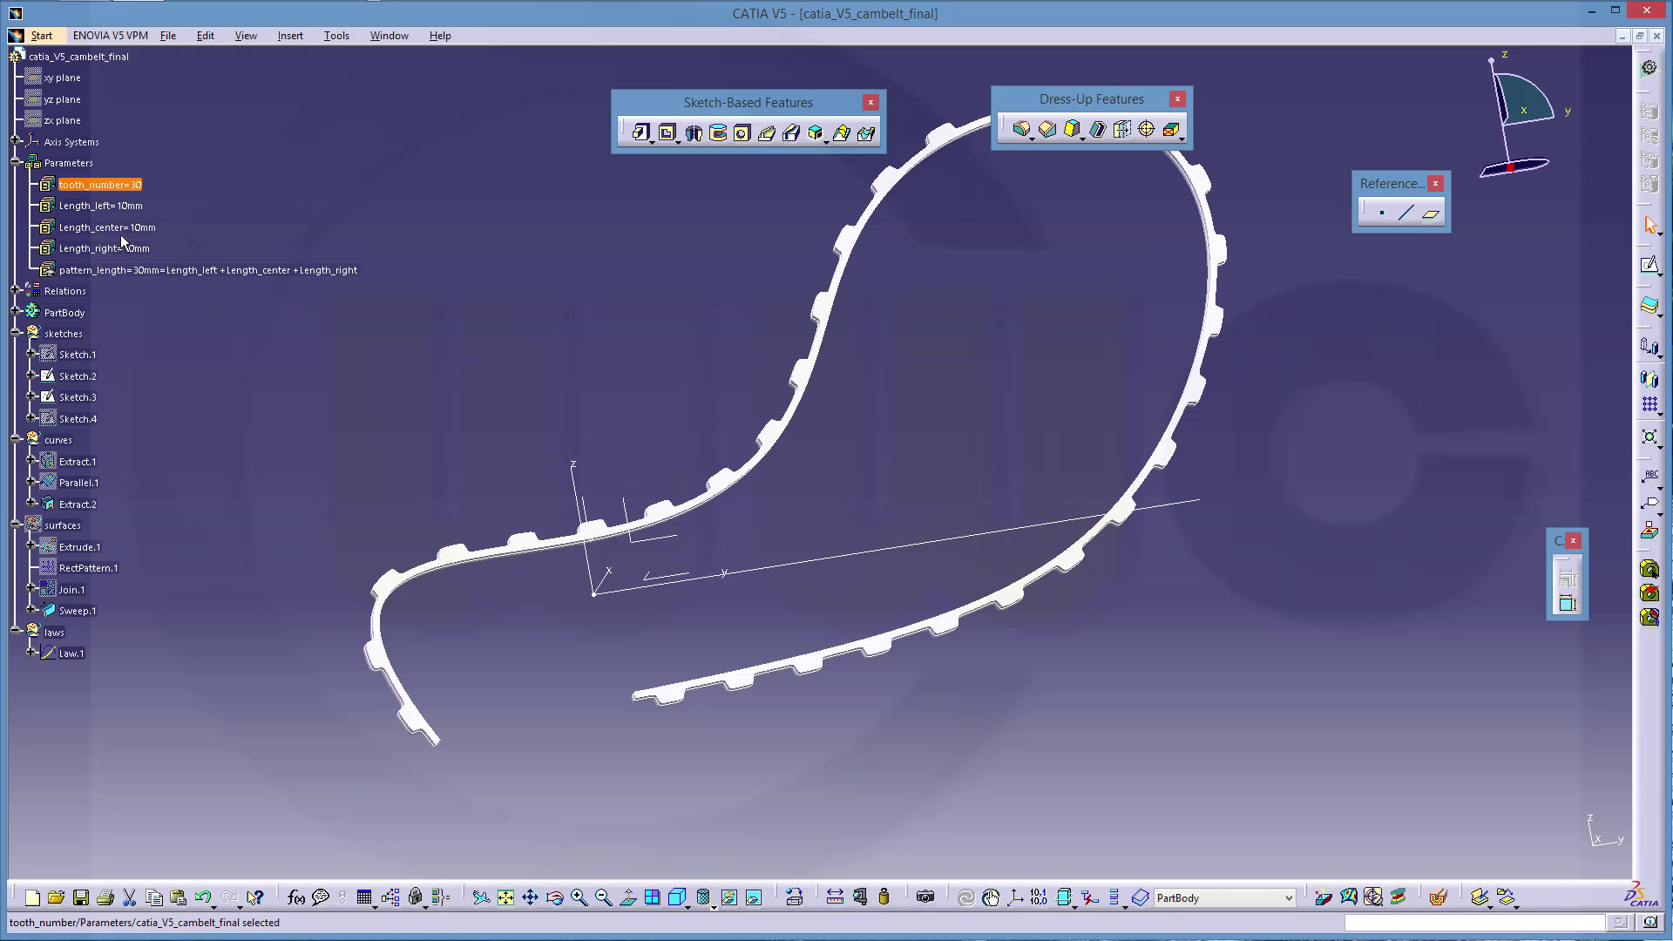
- Try Length_center at 5mm, dismiss the self-intersection error, then set it to 15mm
{"action": "double_click", "coordinate": [148, 229]}
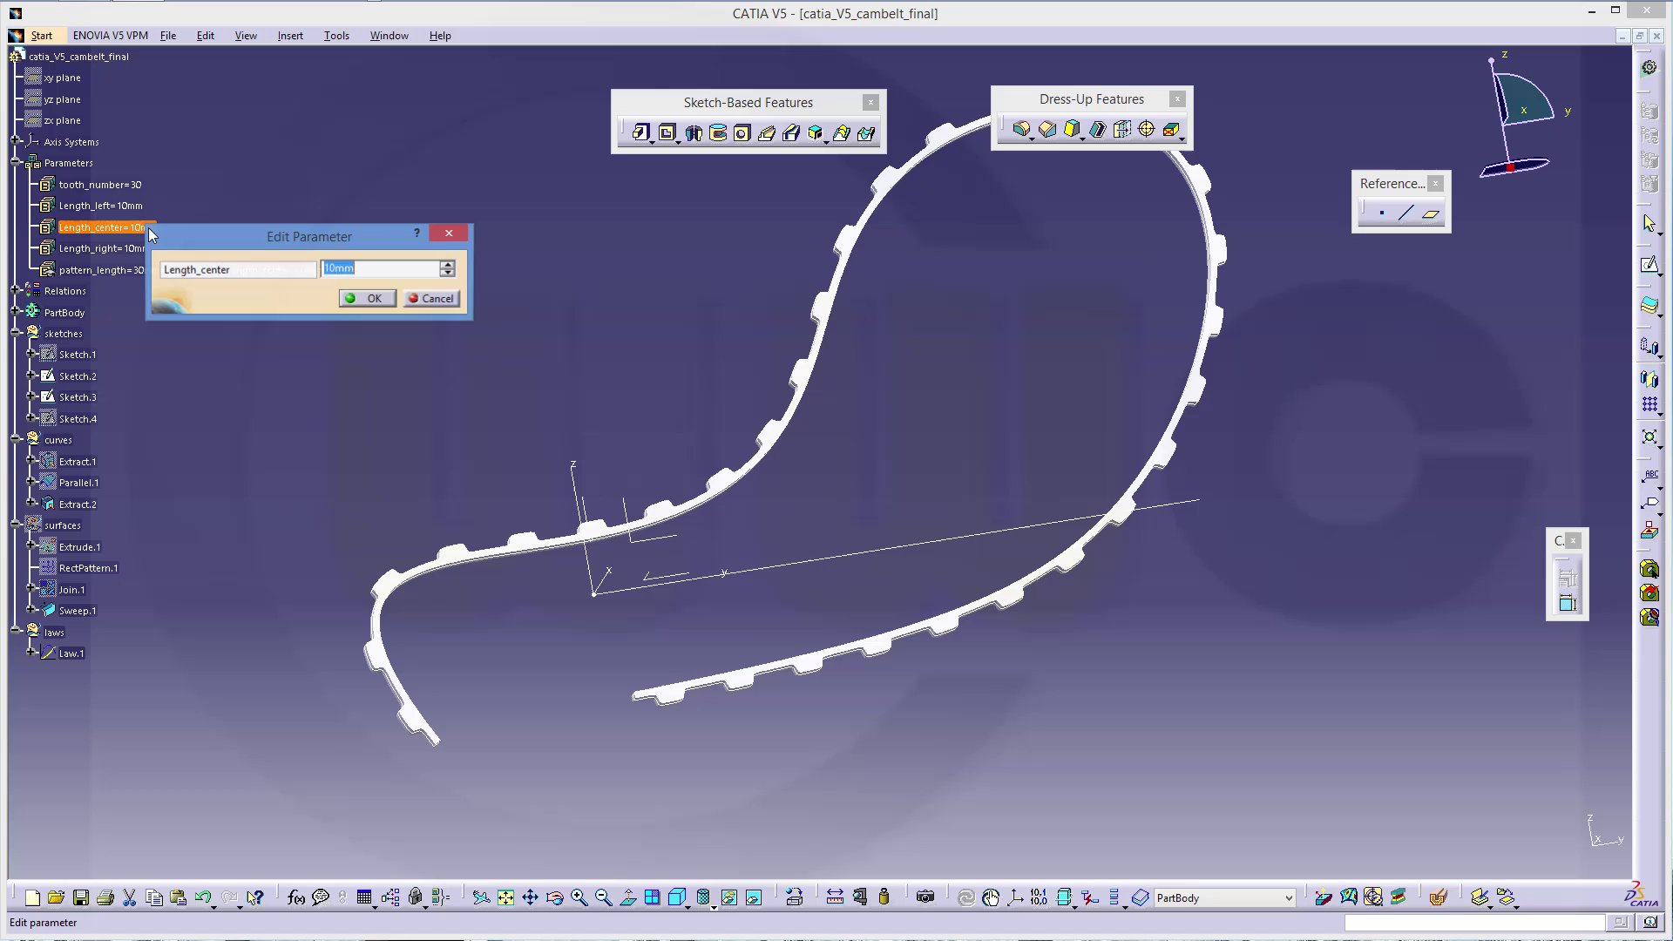
{"action": "type", "text": "5"}
{"action": "key", "text": "Return"}
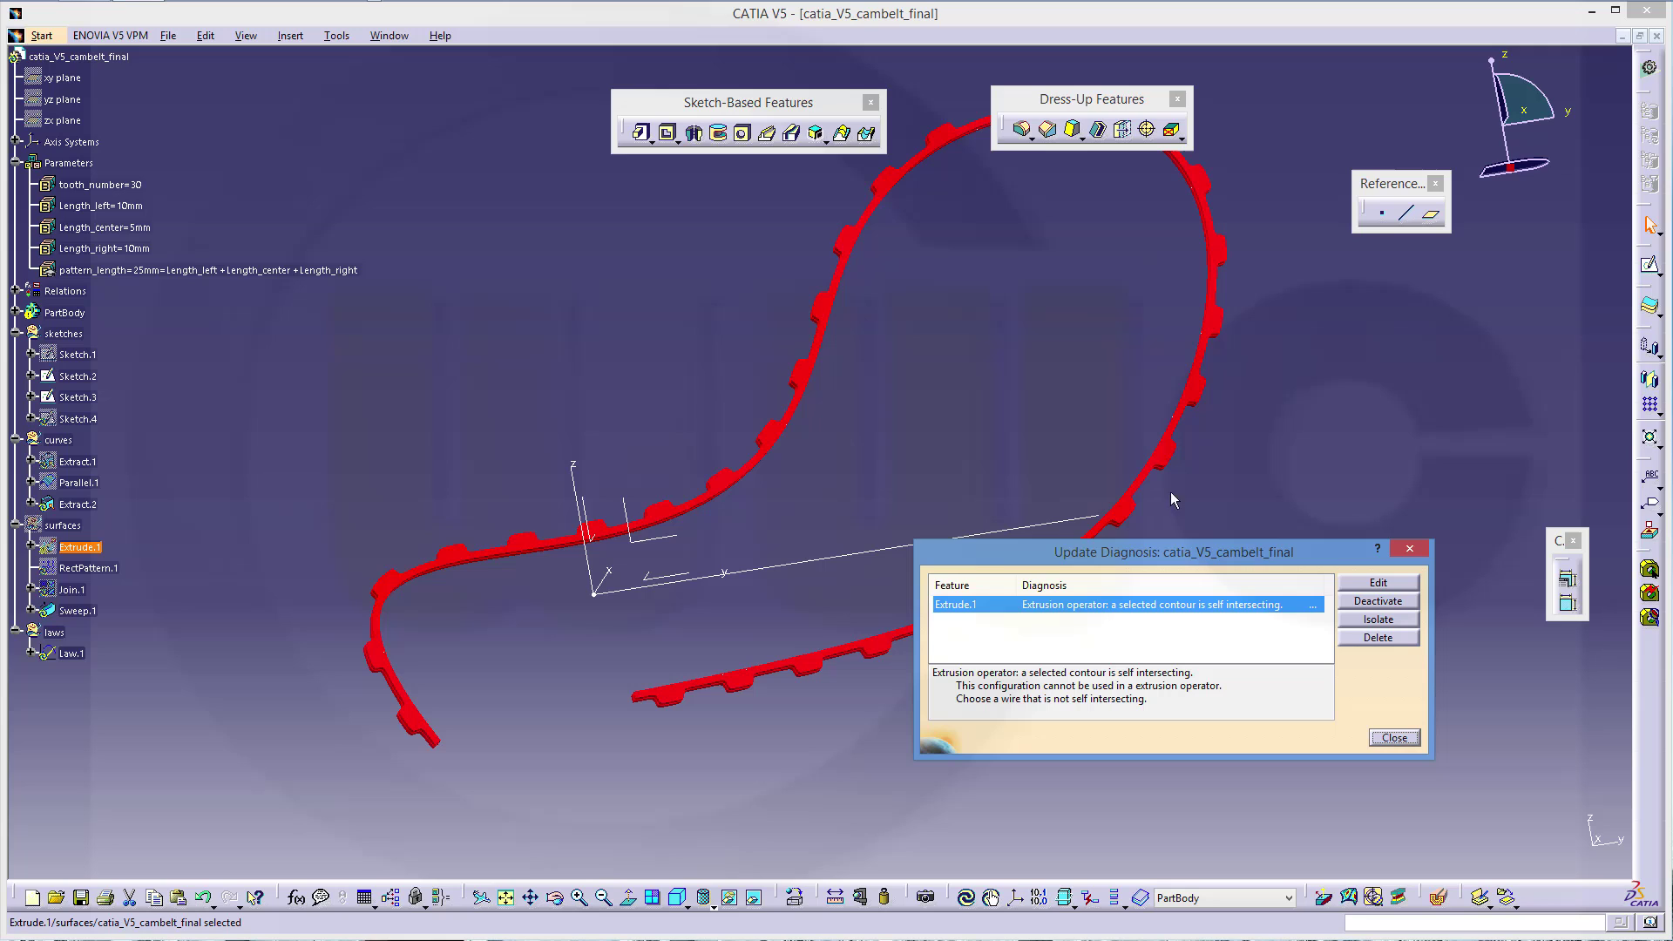
{"action": "left_click", "coordinate": [1392, 738]}
{"action": "left_click", "coordinate": [150, 228]}
{"action": "double_click", "coordinate": [153, 232]}
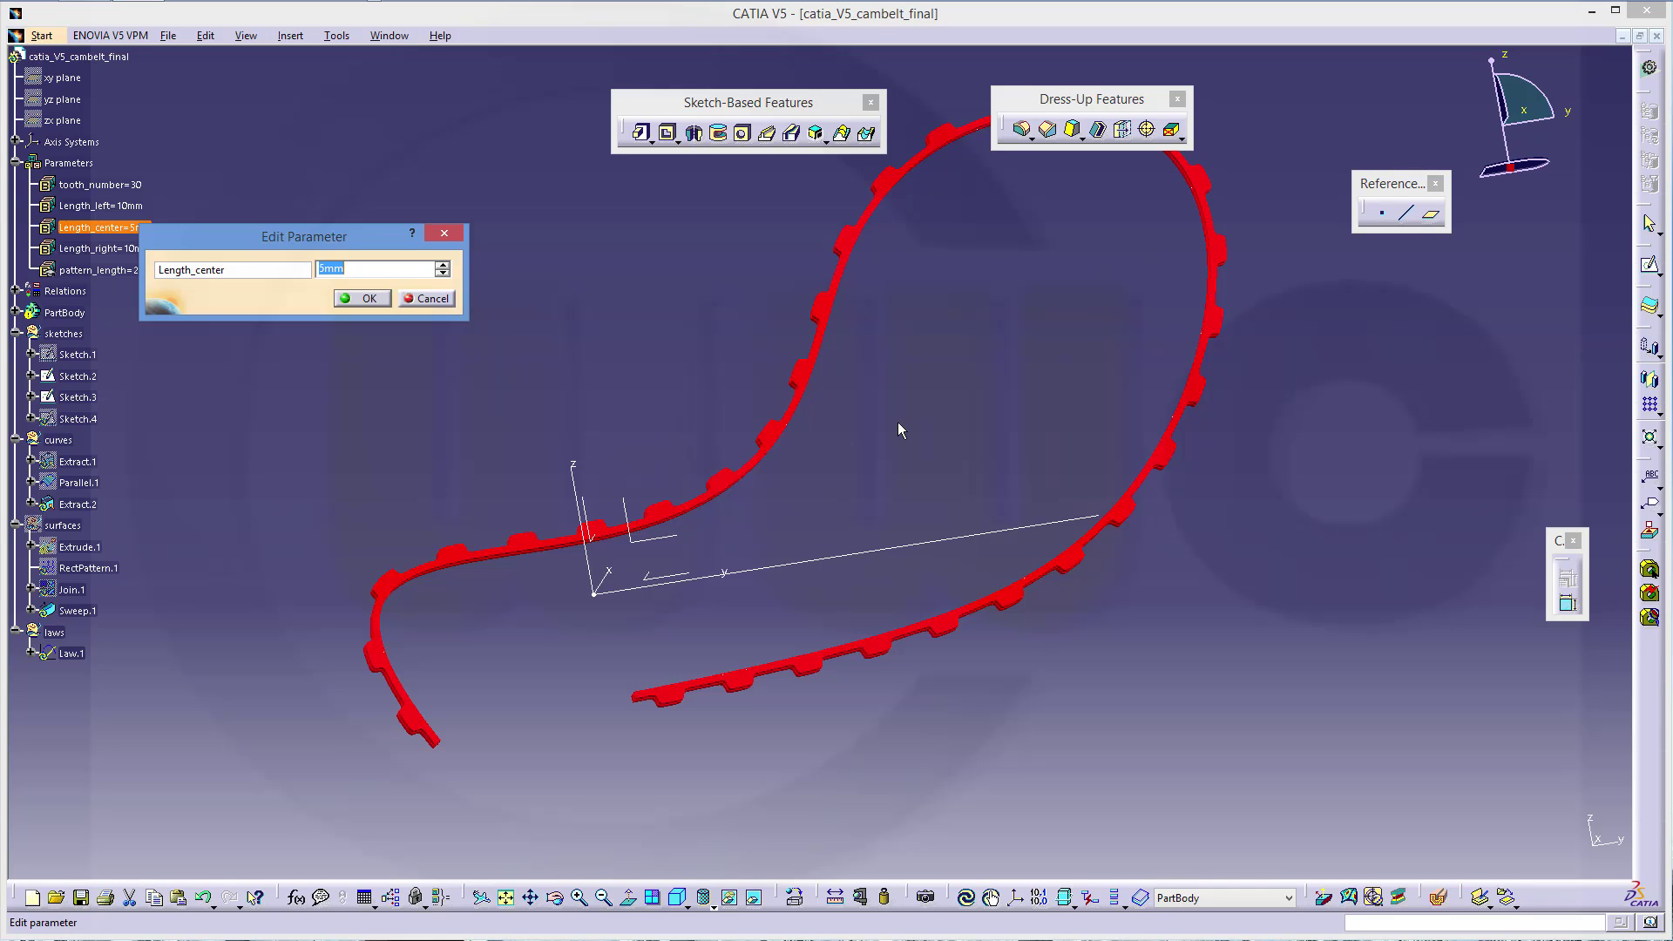
{"action": "type", "text": "15"}
{"action": "key", "text": "Return"}
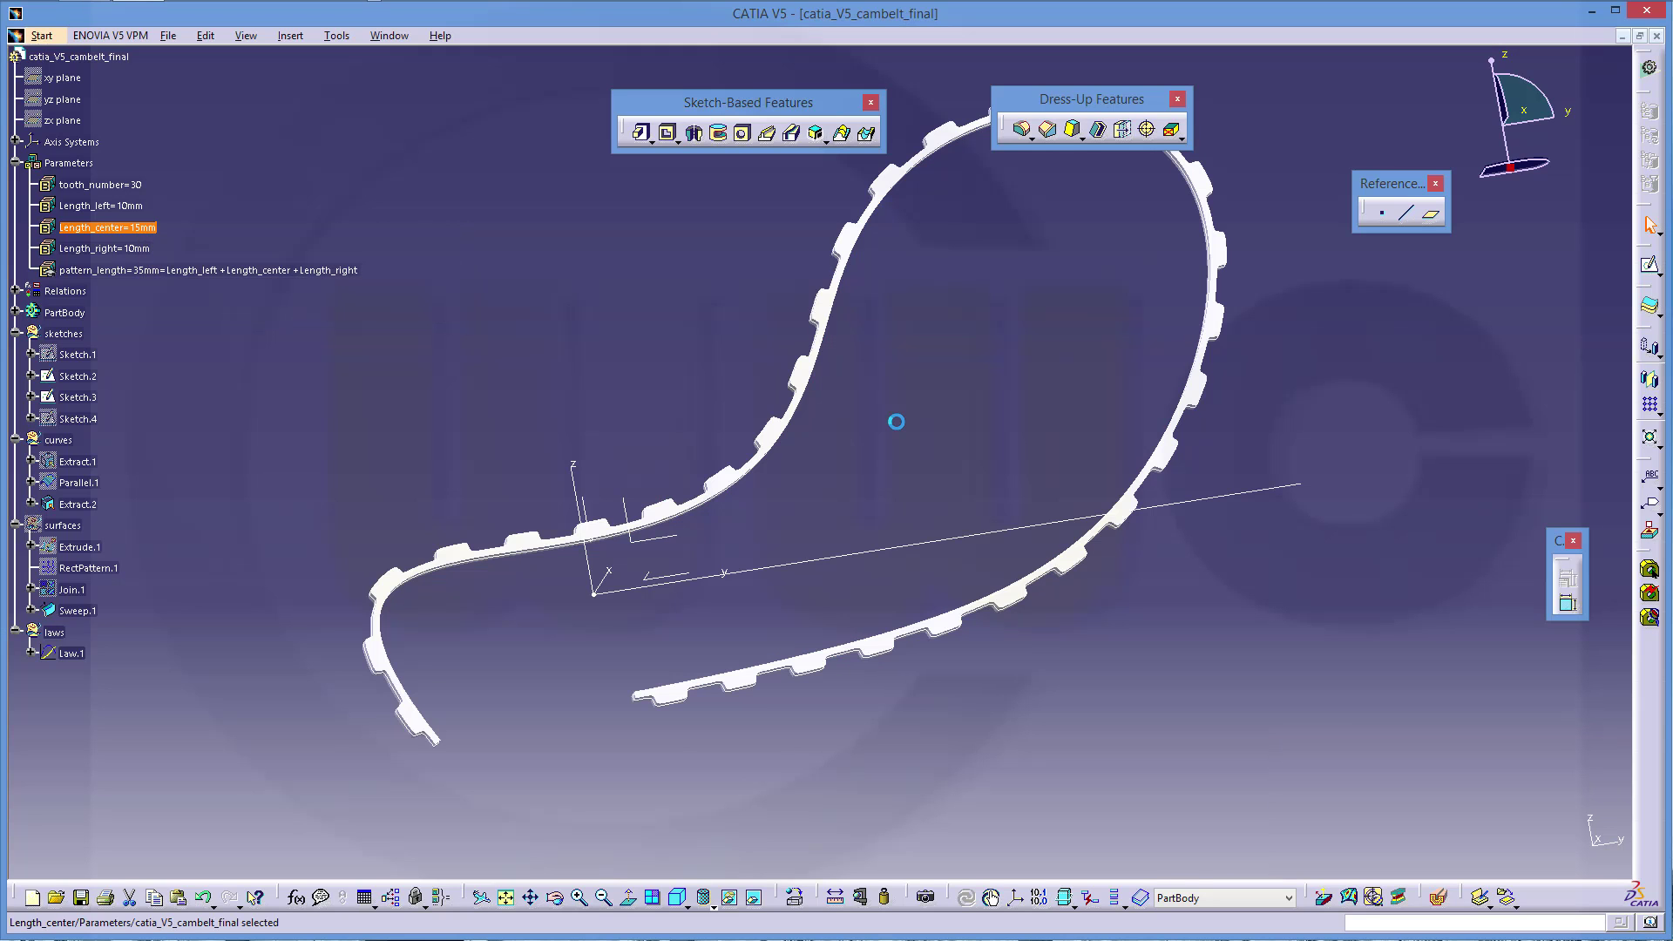
- Set Length_right to 5mm, then reopen it for another edit
{"action": "double_click", "coordinate": [140, 249]}
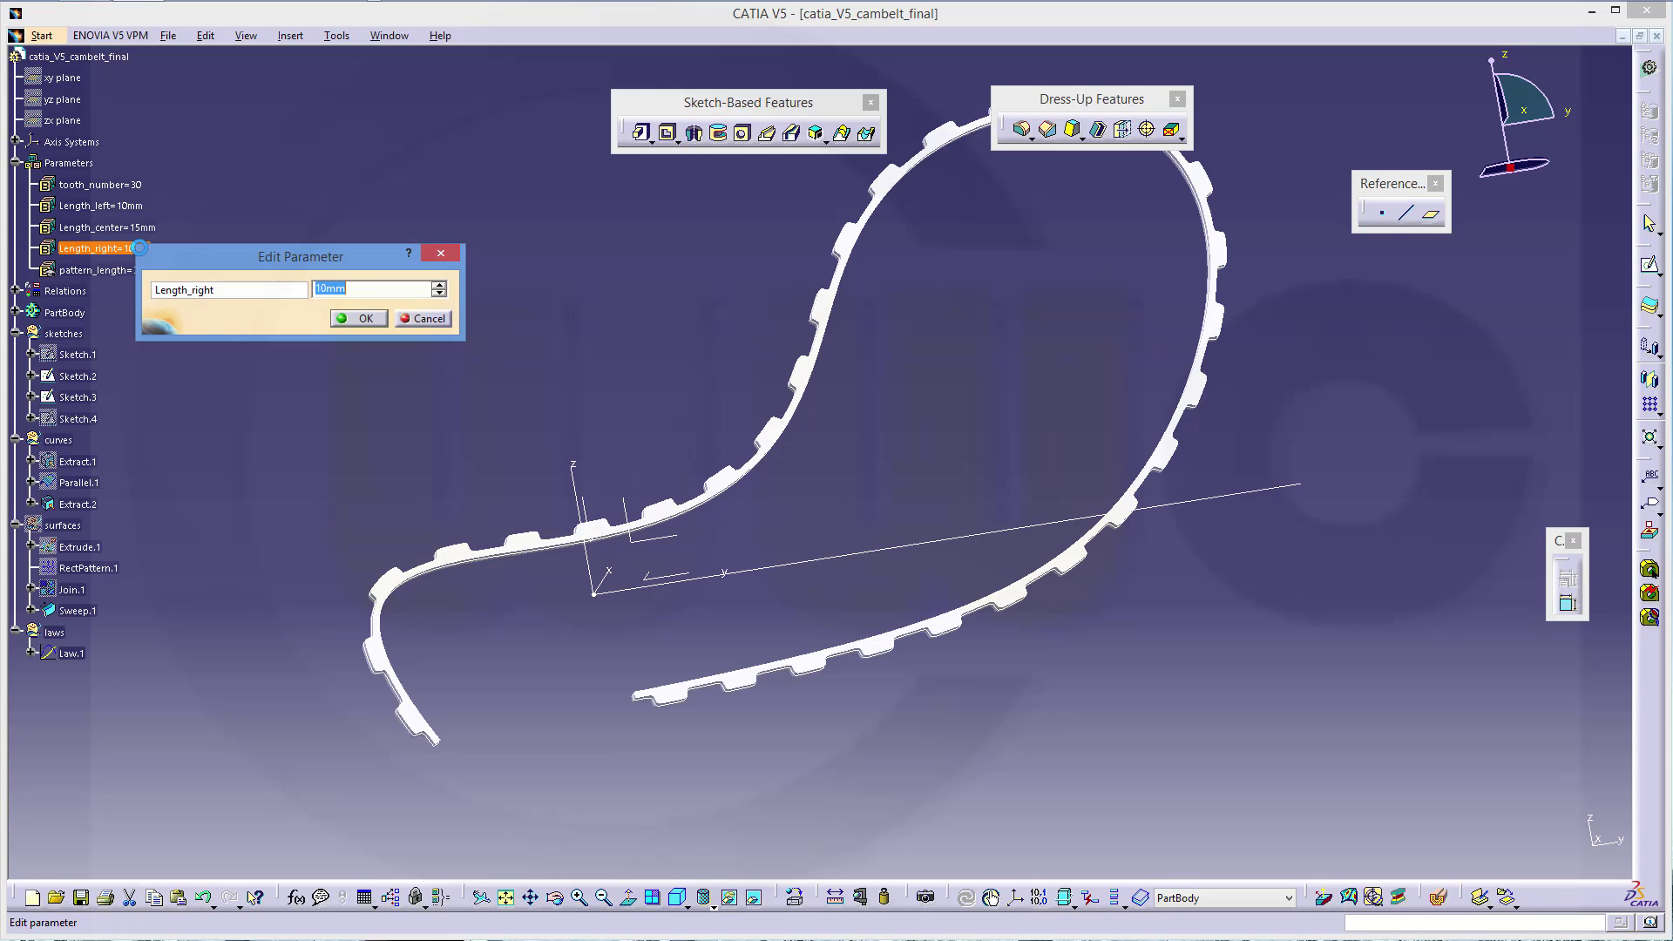
{"action": "key", "text": "BackSpace"}
{"action": "key", "text": "Return"}
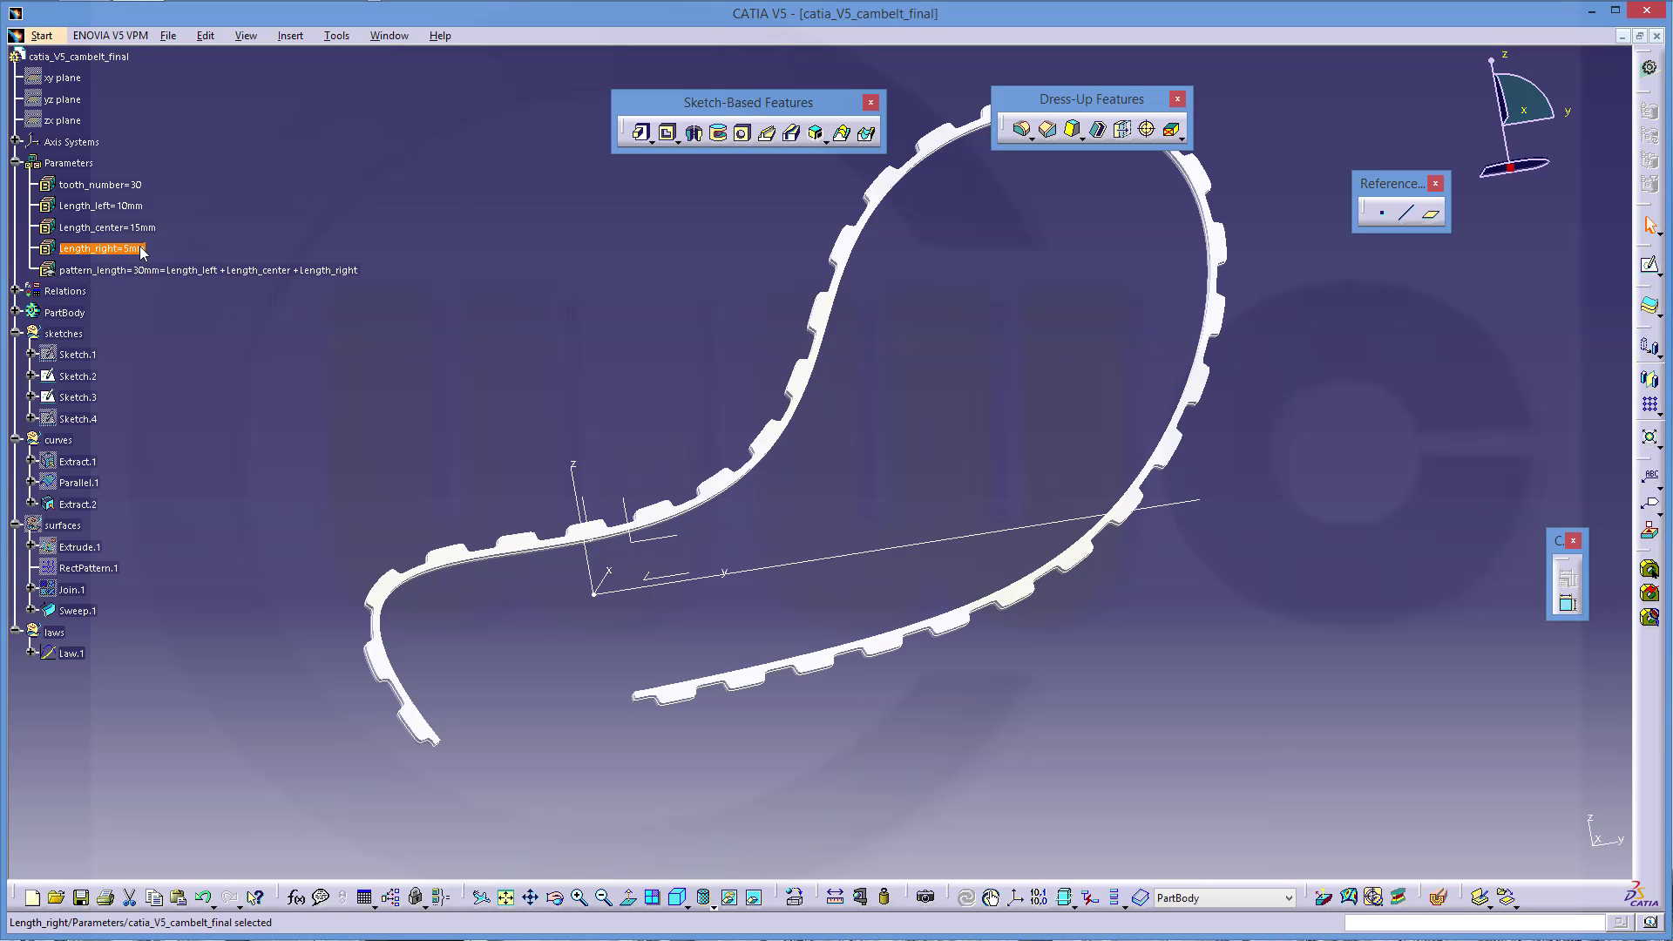
{"action": "double_click", "coordinate": [131, 250]}
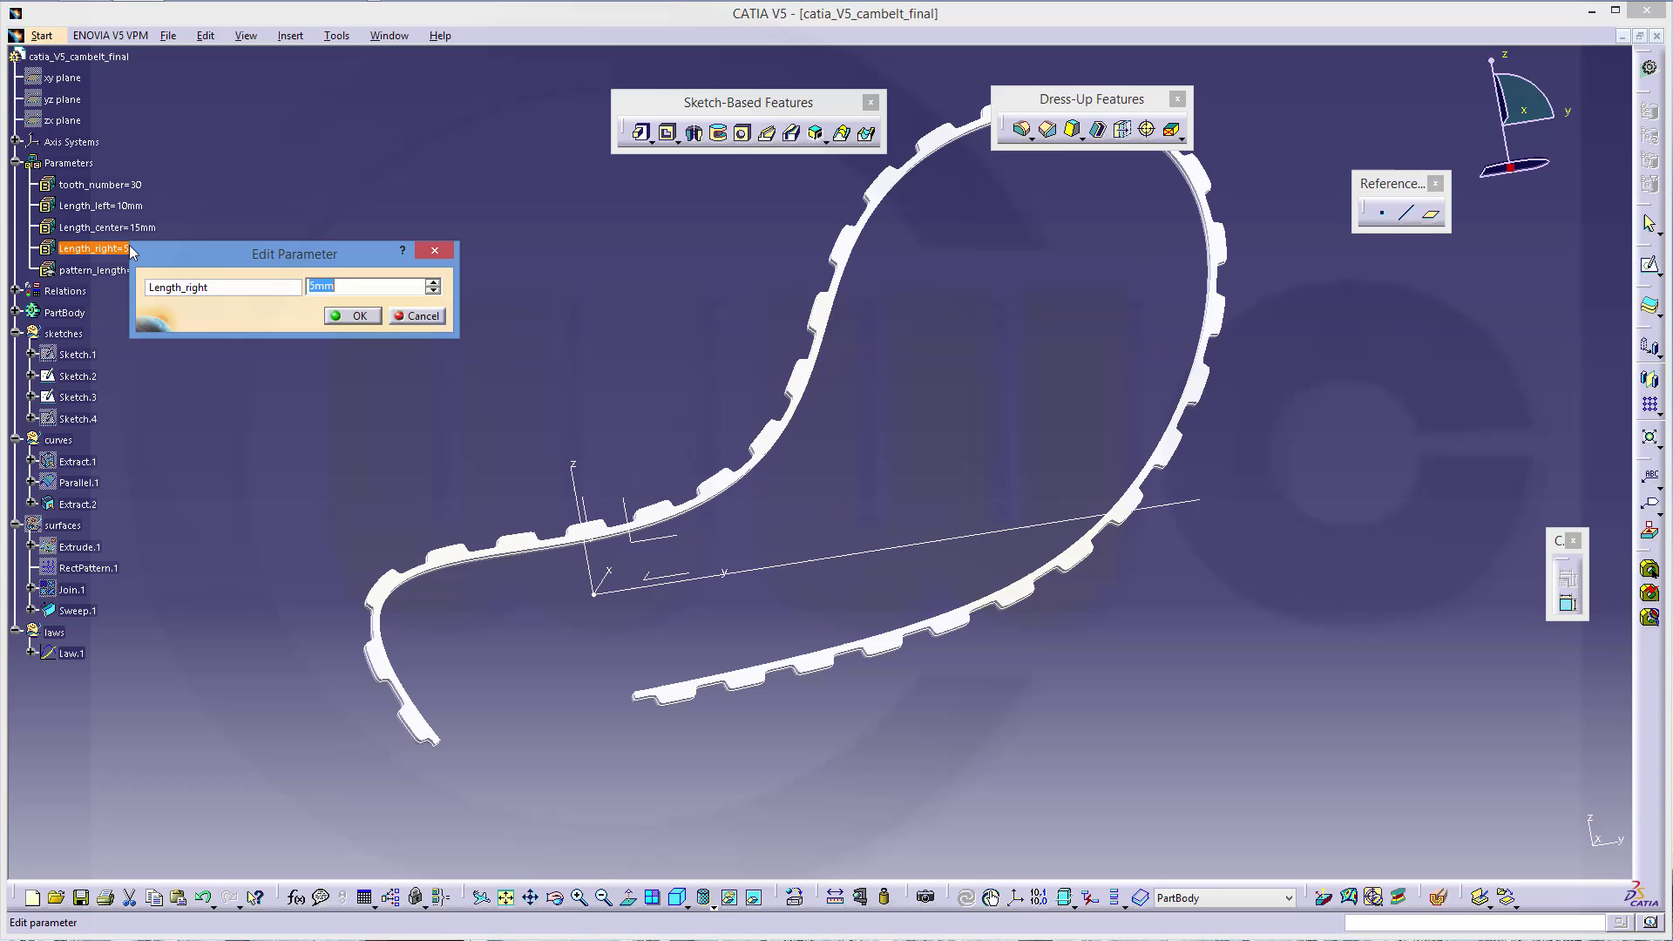
- Return Length_right to 10mm and let the belt rebuild
{"action": "type", "text": "10"}
{"action": "key", "text": "Return"}
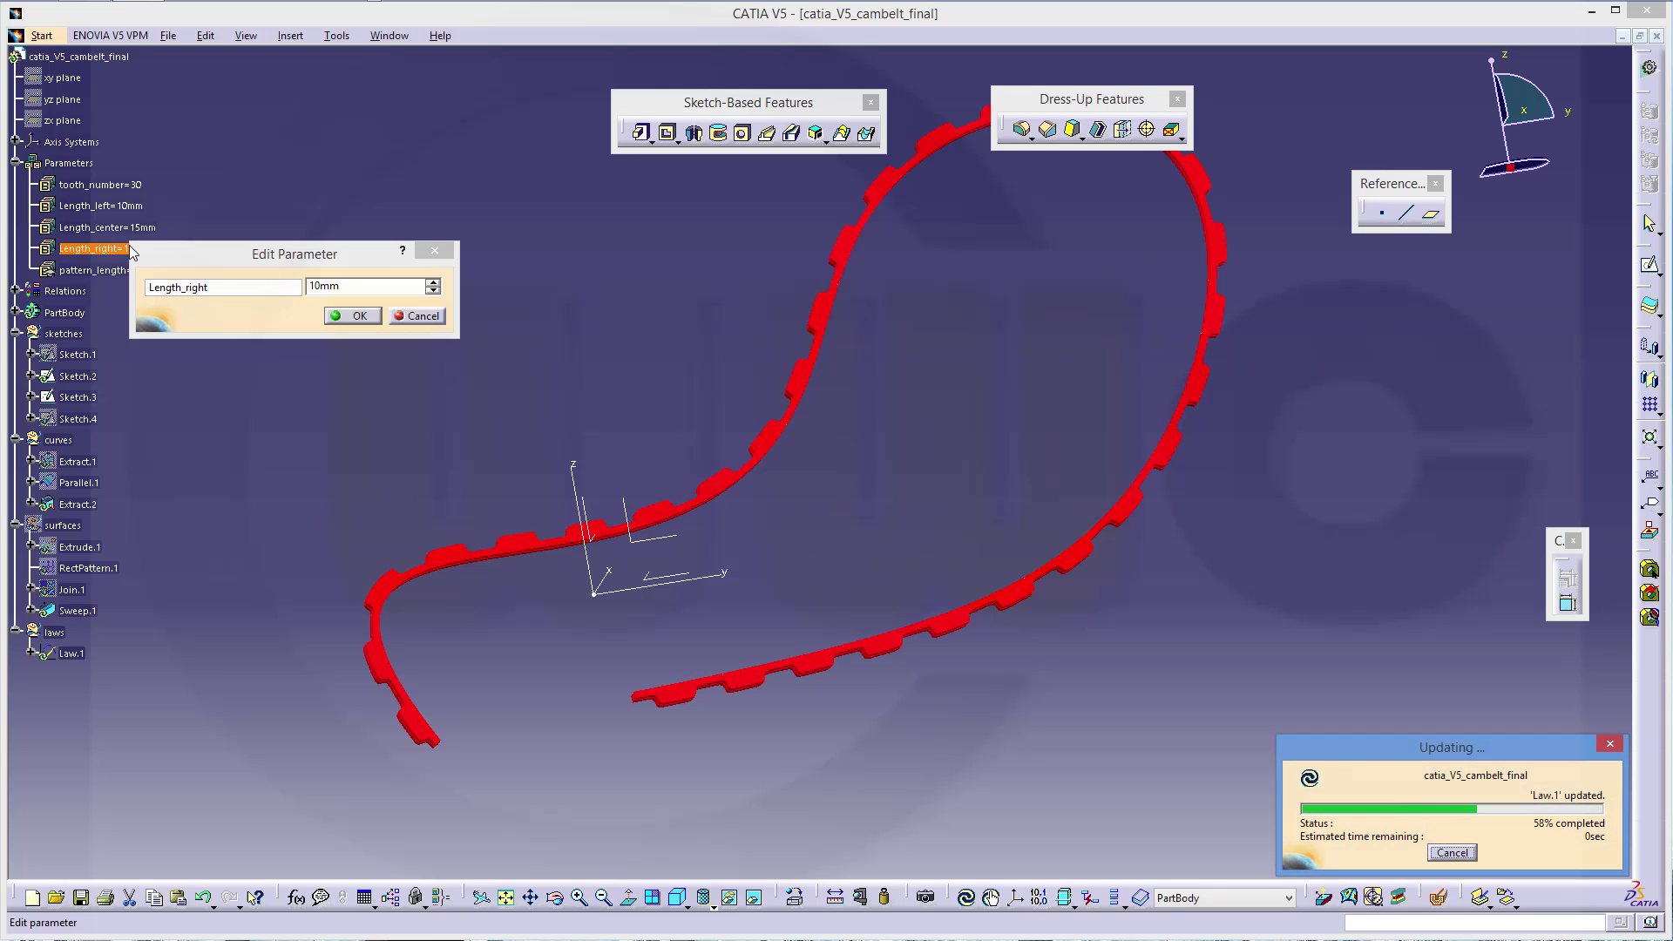